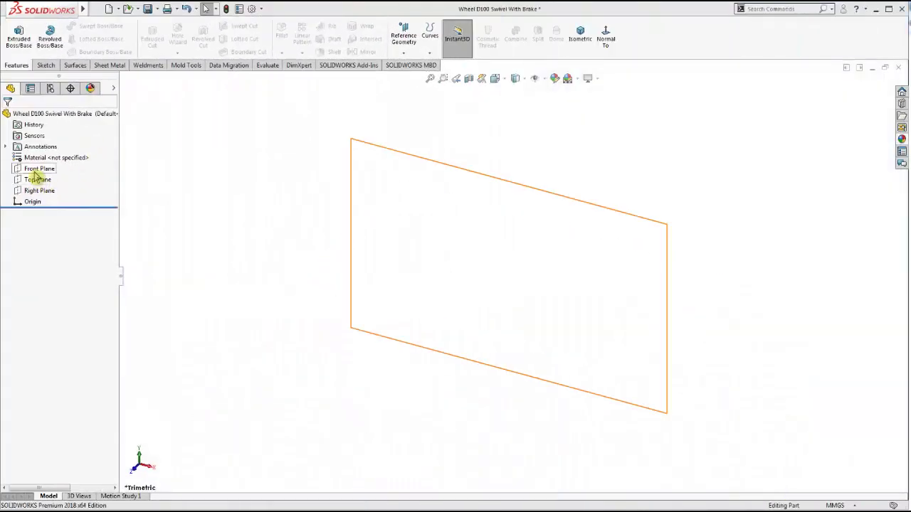
- Start a Front Plane sketch and draw a corner rectangle from the origin
left_click(33, 173)
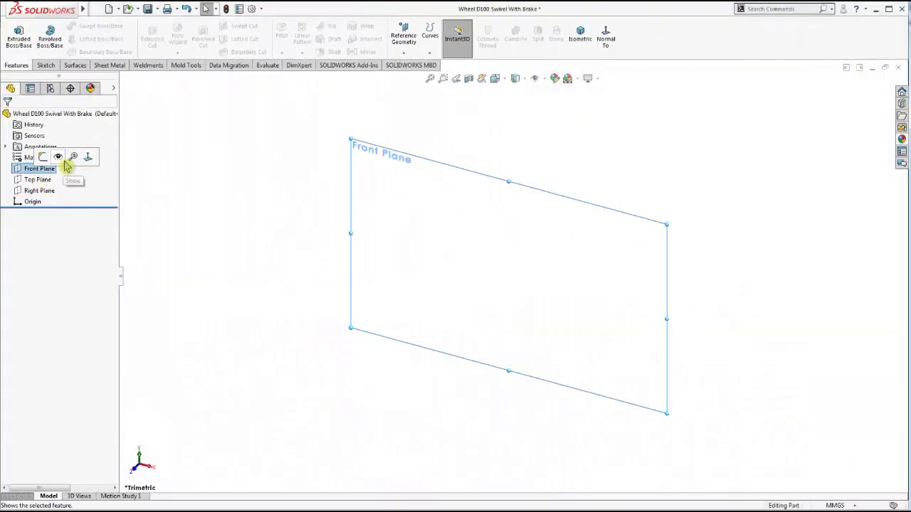
left_click(43, 153)
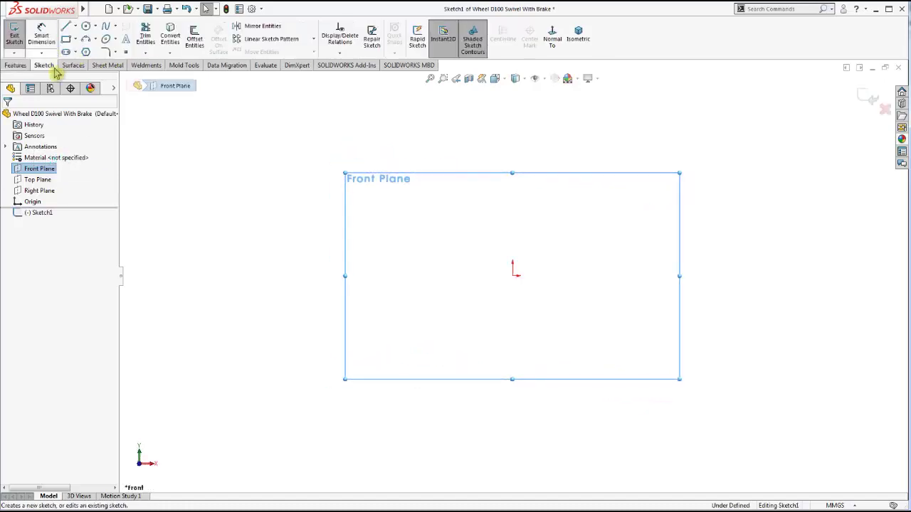
left_click(74, 29)
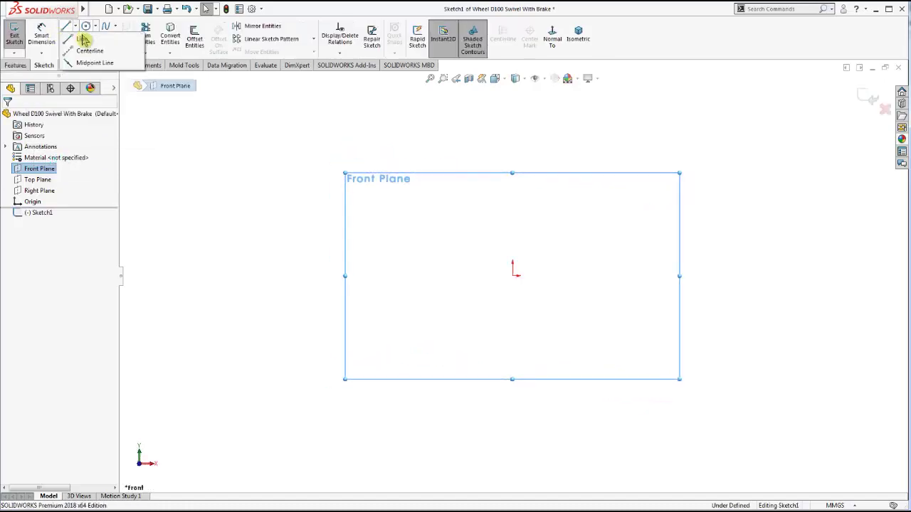
key("Escape")
left_click(69, 39)
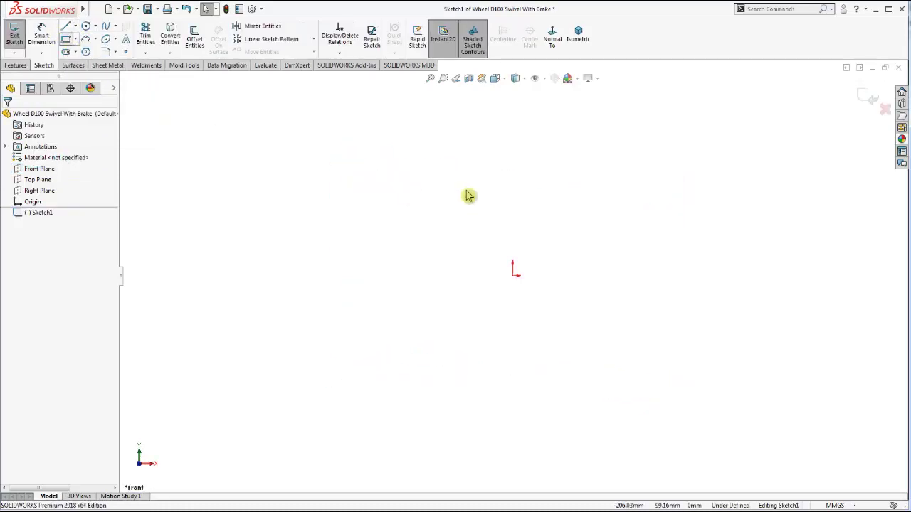
left_click(512, 276)
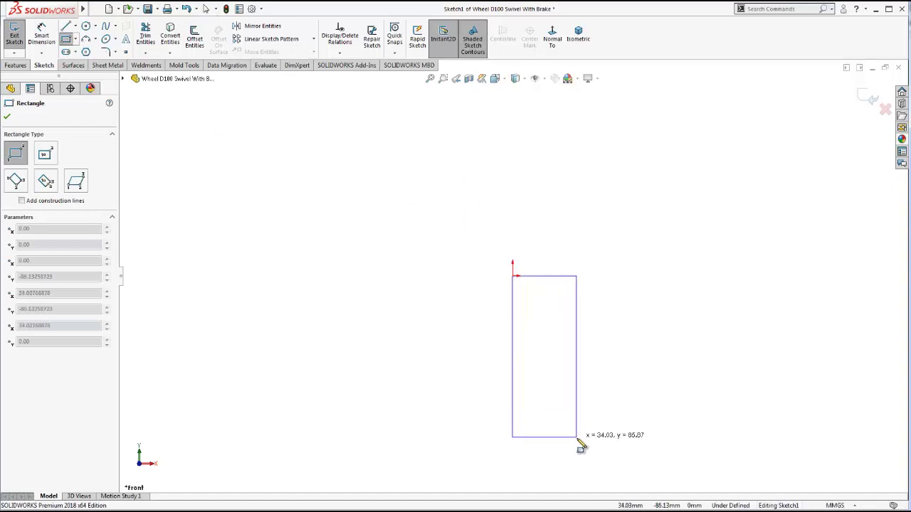
left_click(556, 389)
middle_click_drag(640, 381, 609, 356, "ctrl")
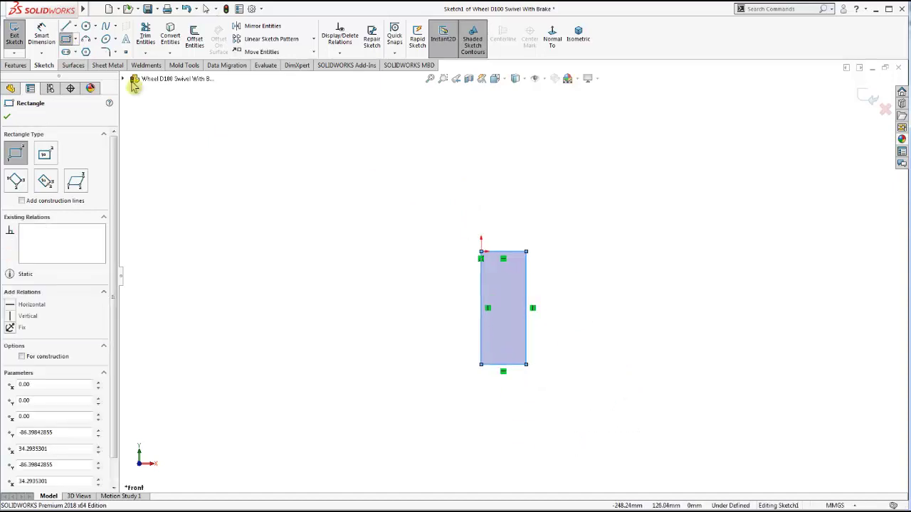
- Dimension the rectangle 21.20 mm wide (42.4/2) and 77 mm tall
left_click(41, 43)
left_click(510, 253)
left_click(510, 202)
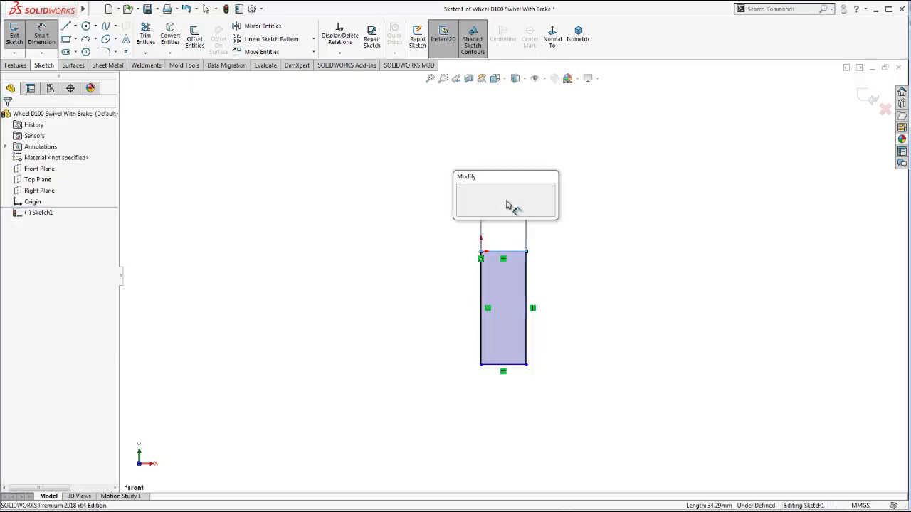
type("42")
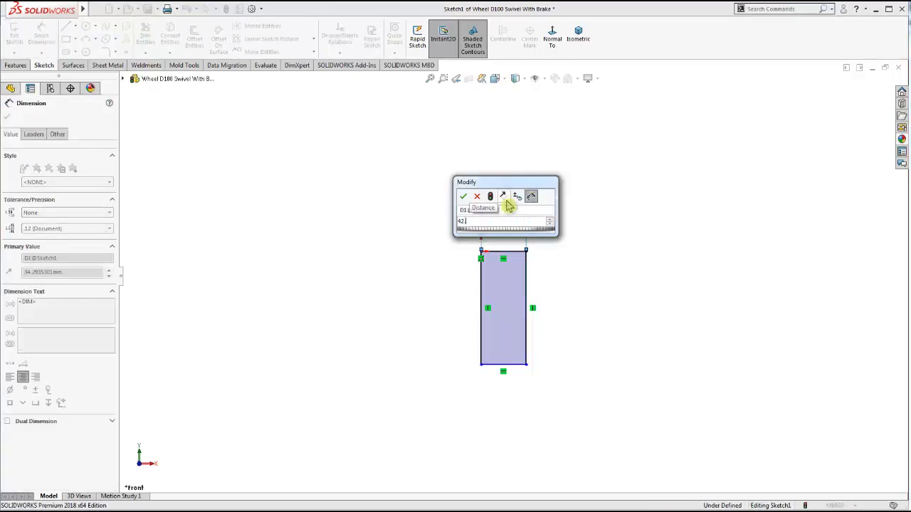
type(".4/2")
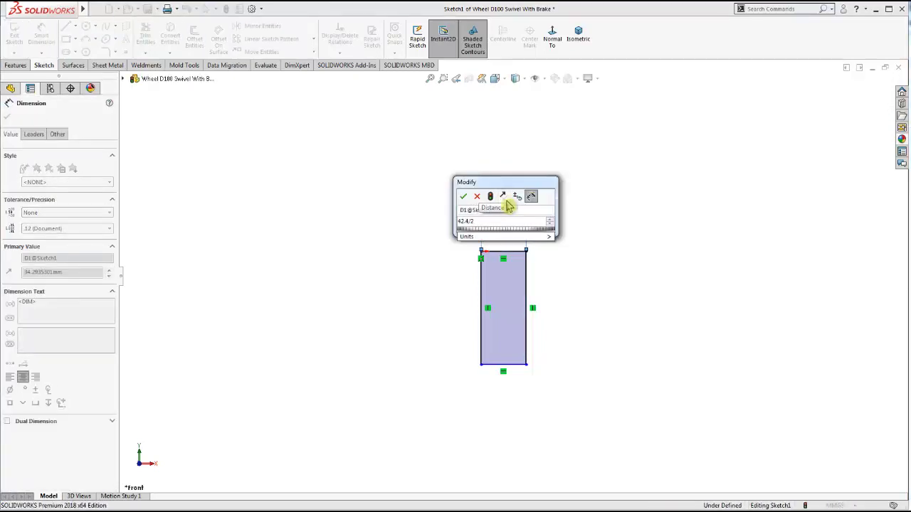
key("Return")
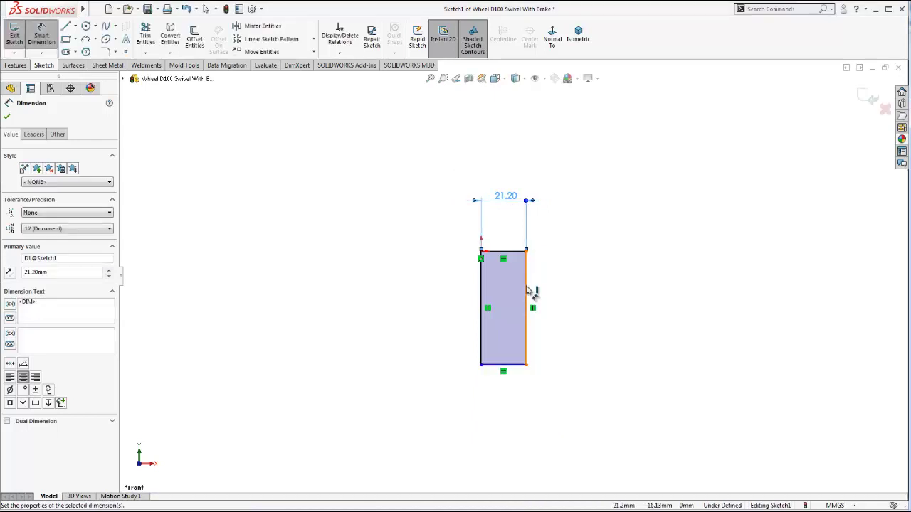
left_click(528, 293)
left_click(578, 293)
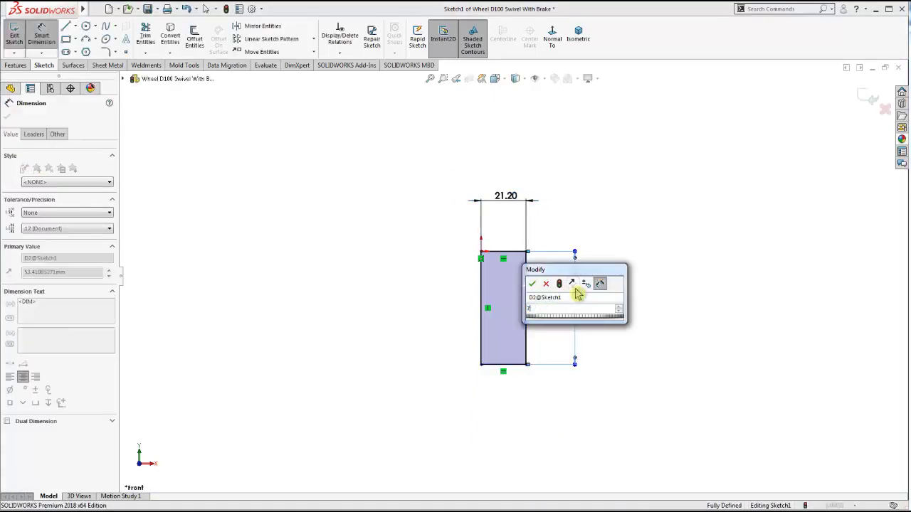
type("77")
key("Return")
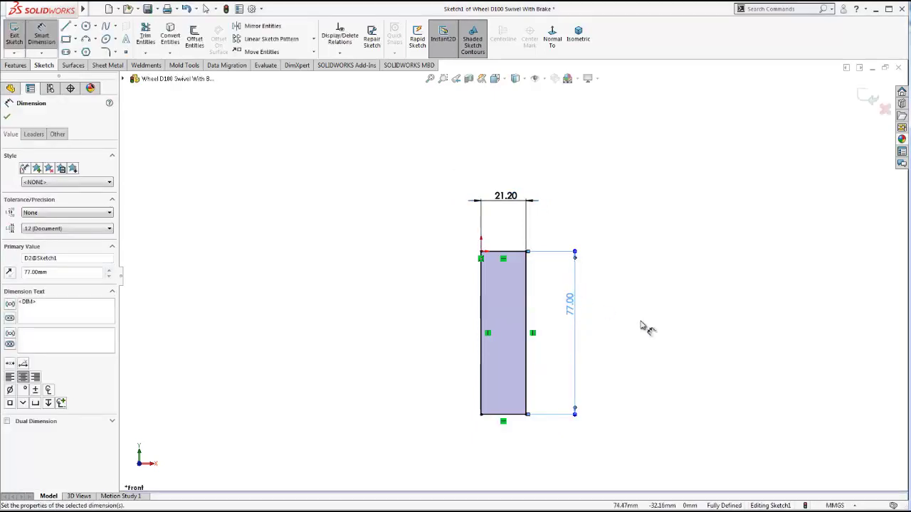
left_click(311, 179)
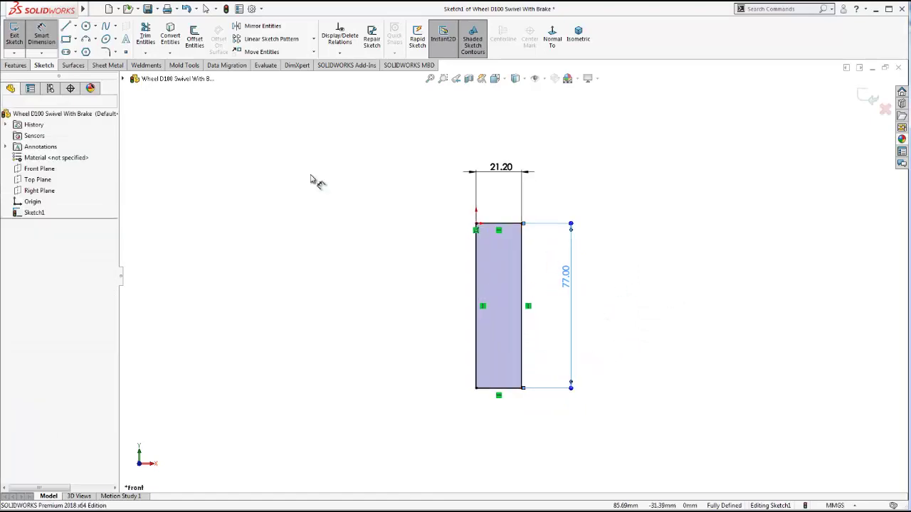
- Round the rectangle's top-right corner with a 3 mm sketch fillet
left_click(106, 52)
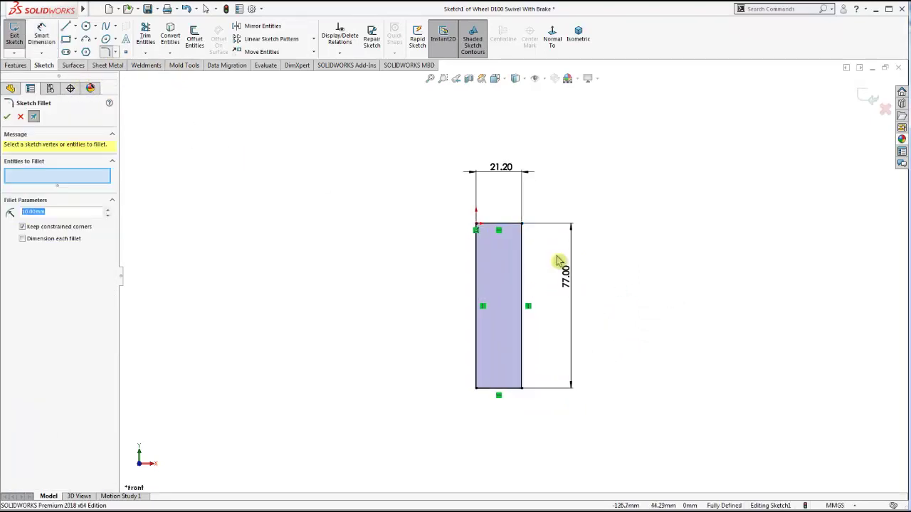
left_click(522, 235)
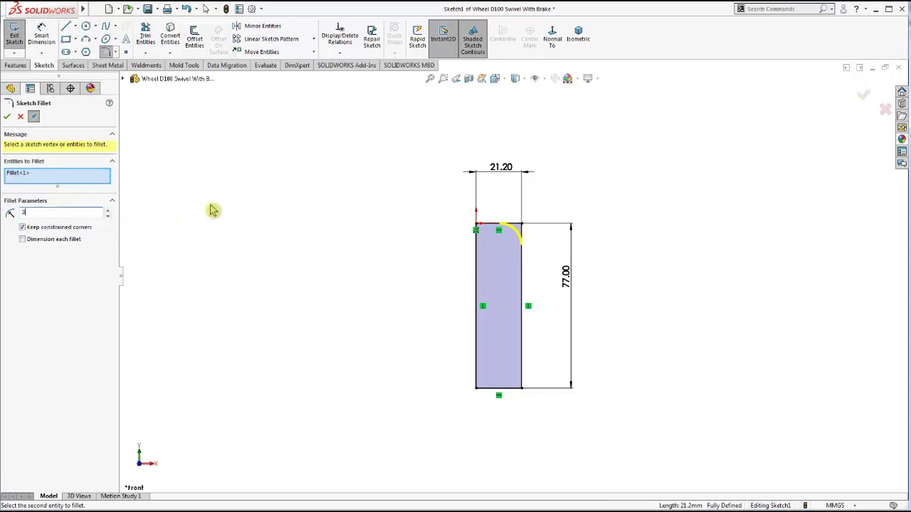
left_click(7, 117)
right_click(574, 143)
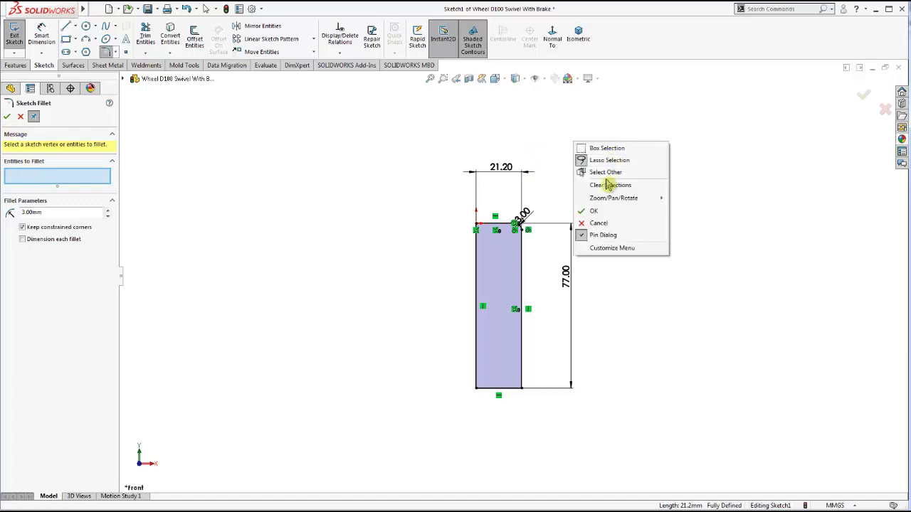
left_click(593, 211)
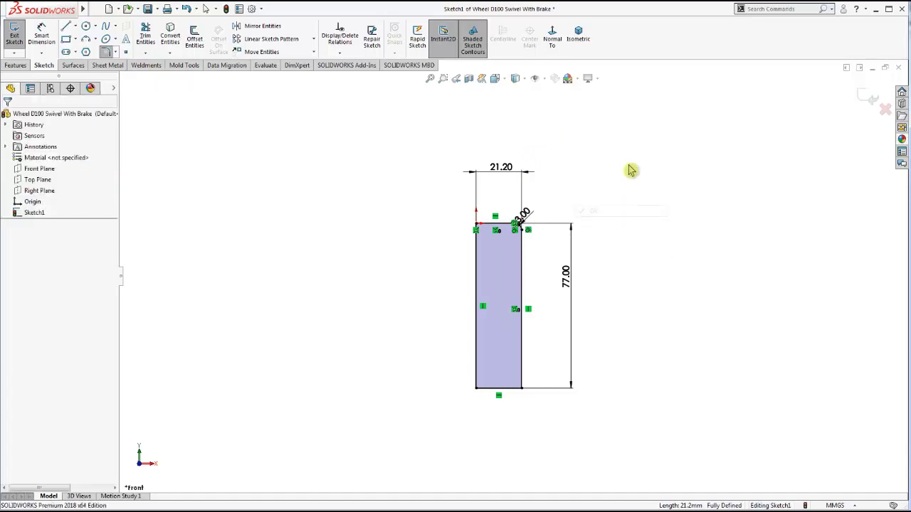
- Revolve the profile 360° about its left vertical line in isometric view
right_click(632, 170)
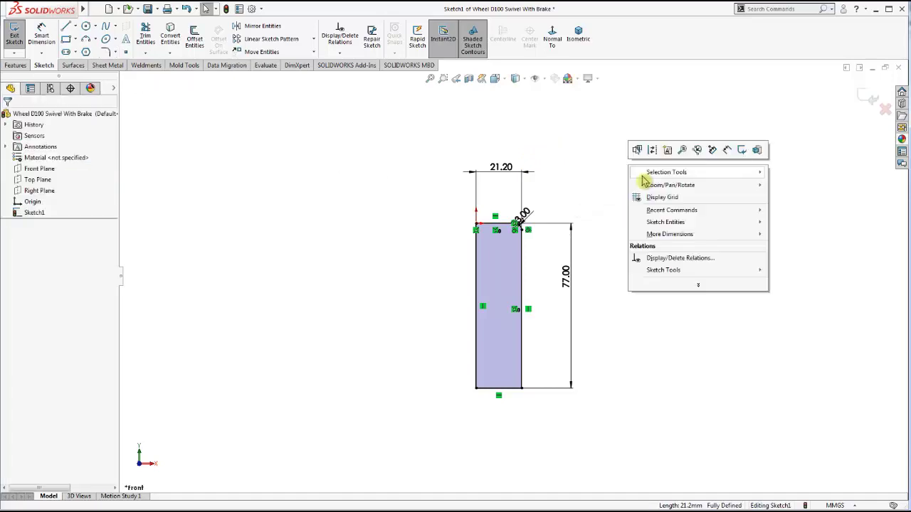
left_click(577, 36)
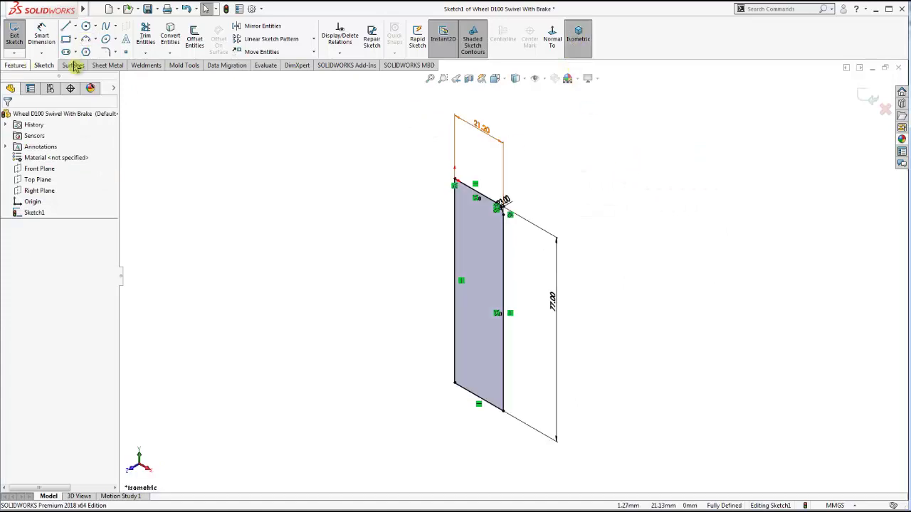
left_click(55, 47)
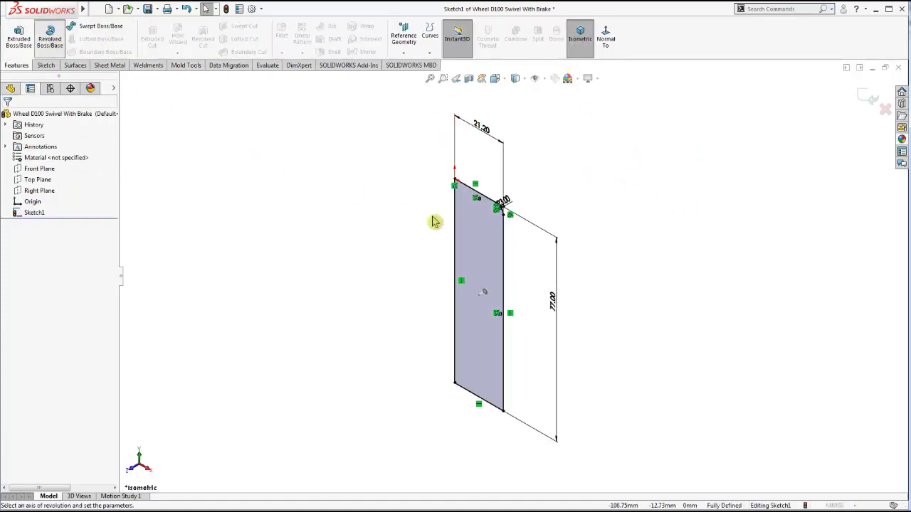
left_click(454, 229)
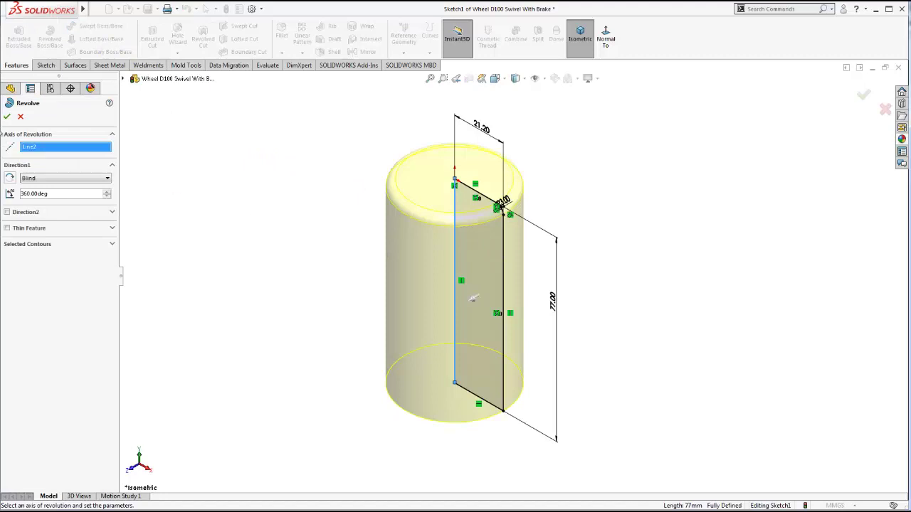
left_click(6, 116)
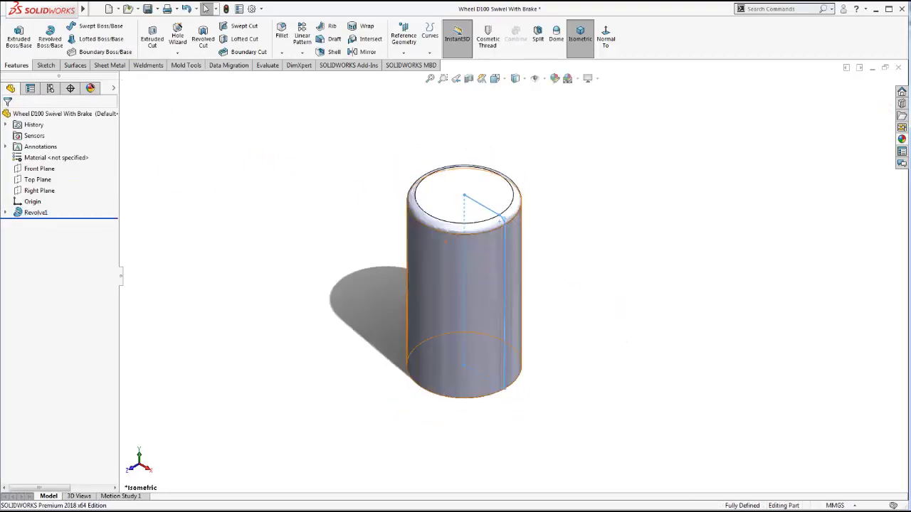
- Sketch a triangle on the Front Plane along the cylinder's left and bottom edges
left_click(37, 169)
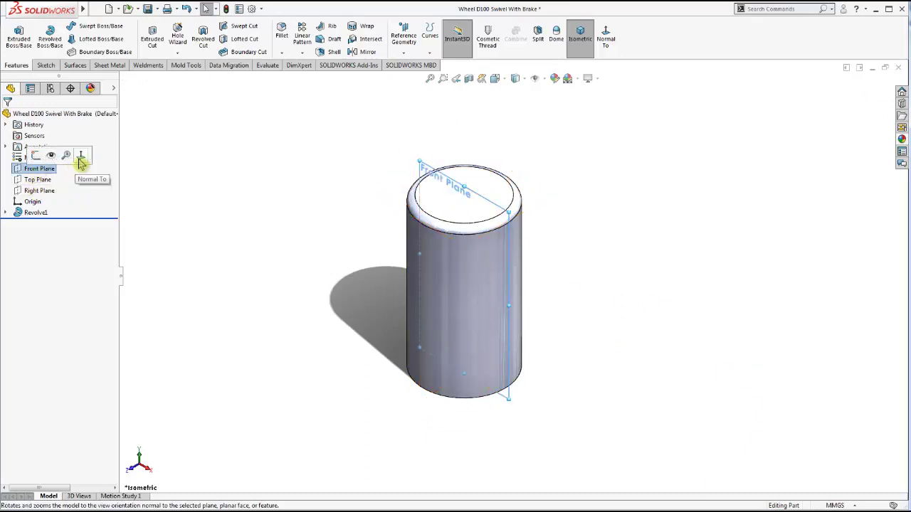
left_click(80, 156)
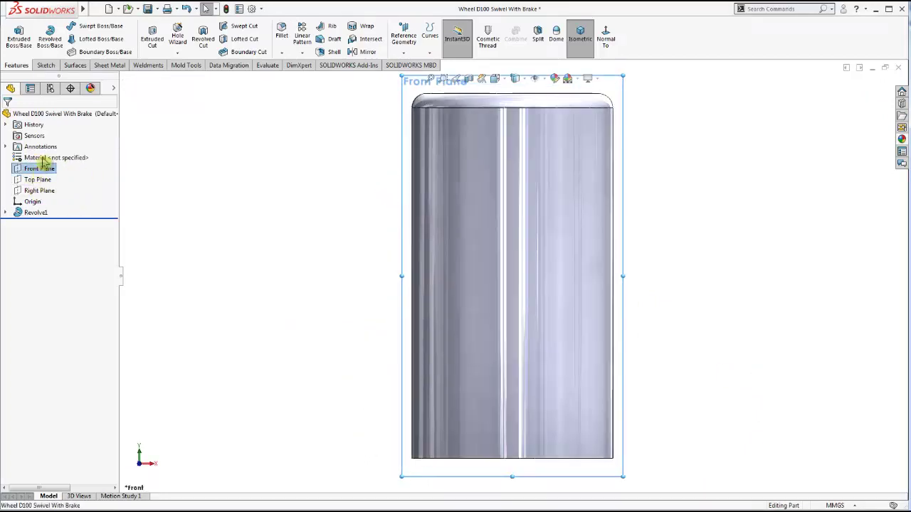
right_click(37, 171)
left_click(44, 155)
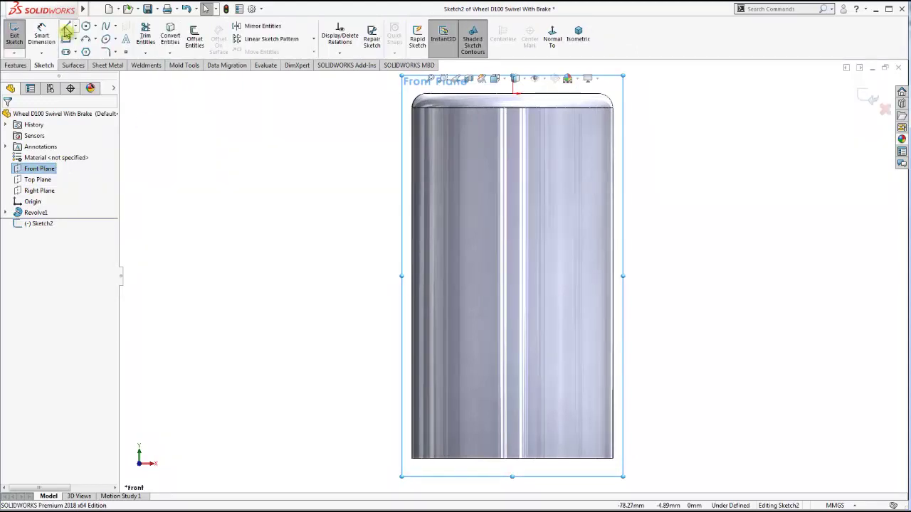
left_click(66, 30)
left_click(425, 173)
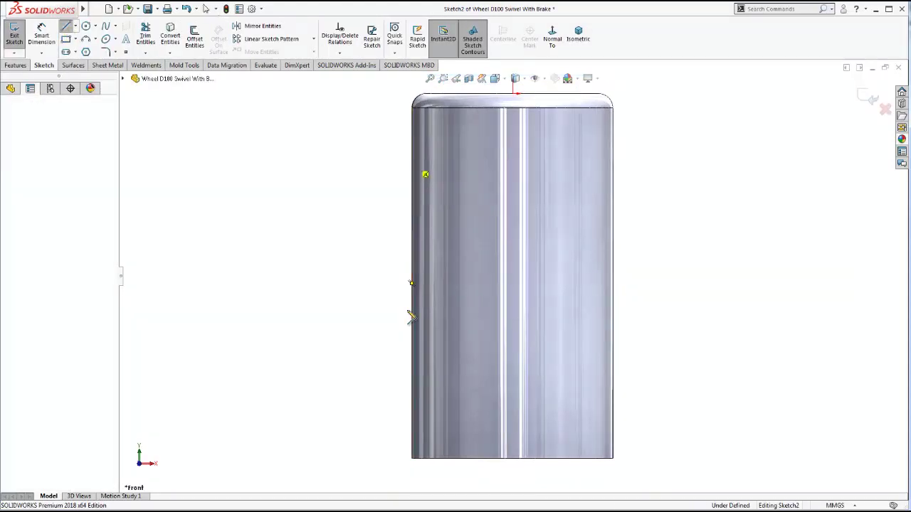
left_click(413, 459)
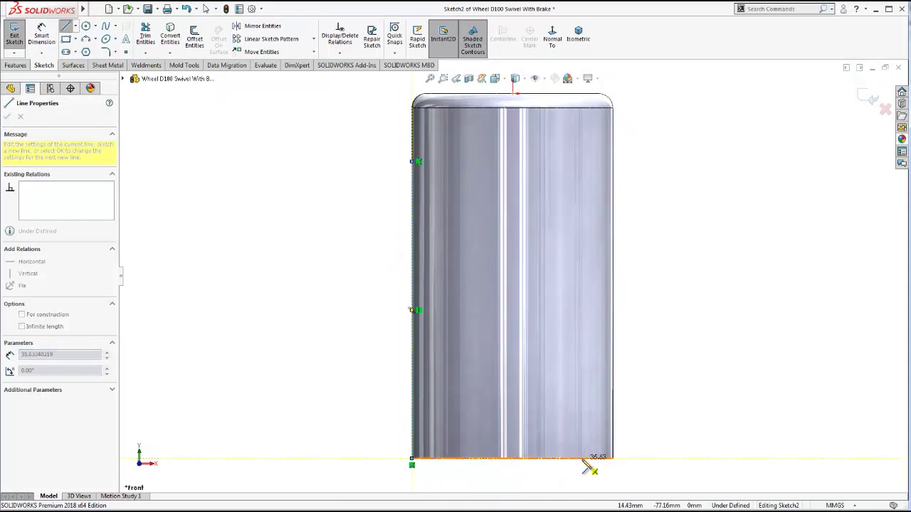
left_click(596, 459)
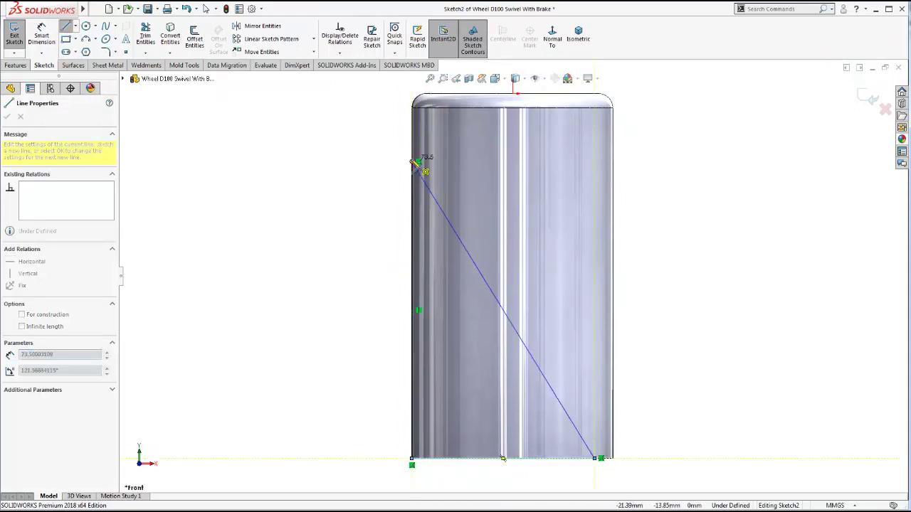
left_click(413, 162)
- Dimension the diagonal line's top end 9 mm below the part's top edge
left_click(41, 36)
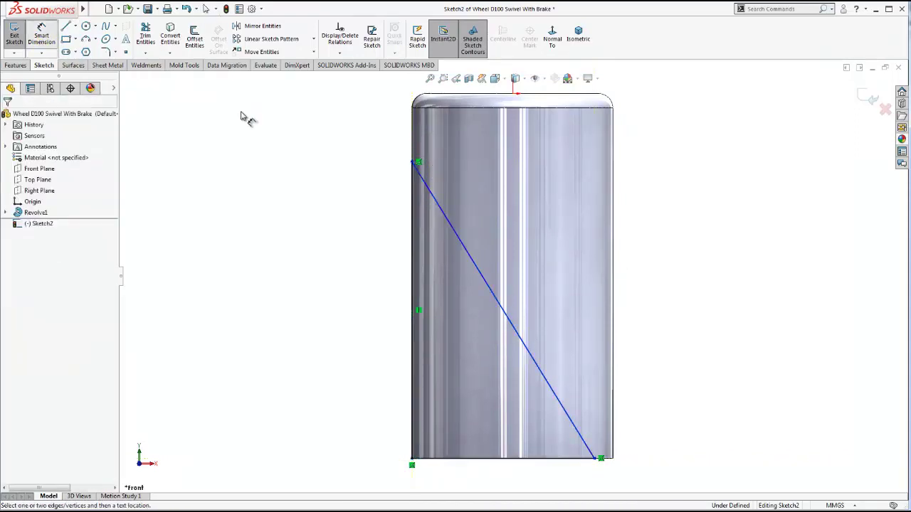
left_click(413, 162)
left_click(434, 94)
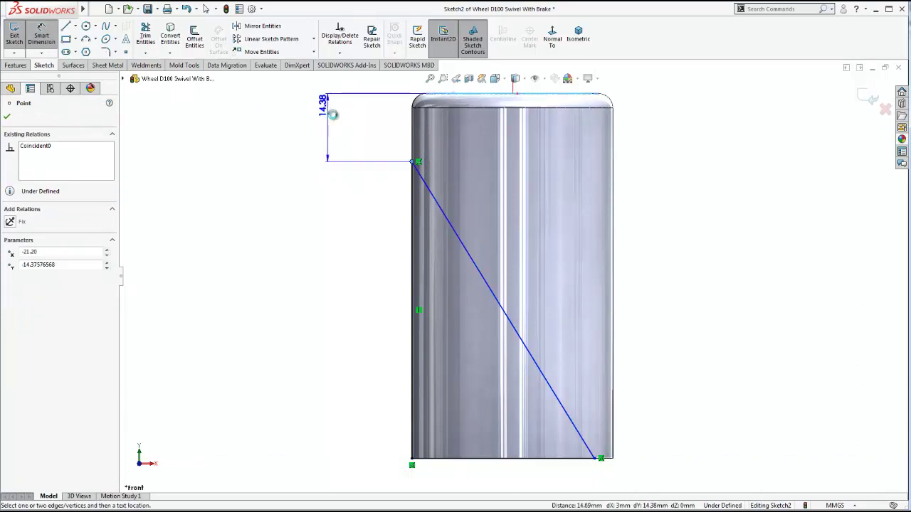
left_click(329, 120)
type("9")
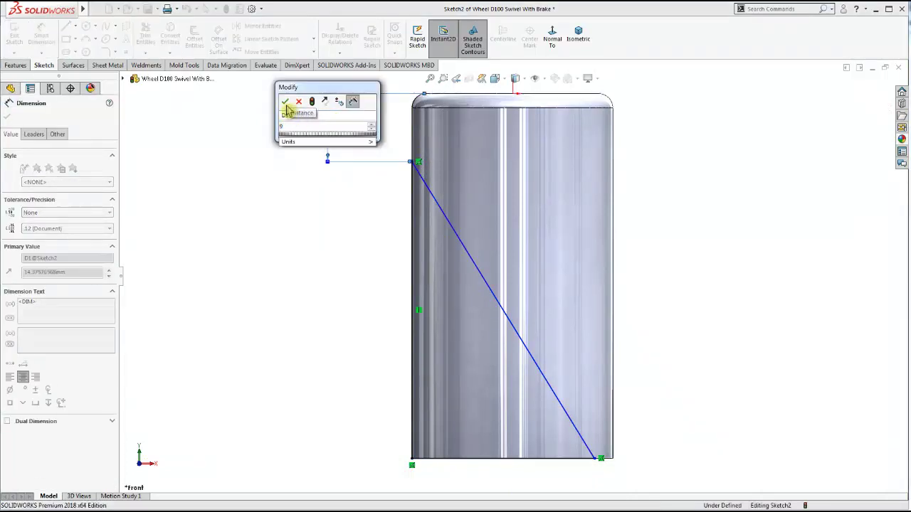
left_click(285, 101)
left_click(541, 377)
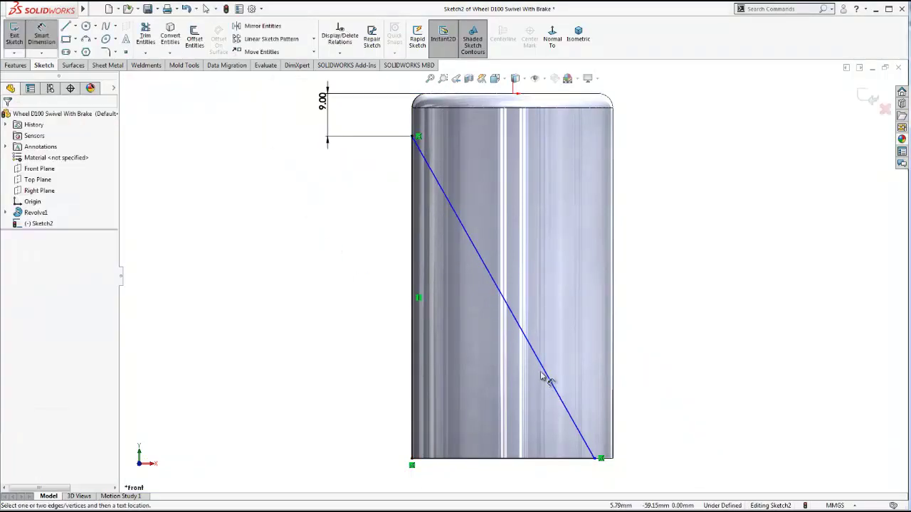
- Set the diagonal line's angle to the bottom edge to 59°
left_click(545, 372)
left_click(544, 457)
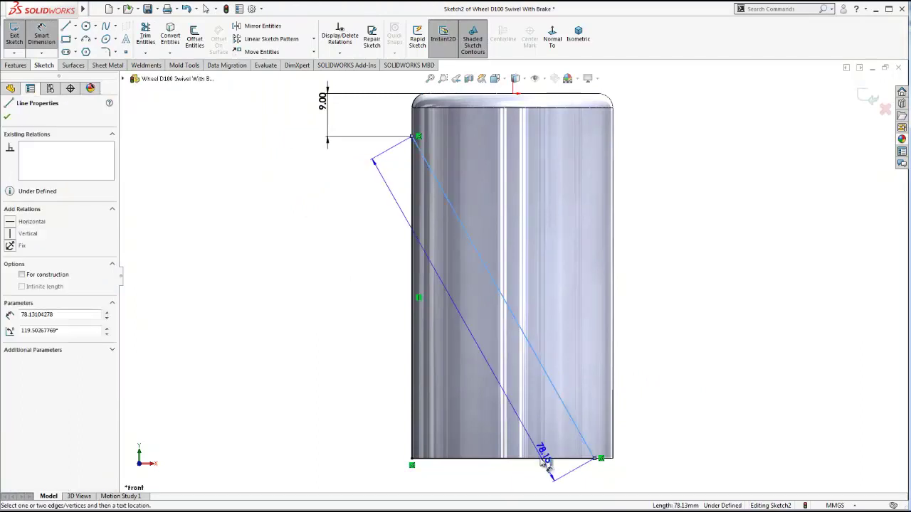
left_click(530, 415)
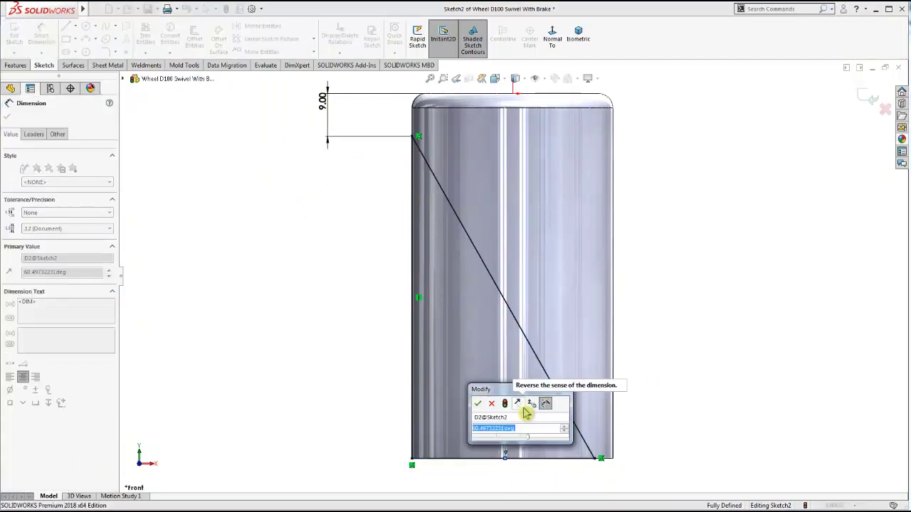
type("59")
left_click(478, 404)
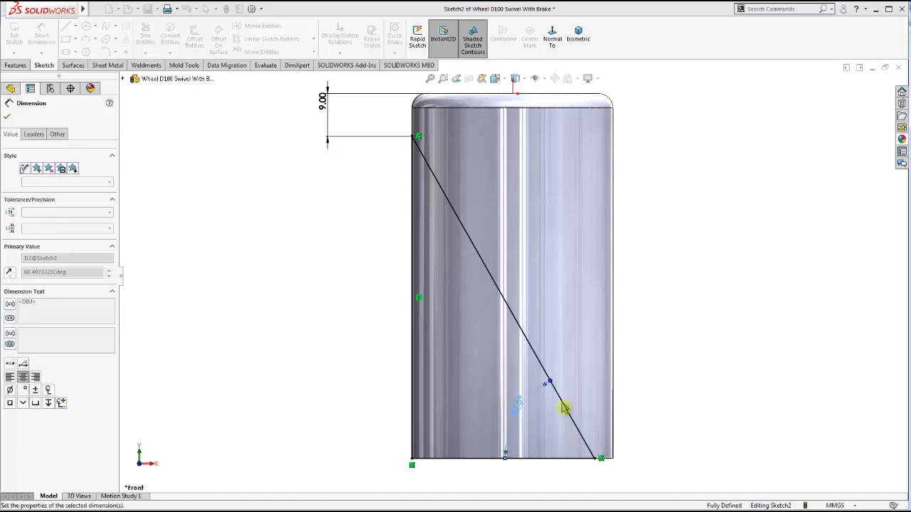
key("Escape")
key("z")
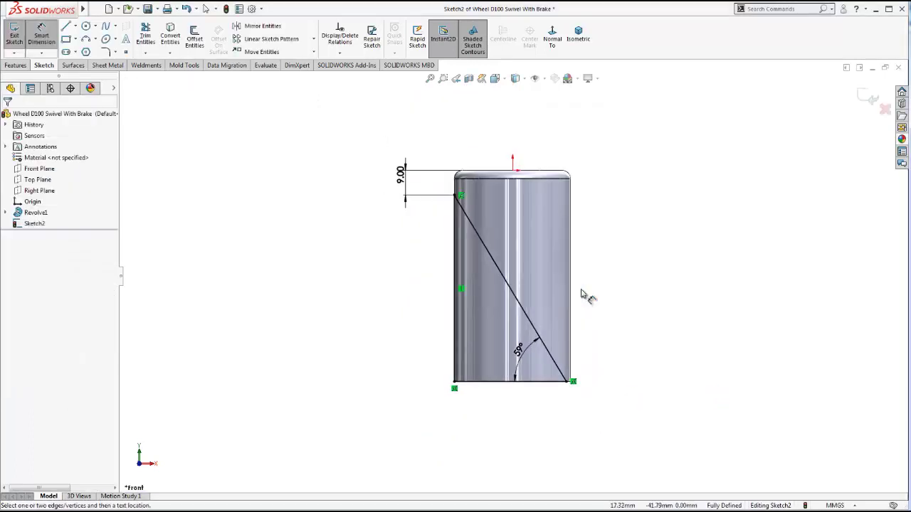
middle_click_drag(604, 320, 524, 270)
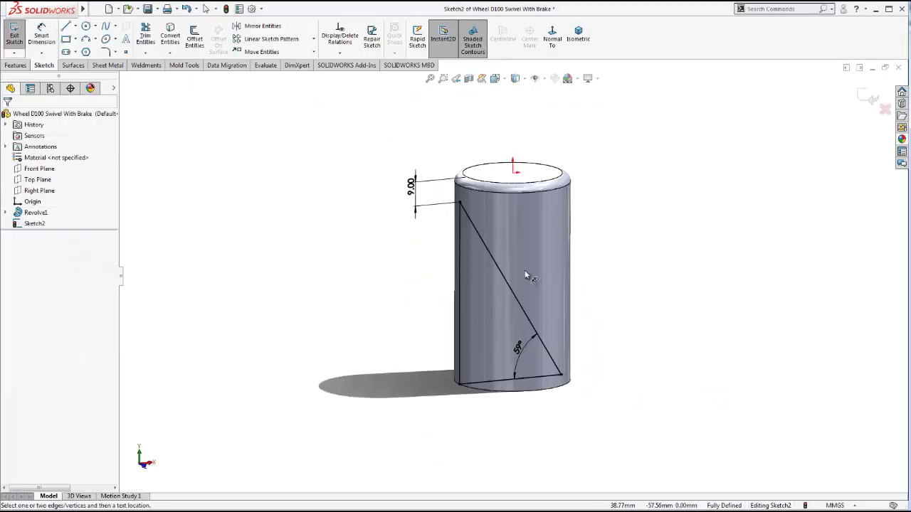
- Extrude-cut the triangle Mid Plane, 50 mm deep, through the cylinder
left_click(16, 65)
left_click(152, 44)
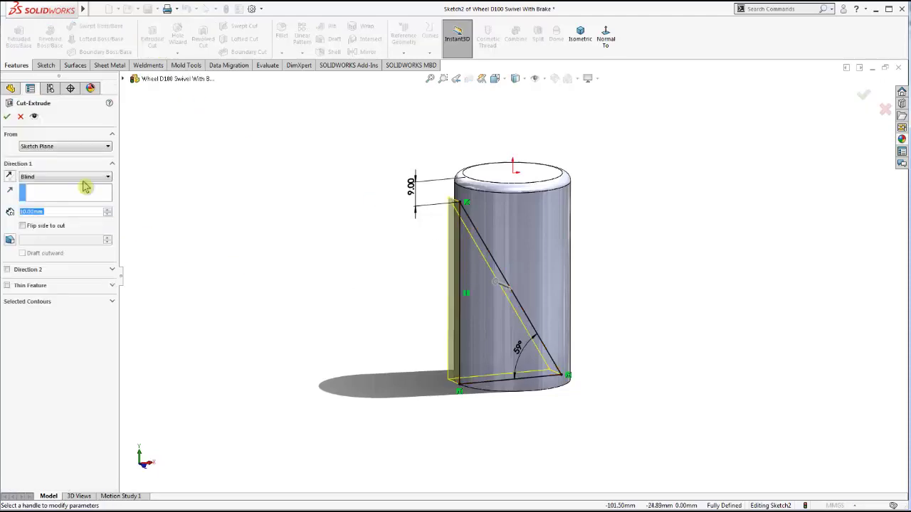
left_click(64, 176)
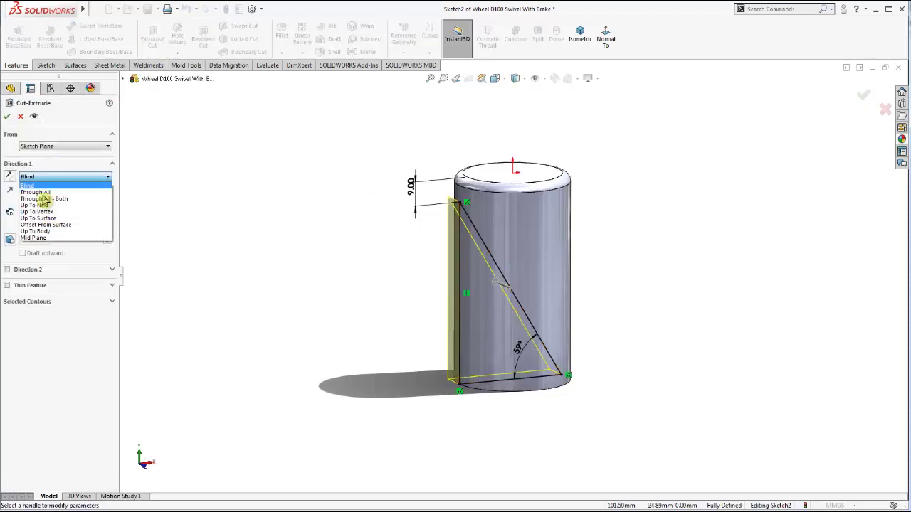
left_click(43, 242)
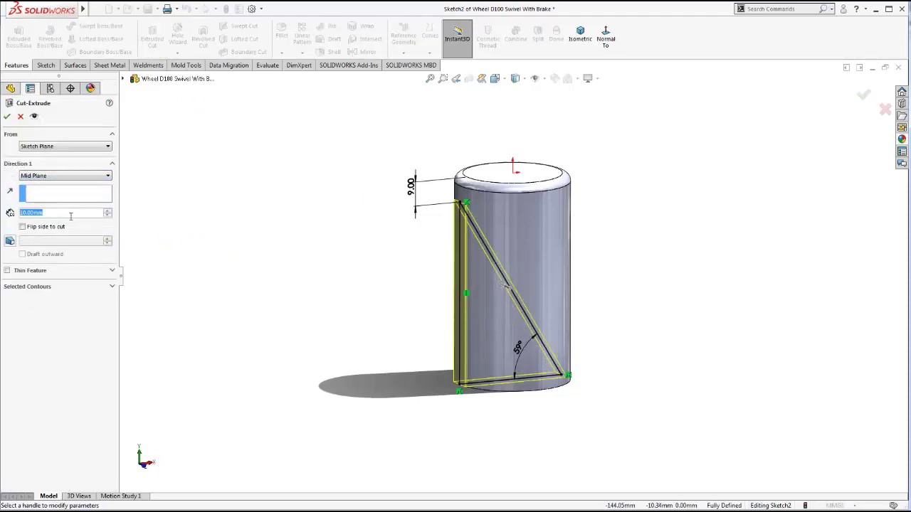
type("50")
key("Return")
mouse_move(440, 266)
middle_mouse_down()
mouse_move(477, 274)
mouse_move(57, 147)
middle_mouse_up()
left_click(6, 118)
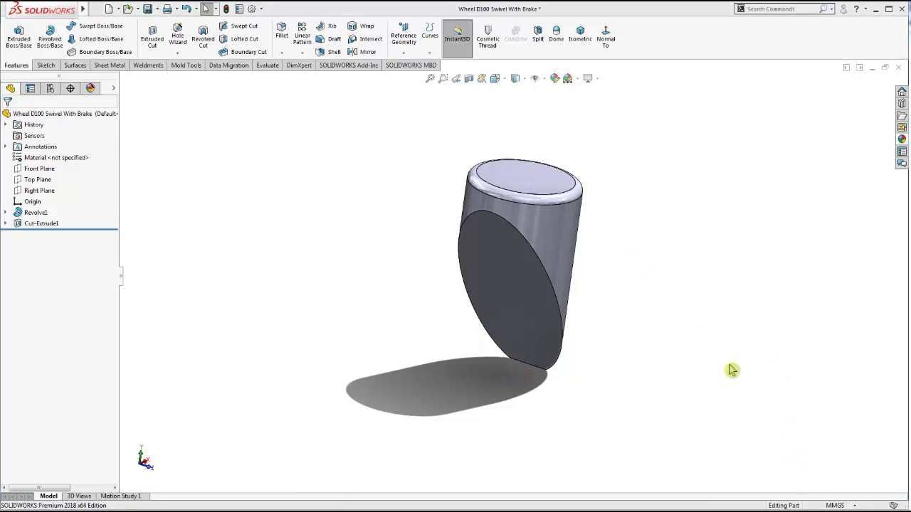
- Open a new sketch on the Front Plane, viewed face-on
left_click(29, 169)
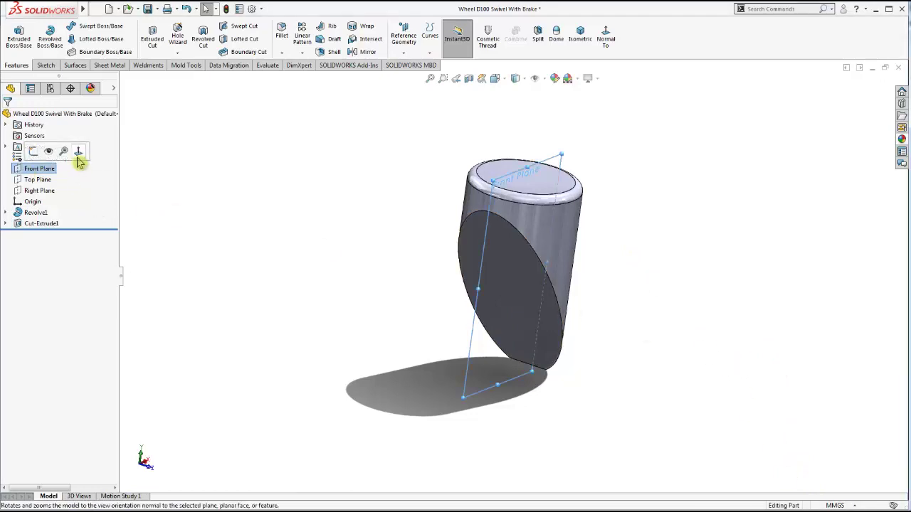
left_click(81, 163)
right_click(47, 175)
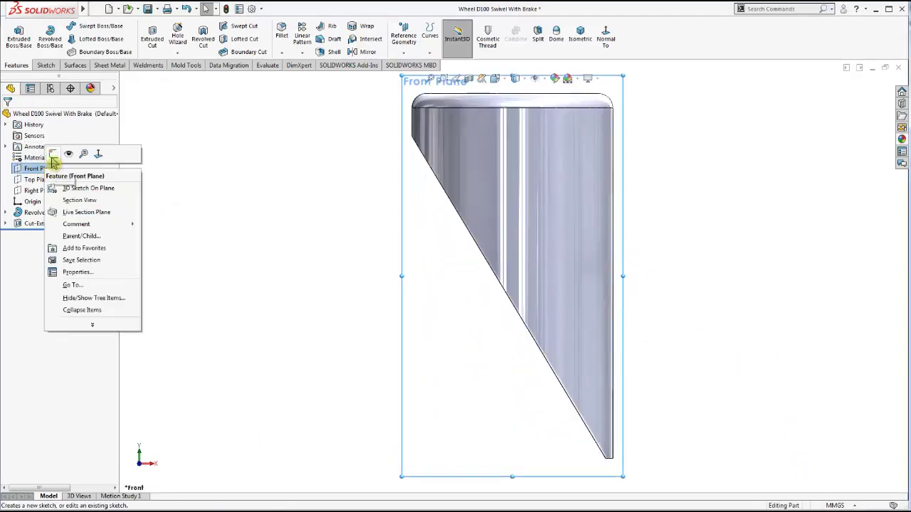
left_click(64, 154)
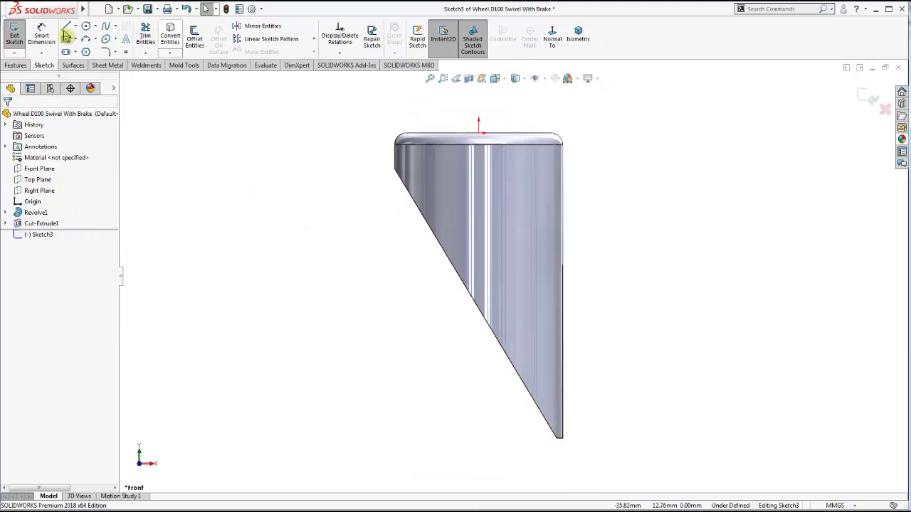
left_click(65, 27)
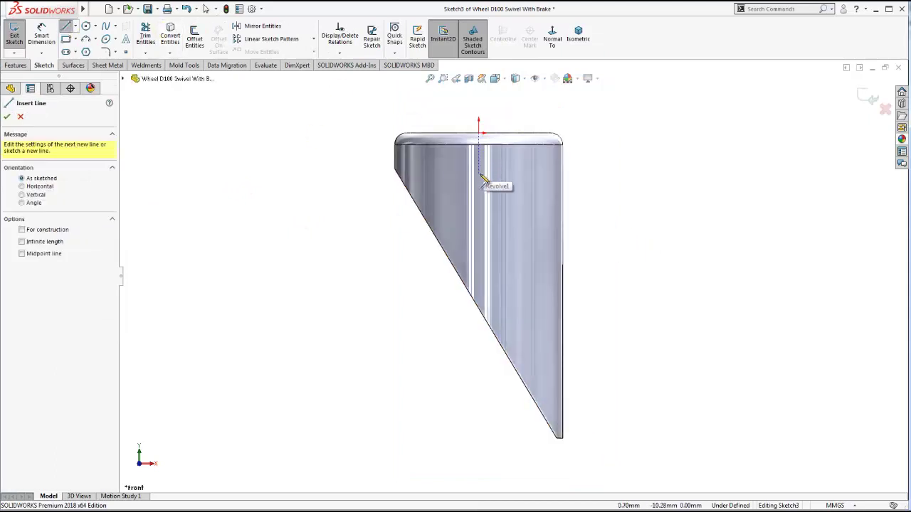
left_click(479, 177)
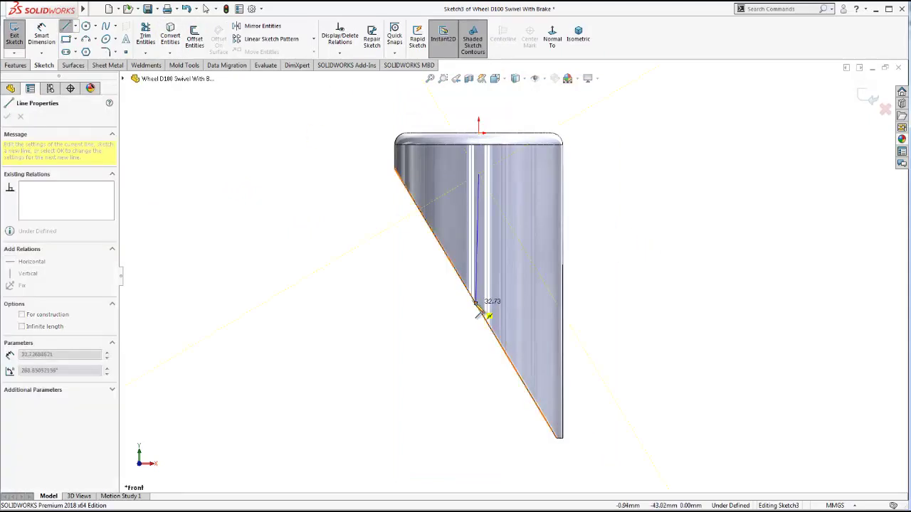
key("Escape")
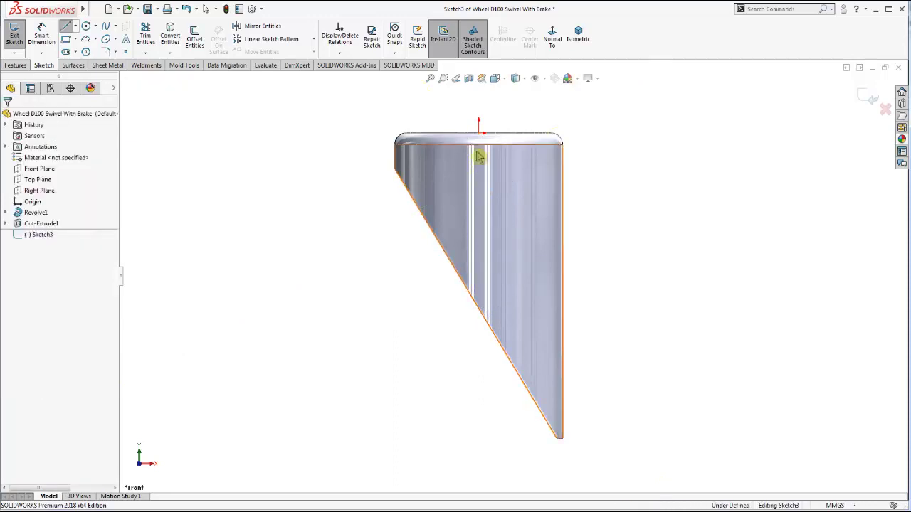
- Draw a chained line path: down, to the bottom corner, right, up-right, then right
left_click(64, 29)
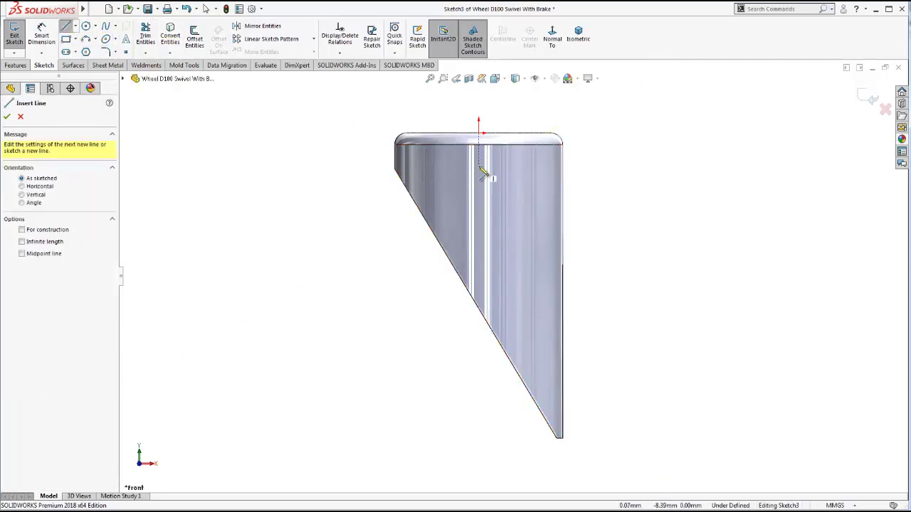
left_click(479, 168)
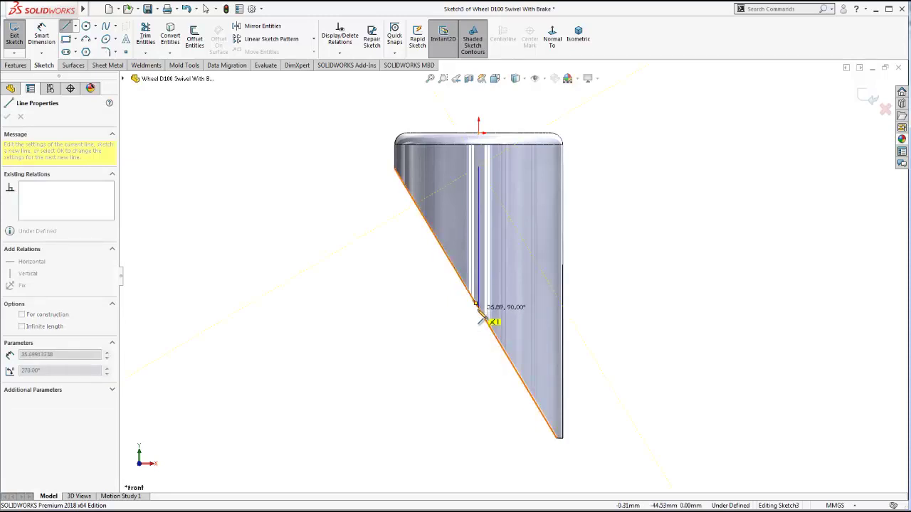
left_click(478, 308)
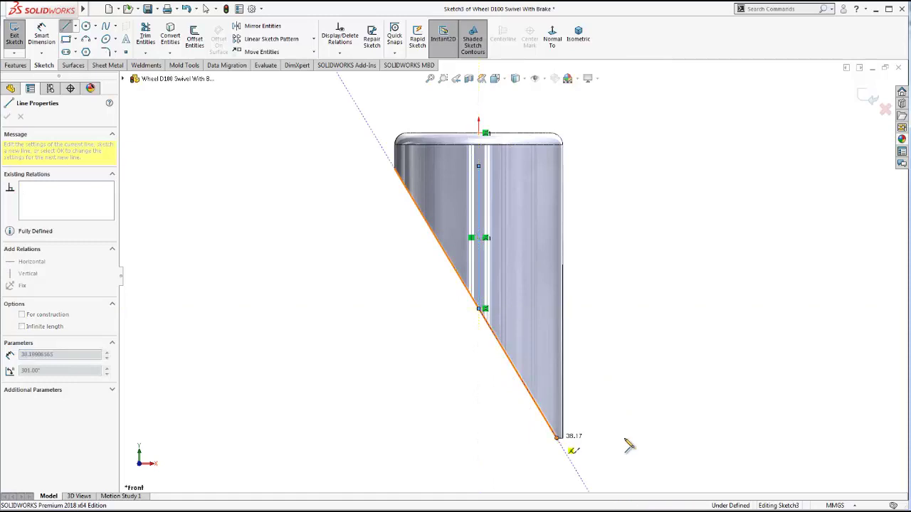
left_click(557, 437)
left_click(631, 437)
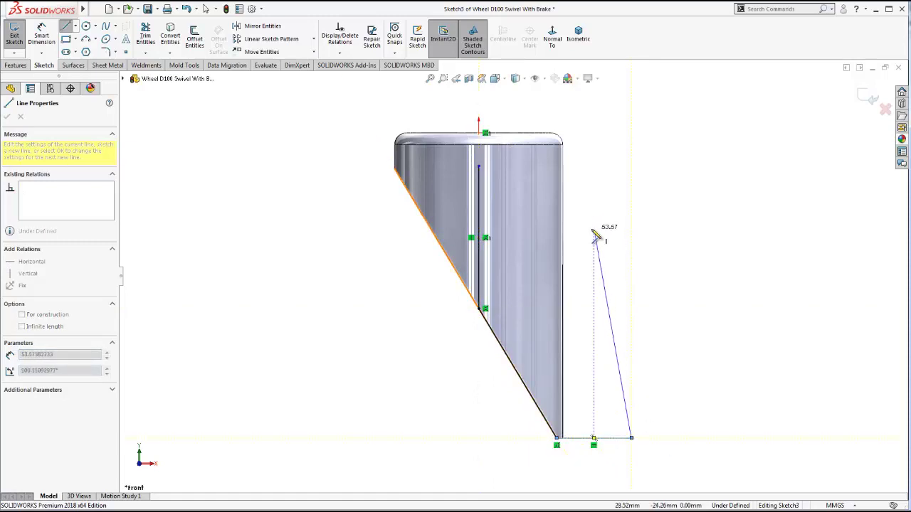
left_click(588, 227)
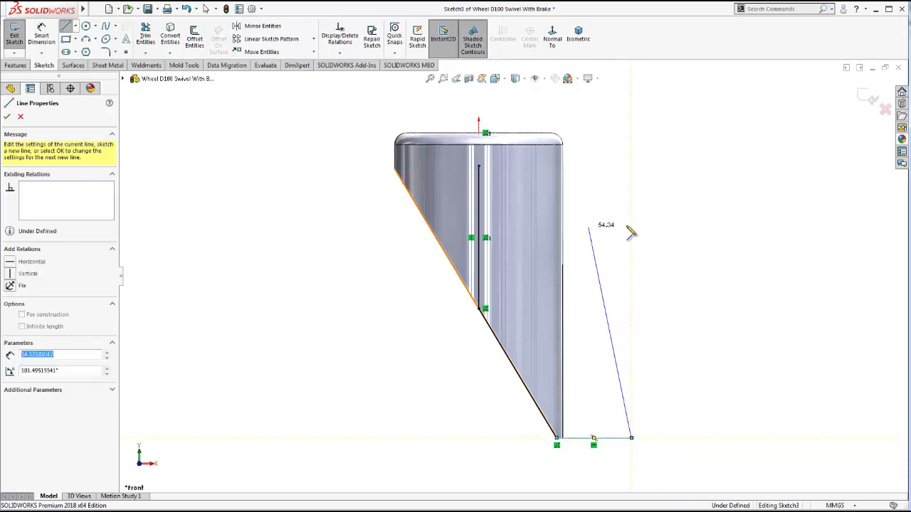
left_click(745, 237)
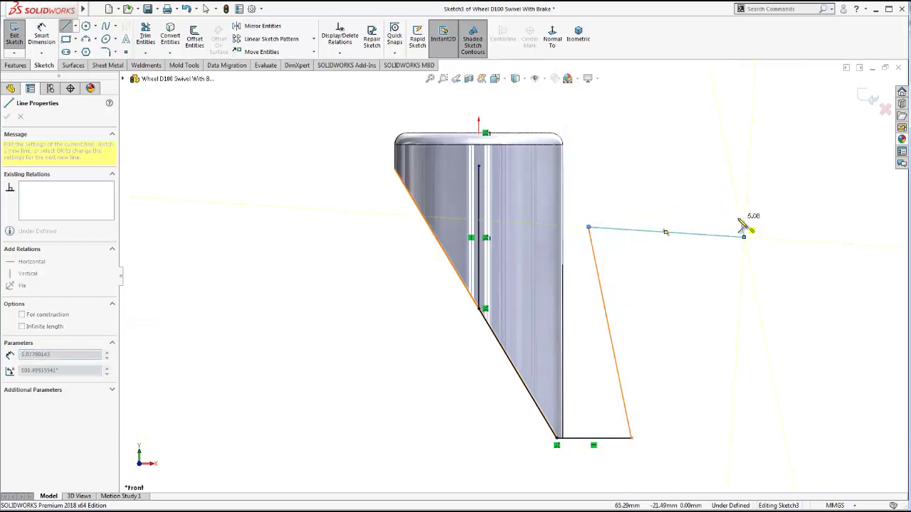
key("Escape")
- Draw a horizontal line near the top of the part
left_click(67, 27)
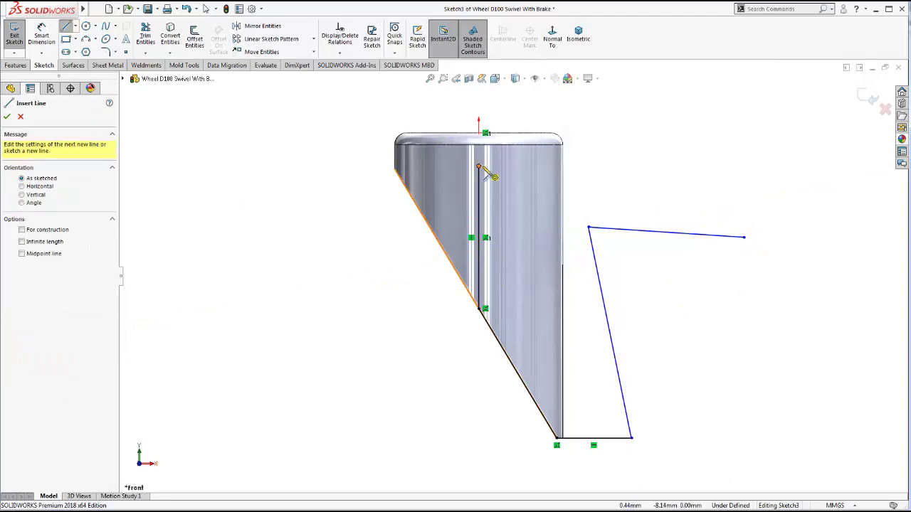
left_click(478, 167)
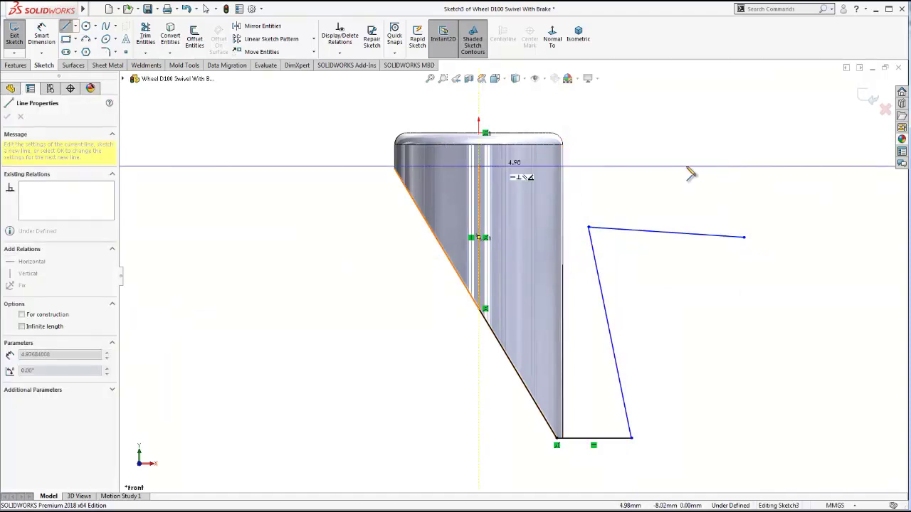
left_click(620, 166)
- Add a 35.57 length dimension to the horizontal line, then delete it
key("Escape")
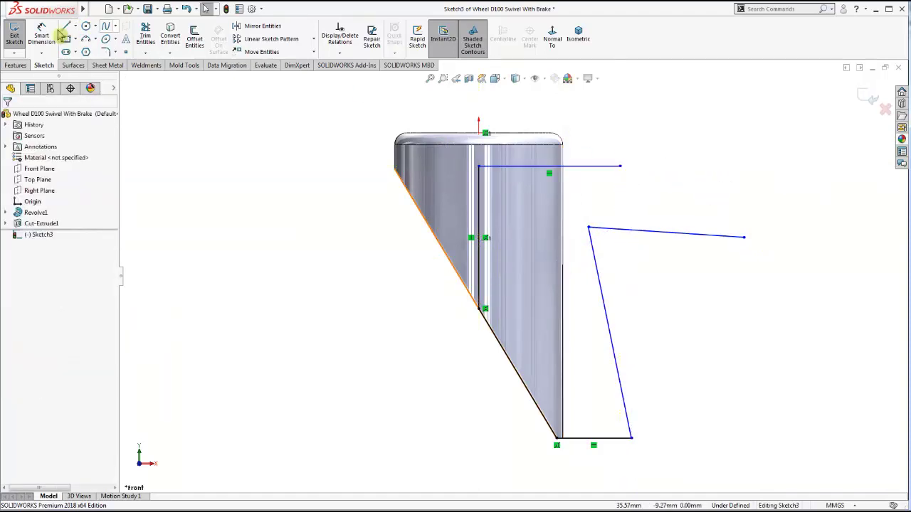
key("d")
left_click(530, 166)
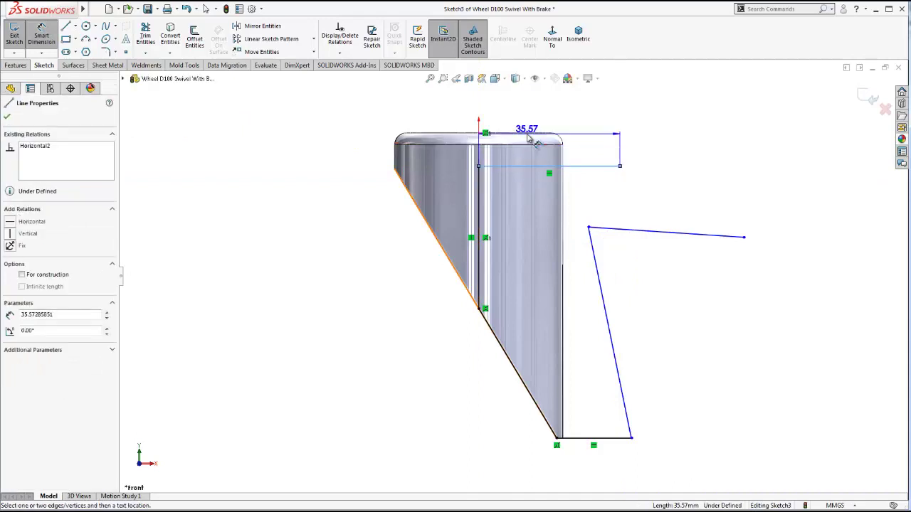
left_click(584, 126)
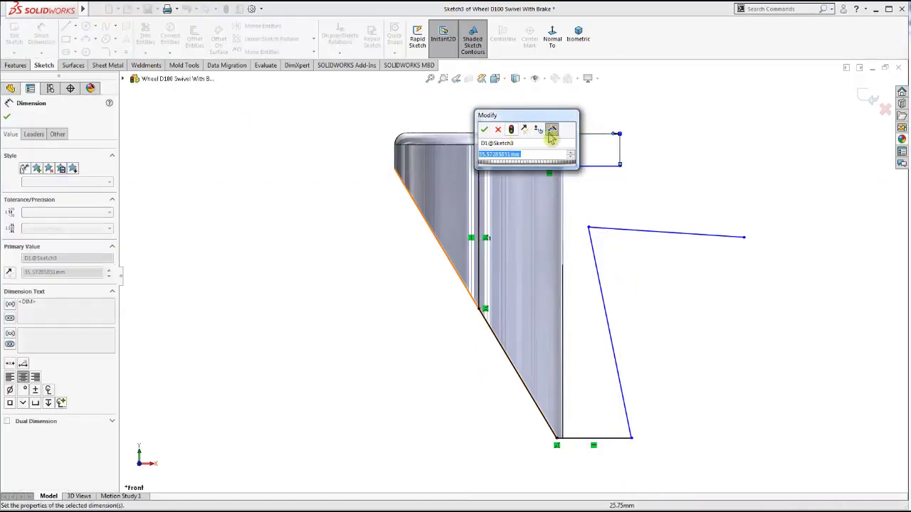
key("Return")
key("Escape")
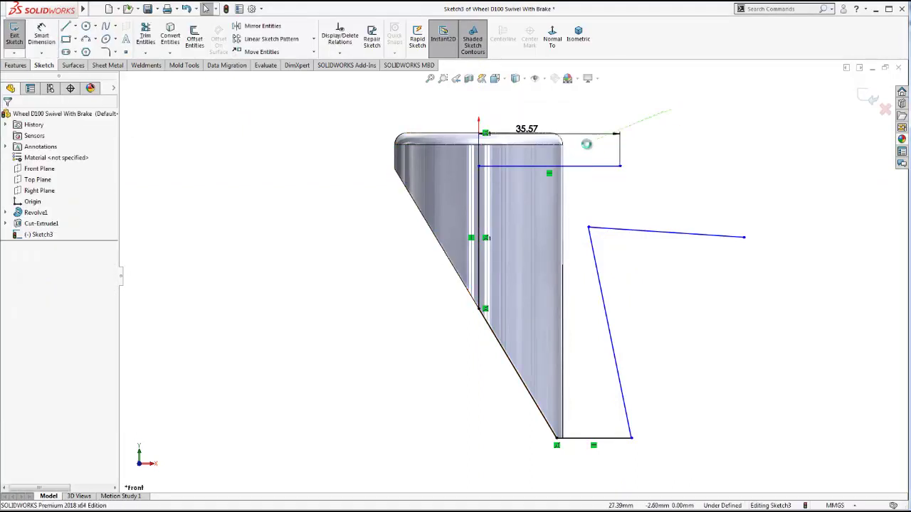
left_click(590, 150)
key("Delete")
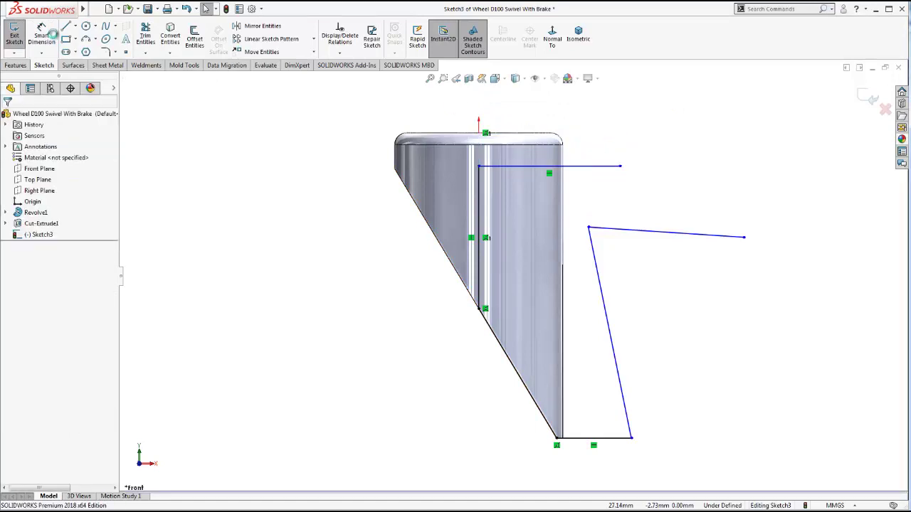
- Dimension the top horizontal line 8.50 mm below the part's top edge
left_click(534, 135)
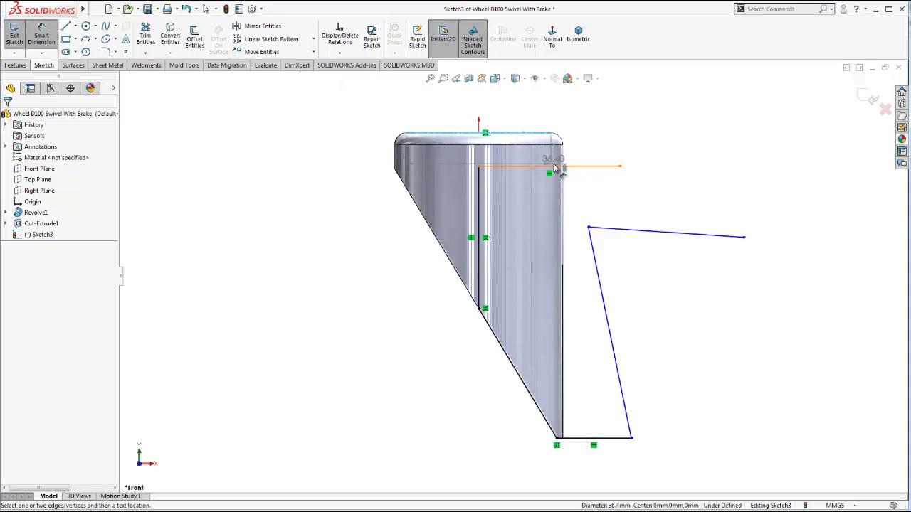
left_click(552, 166)
left_click(596, 117)
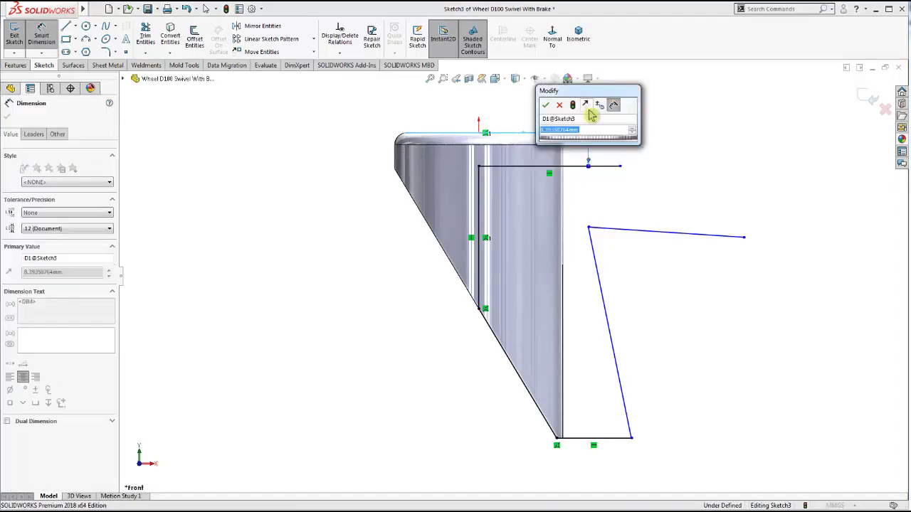
type("8.5")
key("Return")
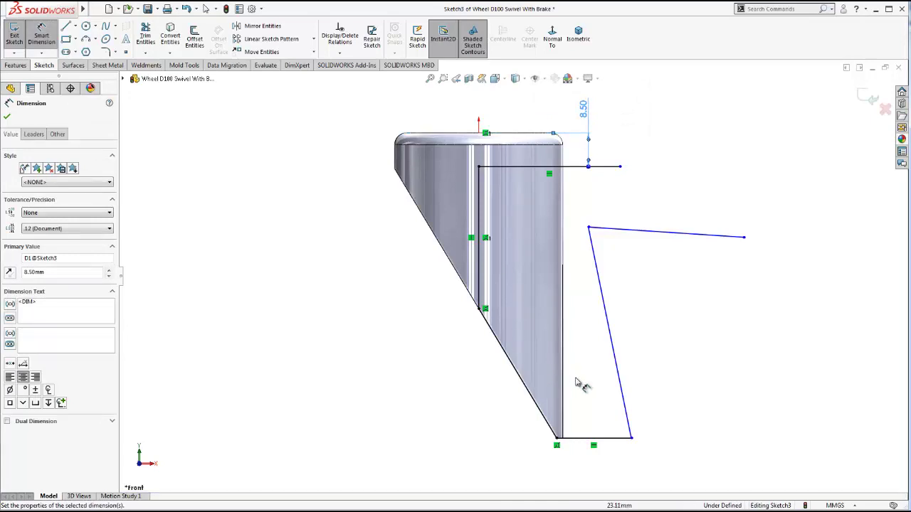
scroll(602, 424, "down", 1)
scroll(633, 405, "up", 1)
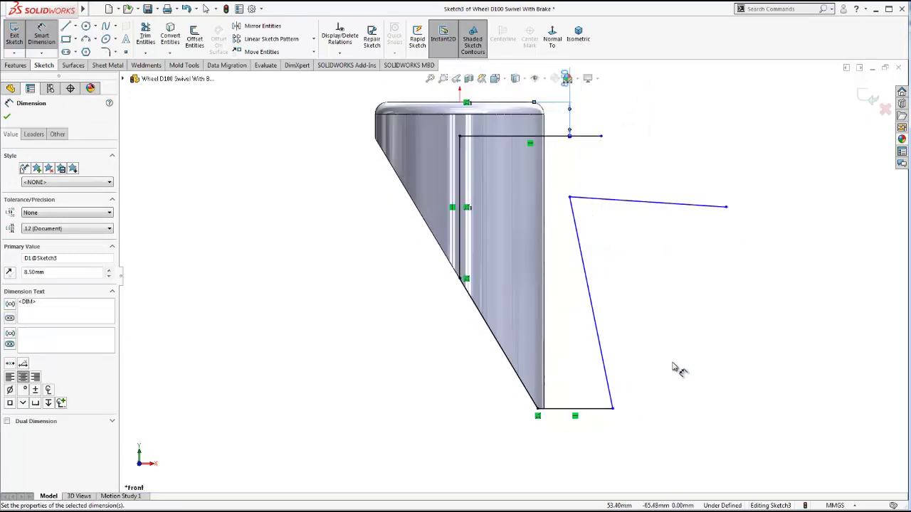
left_click(693, 339)
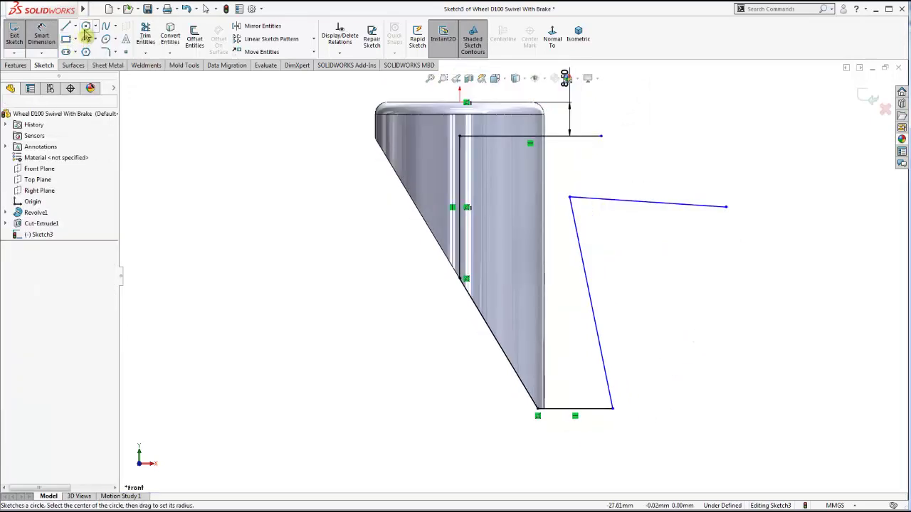
- Draw a circle in the bottom corner, tangent to the sloped and bottom lines
left_click(86, 28)
left_click(559, 382)
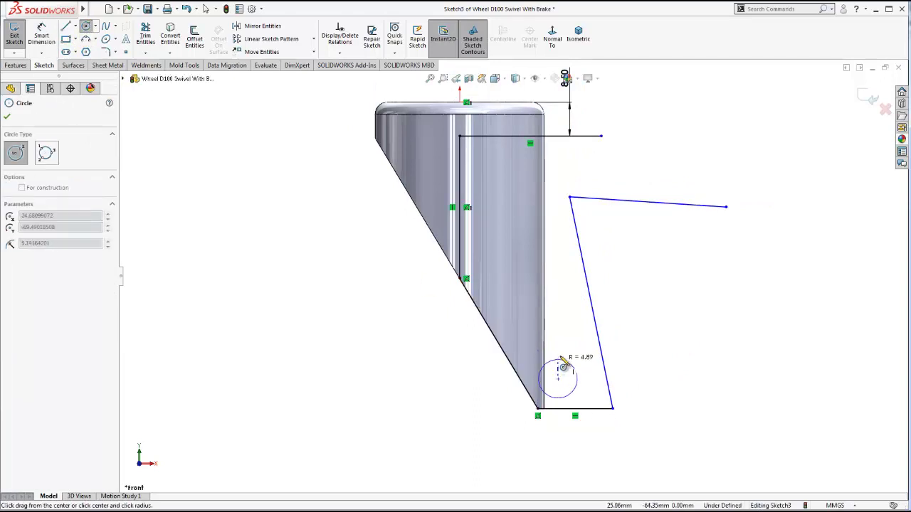
left_click(567, 366)
key("Escape")
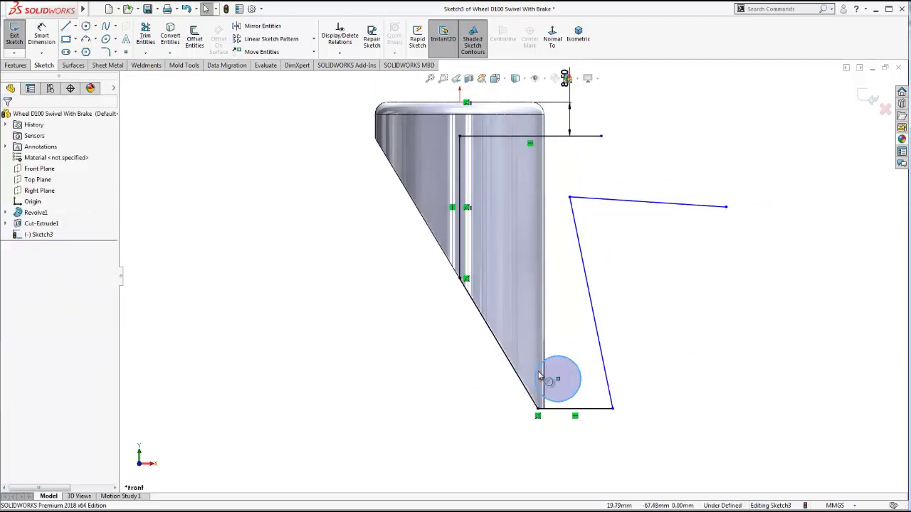
left_click(530, 379)
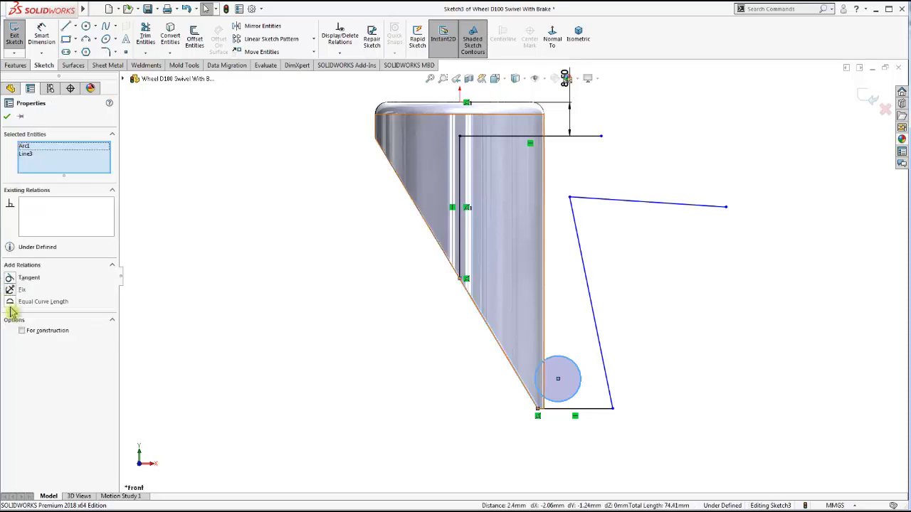
left_click(10, 281)
left_click(287, 368)
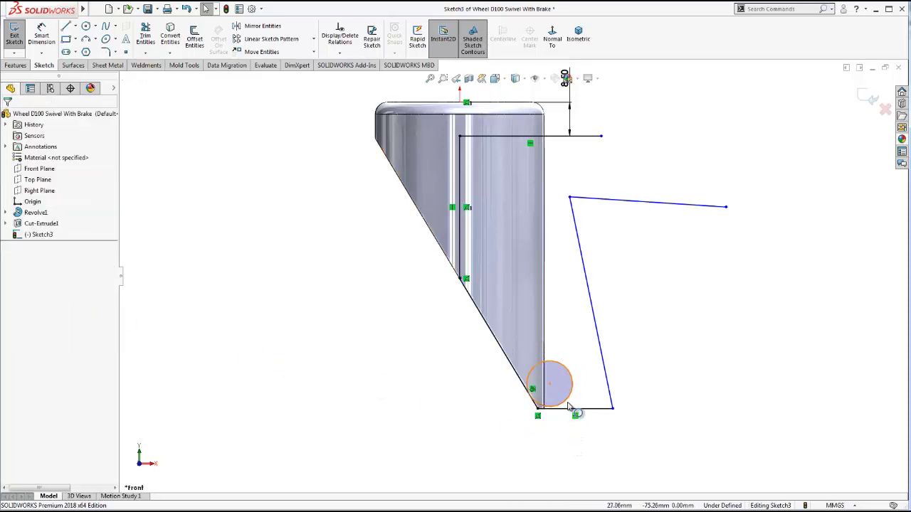
left_click(569, 407)
left_click(590, 409, "ctrl")
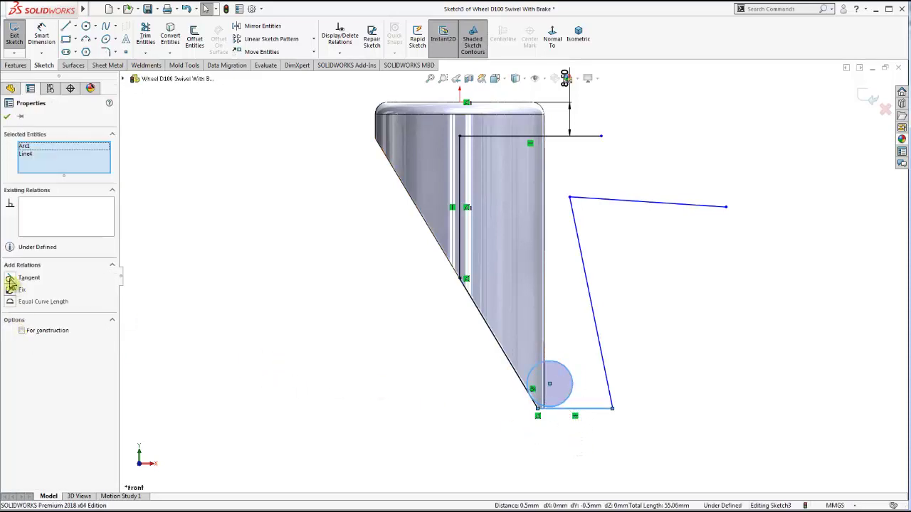
left_click(10, 283)
left_click(335, 416)
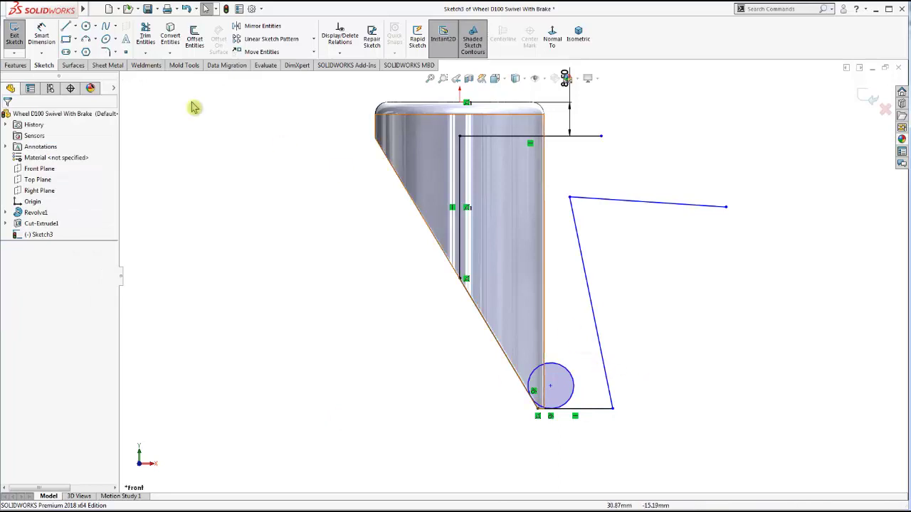
- Dimension the circle's diameter to 15 mm
left_click(42, 35)
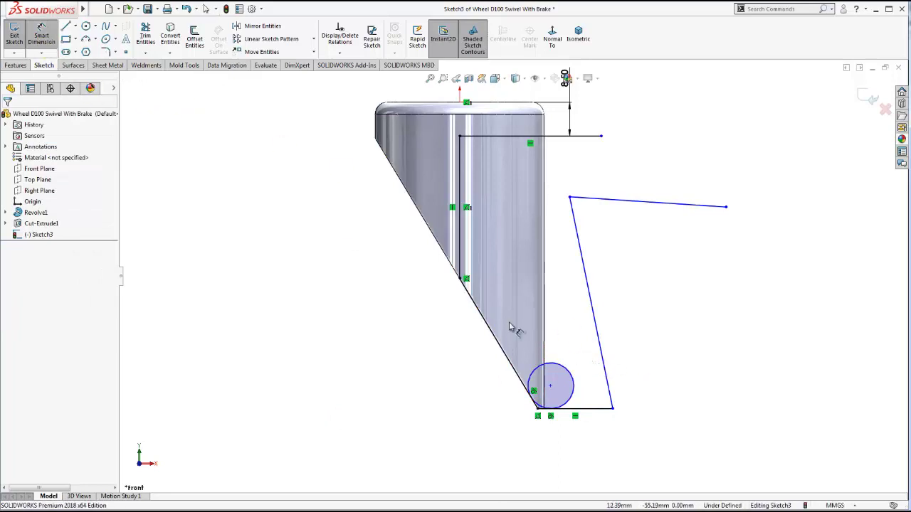
left_click(531, 379)
left_click(470, 385)
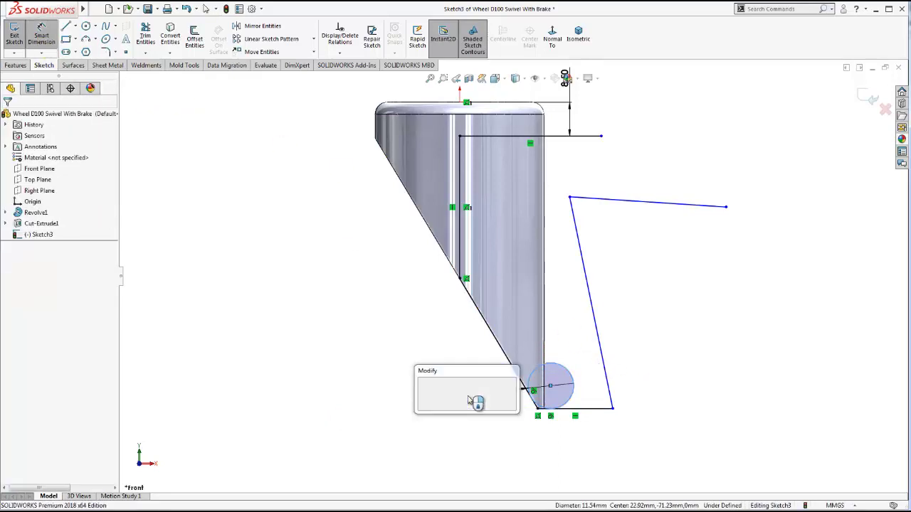
type("15")
left_click(427, 392)
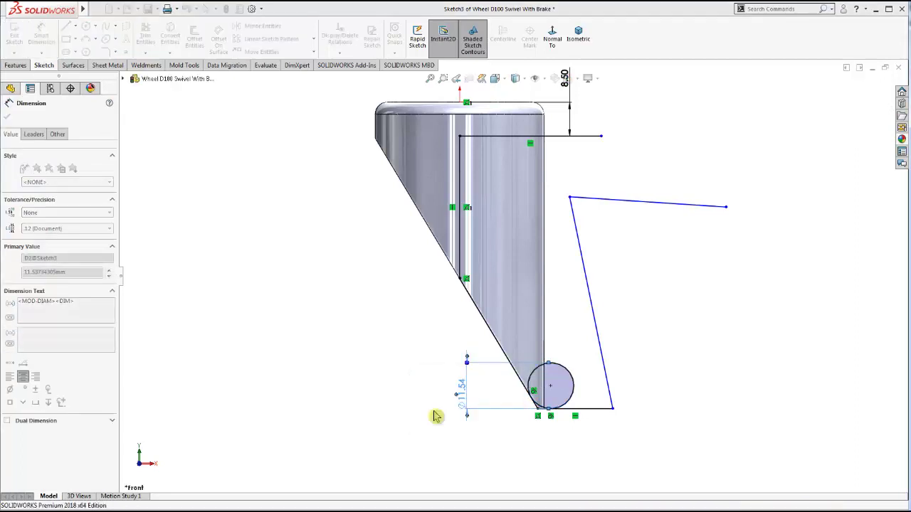
key("Escape")
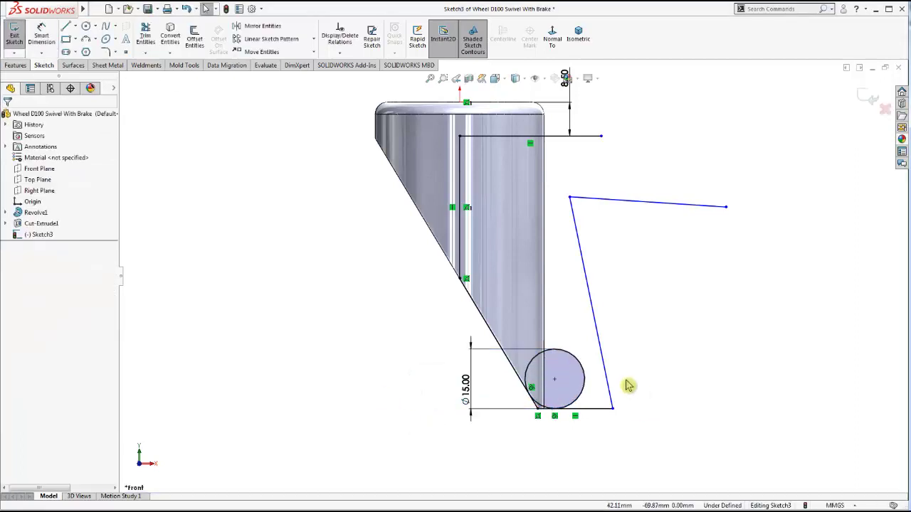
- Make the slanted line tangent to the circle and angle it 85° to the bottom line
left_click(605, 374)
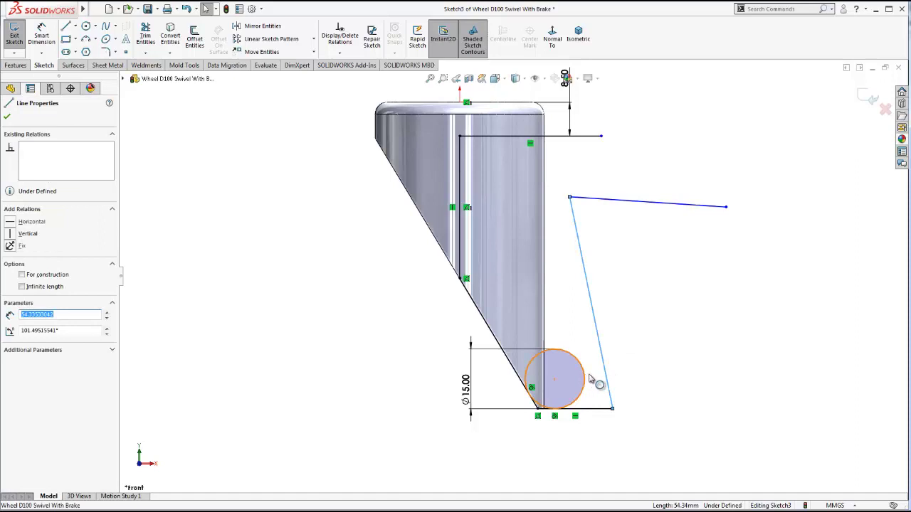
left_click(584, 379, "ctrl")
left_click(10, 278)
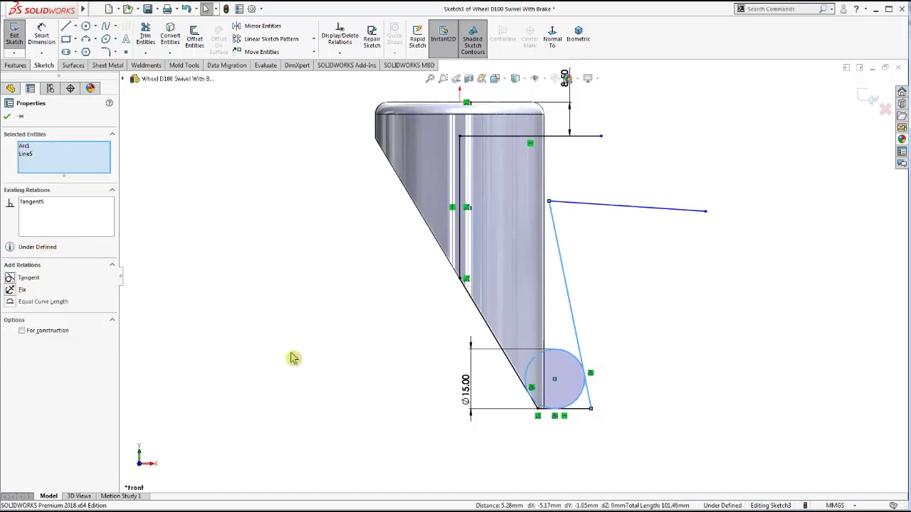
left_click(299, 359)
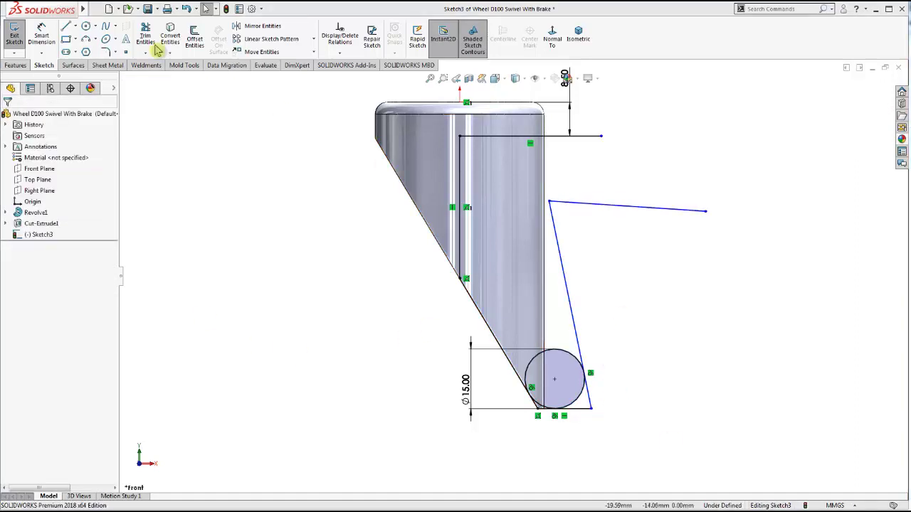
left_click(43, 39)
left_click(583, 408)
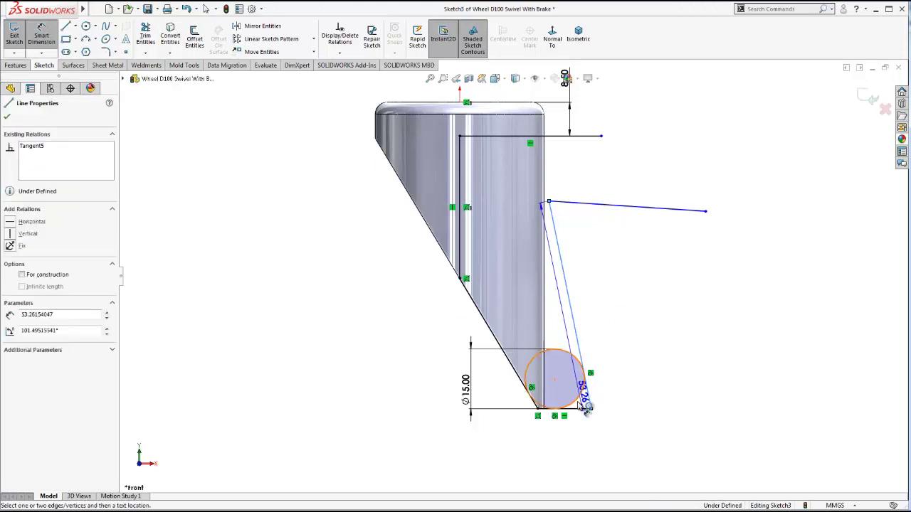
left_click(587, 398)
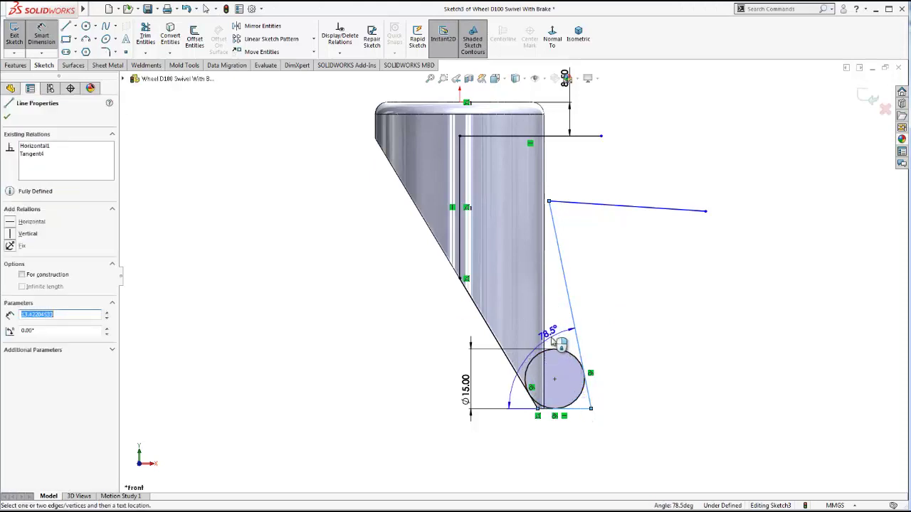
left_click(564, 348)
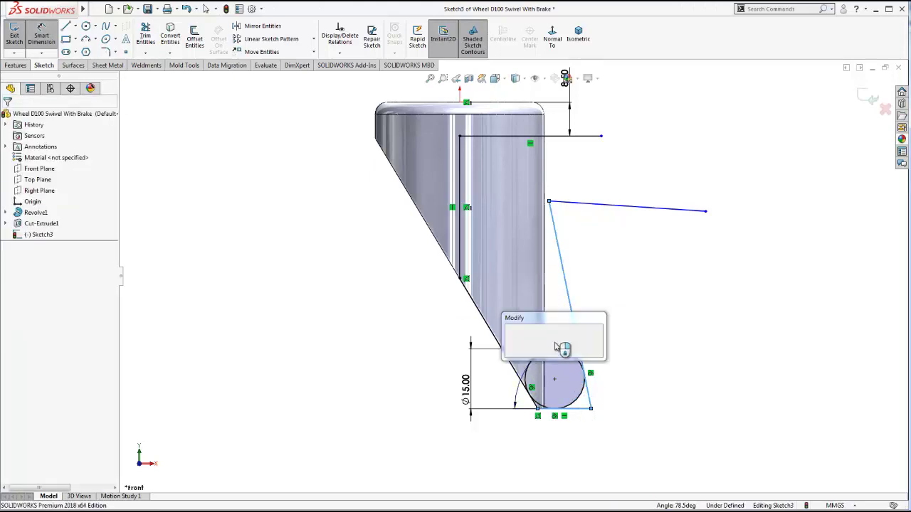
type("85")
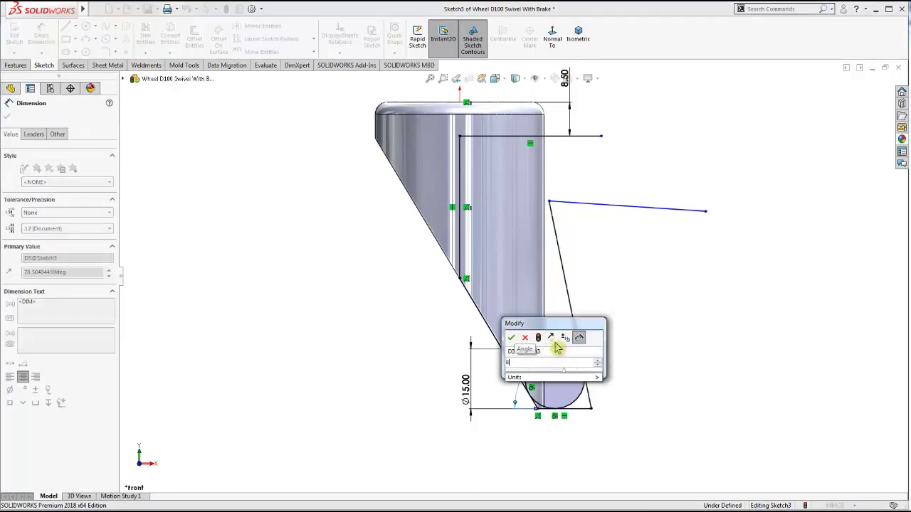
left_click(511, 338)
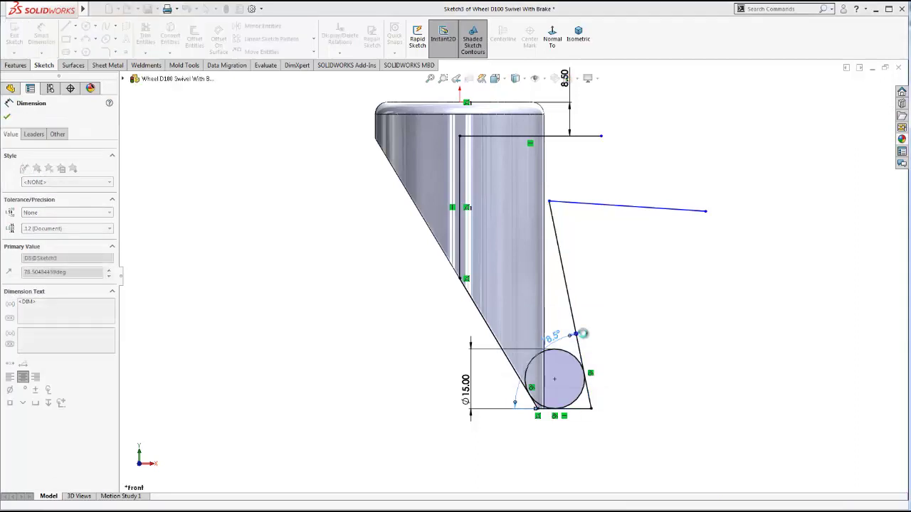
left_click(646, 326)
- Convert the circle to construction geometry
left_click(569, 357)
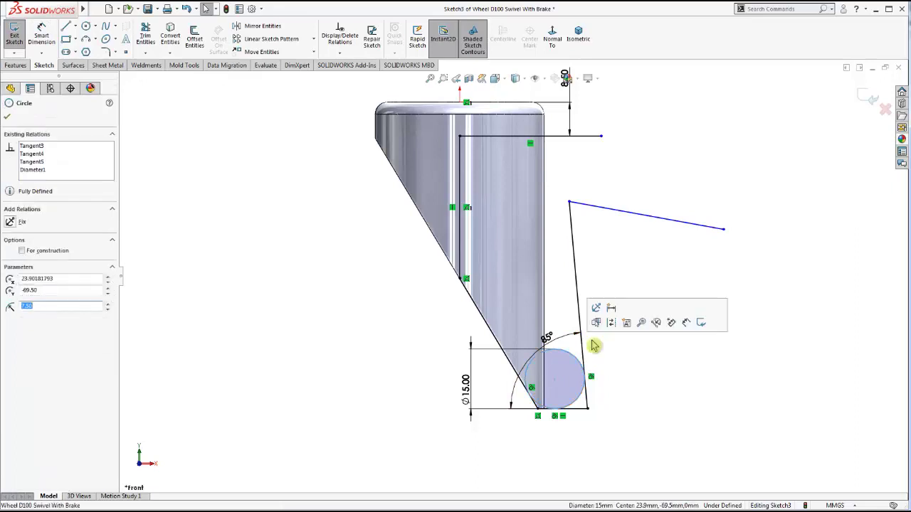
left_click(610, 322)
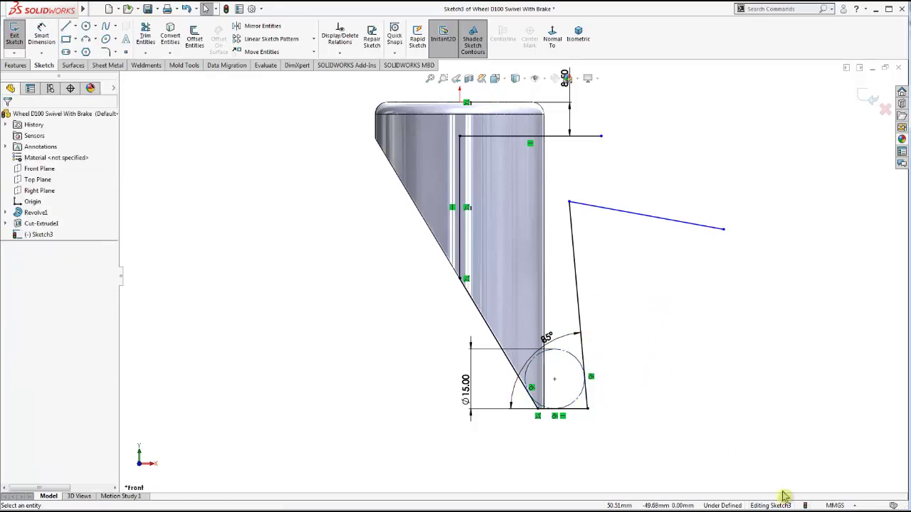
left_click(16, 64)
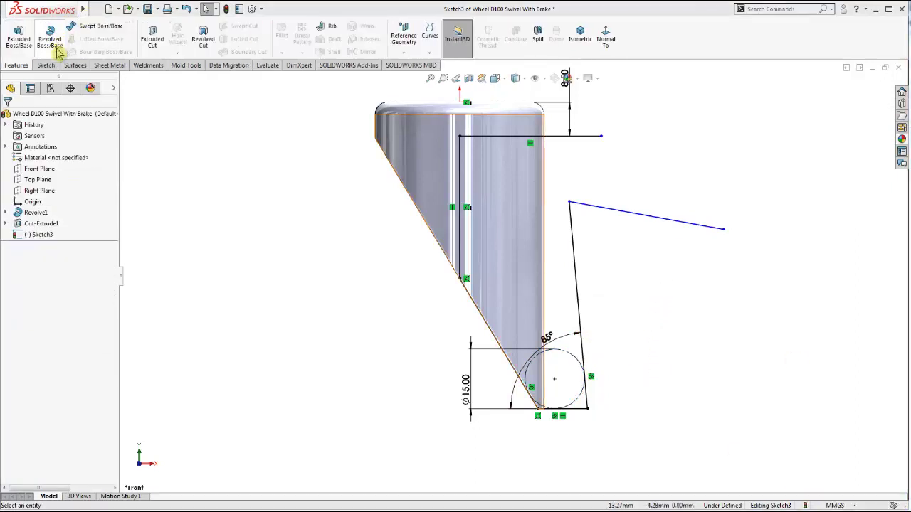
left_click(45, 64)
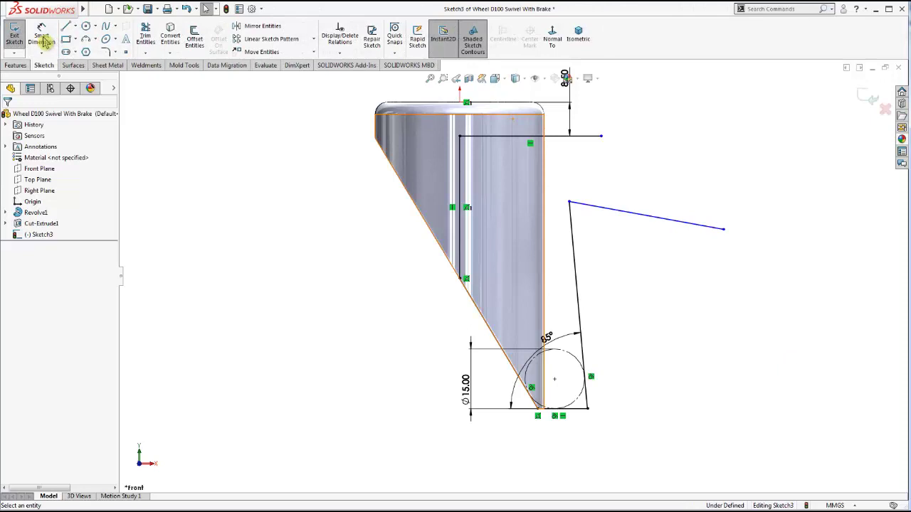
- Dimension the angle between the top line and the slanted line (80°)
left_click(619, 217)
left_click(575, 268)
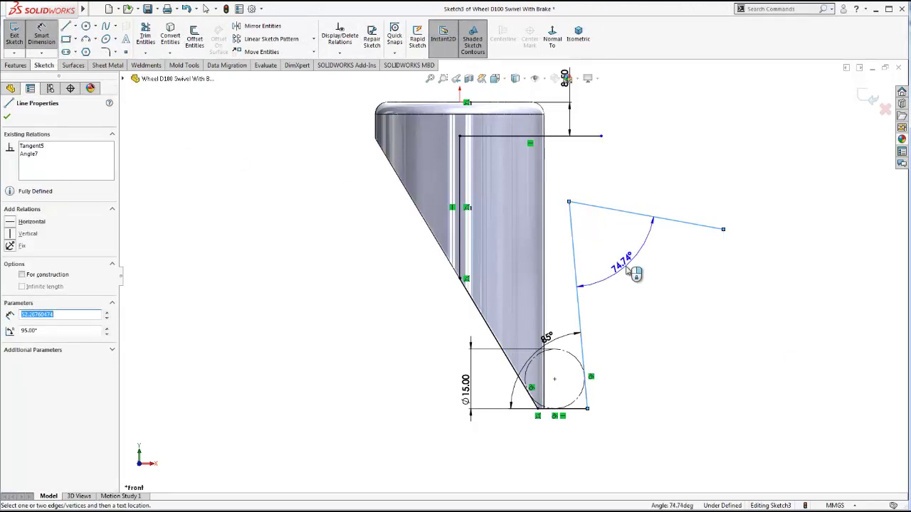
left_click(634, 269)
left_click(629, 270)
key("Return")
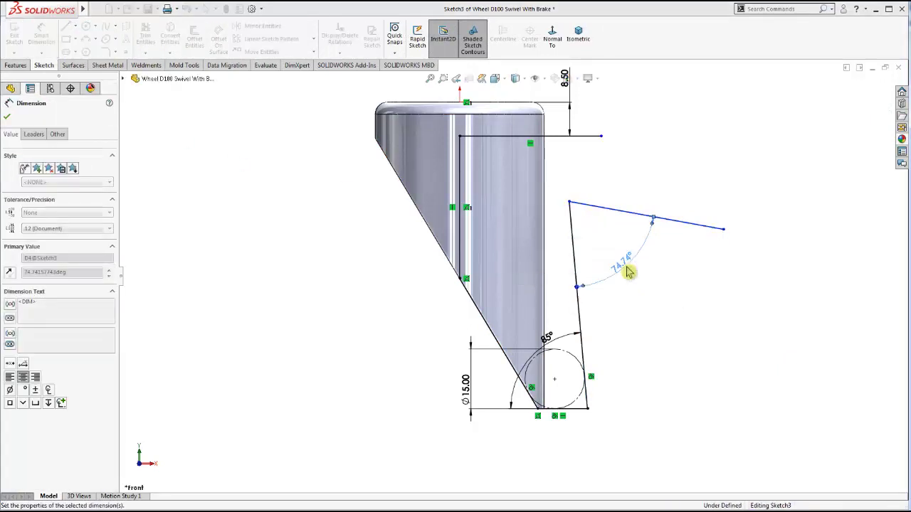
left_click(68, 26)
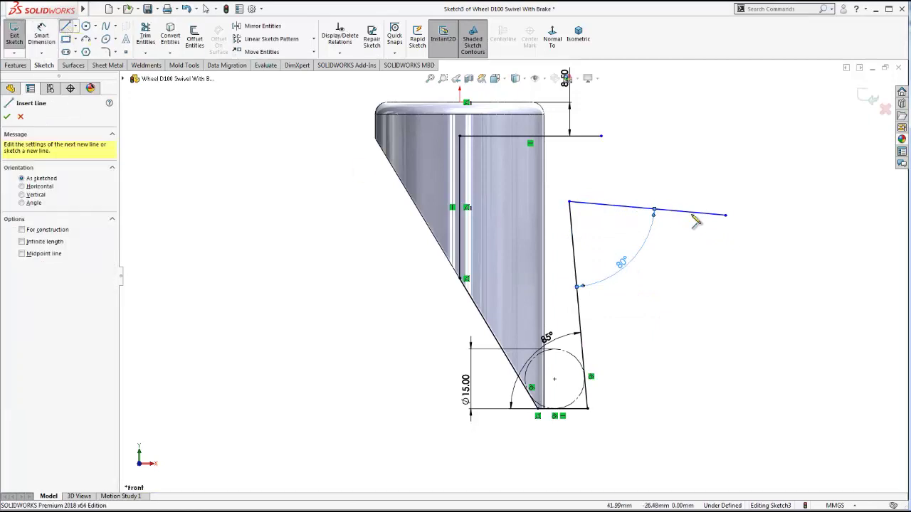
- Draw the arm's lower edge, vertical end edge and a closing line to the top line
left_click(725, 214)
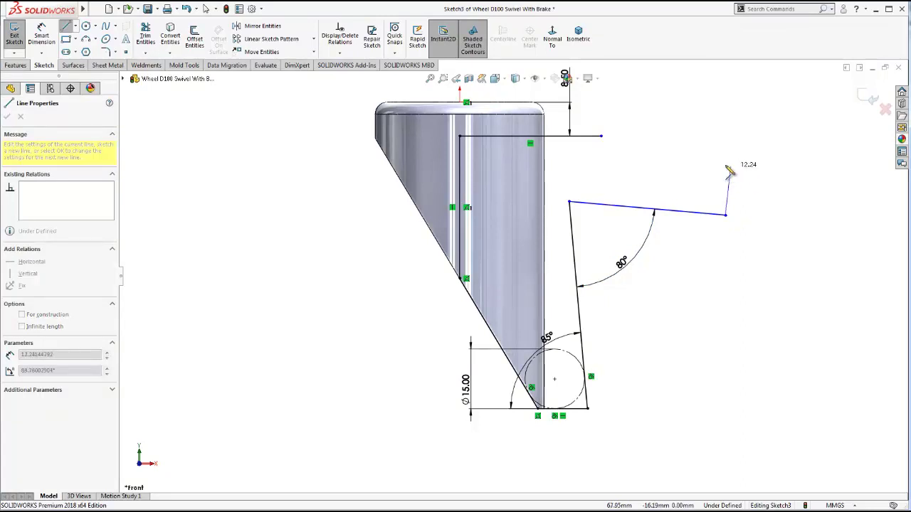
left_click(726, 165)
left_click(601, 135)
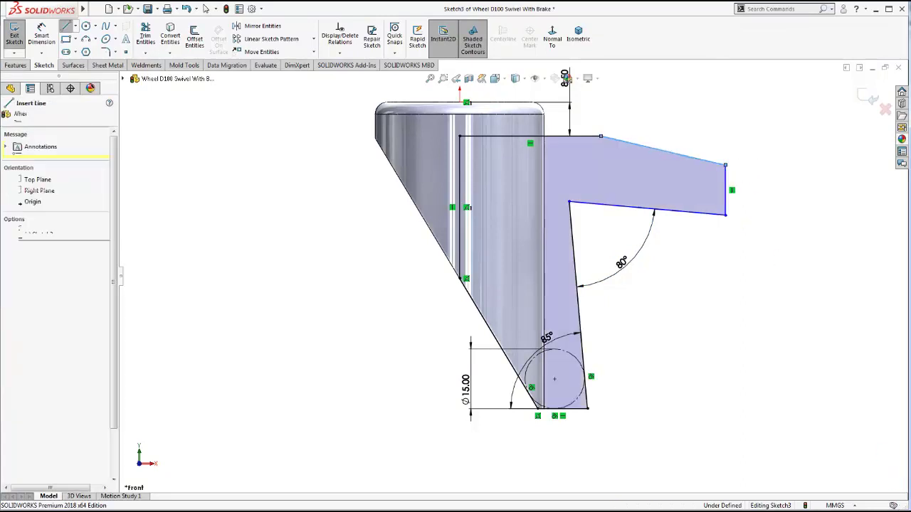
key("Escape")
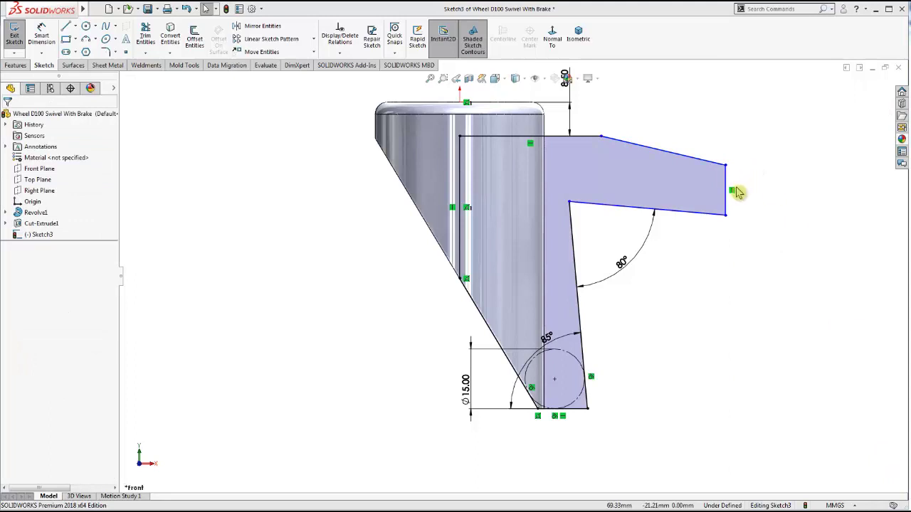
right_click(735, 194)
- Dimension the arm's horizontal reach from the origin to its outer corner as 75 mm
left_click(711, 315)
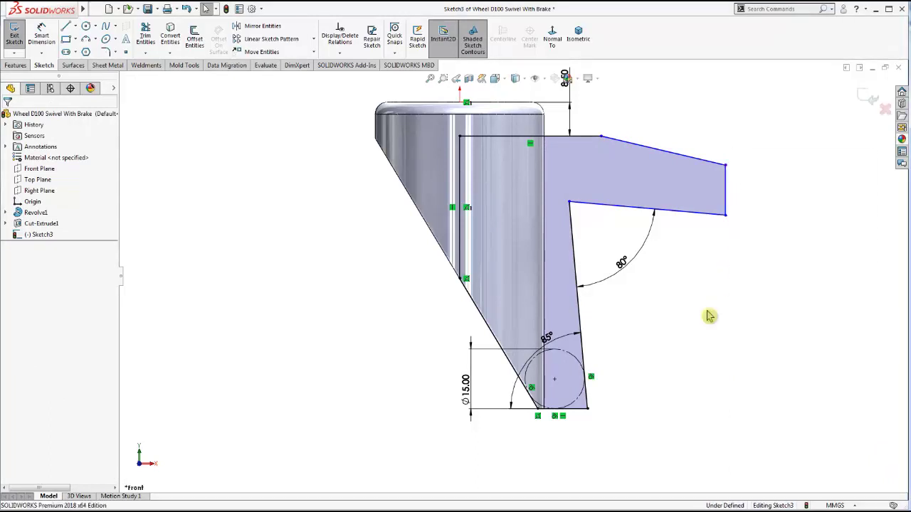
left_click(42, 41)
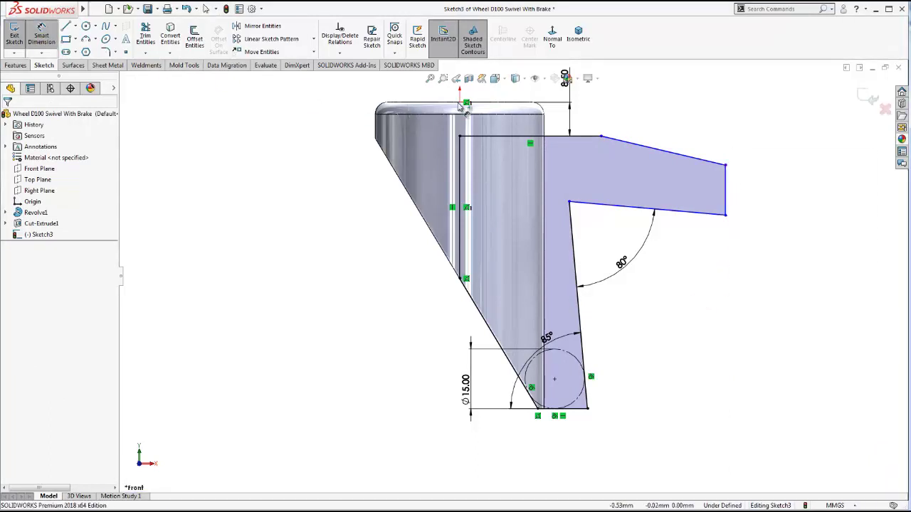
left_click(460, 104)
left_click(725, 165)
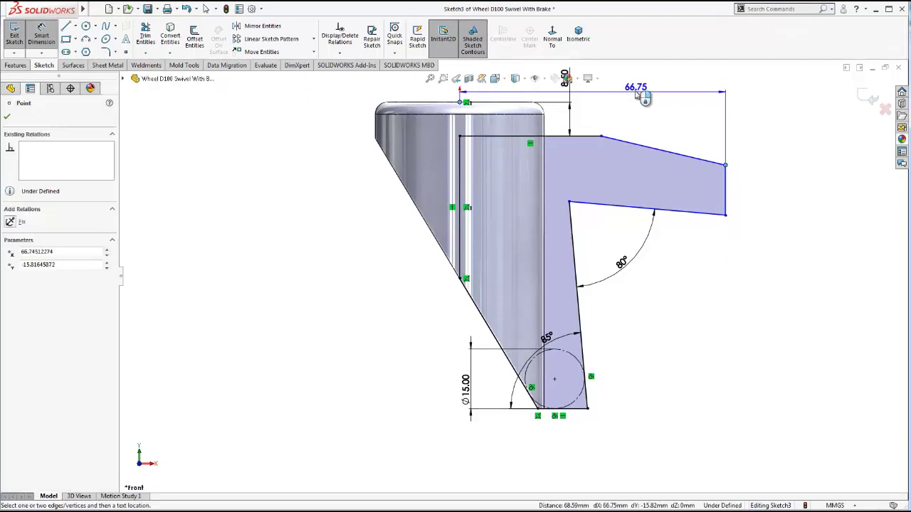
left_click(637, 89)
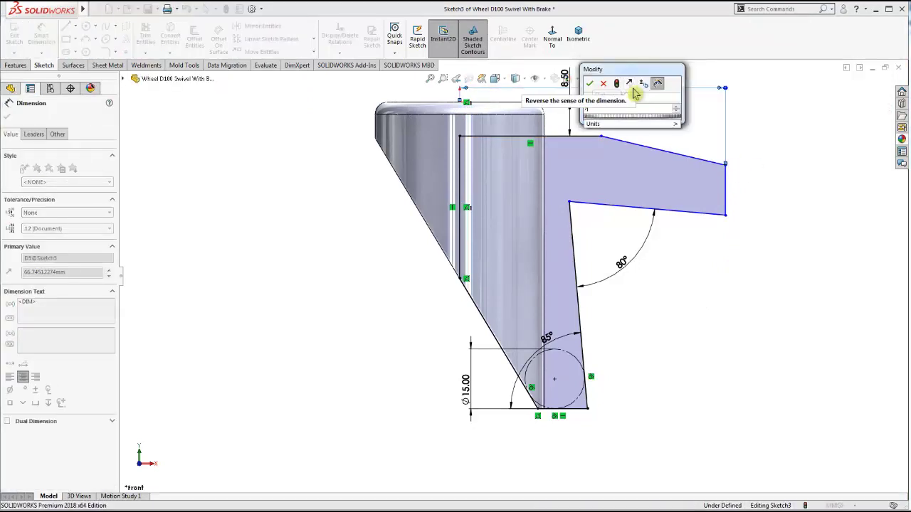
type("75")
left_click(590, 85)
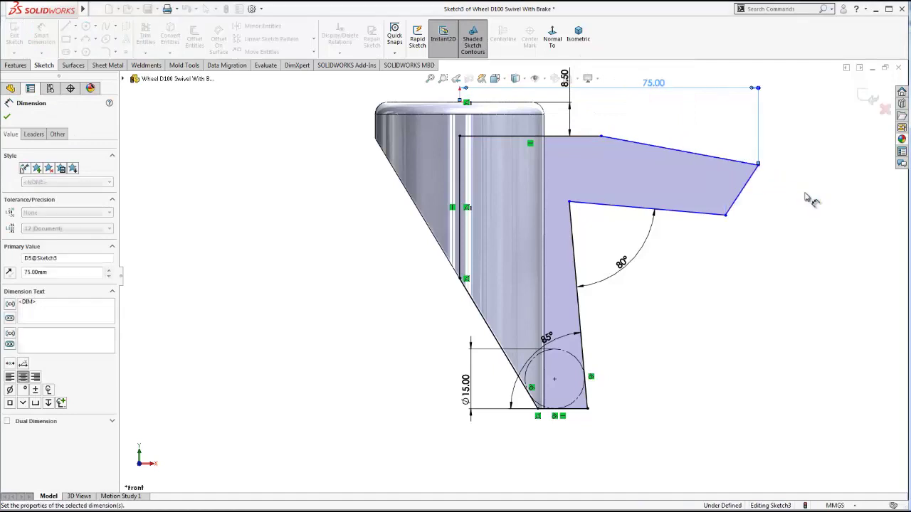
- Dimension the arm's short angled end edge to 14 mm
left_click(743, 195)
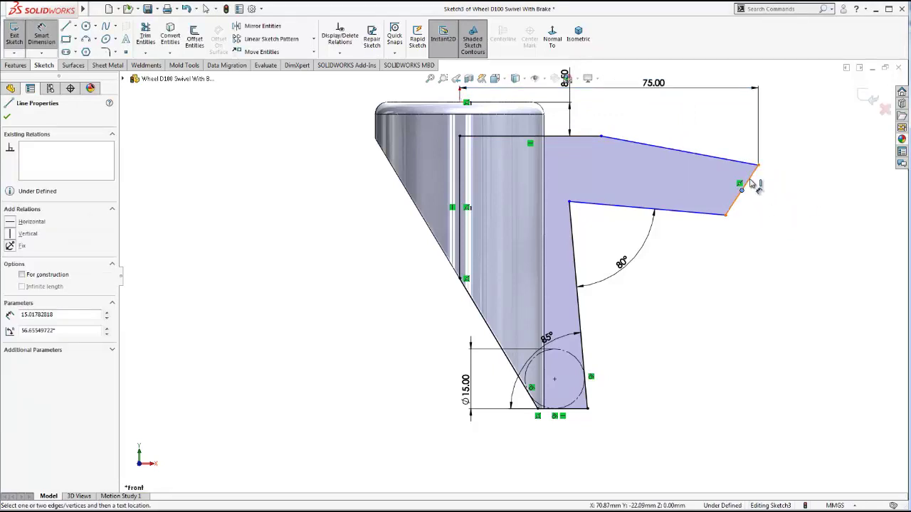
key("Escape")
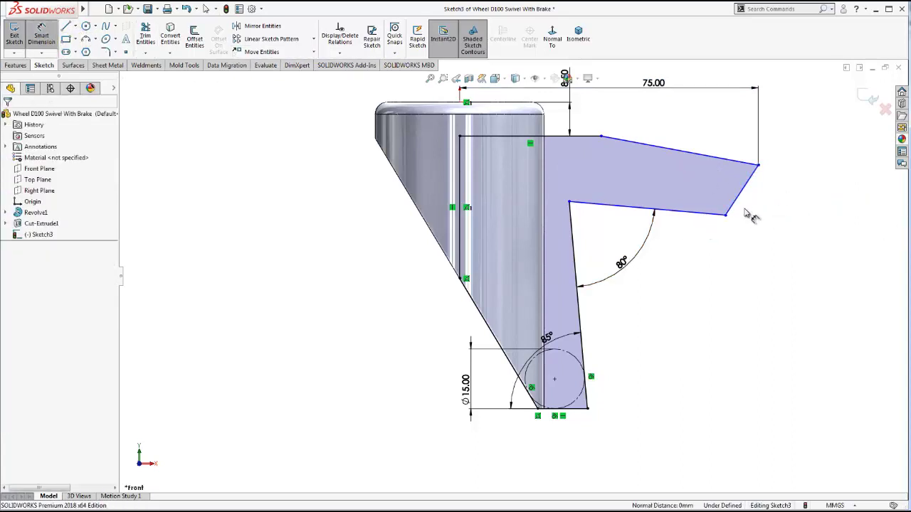
left_click(751, 187)
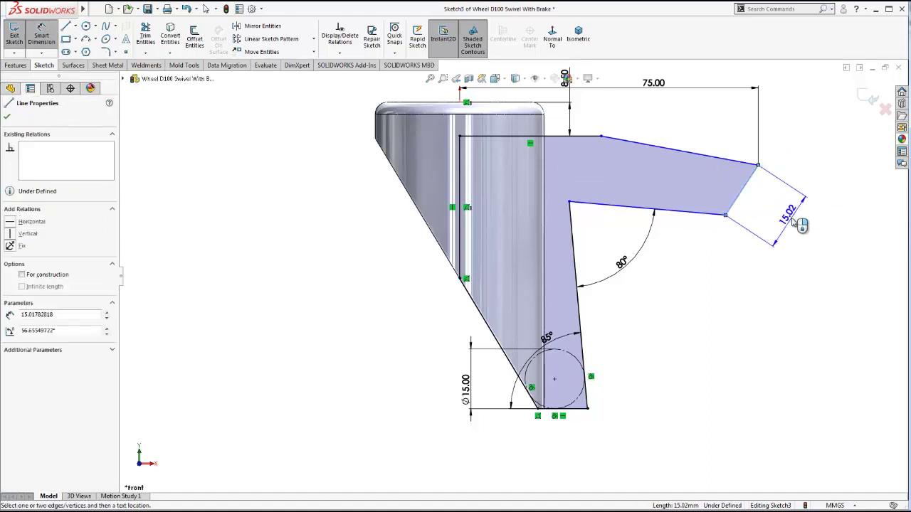
left_click(791, 235)
type("14")
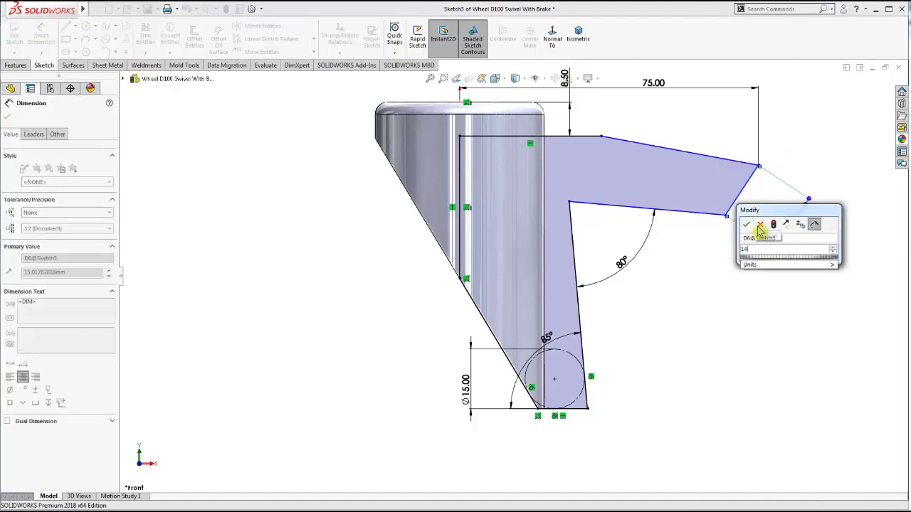
left_click(747, 224)
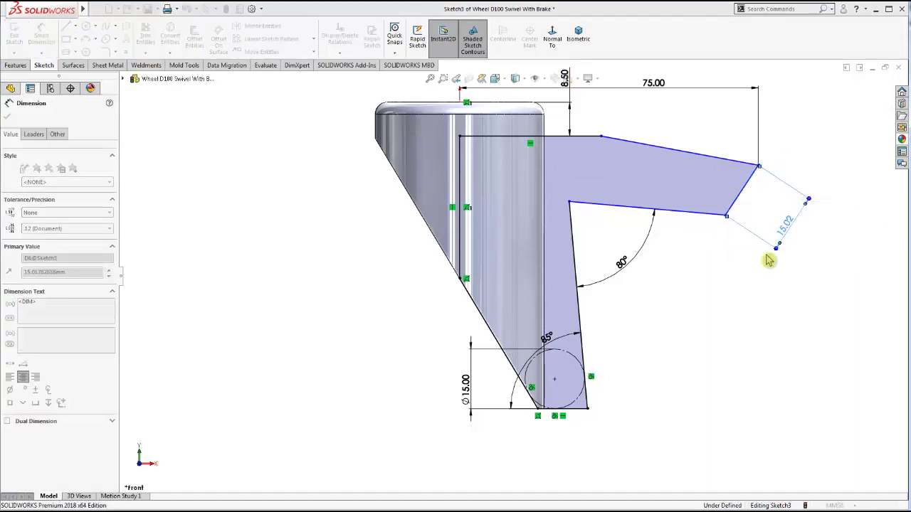
- Add a 5° angle dimension between the arm's lower and top edges
left_click(705, 222)
left_click(711, 211)
left_click(711, 160)
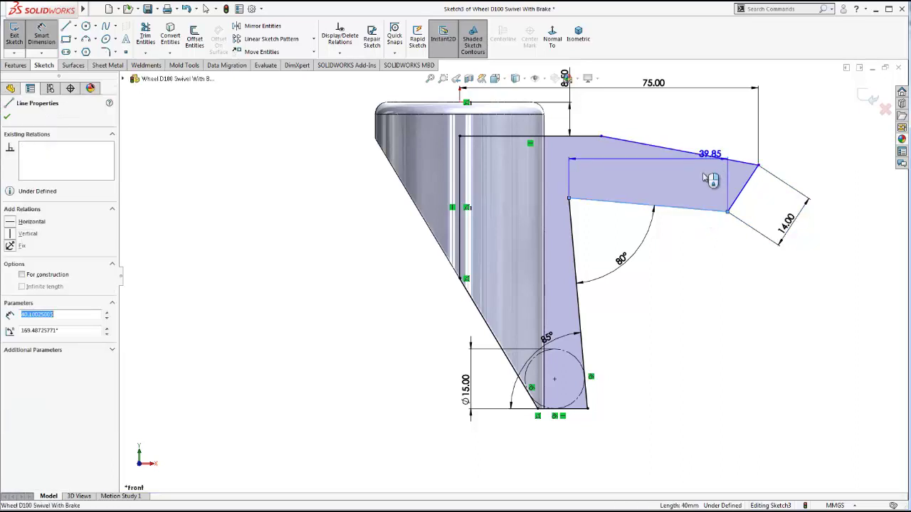
left_click(690, 182)
type("5")
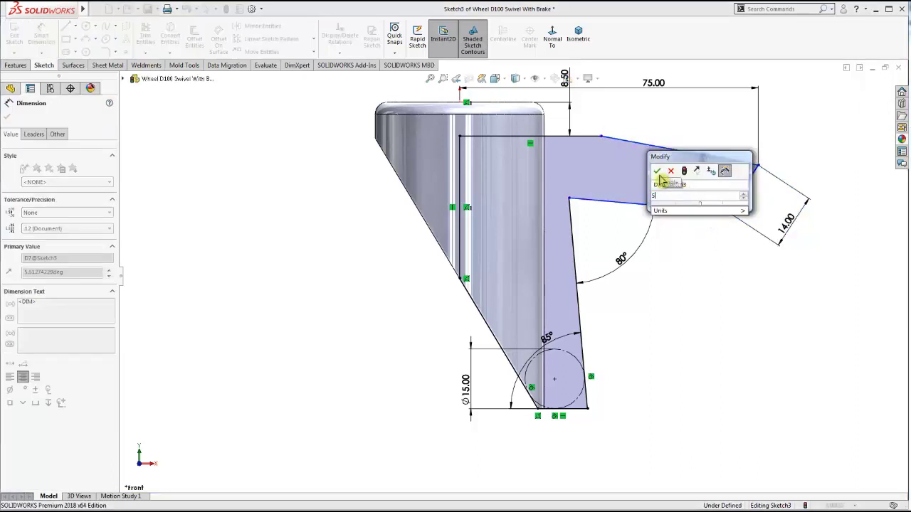
left_click(657, 170)
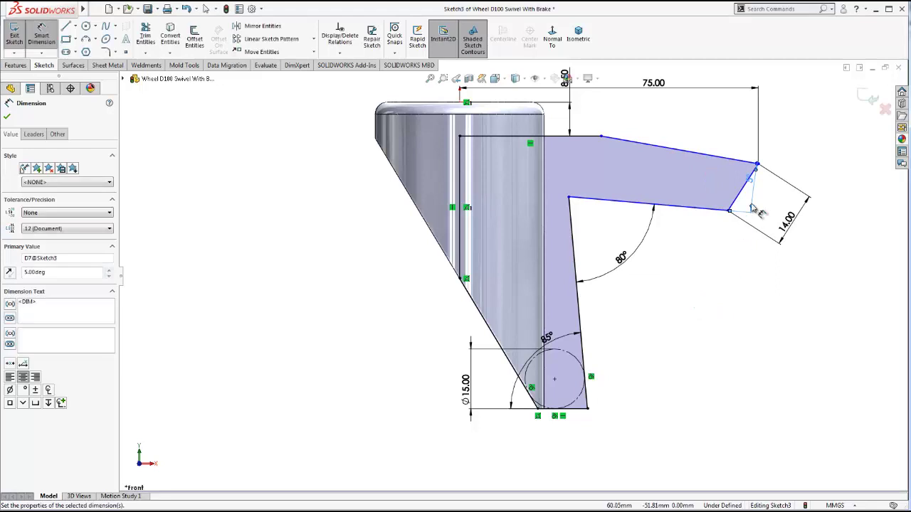
key("Escape")
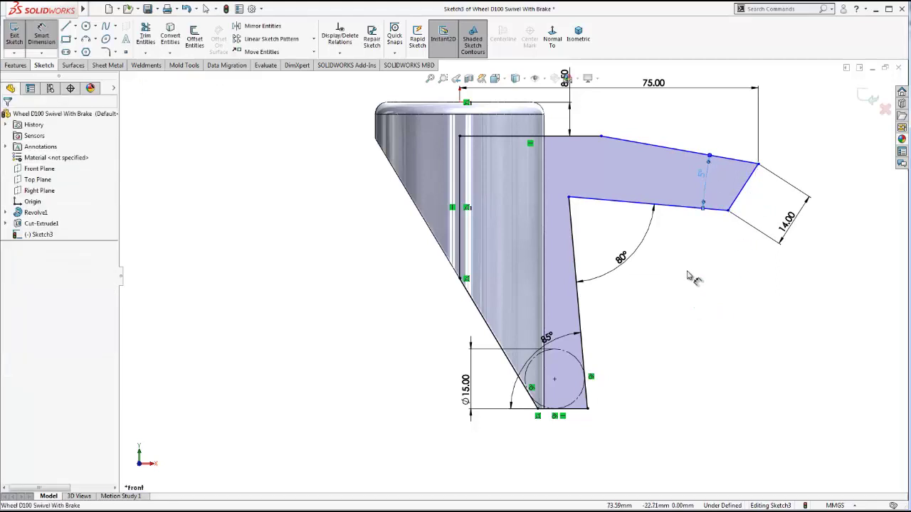
- Make the arm's end edge perpendicular to its top edge
left_click(701, 306)
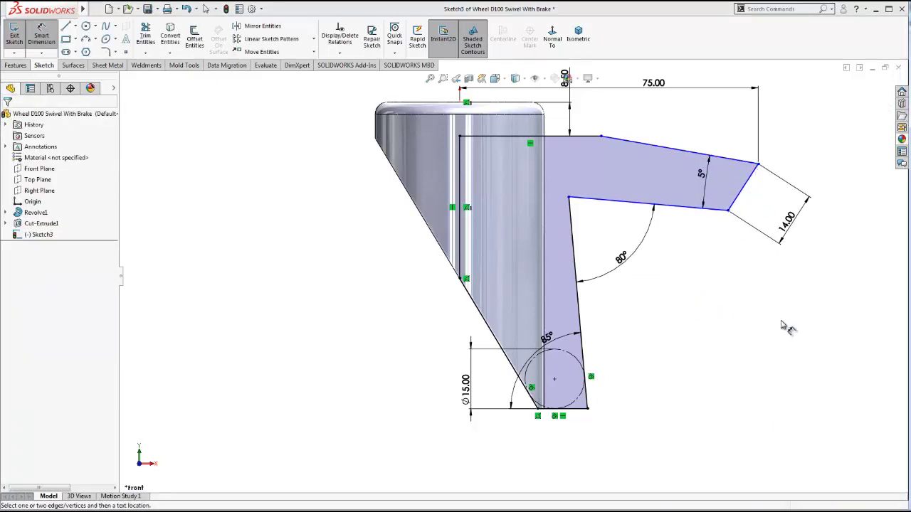
left_click(750, 179)
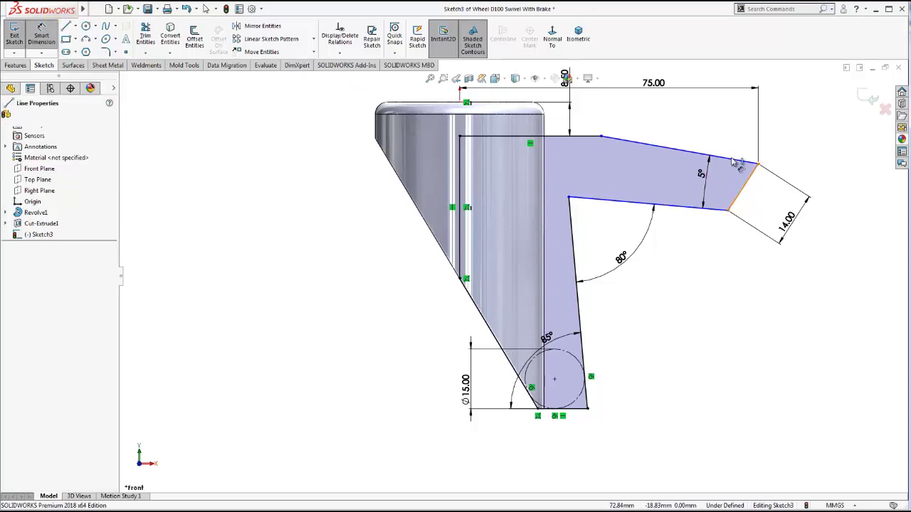
key("Escape")
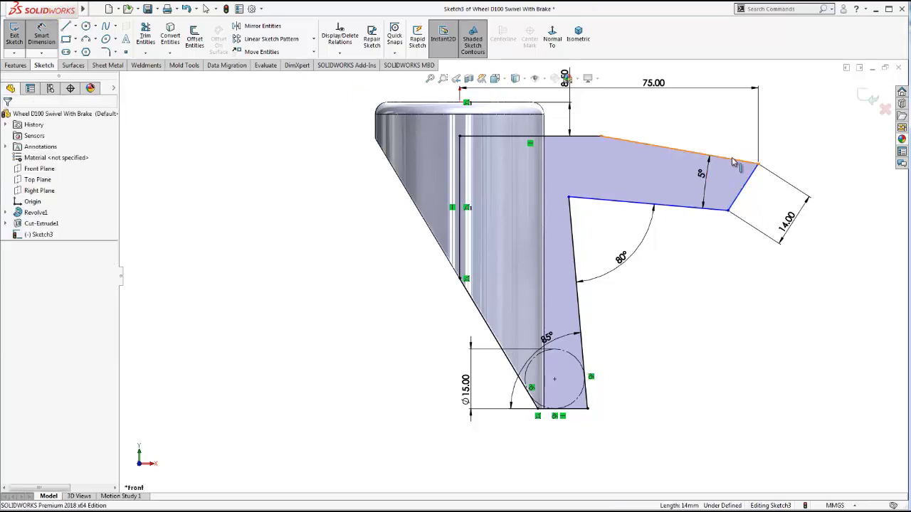
key("Escape")
left_click(754, 183)
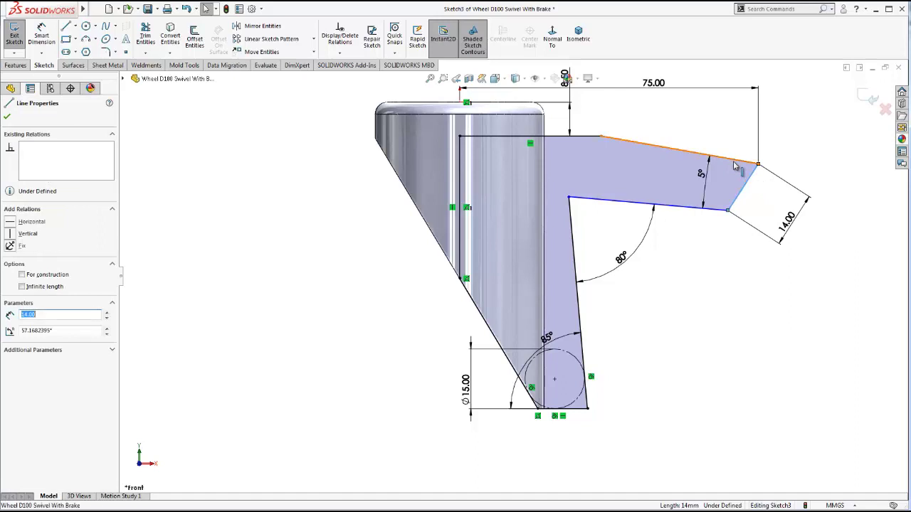
left_click(733, 159, "ctrl")
left_click(10, 314)
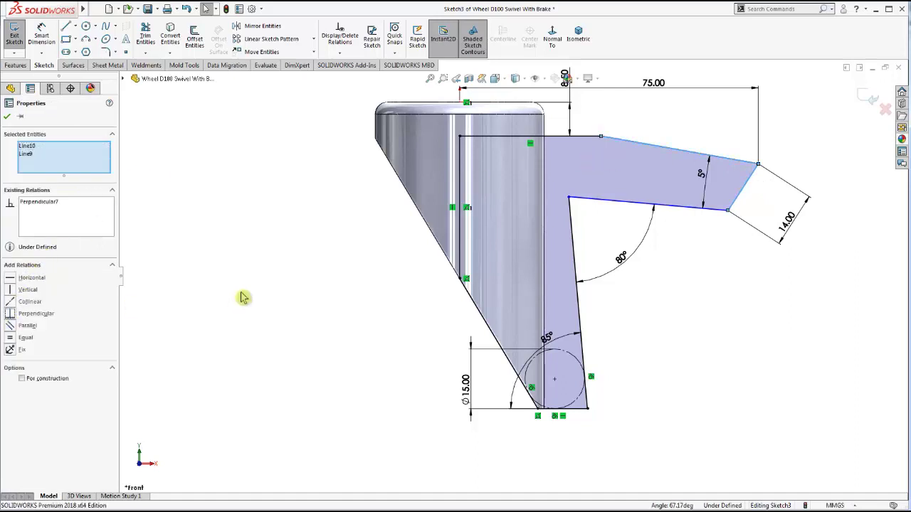
key("Escape")
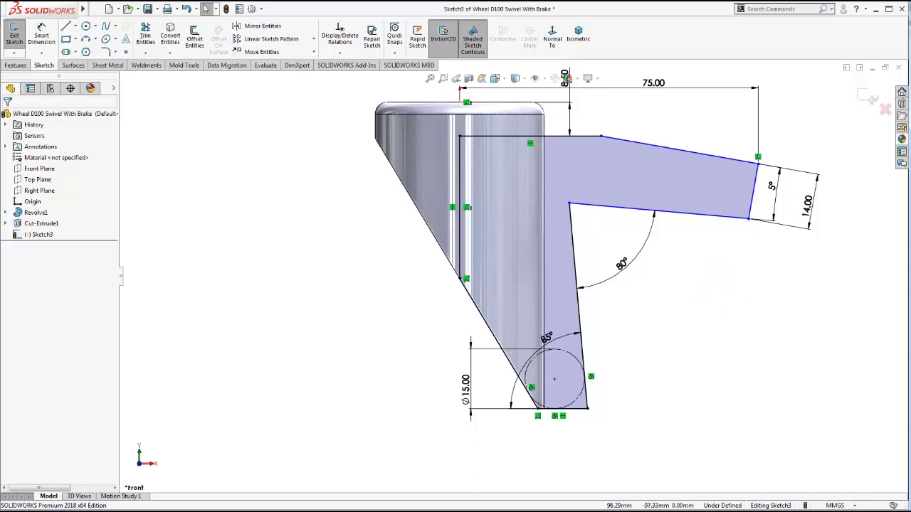
- Dimension the top horizontal line to 30 mm, fully defining Sketch3
key("f")
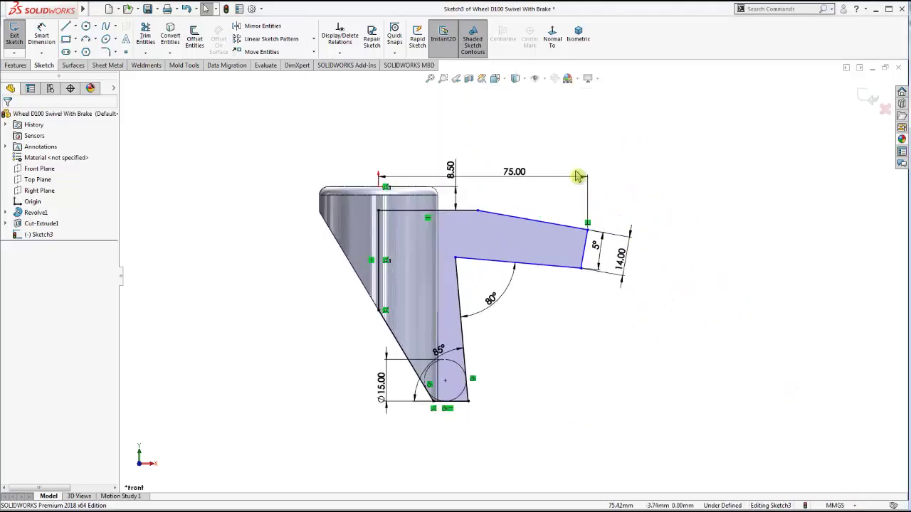
left_click(41, 37)
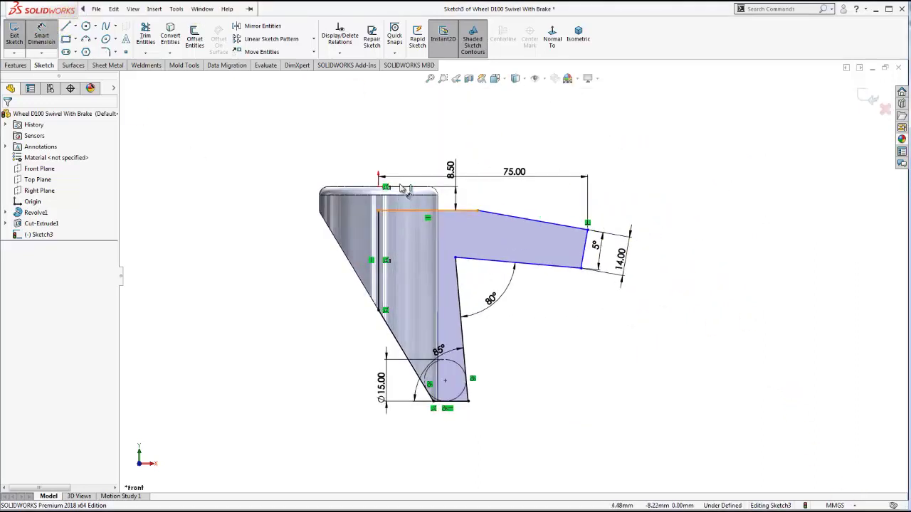
left_click(409, 210)
left_click(427, 155)
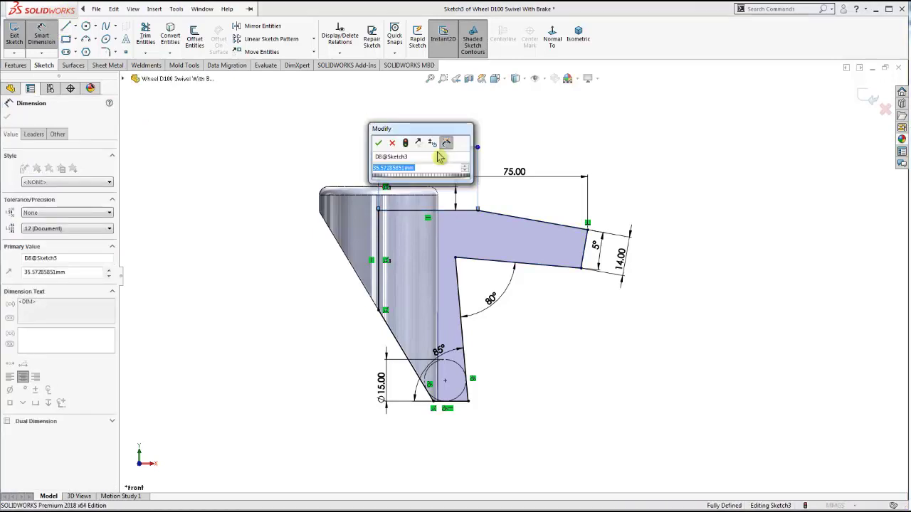
type("30")
key("Return")
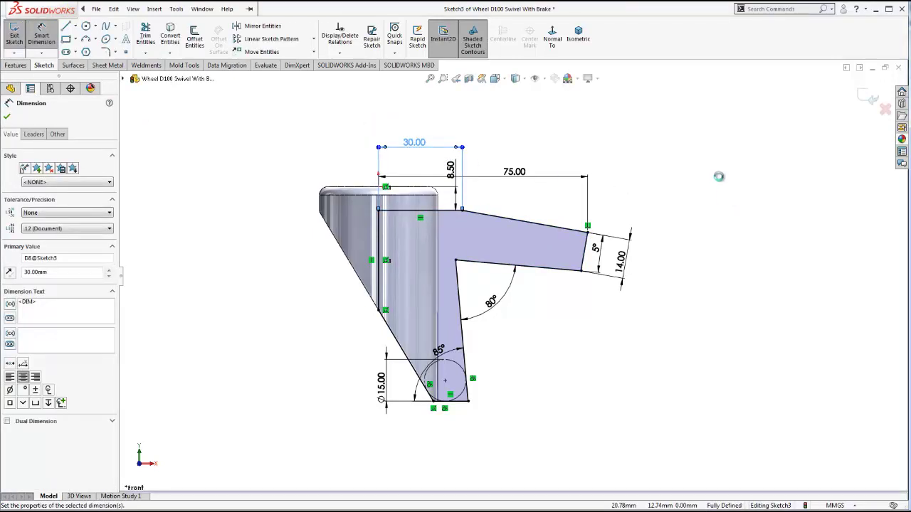
left_click(708, 175)
left_click(520, 128)
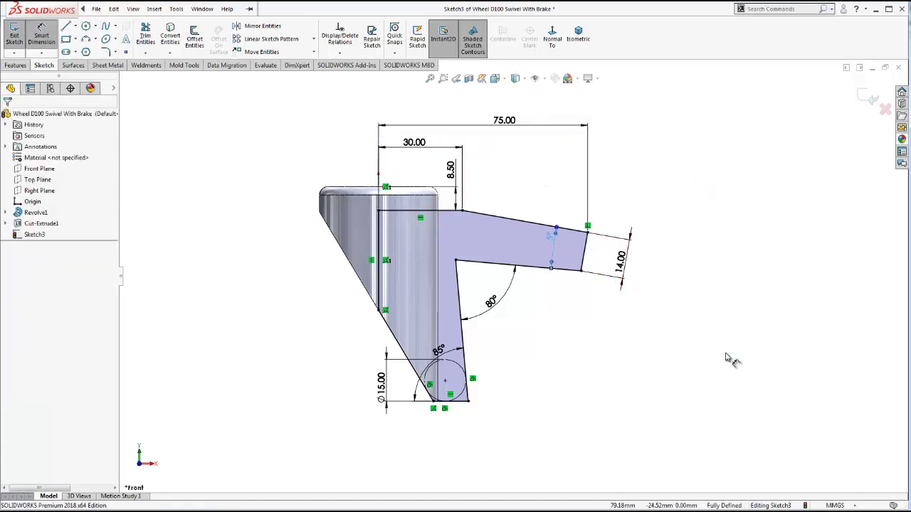
left_click(551, 239)
scroll(399, 302, "down", 1)
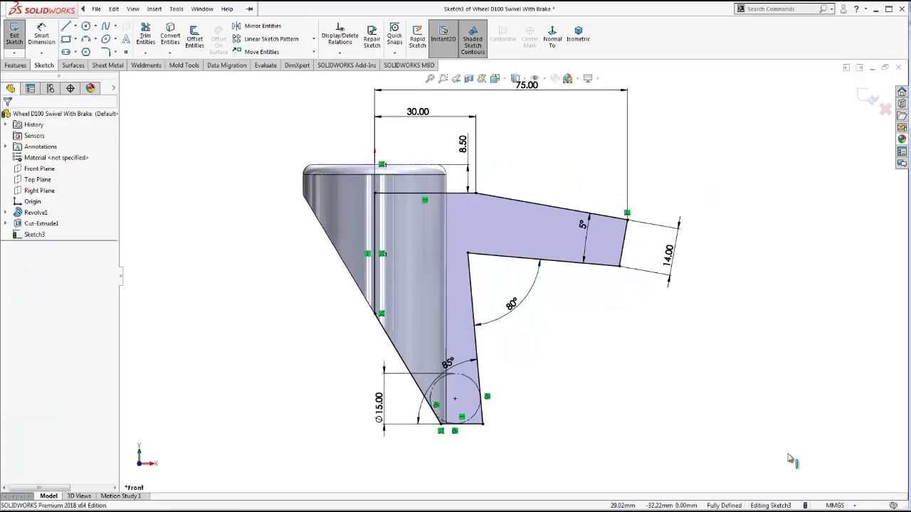
- Fillet the arm's inner corner at R5 and its top corner at R20
left_click(486, 260)
left_click(485, 259)
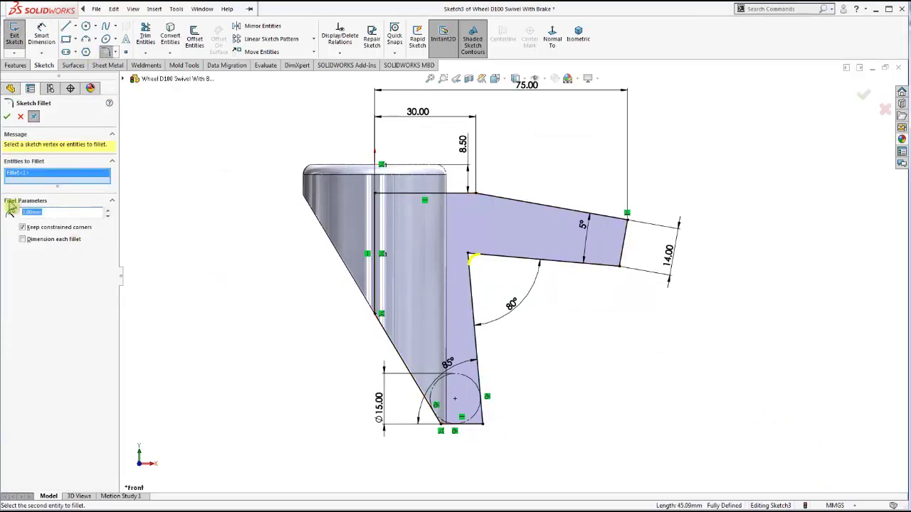
left_click(7, 117)
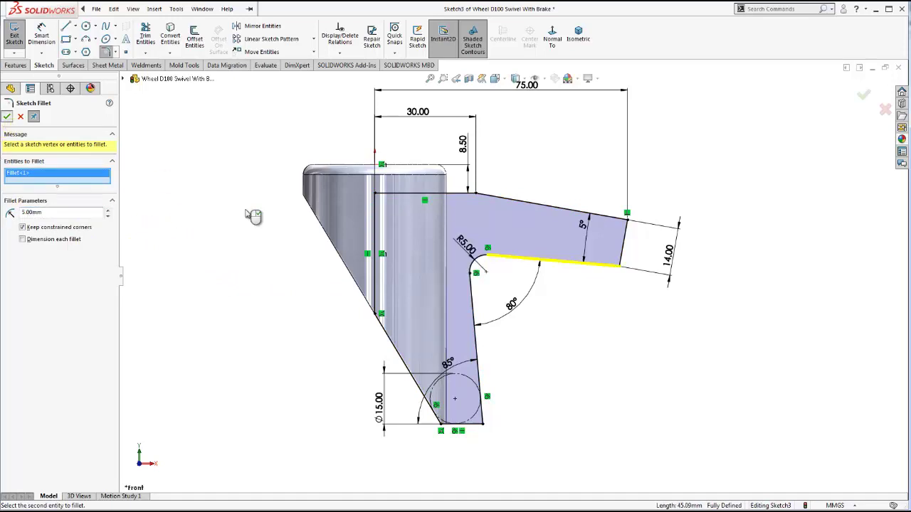
left_click(501, 207)
type("20")
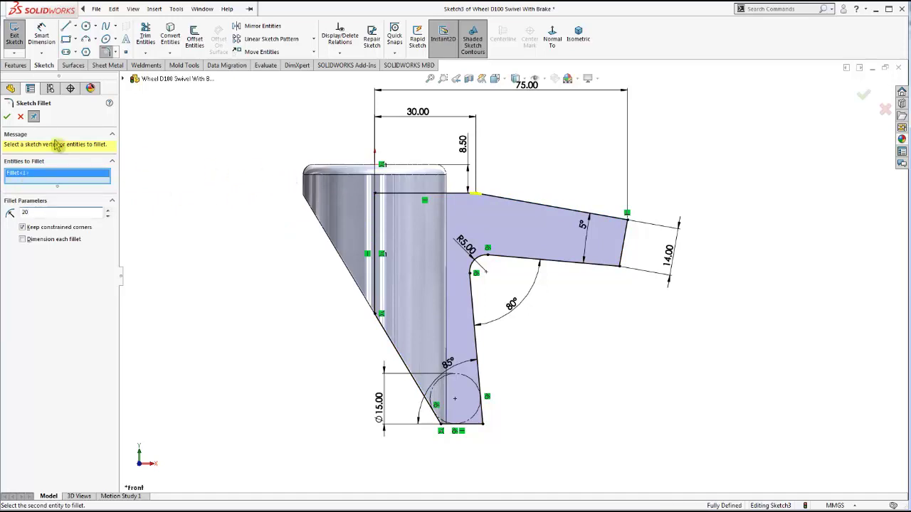
left_click(6, 117)
middle_click_drag(573, 238, 243, 226)
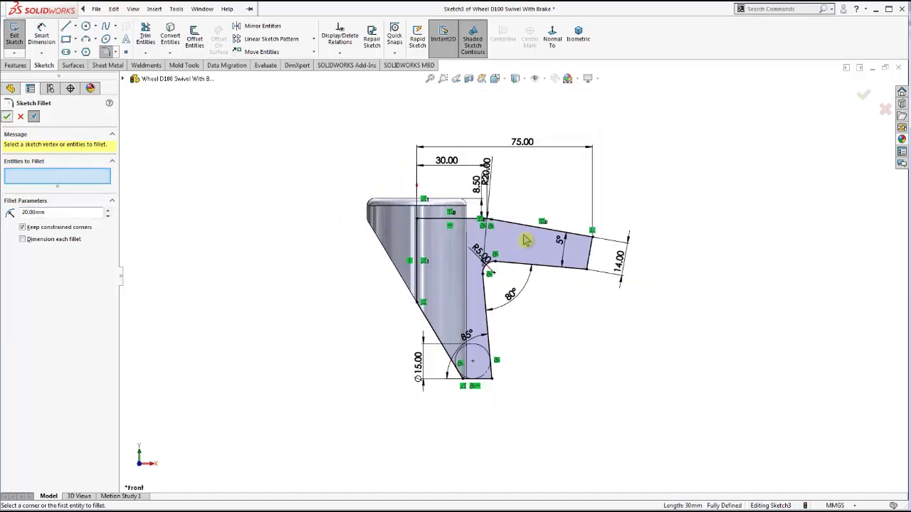
left_click(7, 118)
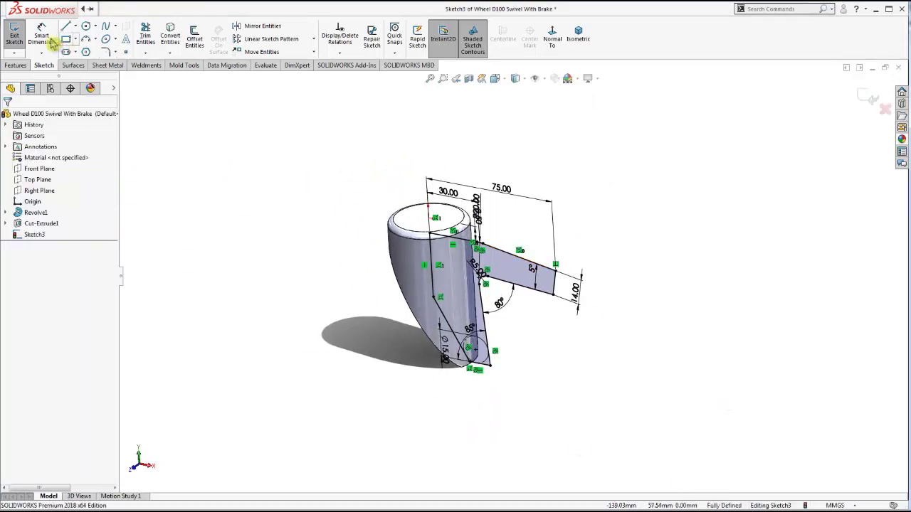
- Extrude Sketch3 Mid Plane to a depth of 32.5 mm
left_click(26, 65)
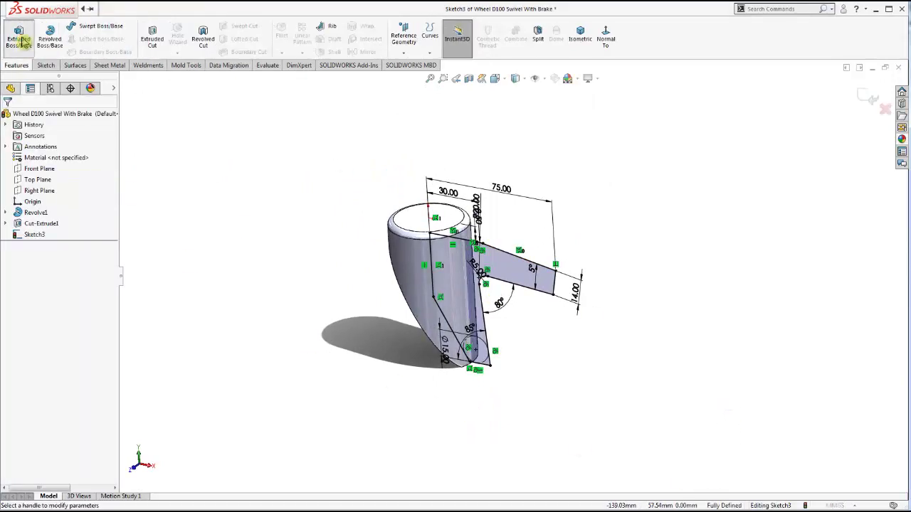
left_click(19, 39)
left_click(47, 179)
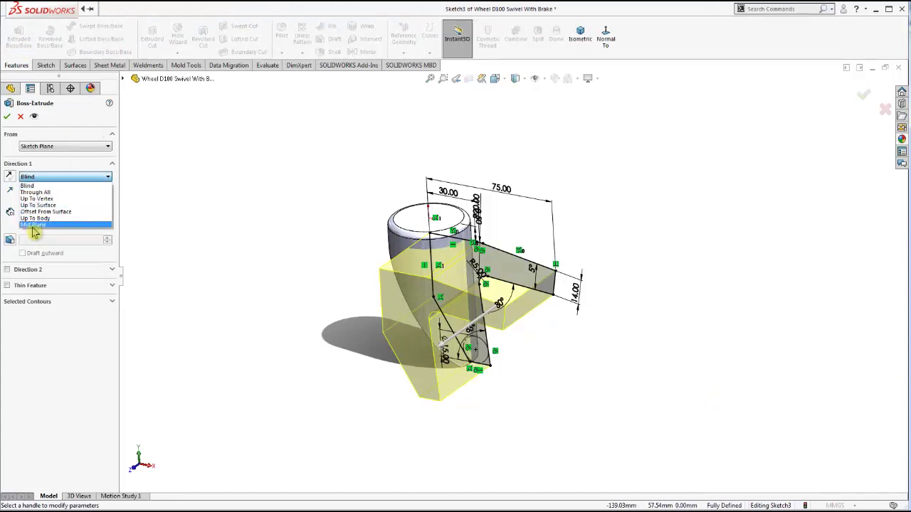
left_click(33, 224)
left_click(52, 213)
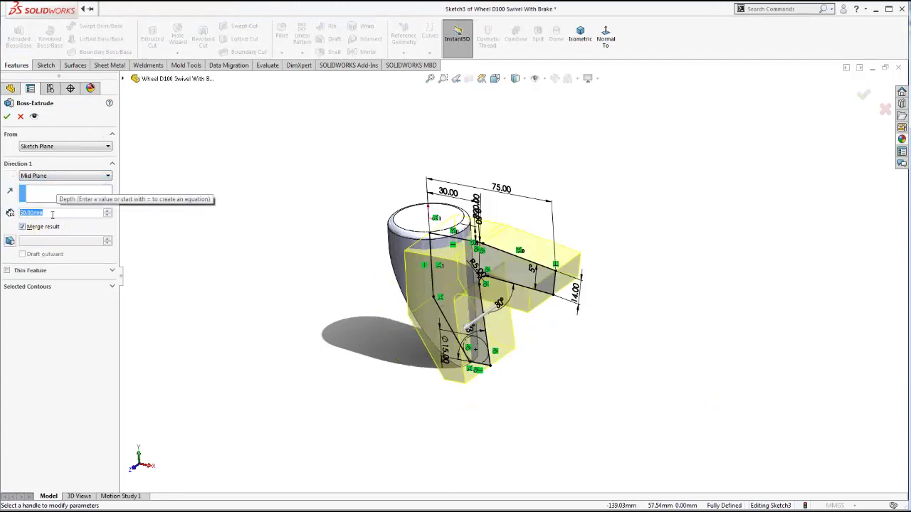
type("32.5")
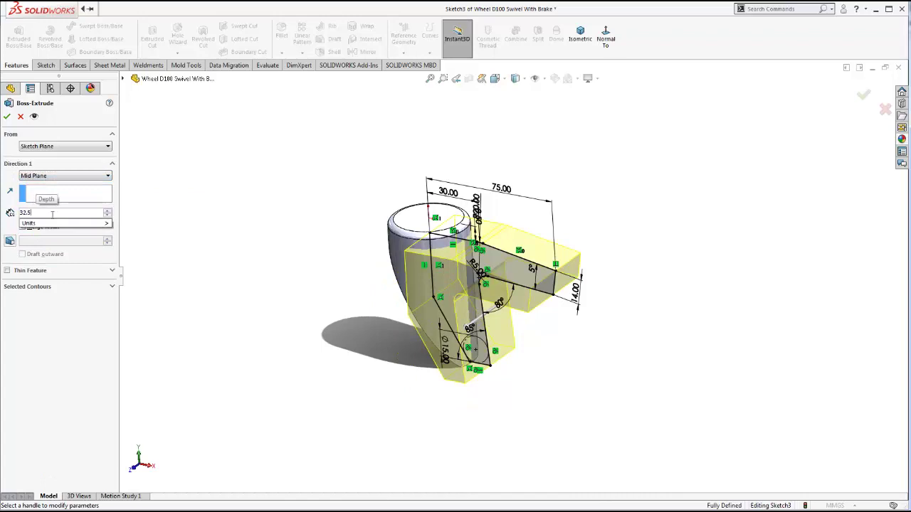
key("Return")
left_click(6, 118)
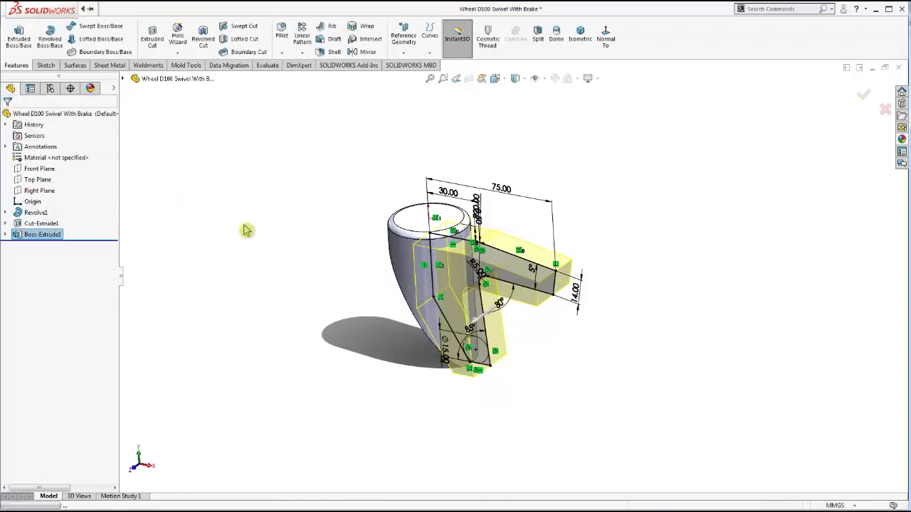
- Orbit the extruded bracket to inspect it from the side and top
scroll(481, 282, "down", 2)
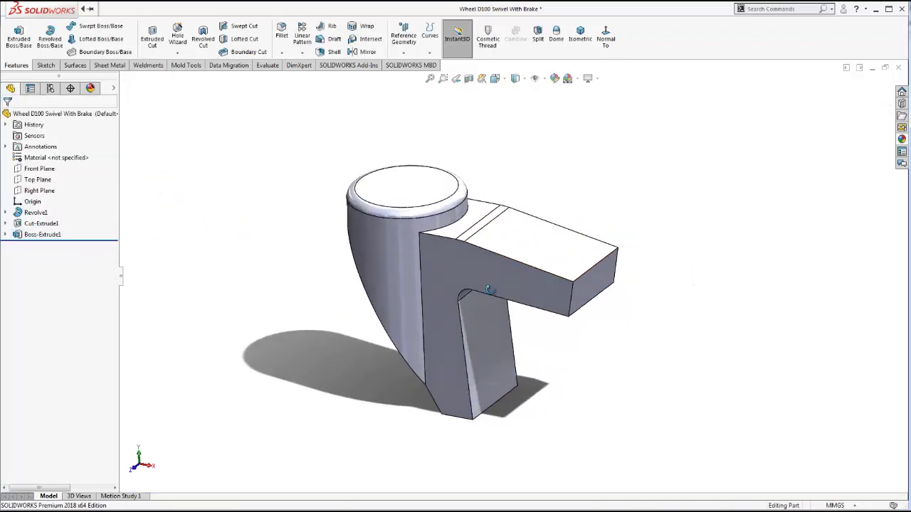
scroll(480, 288, "down", 2)
middle_click_drag(479, 293, 496, 218)
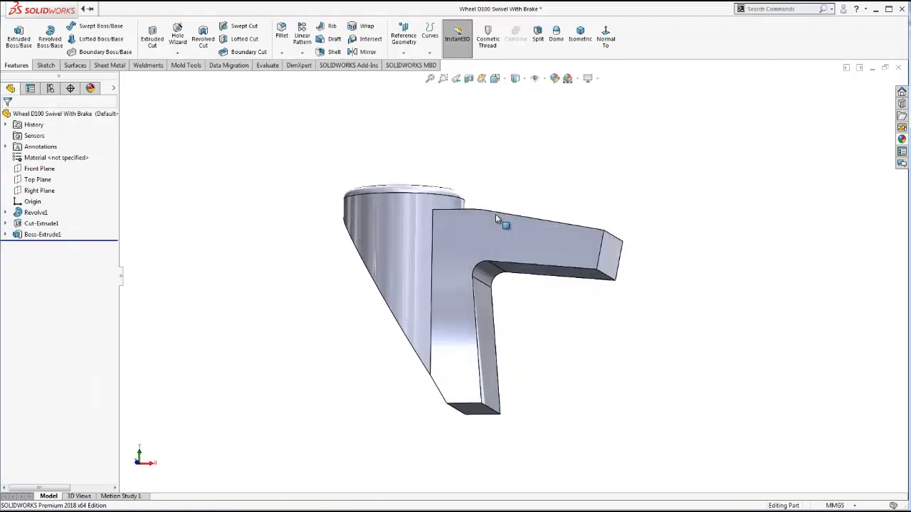
middle_click_drag(561, 390, 563, 410)
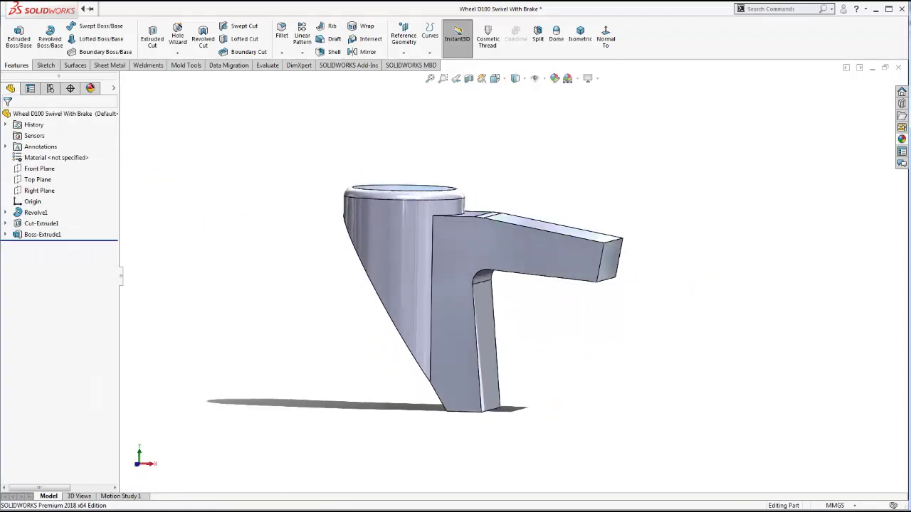
middle_click_drag(660, 328, 671, 372)
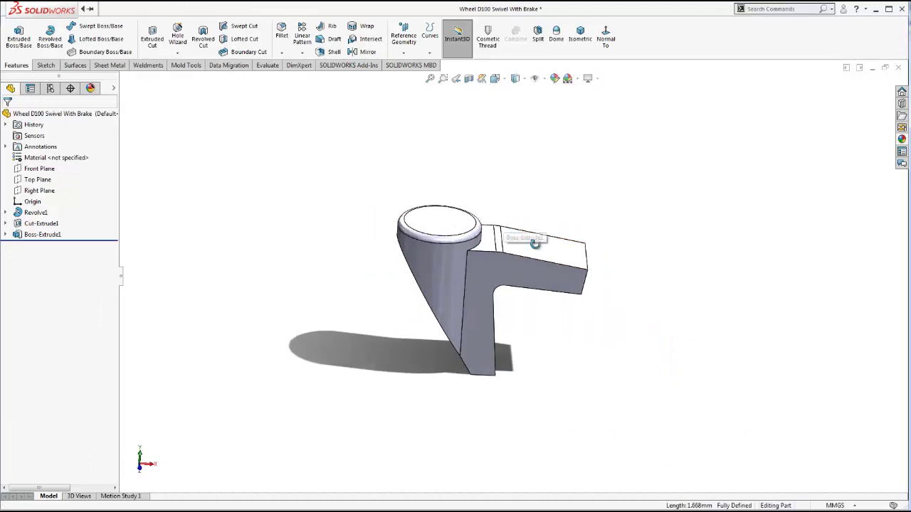
middle_click_drag(503, 223, 461, 250)
- Start a new sketch on the round top face, viewed normal to it
left_click(461, 250)
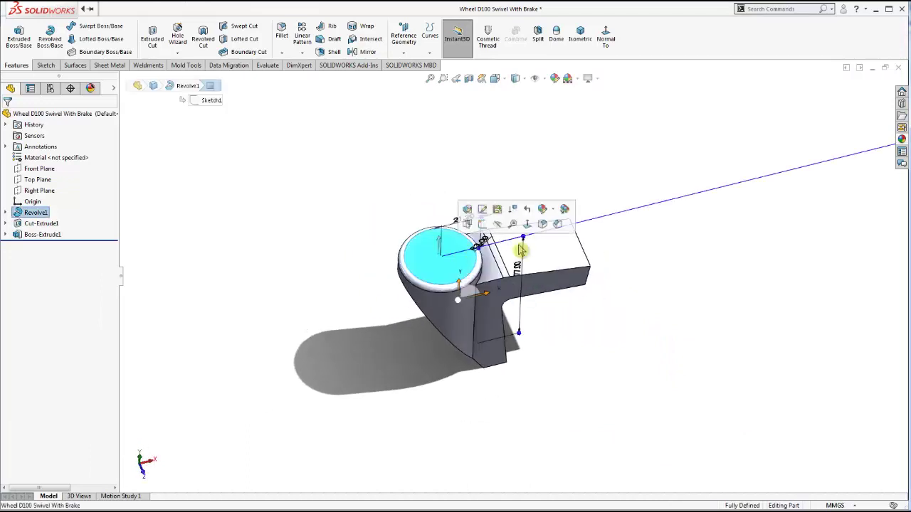
left_click(524, 234)
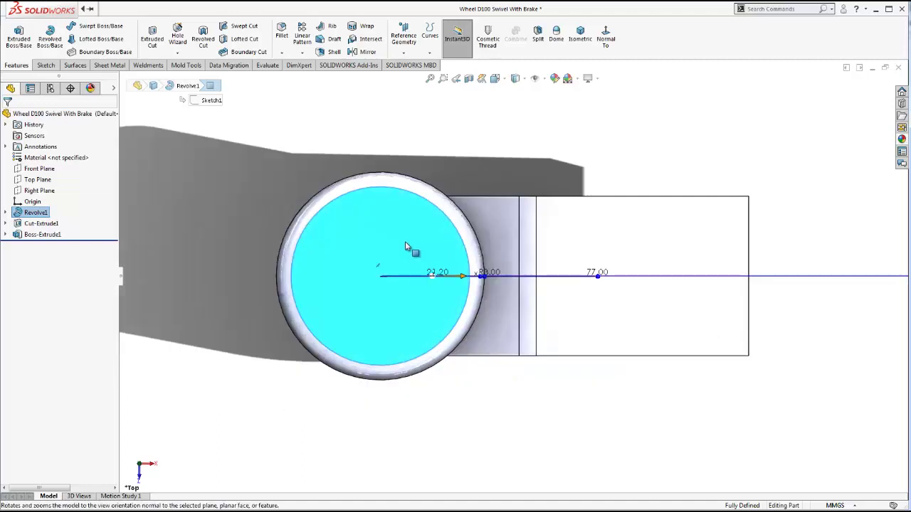
left_click(451, 218)
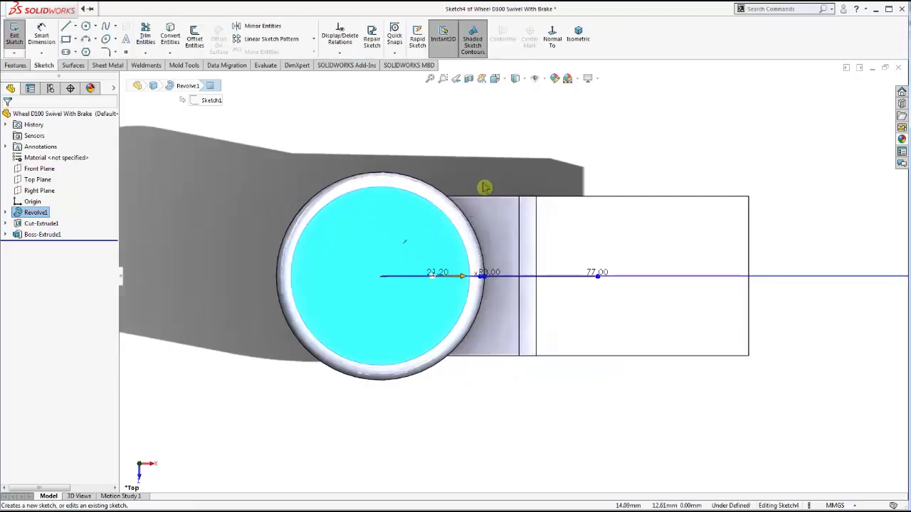
- Draw a 3 Point Arc between the arm end's top and bottom corners, bulging outward
left_click(76, 26)
left_click(87, 49)
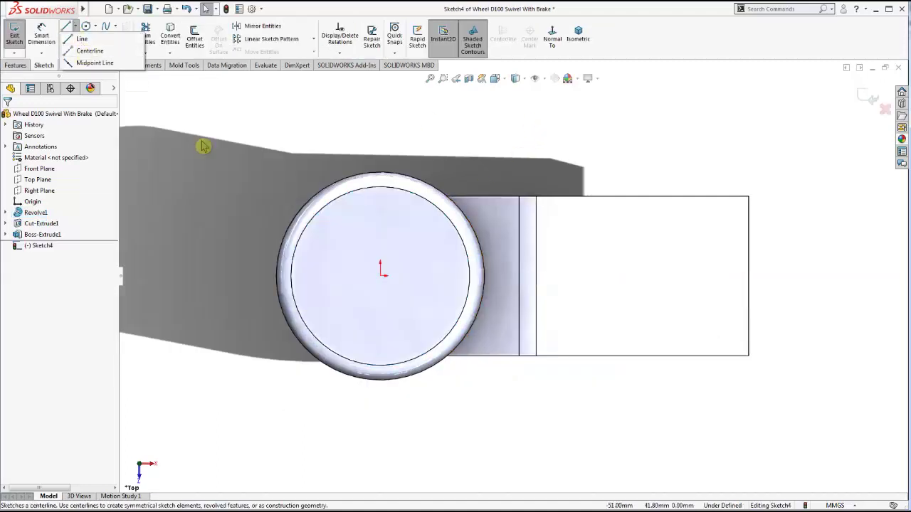
left_click(105, 52)
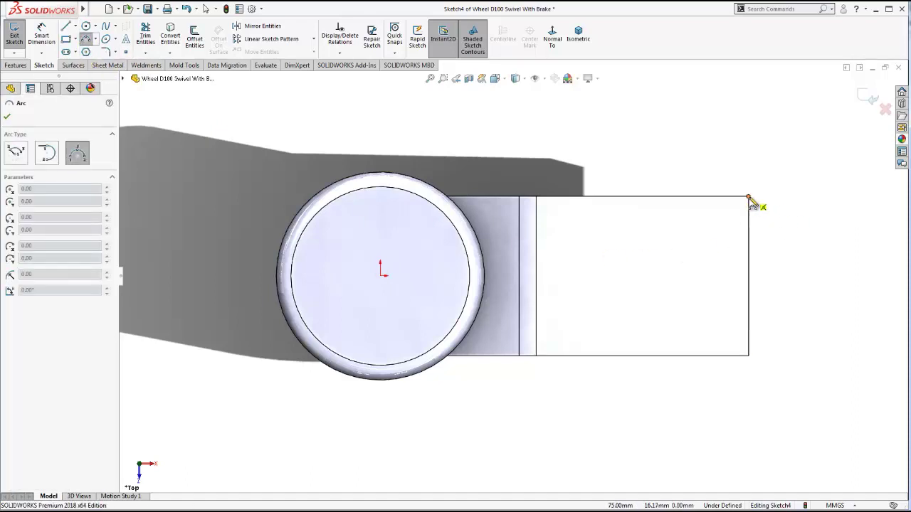
left_click(748, 197)
left_click(748, 355)
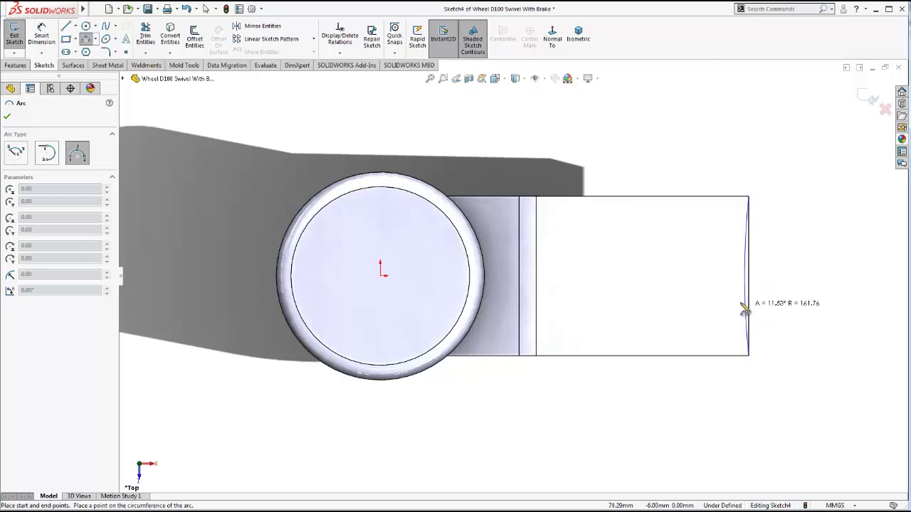
left_click(773, 283)
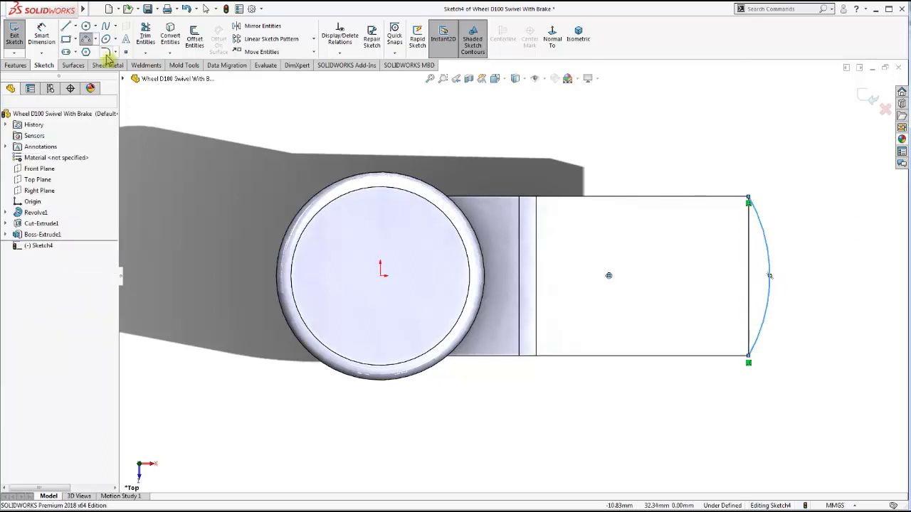
- Dimension the arc radius to 80 mm and exit the sketch
left_click(772, 271)
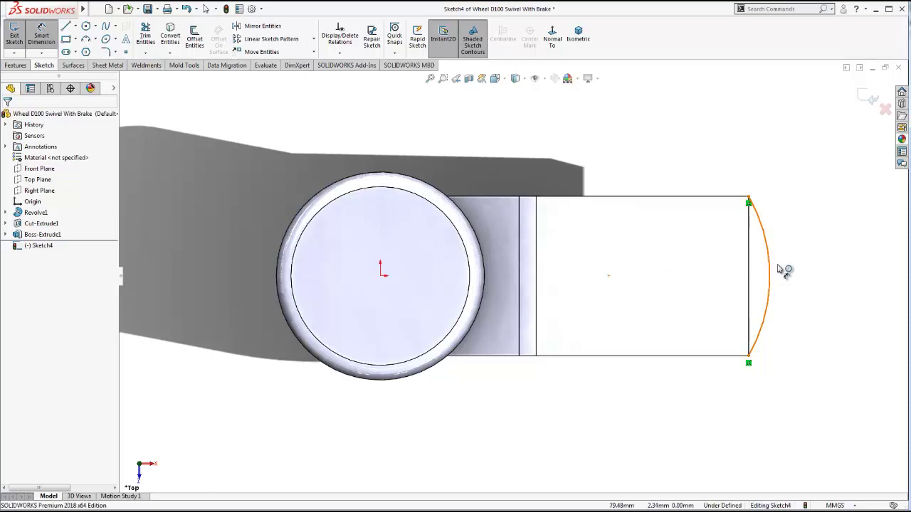
left_click(729, 269)
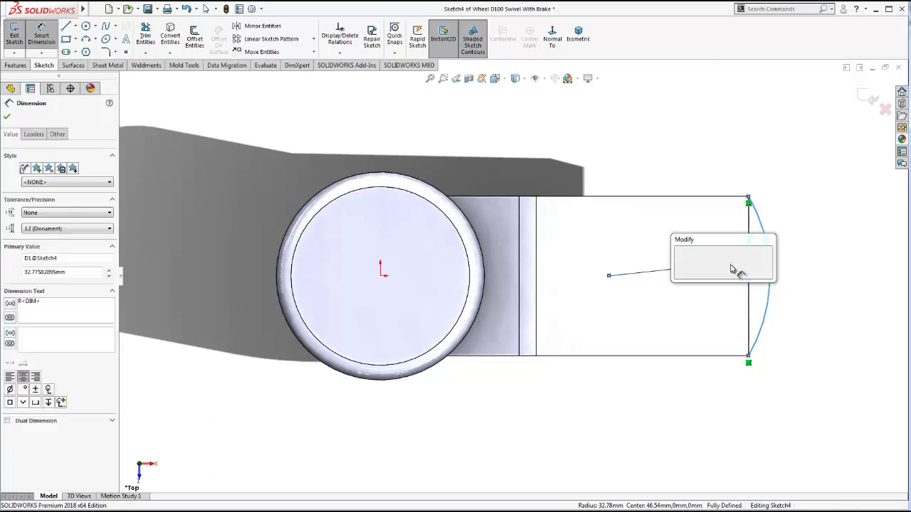
type("80")
key("Return")
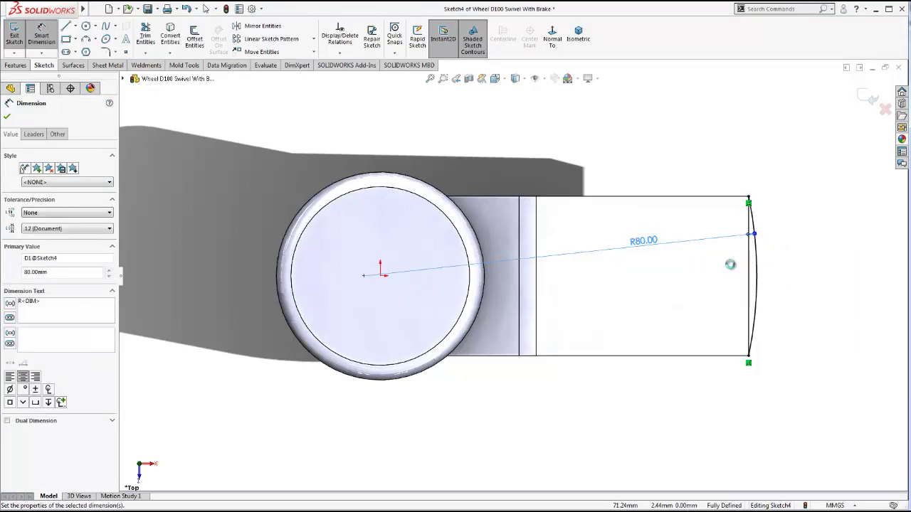
key("Escape")
mouse_move(671, 349)
middle_mouse_down()
mouse_move(650, 271)
mouse_move(670, 252)
middle_mouse_up()
key("z")
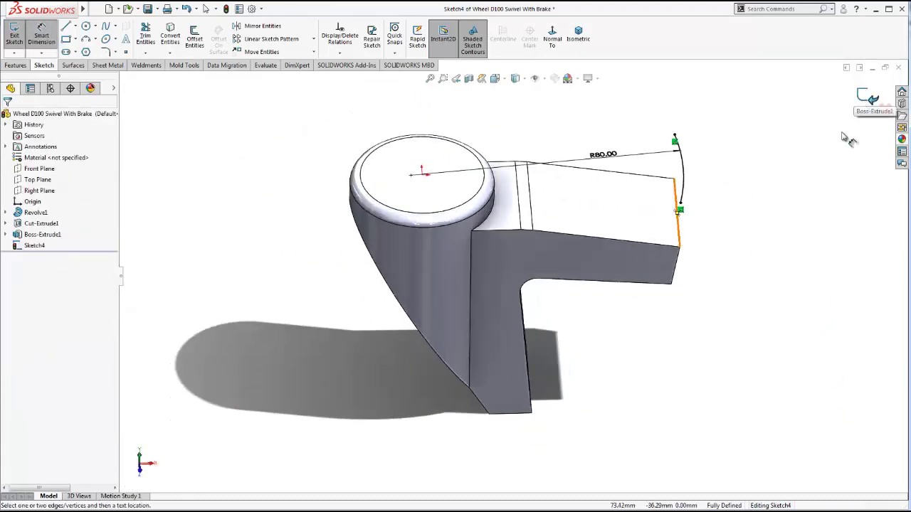
left_click(863, 100)
- Delete Sketch4 from the feature tree
key("Escape")
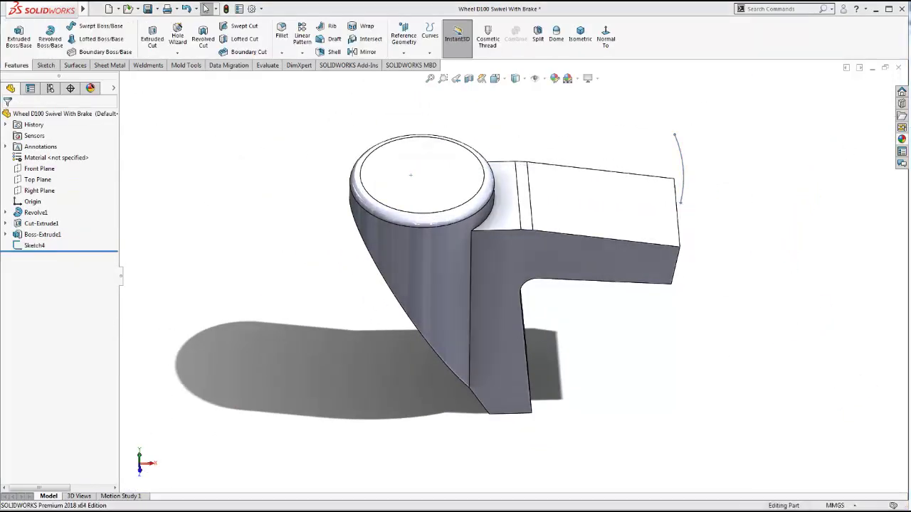
left_click(38, 249)
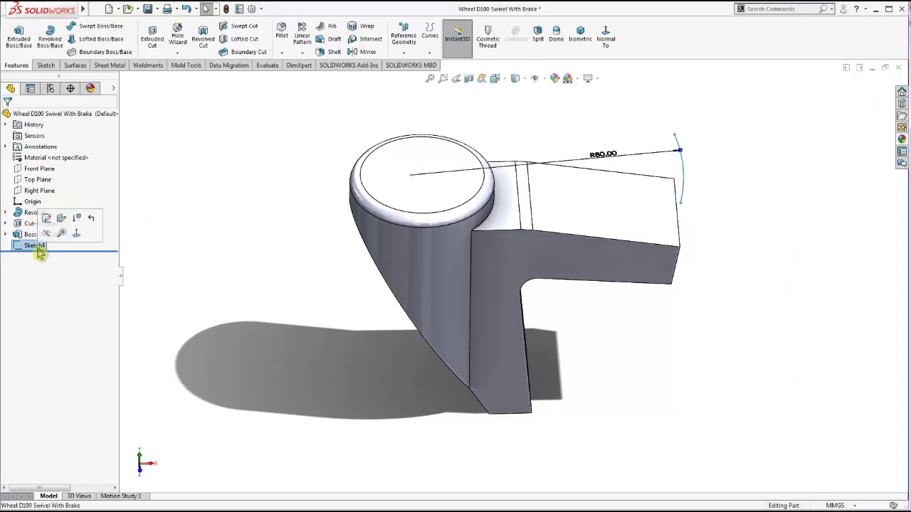
right_click(37, 248)
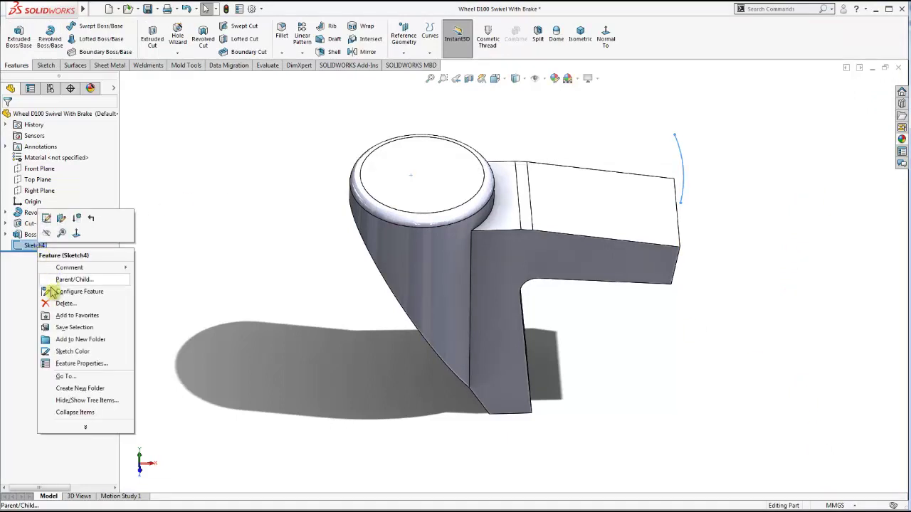
left_click(45, 304)
left_click(459, 200)
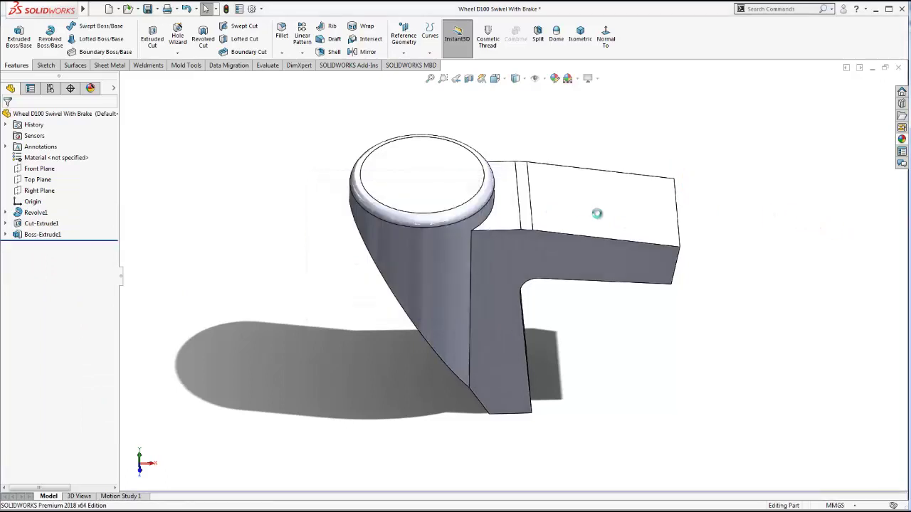
- Start a new sketch on the arm's top face, viewed normal to it
left_click(580, 215)
left_click(666, 178)
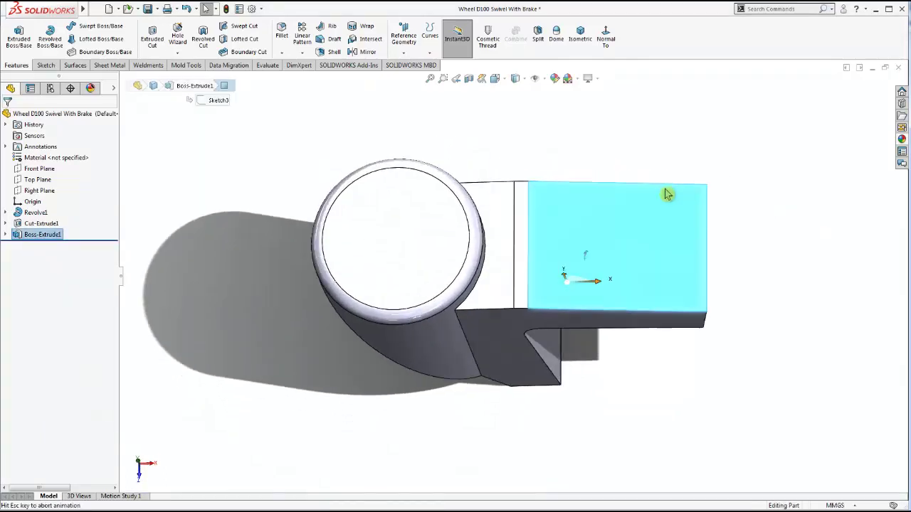
left_click(623, 237)
left_click(636, 205)
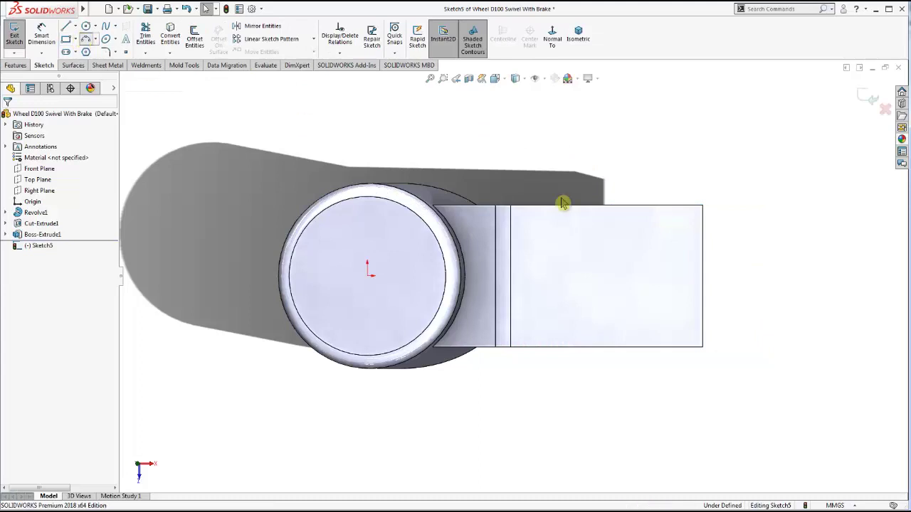
- Draw a 3 Point Arc across the rectangle's end and make it tangent to the adjoining edge
key("a")
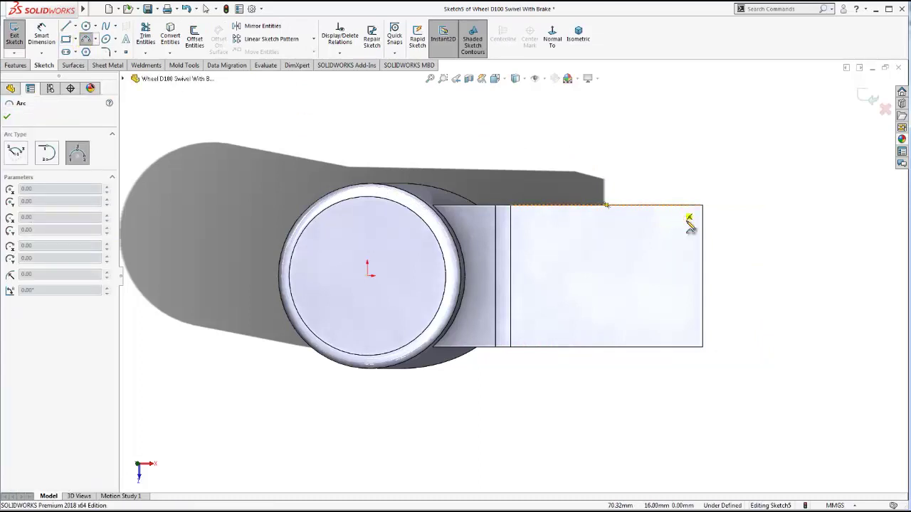
left_click_drag(703, 205, 702, 346)
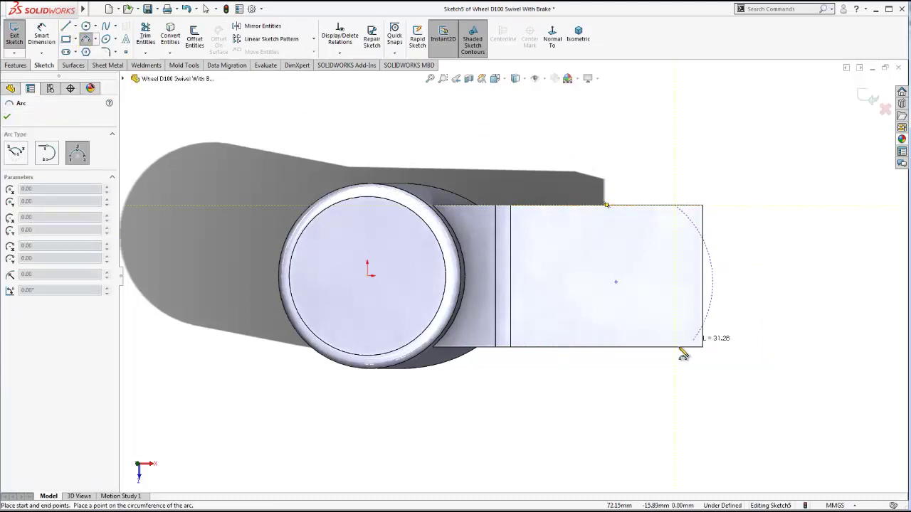
left_click(706, 294)
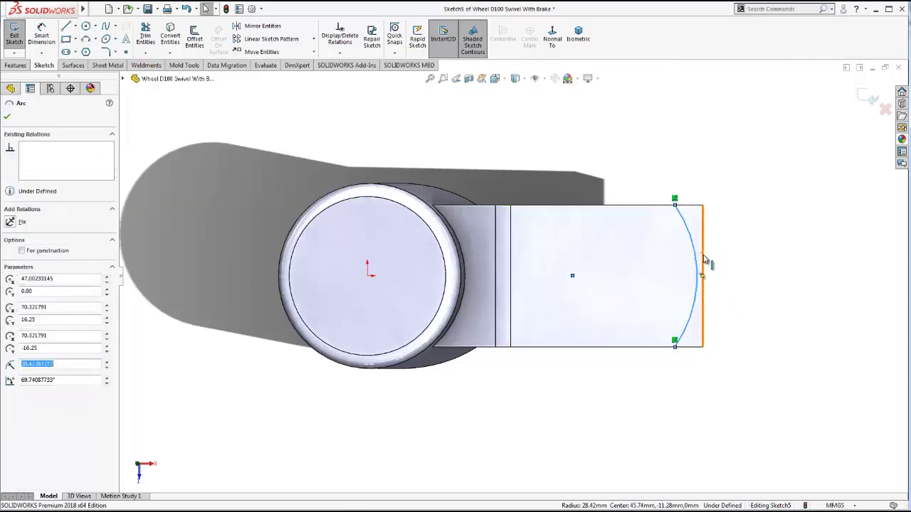
key("Escape")
left_click(692, 246)
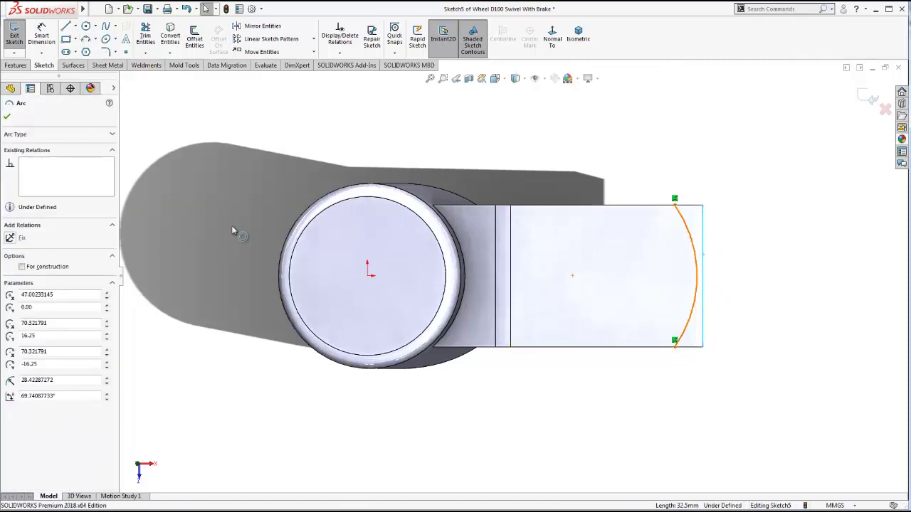
left_click(232, 230, "ctrl")
left_click(12, 279)
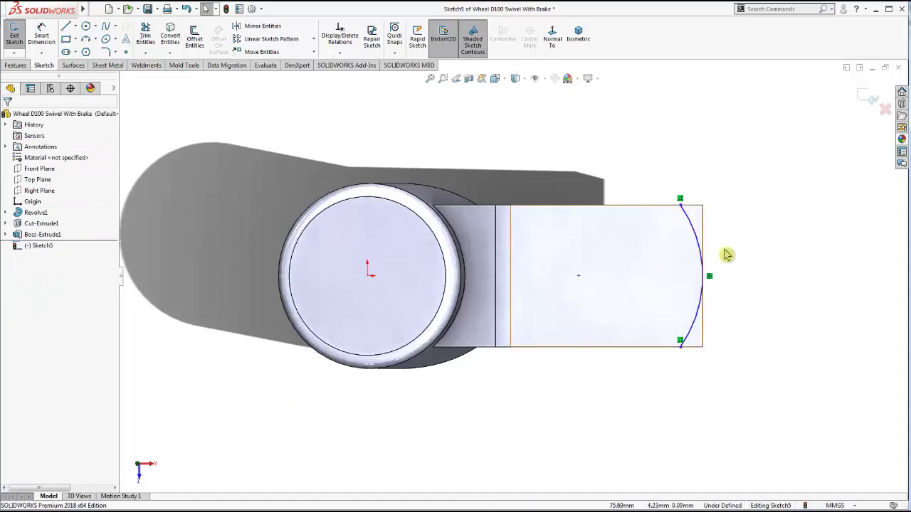
left_click(14, 36)
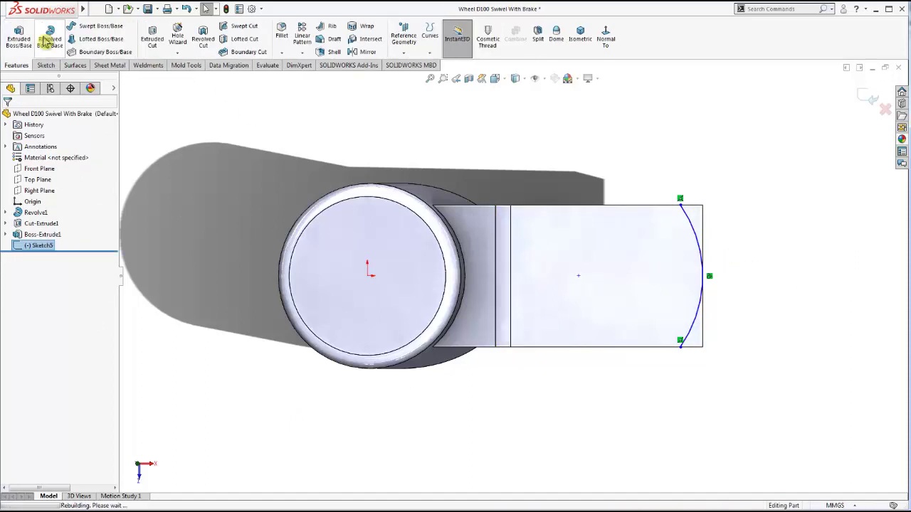
- Reopen Sketch5 and dimension the arc radius to 80 mm
left_click(46, 64)
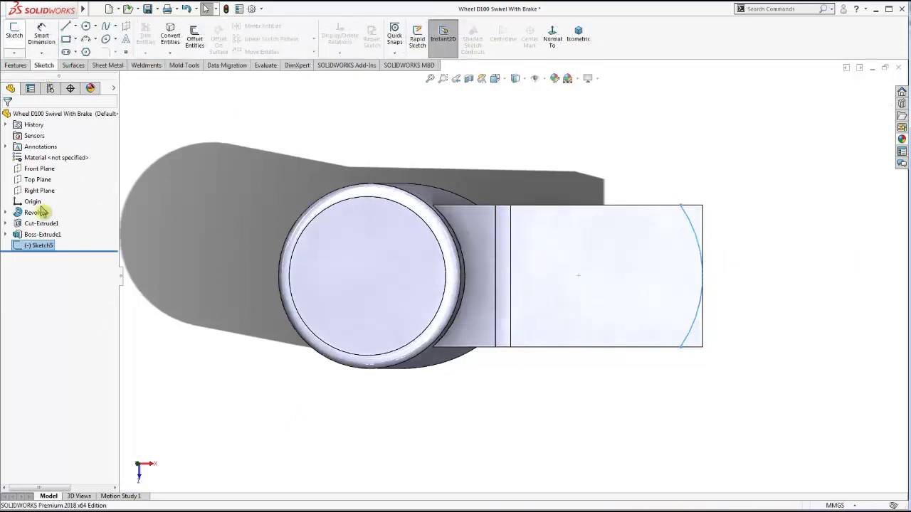
right_click(37, 246)
left_click(40, 215)
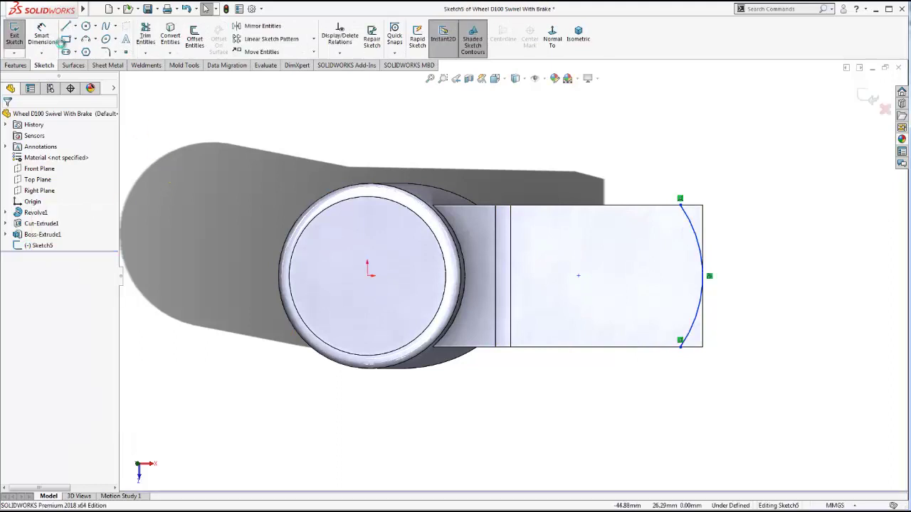
left_click(43, 35)
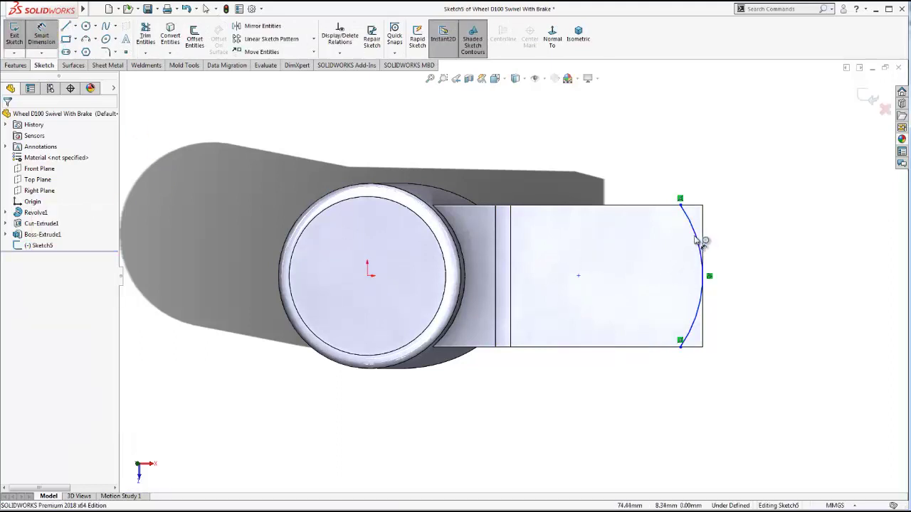
left_click(703, 252)
left_click(723, 254)
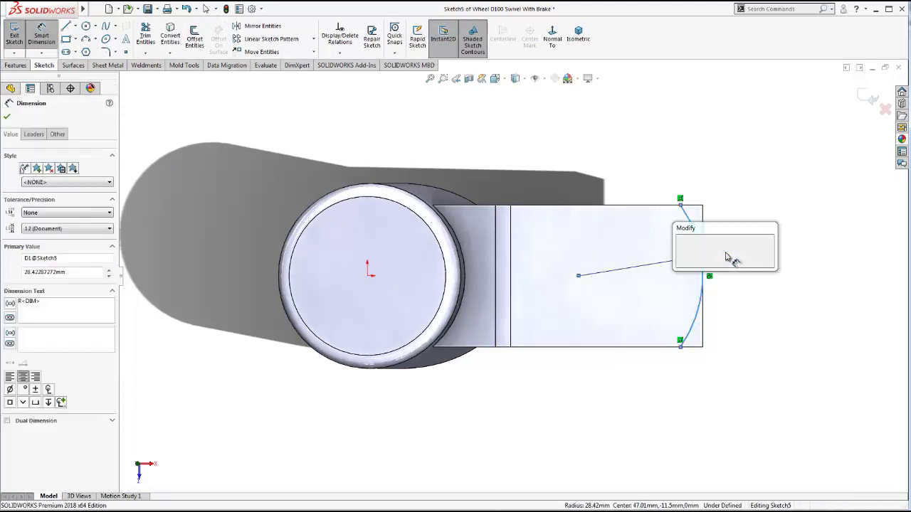
type("80")
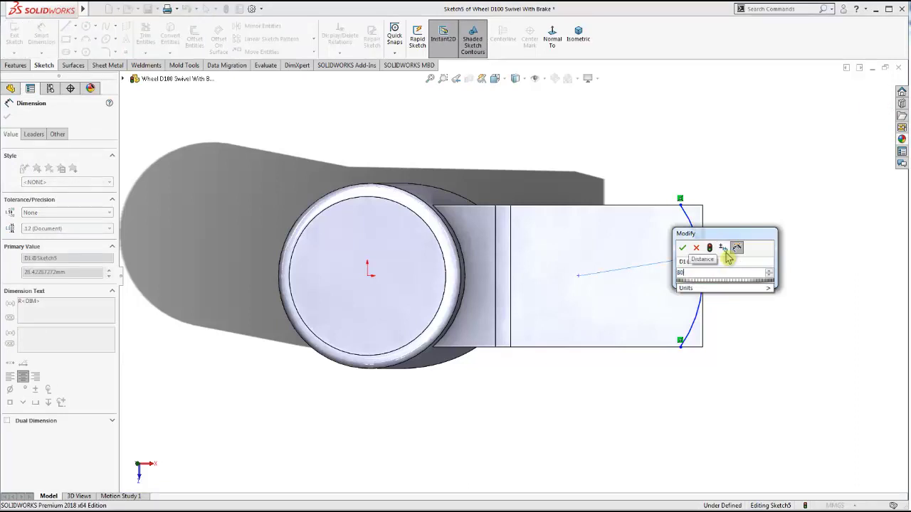
key("Return")
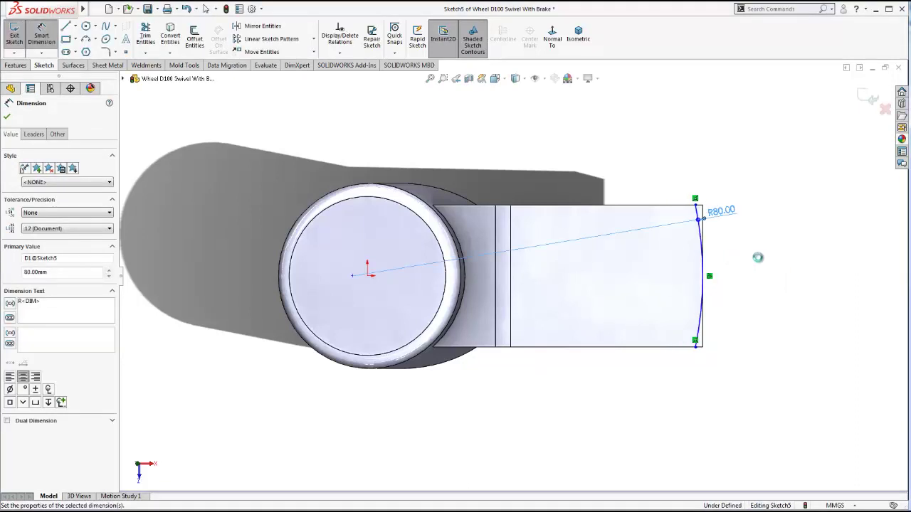
- Relate the arc's centre point to the origin and exit the finished sketch
left_click(352, 276)
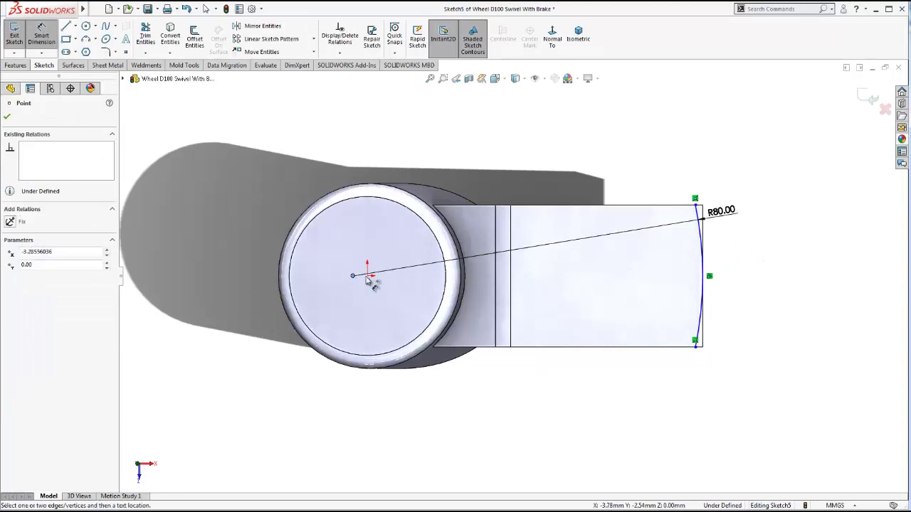
left_click(367, 275)
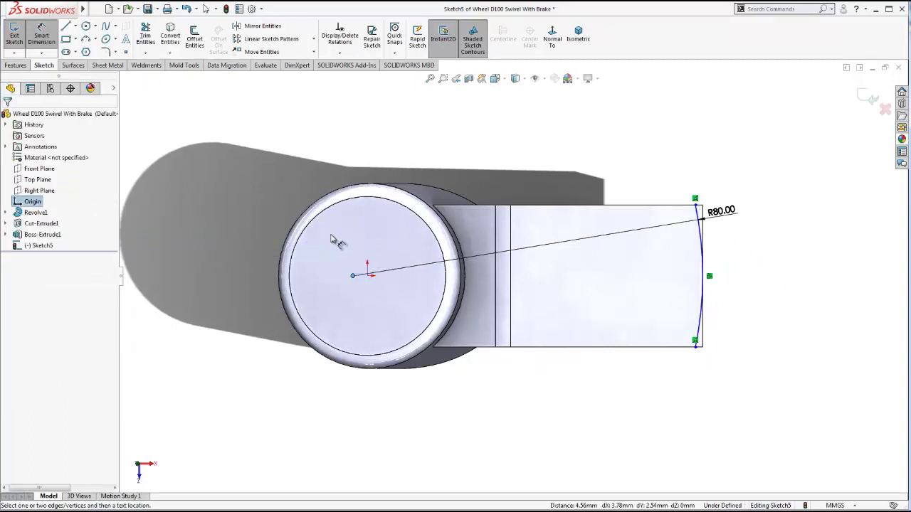
key("Escape")
left_click(354, 276)
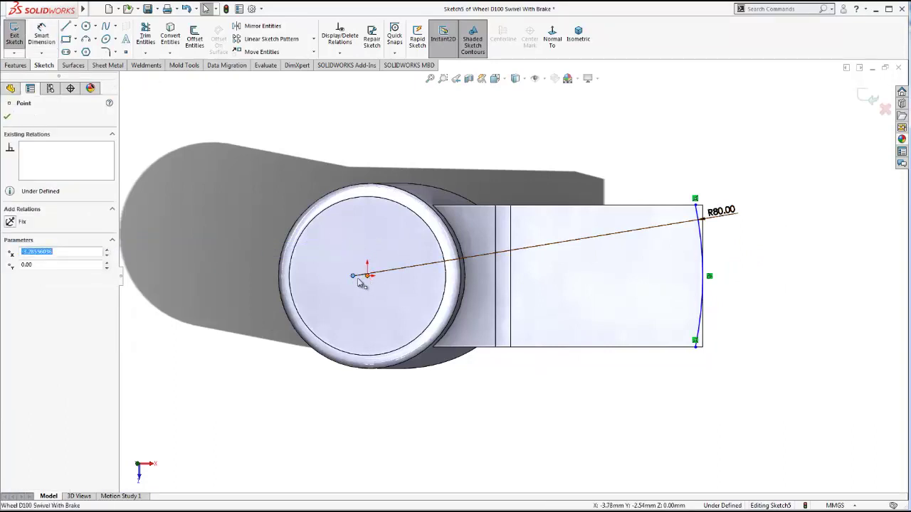
left_click(366, 276, "ctrl")
key("Escape")
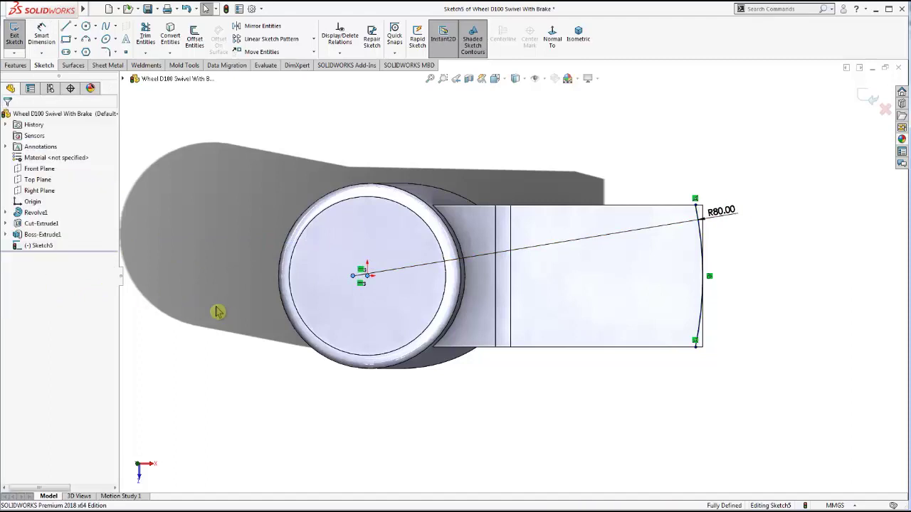
mouse_move(574, 305)
middle_mouse_down()
mouse_move(572, 261)
mouse_move(573, 327)
middle_mouse_up()
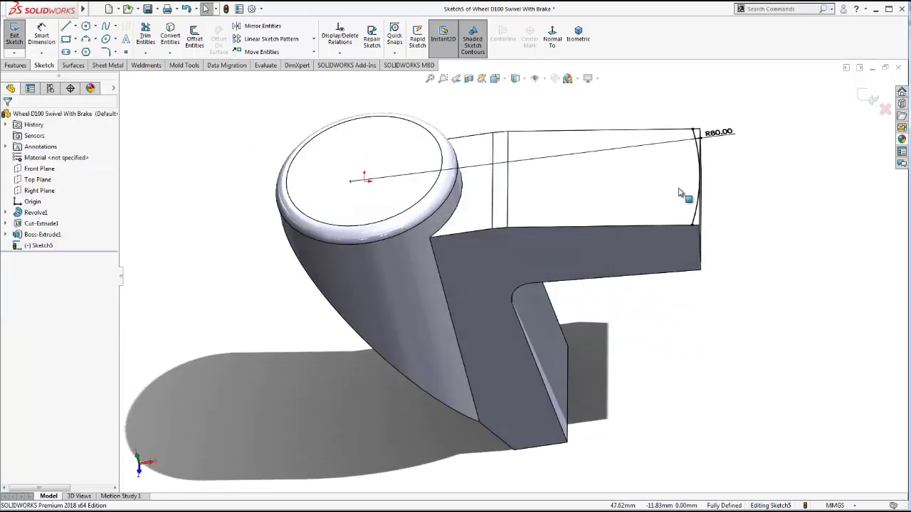
left_click(866, 98)
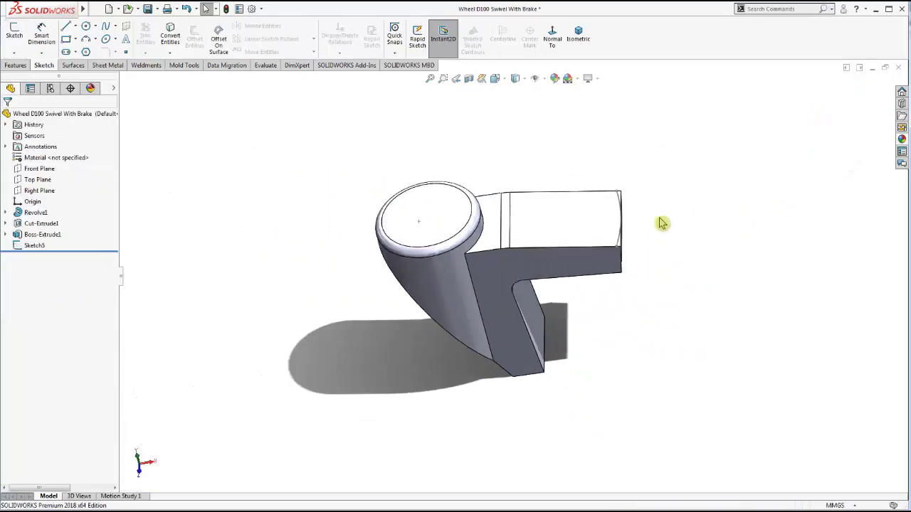
- Open a new sketch on the Front Plane facing the side profile, discarding an empty one
mouse_move(496, 242)
middle_mouse_down()
mouse_move(474, 207)
mouse_move(457, 202)
middle_mouse_up()
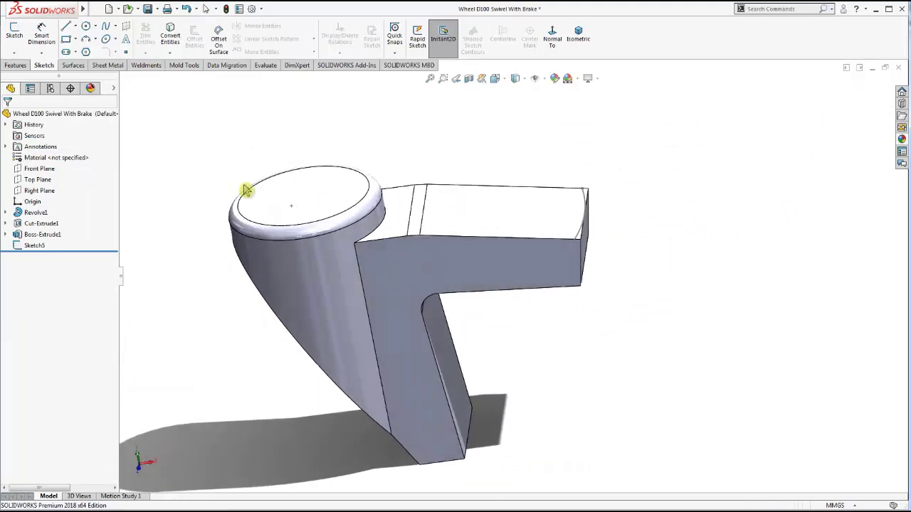
left_click(35, 171)
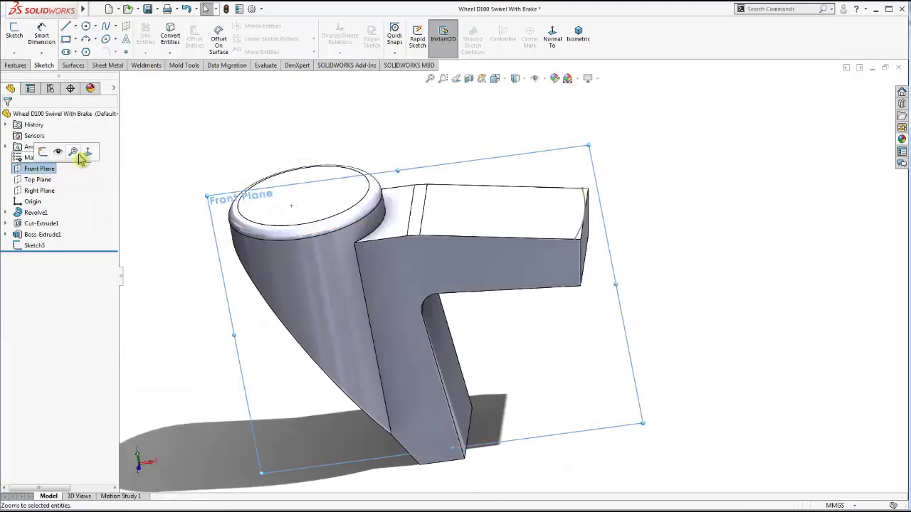
left_click(88, 152)
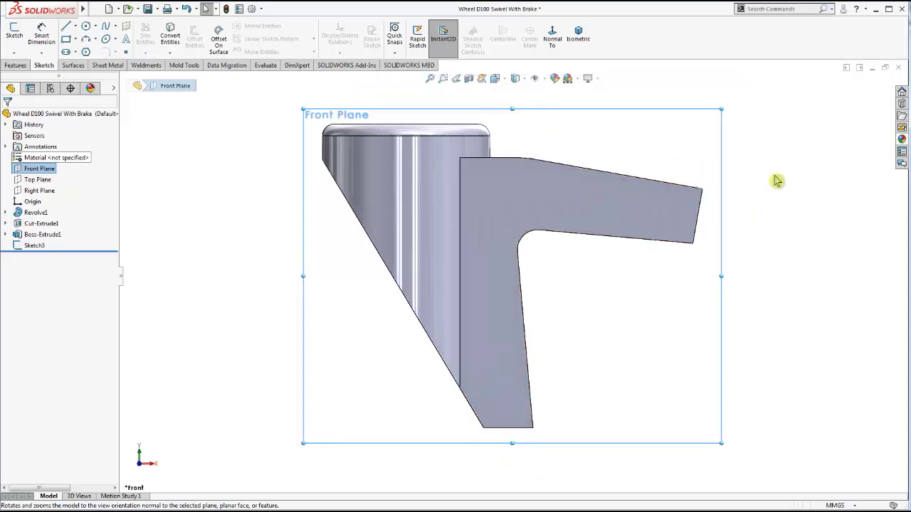
scroll(178, 187, "down", 2)
right_click(43, 173)
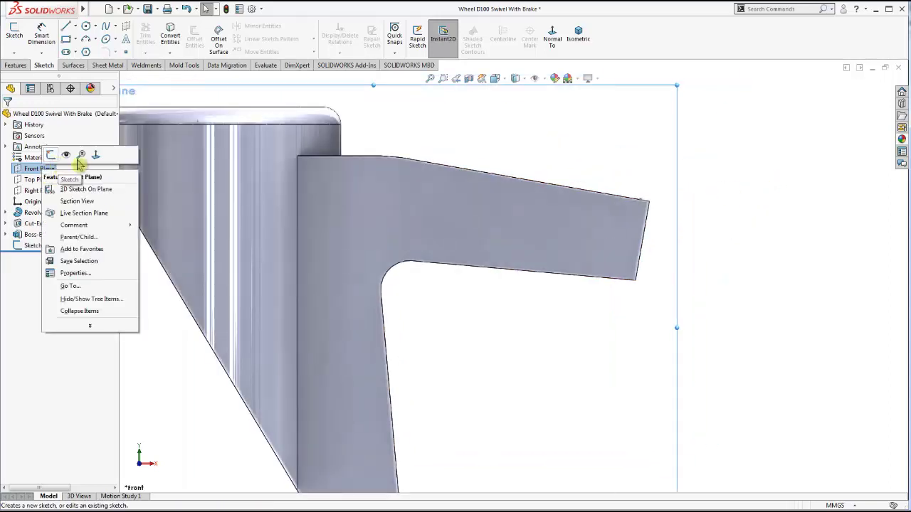
left_click(50, 155)
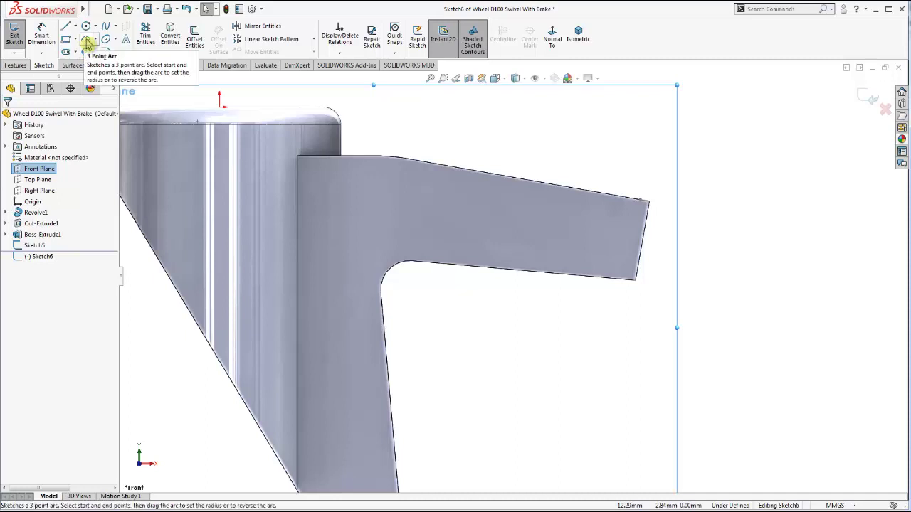
right_click(31, 172)
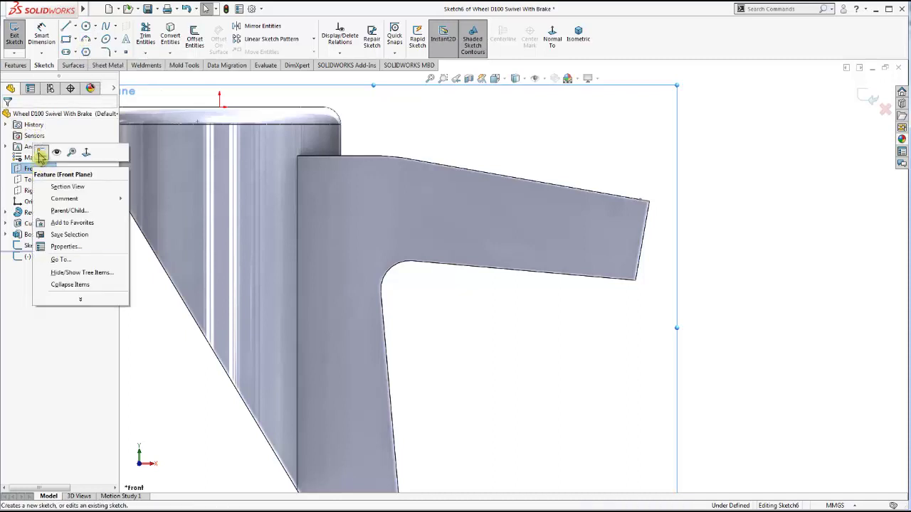
left_click(40, 154)
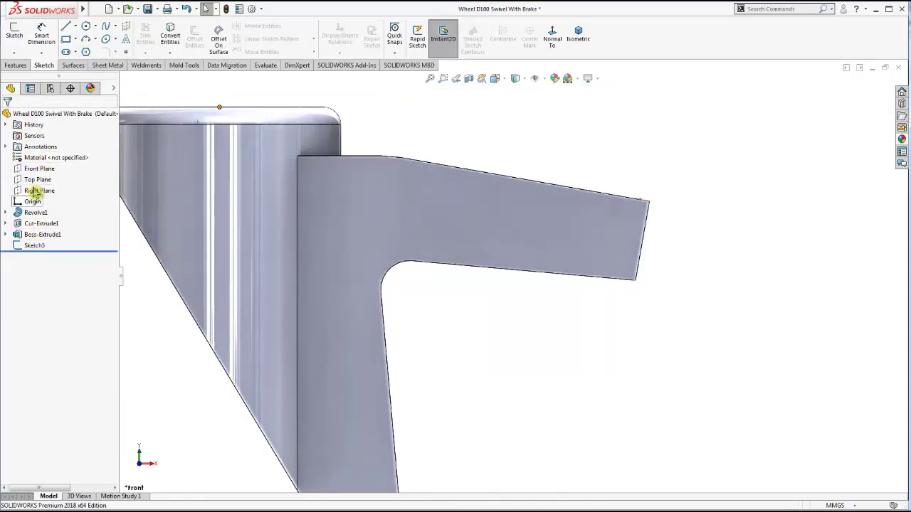
left_click(36, 171)
- Start a Front Plane sketch and draw a three-point R80 arc across the arm's end
left_click(41, 155)
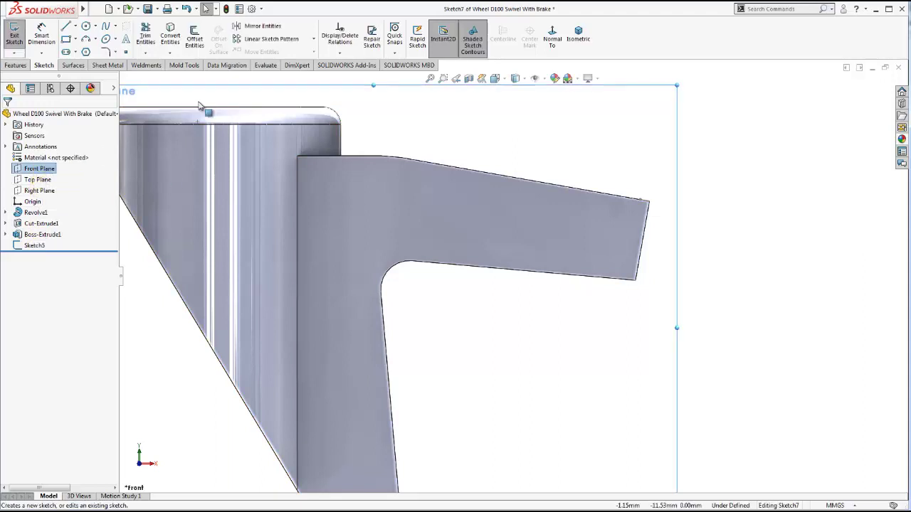
left_click(85, 39)
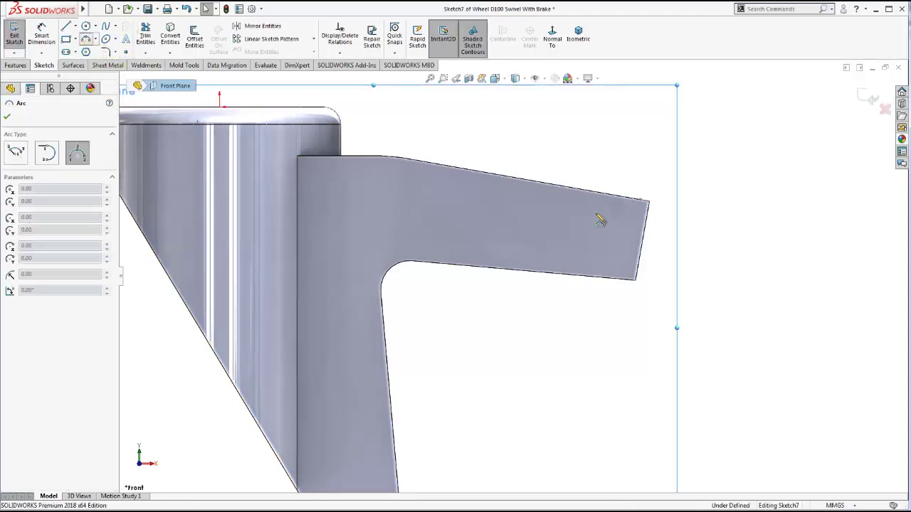
left_click(643, 201)
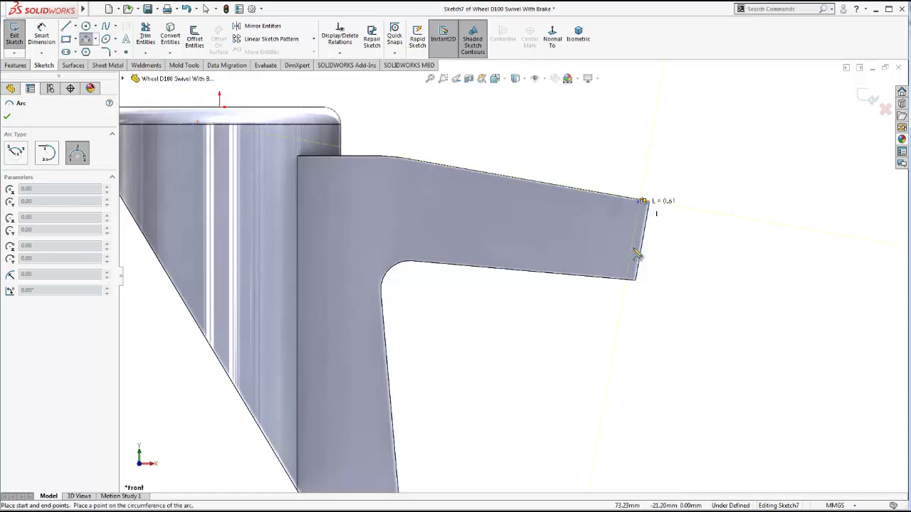
left_click(607, 278)
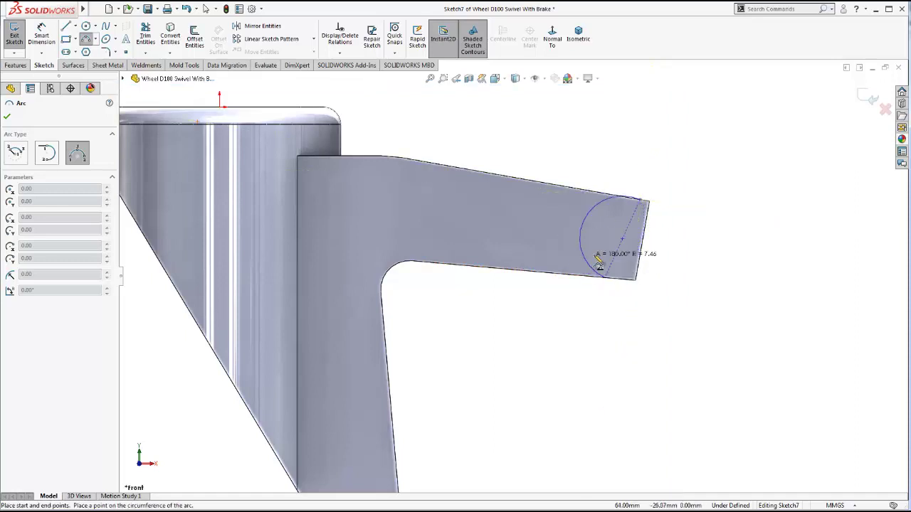
left_click(629, 256)
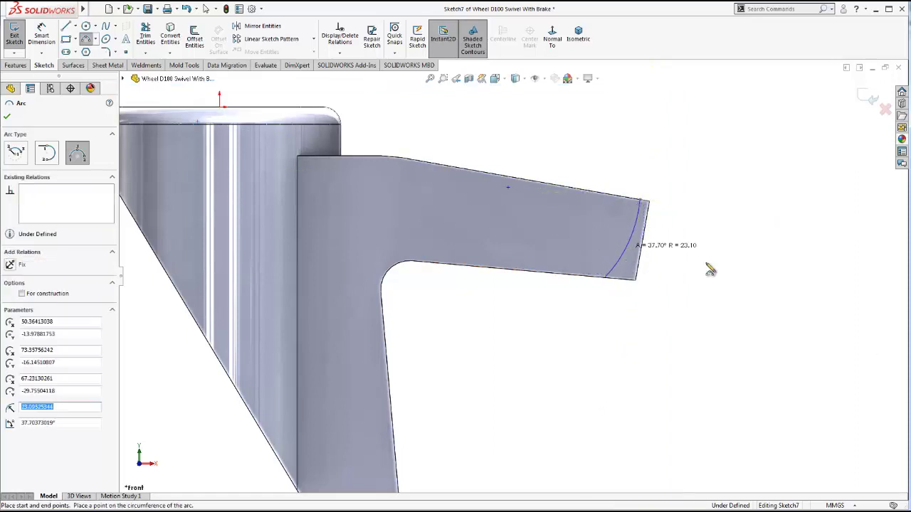
scroll(634, 237, "down", 3)
scroll(638, 228, "down", 2)
key("Escape")
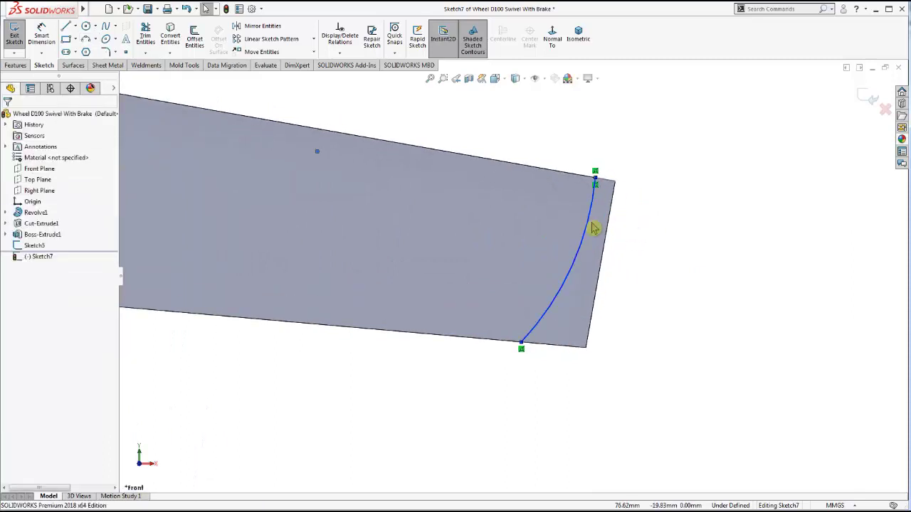
scroll(594, 227, "up", 3)
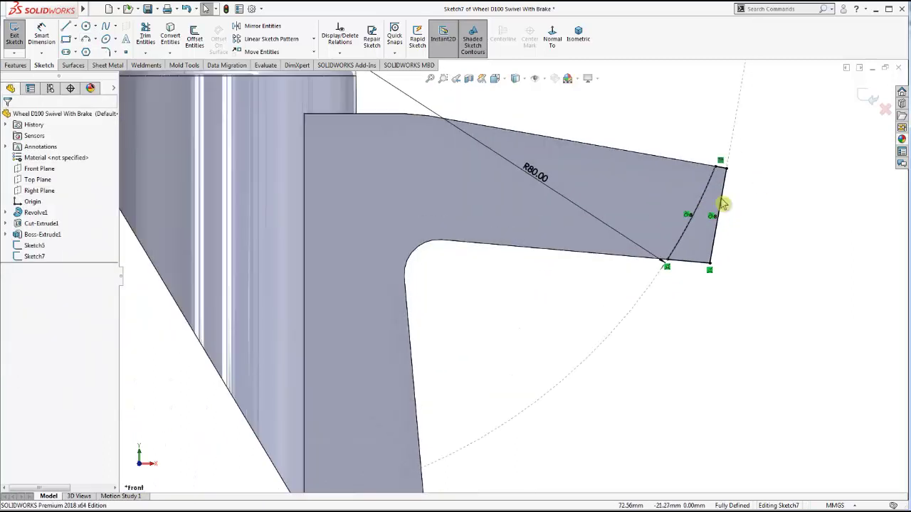
scroll(723, 204, "down", 3)
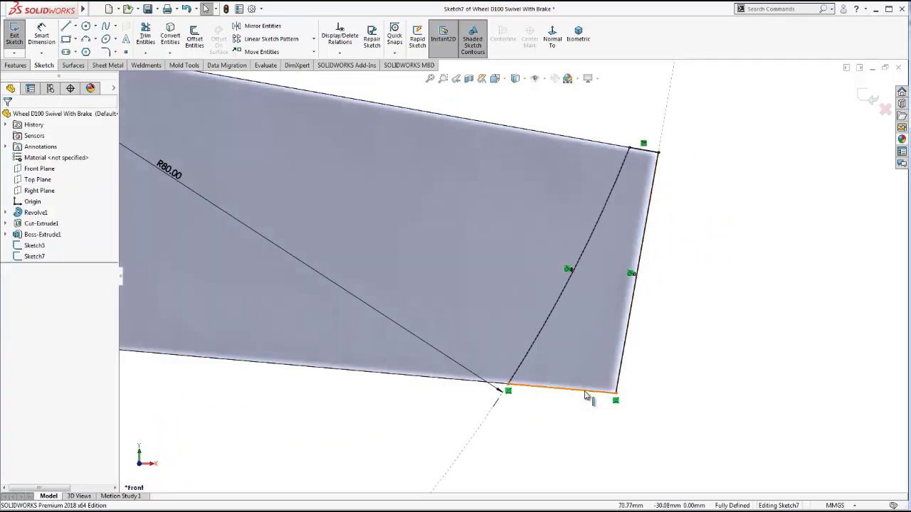
- Draw lines from the arm's top corner out past the end and back to the bottom edge
left_click(616, 368)
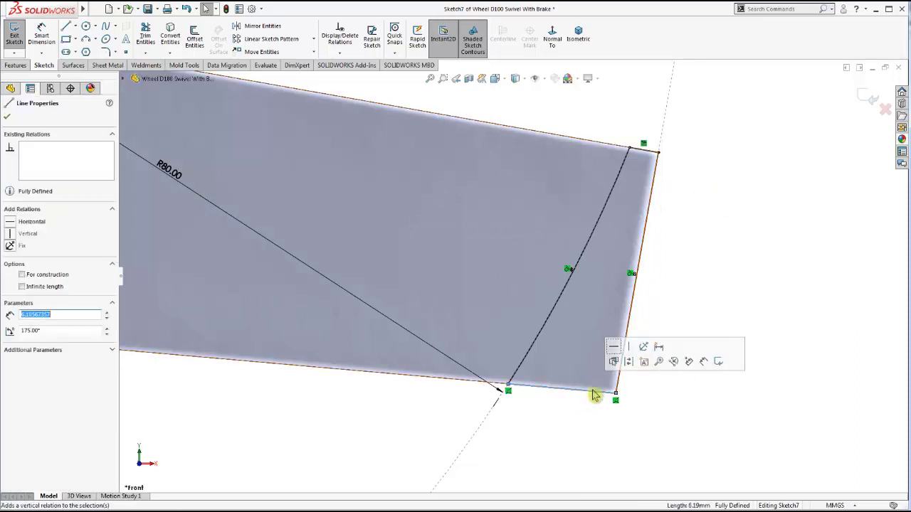
left_click(632, 322)
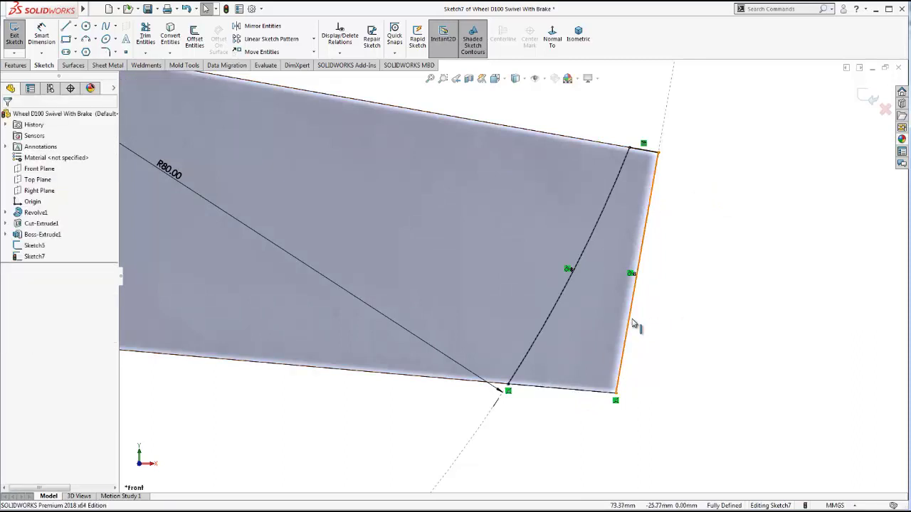
left_click(632, 322)
left_click(697, 232)
left_click(649, 157)
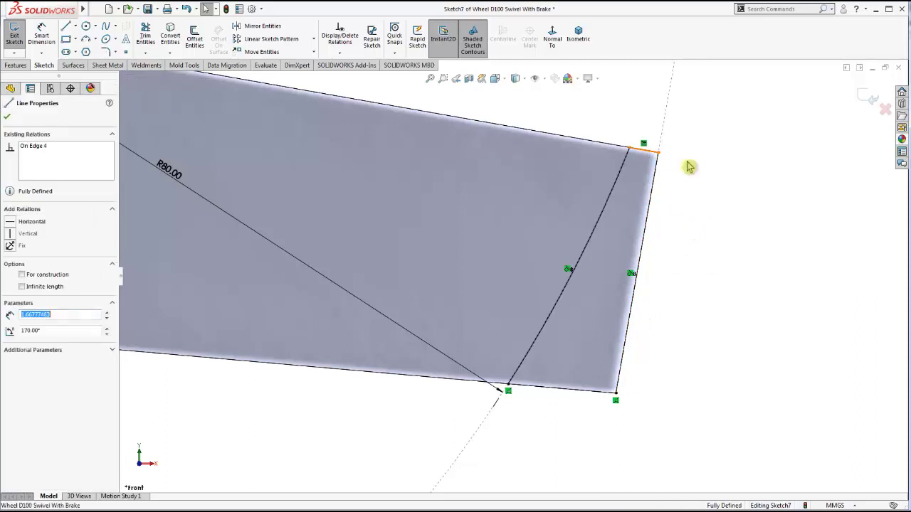
left_click(712, 203)
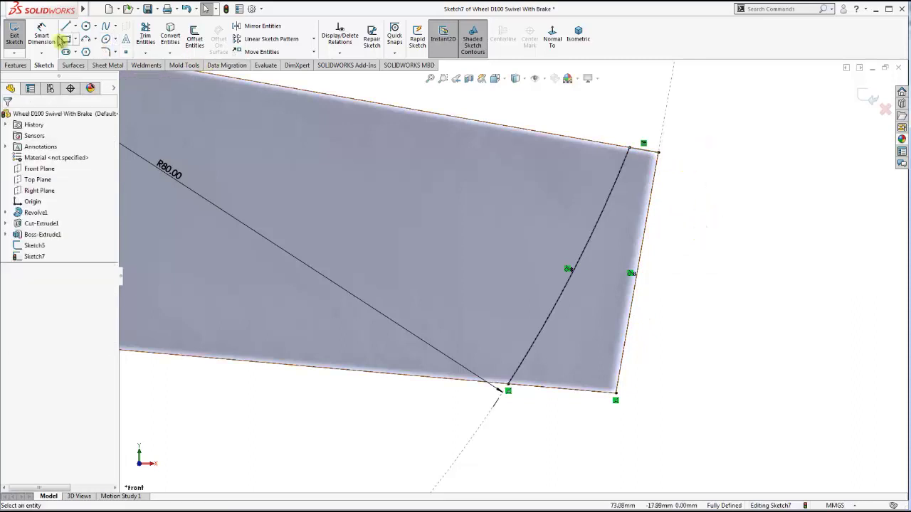
left_click(69, 30)
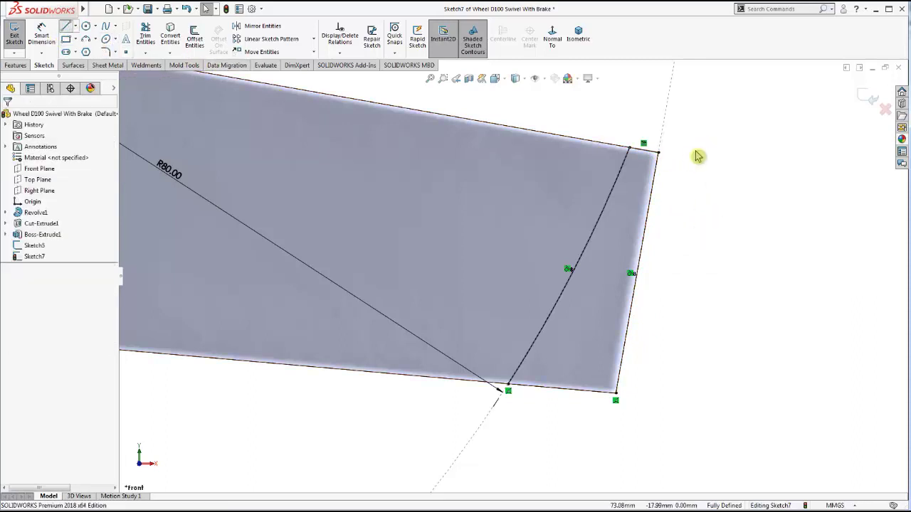
left_click(629, 148)
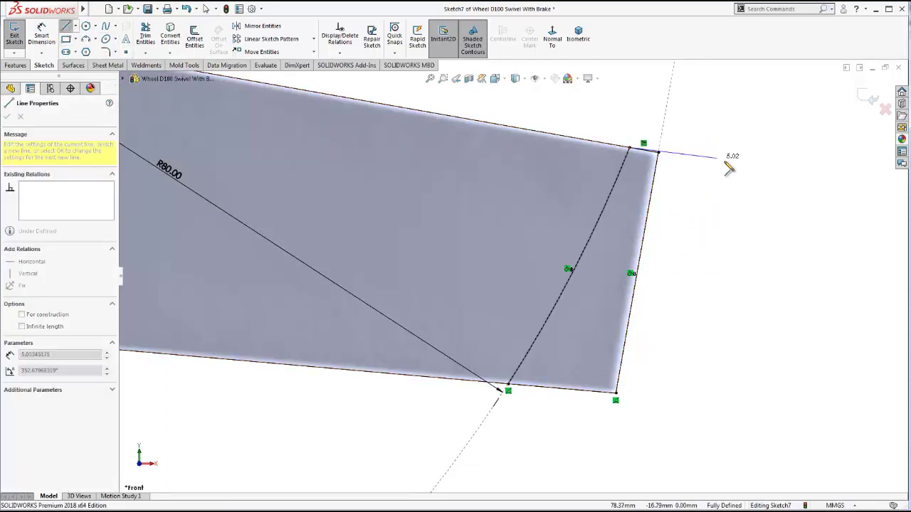
left_click(781, 172)
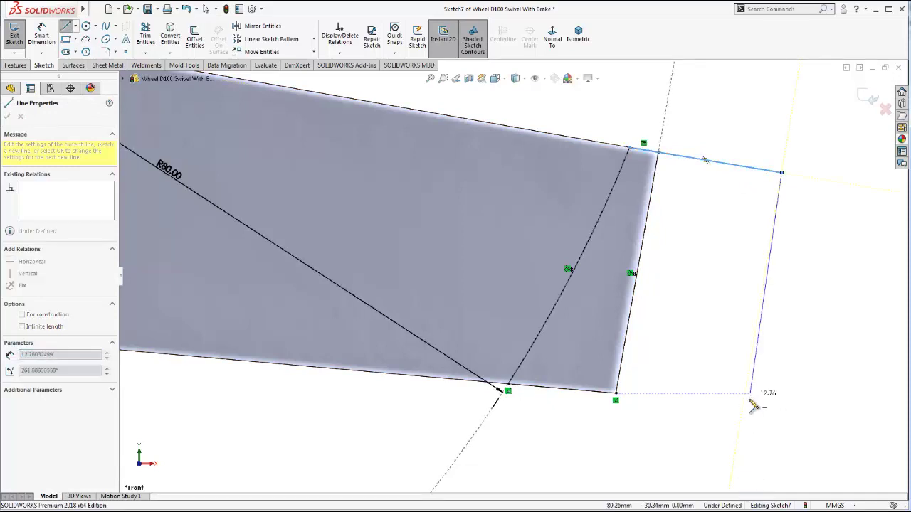
left_click(742, 409)
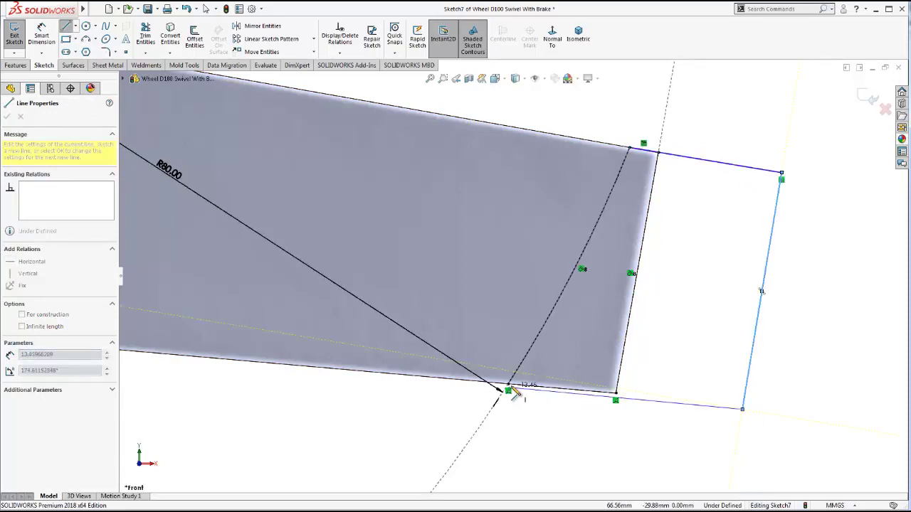
left_click(508, 390)
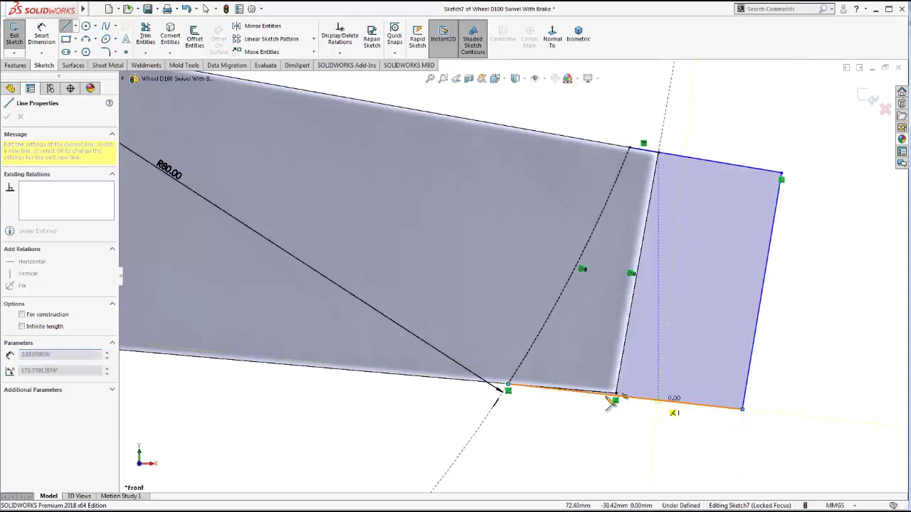
key("Escape")
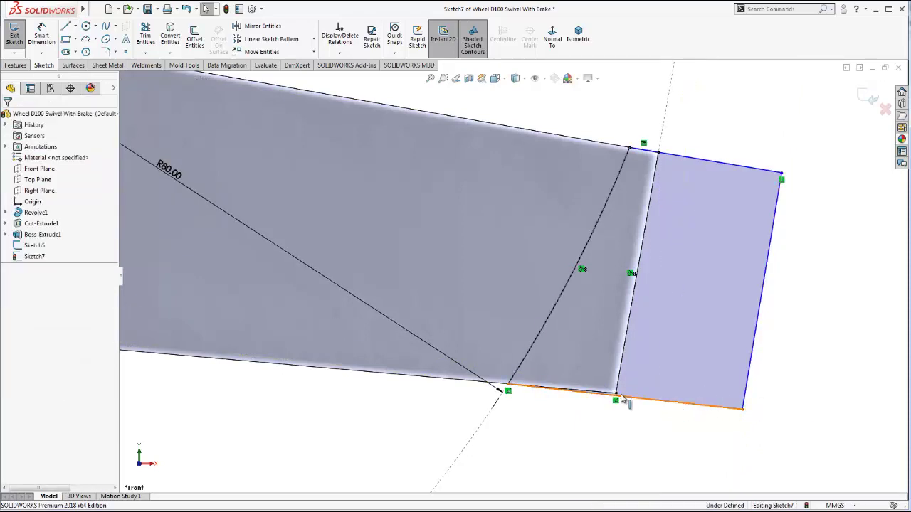
- Make the new top and bottom lines collinear with the arm's top and bottom edges
left_click(603, 394)
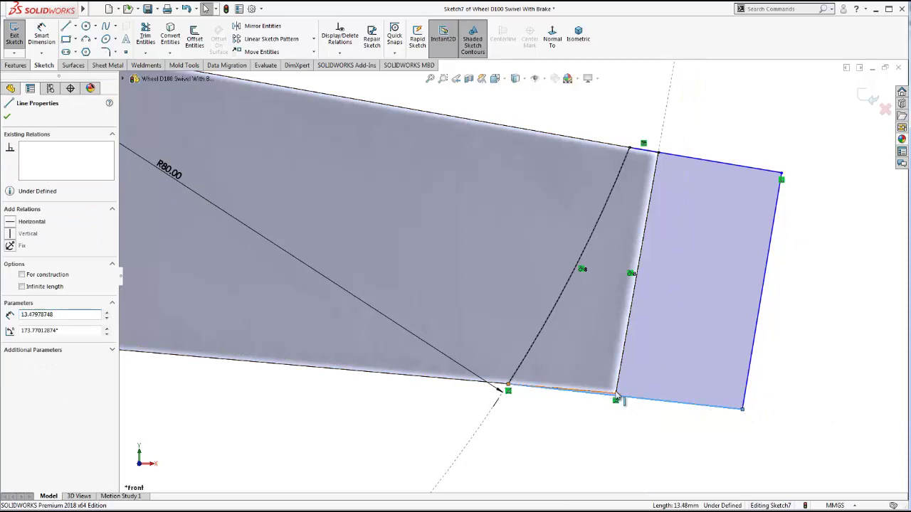
left_click(669, 402, "ctrl")
left_click(21, 306)
left_click(454, 463)
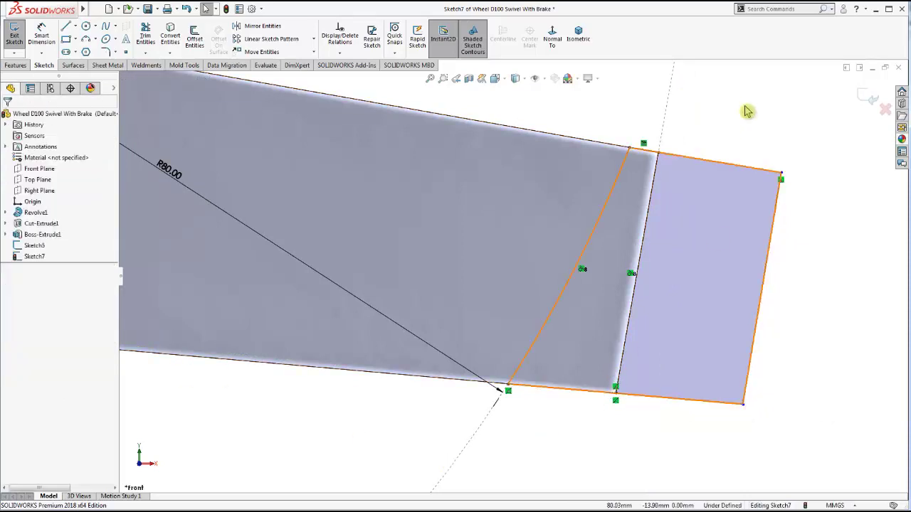
left_click(698, 161)
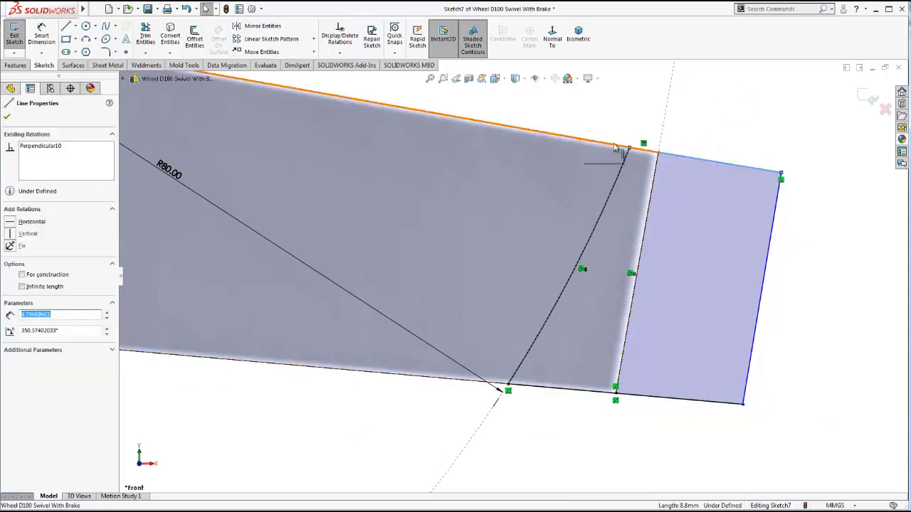
left_click(608, 144, "ctrl")
left_click(112, 311)
scroll(595, 240, "up", 3)
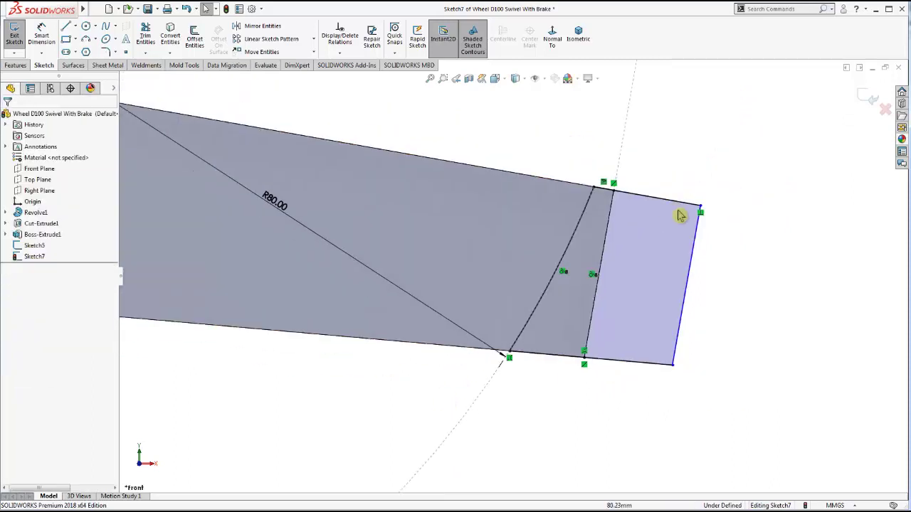
scroll(681, 210, "up", 2)
- Swept-cut the arm end with profile Sketch7 along path Sketch5, bidirectional, with preview shown
key("ctrl+b")
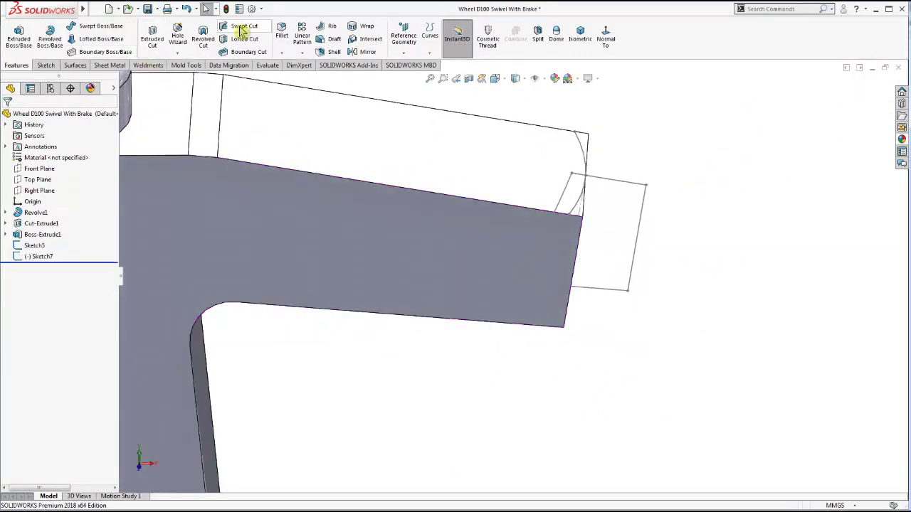
left_click(242, 31)
left_click(607, 187)
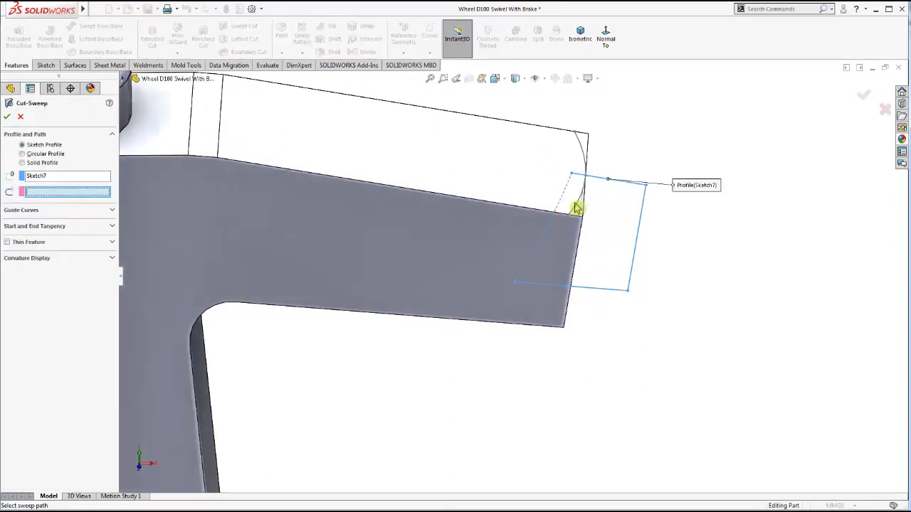
left_click(577, 207)
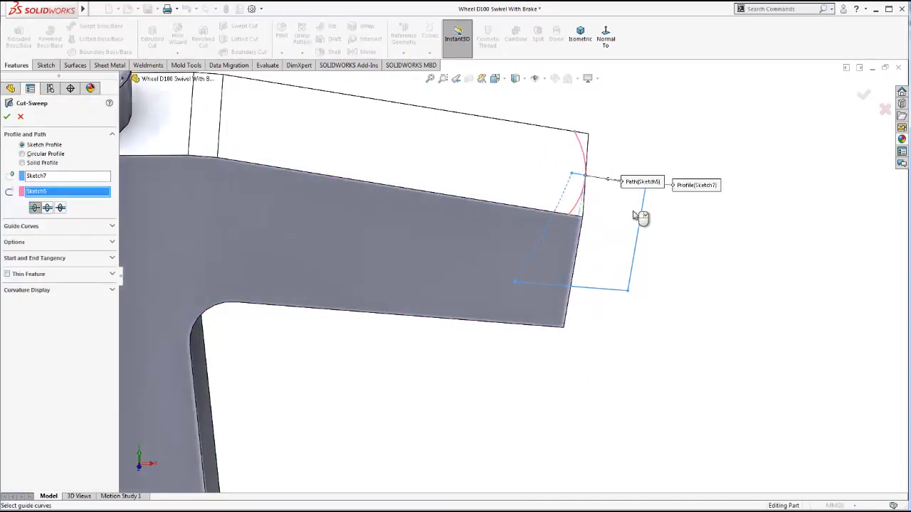
left_click(47, 207)
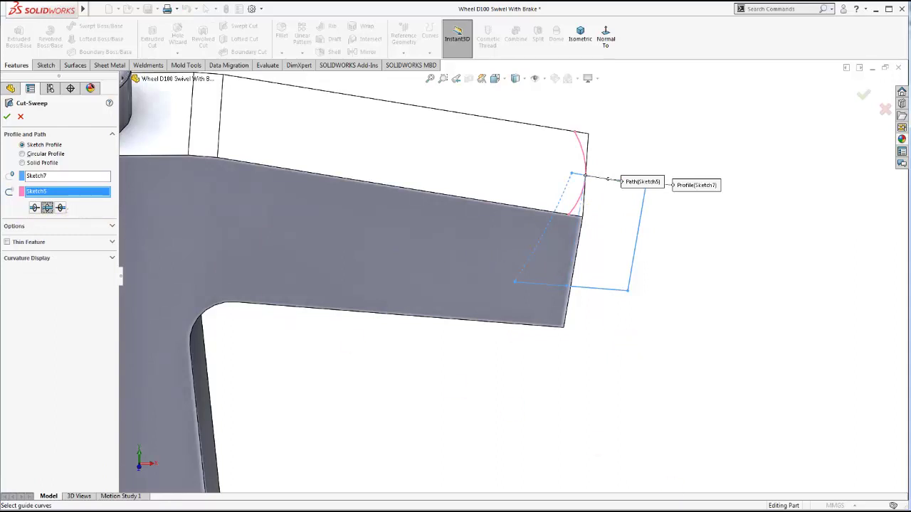
scroll(463, 345, "up", 4)
left_click(28, 294)
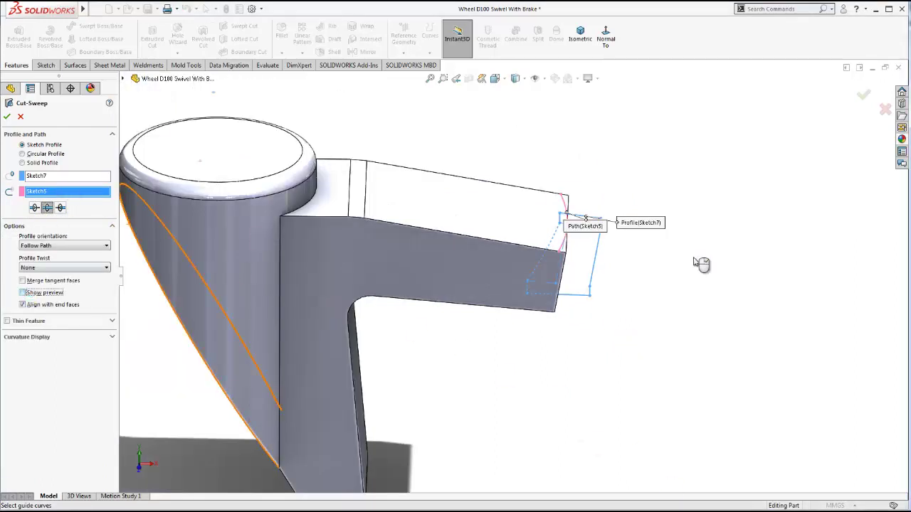
mouse_move(565, 274)
middle_mouse_down()
mouse_move(534, 291)
mouse_move(534, 332)
mouse_move(551, 317)
middle_mouse_up()
left_click(8, 118)
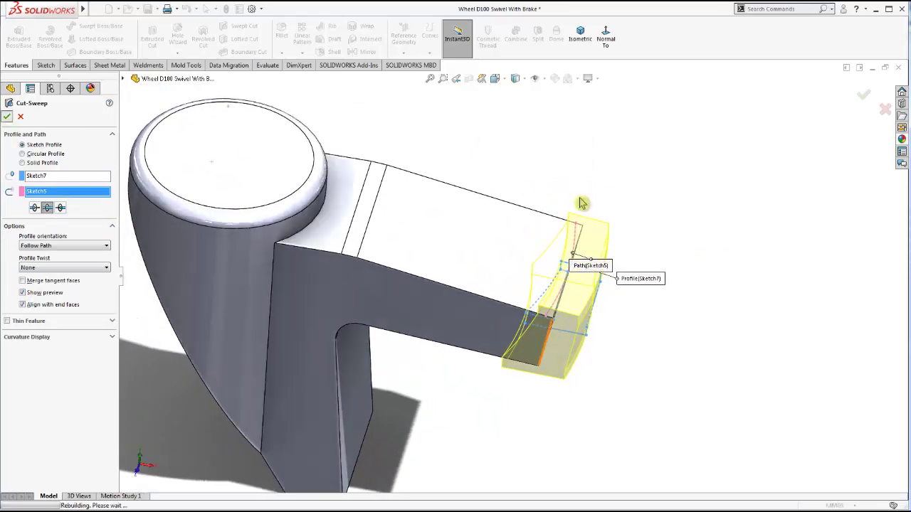
left_click(621, 317)
mouse_move(559, 305)
middle_mouse_down()
mouse_move(484, 285)
mouse_move(457, 198)
mouse_move(487, 216)
middle_mouse_up()
scroll(487, 216, "down", 3)
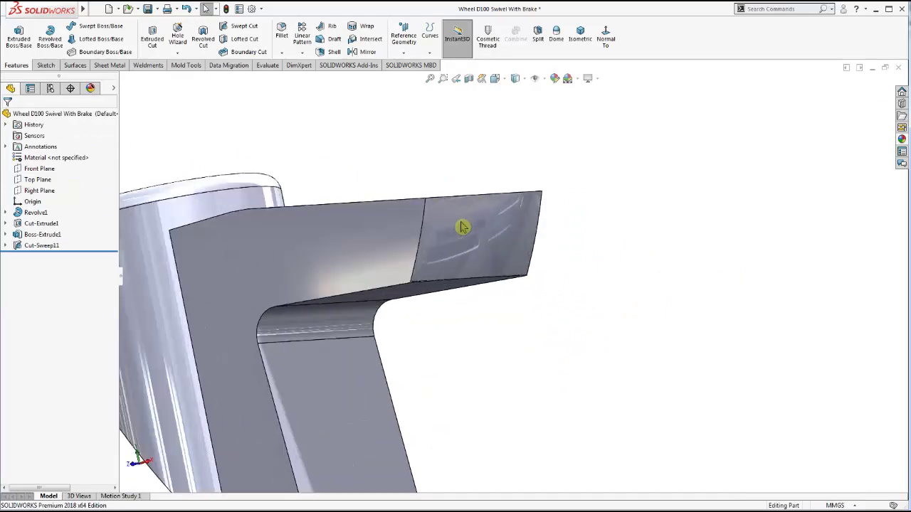
- Fillet the arm's two top edges next to the hub with a 5 mm radius
left_click(415, 213)
key("ctrl+8")
mouse_move(447, 240)
middle_mouse_down()
mouse_move(378, 245)
mouse_move(492, 290)
middle_mouse_up()
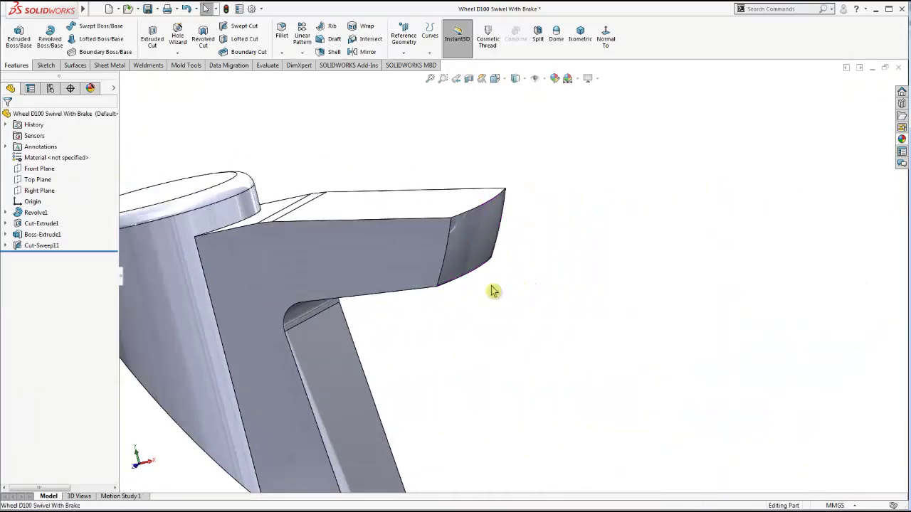
scroll(492, 290, "up", 5)
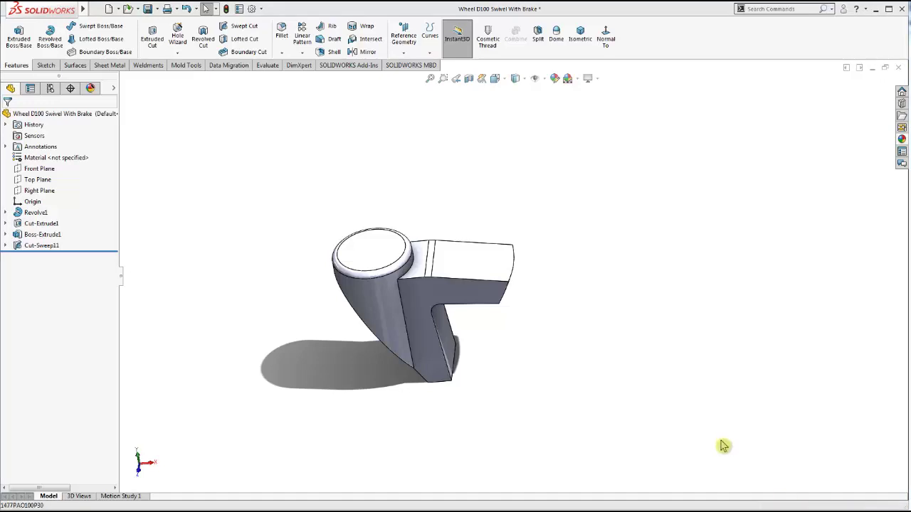
key("f")
scroll(409, 249, "down", 2)
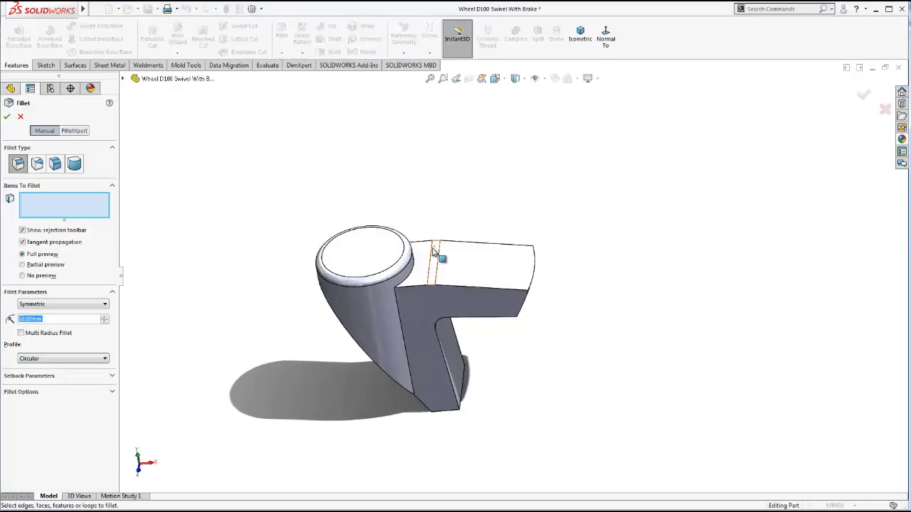
scroll(411, 284, "down", 2)
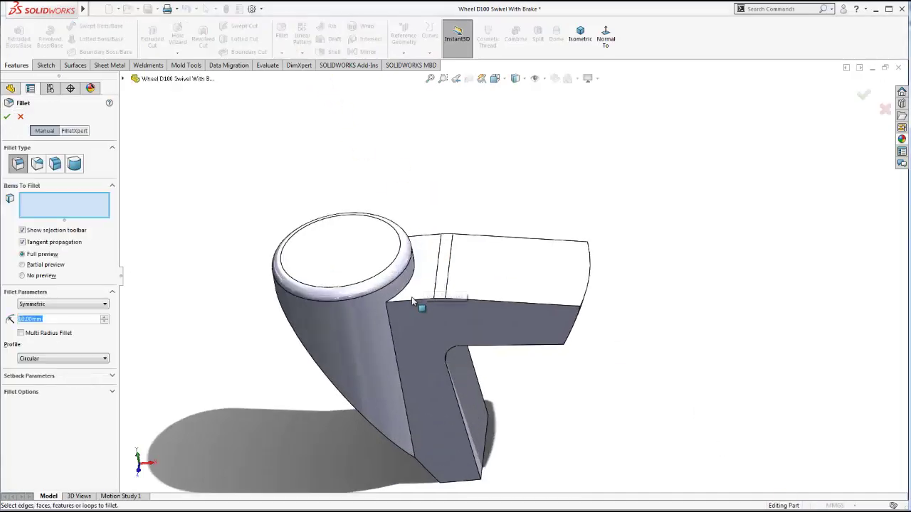
left_click(442, 269)
left_click(421, 241)
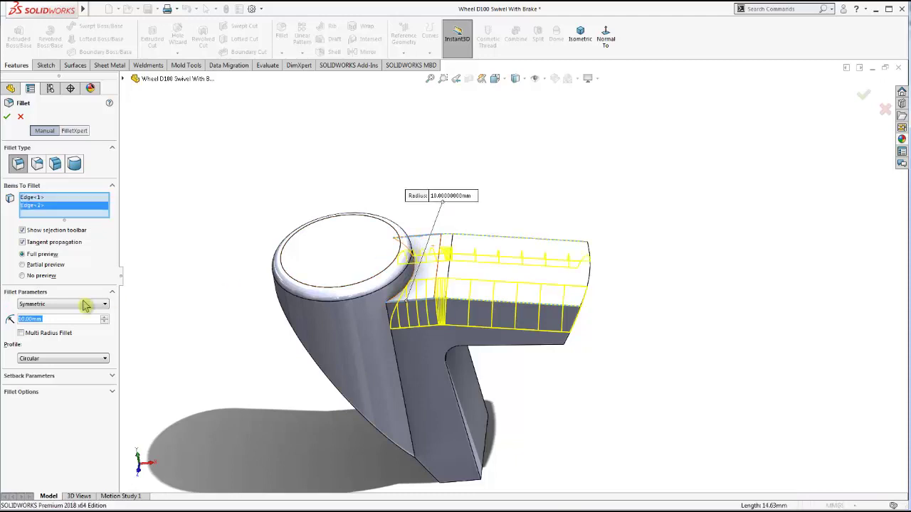
type("5")
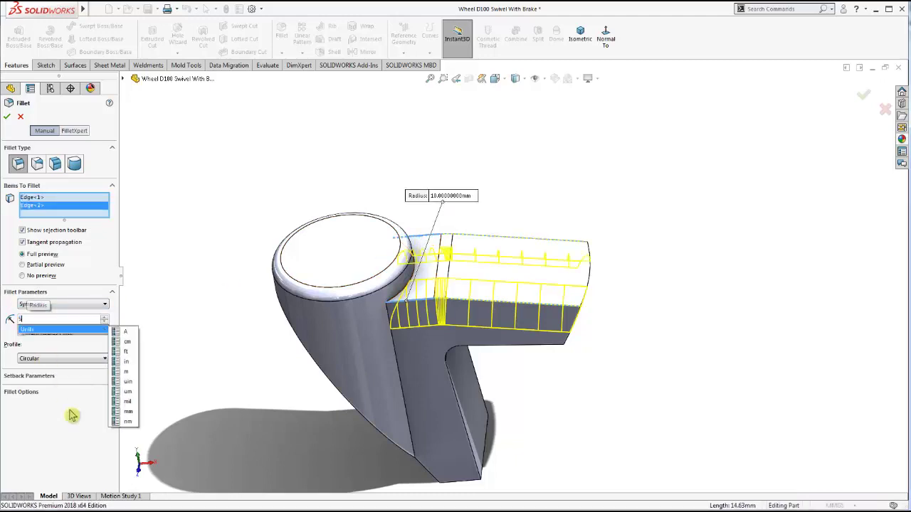
left_click(9, 114)
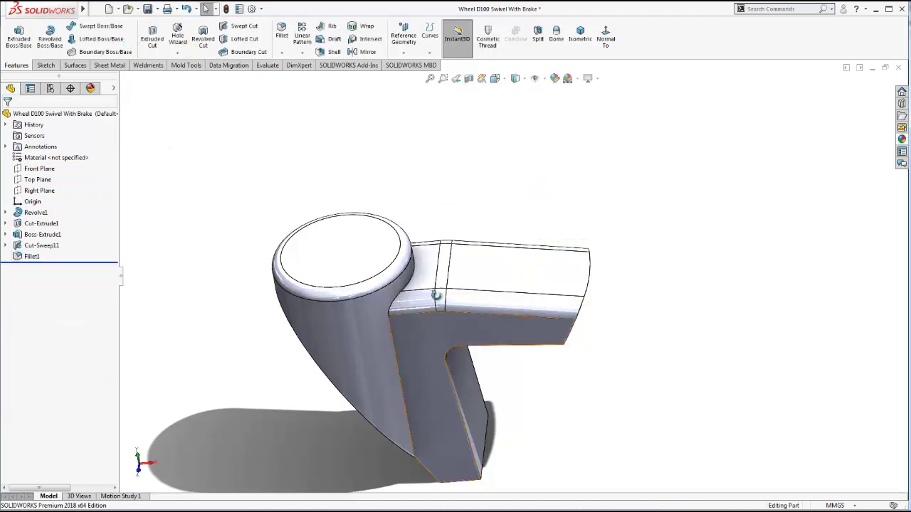
mouse_move(431, 299)
middle_mouse_down()
mouse_move(460, 345)
mouse_move(459, 365)
middle_mouse_up()
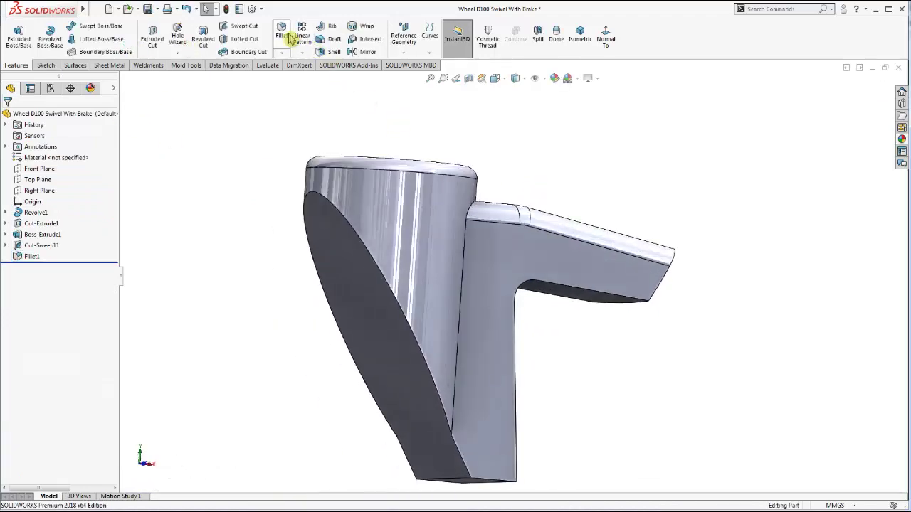
- Add a full round fillet to the leg's end using its two side faces and end face
left_click(74, 164)
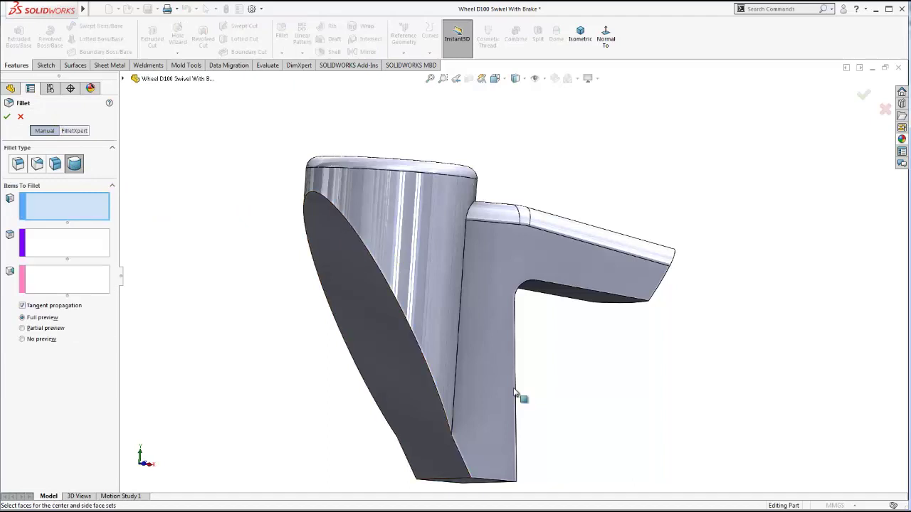
middle_click_drag(524, 399, 466, 404)
left_click(467, 404)
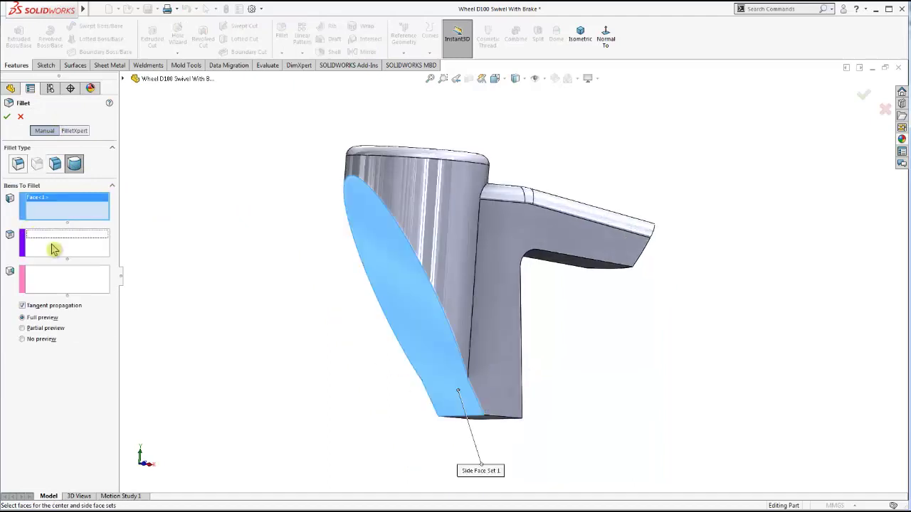
left_click(54, 249)
mouse_move(456, 341)
middle_mouse_down()
mouse_move(478, 390)
mouse_move(468, 365)
middle_mouse_up()
left_click(478, 395)
left_click(84, 282)
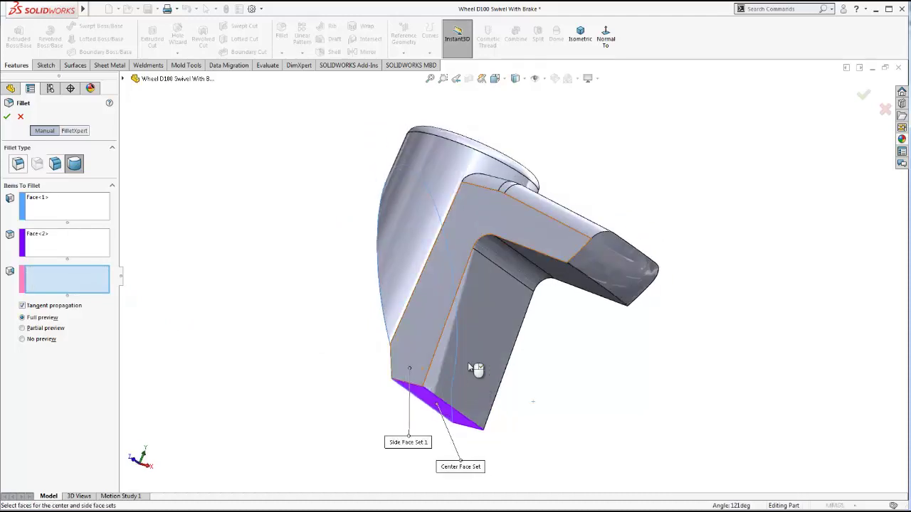
left_click(468, 366)
left_click(8, 118)
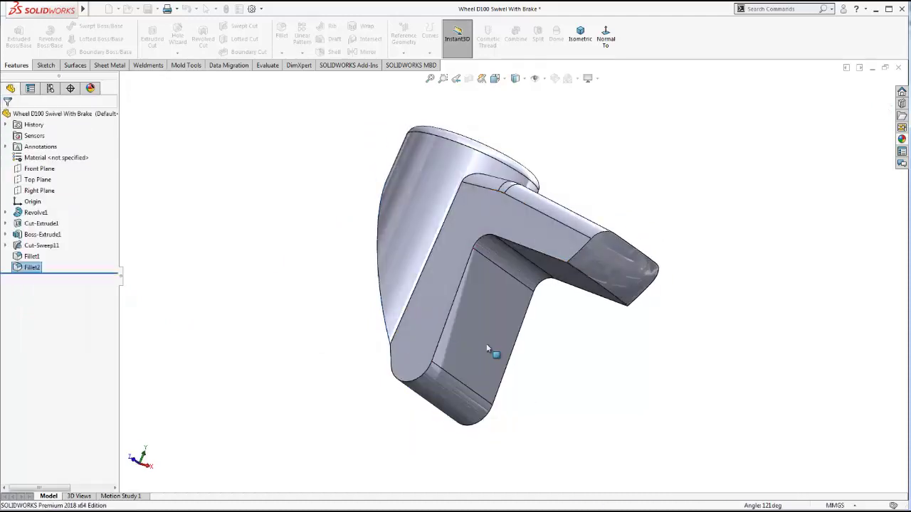
mouse_move(559, 315)
middle_mouse_down()
mouse_move(584, 315)
mouse_move(542, 332)
mouse_move(520, 288)
mouse_move(508, 378)
middle_mouse_up()
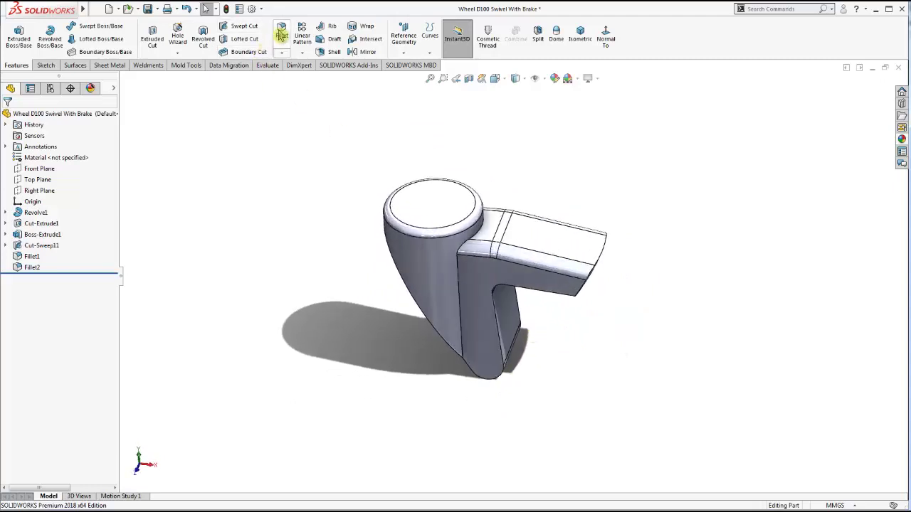
- Round the edge where the arm meets the hub with a 3 mm constant-size fillet
key("Return")
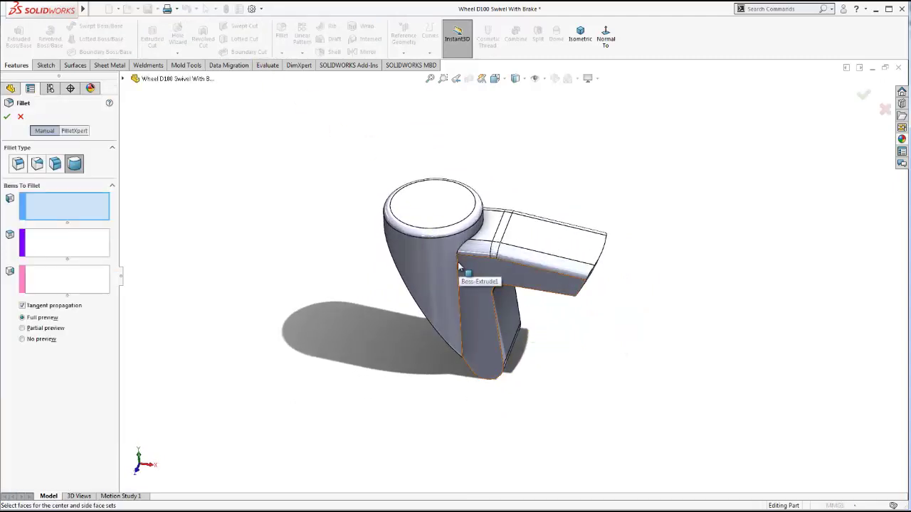
left_click(19, 164)
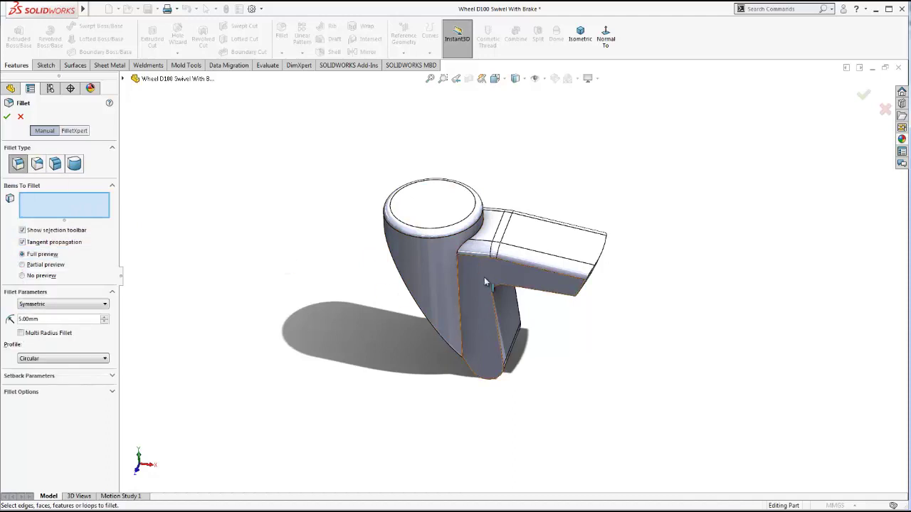
left_click(459, 268)
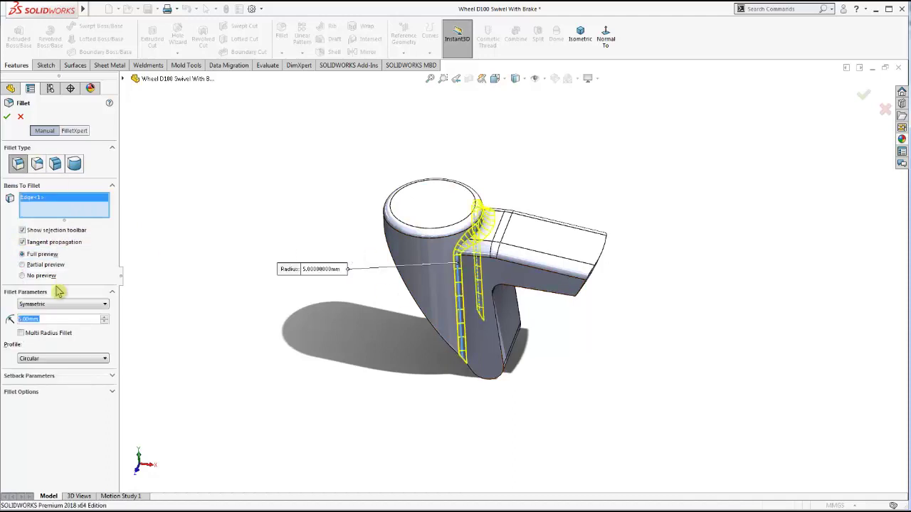
type("3")
key("Return")
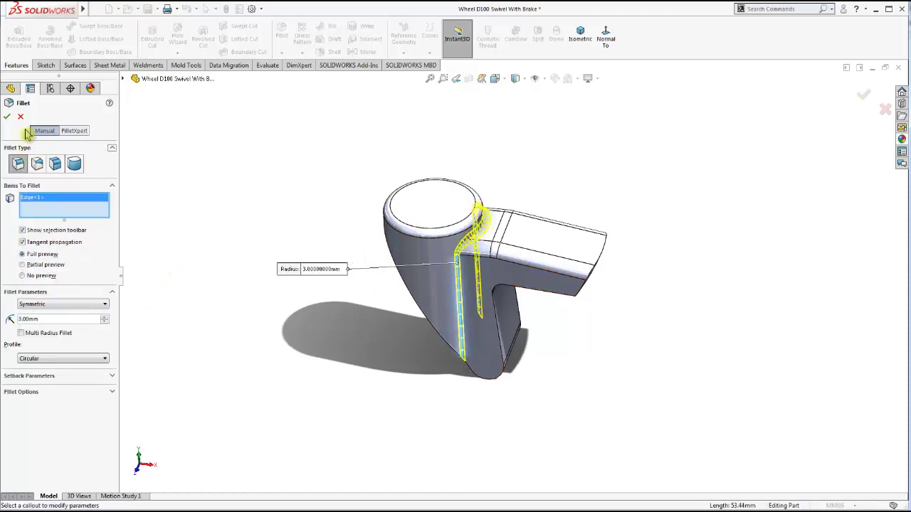
left_click(9, 118)
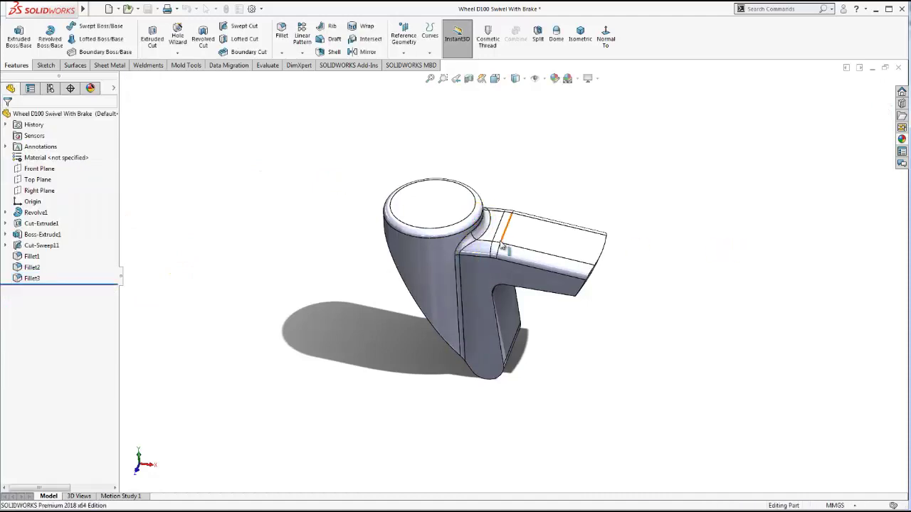
middle_click_drag(496, 261, 612, 148)
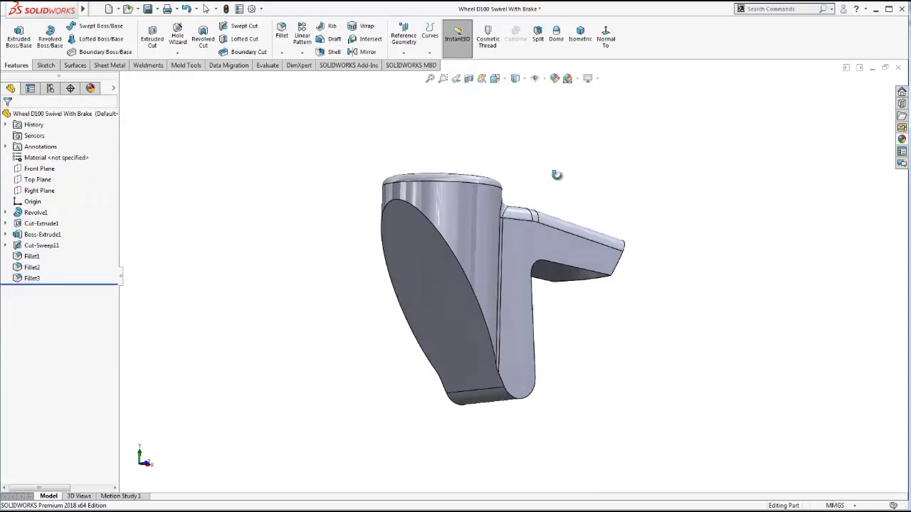
- Select the arm's end, inner, inner fillet and lower faces for Delete Face
left_click(75, 64)
left_click(316, 28)
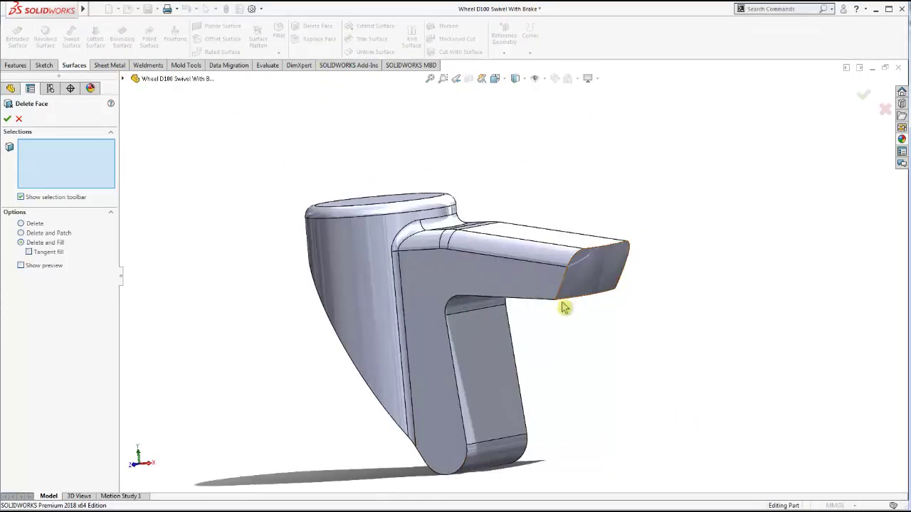
left_click(614, 259)
middle_click_drag(613, 259, 607, 254)
left_click(584, 299)
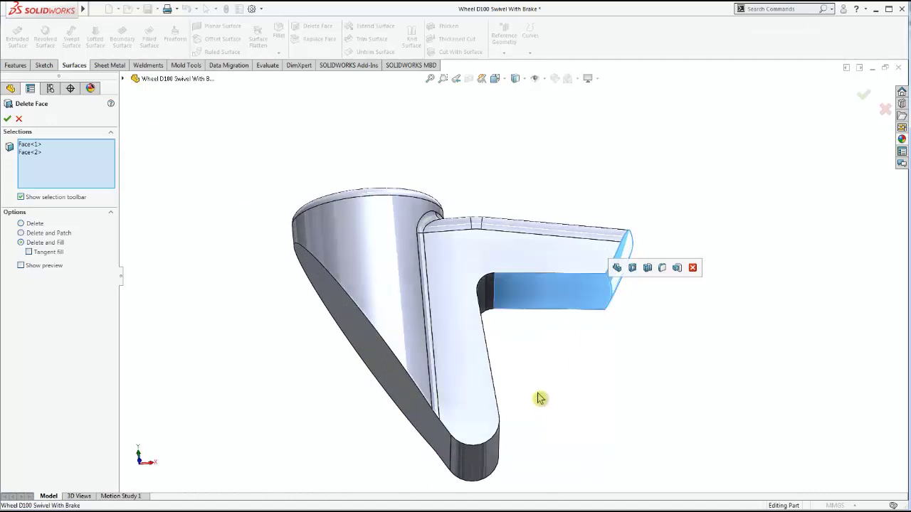
left_click(491, 297)
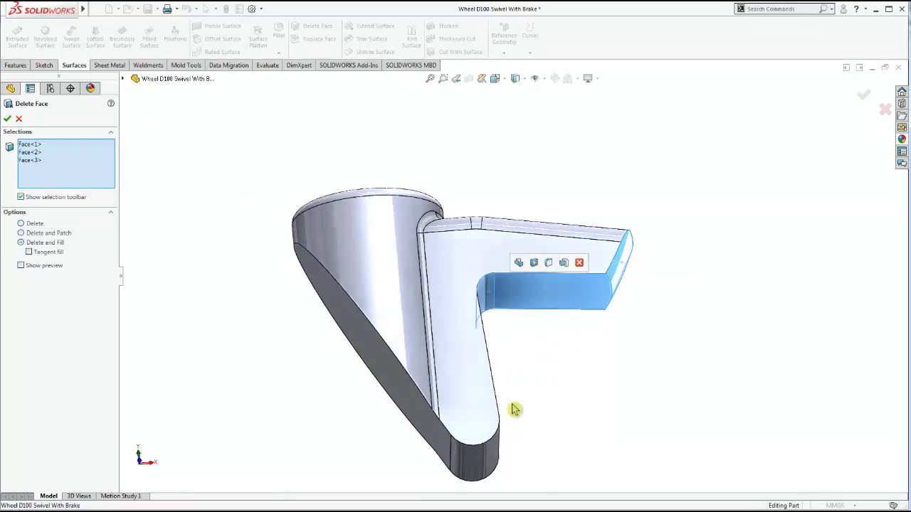
left_click(496, 445)
- Add the leg face and large grey face, then delete all six without patching
middle_click_drag(498, 443, 468, 447)
left_click(473, 401)
middle_click_drag(473, 401, 496, 414)
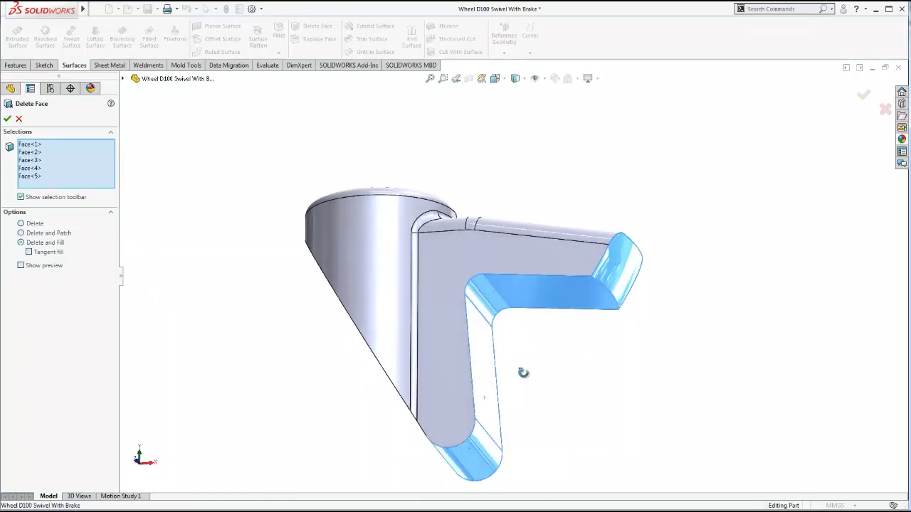
left_click(383, 350)
middle_click_drag(400, 346, 342, 372)
left_click(21, 223)
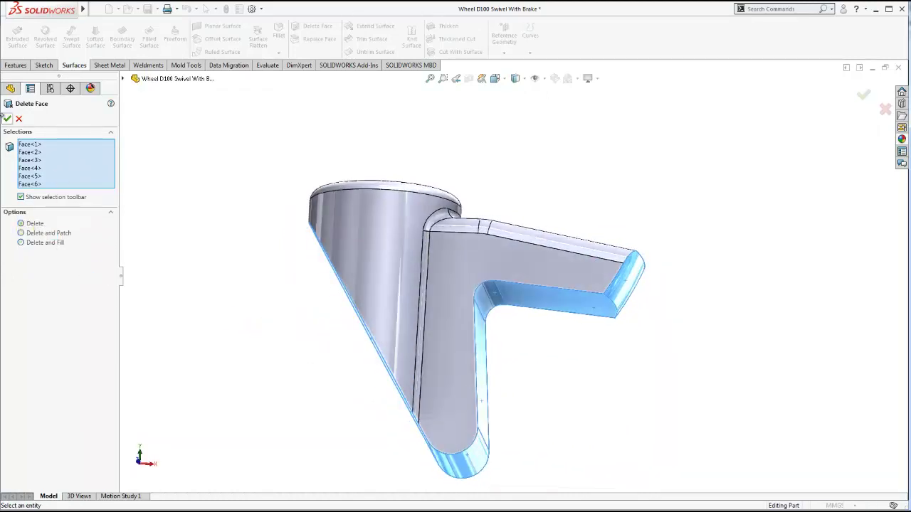
left_click(7, 121)
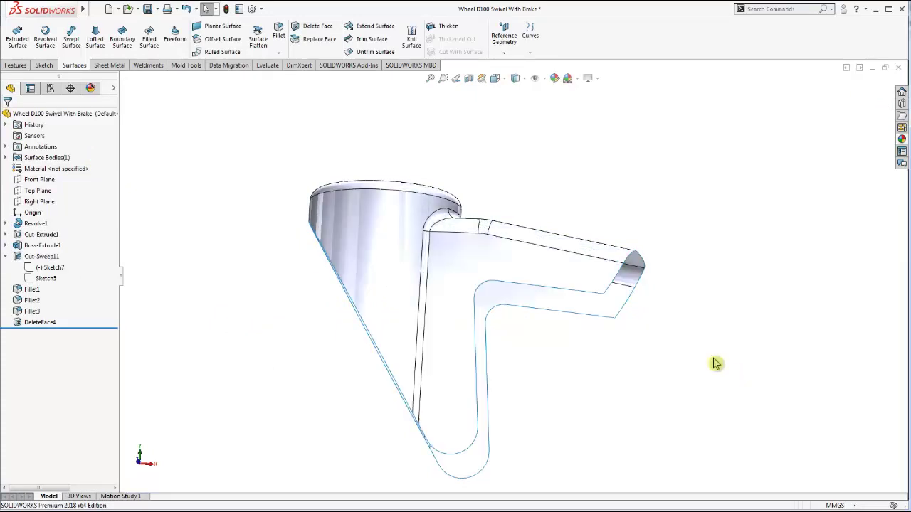
- Open Thicken on the open surface body, showing a 10.00 mm thickness
key("f")
mouse_move(616, 356)
middle_mouse_down()
mouse_move(504, 309)
mouse_move(591, 309)
mouse_move(555, 315)
mouse_move(442, 258)
mouse_move(530, 98)
mouse_move(691, 195)
middle_mouse_up()
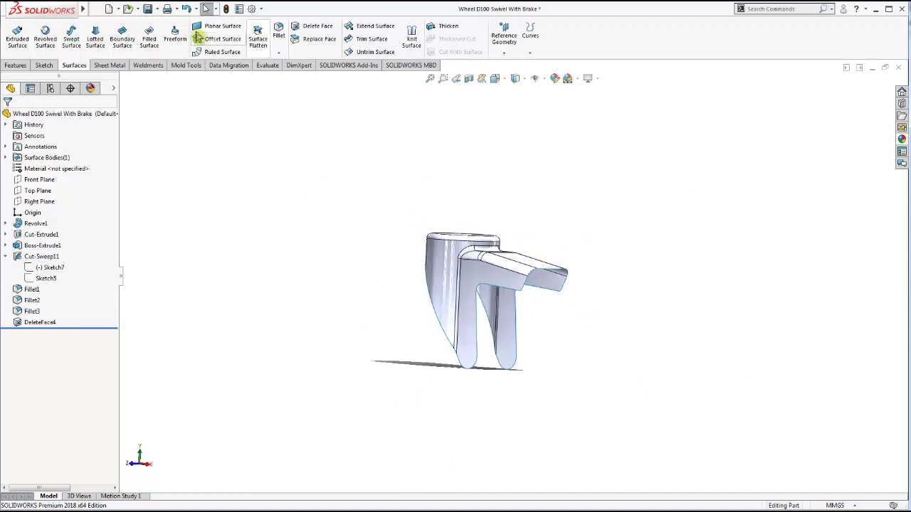
left_click(448, 29)
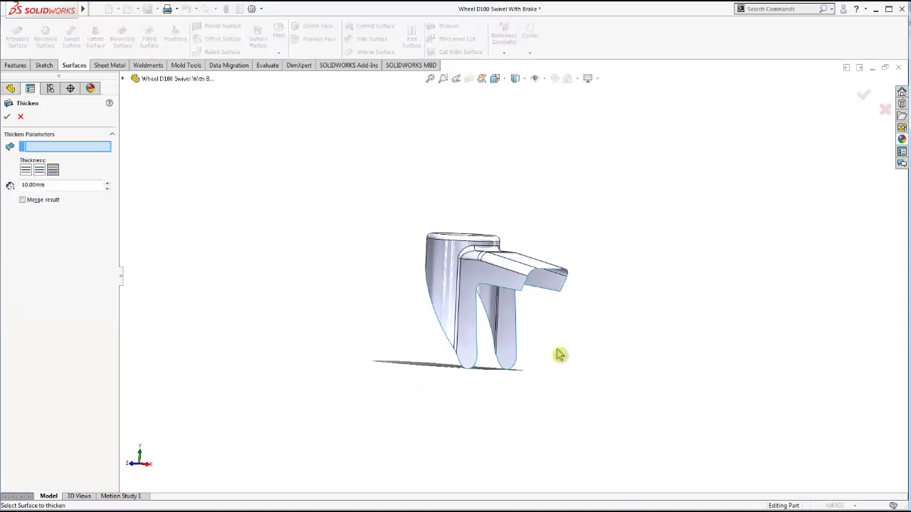
scroll(490, 325, "down", 4)
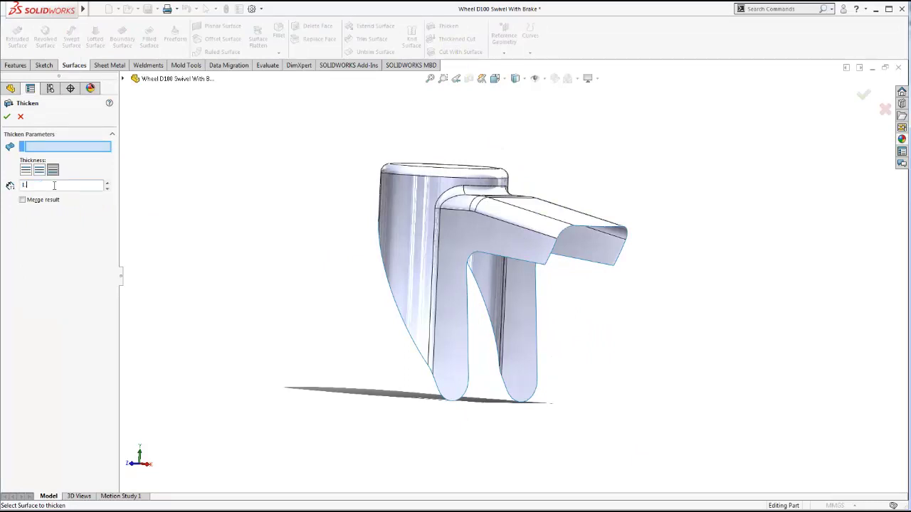
- Thicken the DeleteFace4 shell surface by 1.25 mm with Merge result checked
middle_click_drag(324, 265, 453, 254)
left_click(413, 288)
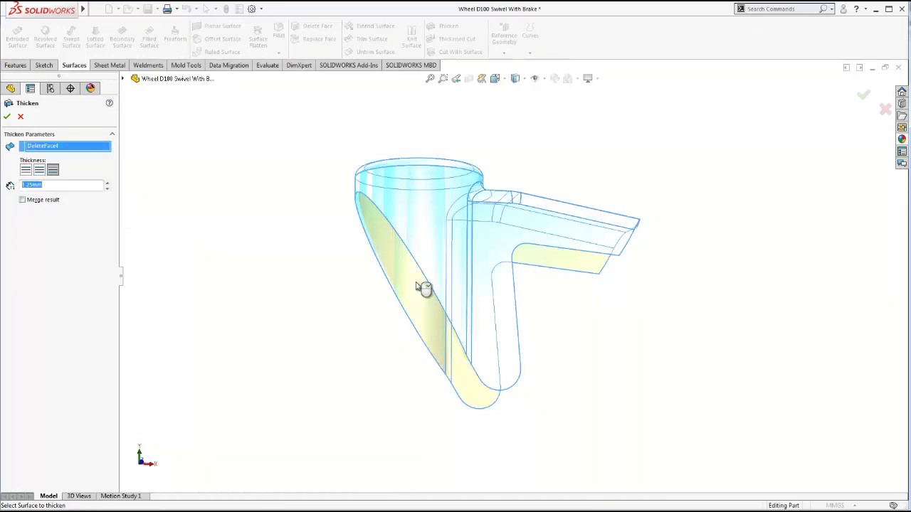
scroll(405, 244, "down", 2)
scroll(341, 199, "down", 3)
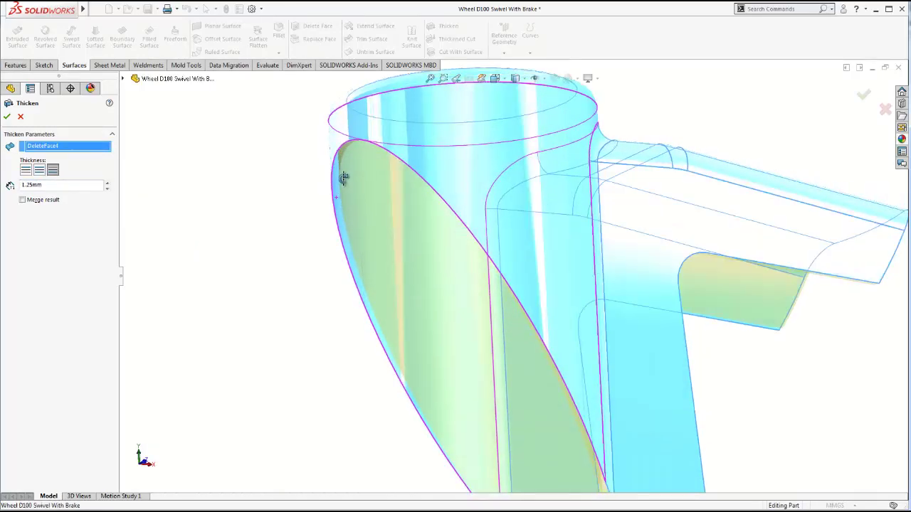
left_click(31, 202)
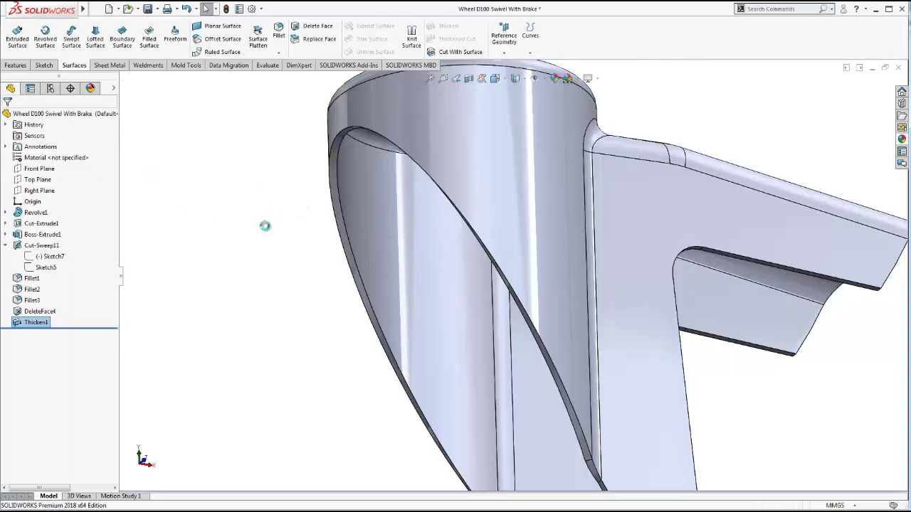
scroll(527, 278, "up", 5)
scroll(529, 280, "up", 3)
mouse_move(529, 281)
middle_mouse_down()
mouse_move(552, 365)
mouse_move(562, 341)
middle_mouse_up()
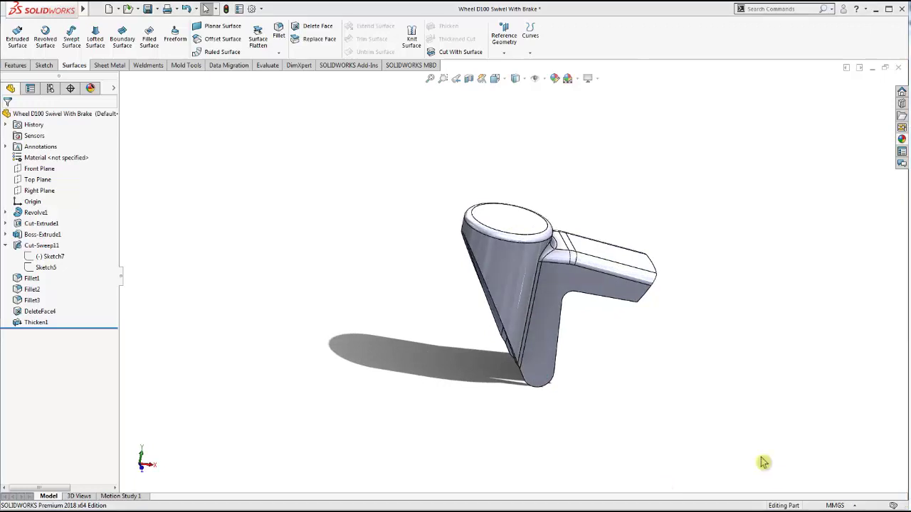
left_click(515, 218)
- Sketch a 25 mm diameter circle centred on the origin on the boss's top face
left_click(580, 183)
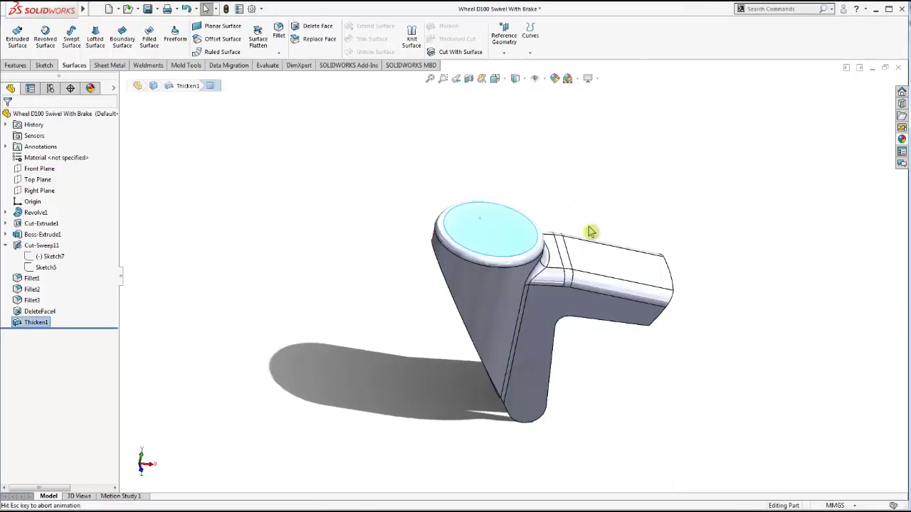
left_click(458, 257)
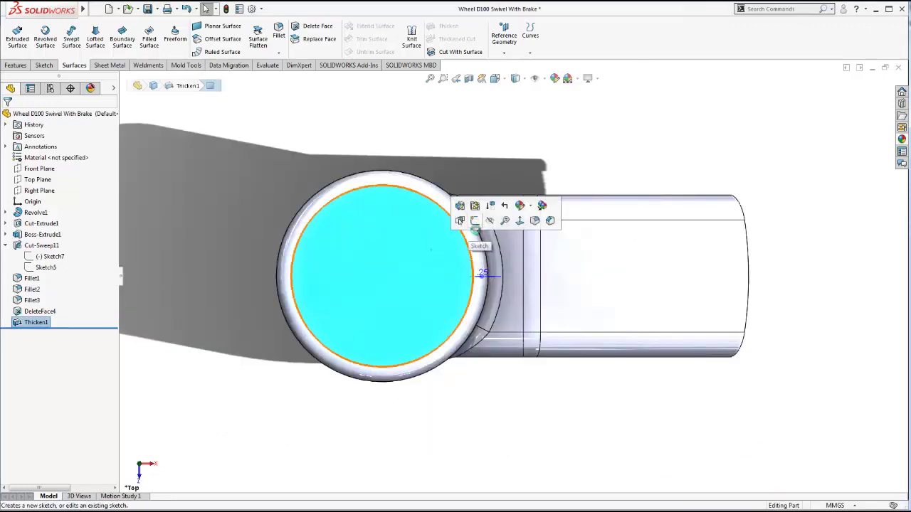
left_click(464, 222)
left_click(86, 27)
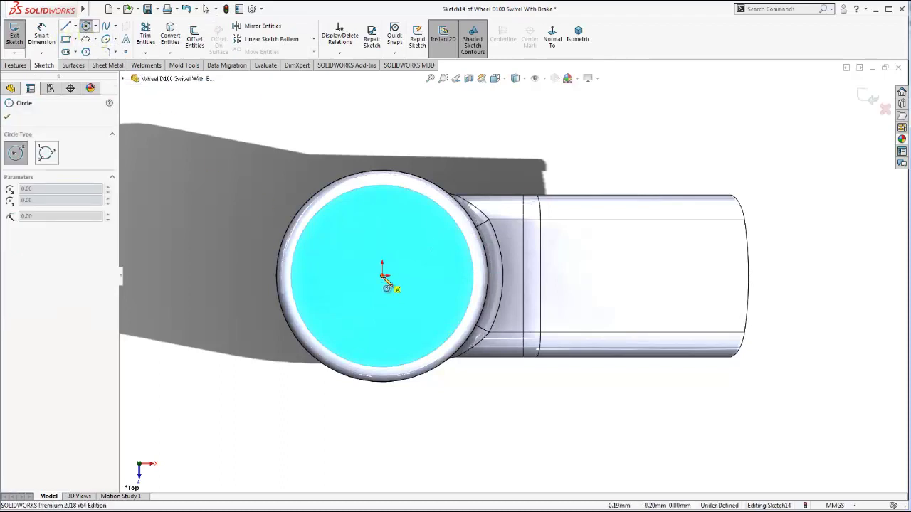
left_click(382, 276)
left_click(380, 229)
left_click(42, 34)
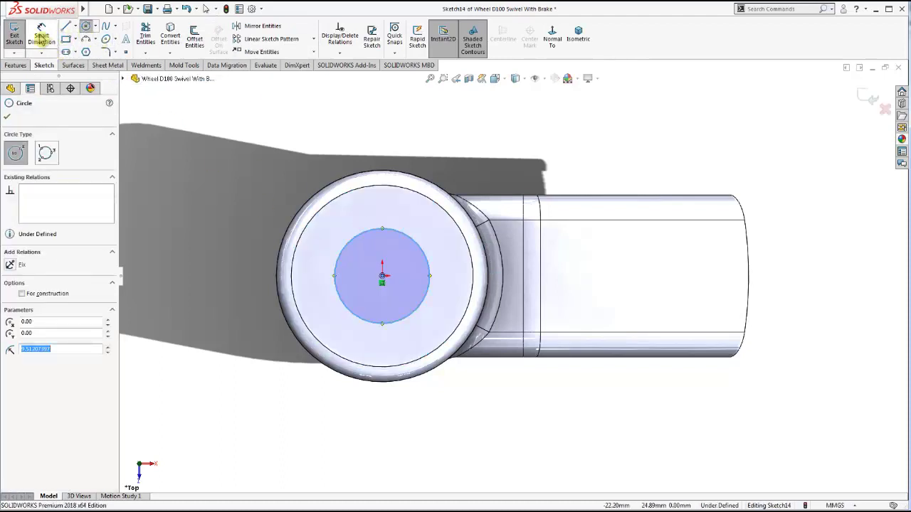
left_click(341, 255)
left_click(239, 260)
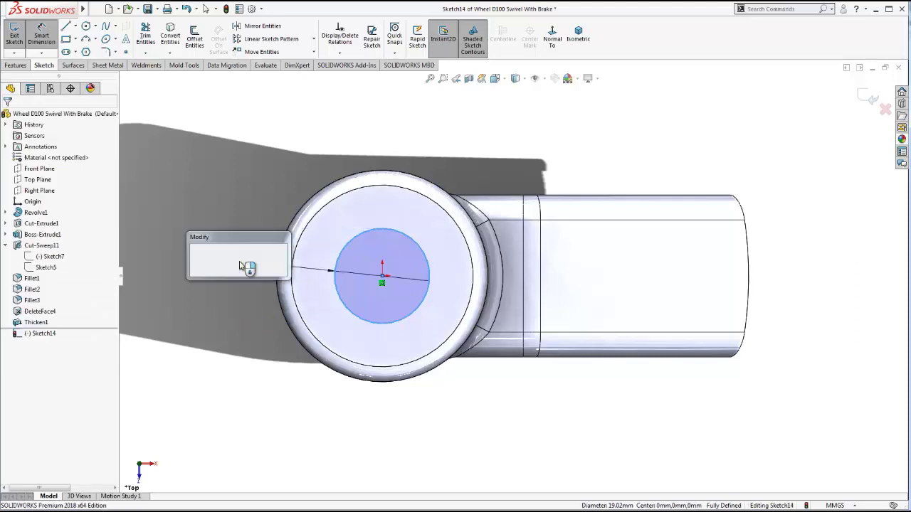
type("25")
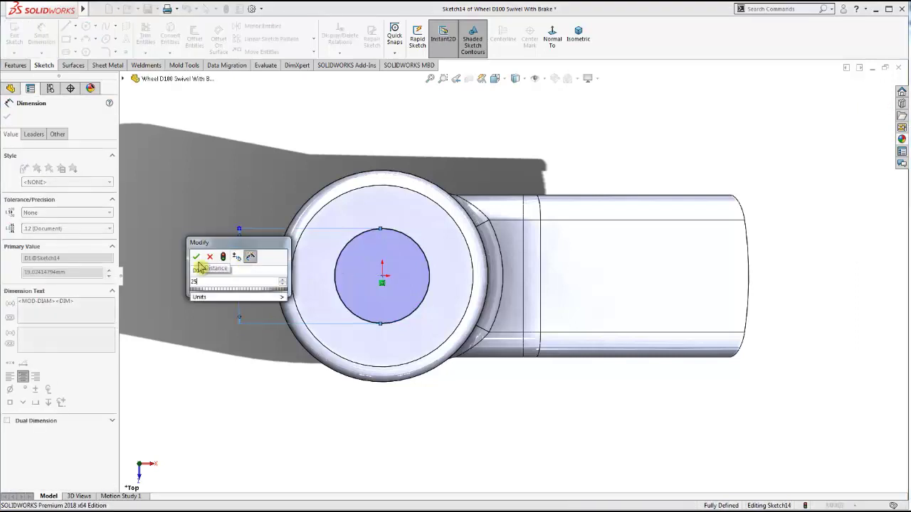
key("Return")
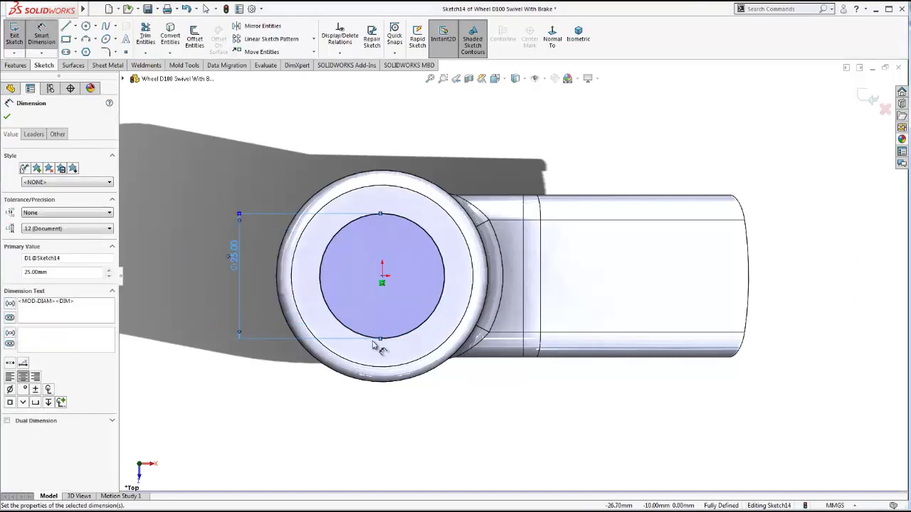
key("Escape")
- Extruded-cut the 25 mm circle Through All to form Cut-Extrude2
left_click(578, 35)
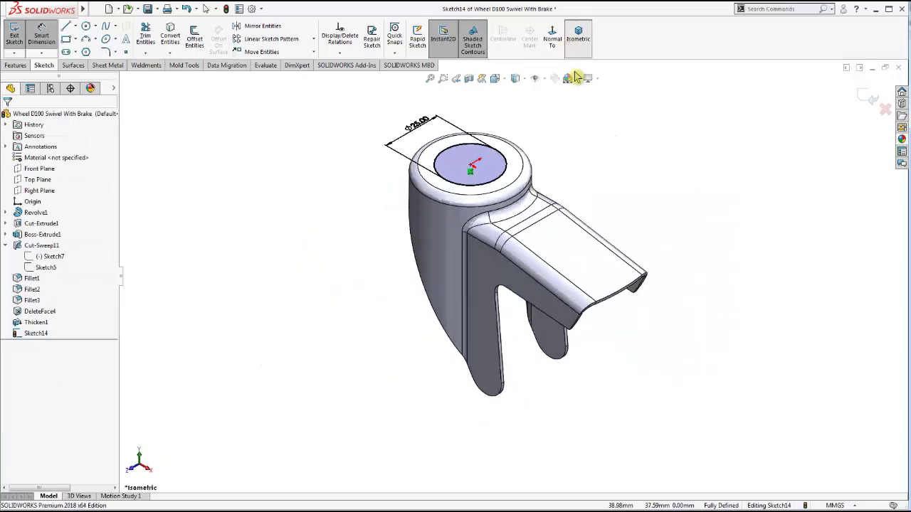
left_click(16, 65)
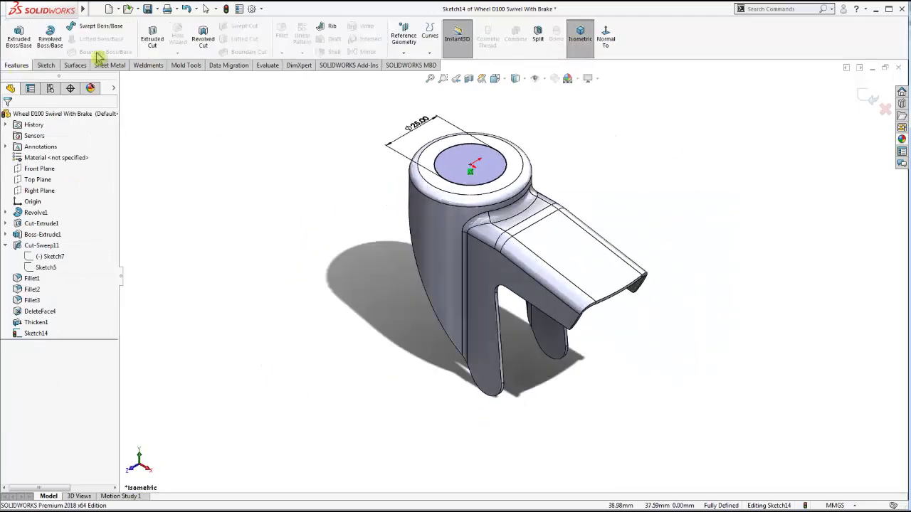
left_click(147, 41)
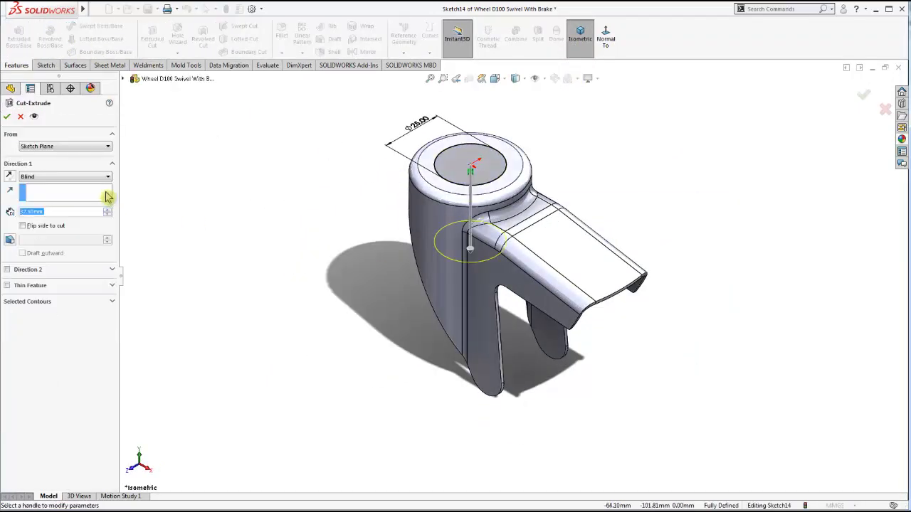
left_click(51, 179)
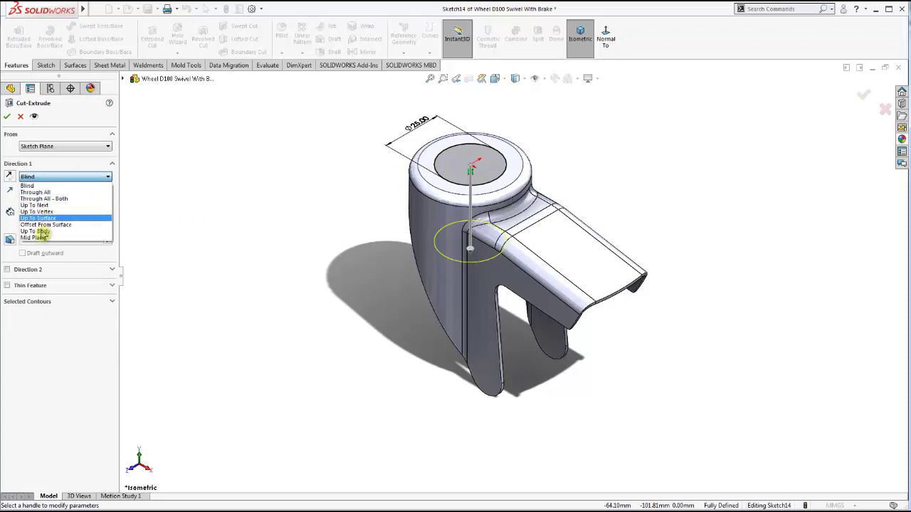
left_click(42, 194)
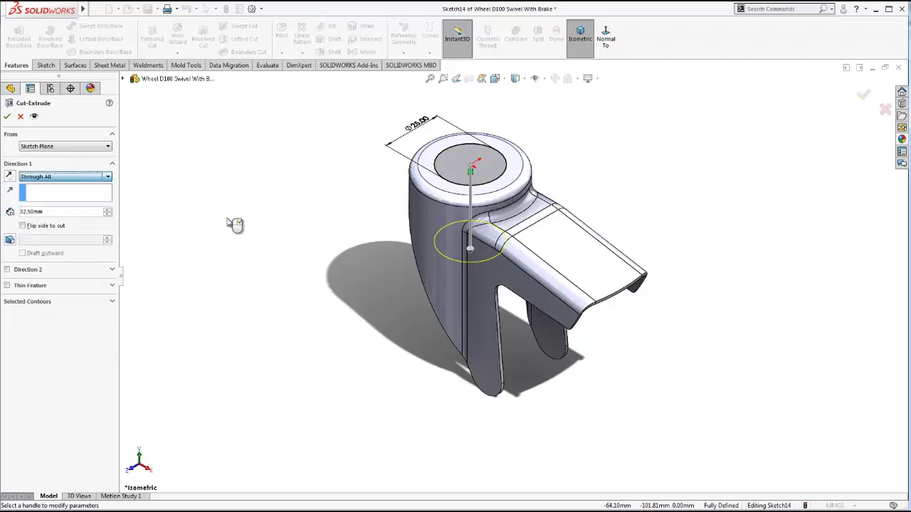
left_click(8, 117)
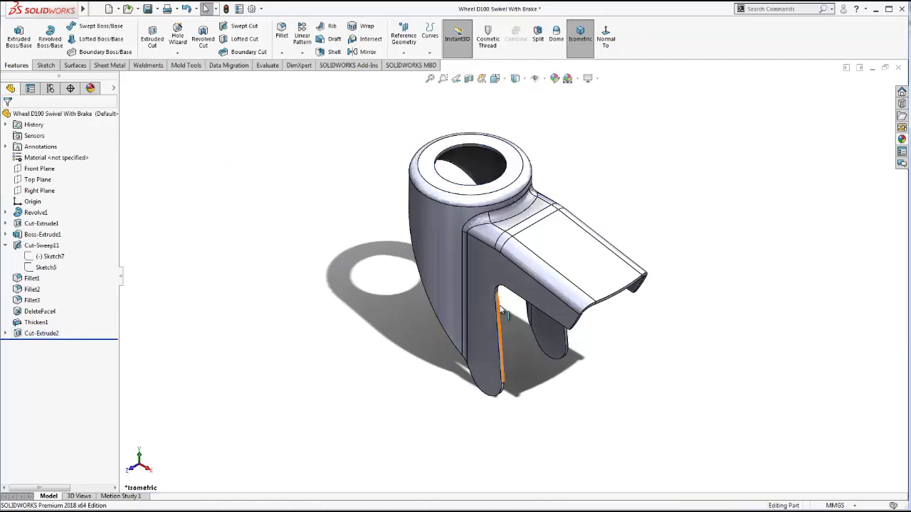
middle_click_drag(501, 311, 544, 308)
- Sketch a 6 mm diameter circle at the rounded lower end of the fork leg's side face
left_click(502, 387)
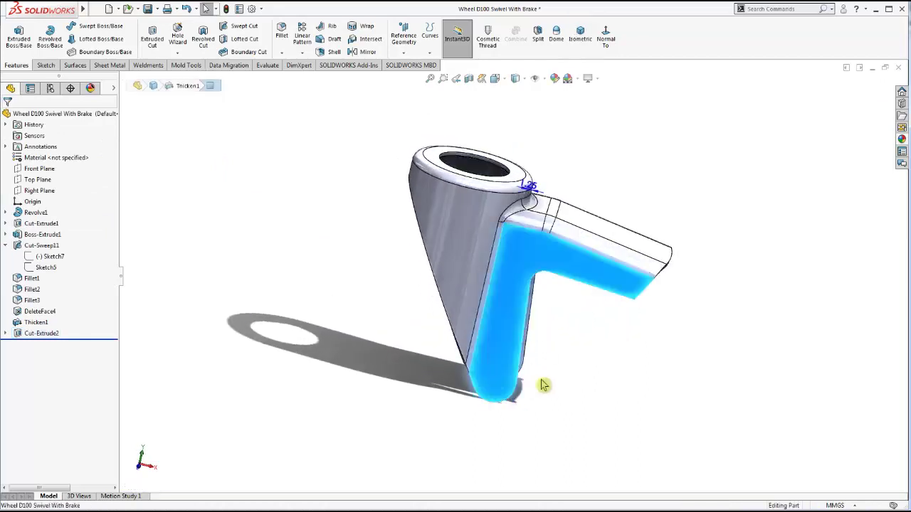
left_click(586, 369)
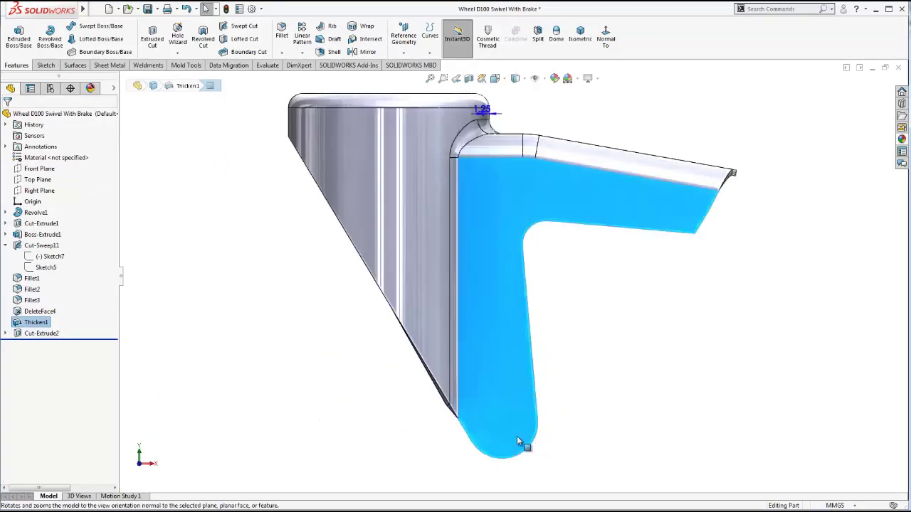
left_click(566, 409)
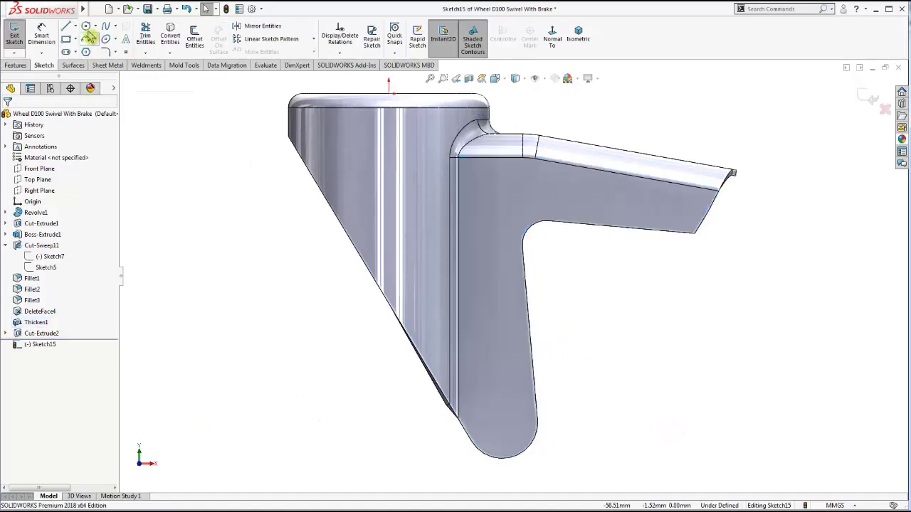
left_click(85, 25)
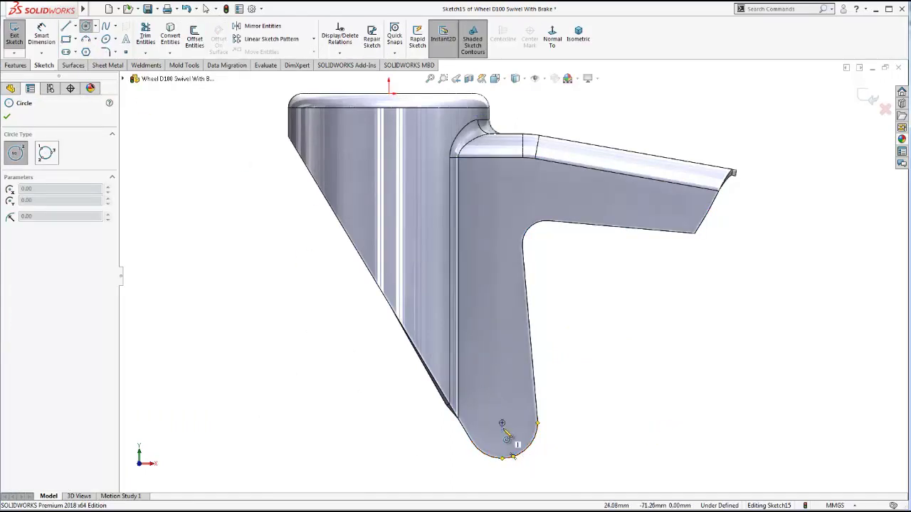
left_click(502, 424)
left_click(514, 424)
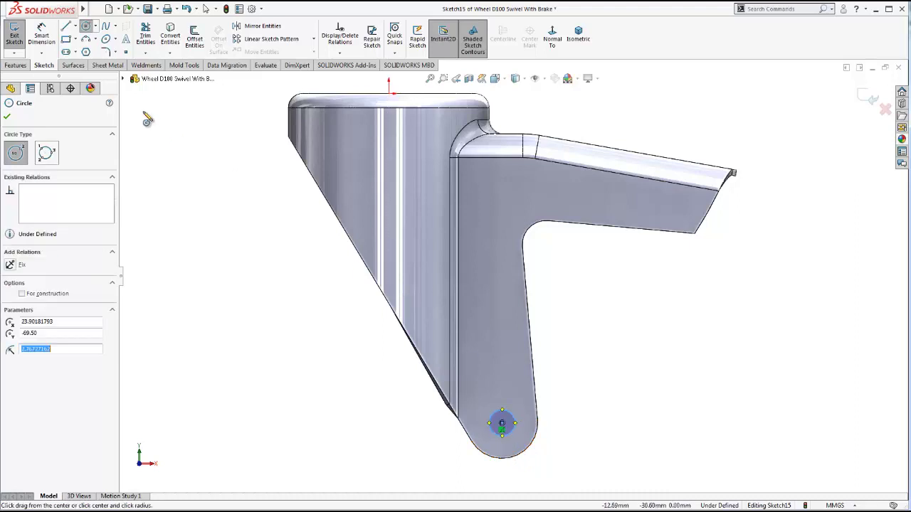
left_click(42, 36)
left_click(510, 414)
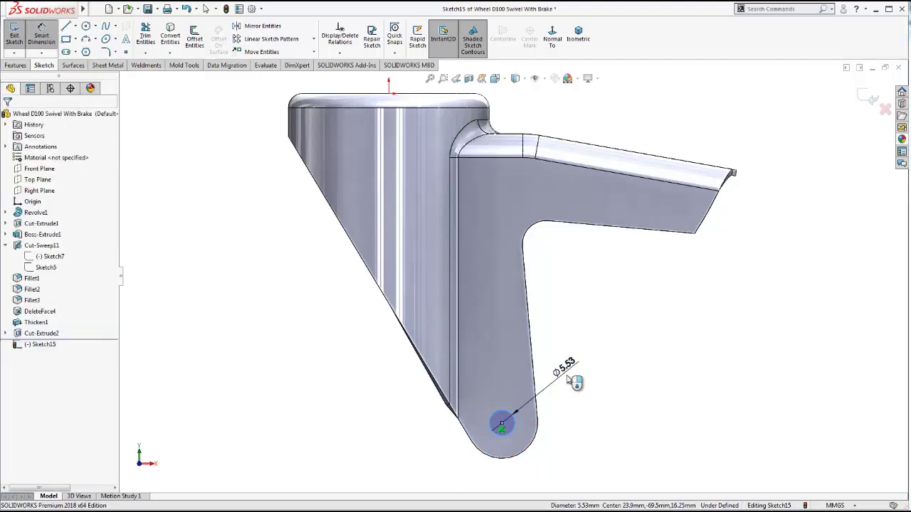
left_click(516, 369)
type("6")
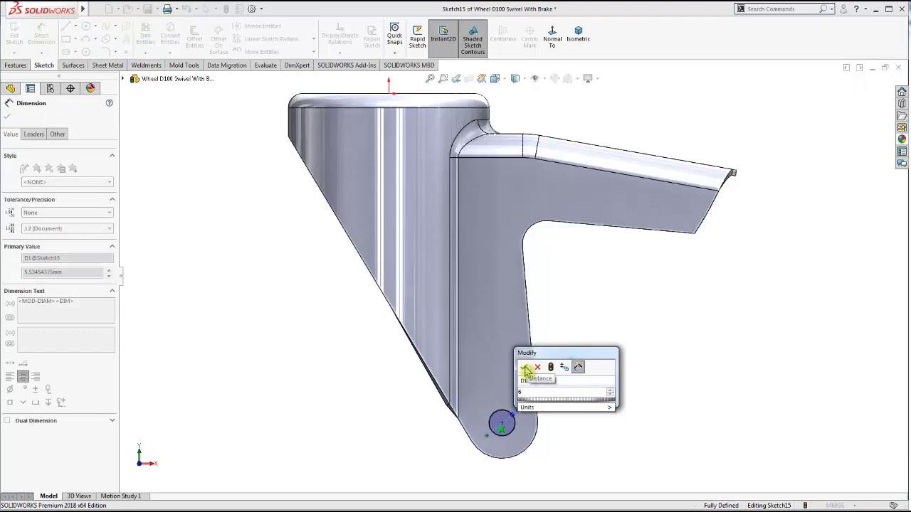
left_click(525, 368)
key("f")
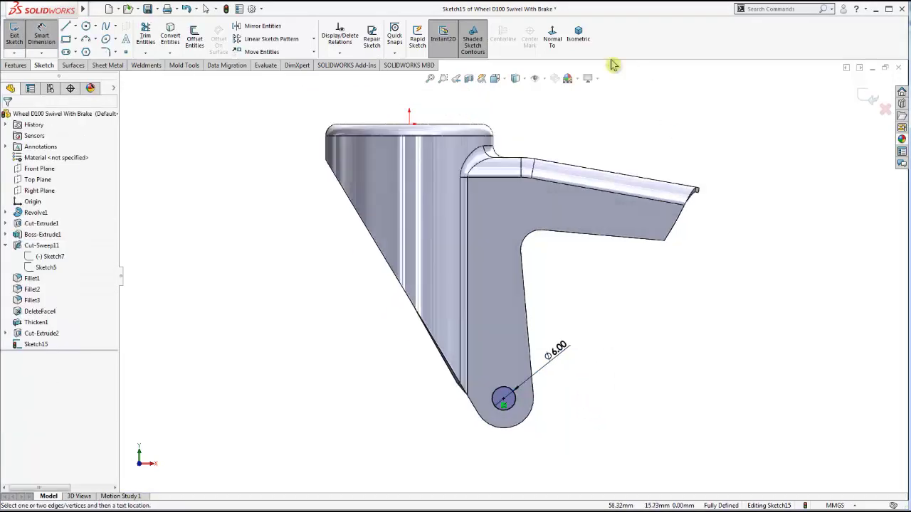
- Cut the 6 mm circle Through All across both fork legs as Cut-Extrude3
left_click(582, 39)
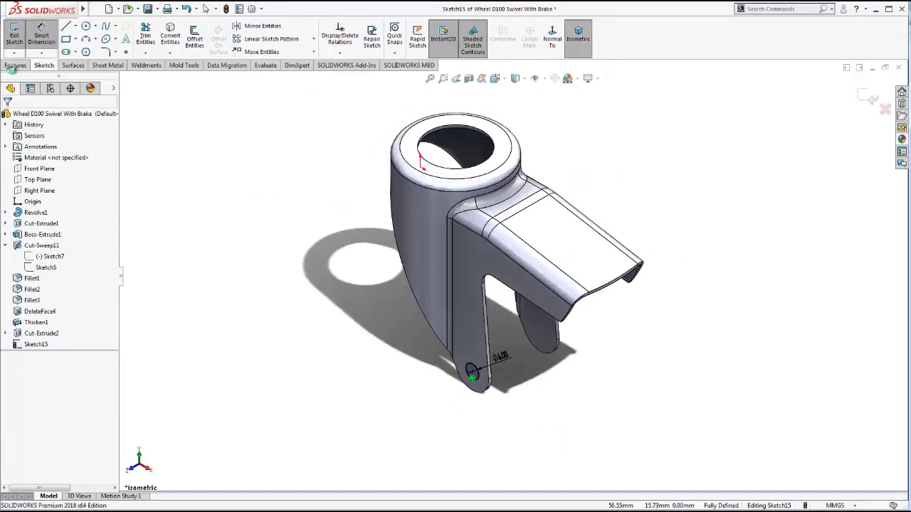
left_click(16, 65)
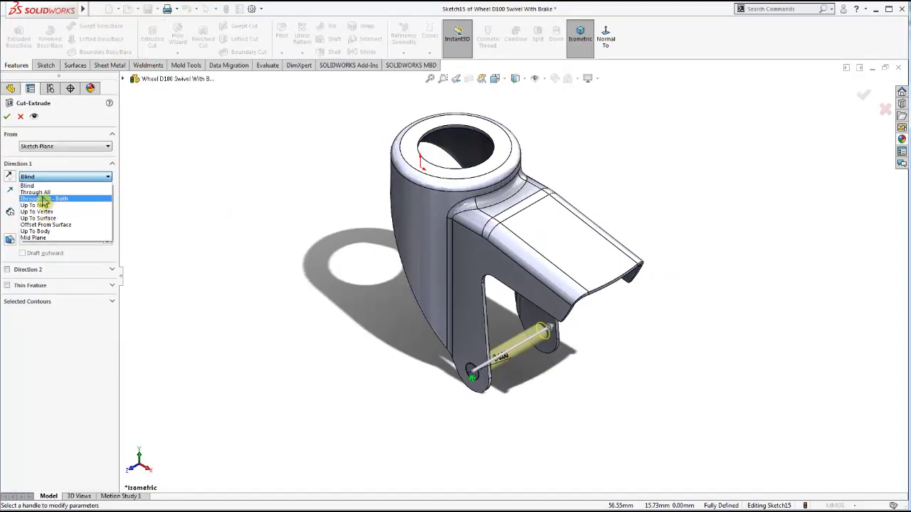
left_click(35, 192)
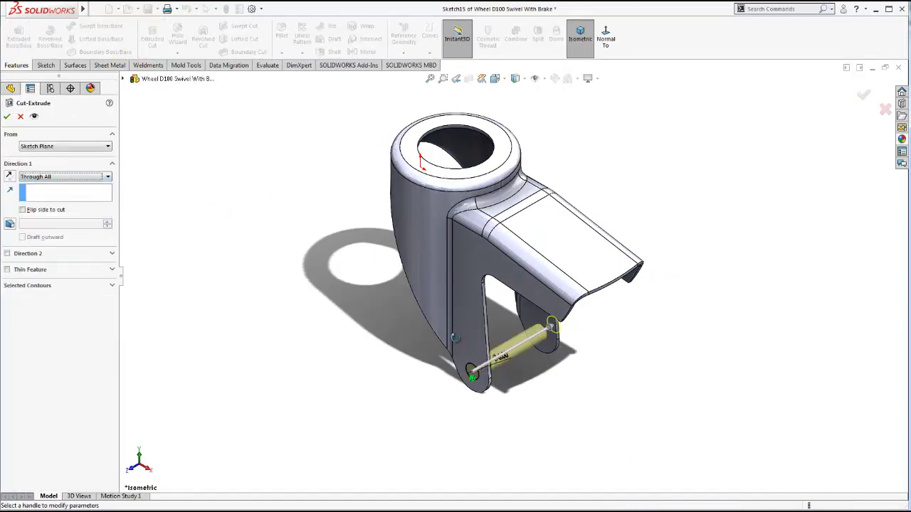
middle_click_drag(454, 338, 429, 347)
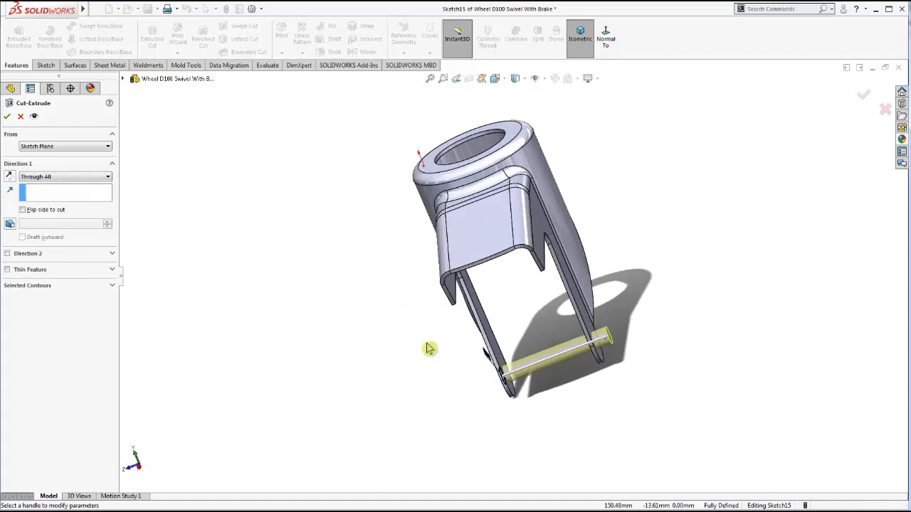
left_click(7, 118)
mouse_move(642, 252)
middle_mouse_down()
mouse_move(605, 282)
mouse_move(626, 178)
middle_mouse_up()
left_click(580, 34)
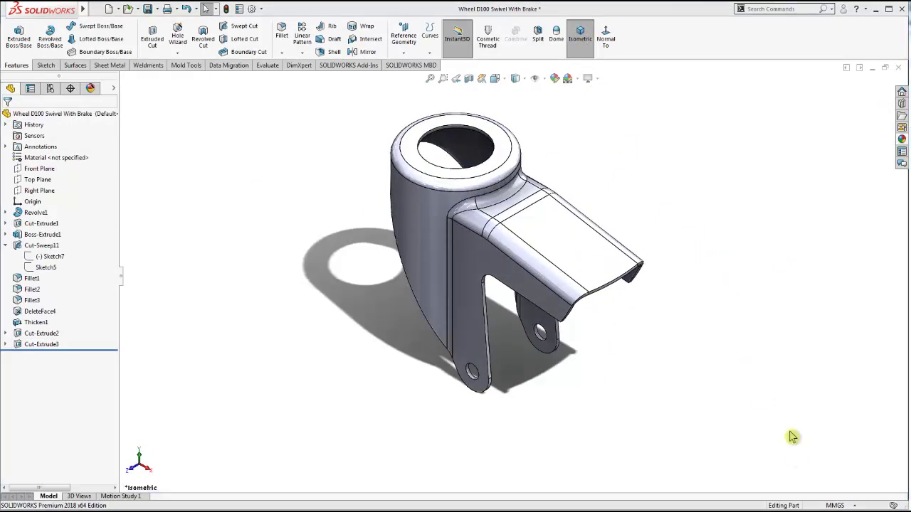
left_click(589, 273)
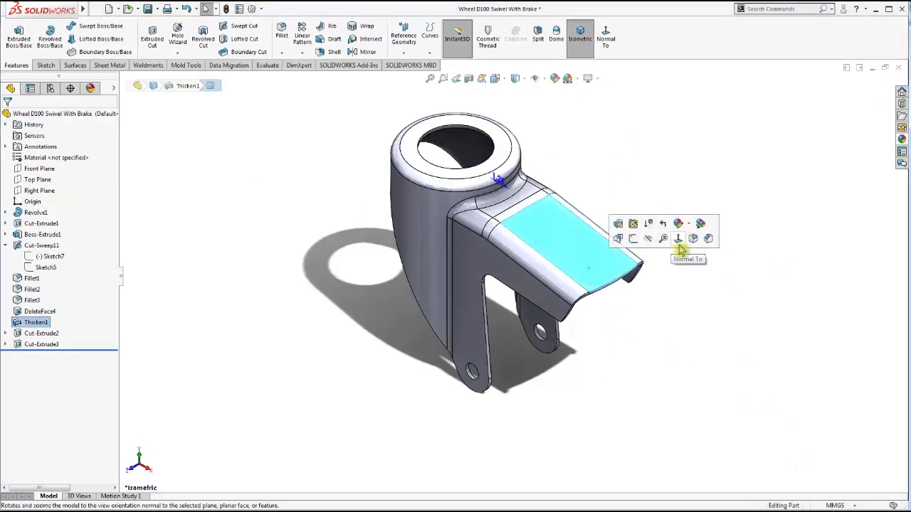
- On the arm's top face, sketch a centerline from the hole centre and a center rectangle on it
left_click(677, 248)
right_click(626, 279)
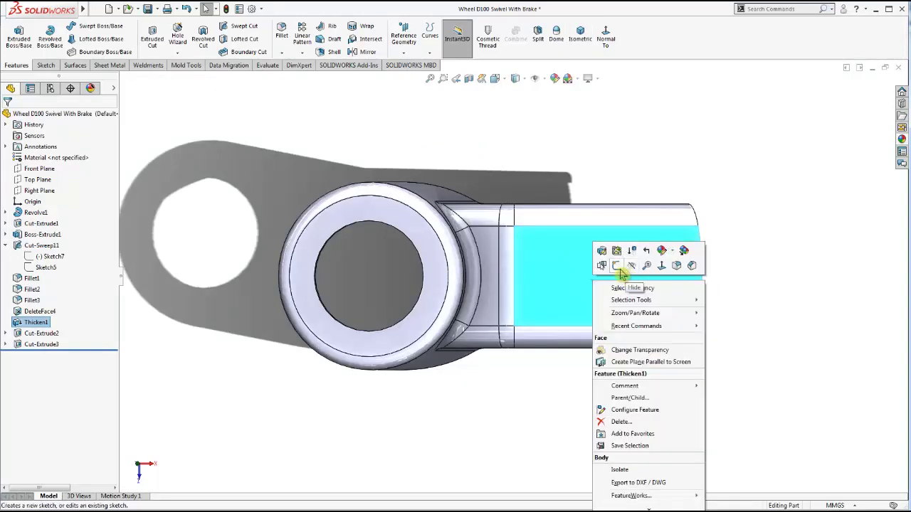
left_click(619, 275)
left_click(76, 26)
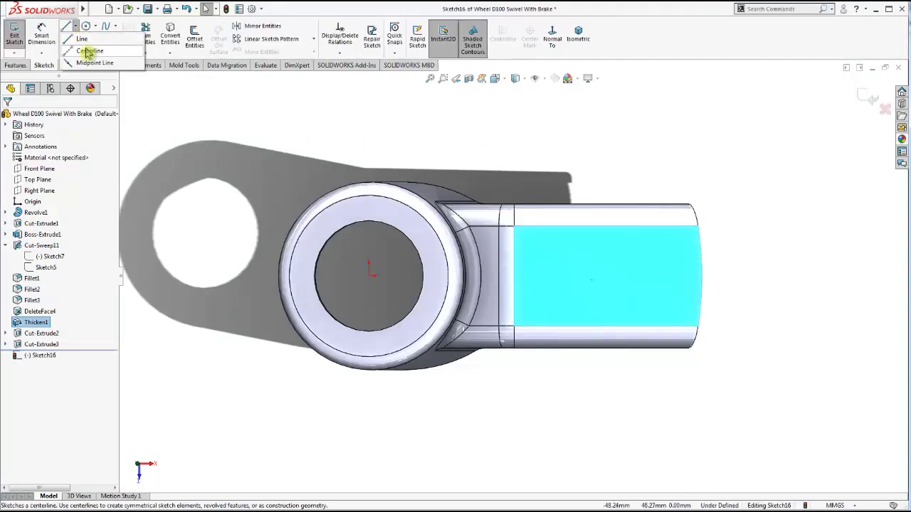
left_click(89, 54)
left_click(370, 277)
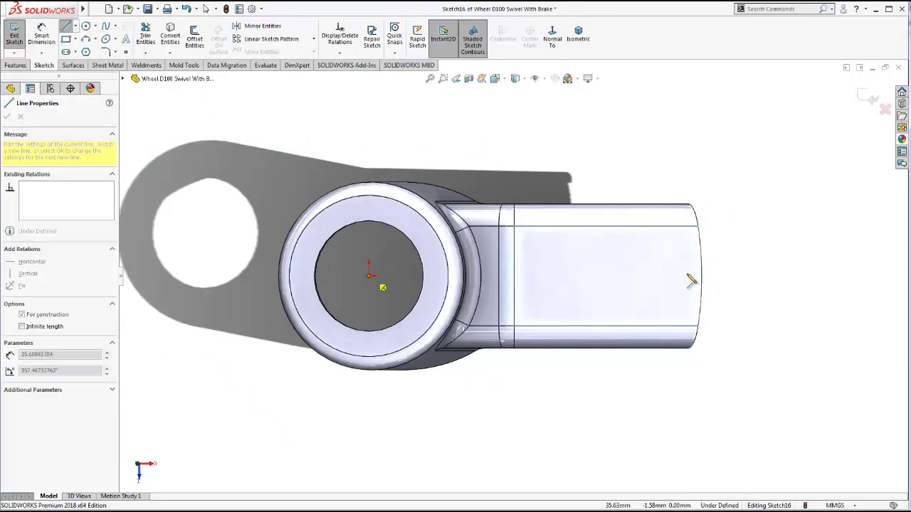
left_click(708, 276)
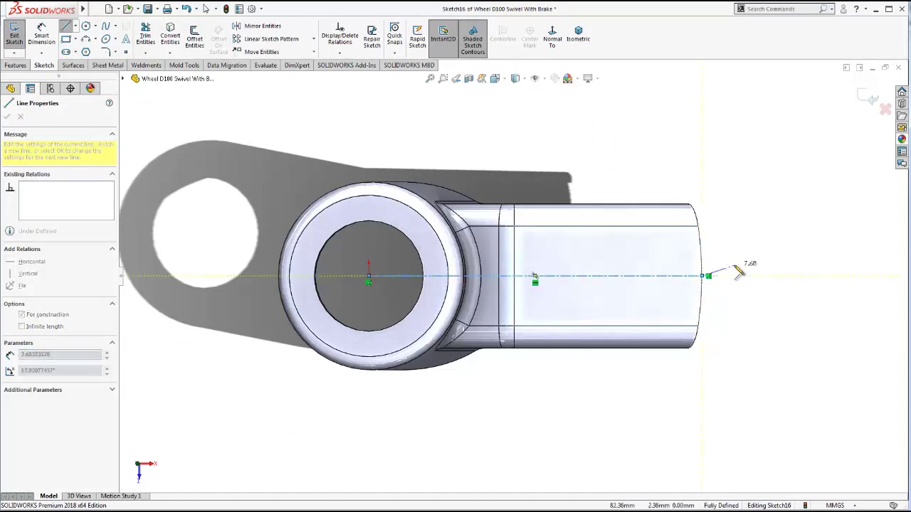
key("Escape")
left_click(74, 40)
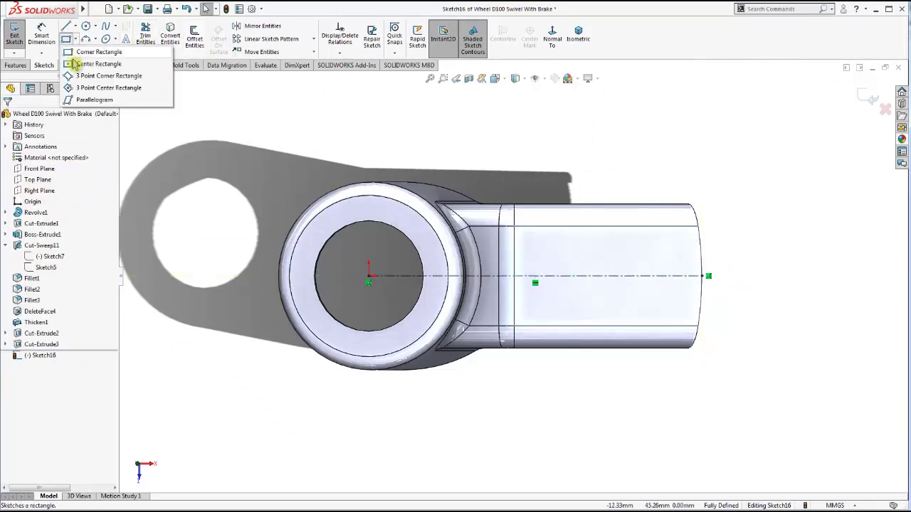
left_click(79, 65)
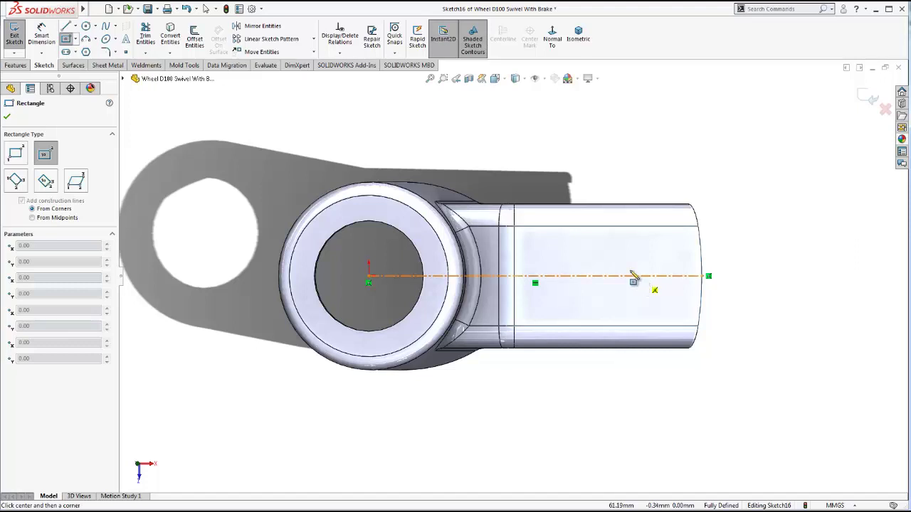
left_click(640, 276)
left_click(596, 246)
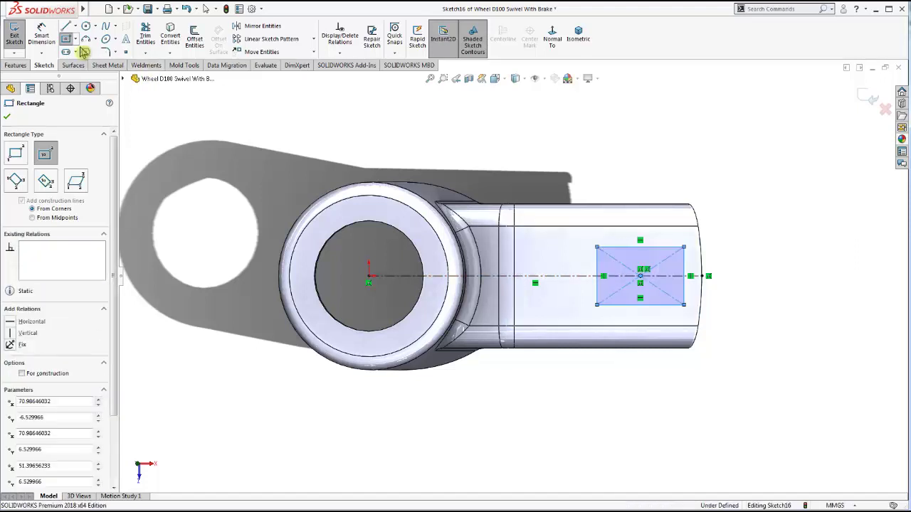
- Dimension the rectangle 17 mm wide and 15 mm high
left_click(41, 37)
left_click(627, 249)
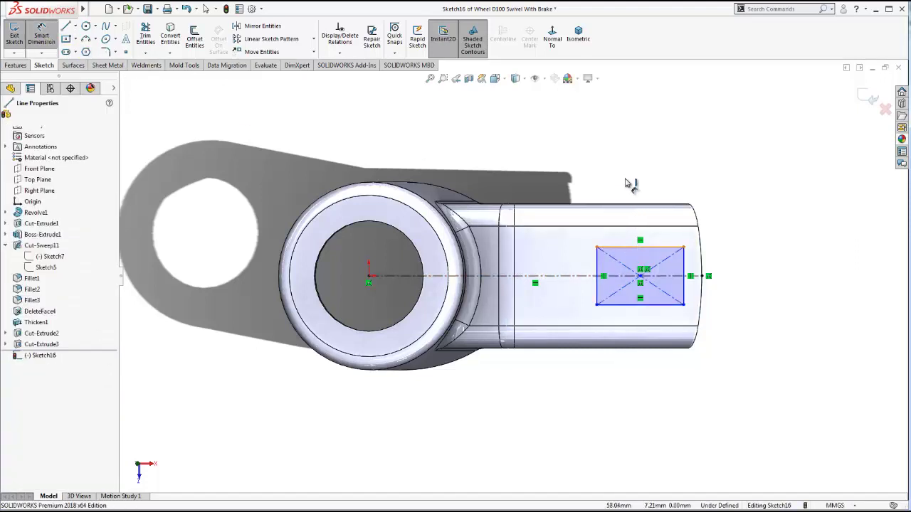
left_click(628, 182)
type("17")
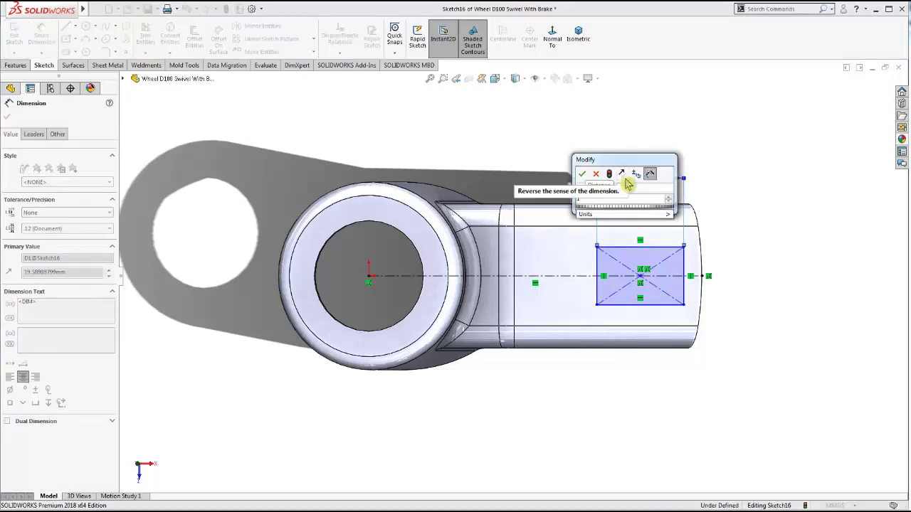
left_click(582, 174)
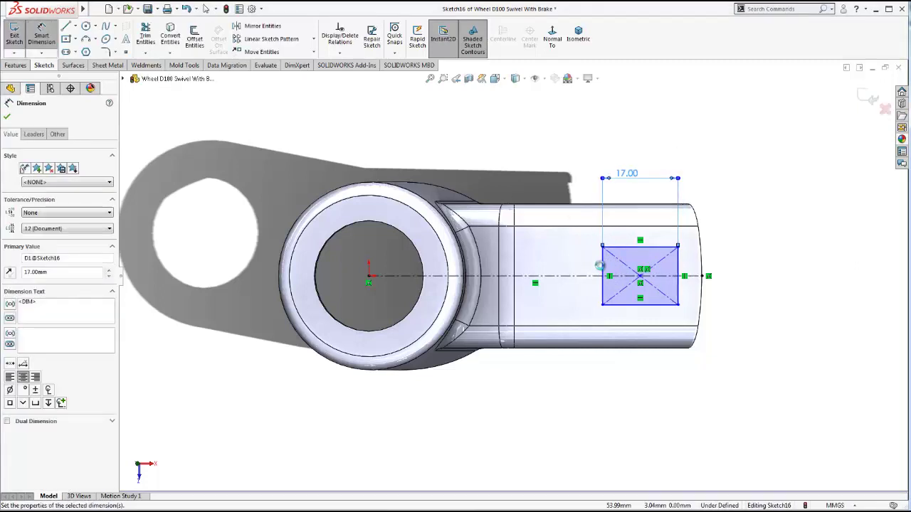
left_click(602, 277)
left_click(579, 274)
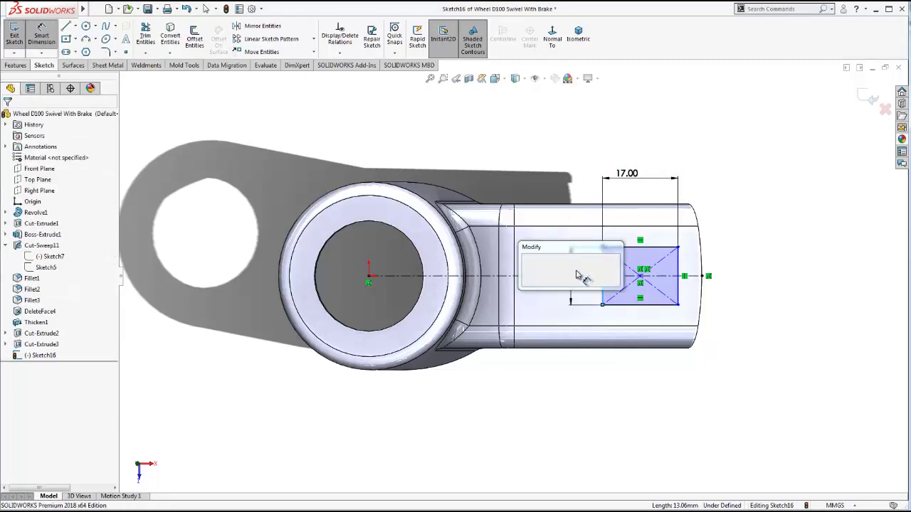
type("15")
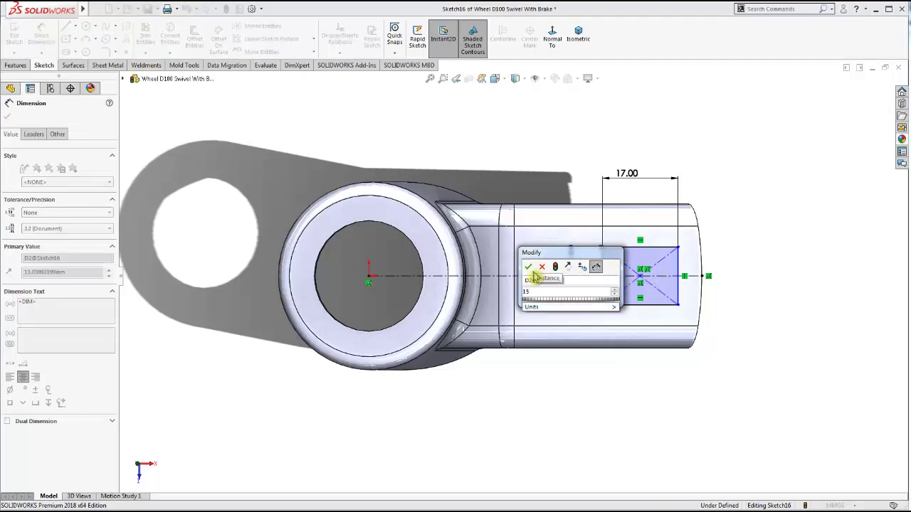
left_click(528, 266)
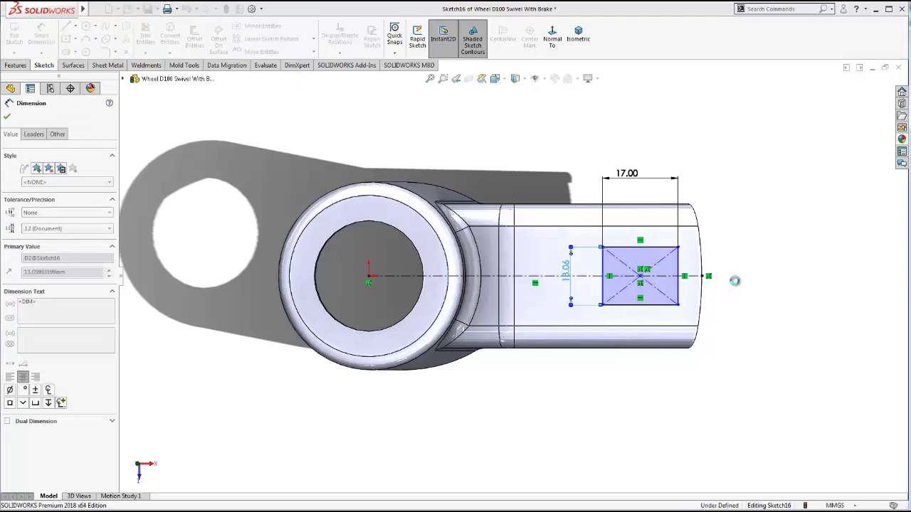
- Dimension the rectangle's right edge 3 mm from the arm's end
left_click(679, 277)
left_click(708, 276)
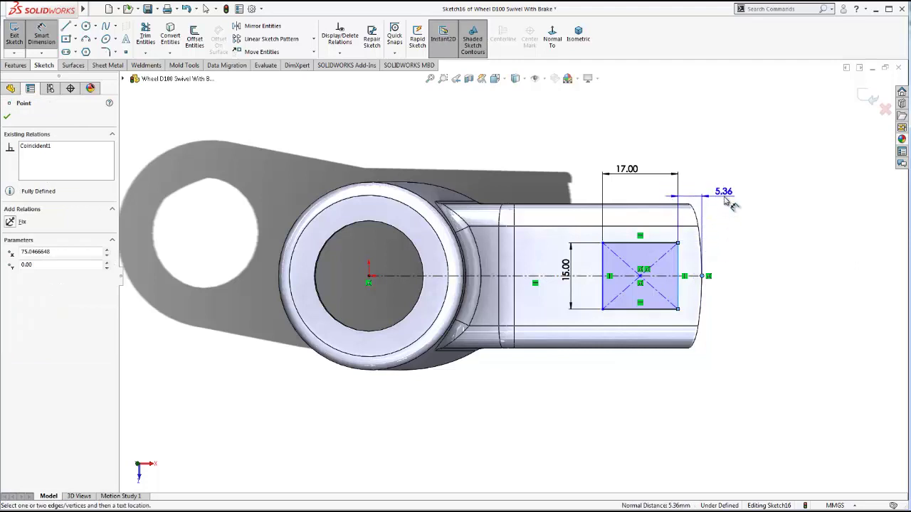
left_click(729, 201)
left_click(681, 198)
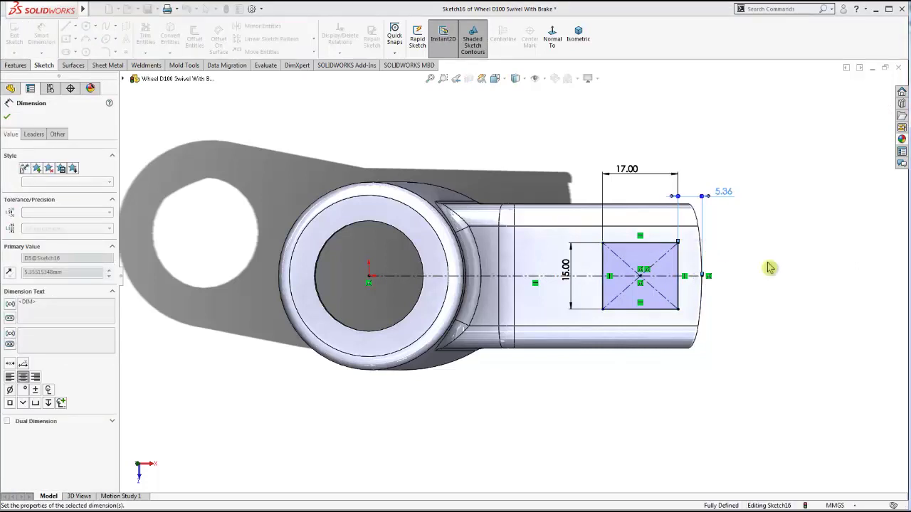
type("3")
left_click(793, 320)
middle_click_drag(683, 329, 662, 264)
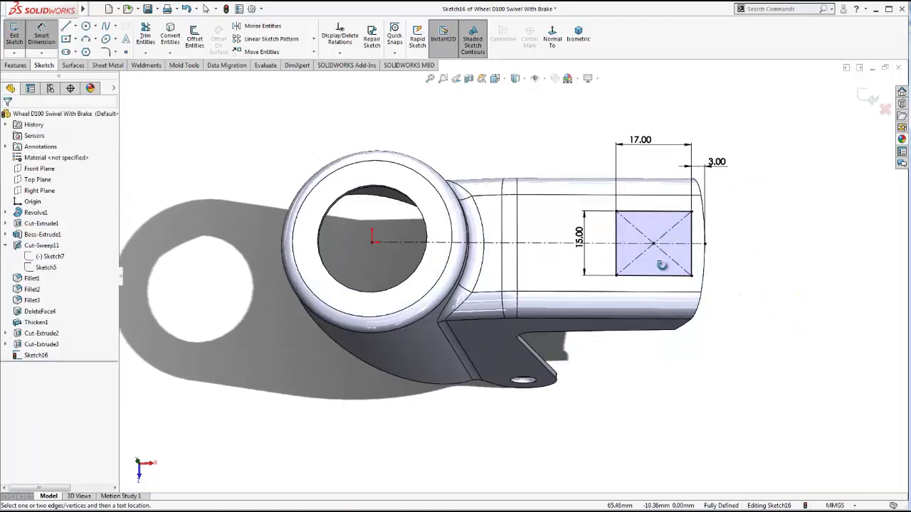
left_click(17, 65)
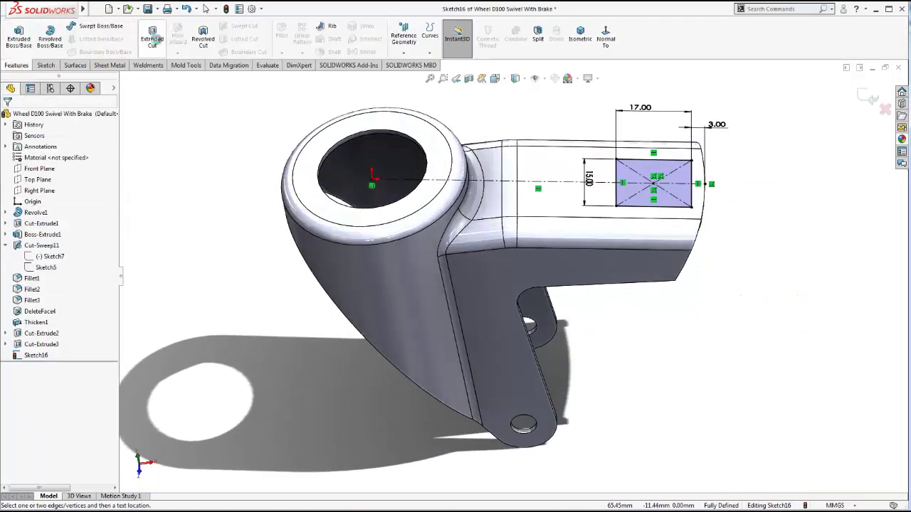
- Extruded-cut the 17 × 15 rectangle blind 32.50 mm into the arm as Cut-Extrude4
left_click(153, 39)
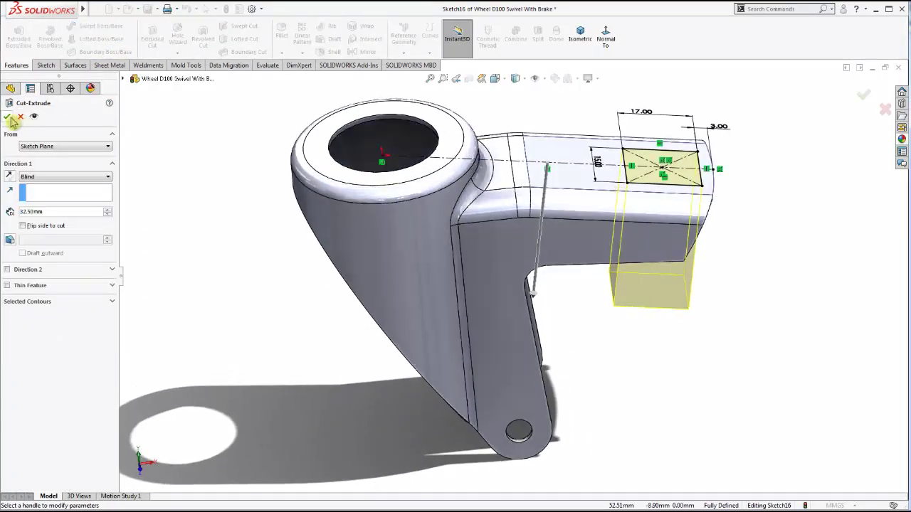
left_click(8, 117)
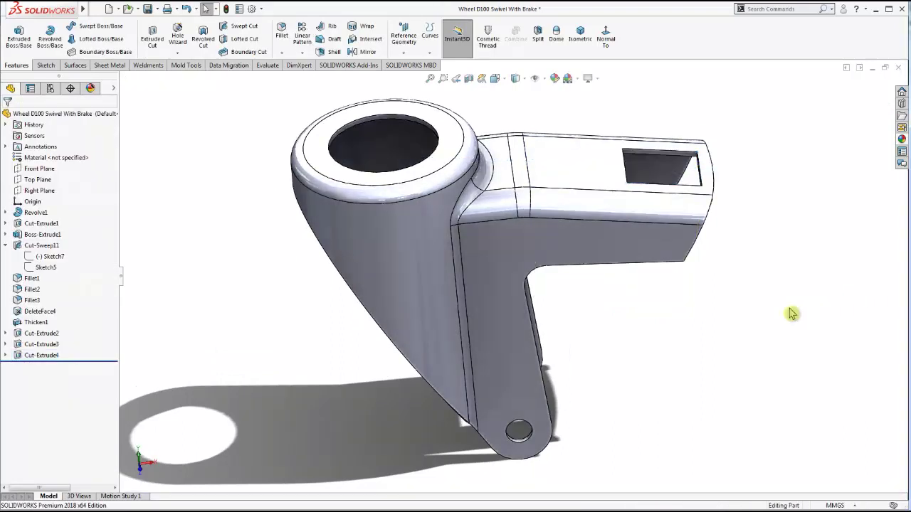
scroll(642, 277, "up", 3)
mouse_move(643, 277)
middle_mouse_down()
mouse_move(584, 260)
mouse_move(563, 286)
mouse_move(591, 294)
mouse_move(432, 197)
middle_mouse_up()
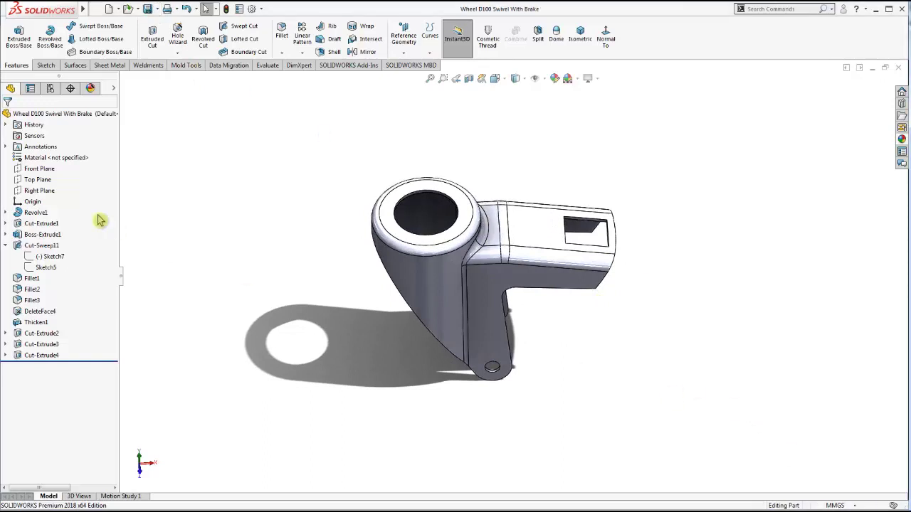
- Start a sketch on the Front Plane with a vertical centerline up from the origin
left_click(42, 168)
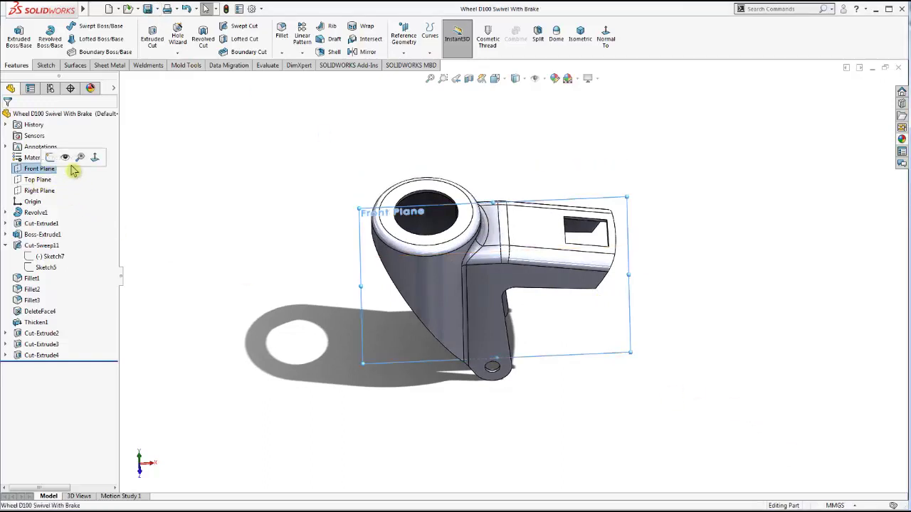
left_click(85, 162)
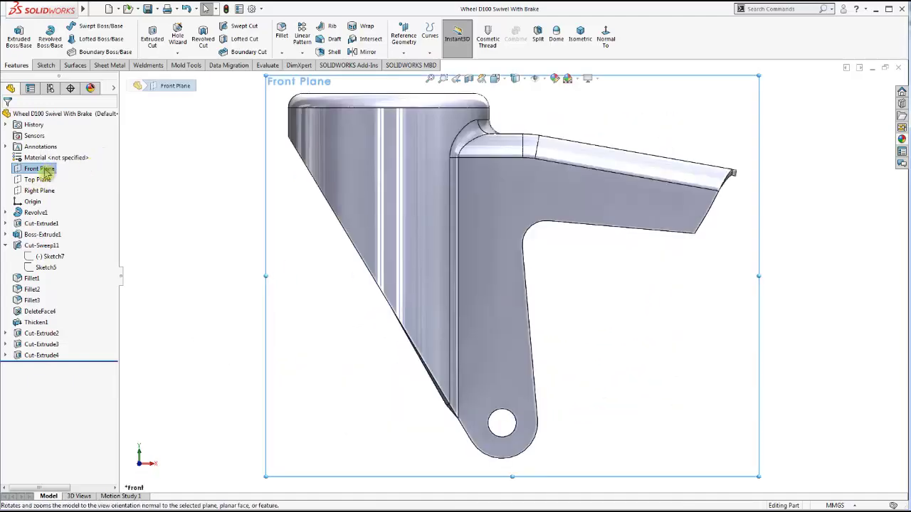
right_click(43, 169)
left_click(51, 152)
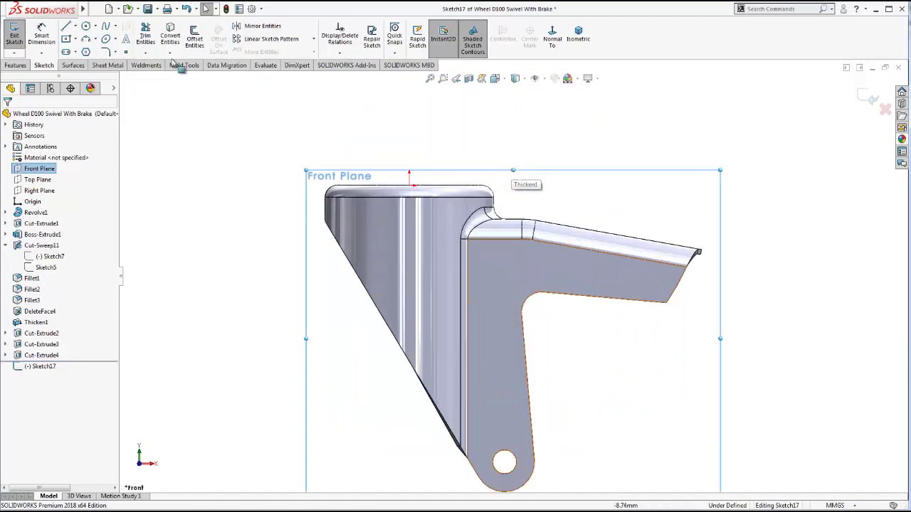
left_click(76, 28)
left_click(88, 51)
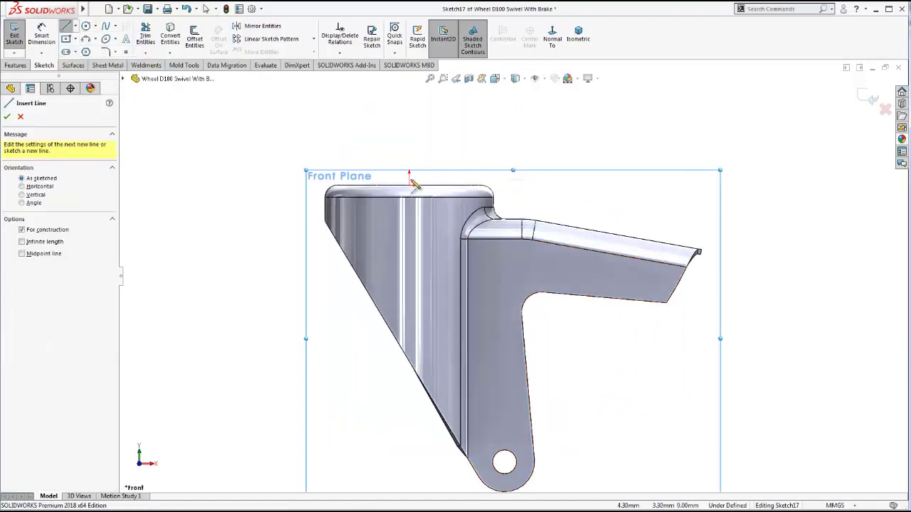
left_click(410, 185)
left_click(409, 103)
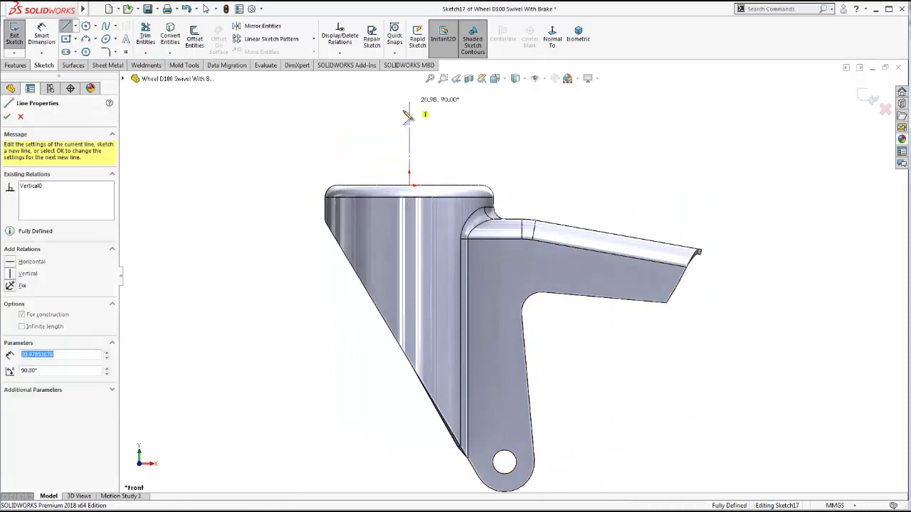
key("Escape")
- Draw a three-point arc along the cap's top edge
left_click(85, 41)
scroll(342, 188, "down", 3)
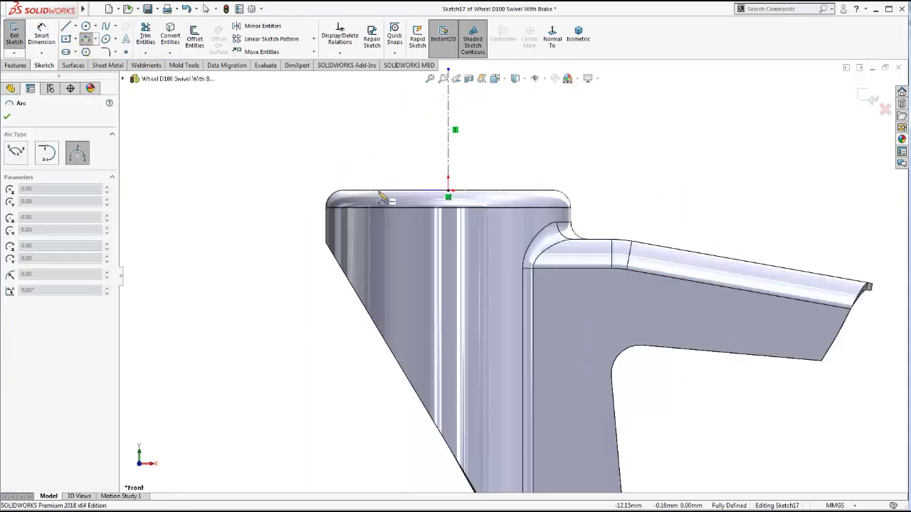
scroll(341, 188, "down", 2)
left_click(368, 222)
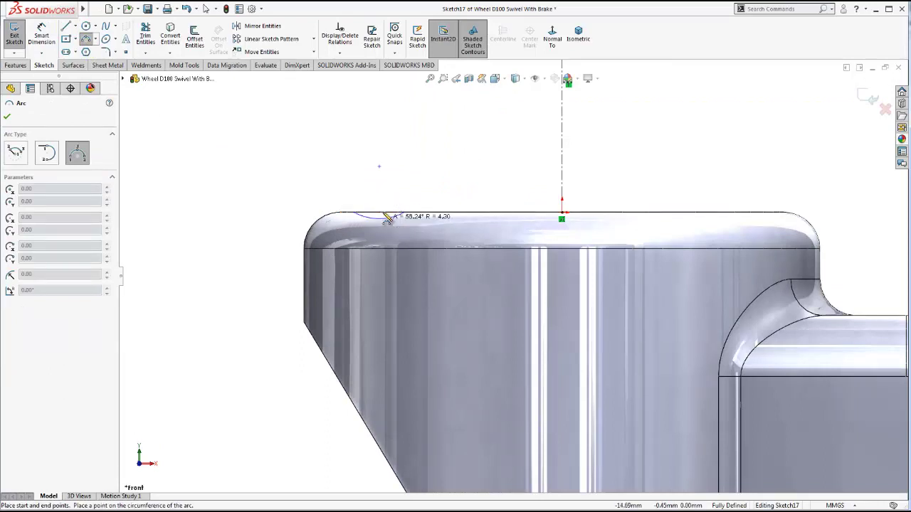
left_click(384, 223)
key("Escape")
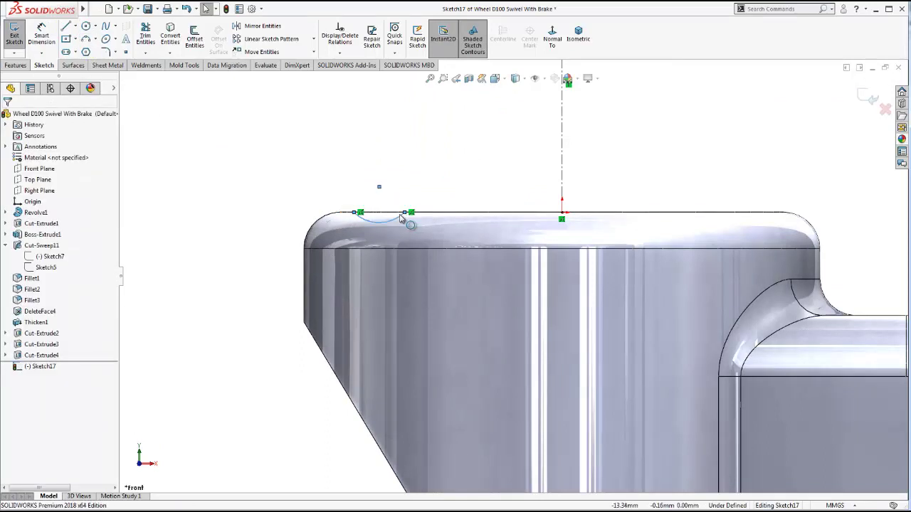
scroll(372, 200, "down", 2)
- Dimension the arc's radius as 5.5/2, giving R2.75
left_click(43, 40)
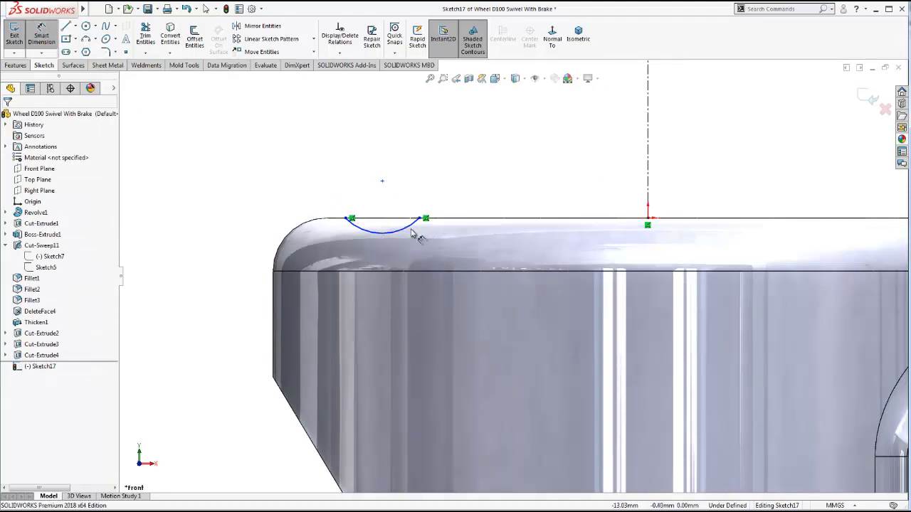
left_click(404, 232)
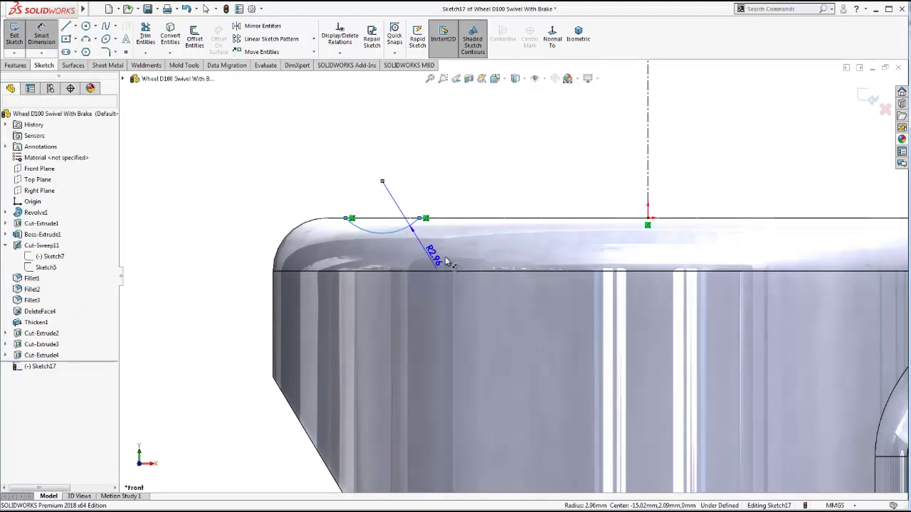
left_click(435, 265)
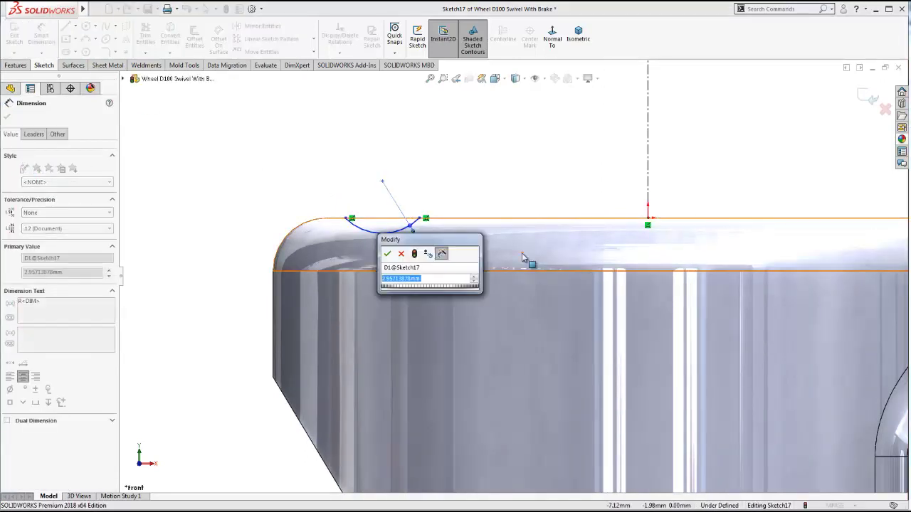
type("5.5/2")
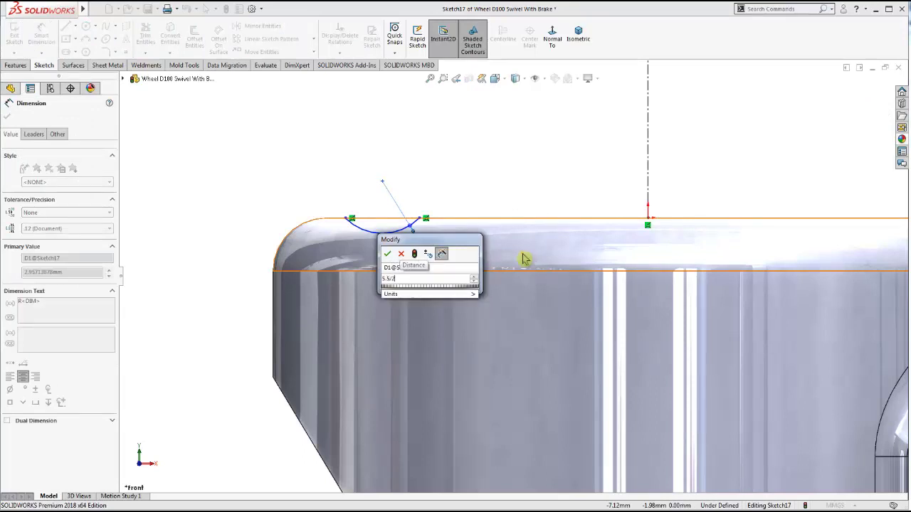
key("Return")
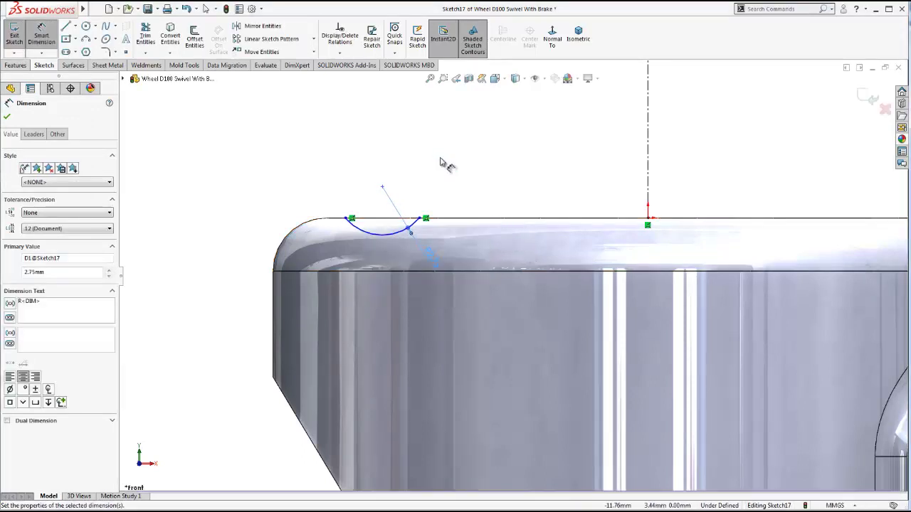
left_click(439, 162)
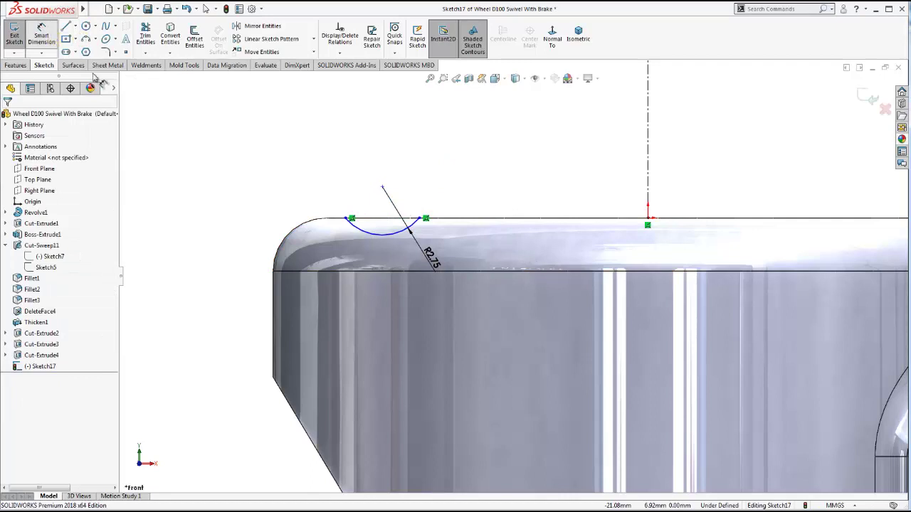
left_click(382, 187)
- Dimension the arc 15.50 mm from the centerline and 0.5 mm from the top line
left_click(647, 193)
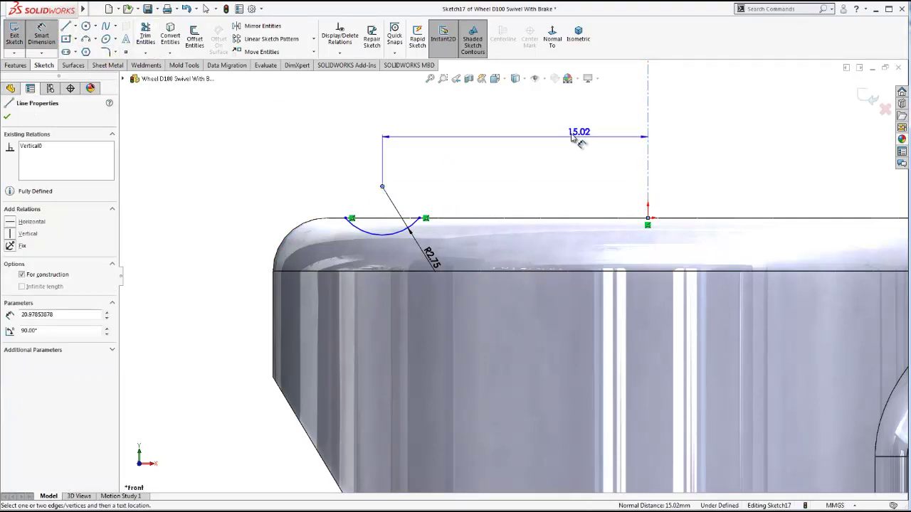
left_click(514, 135)
type("15.5")
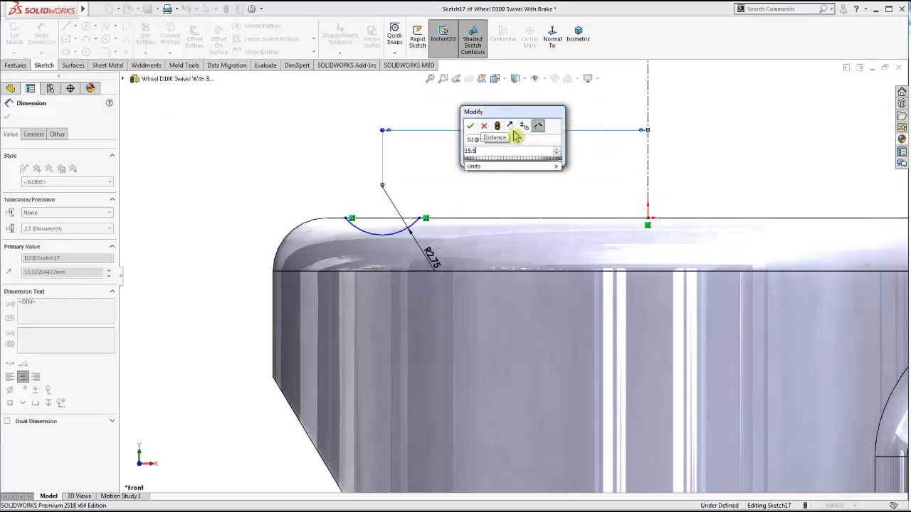
key("Return")
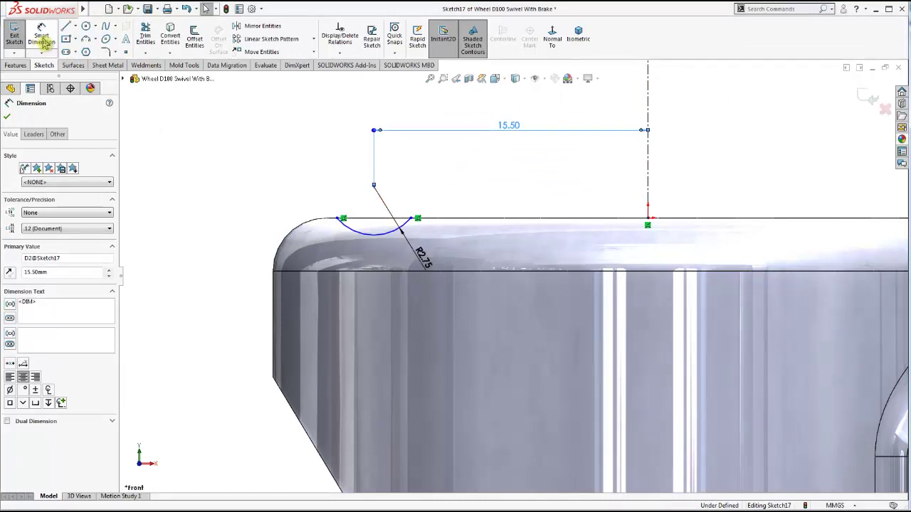
left_click(41, 41)
left_click(365, 229)
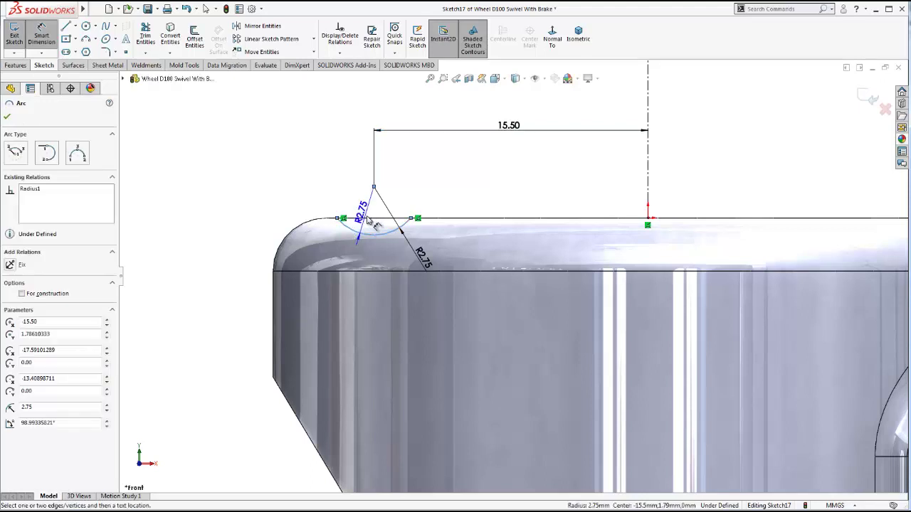
left_click(366, 218)
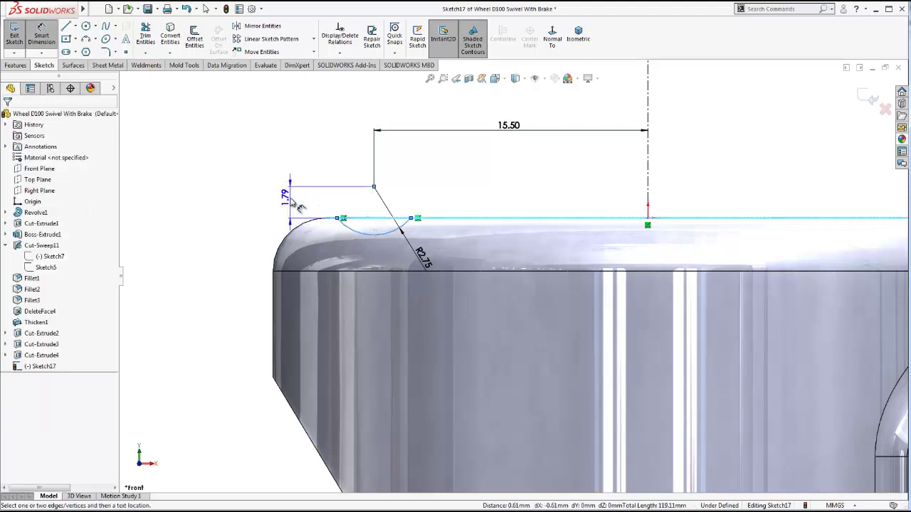
left_click(298, 206)
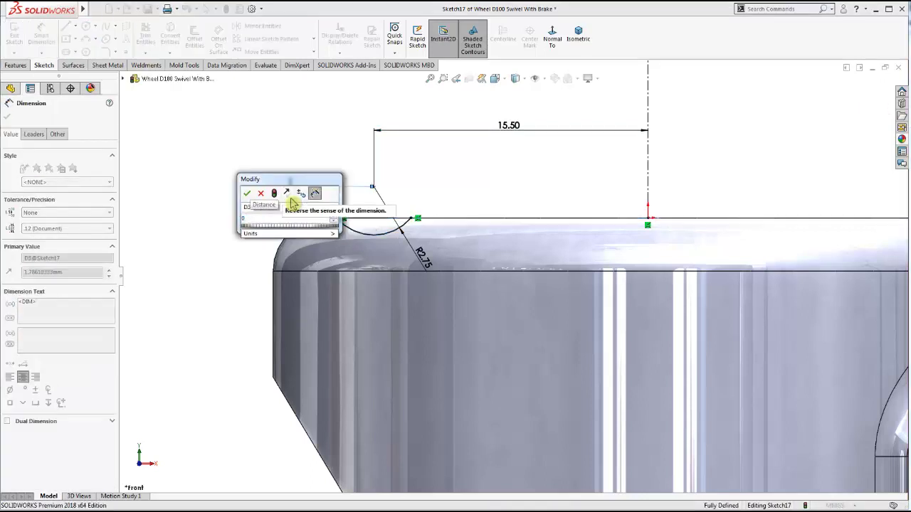
type("0.5")
key("Return")
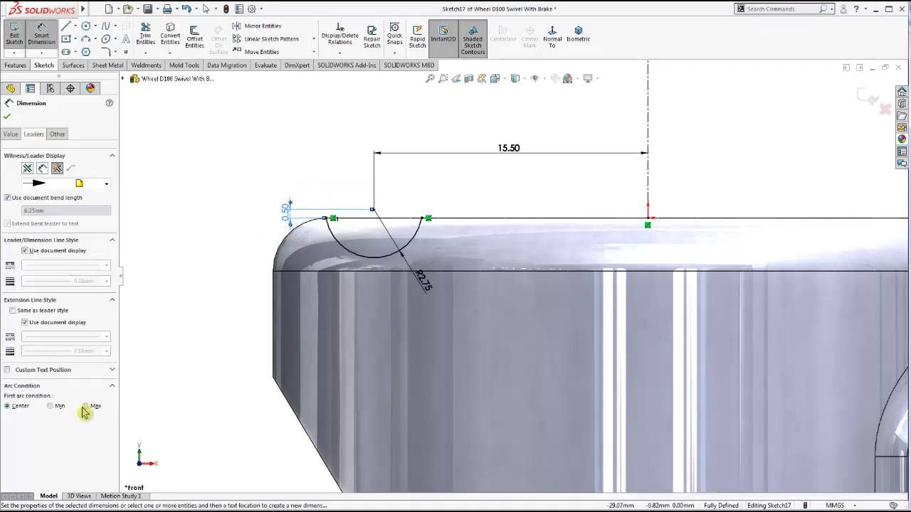
- Re-edit the depth dimension to 0.5 mm measured to the arc's bottom
scroll(463, 261, "down", 2)
scroll(455, 256, "down", 2)
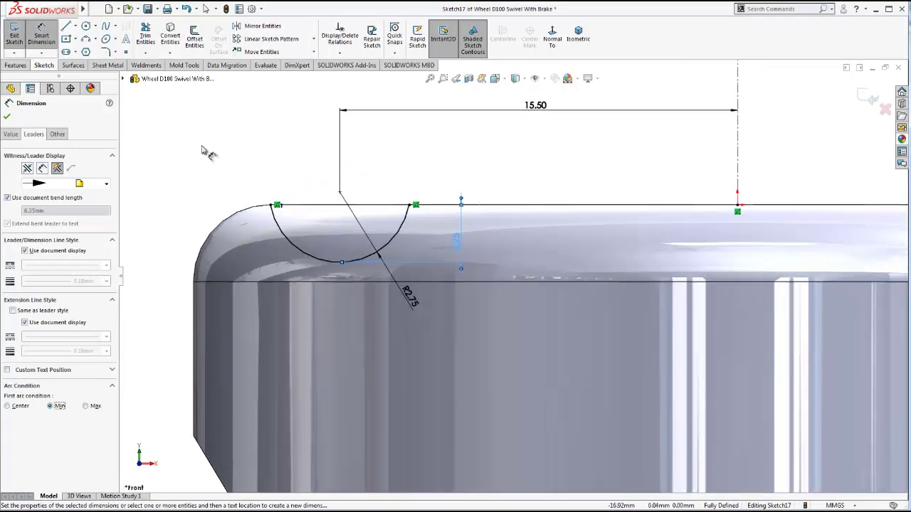
key("Escape")
double_click(459, 248)
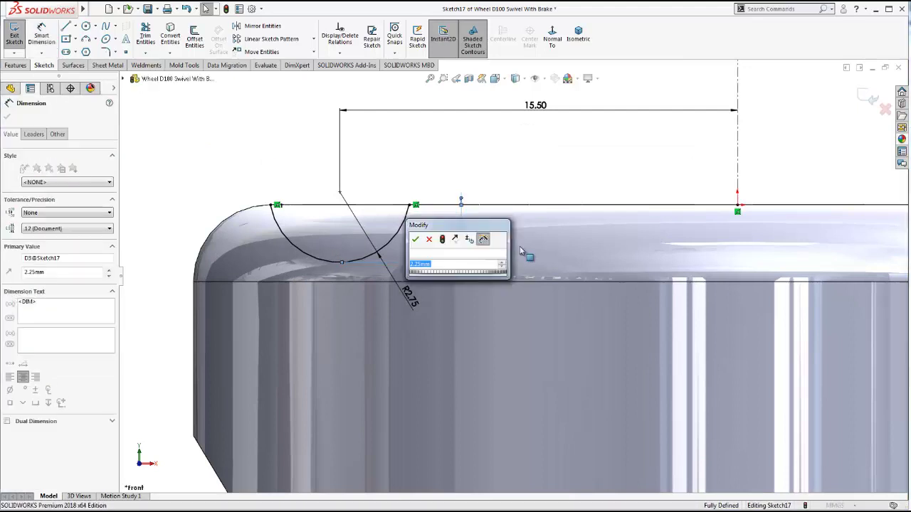
type("0.")
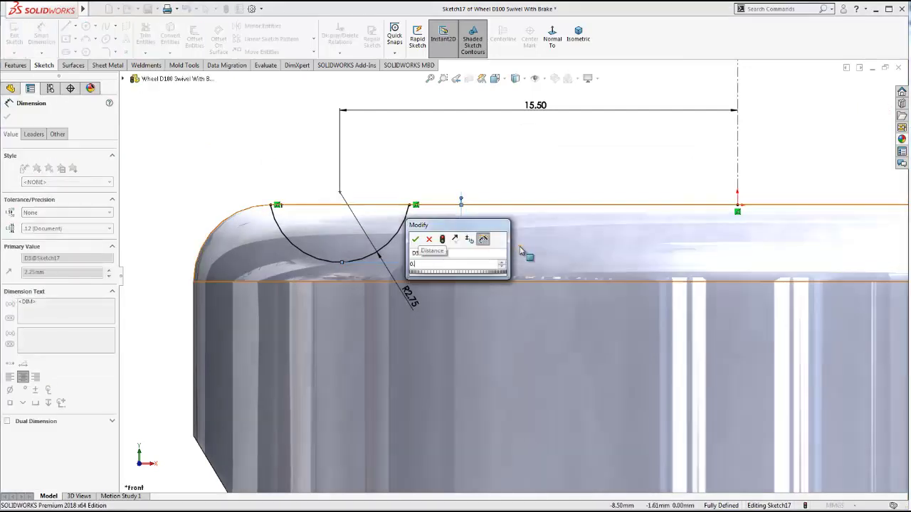
type("5")
key("Return")
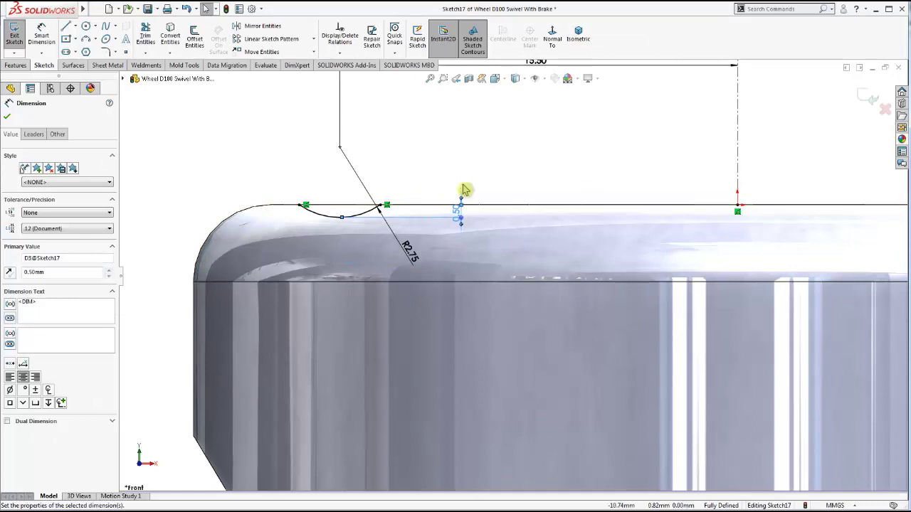
scroll(484, 193, "up", 3)
scroll(498, 218, "down", 1)
scroll(515, 267, "down", 1)
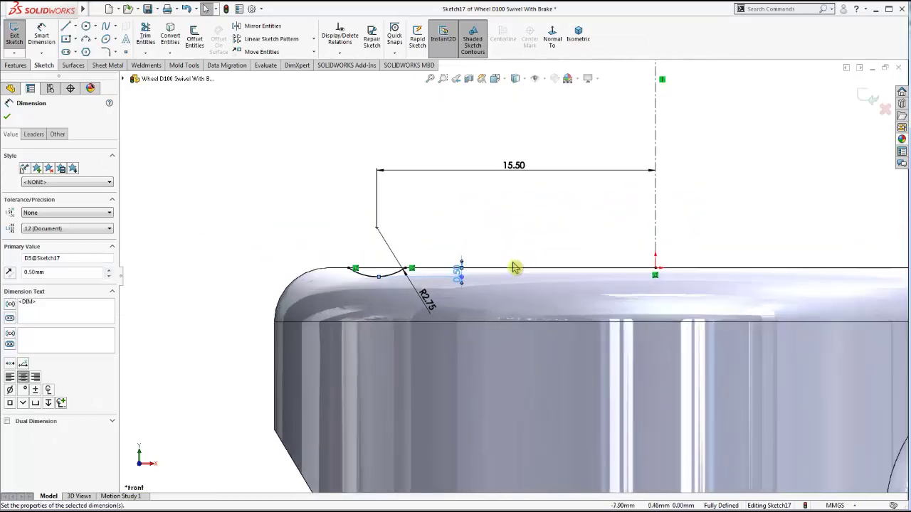
scroll(508, 275, "down", 1)
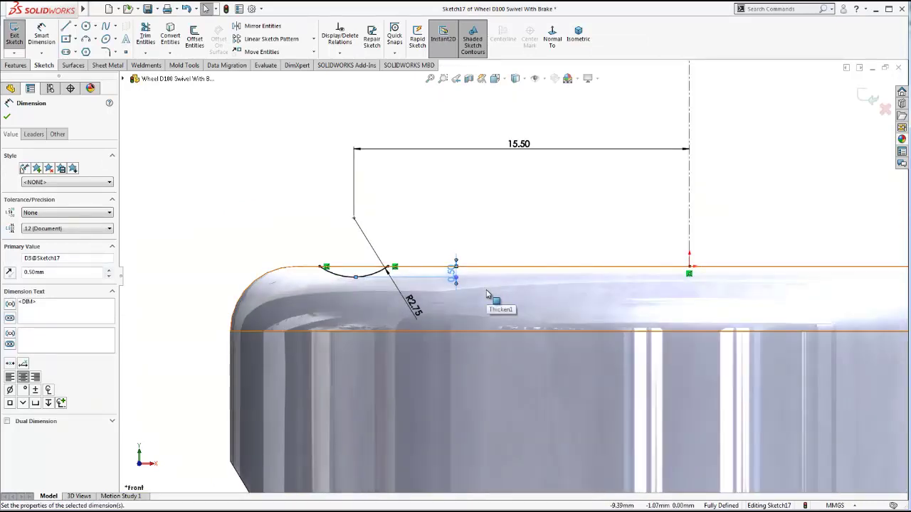
left_click(287, 225)
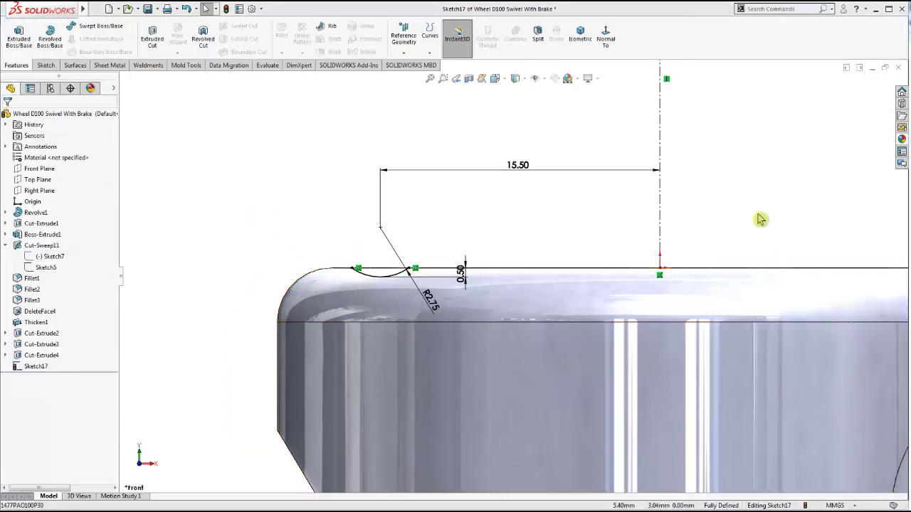
- Close the R2.75 arc in Sketch17 with a horizontal line across its ends
middle_click_drag(593, 267, 587, 313)
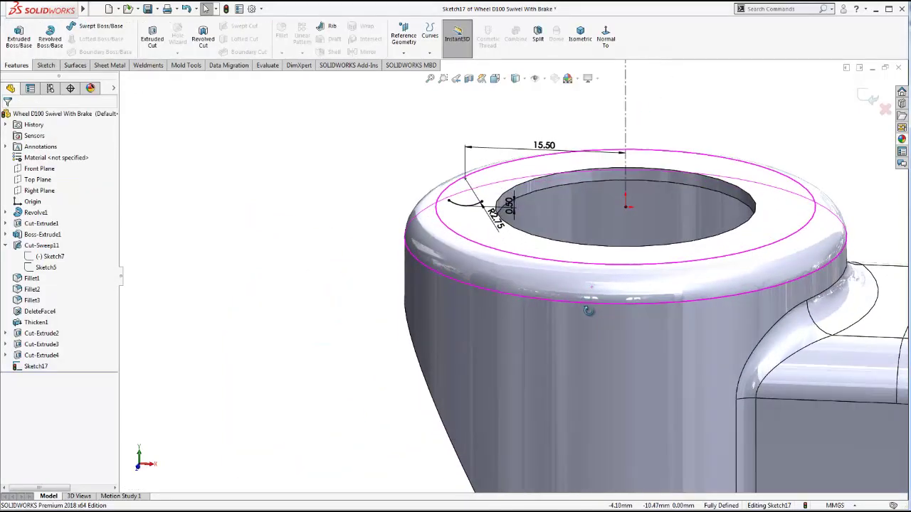
left_click(37, 366)
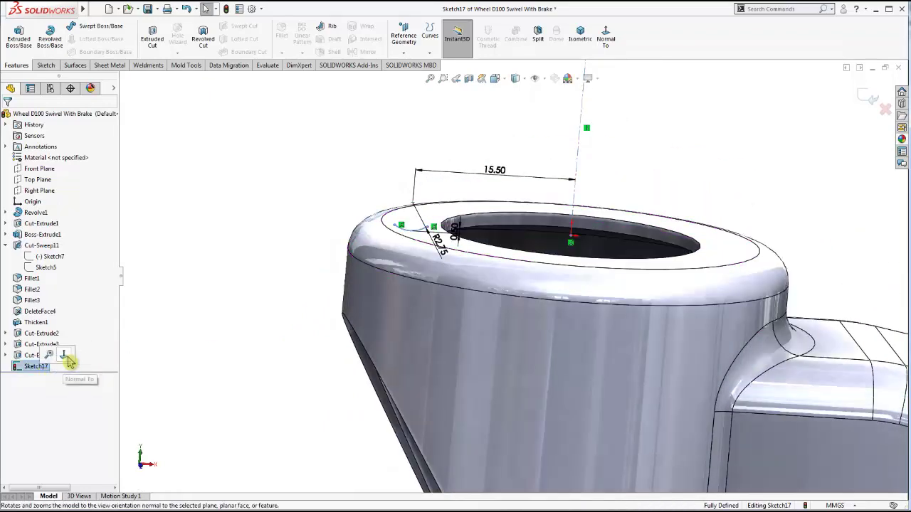
left_click(64, 358)
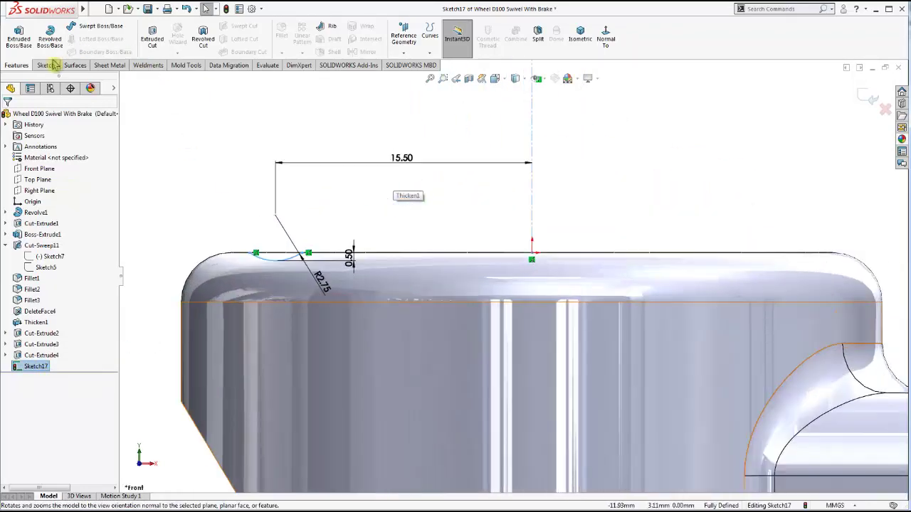
left_click(54, 65)
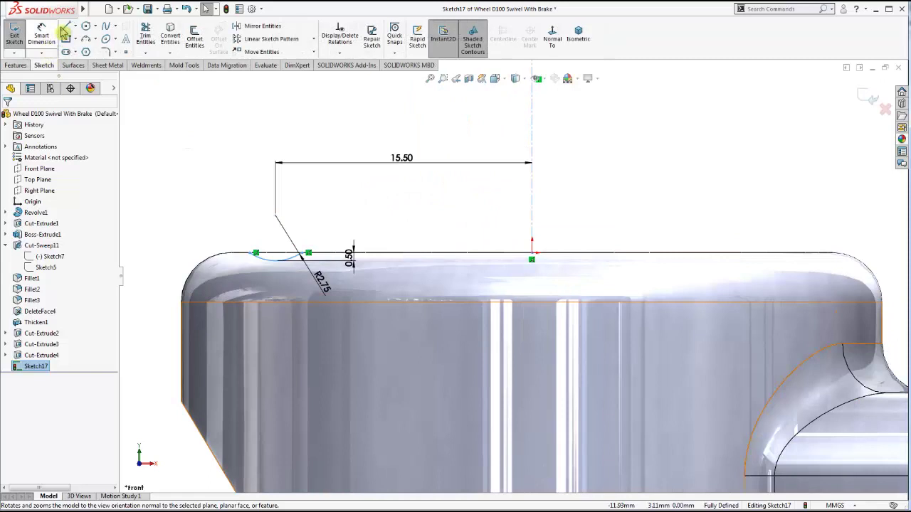
left_click(66, 25)
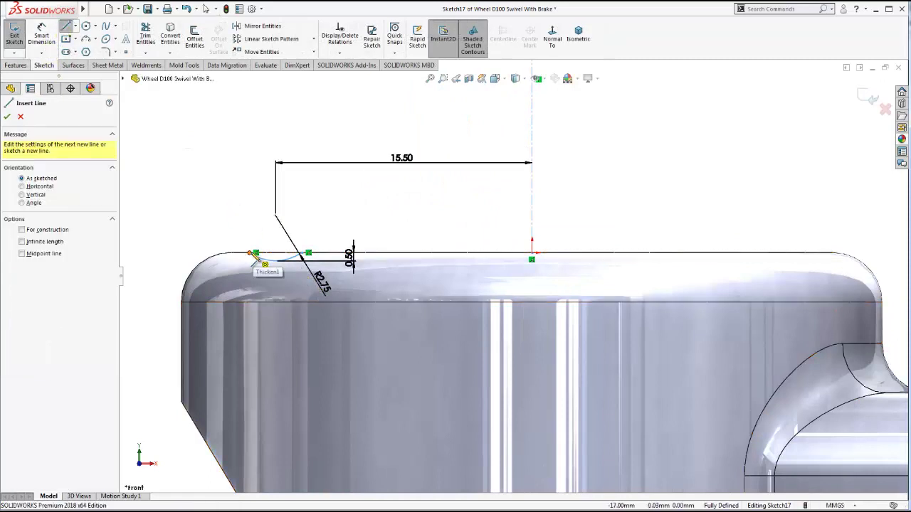
left_click(256, 253)
left_click(307, 253)
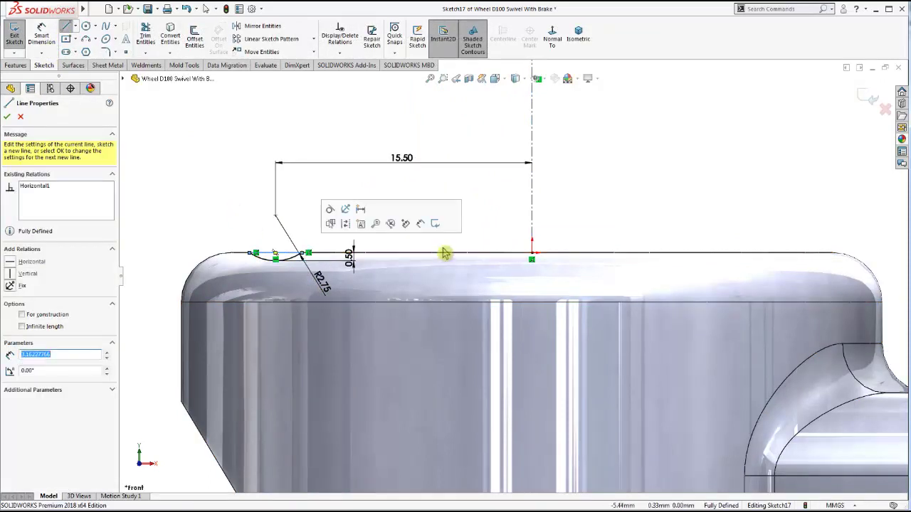
key("Escape")
middle_click_drag(325, 238, 360, 275)
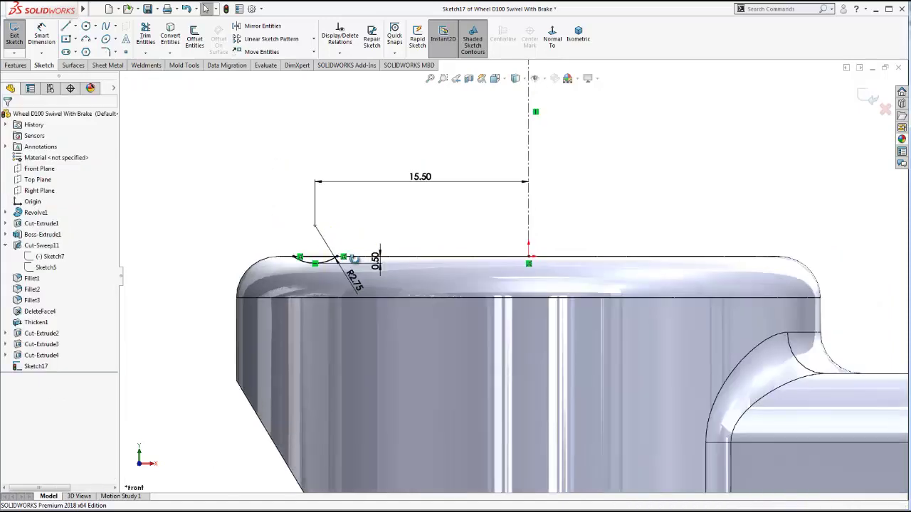
middle_click_drag(448, 267, 586, 219)
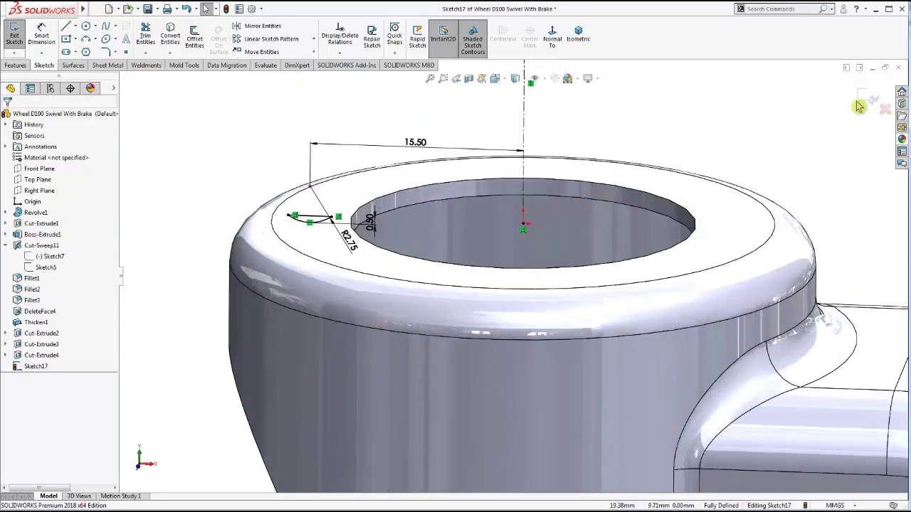
left_click(24, 66)
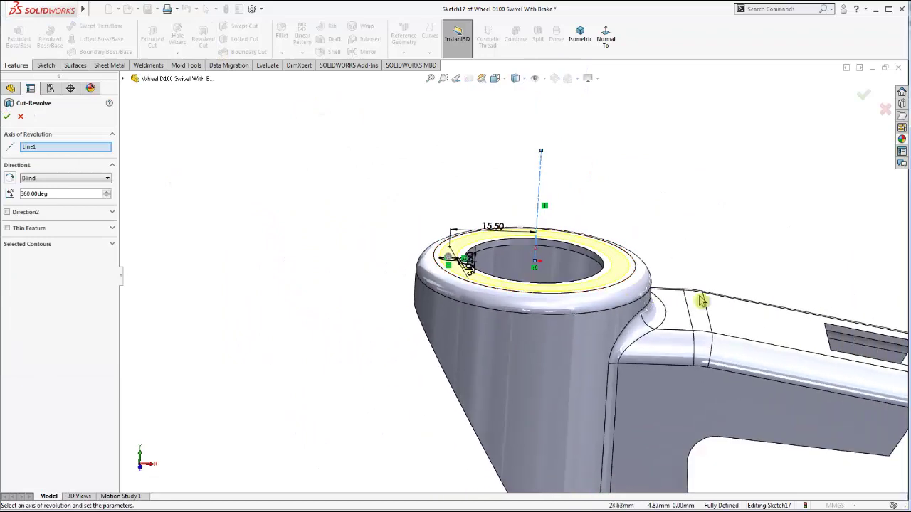
left_click(6, 116)
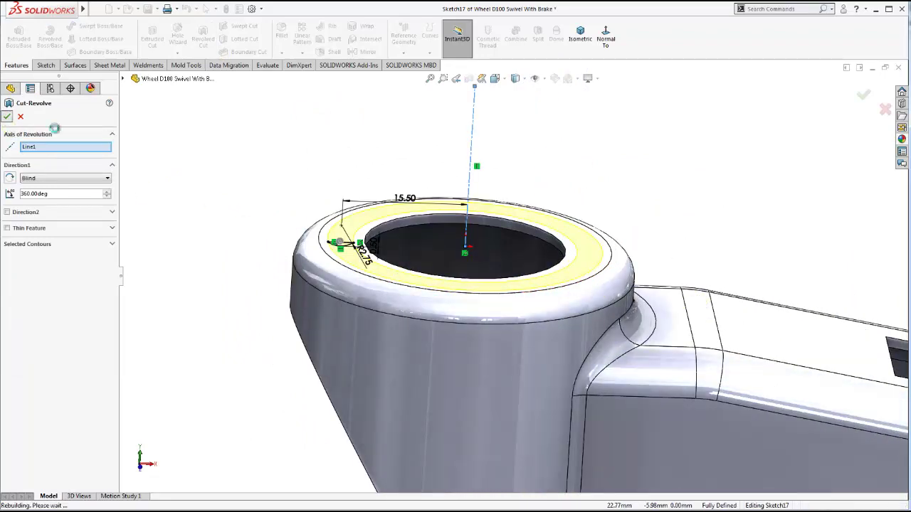
scroll(488, 240, "up", 5)
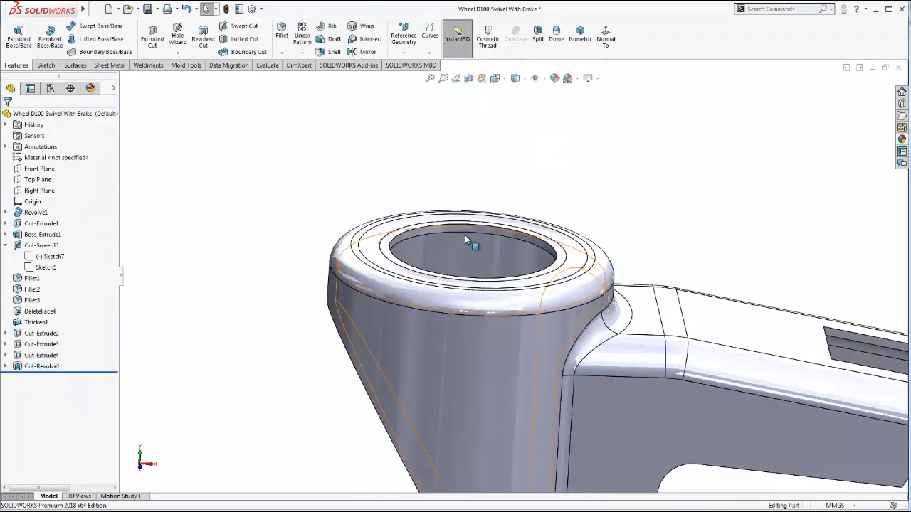
middle_click_drag(489, 322, 442, 296)
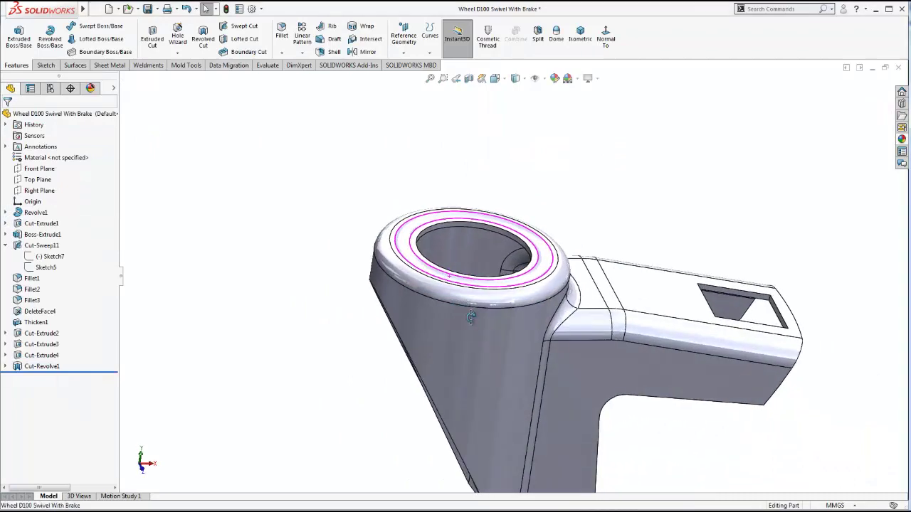
scroll(491, 236, "down", 2)
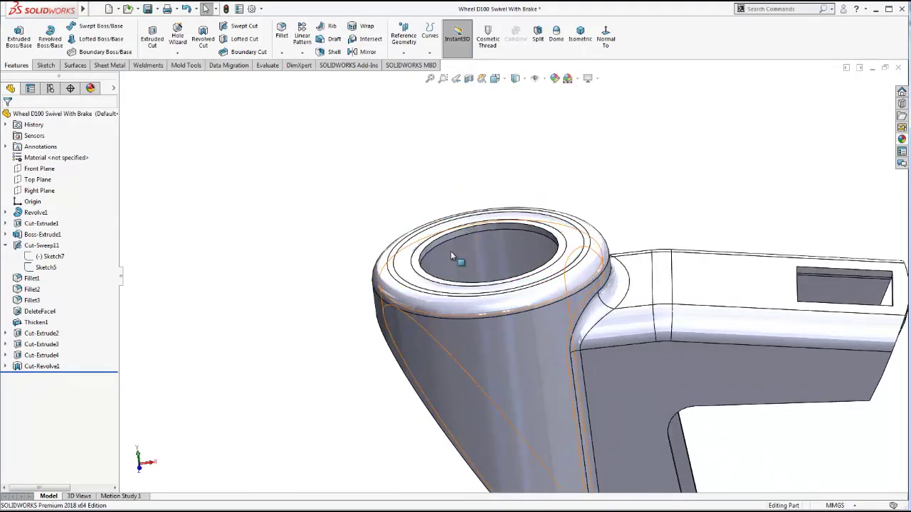
scroll(452, 252, "down", 2)
left_click(469, 78)
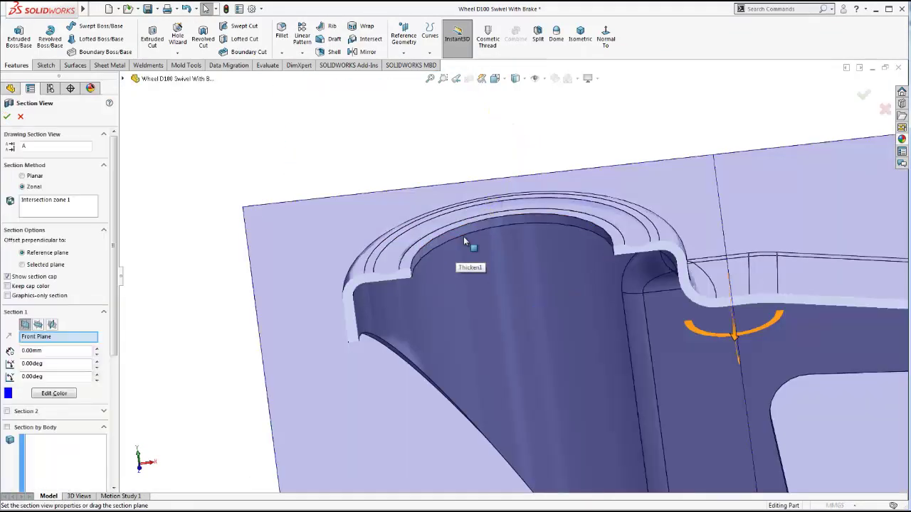
middle_click_drag(463, 237, 464, 190)
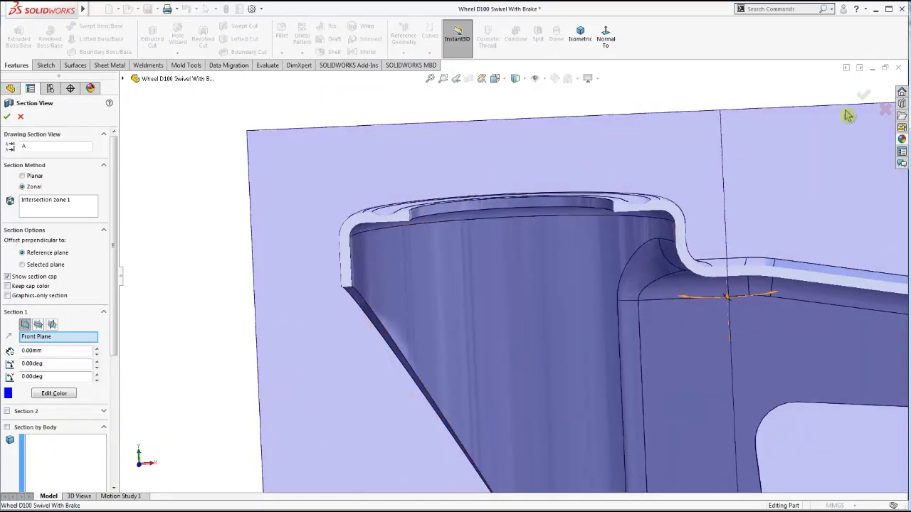
left_click(884, 108)
scroll(612, 192, "up", 3)
scroll(619, 228, "up", 3)
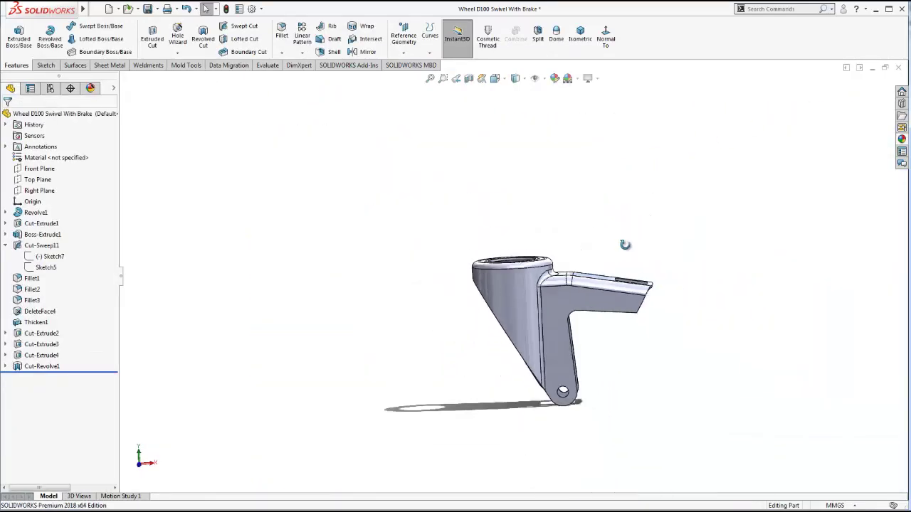
scroll(633, 284, "up", 2)
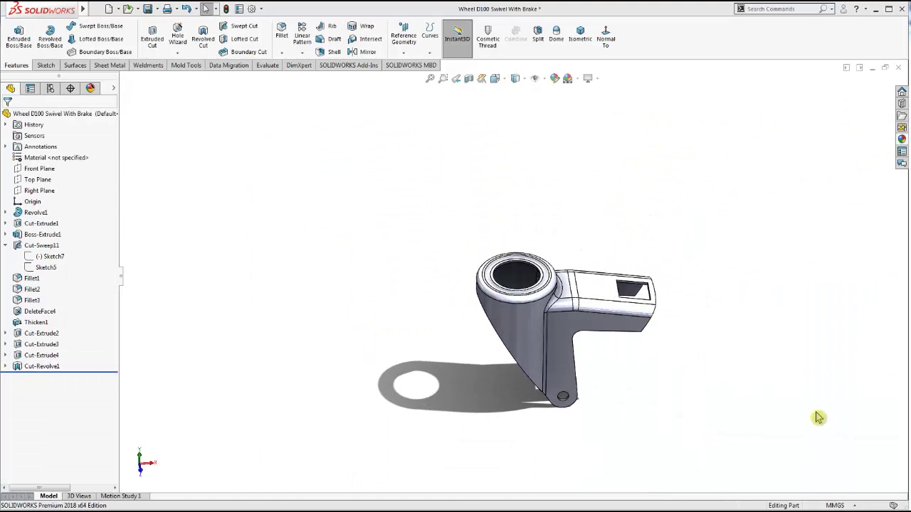
- Start a new sketch on the Front Plane, viewed normal to it
left_click(39, 169)
left_click(89, 157)
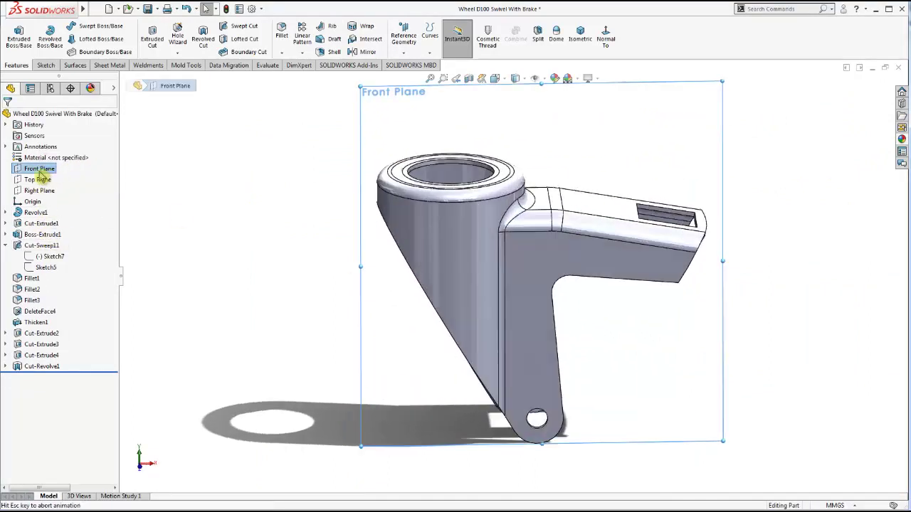
right_click(40, 170)
left_click(107, 155)
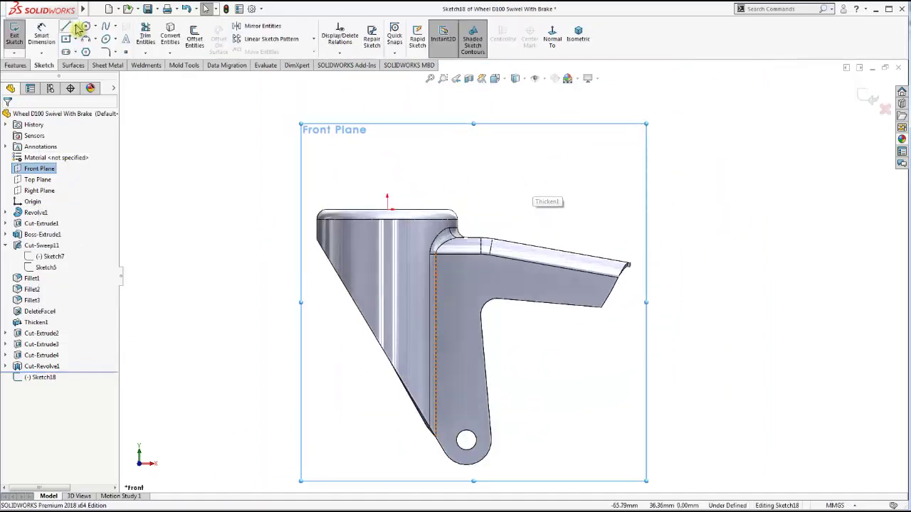
- Draw a vertical centerline from the top-edge midpoint at the origin up above the part
left_click(75, 26)
left_click(92, 51)
left_click(388, 209)
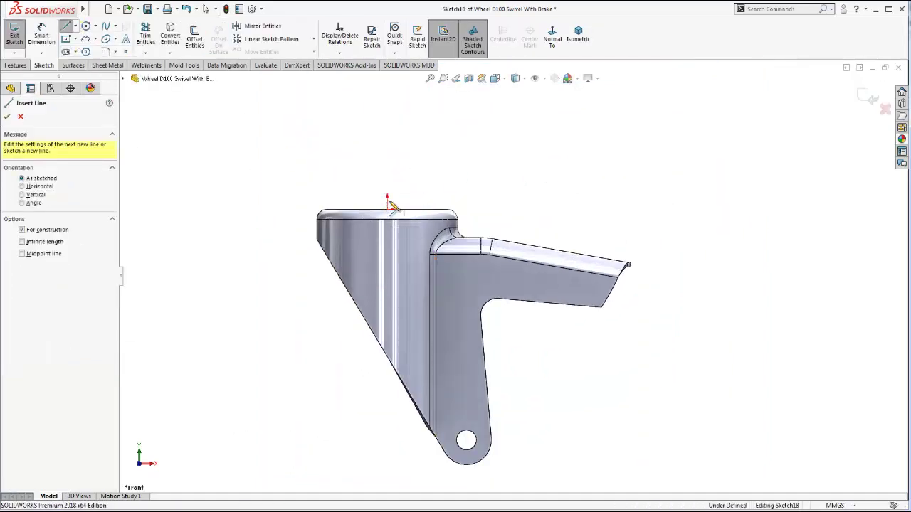
key("Escape")
left_click(76, 27)
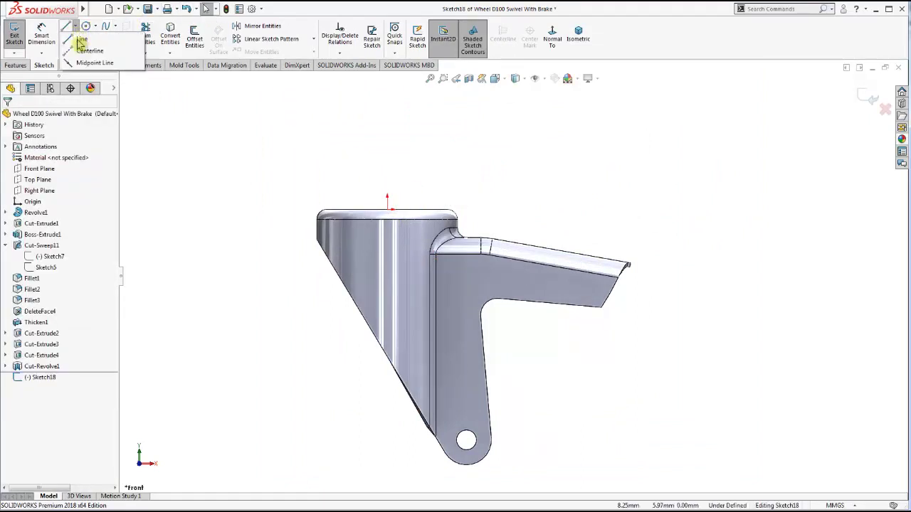
left_click(82, 61)
left_click(76, 26)
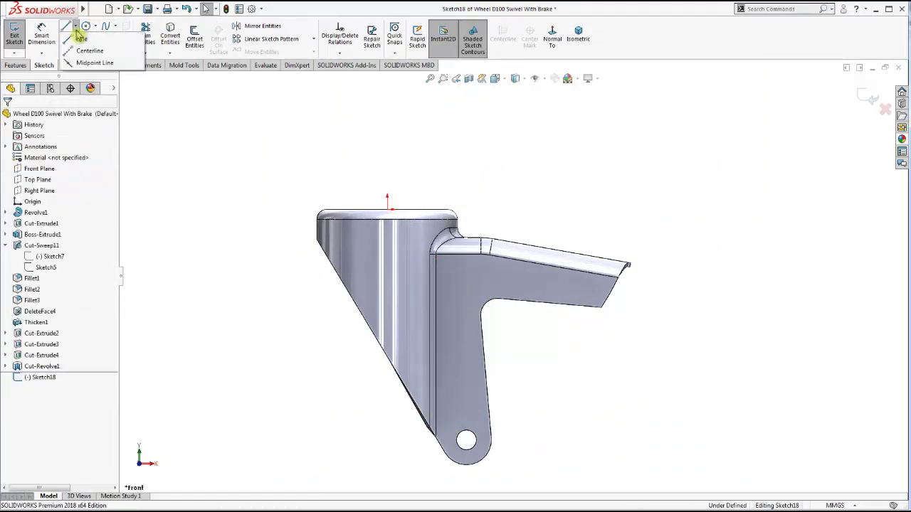
left_click(87, 48)
left_click(388, 209)
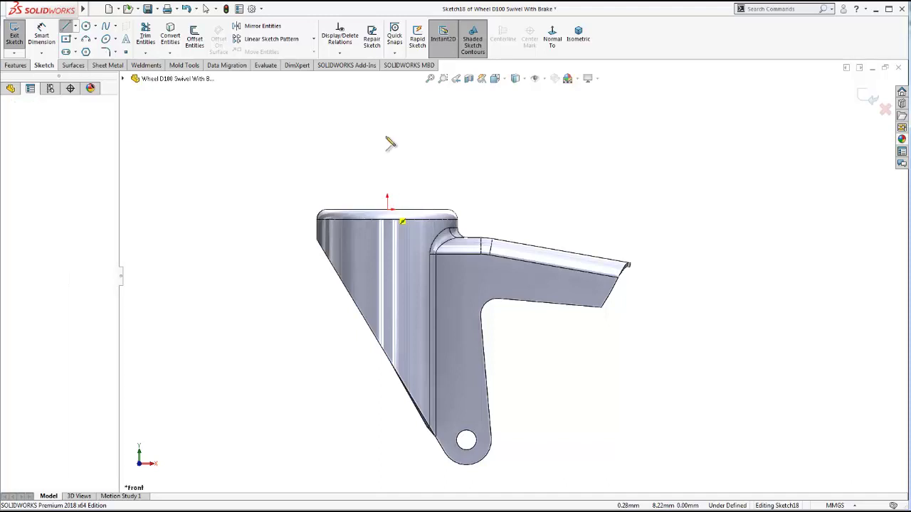
left_click(387, 119)
key("Escape")
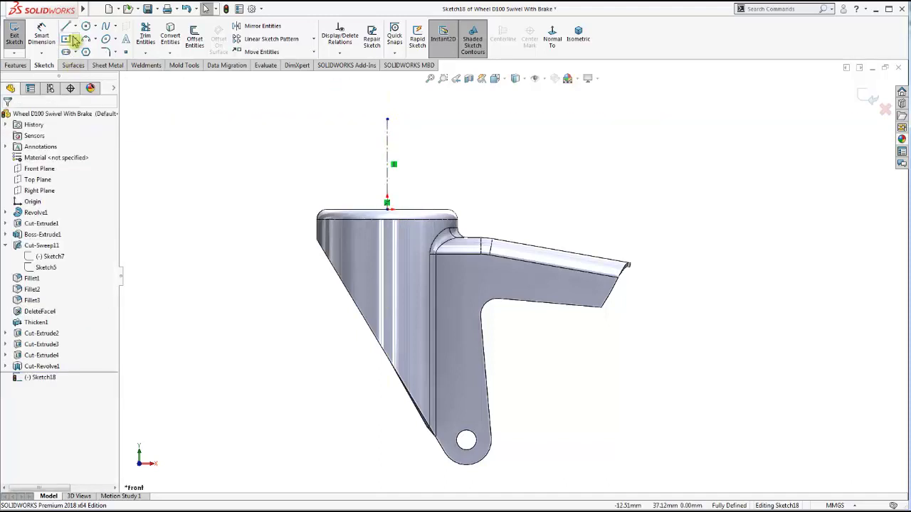
- Draw a three-point arc to the left of the centerline
left_click(85, 40)
scroll(378, 190, "down", 2)
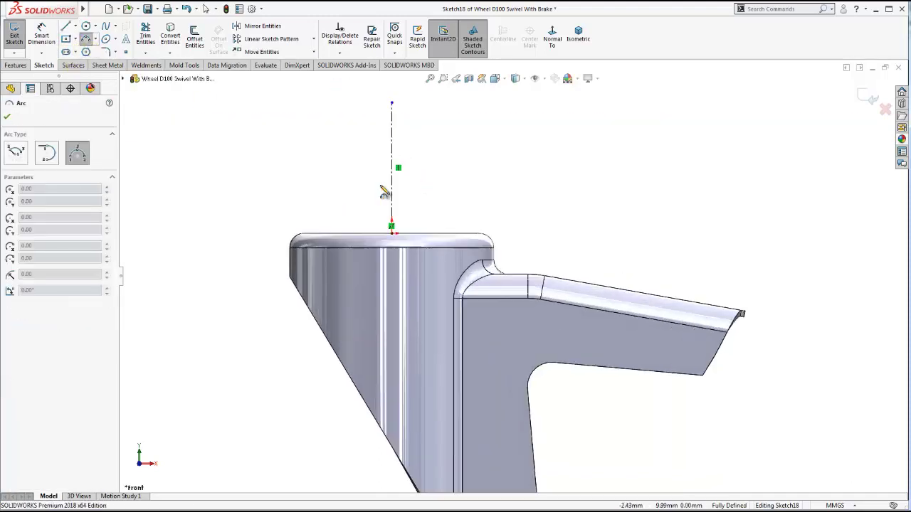
scroll(376, 193, "down", 2)
scroll(309, 225, "down", 1)
left_click(305, 242)
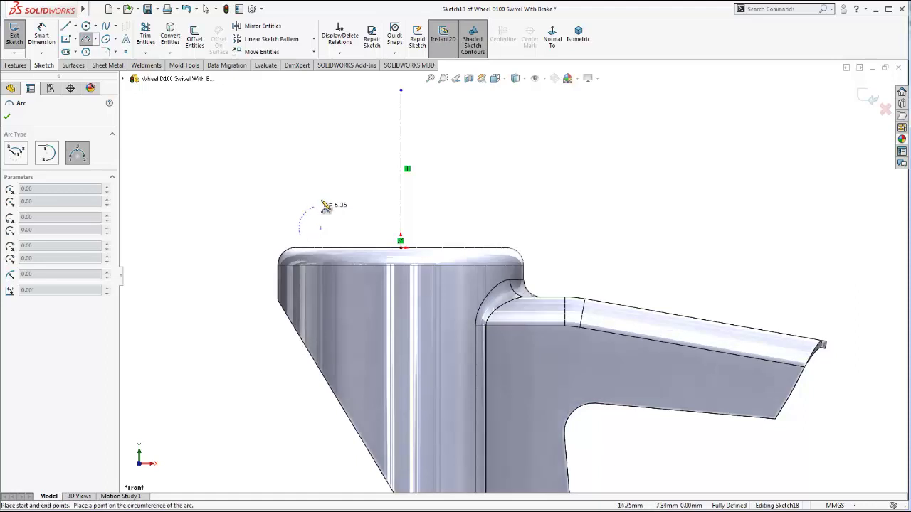
left_click(353, 228)
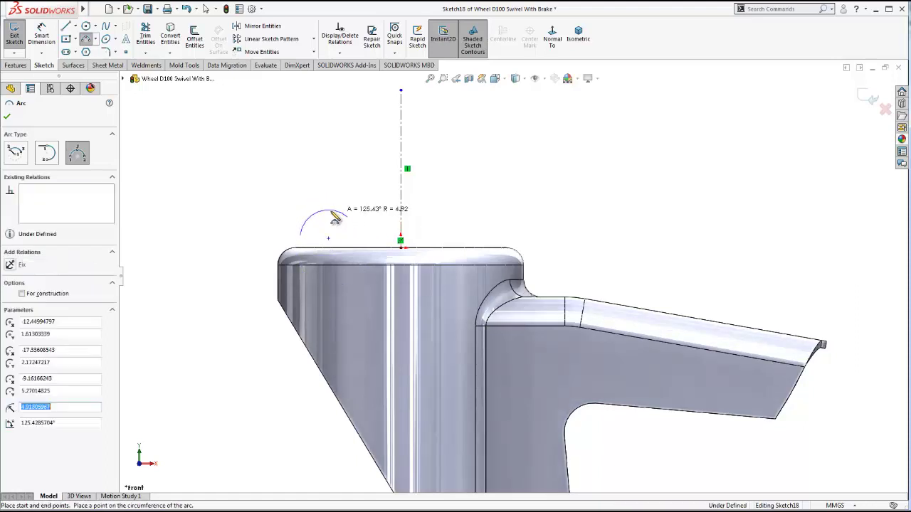
left_click(335, 218)
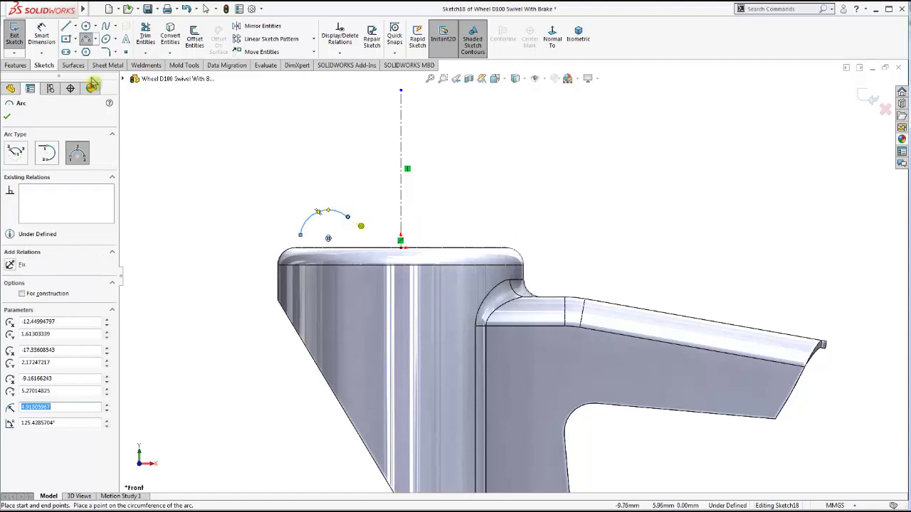
- Draw a connected stepped chain of lines from the arc's end down into the boss
left_click(66, 26)
scroll(345, 178, "down", 3)
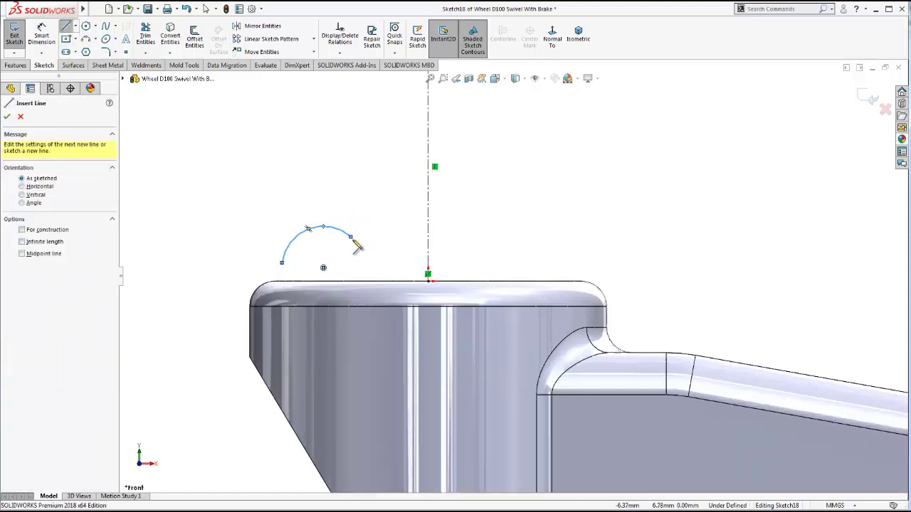
left_click(351, 237)
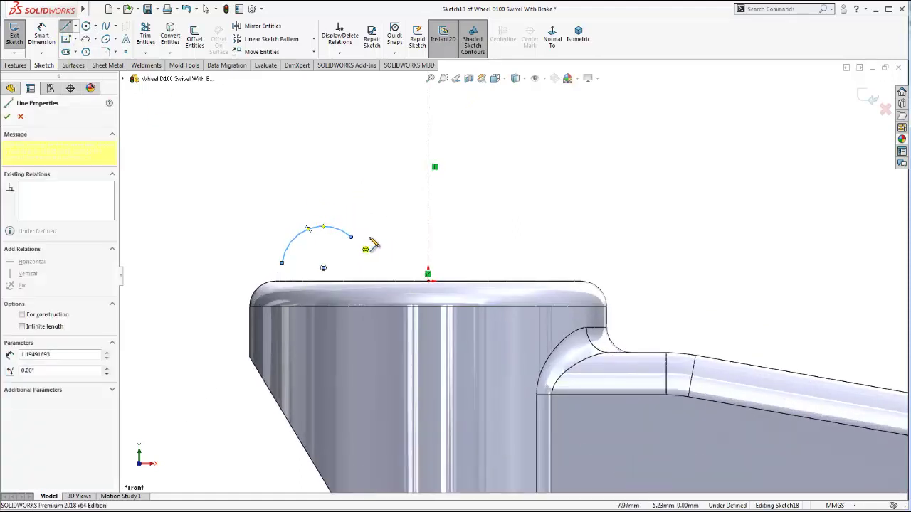
left_click(372, 201)
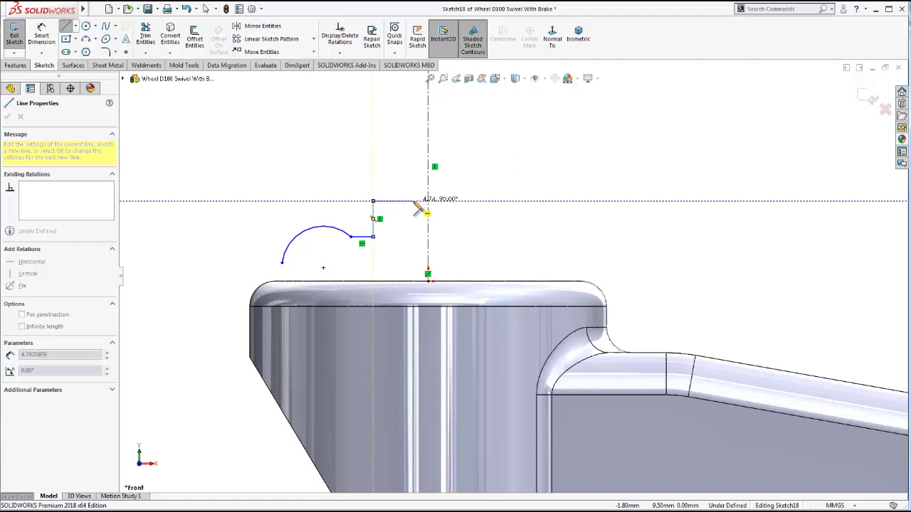
left_click(403, 202)
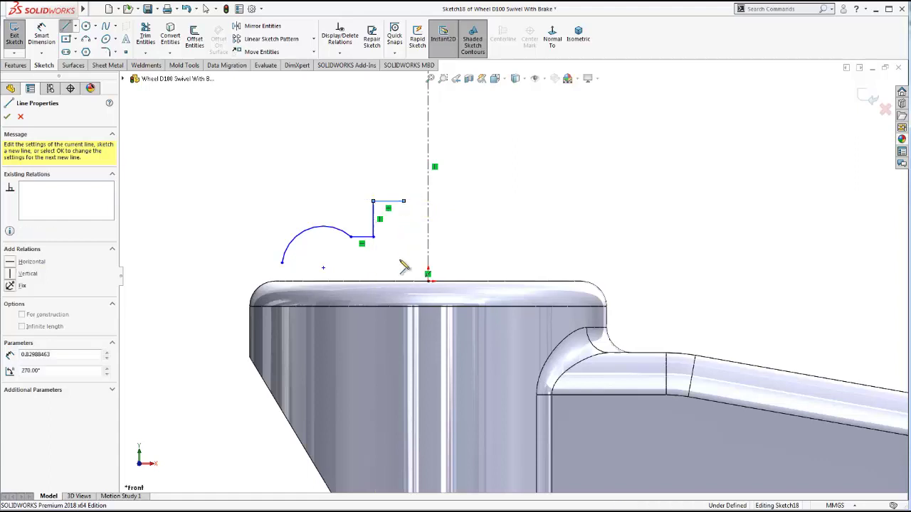
left_click(403, 319)
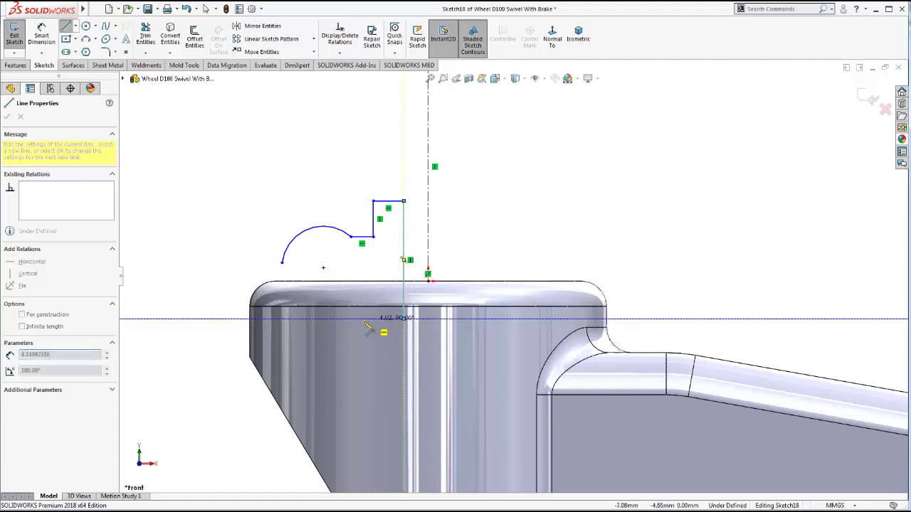
left_click(356, 319)
key("Escape")
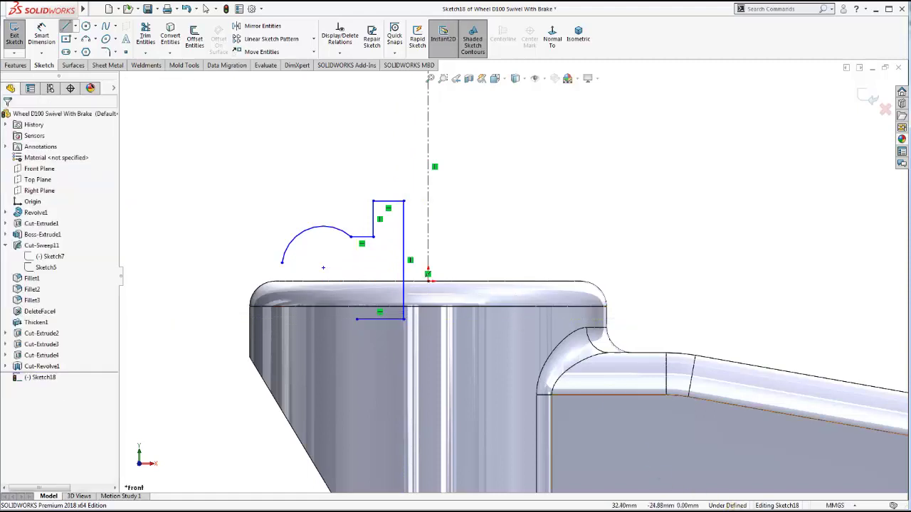
left_click(41, 36)
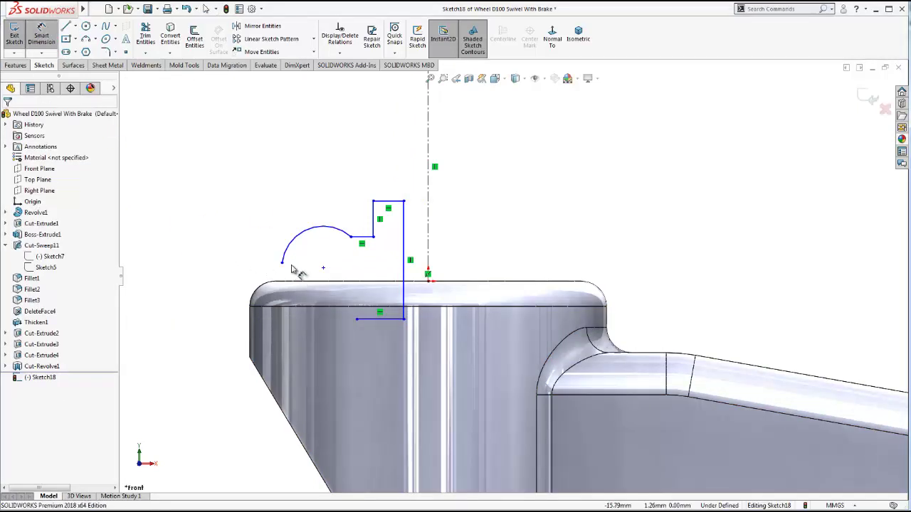
- Dimension the arc end at half of 38.5 from the centerline and 5 mm below the top line
left_click(428, 188)
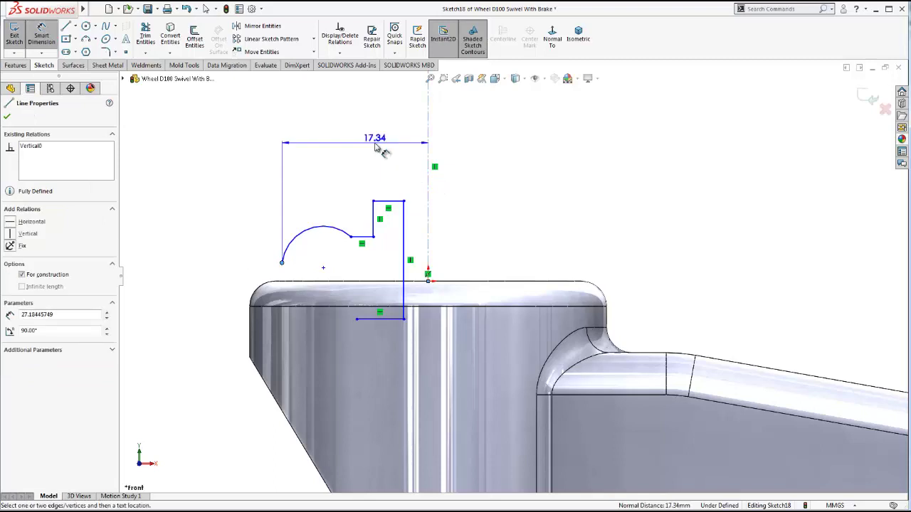
left_click(377, 146)
type("38")
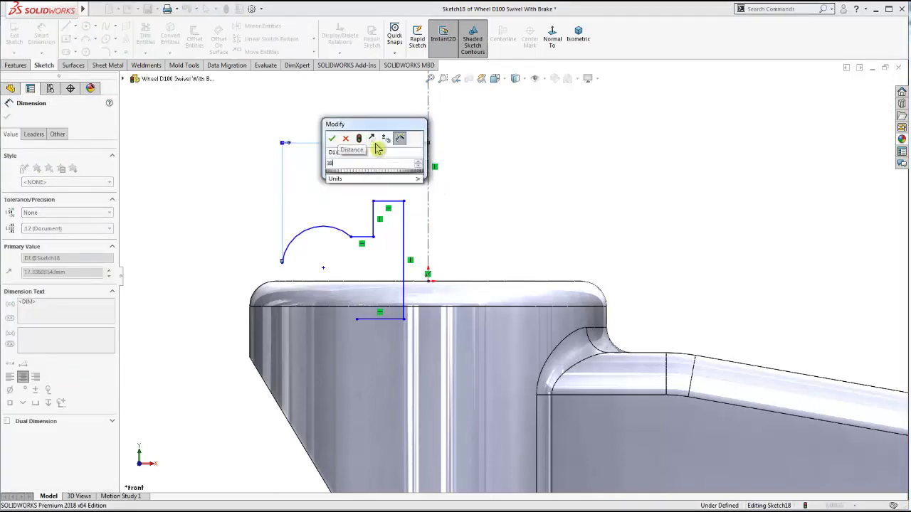
type(".5")
type("/2")
key("Return")
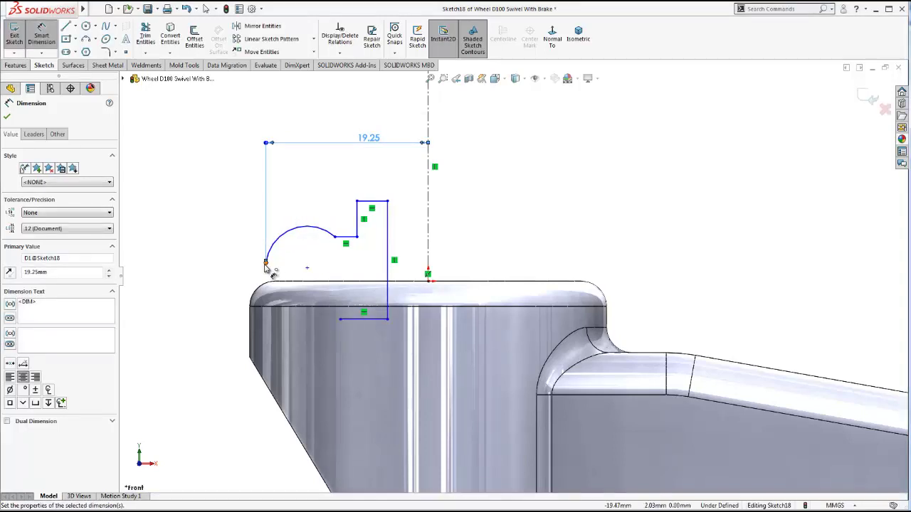
left_click(265, 262)
left_click(374, 200)
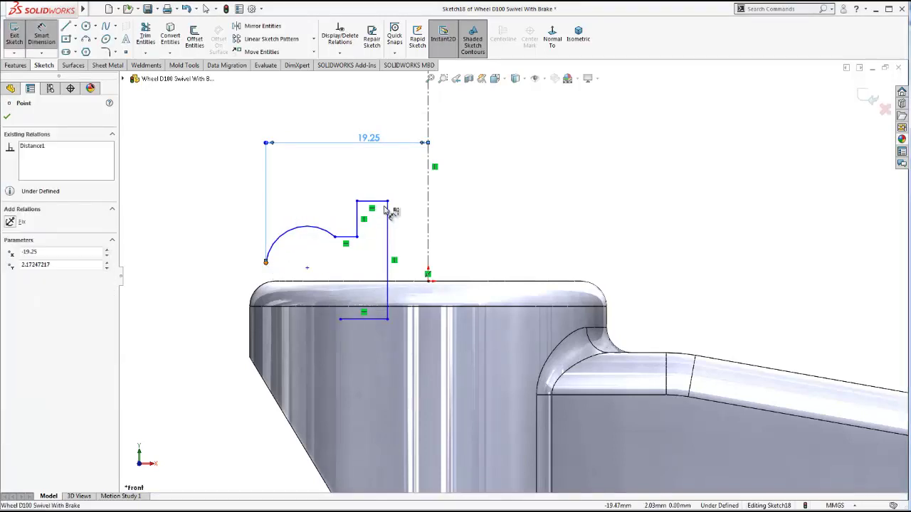
left_click(249, 224)
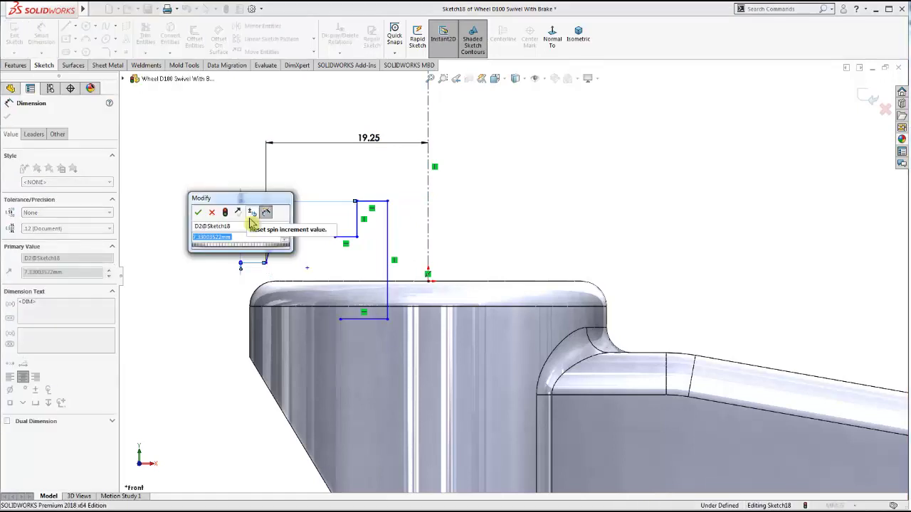
type("5")
key("Return")
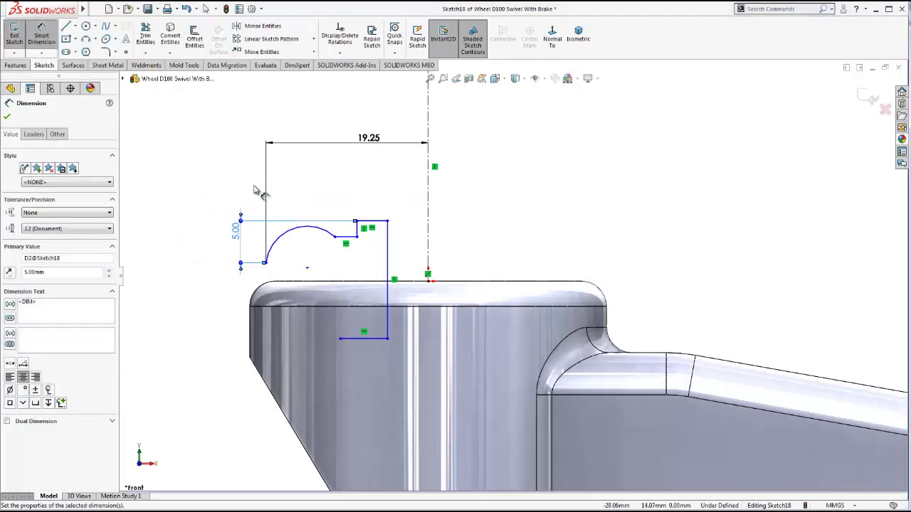
- Make the arc tangent to the short horizontal step line and lower that line to meet it
left_click(347, 238)
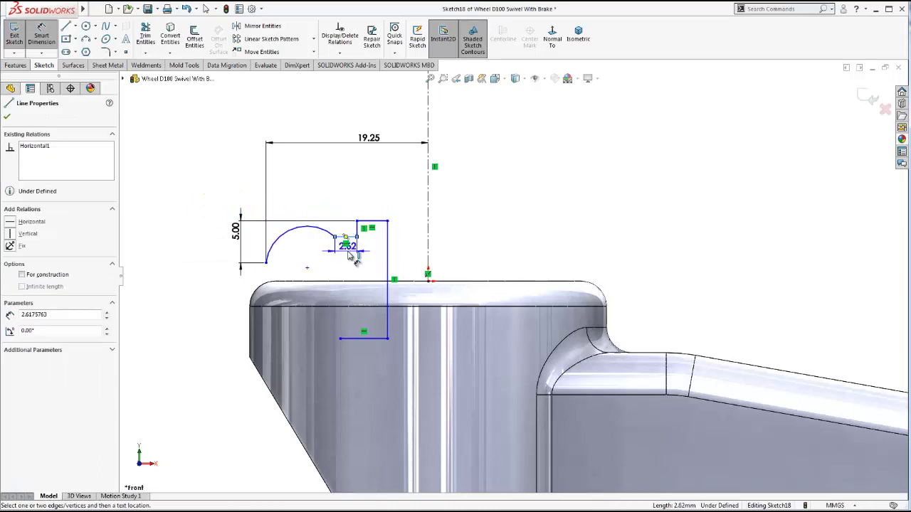
scroll(348, 248, "down", 1)
scroll(352, 246, "down", 1)
scroll(356, 247, "down", 1)
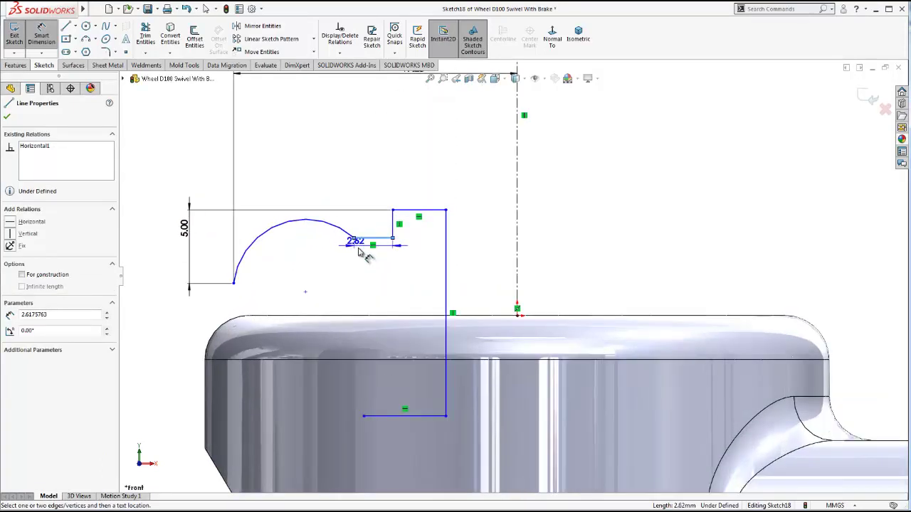
scroll(363, 255, "down", 1)
key("Escape")
key("Escape")
left_click(360, 238)
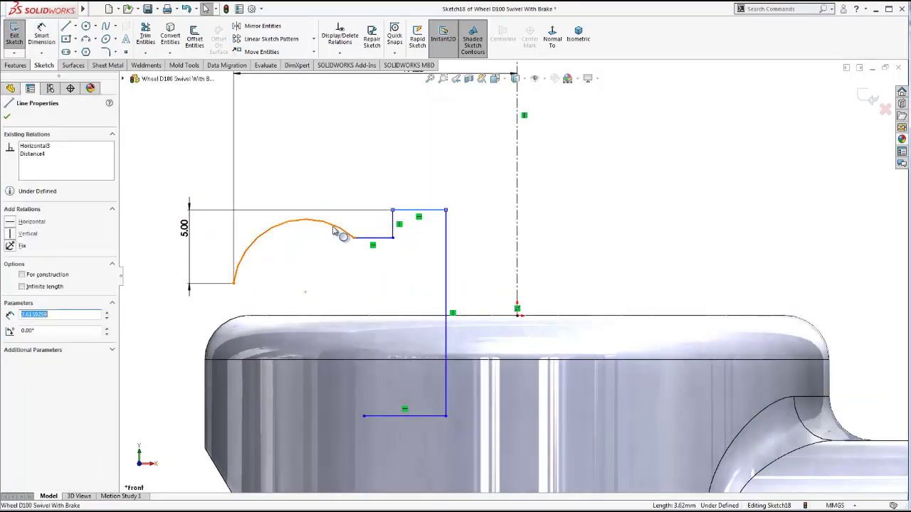
left_click(329, 228, "ctrl")
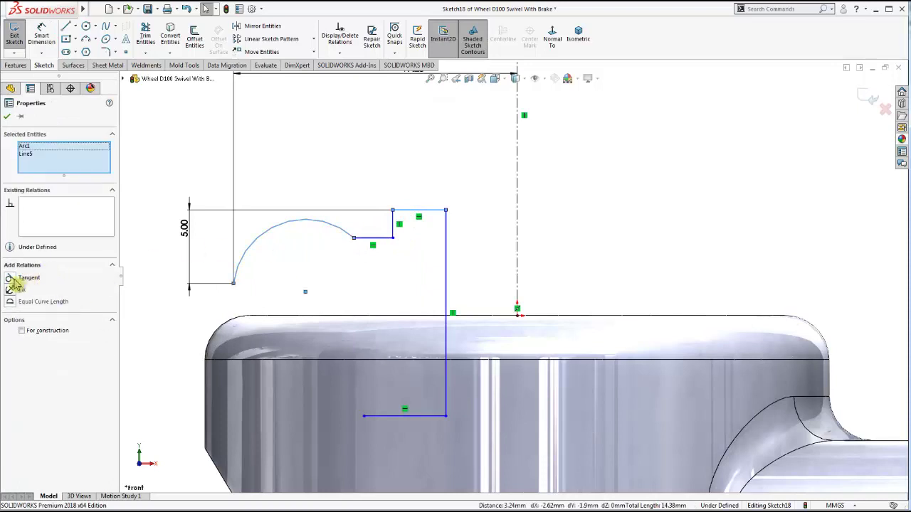
left_click(13, 279)
key("Escape")
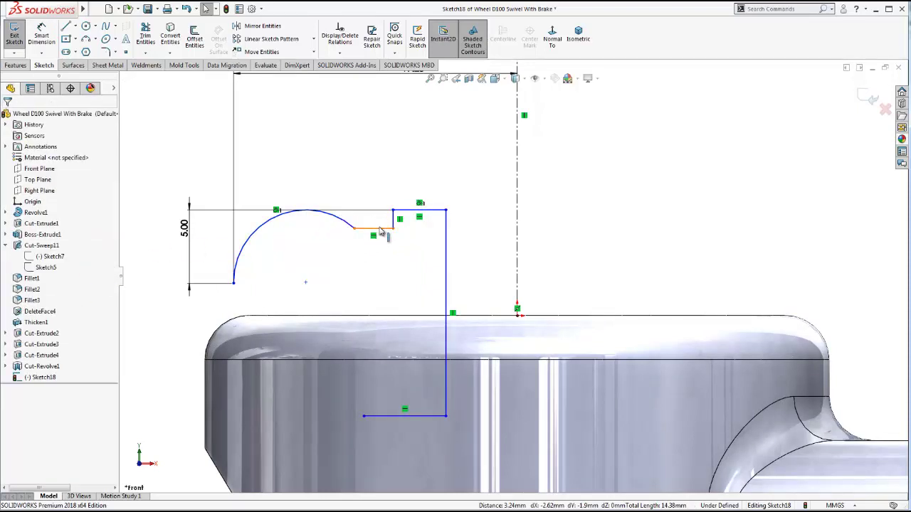
left_click_drag(380, 229, 381, 249)
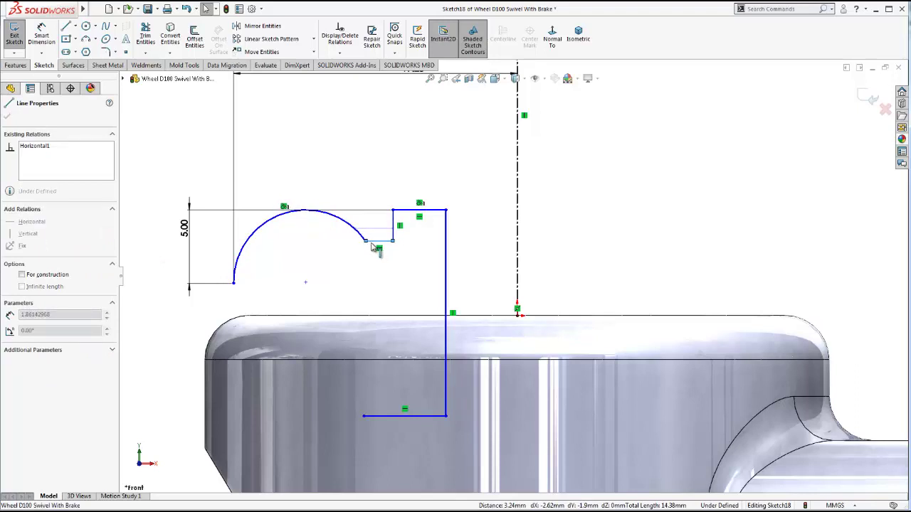
left_click(400, 230)
- Give the step a 2 mm drop and place its vertical line 9 mm from the centreline
key("Escape")
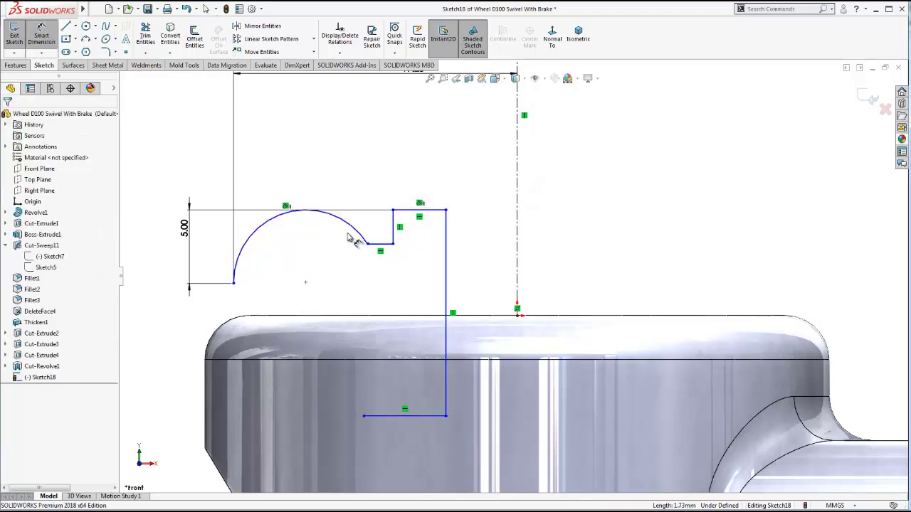
left_click(381, 244)
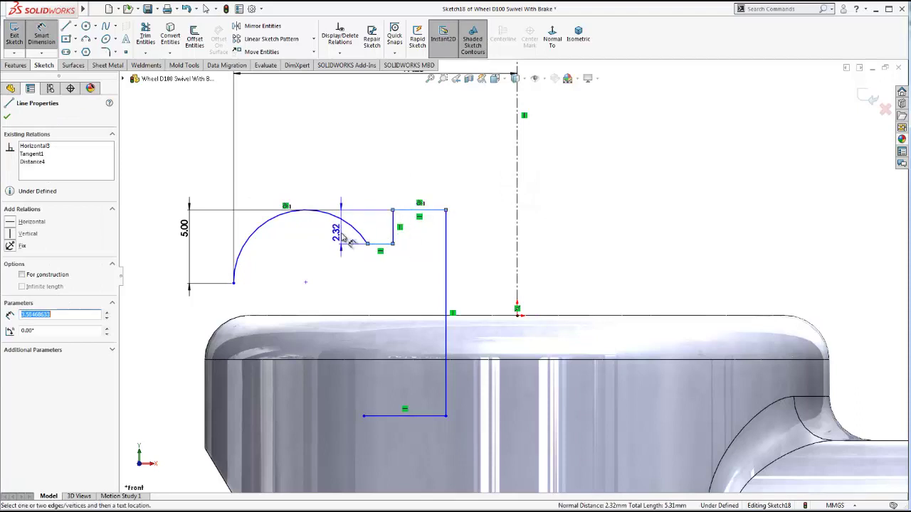
left_click(347, 241)
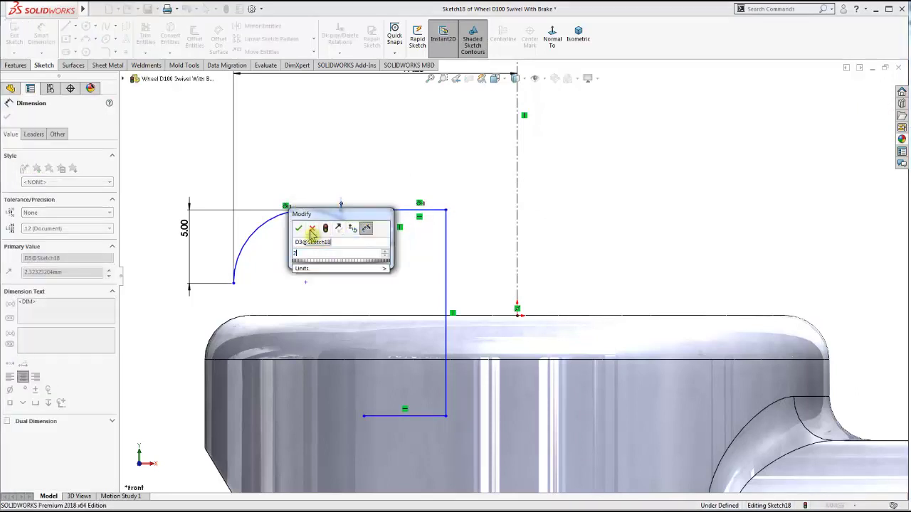
type("2")
key("Return")
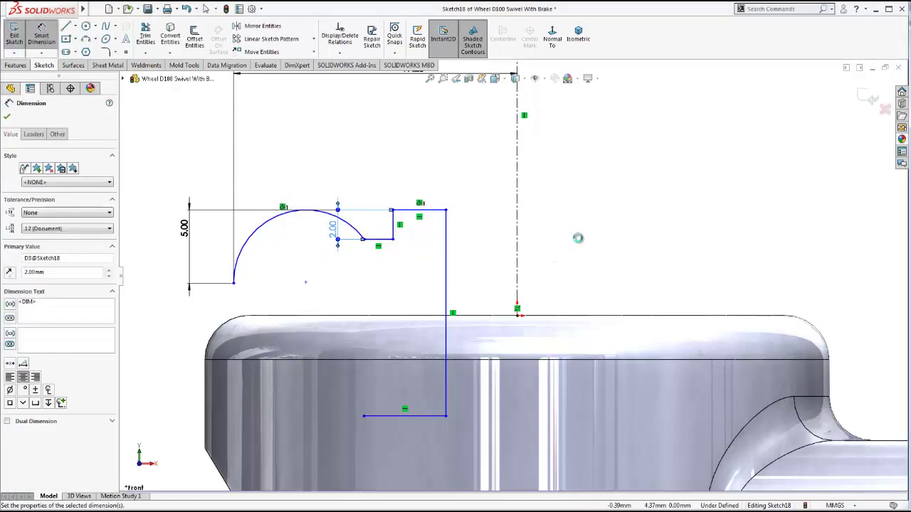
left_click(578, 238)
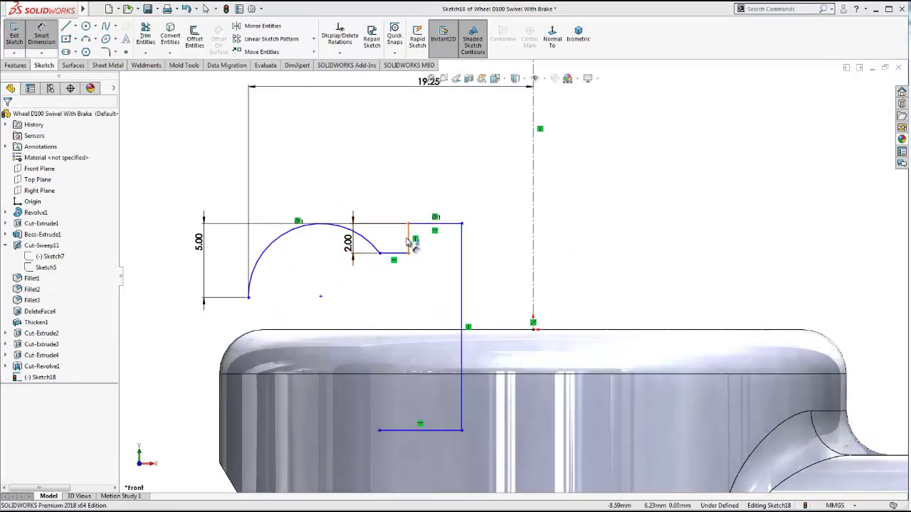
left_click(411, 243)
left_click(533, 208)
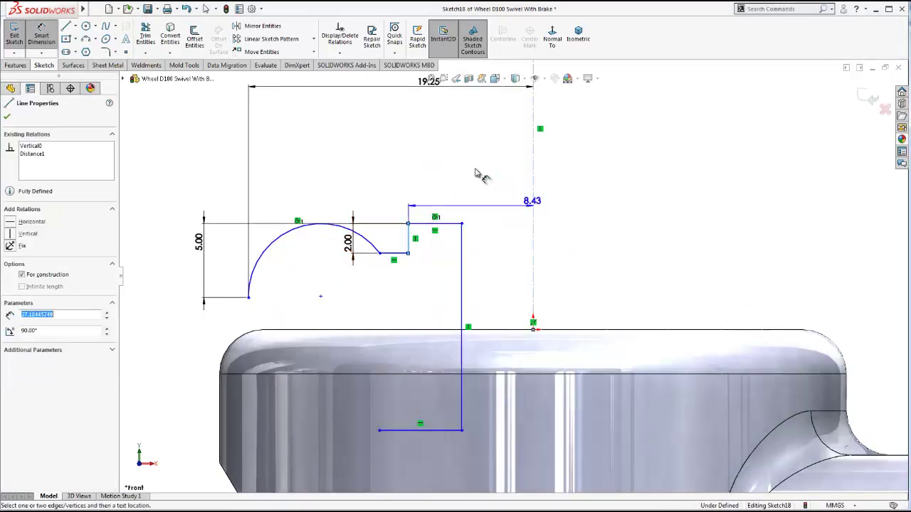
left_click(480, 168)
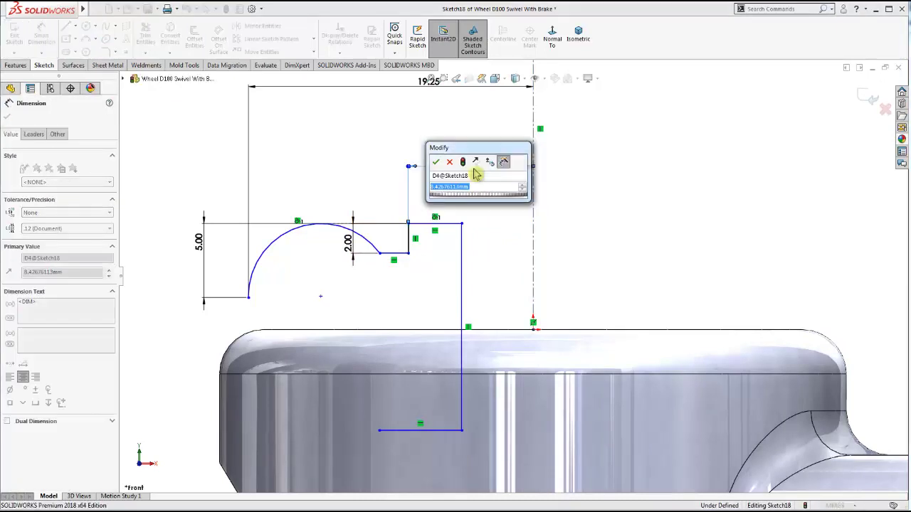
type("9")
key("Return")
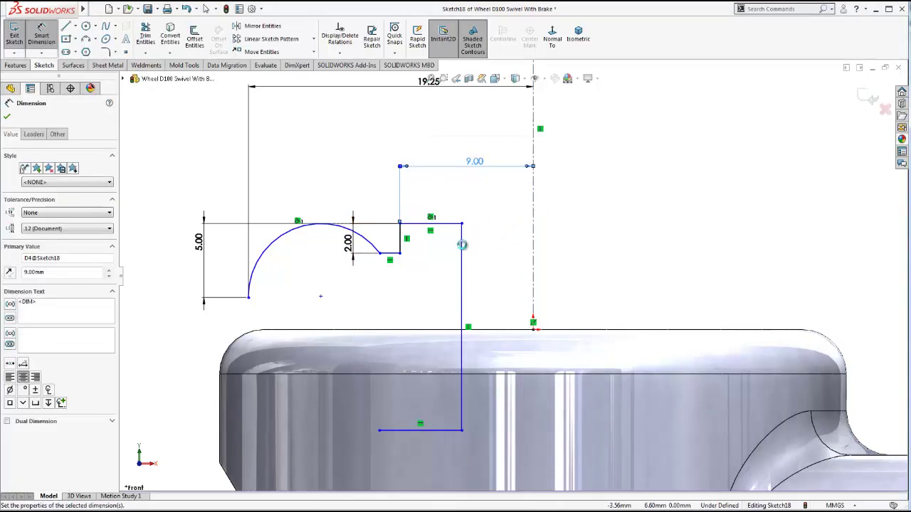
- Set the wall-to-centreline distance (shown 5.38) and a 1.25 mm short step-line length
left_click(463, 249)
left_click(532, 250)
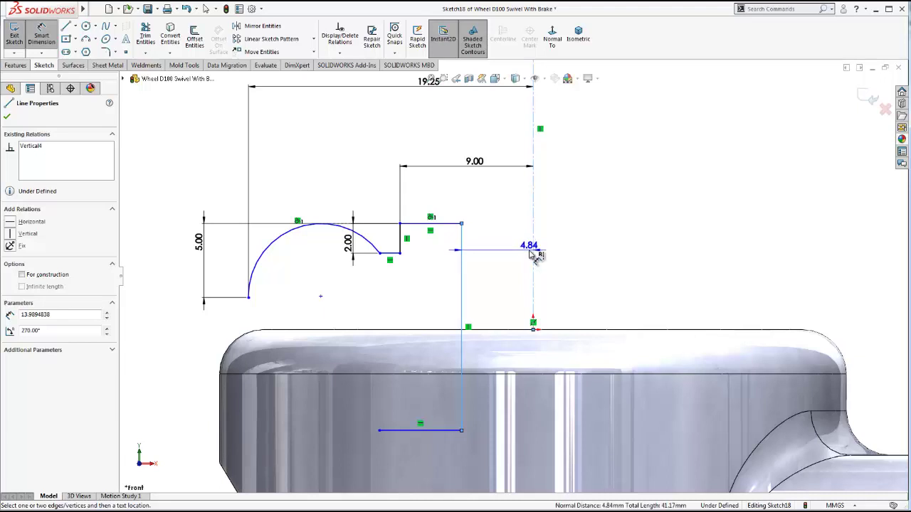
left_click(501, 249)
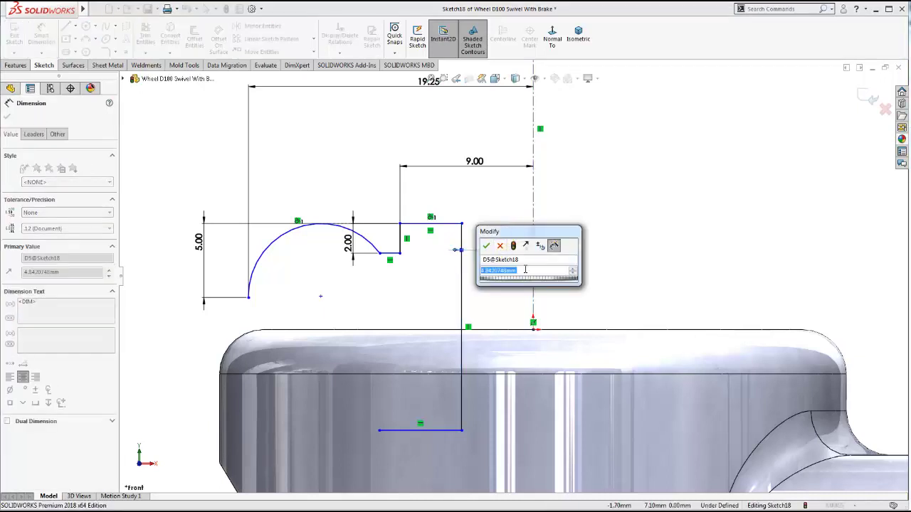
type("10")
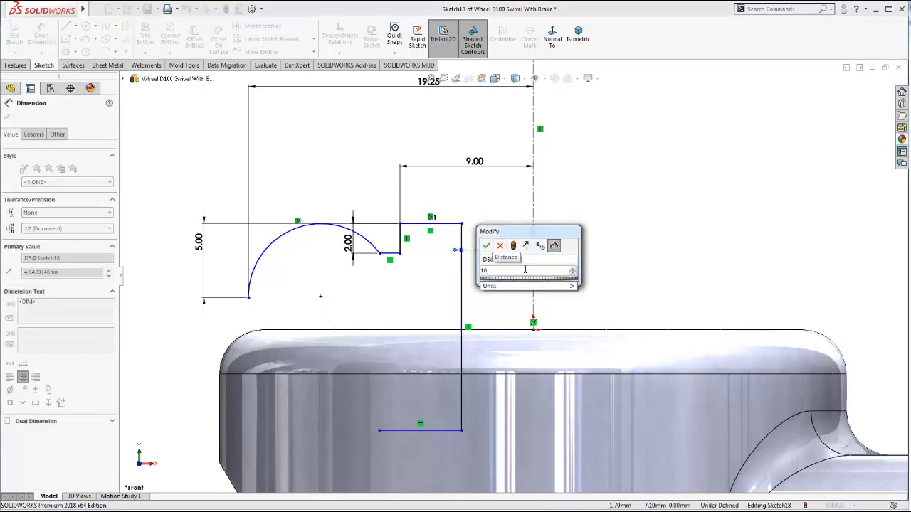
type(".75/2")
key("Return")
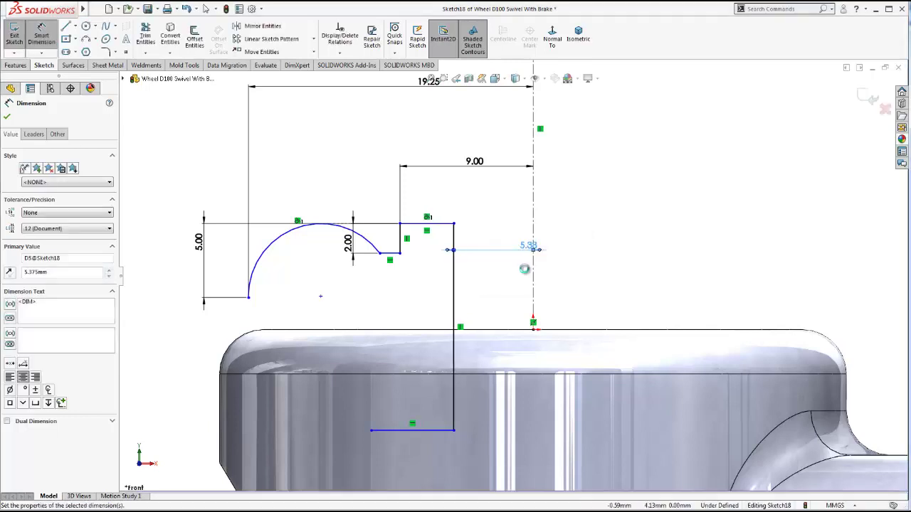
left_click(644, 236)
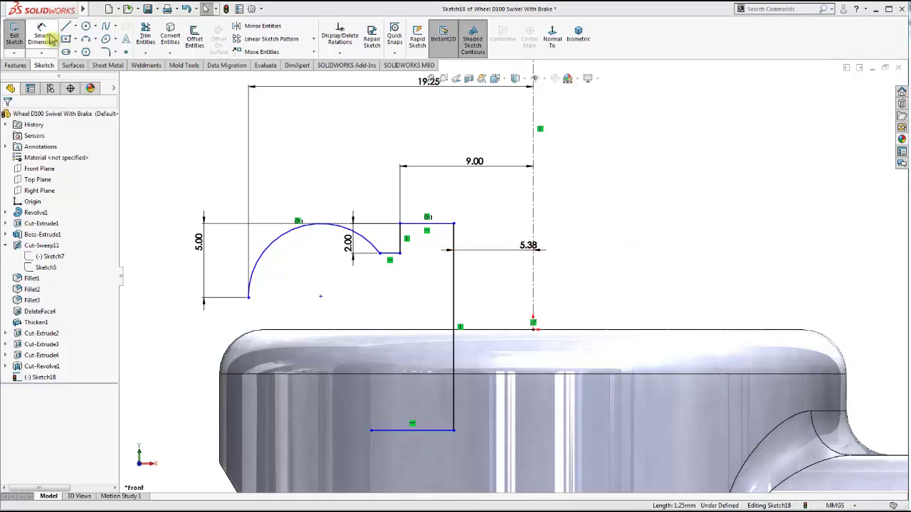
left_click(396, 260)
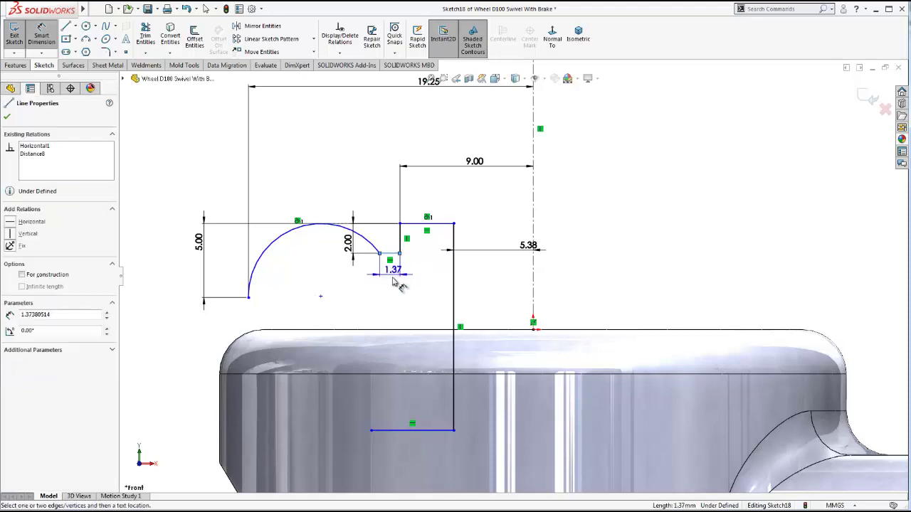
left_click(399, 279)
type("1.25")
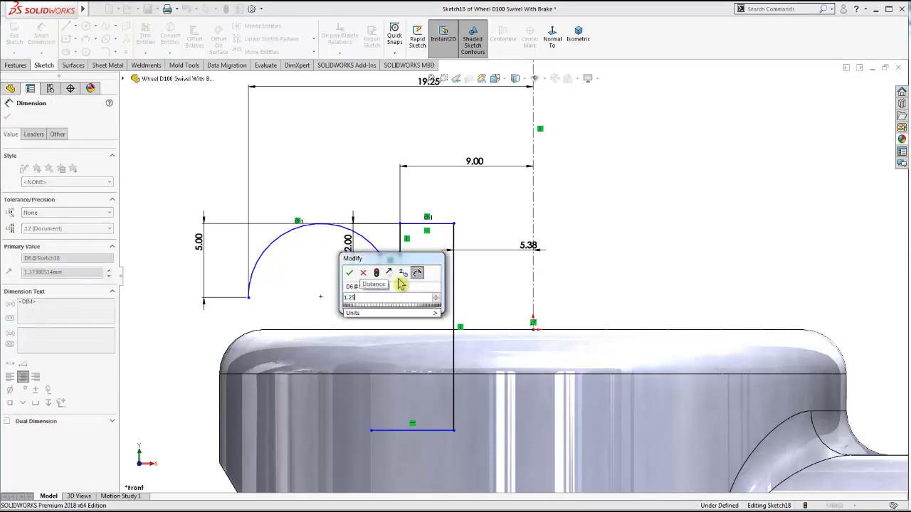
key("Return")
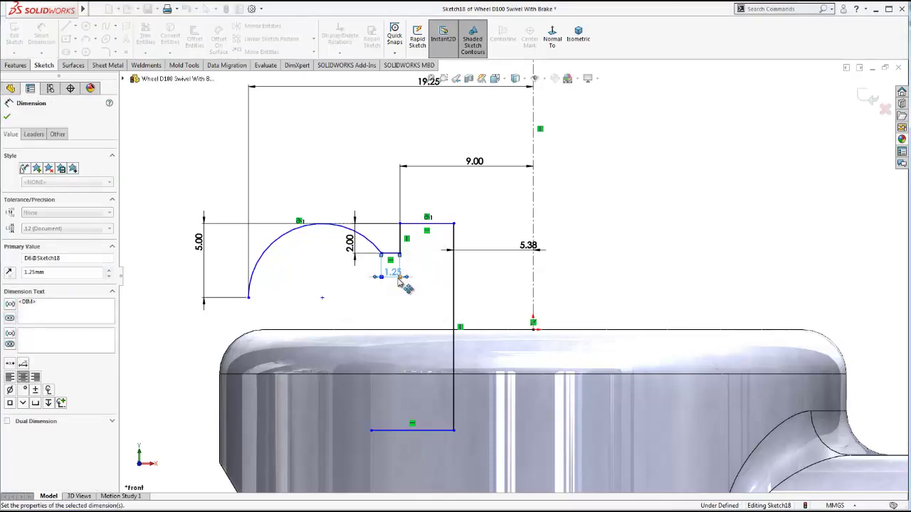
key("Escape")
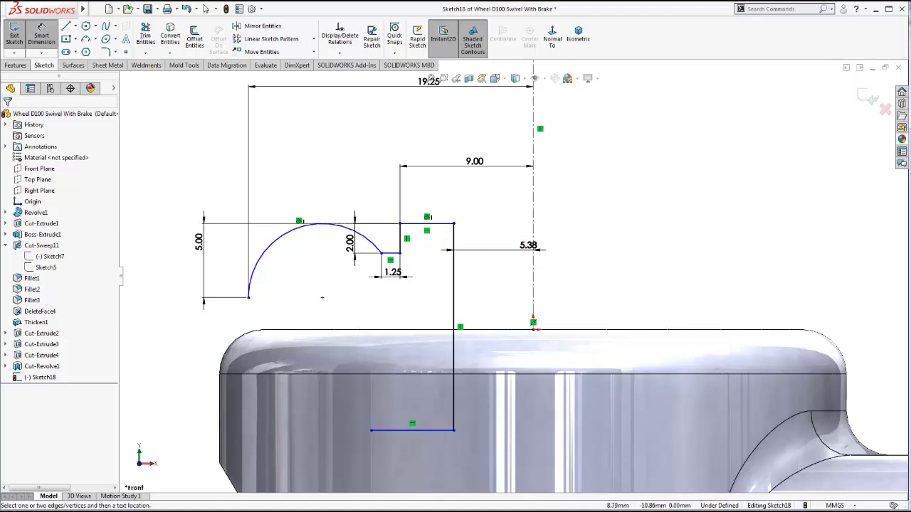
- Add a 5.5 mm height from the top line to the cap edge and a 10 mm bottom offset
left_click(42, 41)
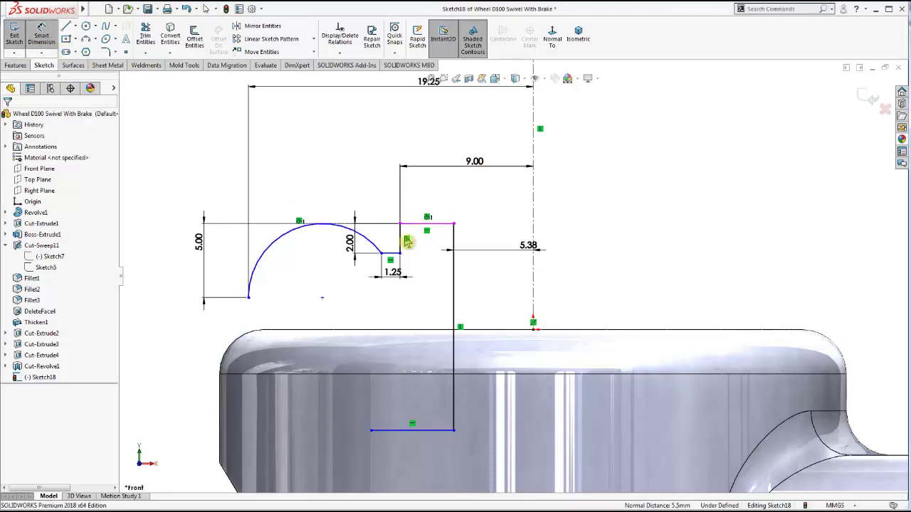
left_click(437, 225)
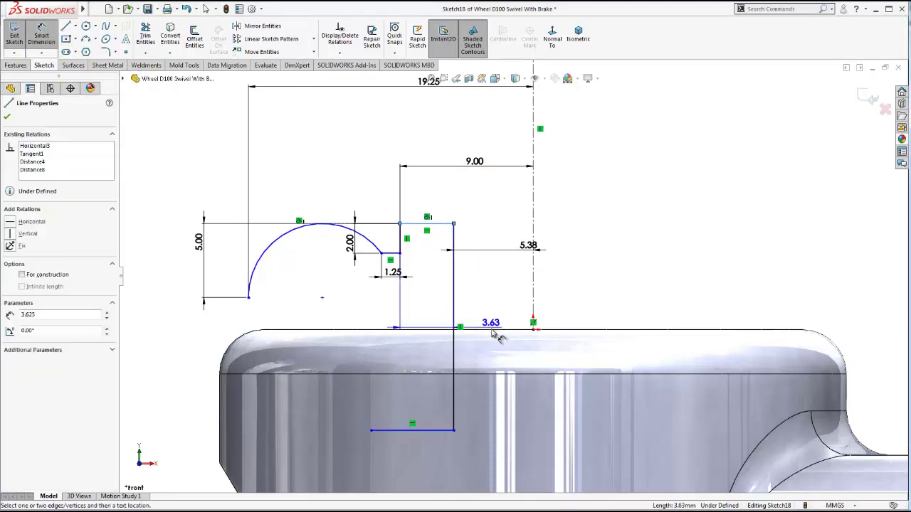
left_click(510, 319)
left_click(573, 268)
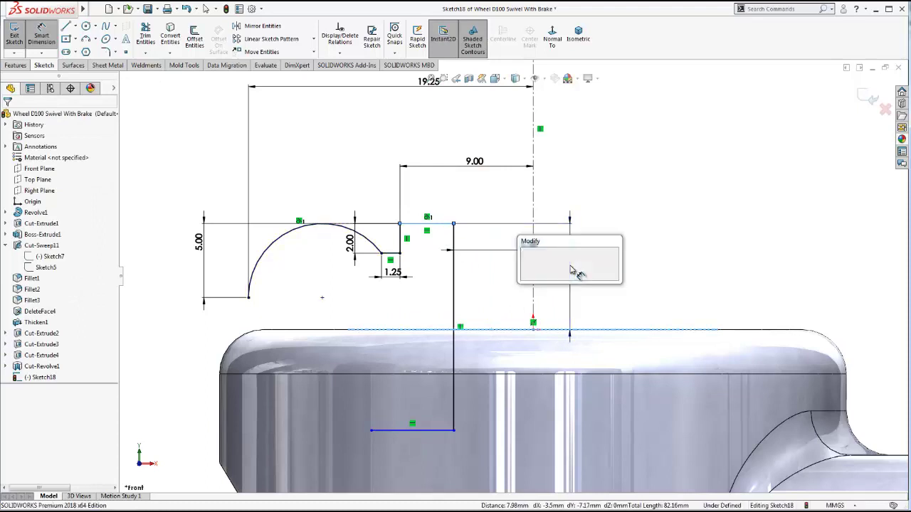
type("5.5")
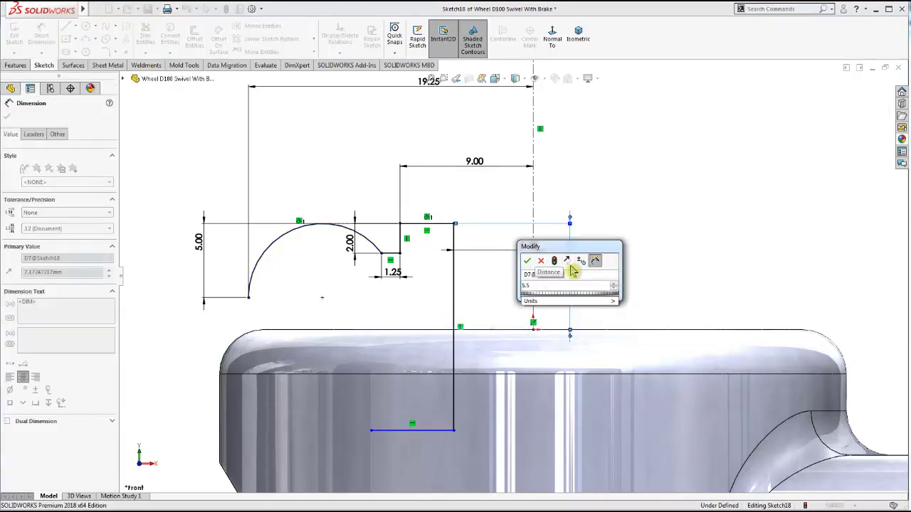
left_click(529, 263)
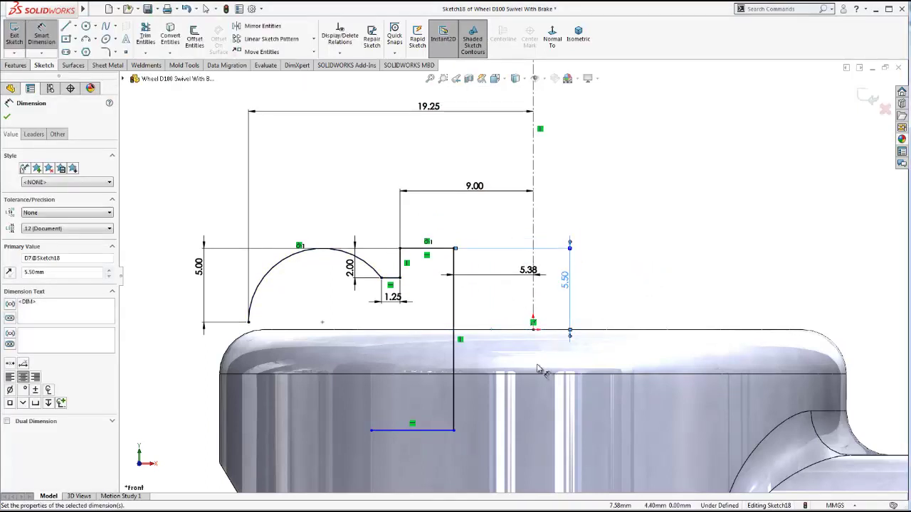
scroll(525, 417, "up", 2)
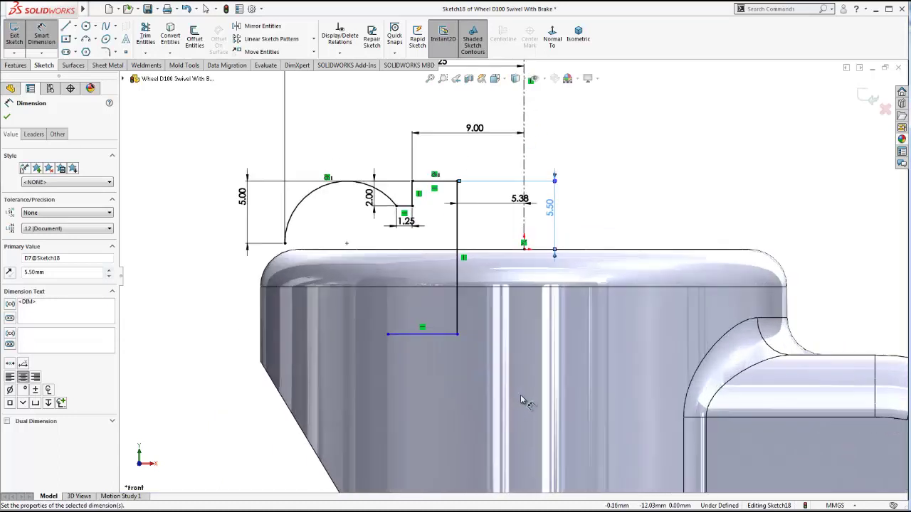
left_click(525, 241)
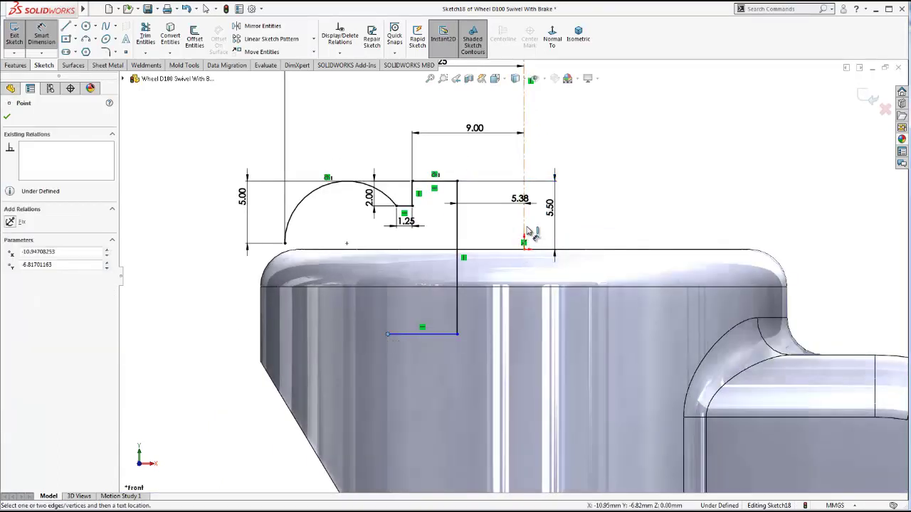
left_click(387, 333)
left_click(464, 371)
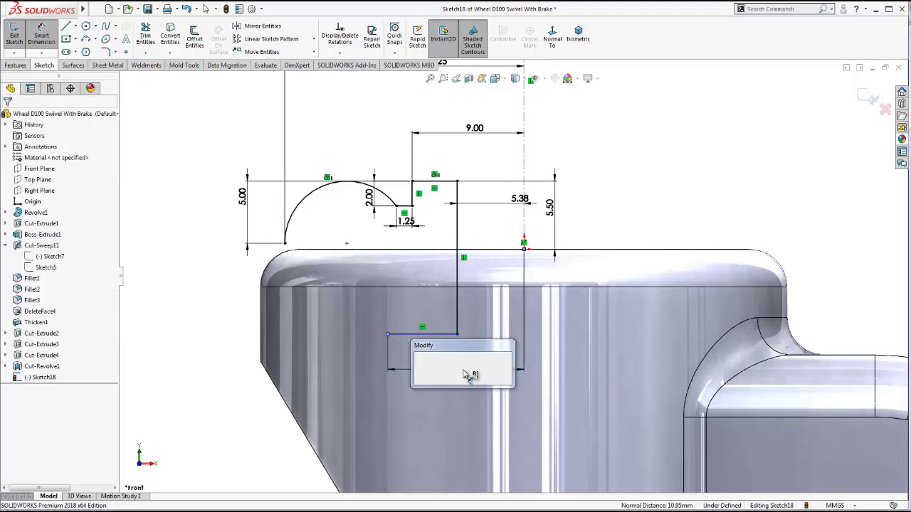
type("10")
key("Return")
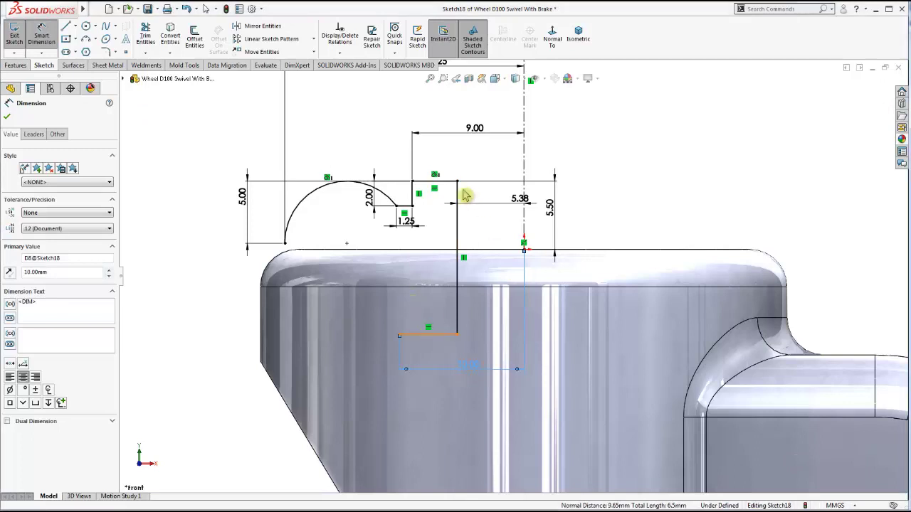
- Dimension the distance between the top and bottom horizontal lines as 9.65
left_click(434, 181)
left_click(41, 39)
left_click(43, 43)
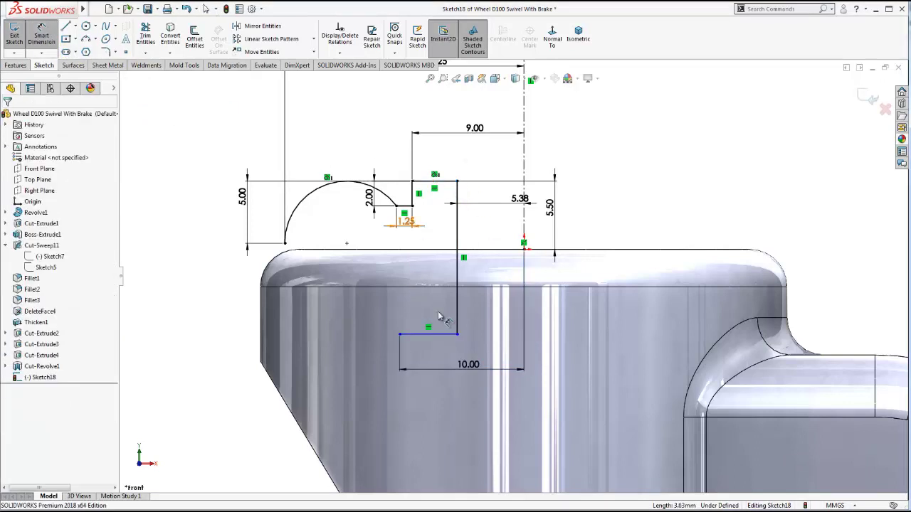
left_click(420, 334)
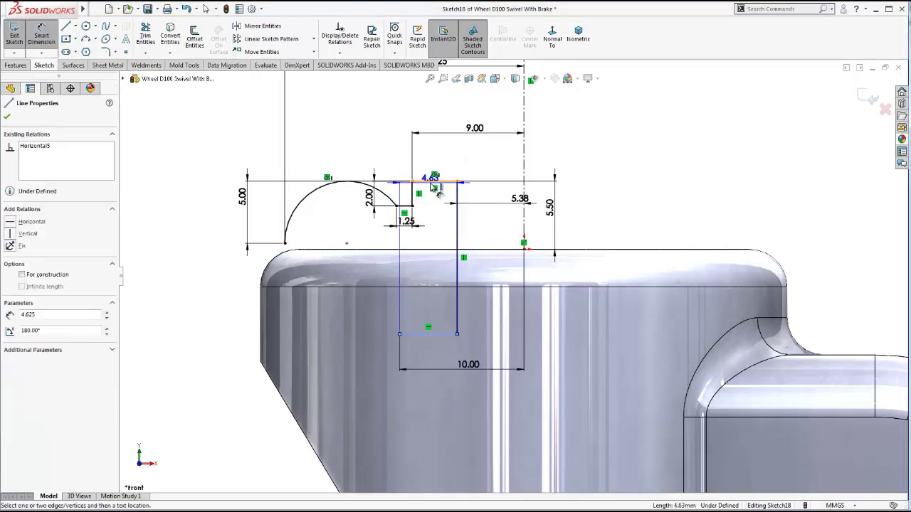
left_click(435, 181)
left_click(616, 231)
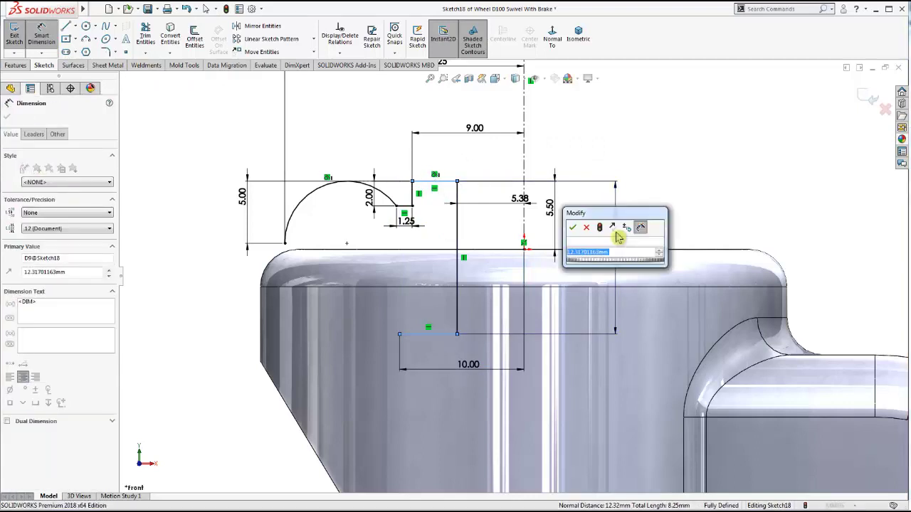
type(".65")
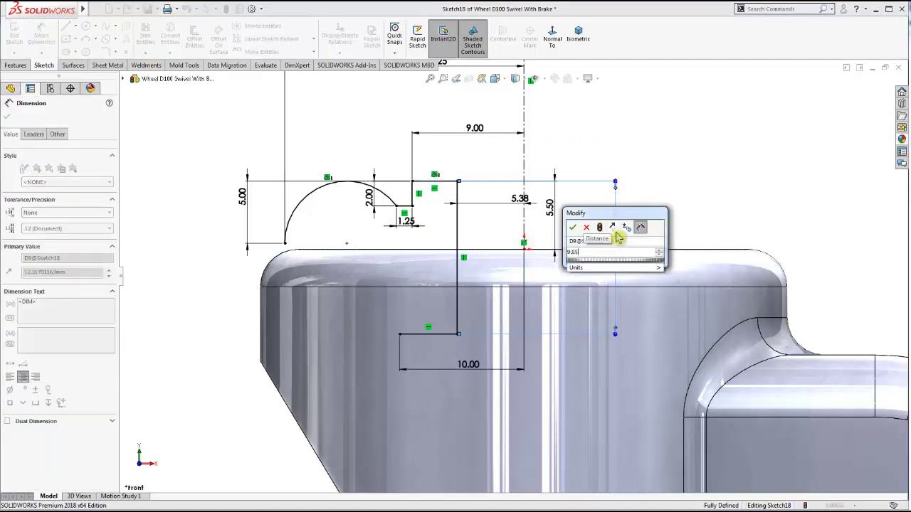
left_click(572, 228)
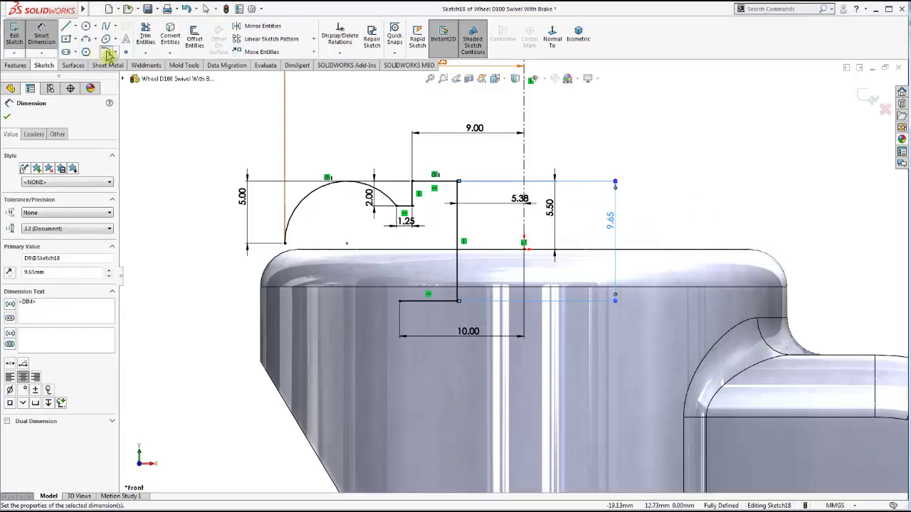
left_click(106, 55)
- Fillet the corner between the bottom horizontal line and the vertical line with radius 1.75 mm
scroll(470, 332, "down", 1)
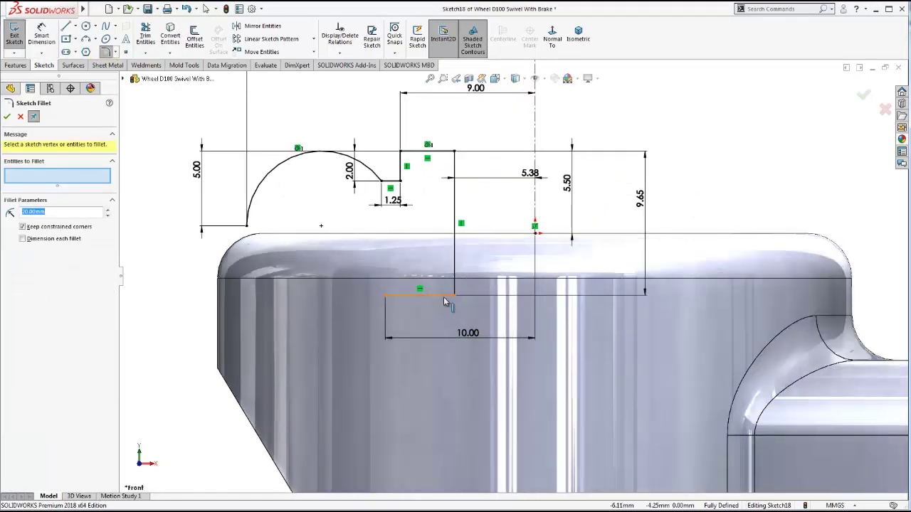
left_click(447, 295)
left_click(49, 210)
type("1.75")
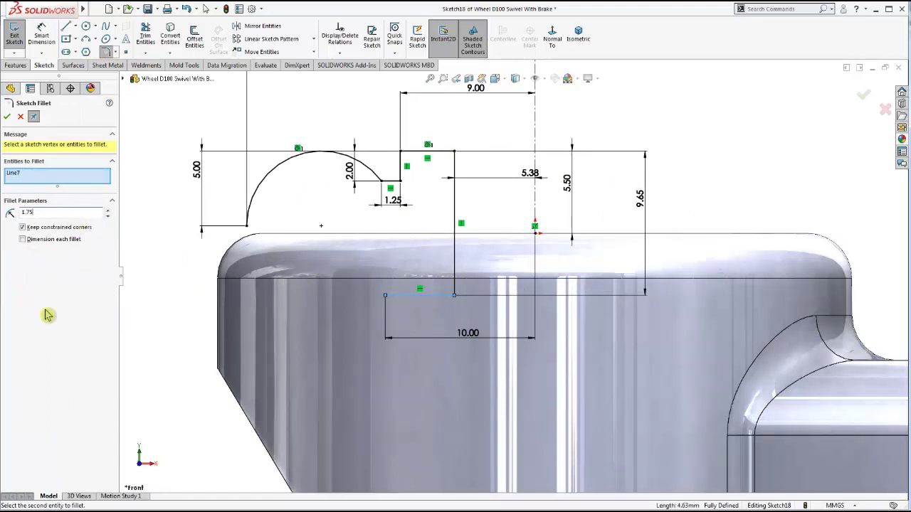
left_click(456, 274)
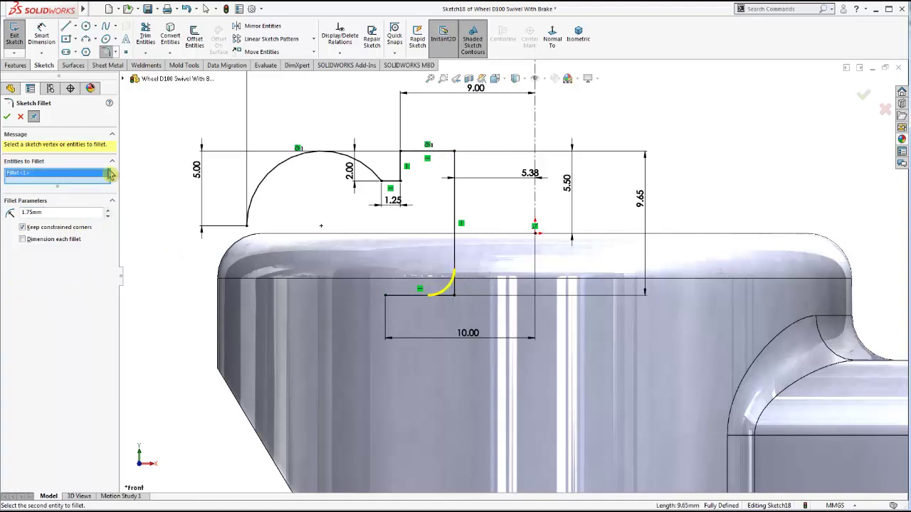
left_click(7, 117)
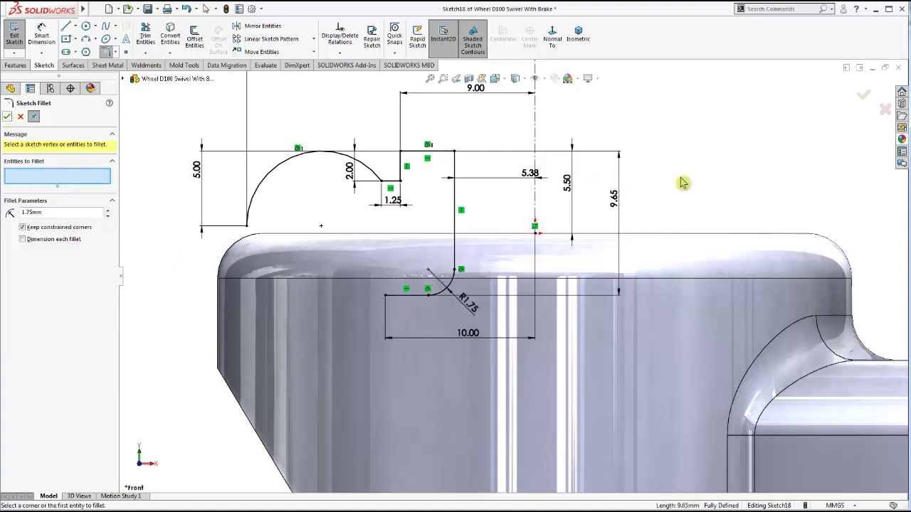
scroll(512, 274, "up", 3)
left_click(7, 117)
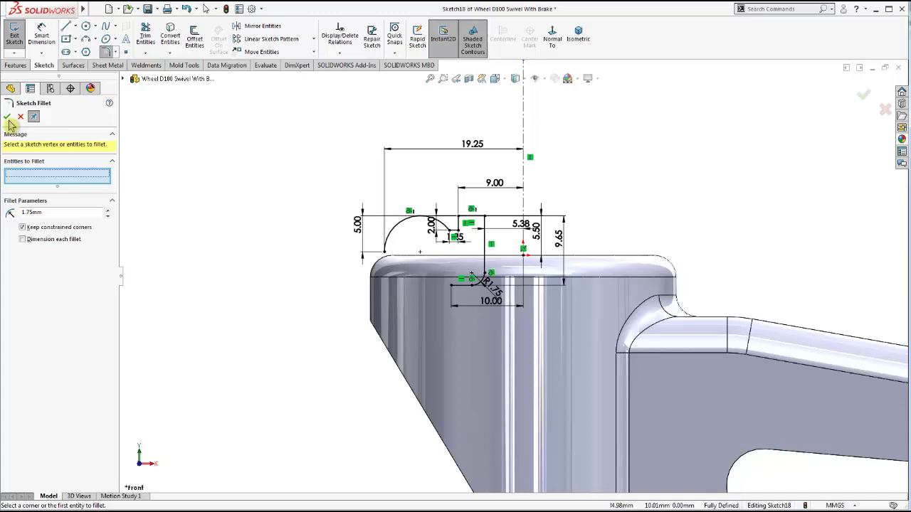
right_click(242, 153)
- Start a Revolved Boss/Base from Sketch18, letting SOLIDWORKS close the open profile automatically
middle_click_drag(584, 179, 632, 199)
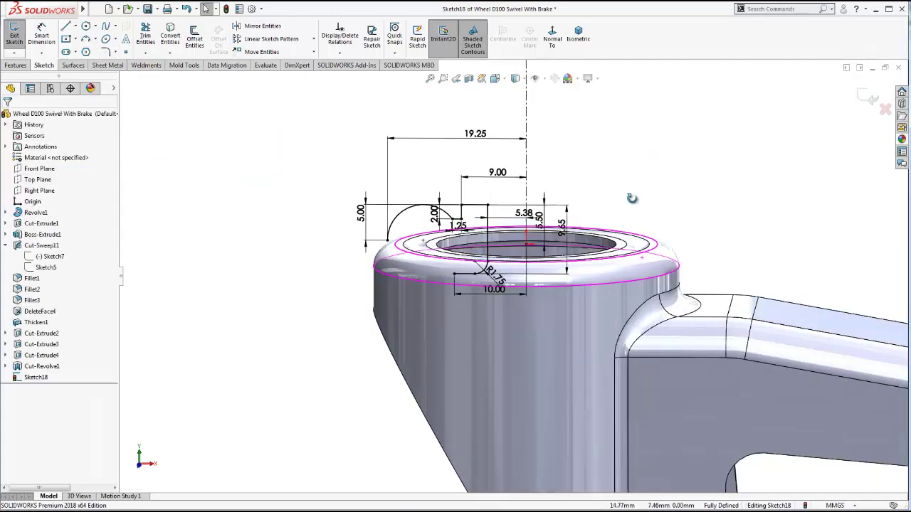
left_click(574, 43)
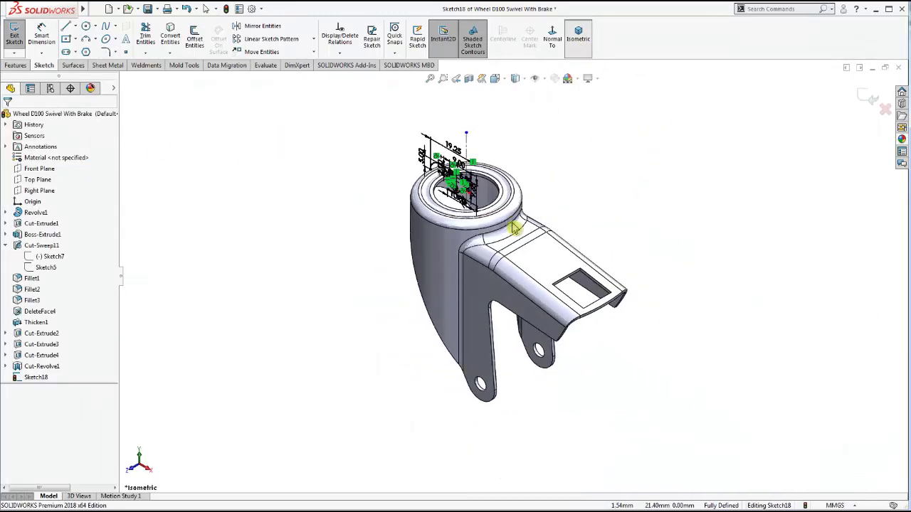
middle_click_drag(514, 227, 541, 189)
scroll(449, 207, "down", 3)
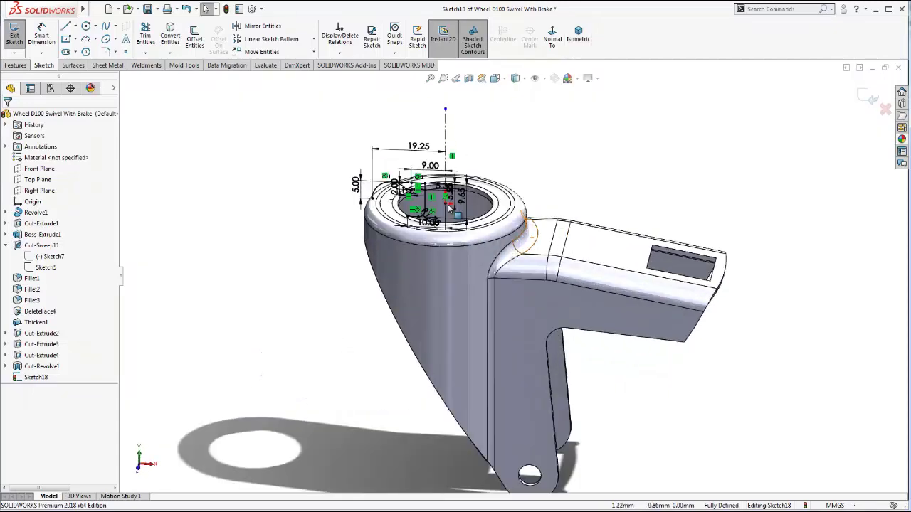
scroll(448, 205, "down", 2)
scroll(445, 201, "down", 2)
scroll(440, 194, "down", 2)
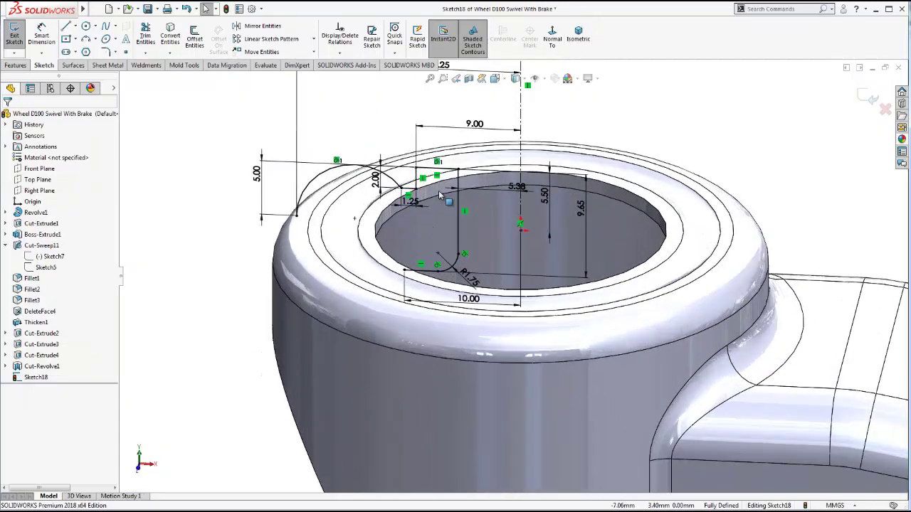
mouse_move(459, 180)
middle_mouse_down()
mouse_move(459, 190)
mouse_move(493, 199)
middle_mouse_up()
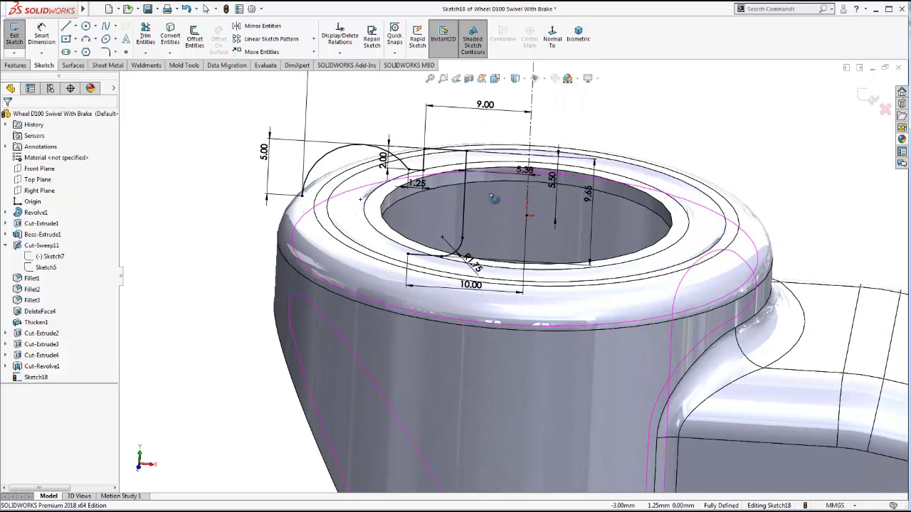
left_click(18, 66)
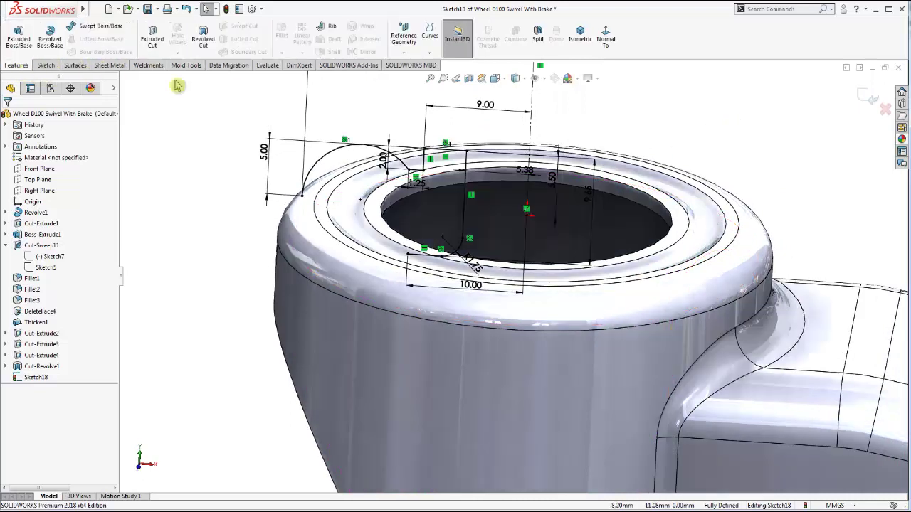
left_click(54, 45)
left_click(501, 296)
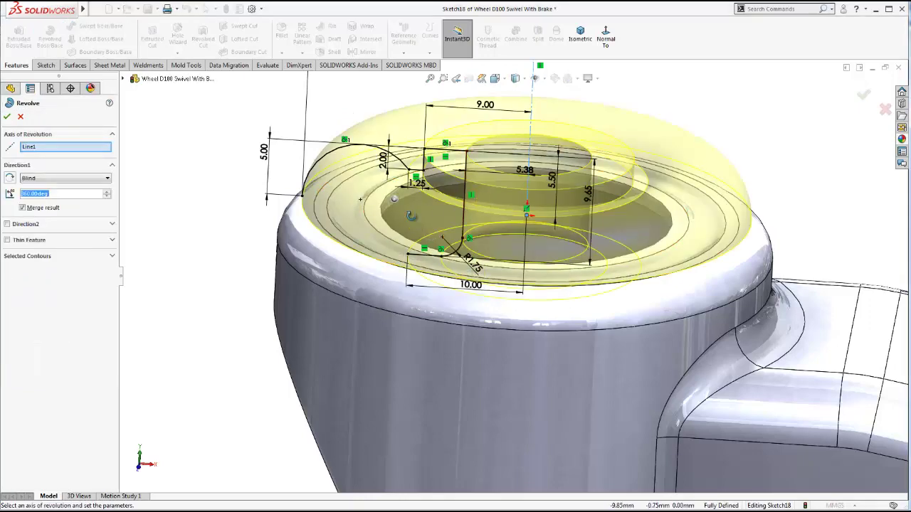
- Make the 360° revolve a one-direction thin feature with 1.5 mm wall thickness and accept it
left_click(15, 241)
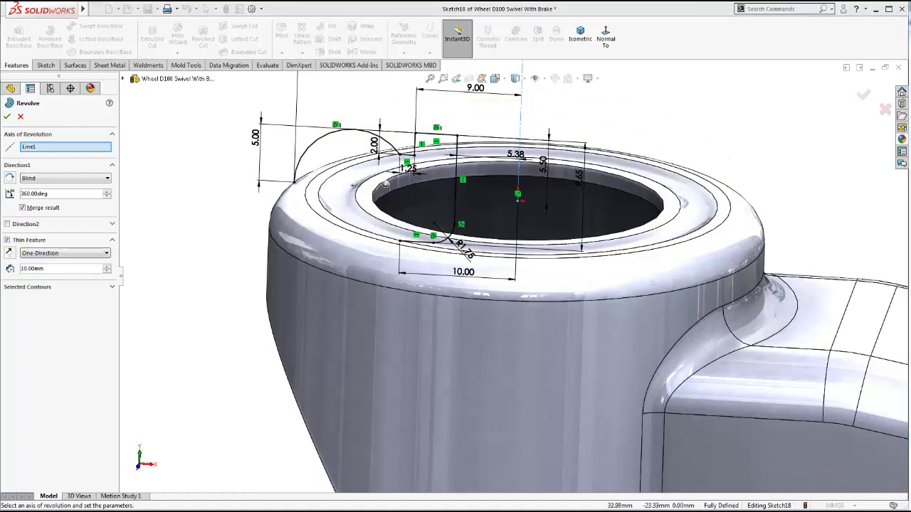
left_click(7, 239)
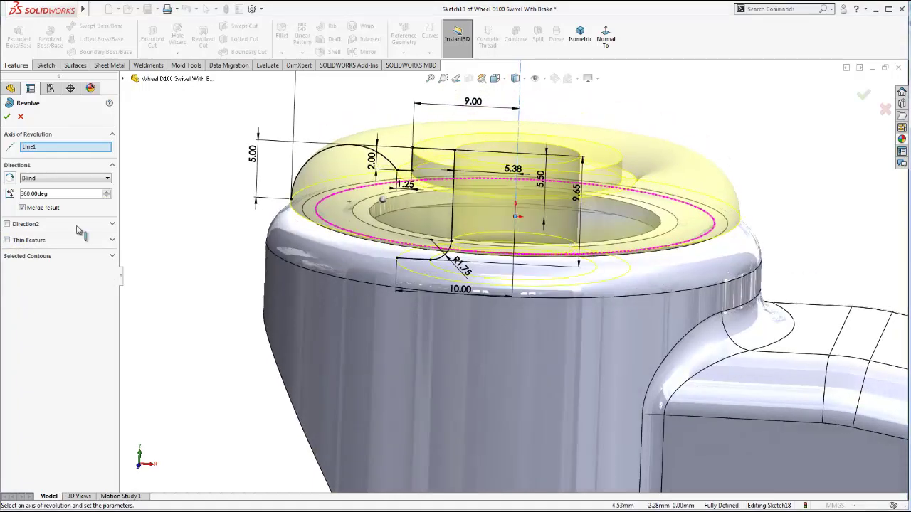
left_click(34, 241)
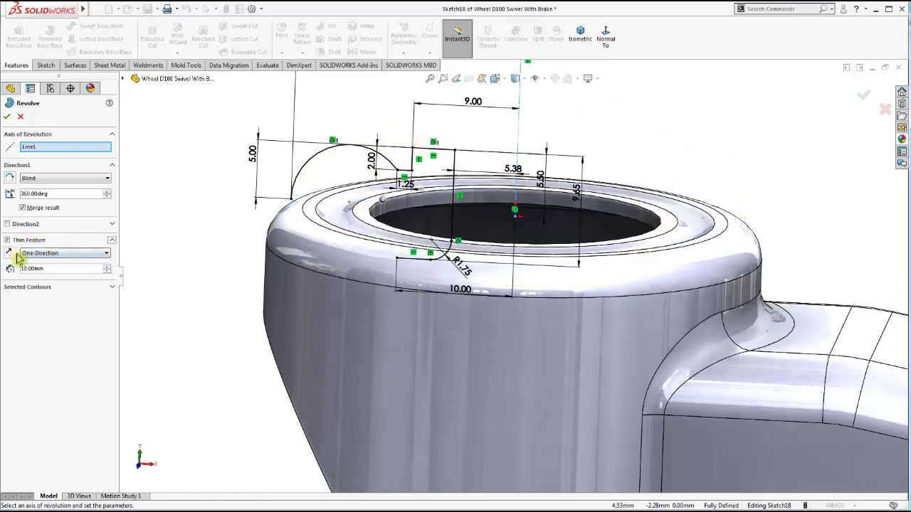
double_click(47, 268)
type("1")
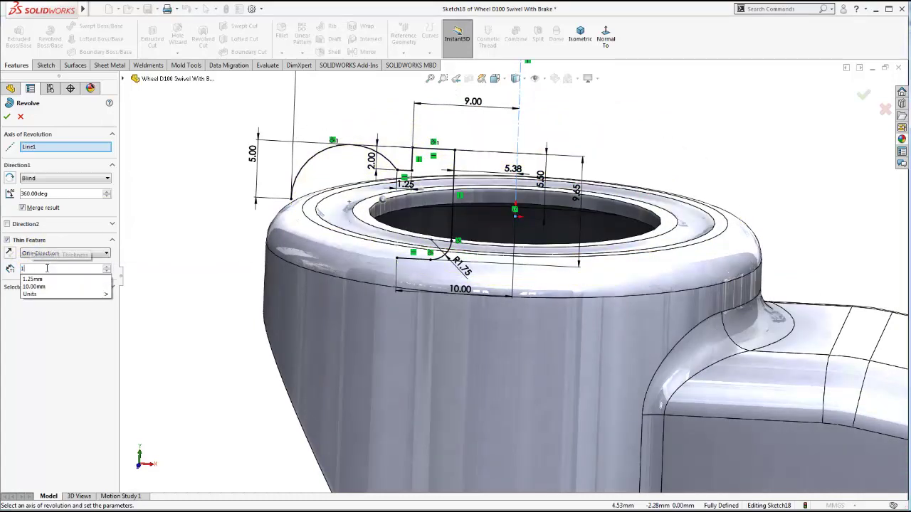
type(".5")
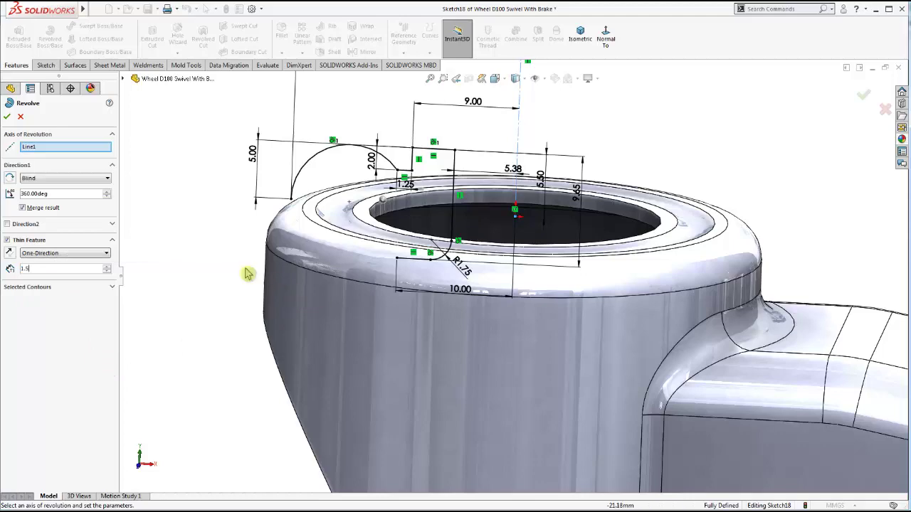
key("Return")
mouse_move(301, 247)
middle_mouse_down()
mouse_move(313, 214)
mouse_move(315, 223)
middle_mouse_up()
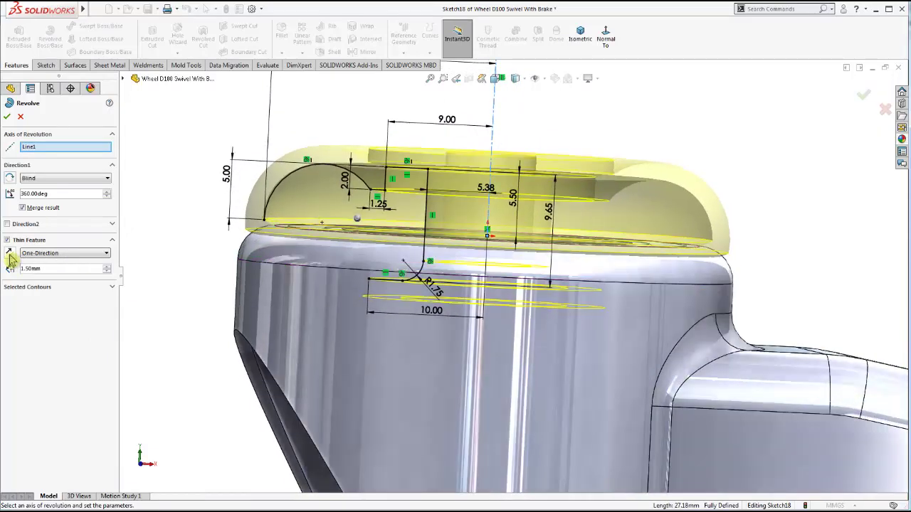
scroll(341, 234, "up", 2)
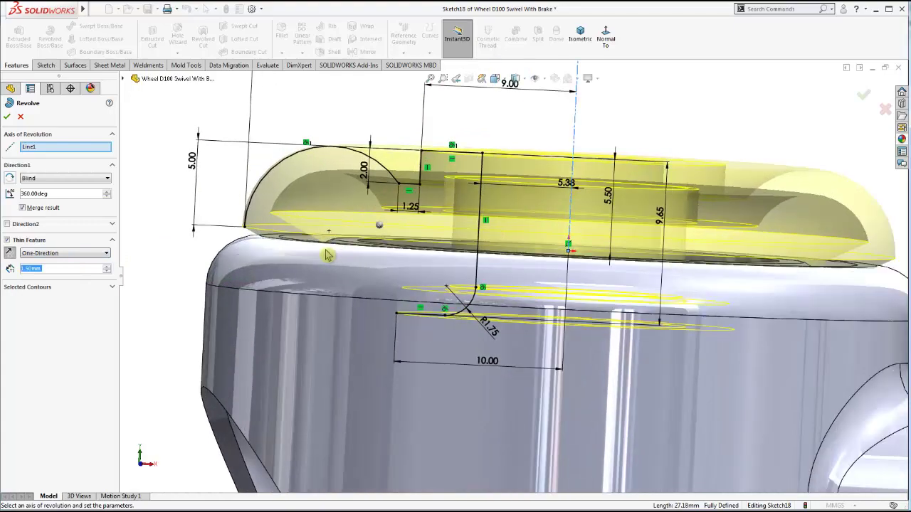
middle_click_drag(341, 235, 325, 247)
mouse_move(325, 254)
middle_mouse_down()
mouse_move(336, 244)
mouse_move(339, 254)
middle_mouse_up()
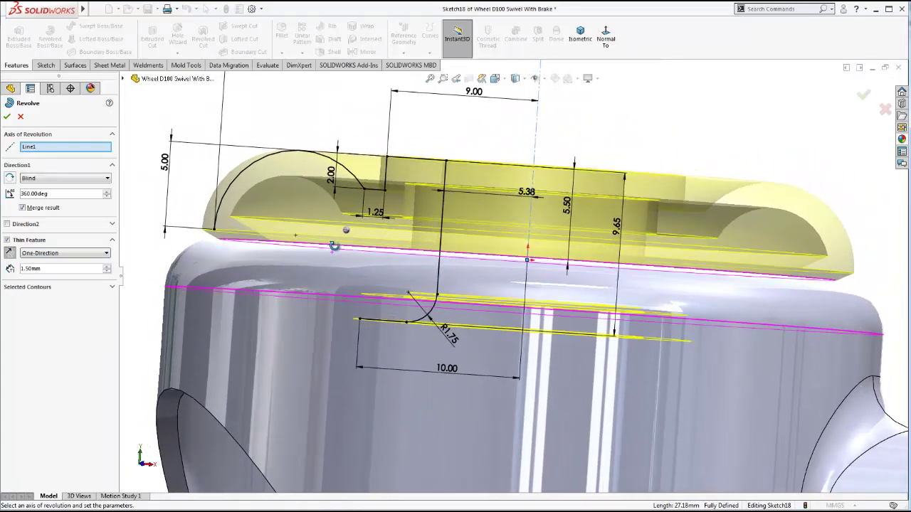
scroll(364, 247, "up", 2)
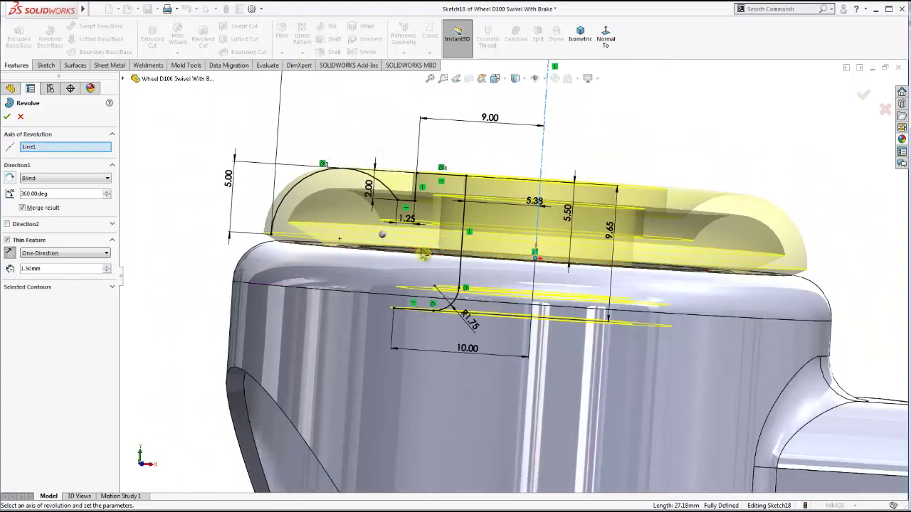
scroll(365, 247, "up", 2)
scroll(364, 247, "up", 2)
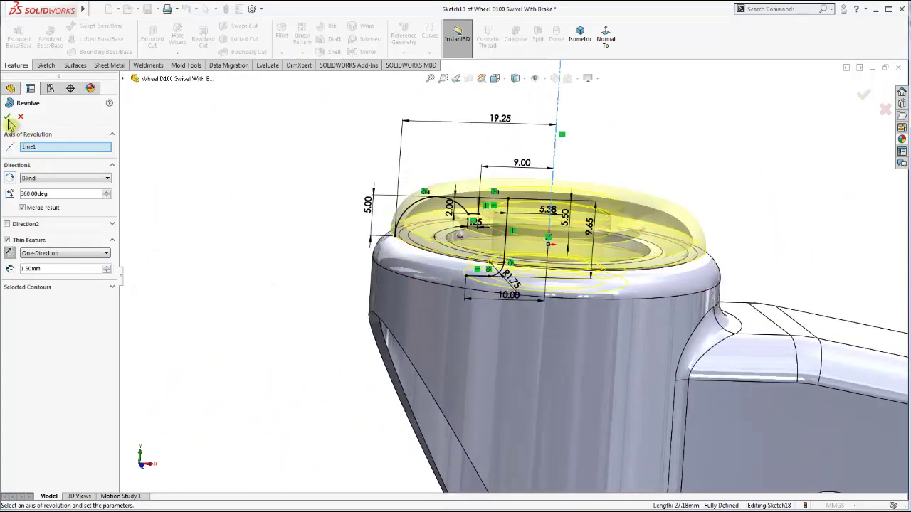
left_click(7, 116)
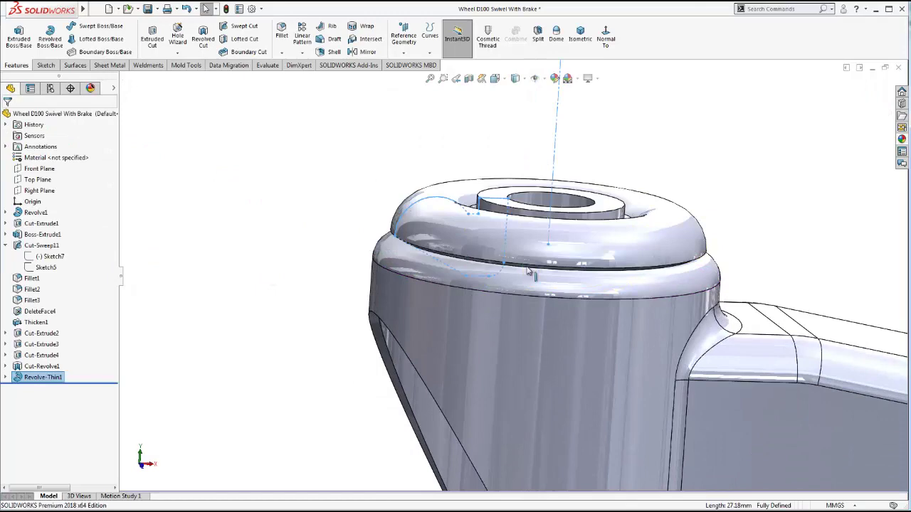
- Reopen Sketch18 from the revolve, check the diagonal line's relations, and exit to rebuild the cap
middle_click_drag(528, 271, 532, 238)
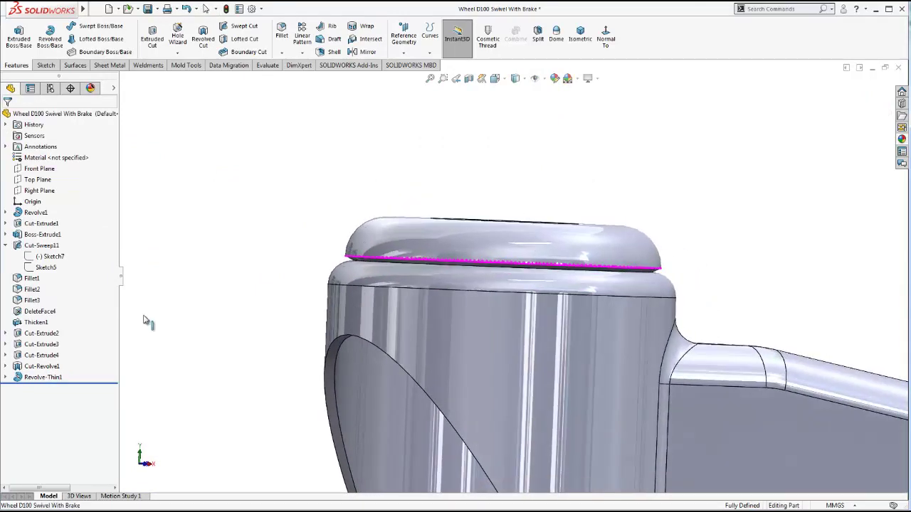
left_click(35, 377)
left_click(6, 377)
left_click(47, 387)
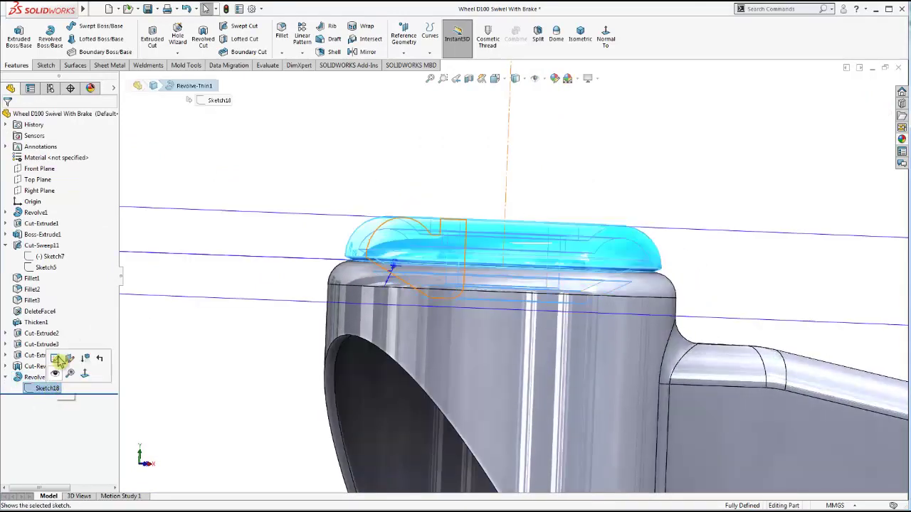
left_click(61, 361)
left_click(56, 361)
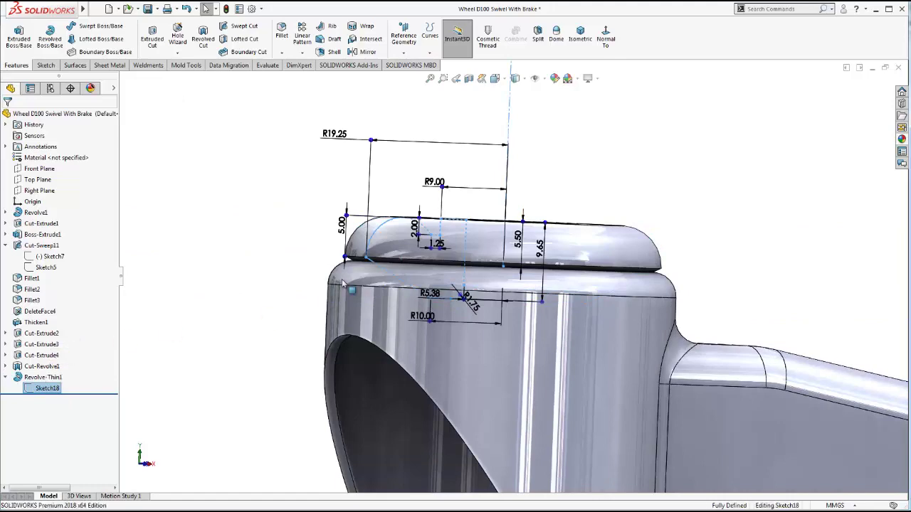
scroll(446, 287, "down", 2)
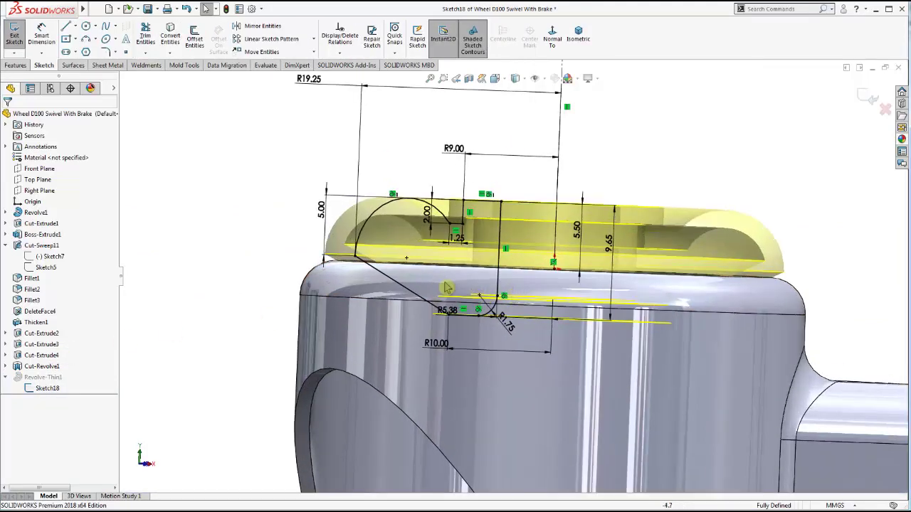
left_click(401, 290)
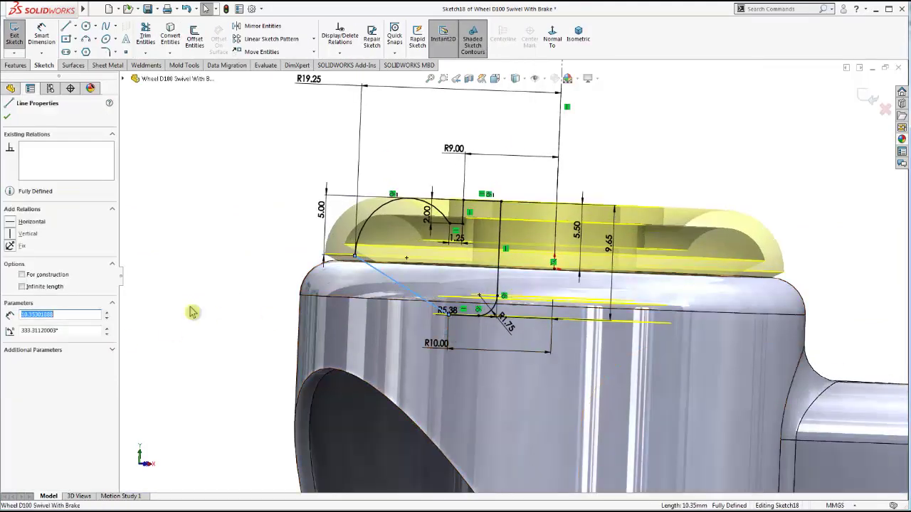
left_click(782, 130)
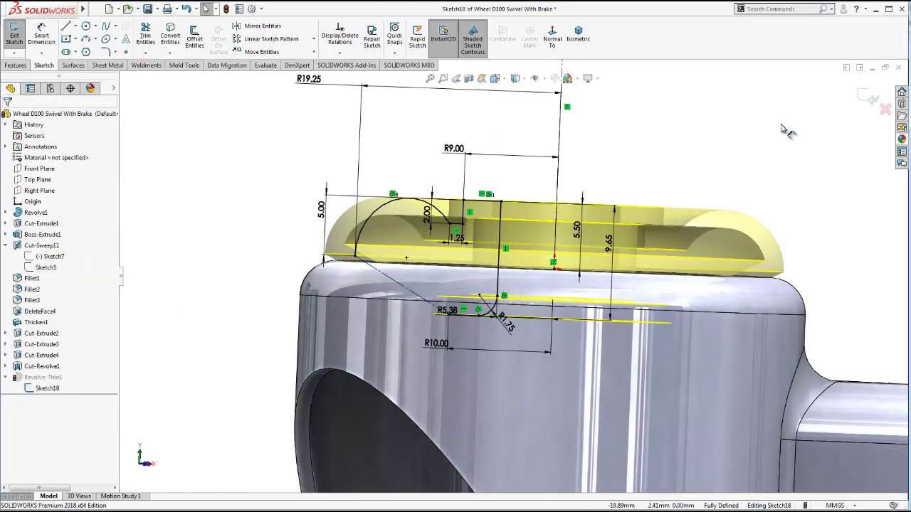
left_click(860, 104)
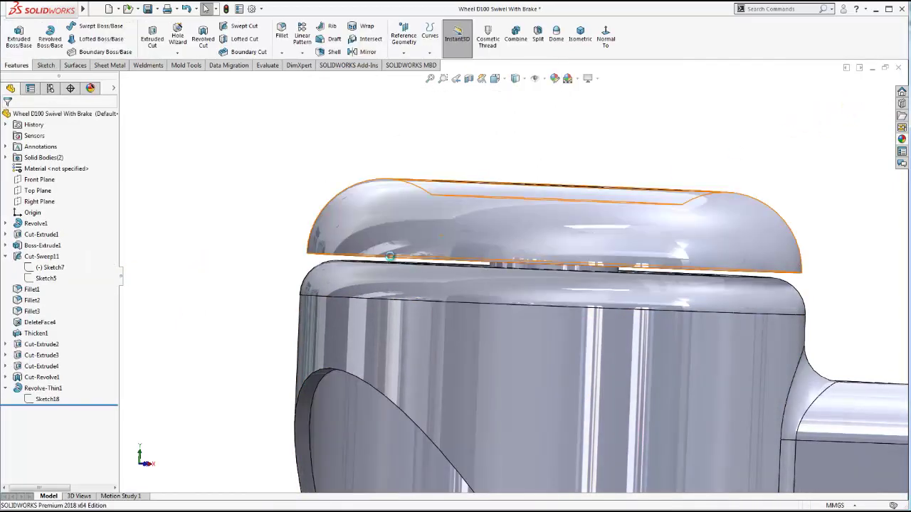
middle_click_drag(403, 282, 407, 244)
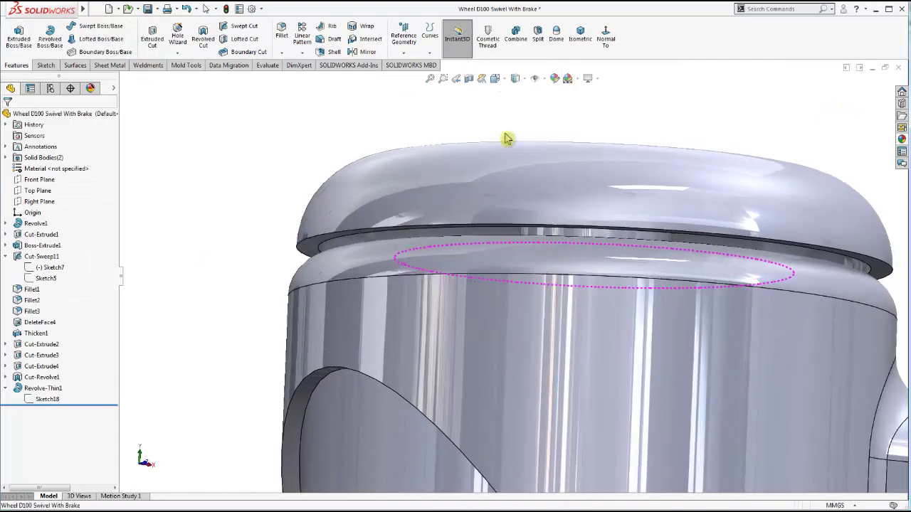
left_click(470, 79)
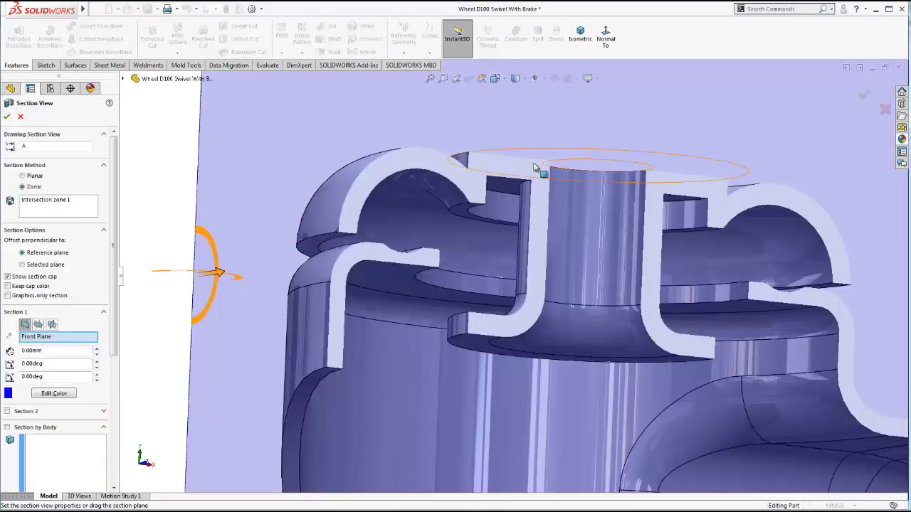
mouse_move(539, 166)
middle_mouse_down()
mouse_move(539, 215)
mouse_move(523, 240)
middle_mouse_up()
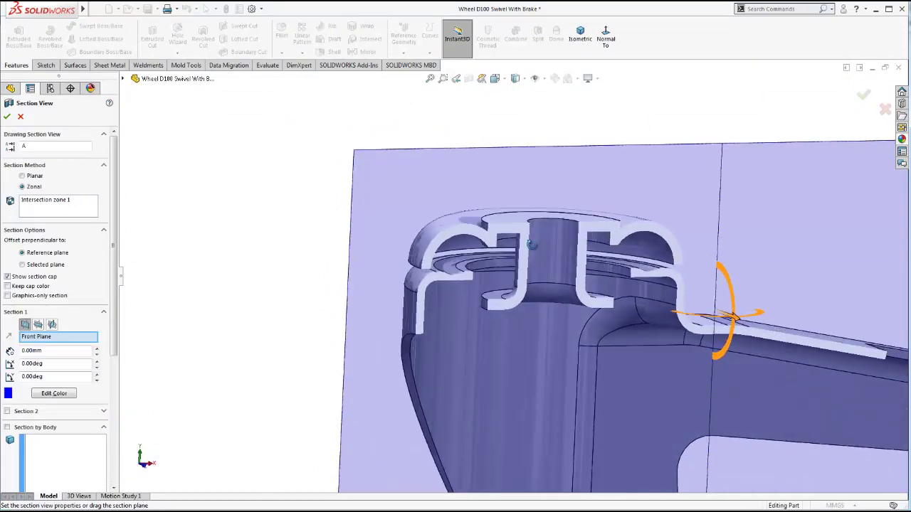
left_click(861, 95)
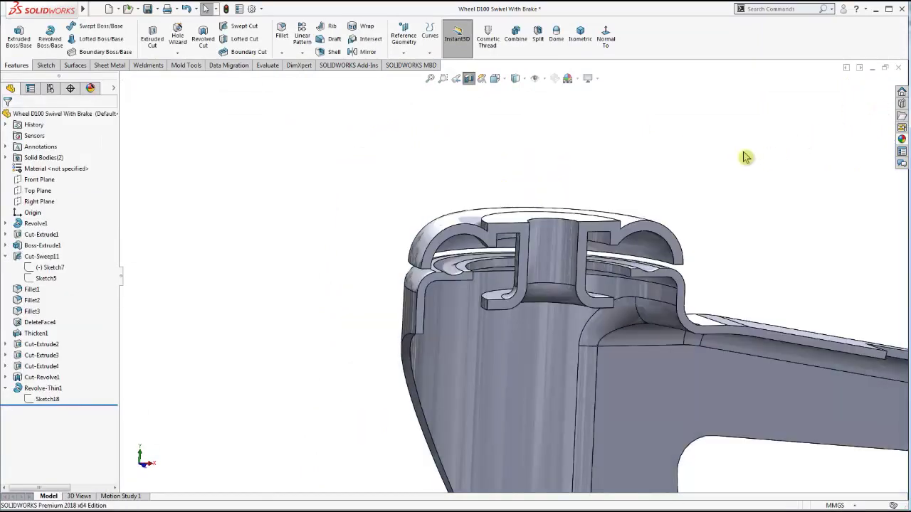
left_click(470, 81)
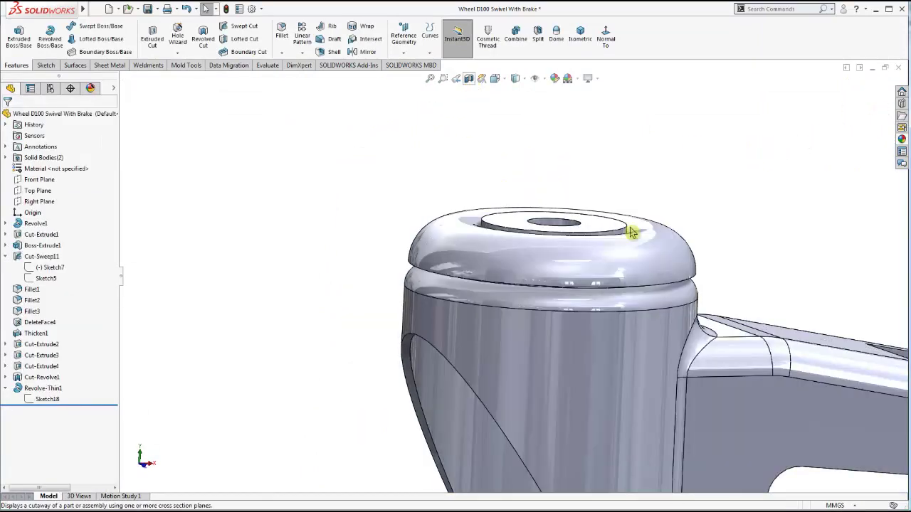
mouse_move(631, 231)
middle_mouse_down()
mouse_move(637, 160)
mouse_move(609, 309)
mouse_move(604, 293)
mouse_move(656, 287)
mouse_move(665, 238)
mouse_move(677, 239)
mouse_move(688, 254)
mouse_move(641, 271)
mouse_move(540, 252)
mouse_move(636, 256)
middle_mouse_up()
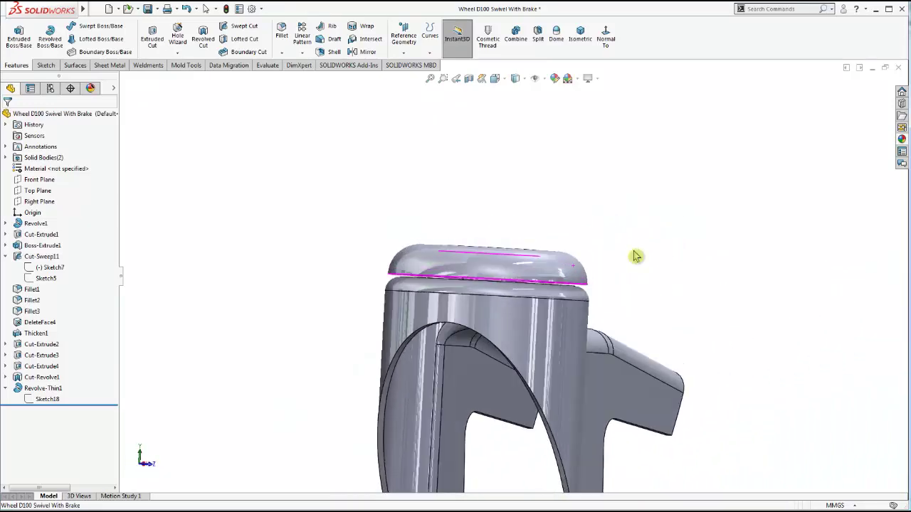
key("ctrl+7")
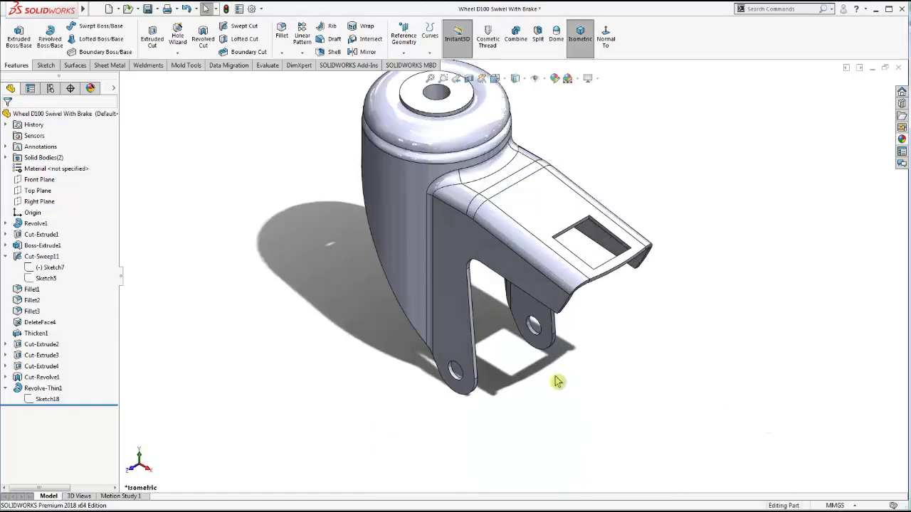
scroll(558, 382, "down", 2)
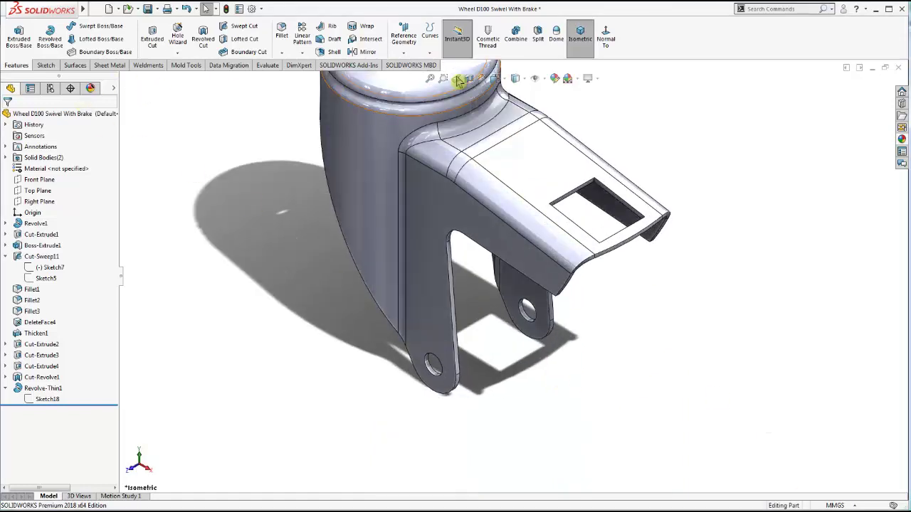
- Create reference Axis1 through the cylindrical face of the lower lug's hole
left_click(404, 51)
left_click(410, 77)
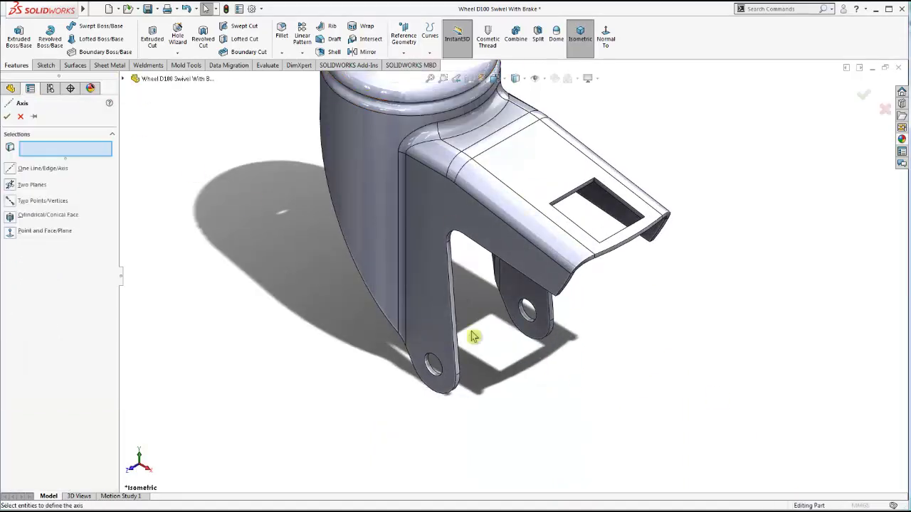
scroll(470, 340, "down", 3)
scroll(448, 355, "down", 3)
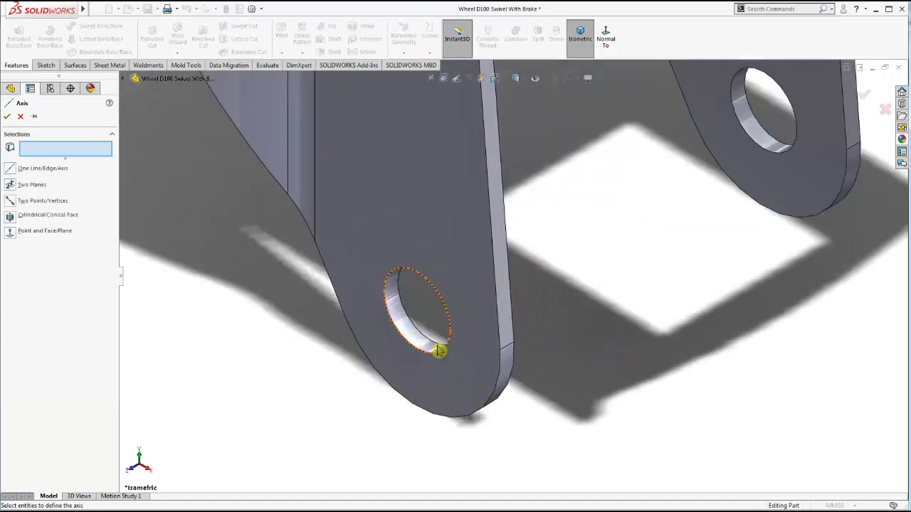
left_click(402, 314)
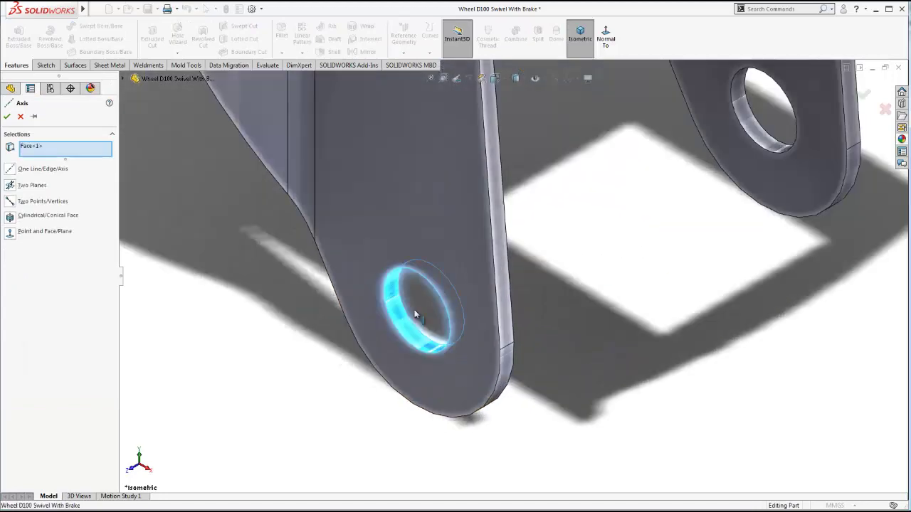
left_click(8, 116)
scroll(232, 289, "up", 1)
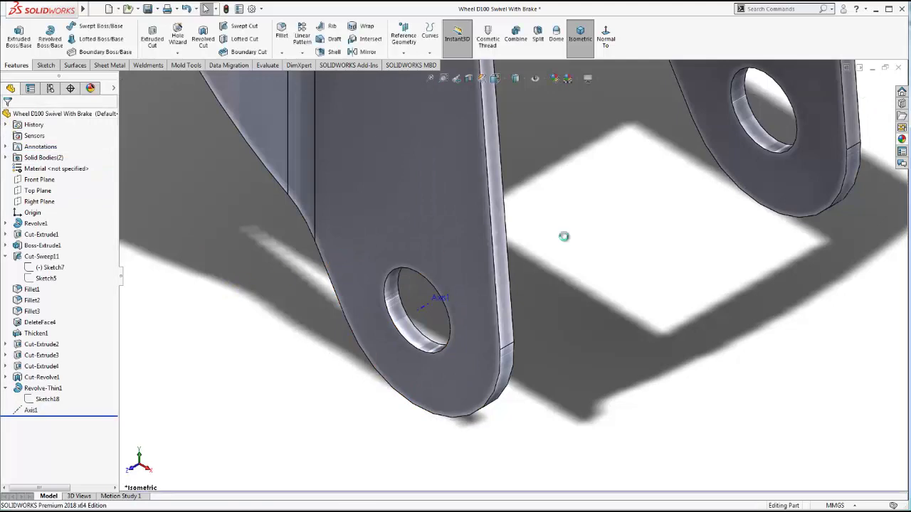
scroll(552, 251, "up", 1)
scroll(569, 227, "up", 2)
scroll(589, 197, "up", 3)
scroll(584, 192, "up", 2)
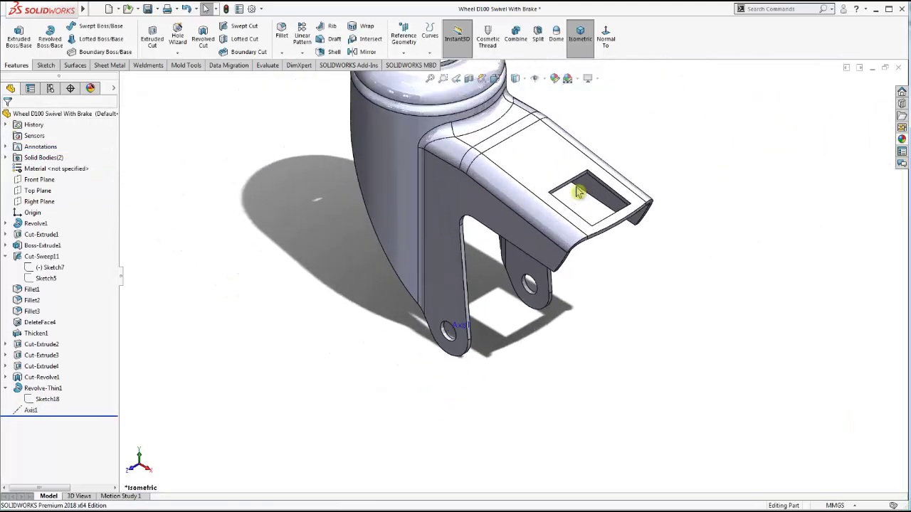
scroll(500, 143, "down", 1)
- Create Plane1 through Axis1 at 90° to the Right Plane
left_click(404, 51)
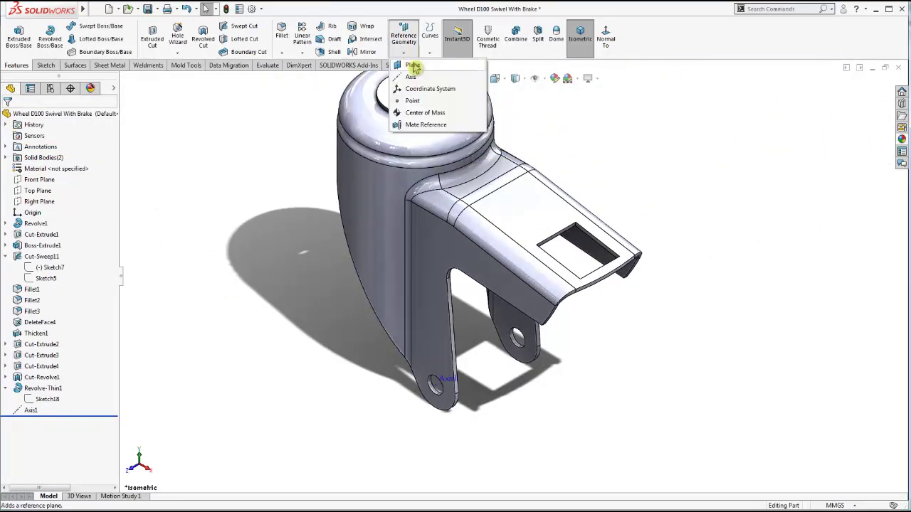
left_click(432, 97)
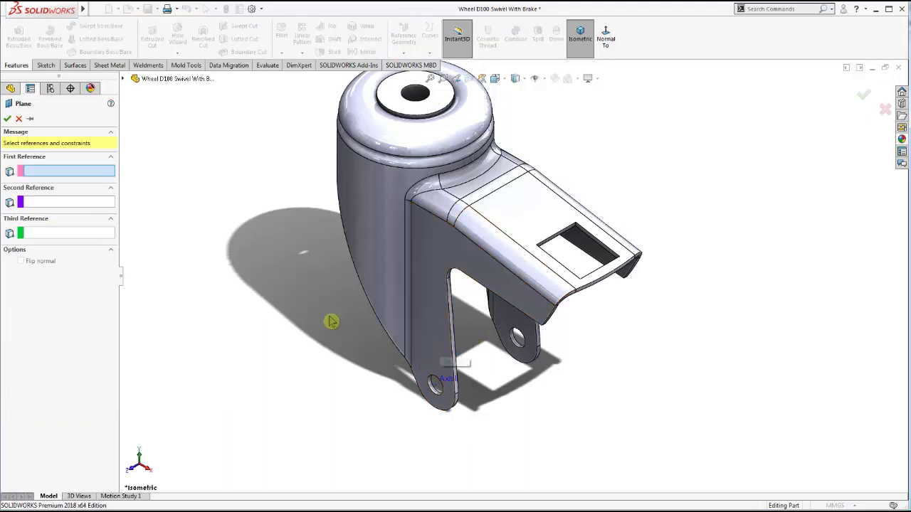
left_click(124, 79)
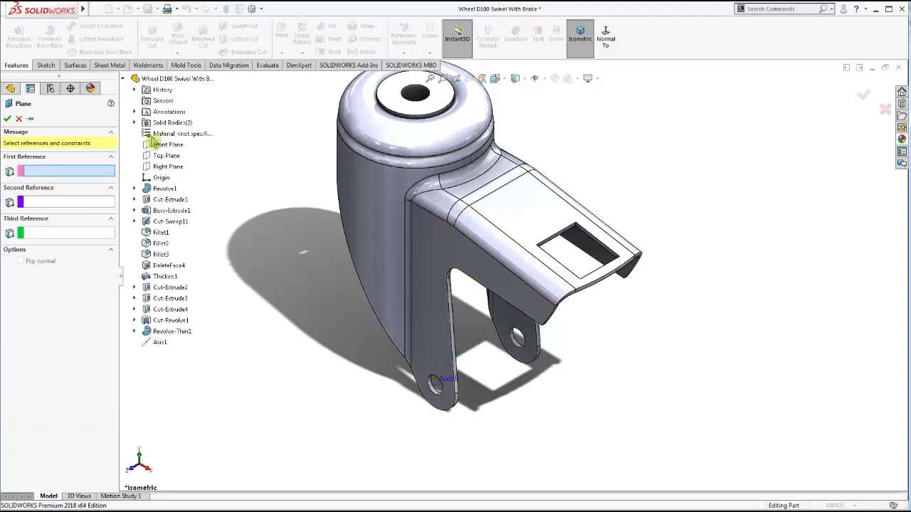
left_click(168, 167)
scroll(455, 342, "down", 2)
scroll(459, 338, "down", 2)
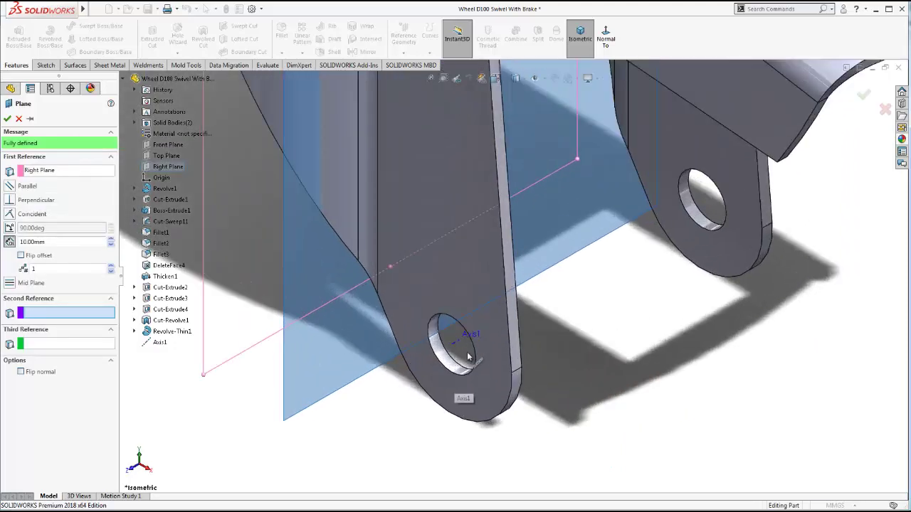
scroll(460, 335, "down", 2)
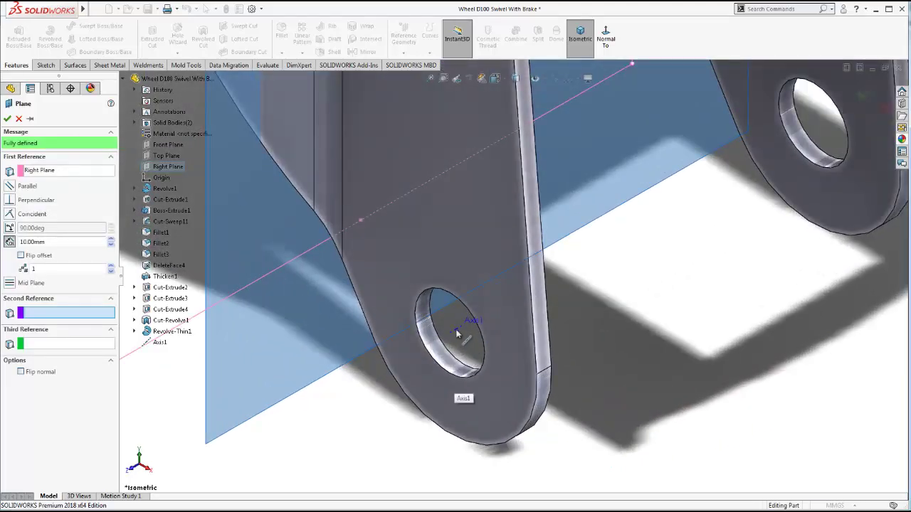
left_click(471, 326)
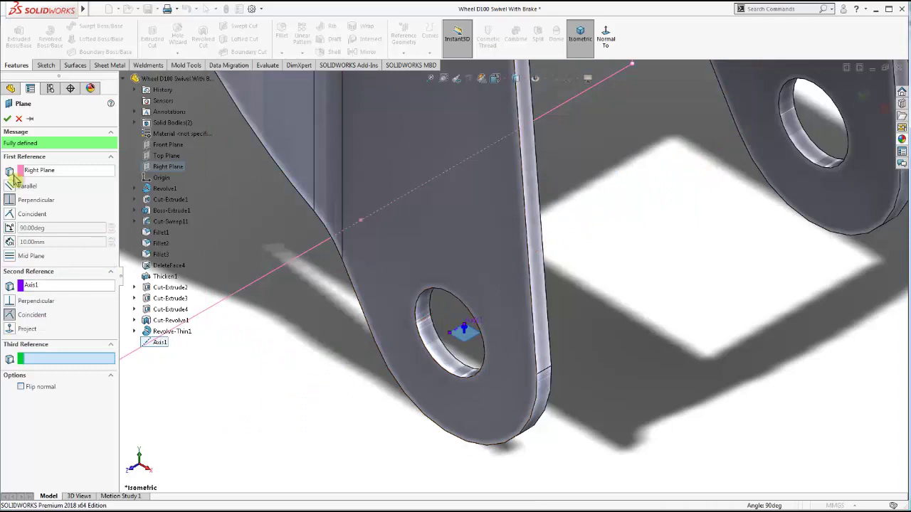
scroll(599, 248, "up", 3)
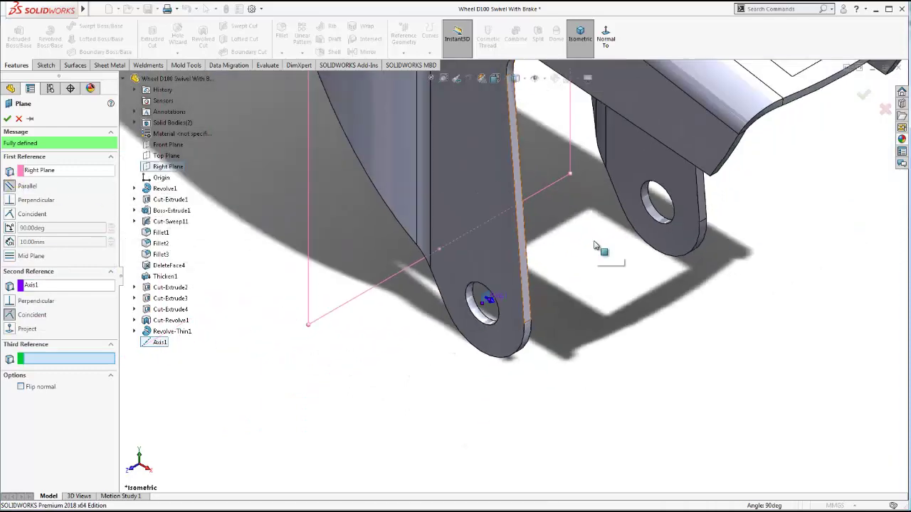
scroll(600, 247, "up", 2)
left_click(9, 120)
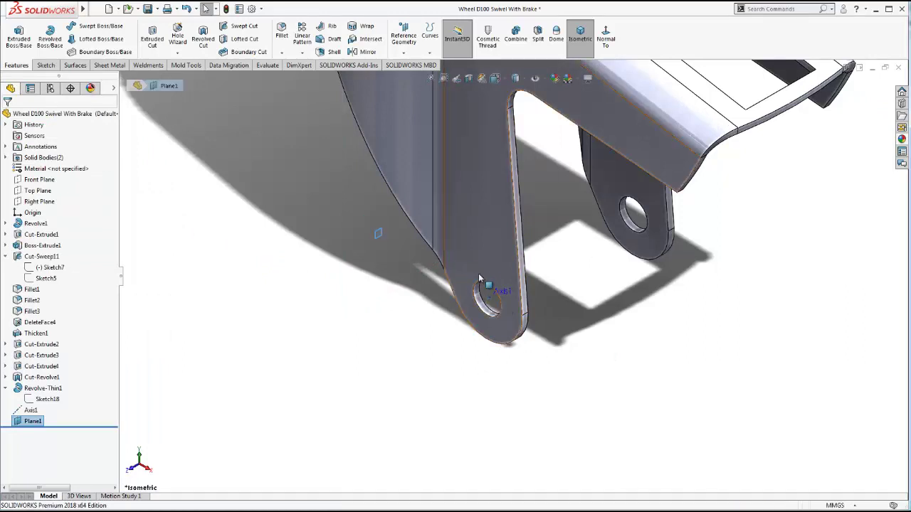
- Reorient the view to look normal to Plane1
middle_click_drag(478, 274, 488, 276)
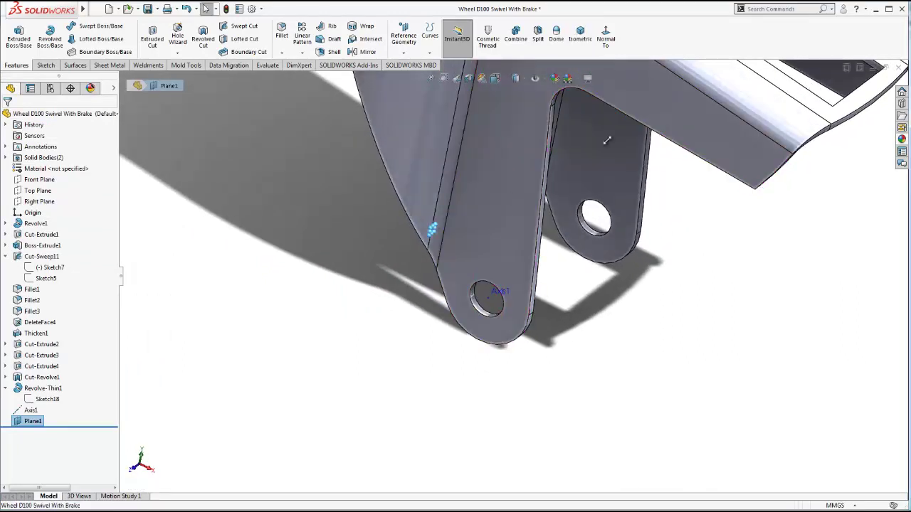
key("ctrl+7")
middle_click_drag(504, 196, 640, 251)
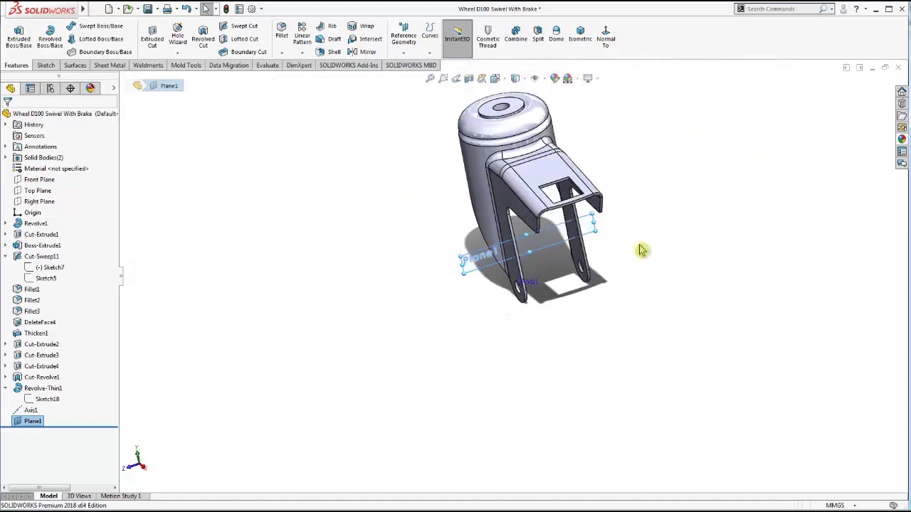
left_click_drag(538, 238, 588, 235)
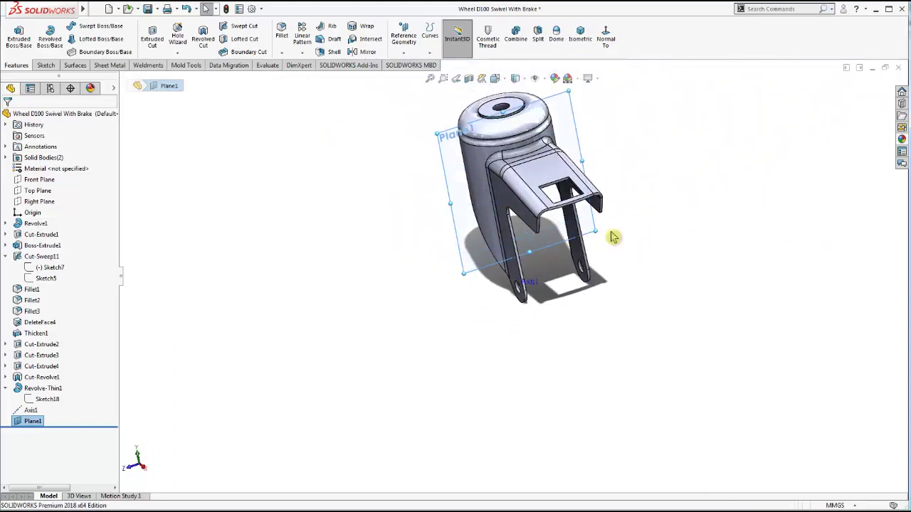
left_click(32, 422)
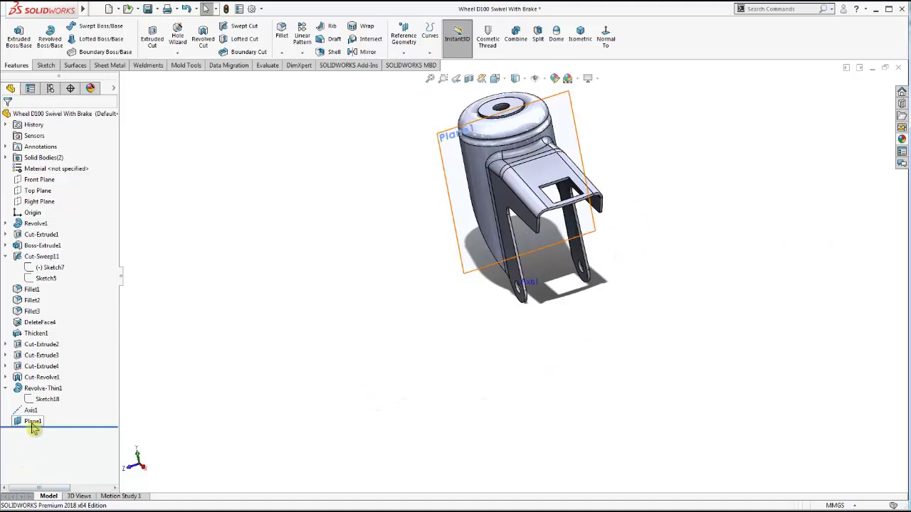
left_click(89, 413)
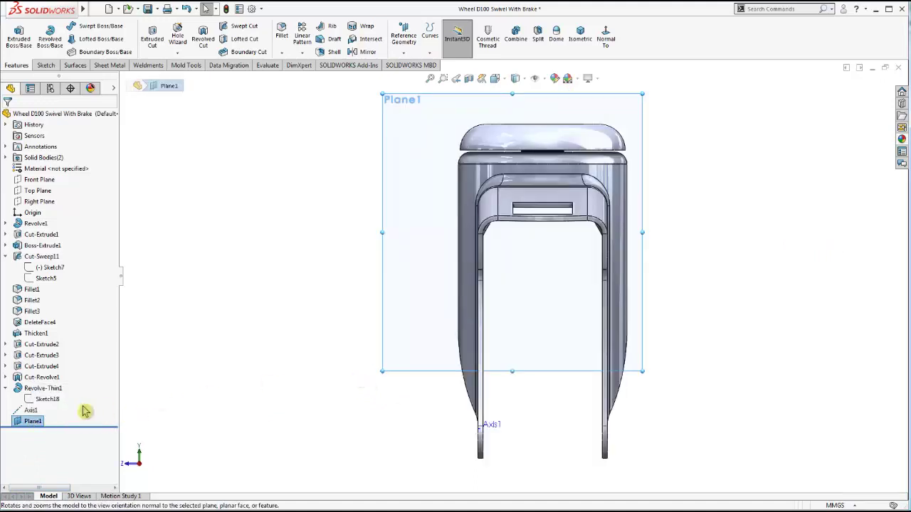
right_click(40, 423)
- Start a sketch on Plane1 with a vertical centerline from the origin down to Axis1
left_click(63, 361)
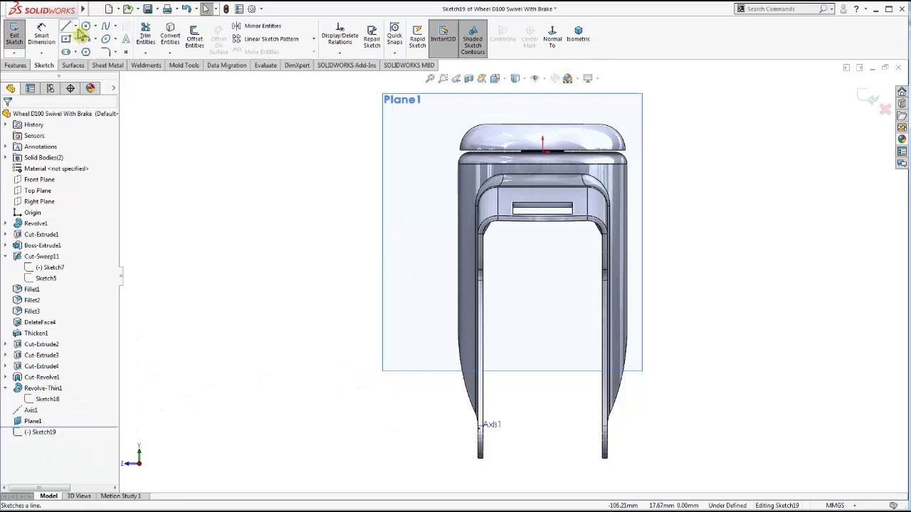
left_click(75, 26)
left_click(87, 48)
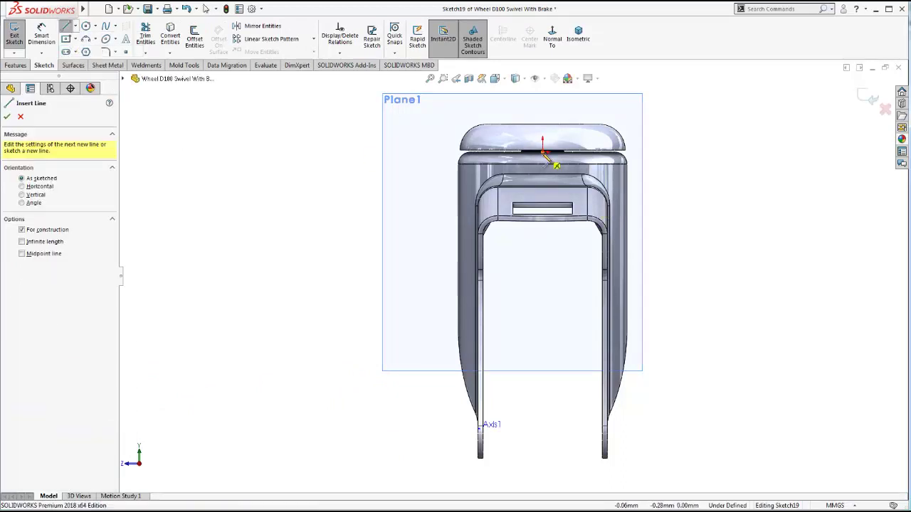
left_click(542, 149)
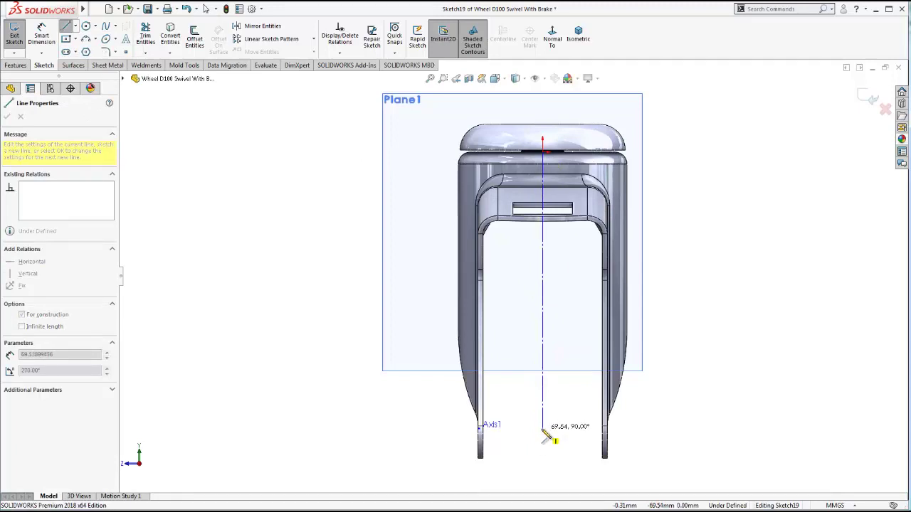
left_click(542, 430)
key("Escape")
scroll(518, 414, "down", 3)
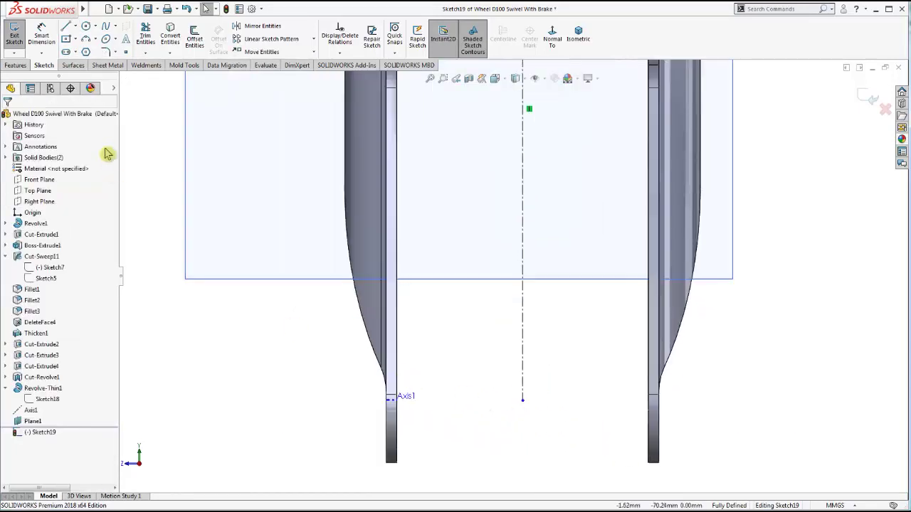
- Draw a horizontal centerline along Axis1, extending past the vertical centerline
left_click(75, 26)
left_click(89, 45)
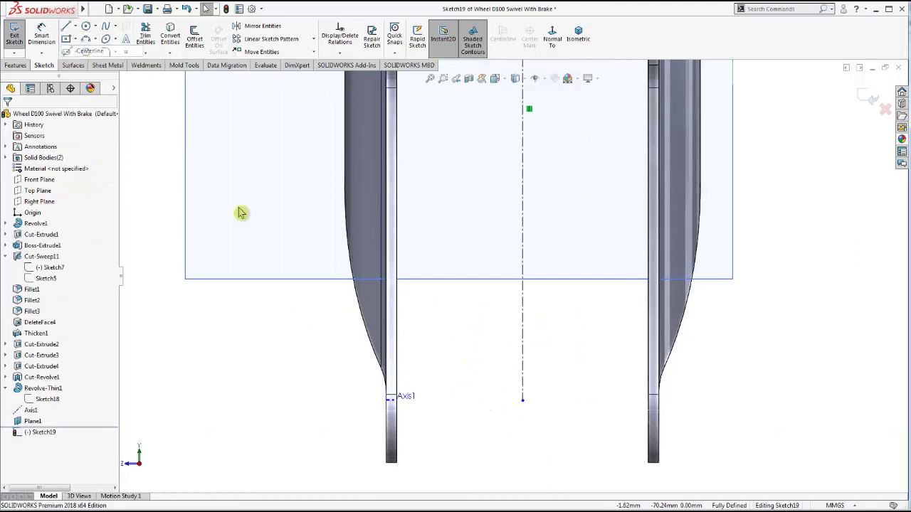
left_click(389, 400)
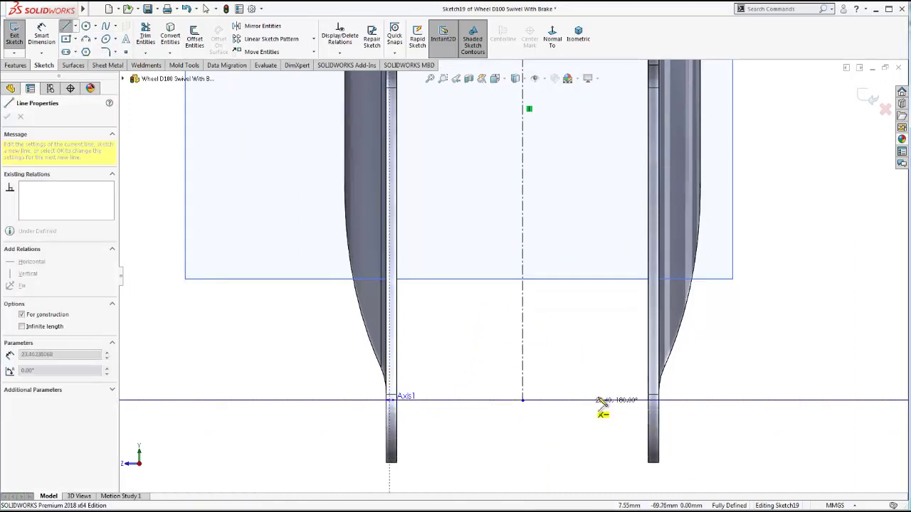
left_click(613, 400)
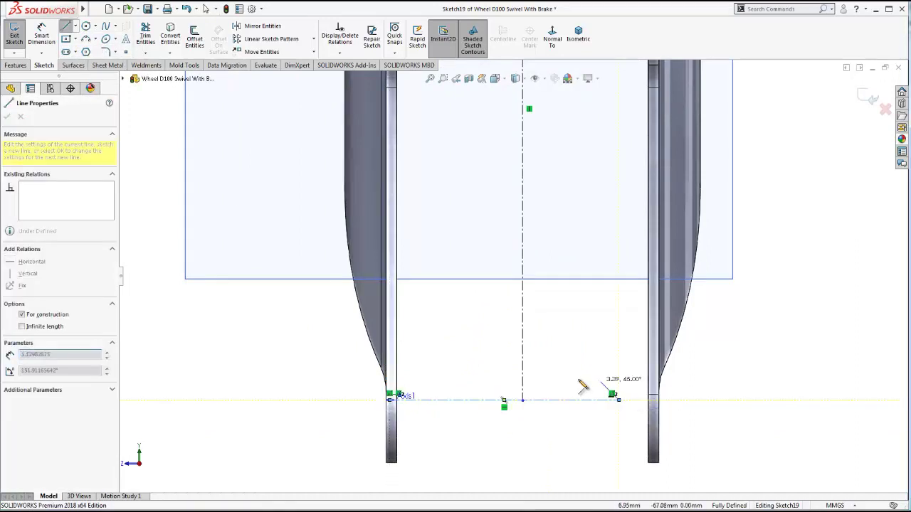
key("Escape")
scroll(549, 406, "down", 1)
scroll(514, 401, "down", 1)
- Make the centerlines' meeting point coincident with the horizontal centerline
left_click(513, 394)
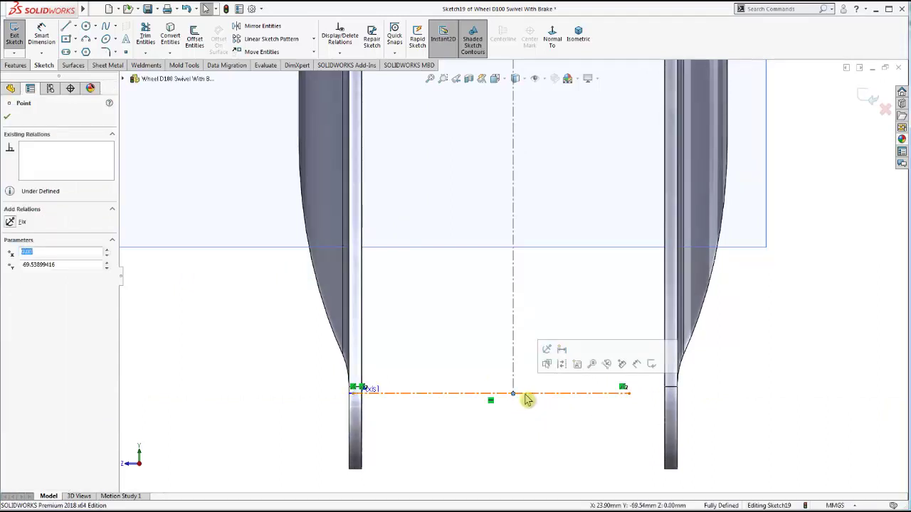
left_click(572, 396, "ctrl")
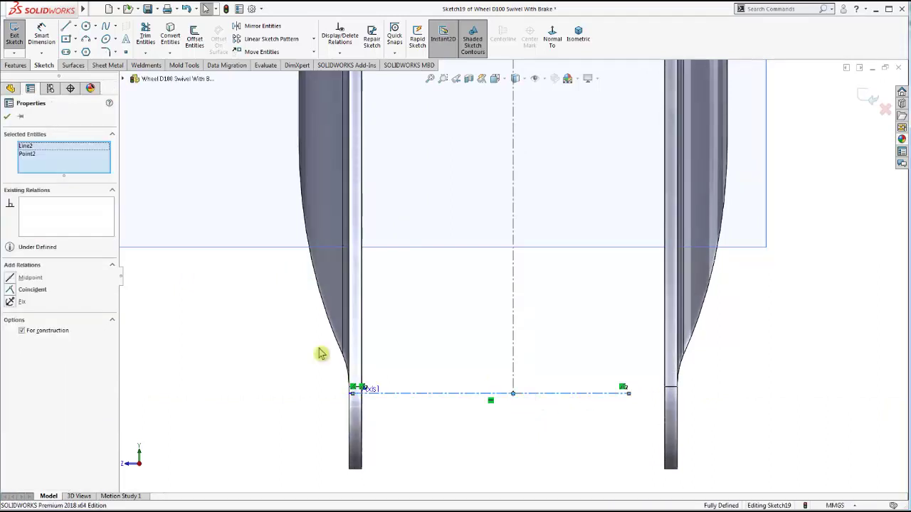
left_click(11, 291)
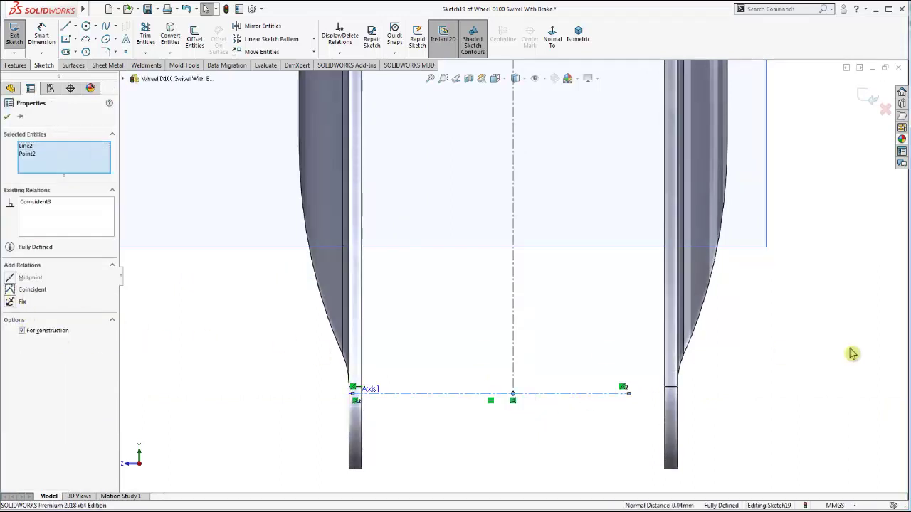
key("Escape")
key("f")
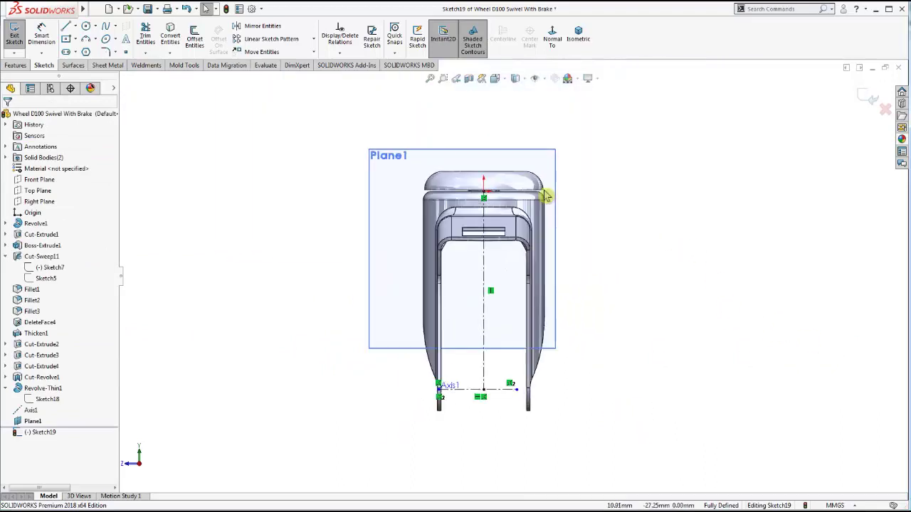
scroll(546, 196, "down", 2)
scroll(572, 372, "up", 1)
scroll(471, 337, "up", 1)
scroll(470, 331, "down", 2)
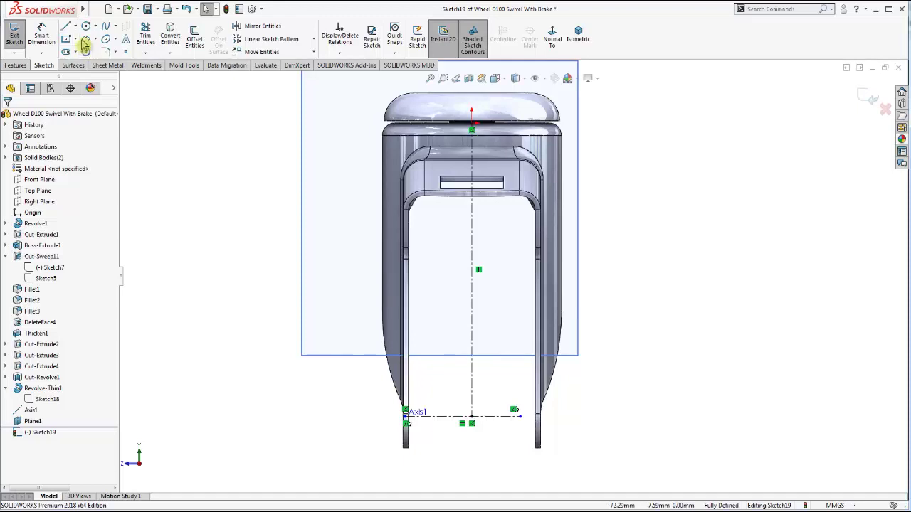
- Draw a 3-point arc from the vertical centerline for the profile's curved top
left_click(67, 27)
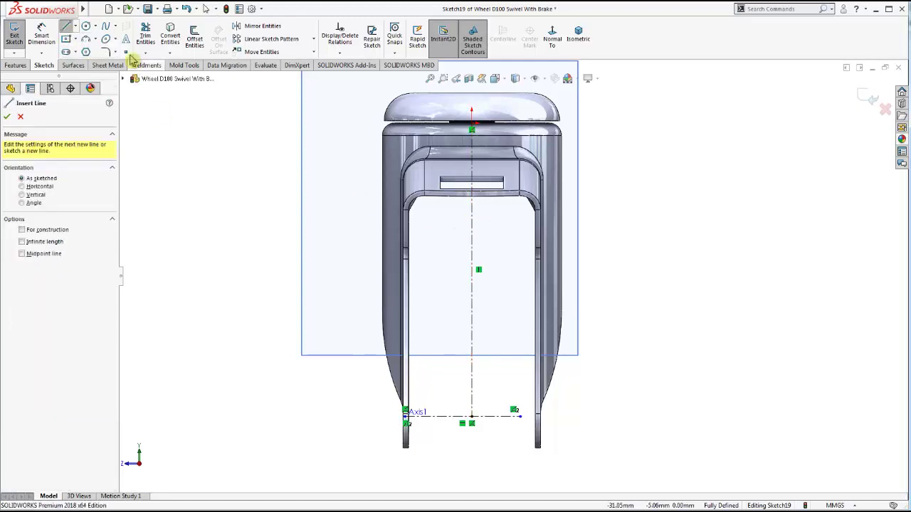
left_click(86, 27)
left_click(86, 39)
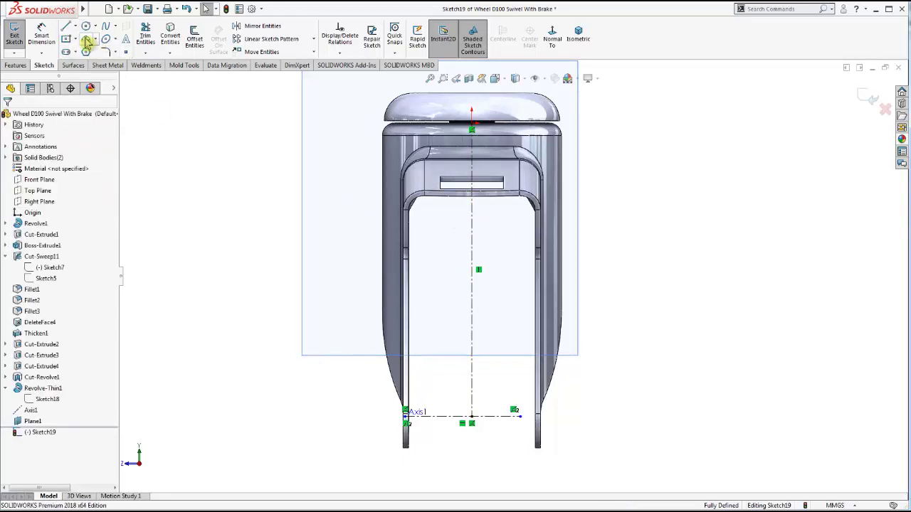
scroll(510, 227, "down", 2)
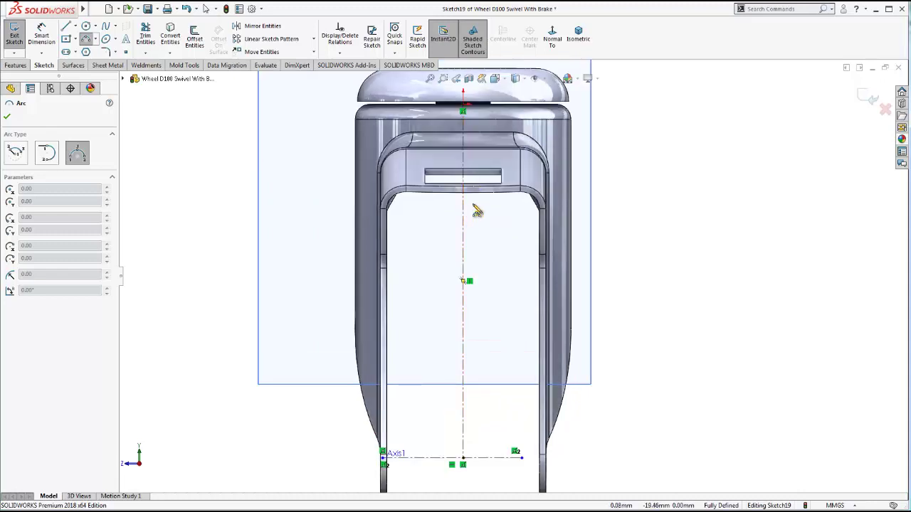
left_click(464, 202)
left_click(524, 220)
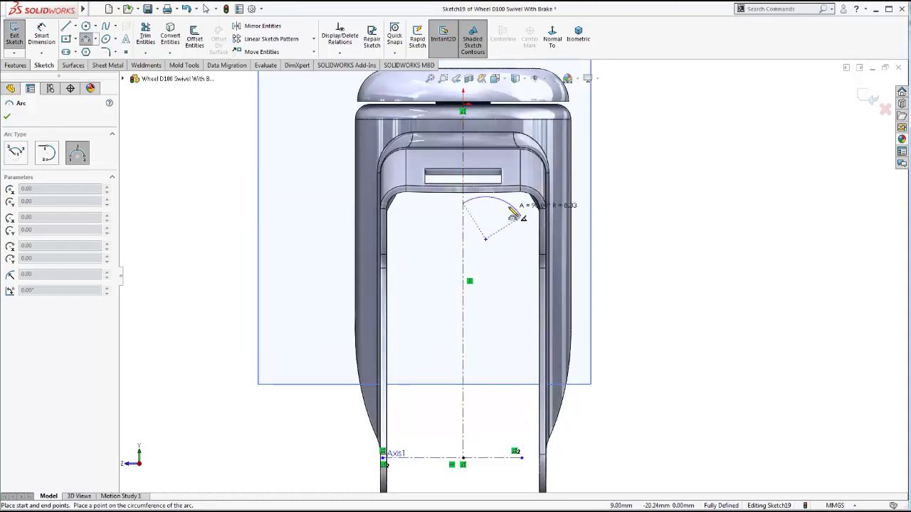
left_click(510, 217)
key("Escape")
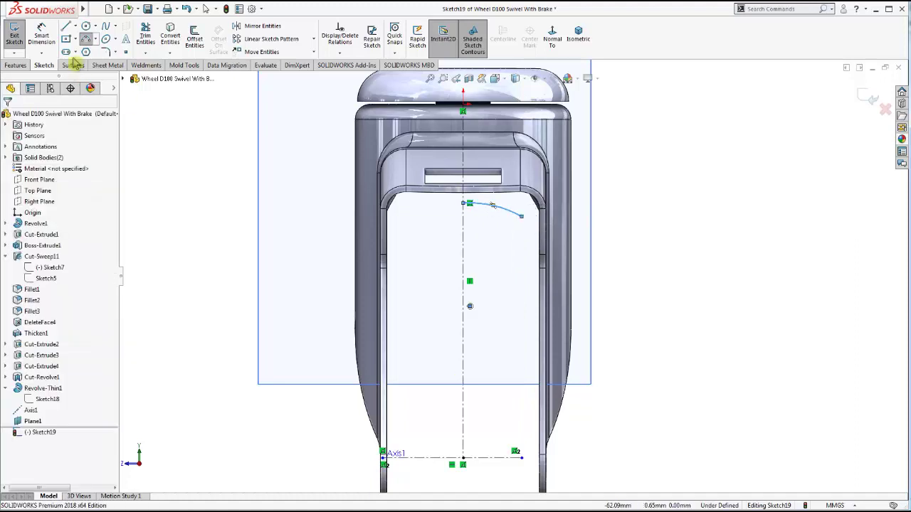
- Draw stepped line segments from the arc's end back to the centerline, closing the half-profile
key("l")
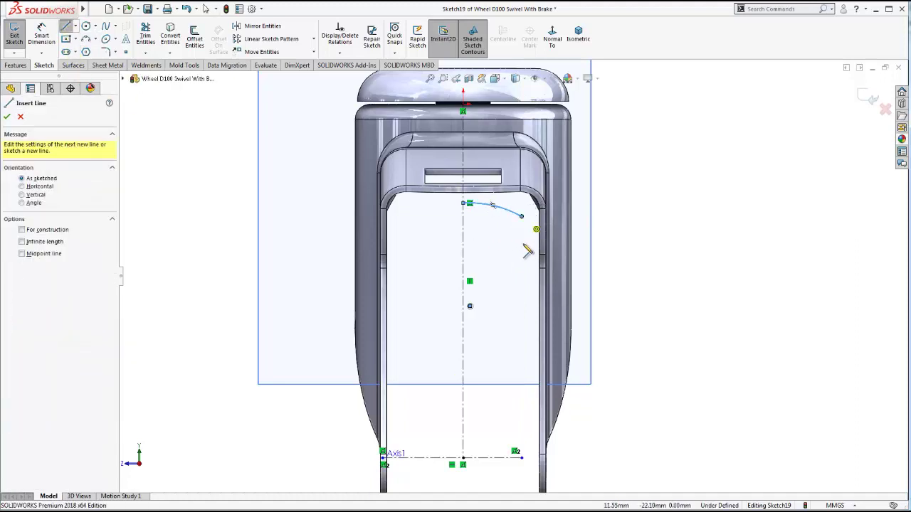
left_click(521, 216)
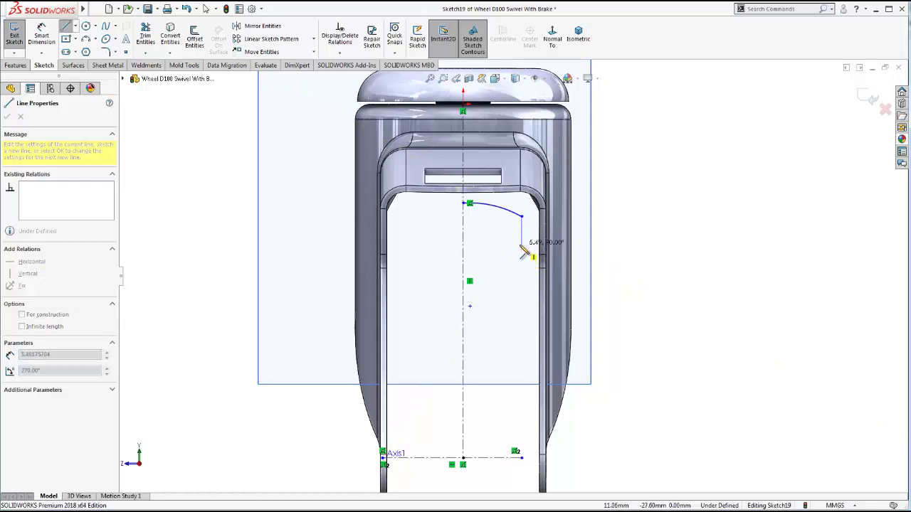
left_click(521, 243)
left_click(483, 244)
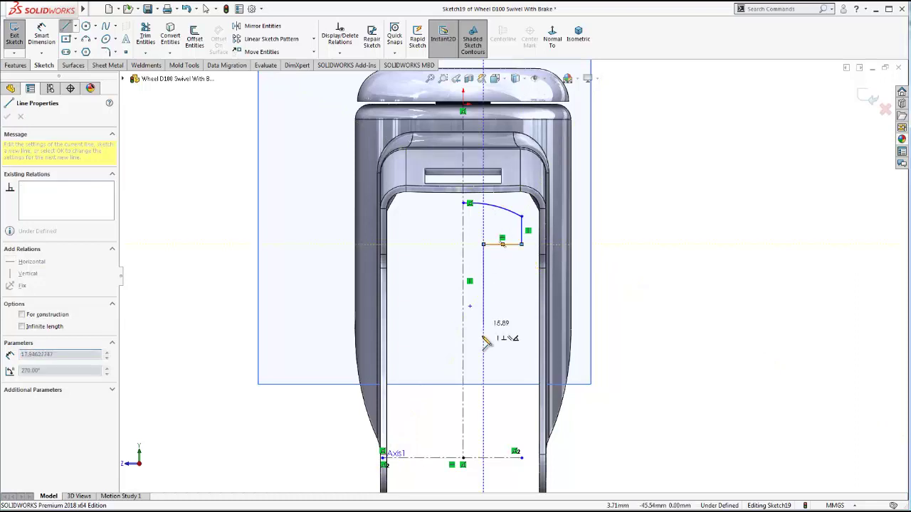
left_click(484, 411)
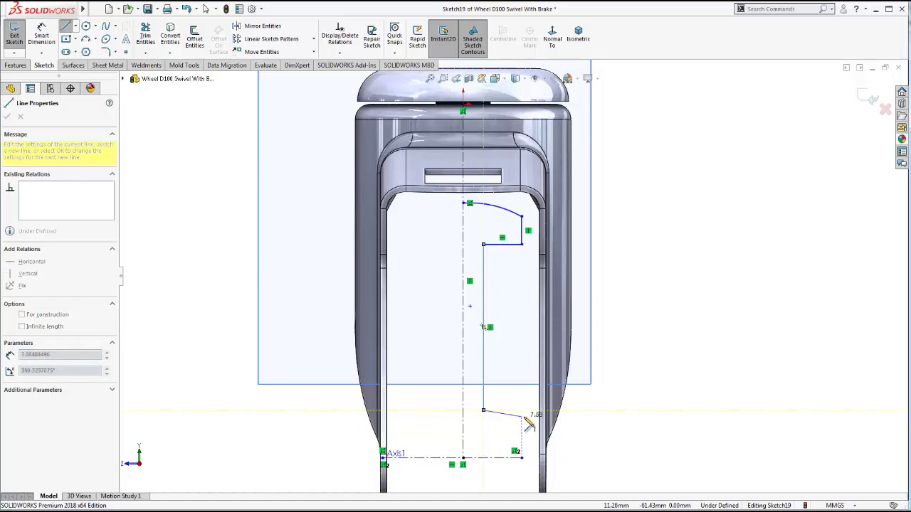
left_click(532, 418)
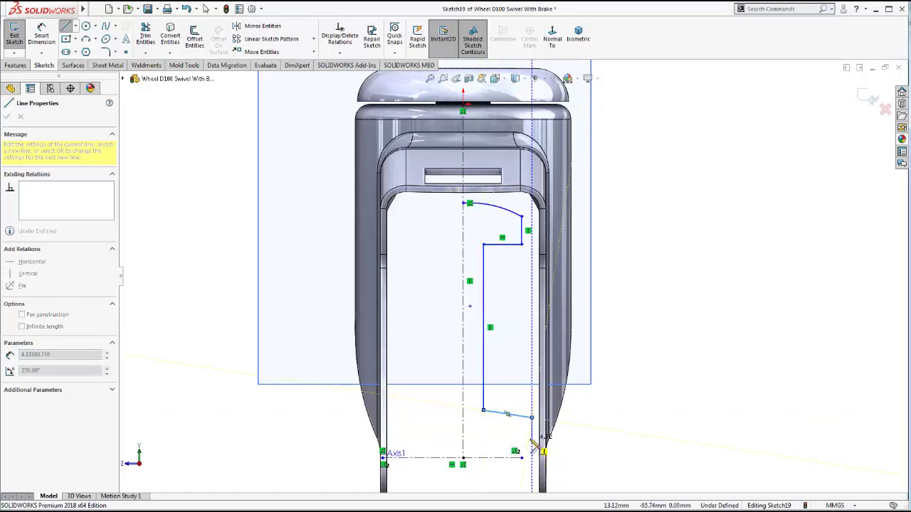
left_click(531, 438)
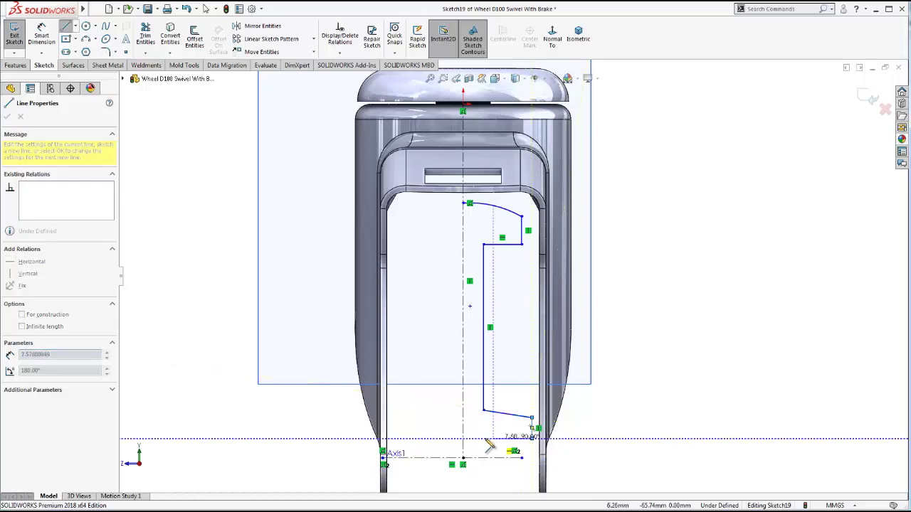
left_click(464, 438)
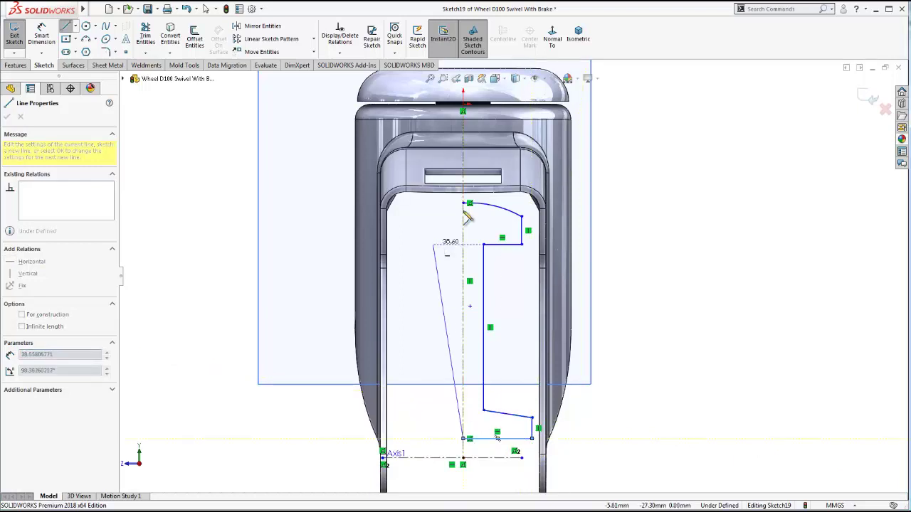
left_click(463, 203)
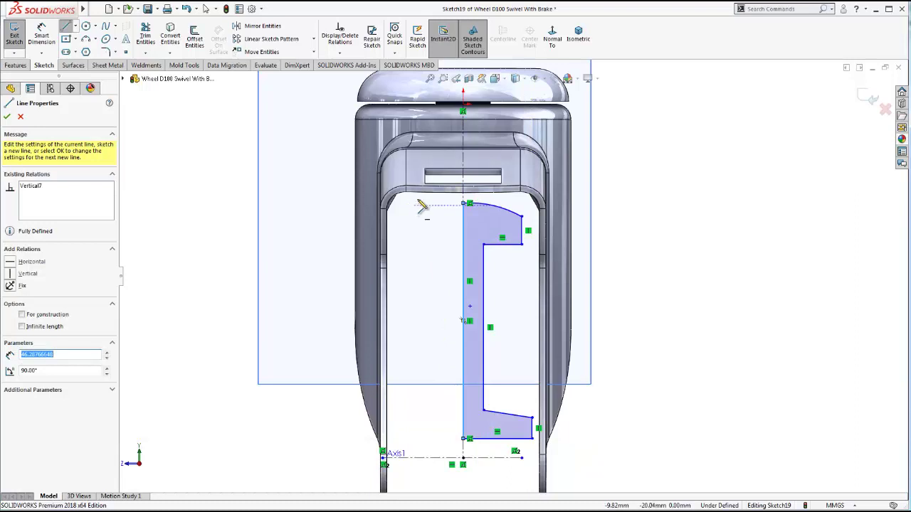
key("Escape")
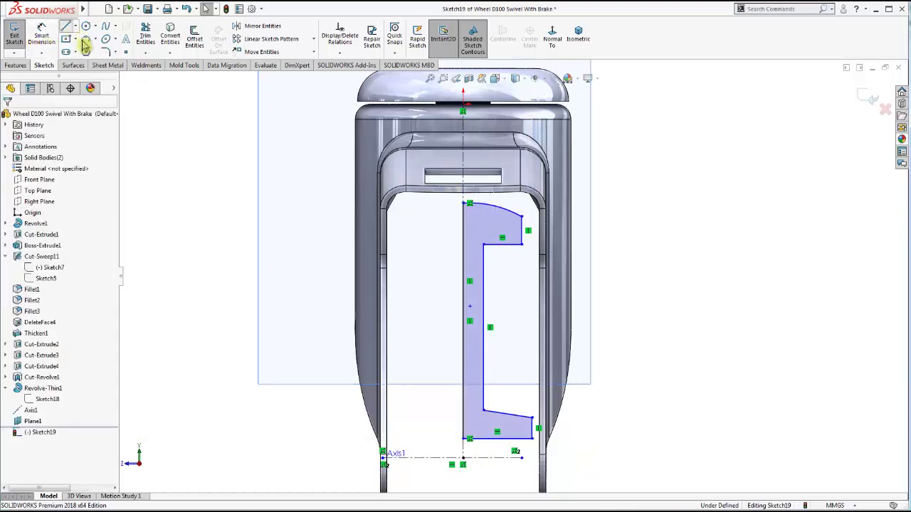
- Add a short horizontal construction line leftward from the arc's start
left_click(65, 26)
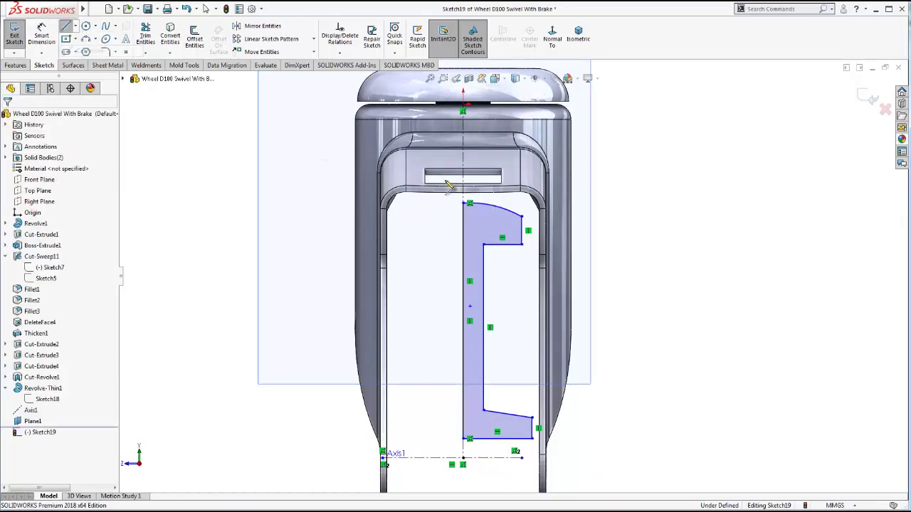
left_click(445, 206)
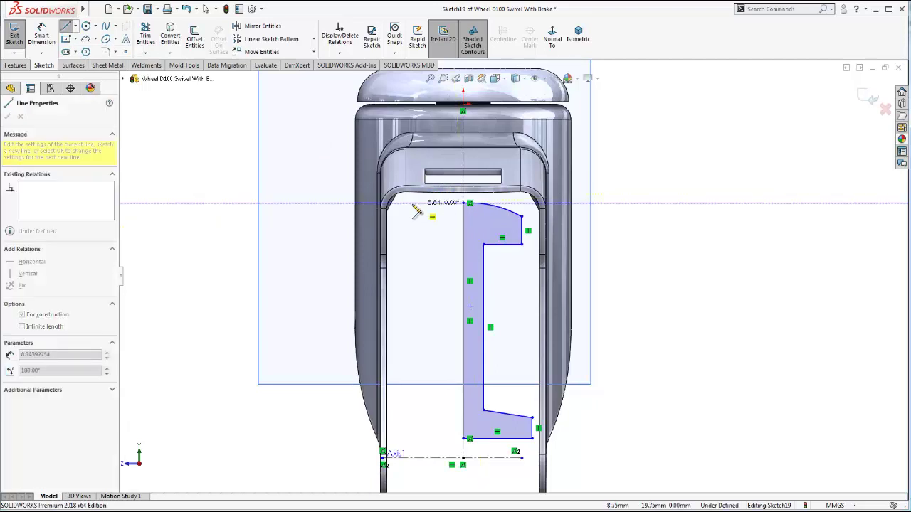
left_click(410, 203)
key("Escape")
left_click(41, 35)
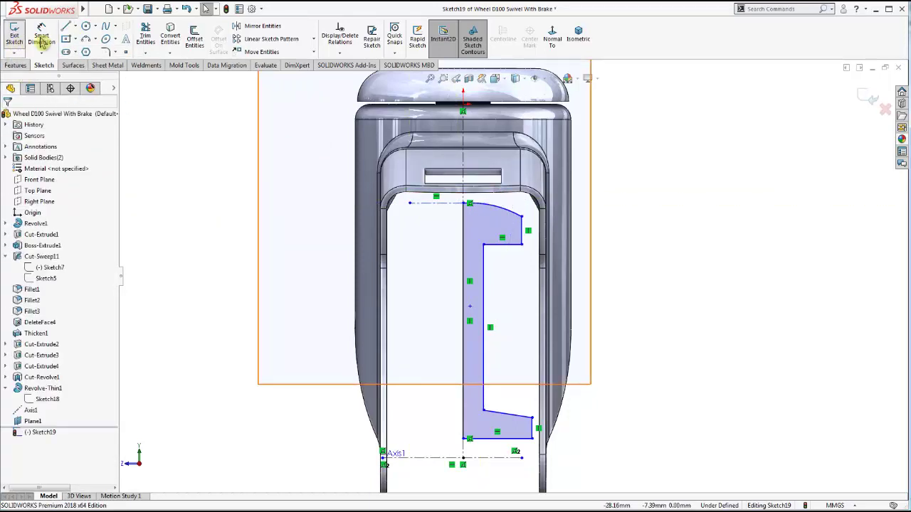
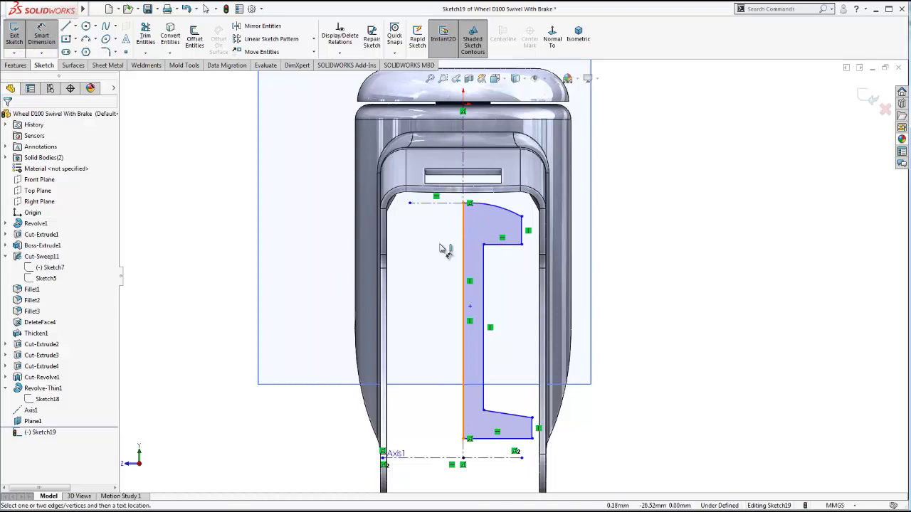
- Add a 50 mm height dimension on the vertical edge, nudge the bottom edge, then delete that dimension
left_click(461, 249)
left_click(319, 288)
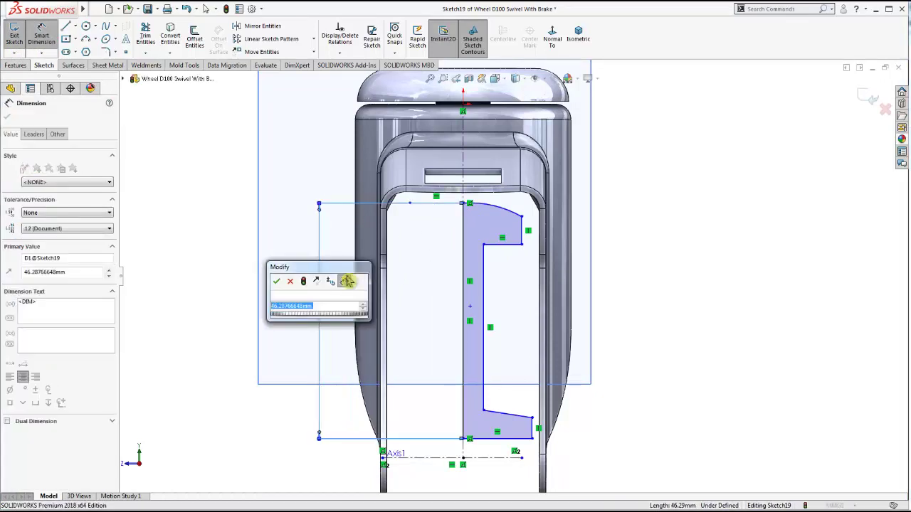
type("50")
key("Return")
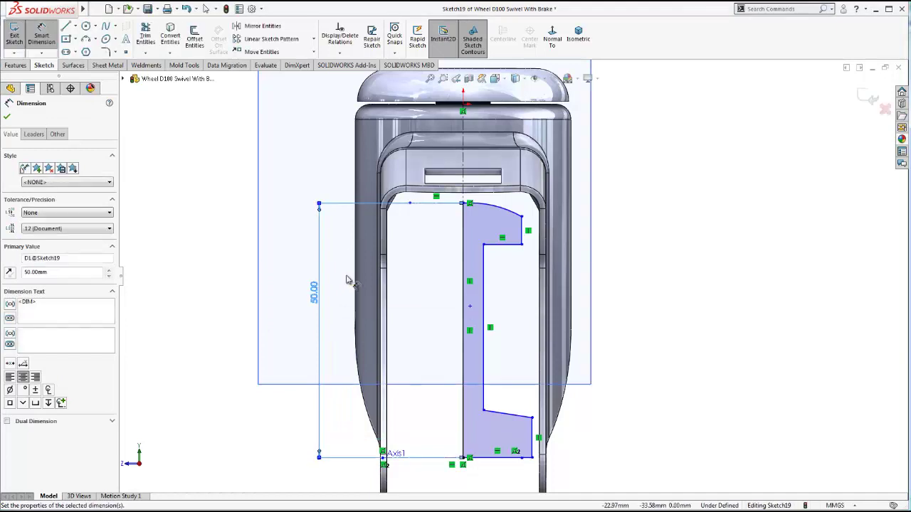
key("Escape")
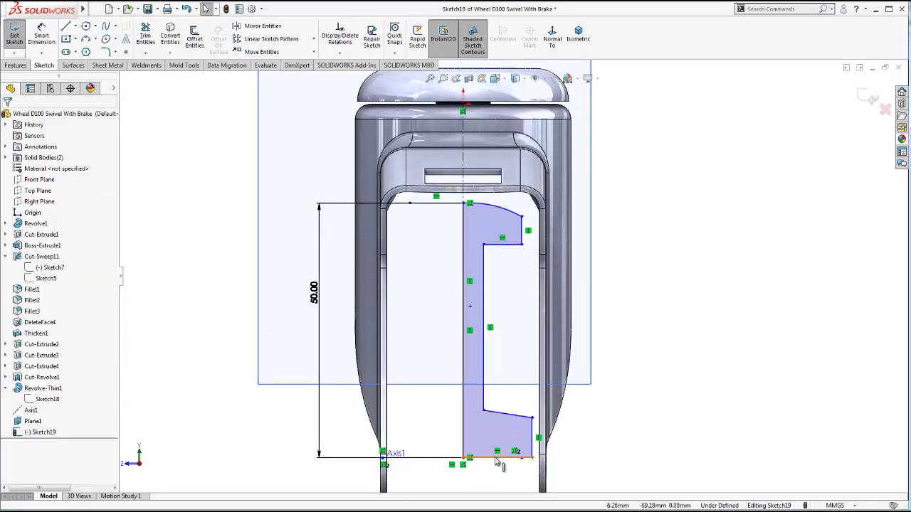
left_click_drag(496, 449, 498, 434)
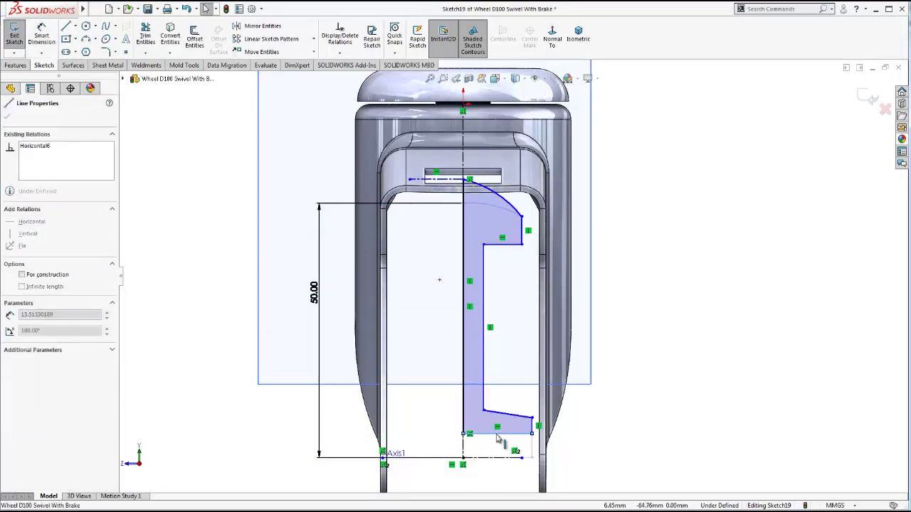
left_click(740, 391)
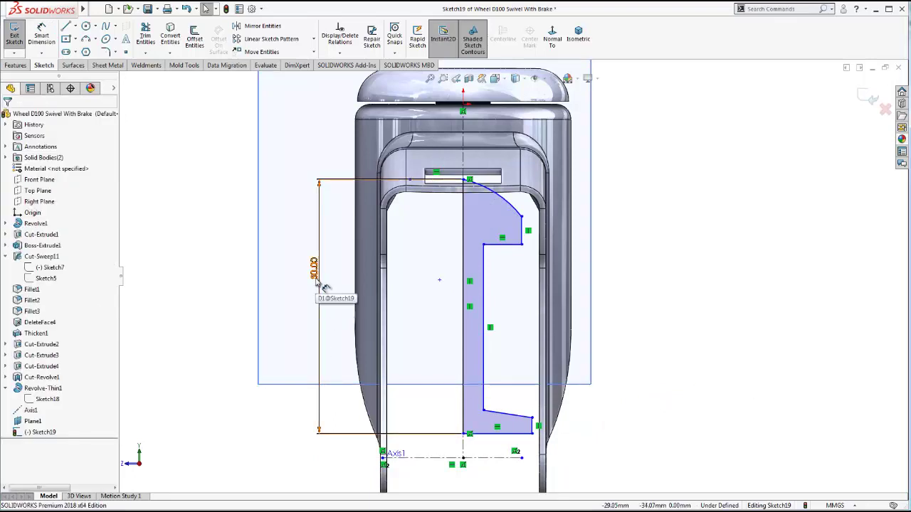
left_click(311, 405)
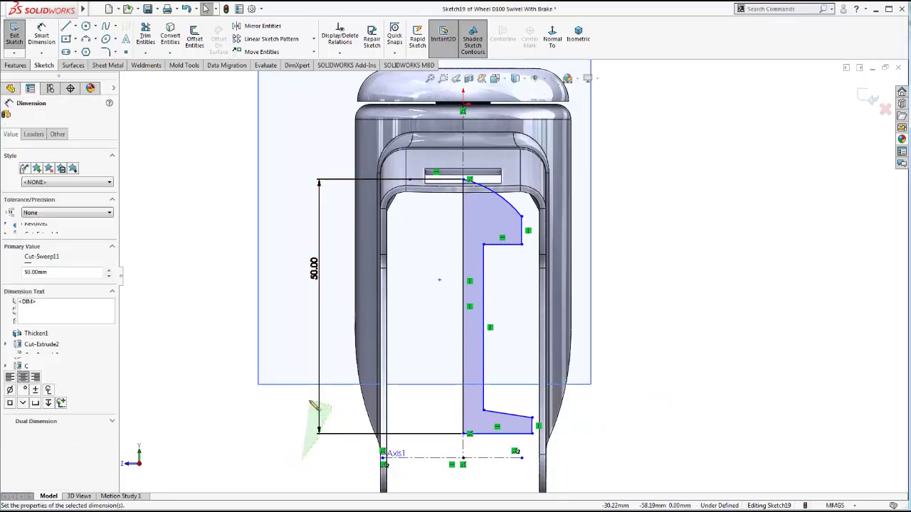
key("Delete")
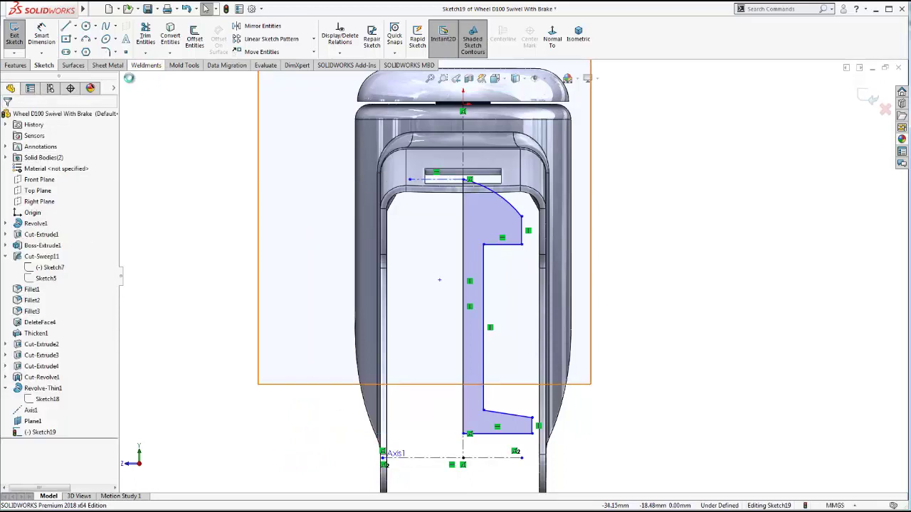
- Dimension the top construction line to Axis1 at 50 mm and pull the slanted bottom line up to close the profile
left_click(42, 37)
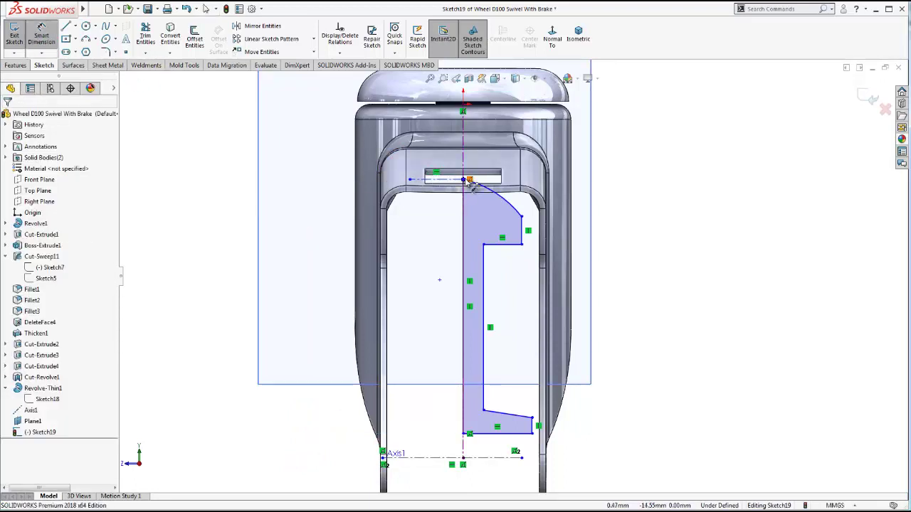
left_click(468, 181)
left_click(388, 456)
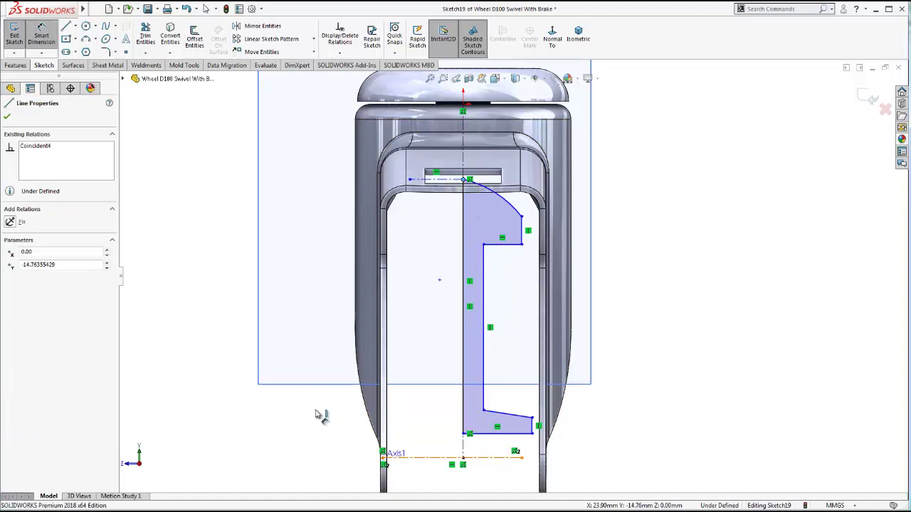
left_click(287, 350)
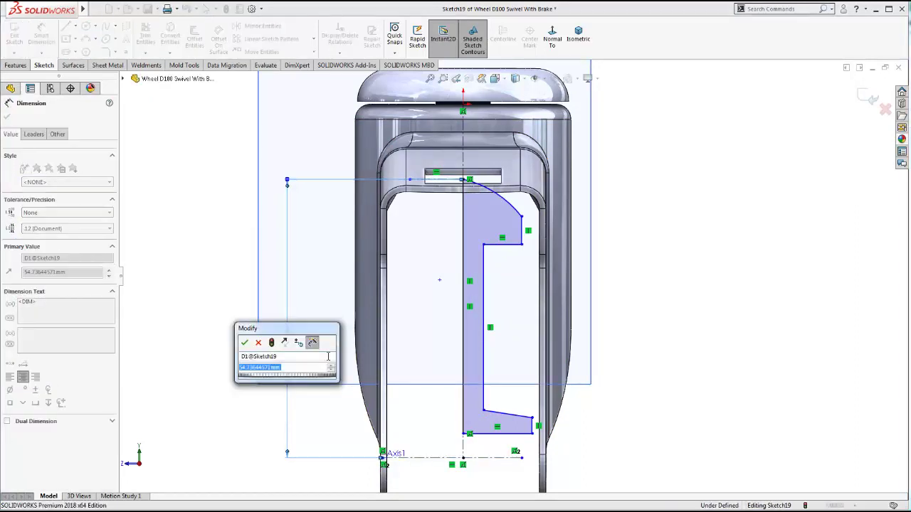
type("50")
key("Return")
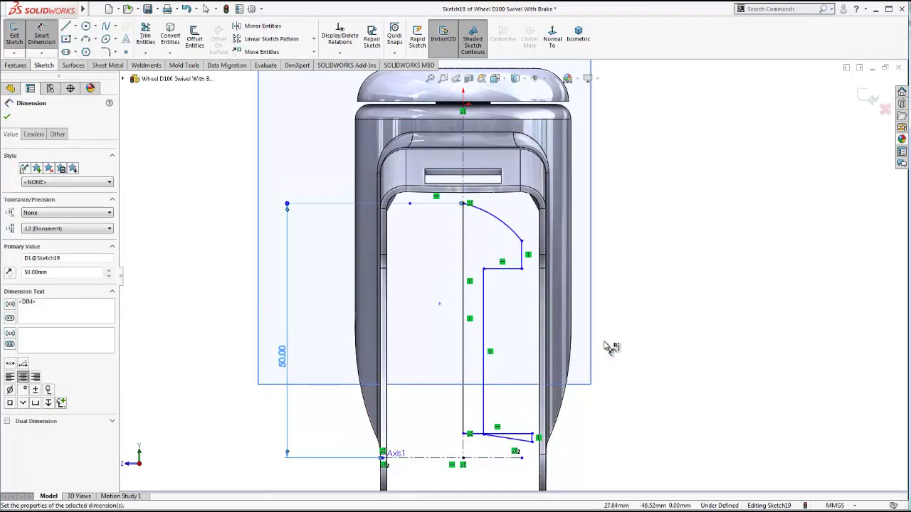
left_click(735, 365)
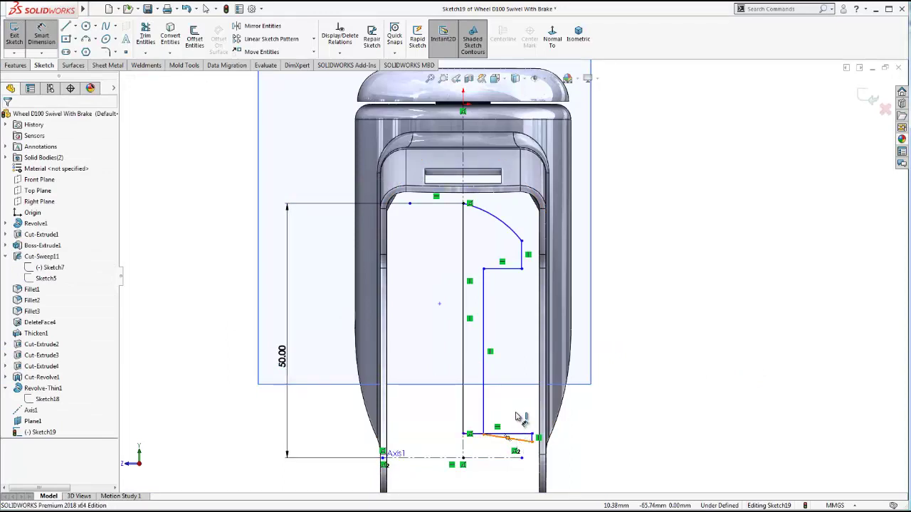
left_click(517, 441)
key("Escape")
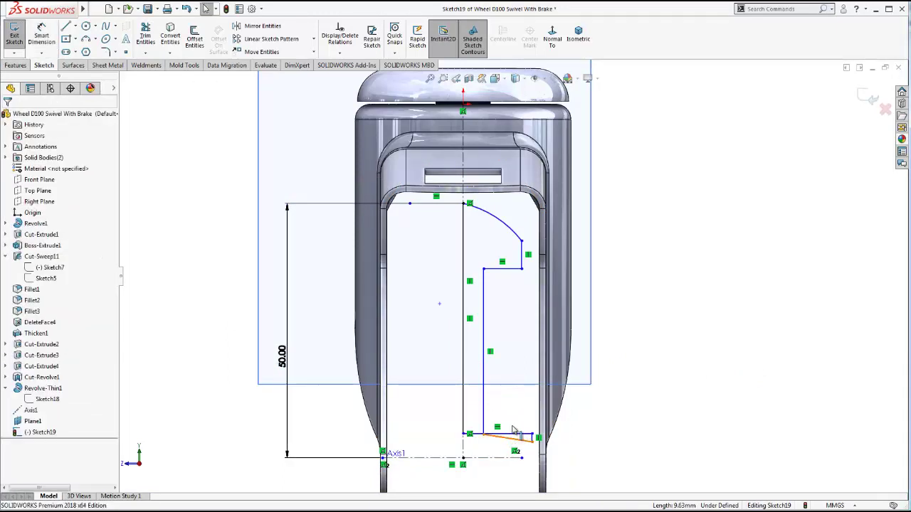
left_click_drag(516, 440, 514, 411)
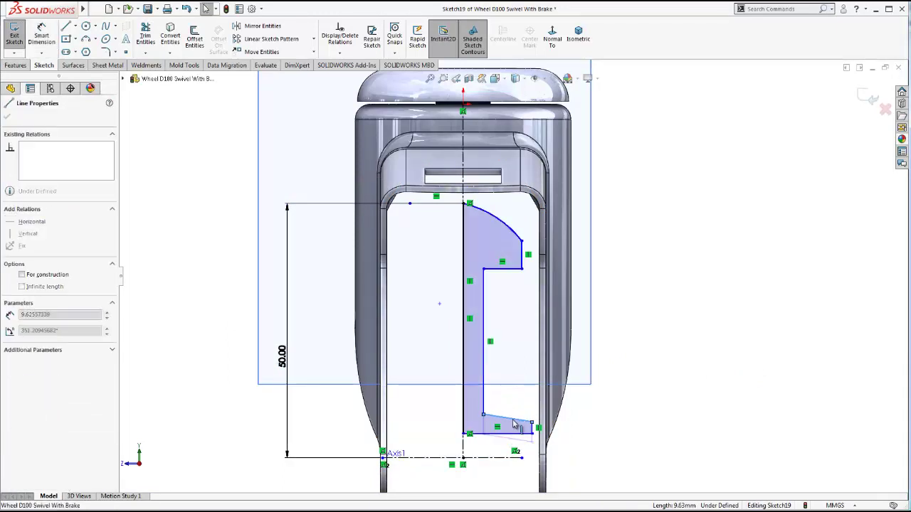
left_click(775, 397)
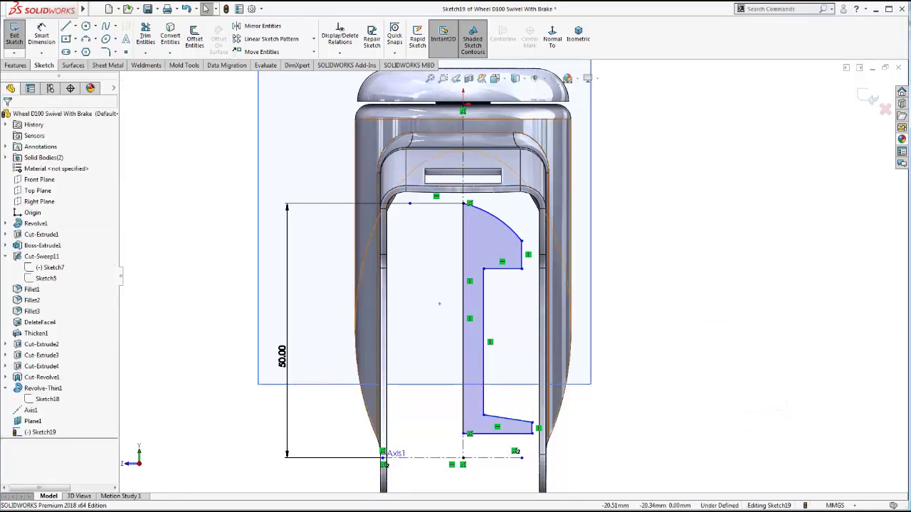
left_click(47, 65)
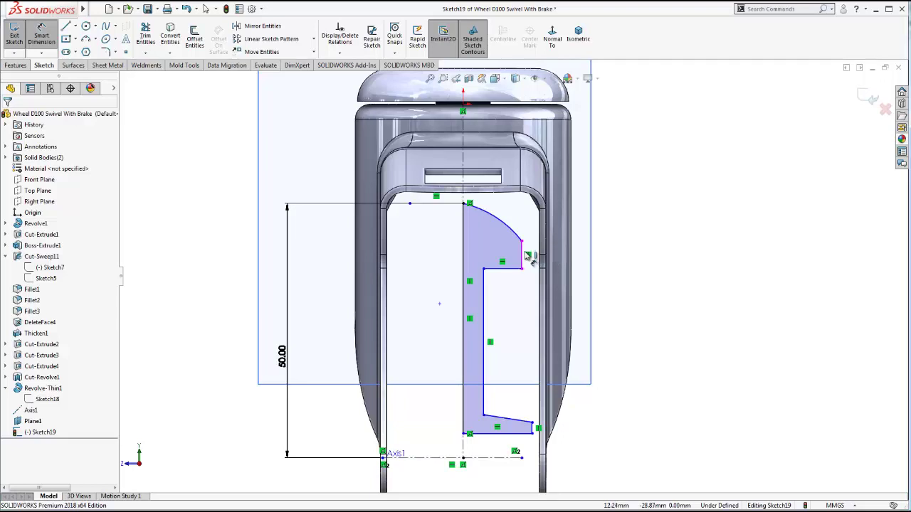
- Dimension the profile's top width to 12.50 mm and the corner arc radius to 50 mm
left_click(464, 235)
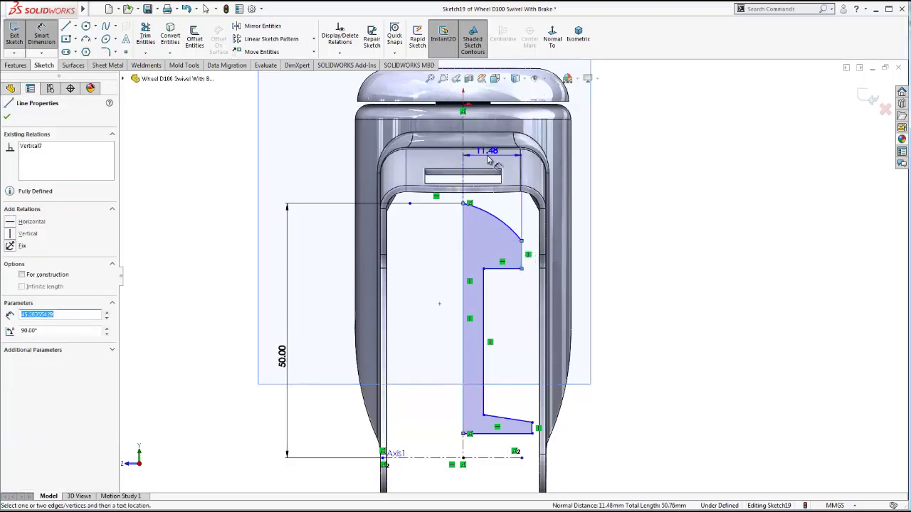
left_click(488, 160)
type("12.5")
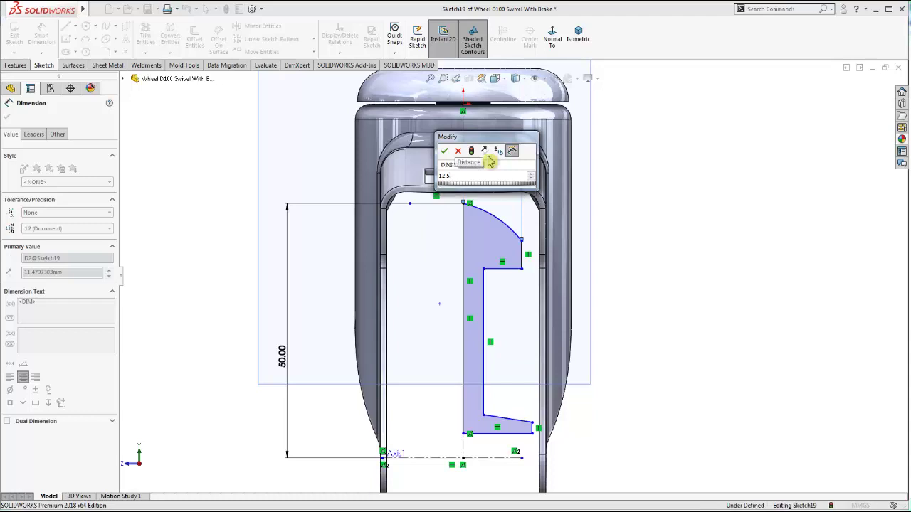
key("Return")
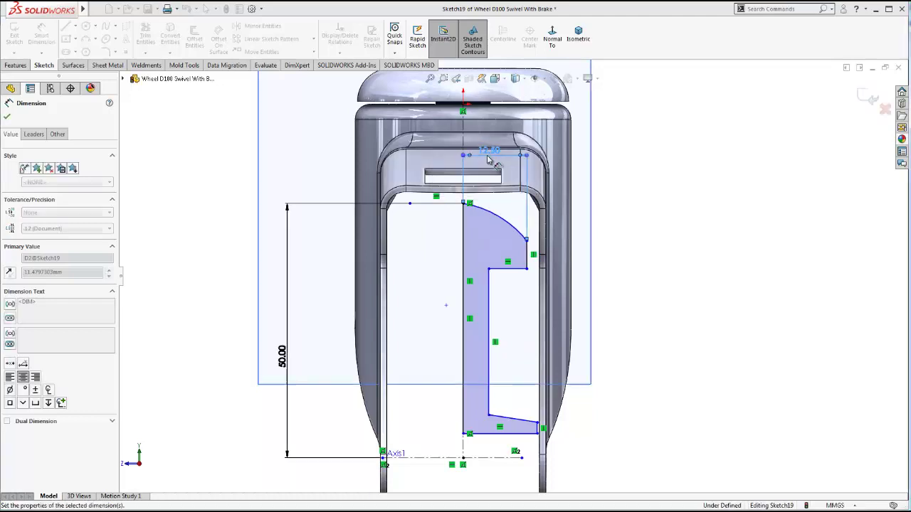
left_click(496, 220)
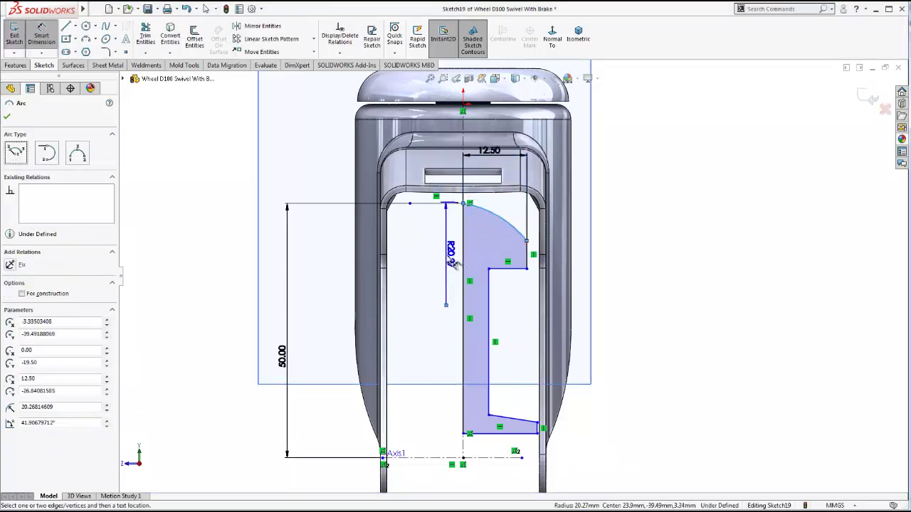
left_click(480, 250)
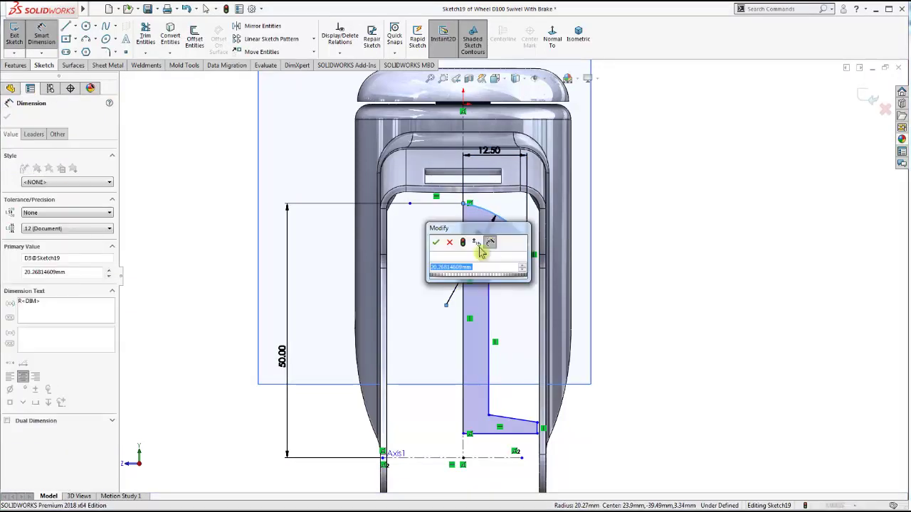
type("50")
key("Return")
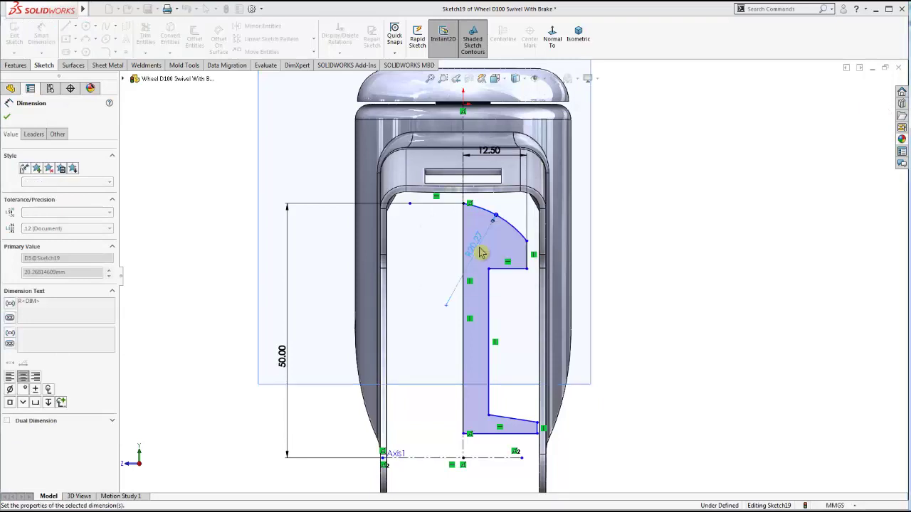
key("Escape")
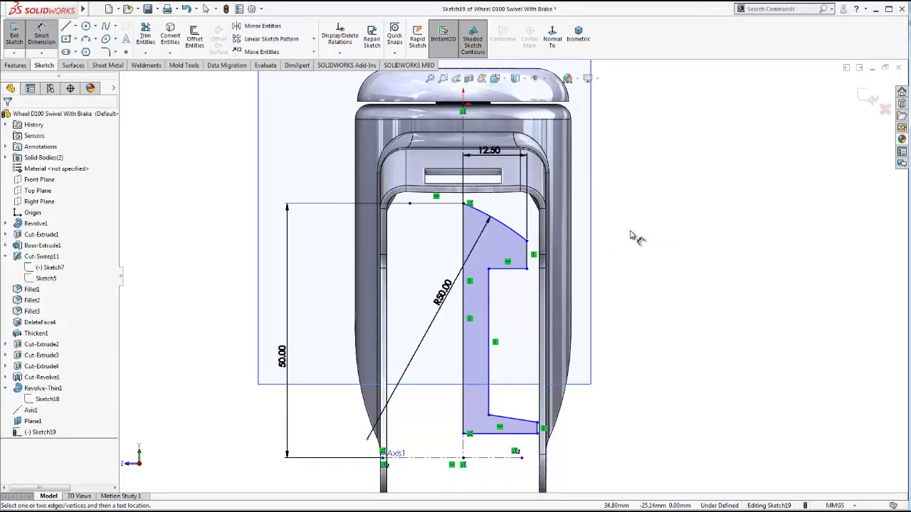
key("Escape")
- Make the corner arc tangent to the top horizontal line
left_click(496, 221)
left_click(438, 204, "ctrl")
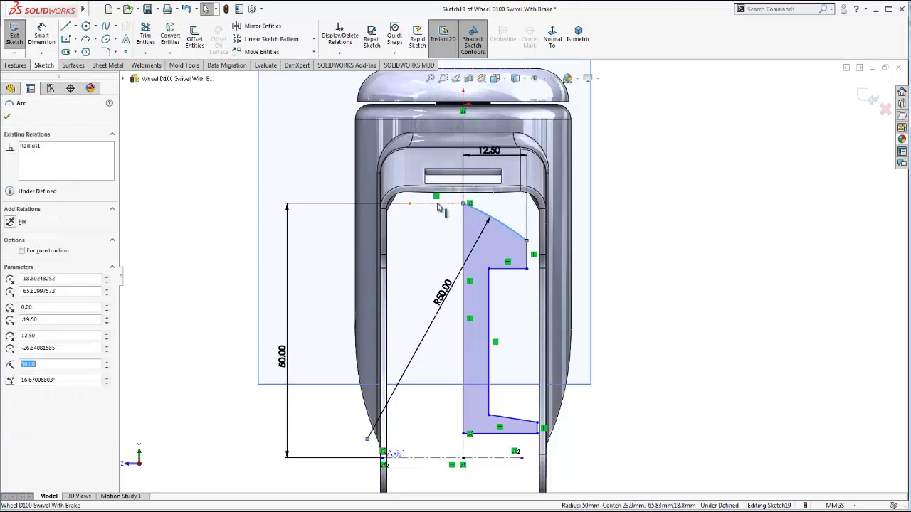
left_click(9, 279)
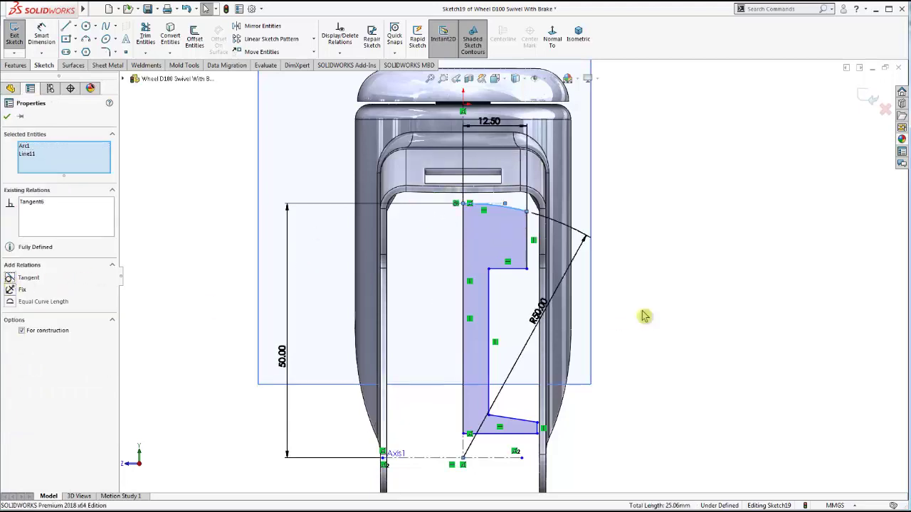
left_click(709, 308)
- Set the horizontal step edge length to 10 mm
scroll(542, 273, "down", 1)
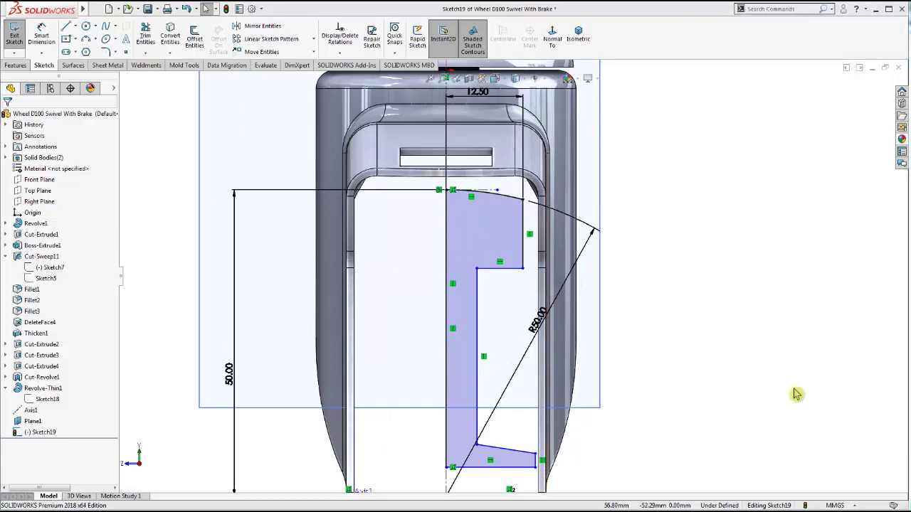
left_click(33, 39)
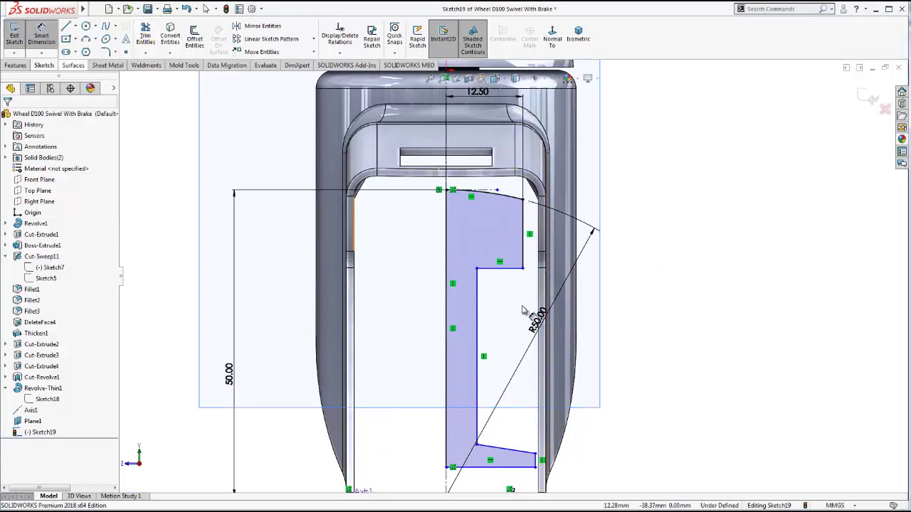
left_click(498, 269)
left_click(498, 302)
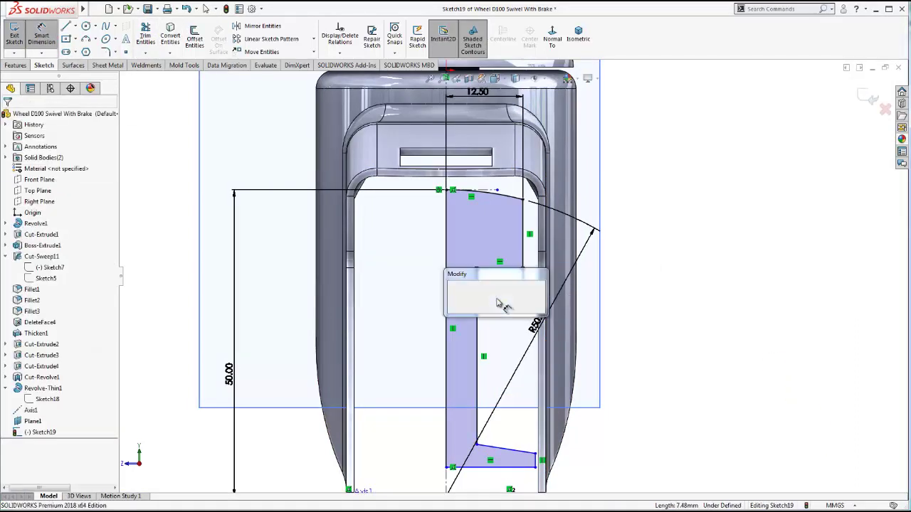
type("10")
key("Return")
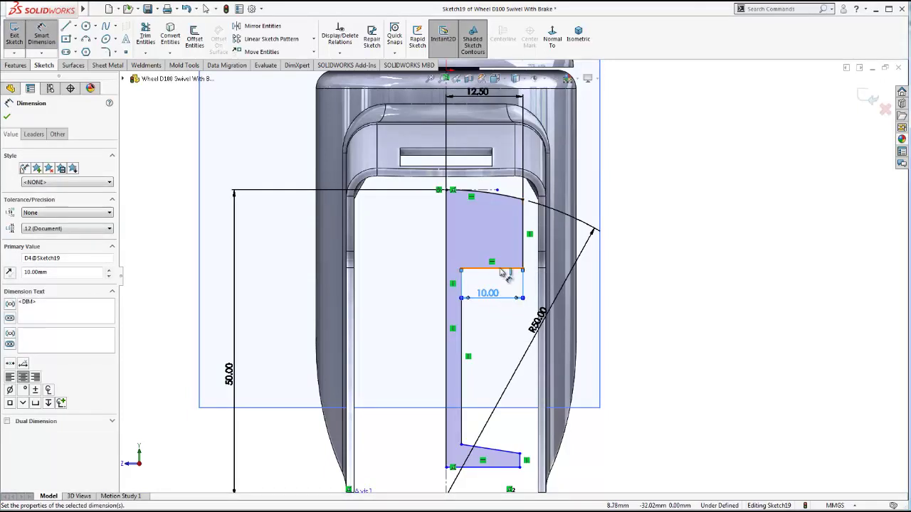
- Dimension the notch line to the axis as 79/2, giving 39.50 mm
left_click(502, 273)
scroll(506, 279, "up", 1)
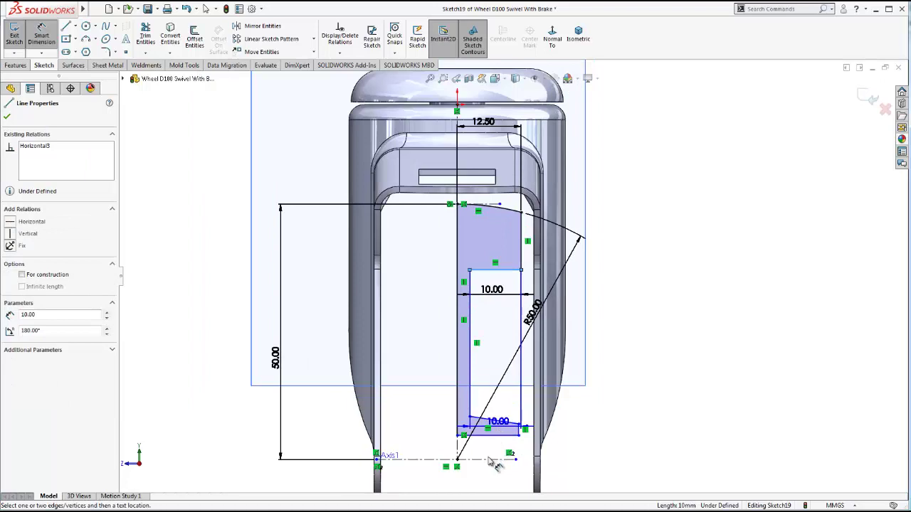
left_click(492, 460)
left_click(646, 364)
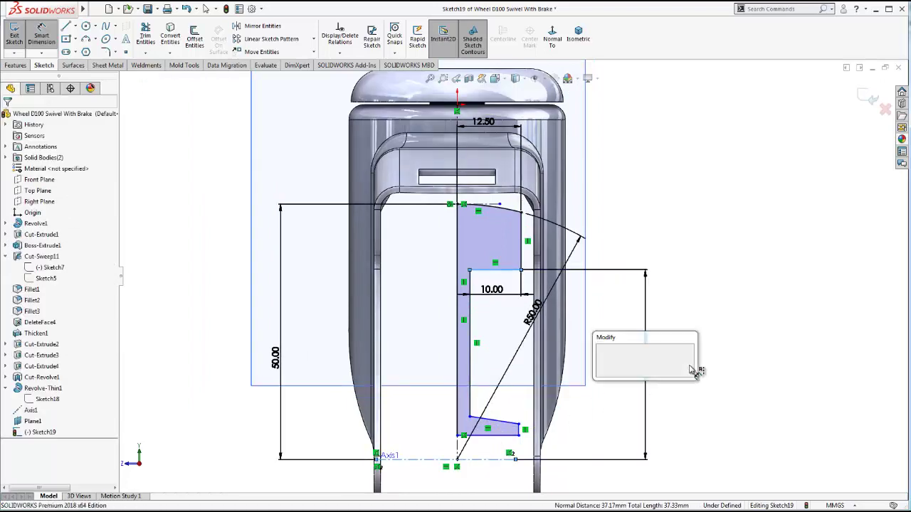
type("79")
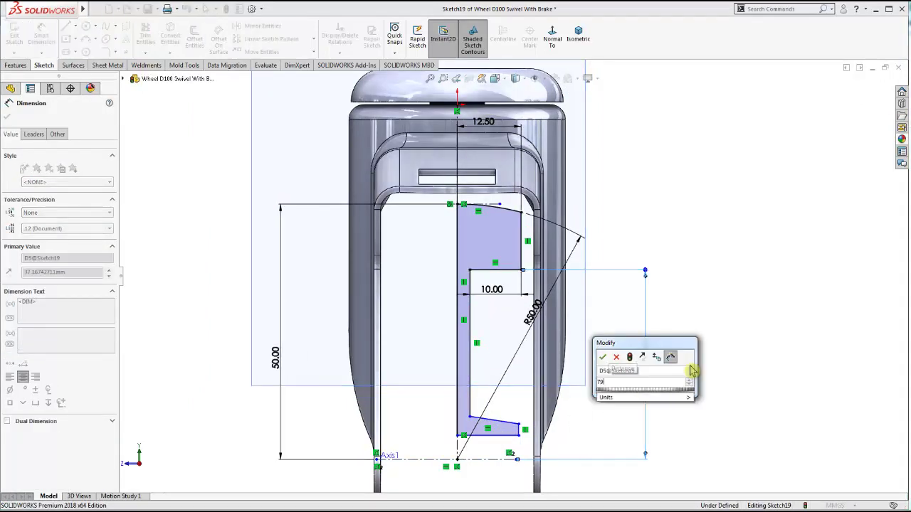
type("/2")
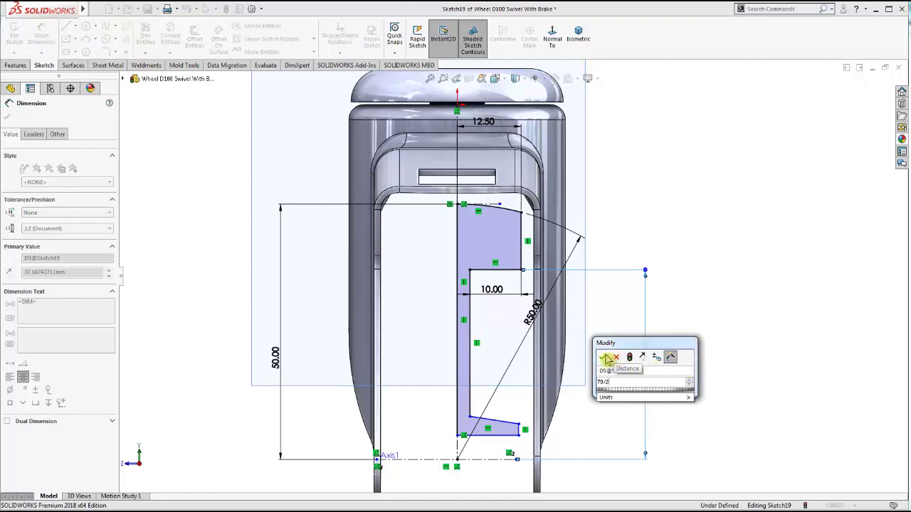
left_click(604, 358)
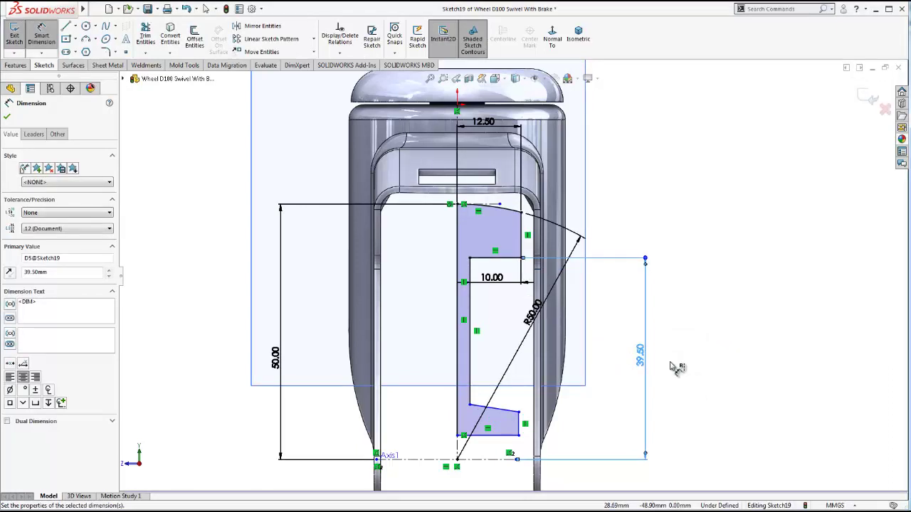
key("Escape")
- Set the slant angle to 94° and the bottom edge 5.00 mm above the axis
scroll(570, 392, "up", 2)
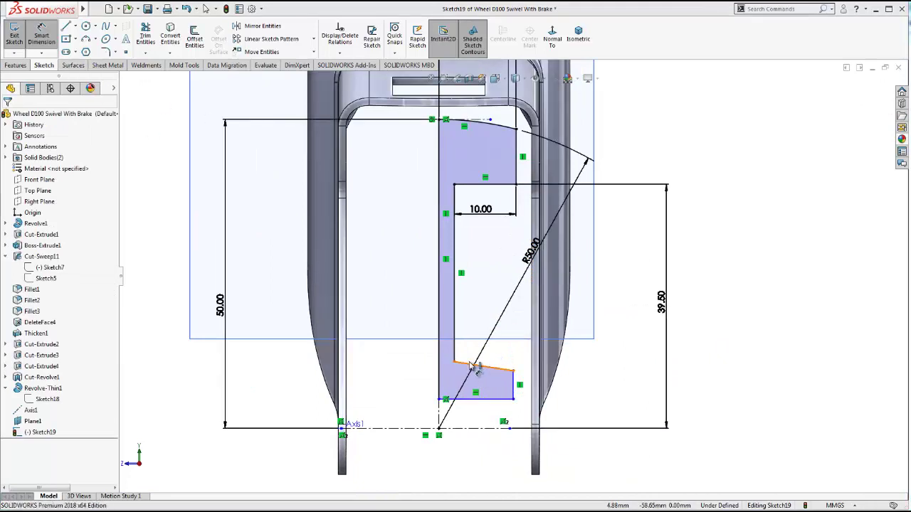
left_click(475, 367)
left_click(455, 340)
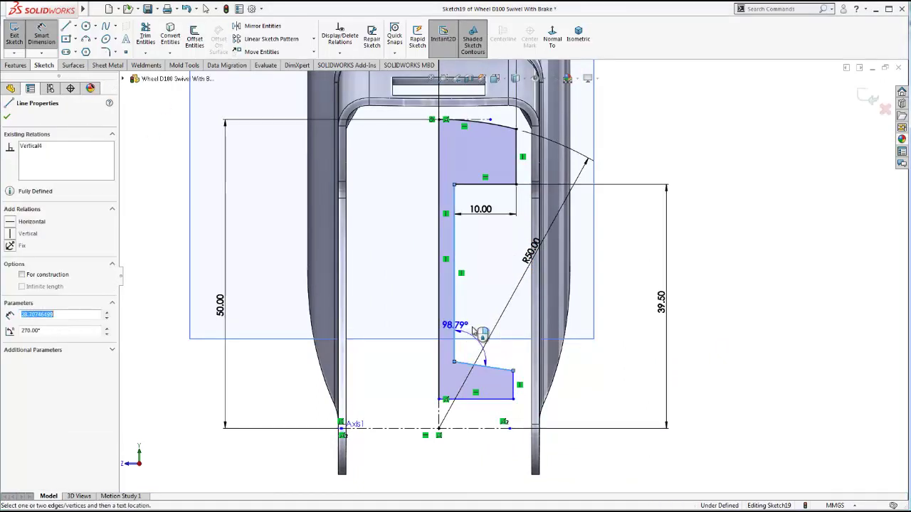
left_click(481, 332)
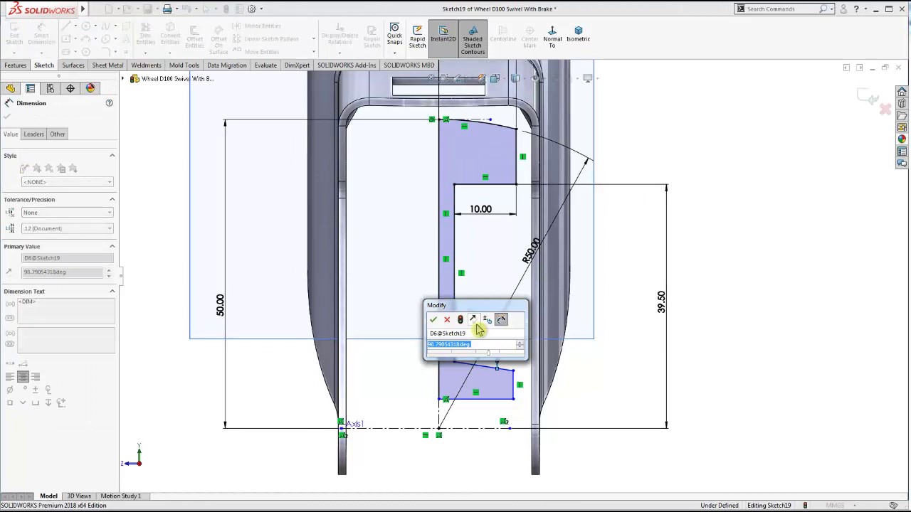
type("94")
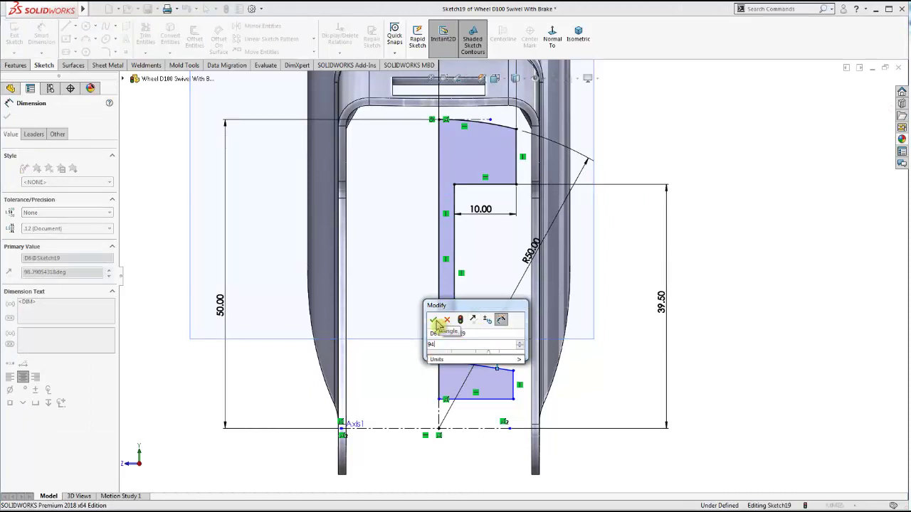
left_click(434, 321)
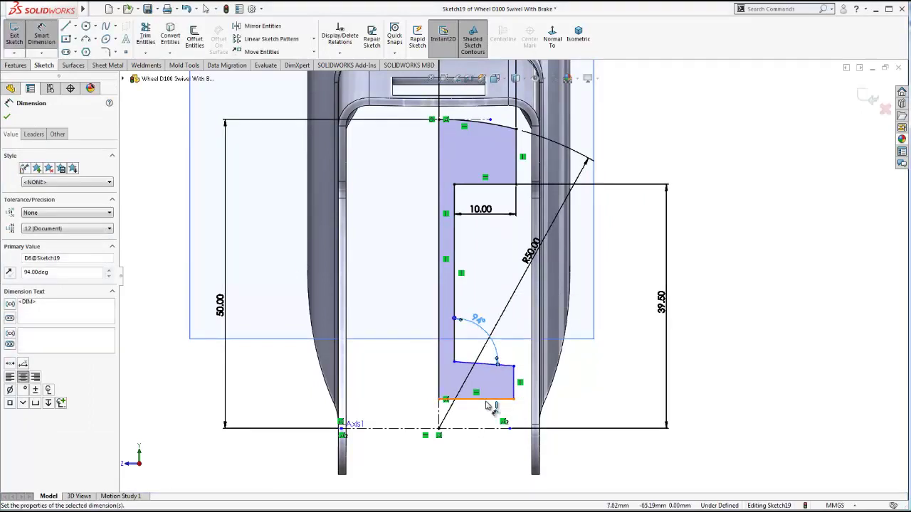
left_click(486, 426)
left_click(501, 399)
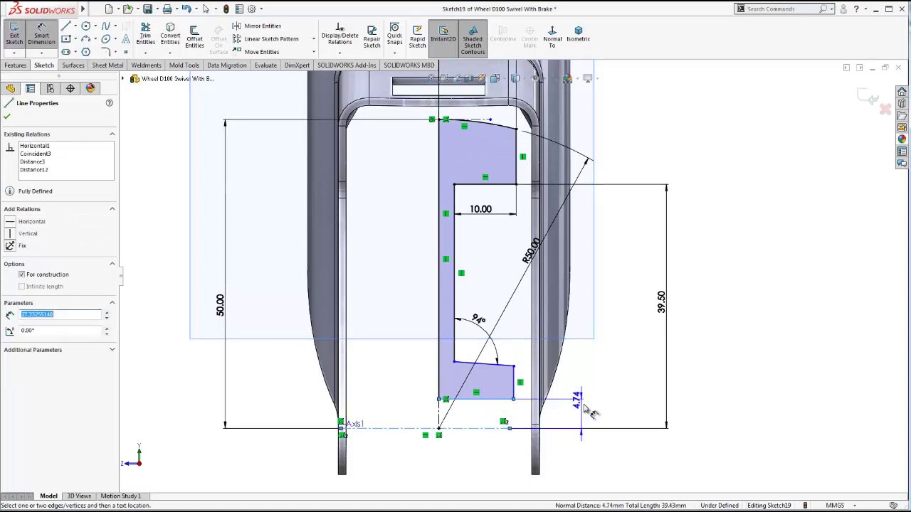
left_click(591, 418)
type("5")
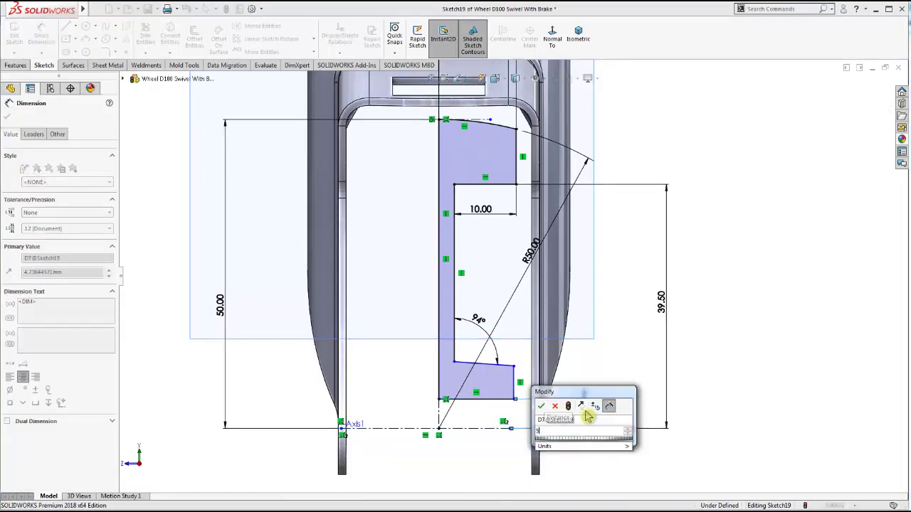
key("Return")
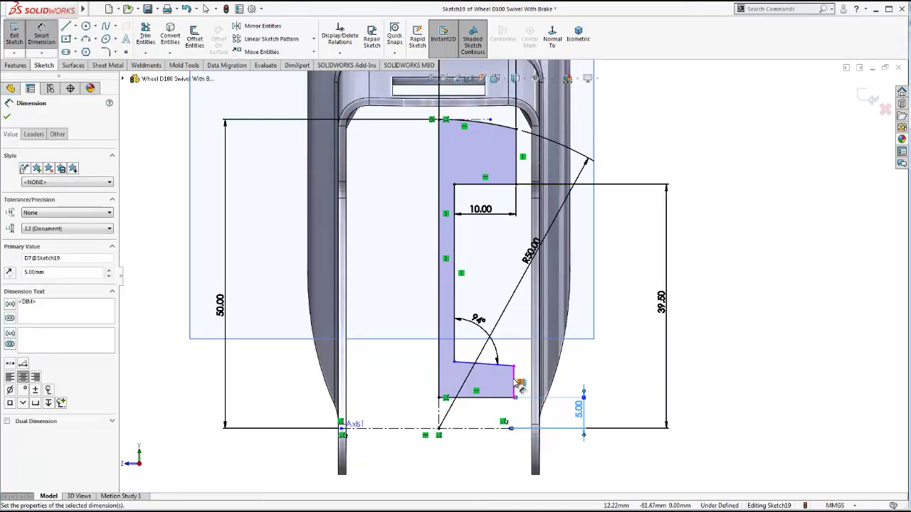
- Set the bottom width of the foot to 14.00 mm
left_click(435, 378)
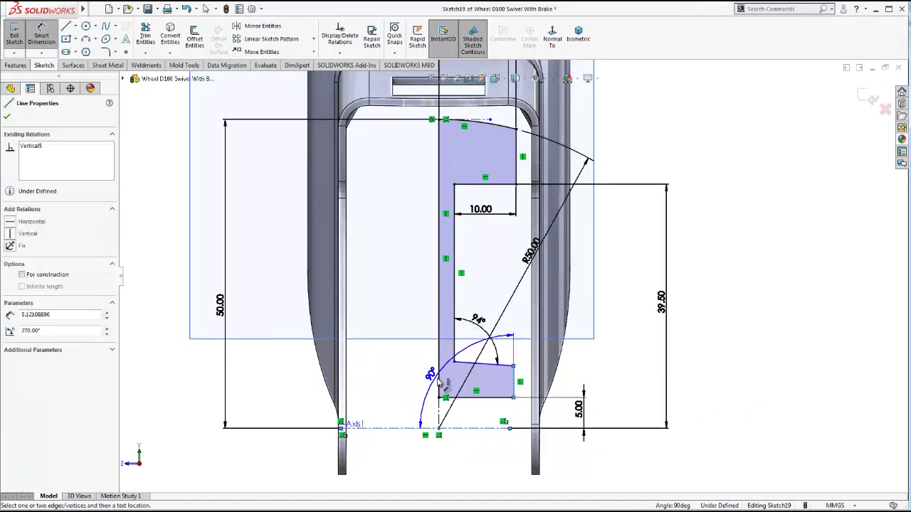
left_click(510, 427)
left_click(474, 448)
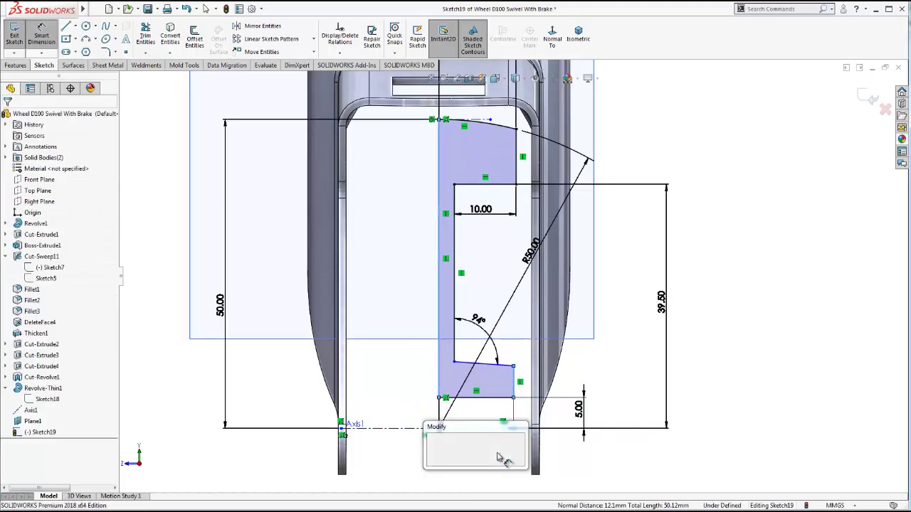
type("14")
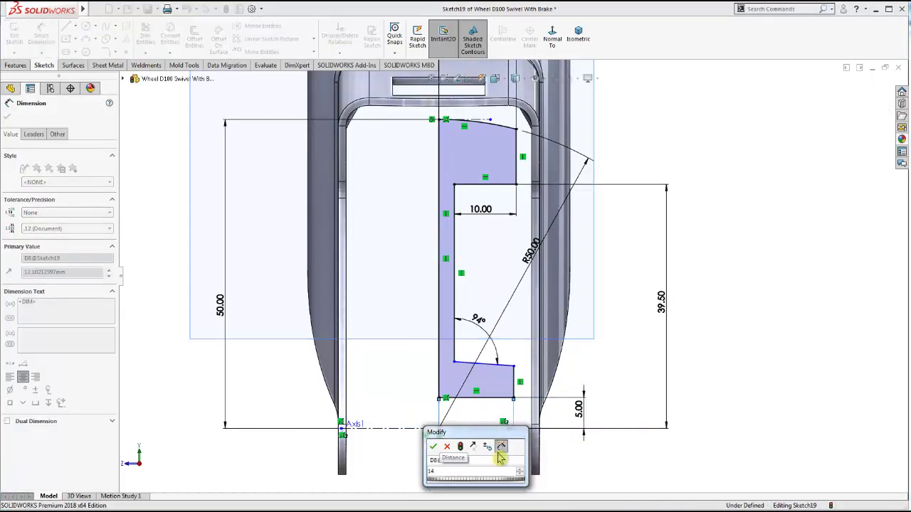
key("Return")
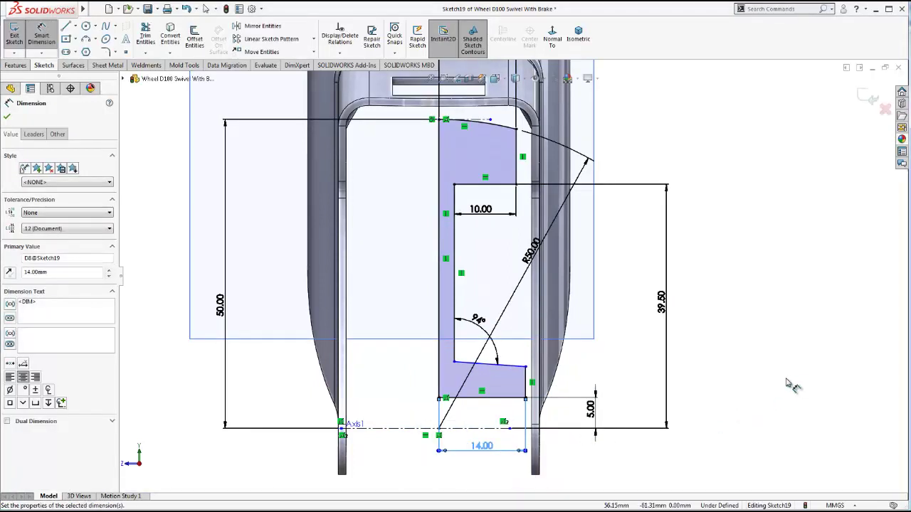
left_click(760, 470)
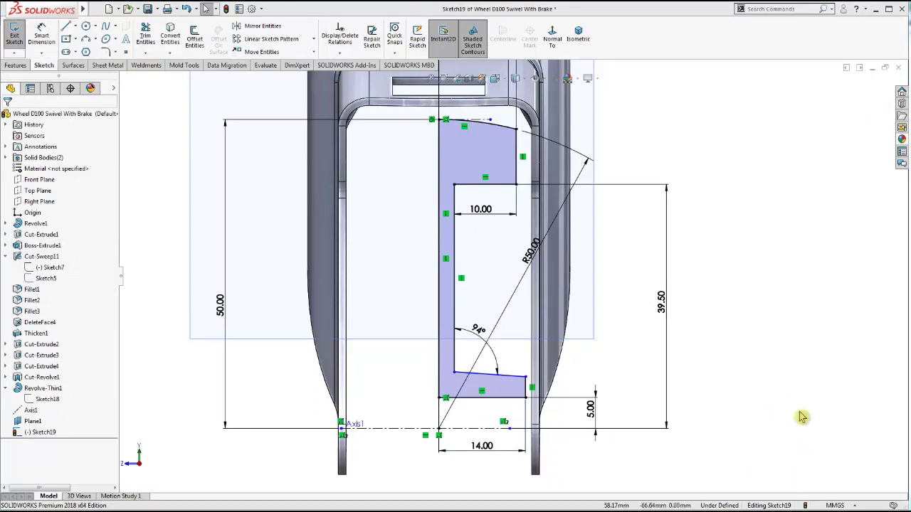
- Add a 4.16 mm foot thickness dimension, then delete it
left_click(41, 36)
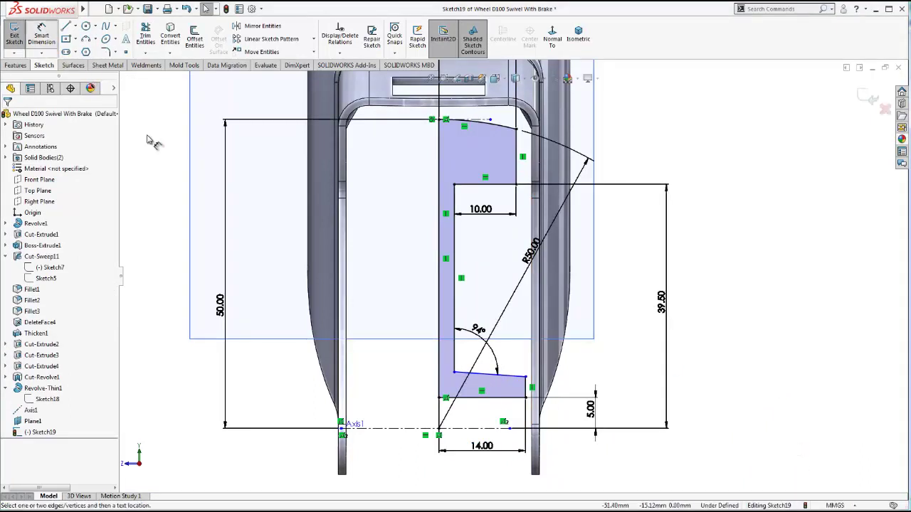
left_click(454, 372)
left_click(464, 397)
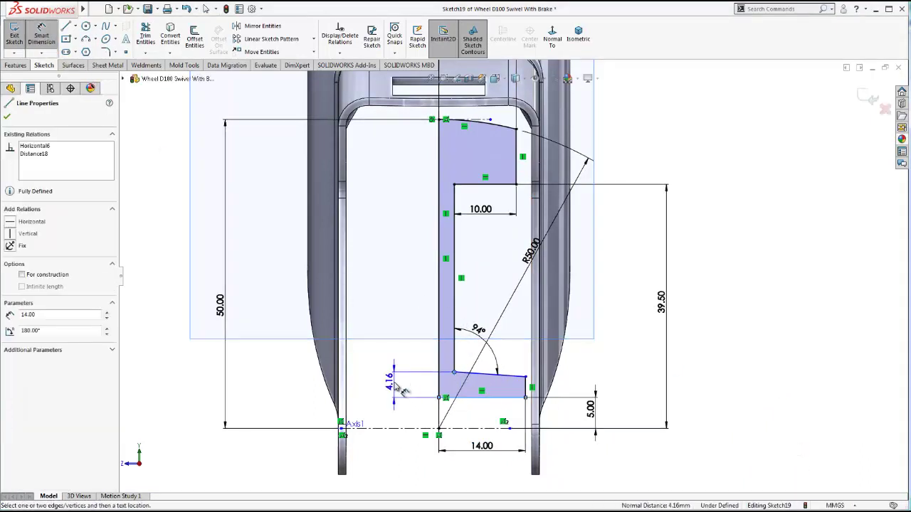
left_click(402, 389)
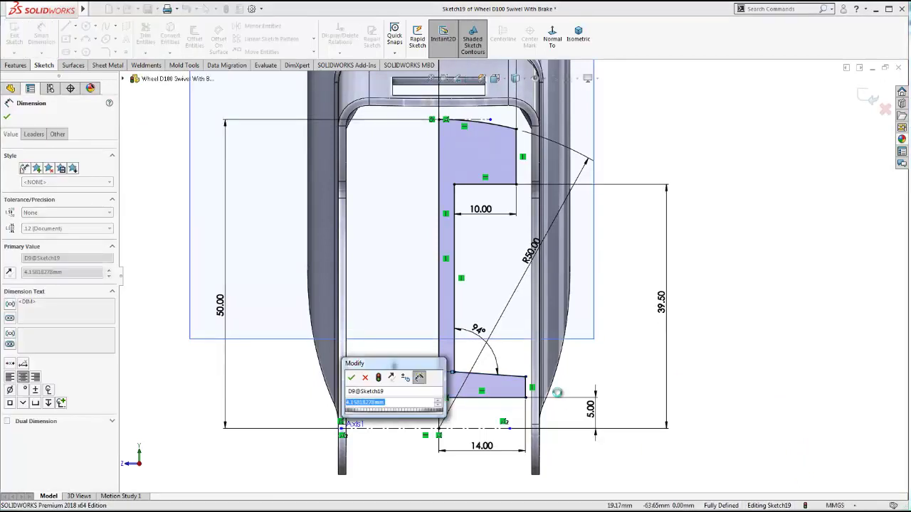
key("Return")
left_click(401, 414)
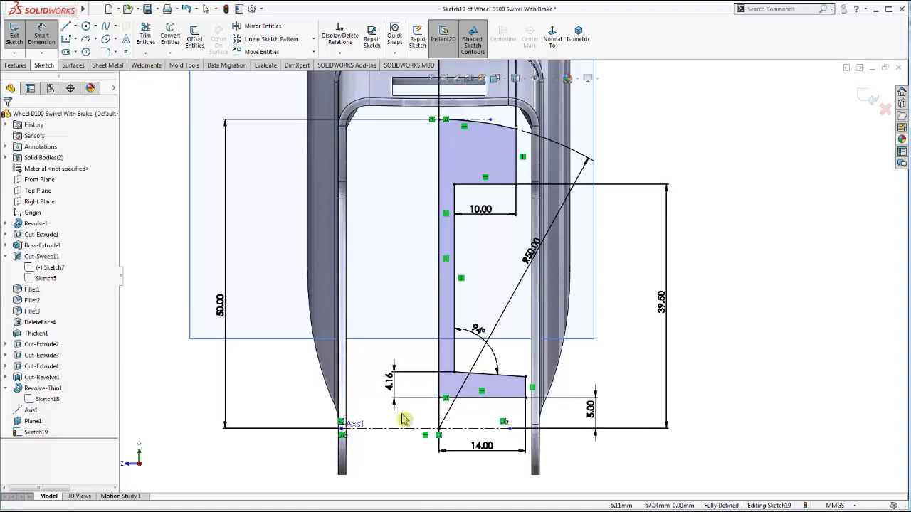
left_click(389, 381)
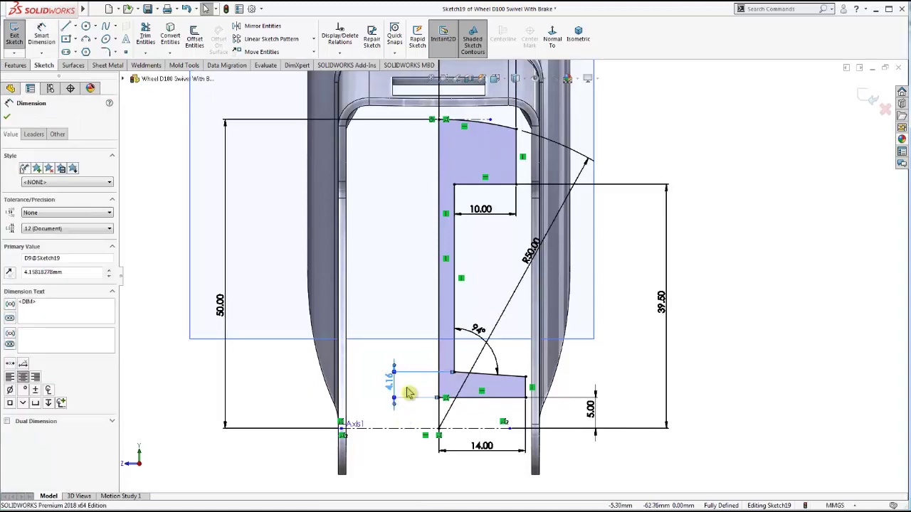
key("Delete")
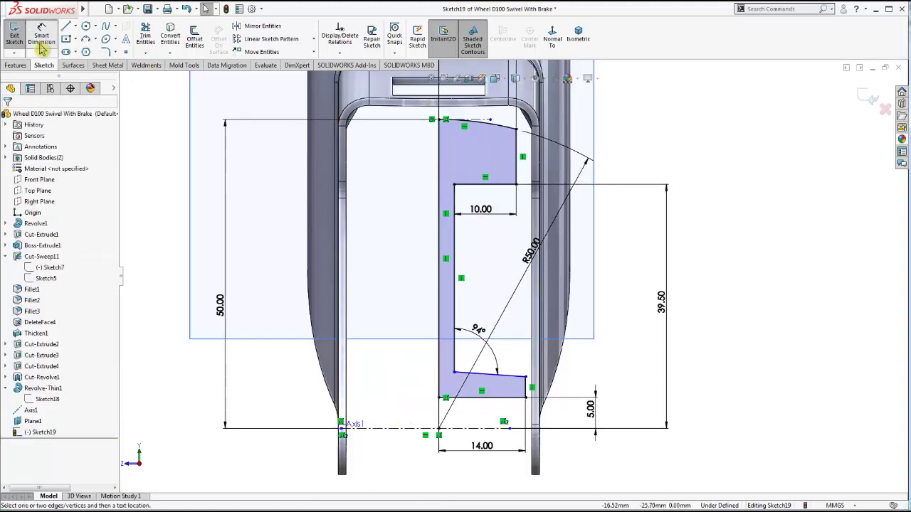
- Dimension the foot's upper-left corner 9.00 mm above the axis to fully define the sketch
left_click(41, 39)
left_click(455, 373)
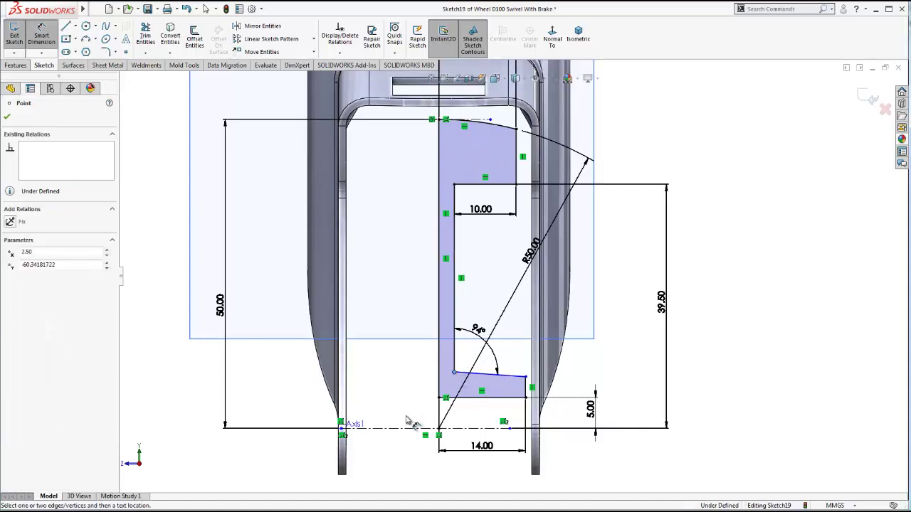
left_click(413, 429)
left_click(405, 405)
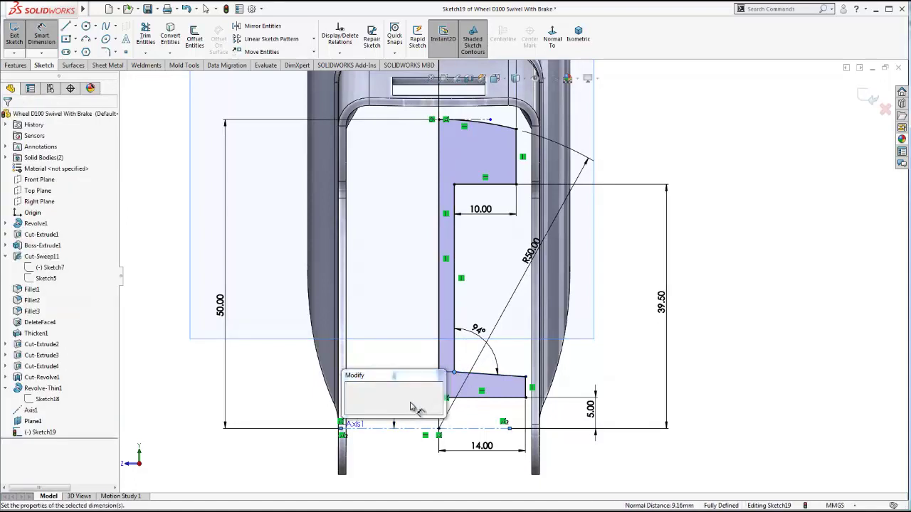
type("9")
left_click(353, 396)
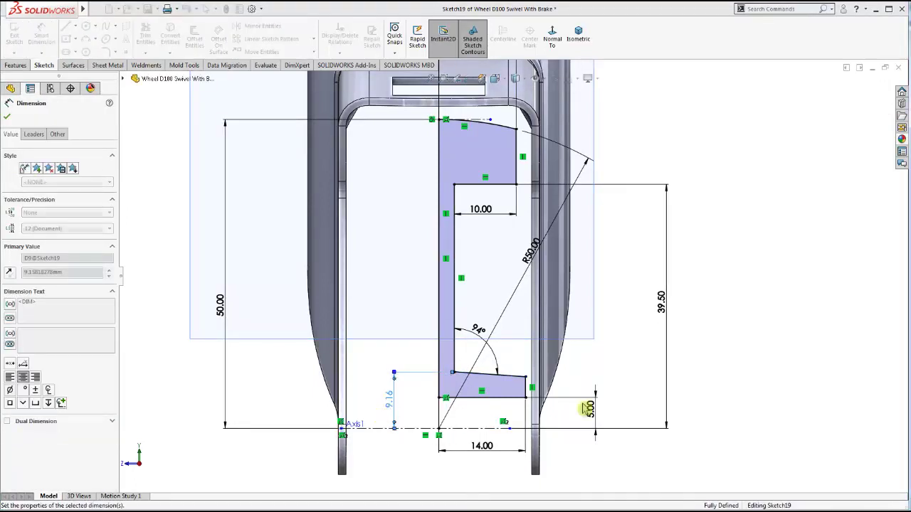
left_click(708, 367)
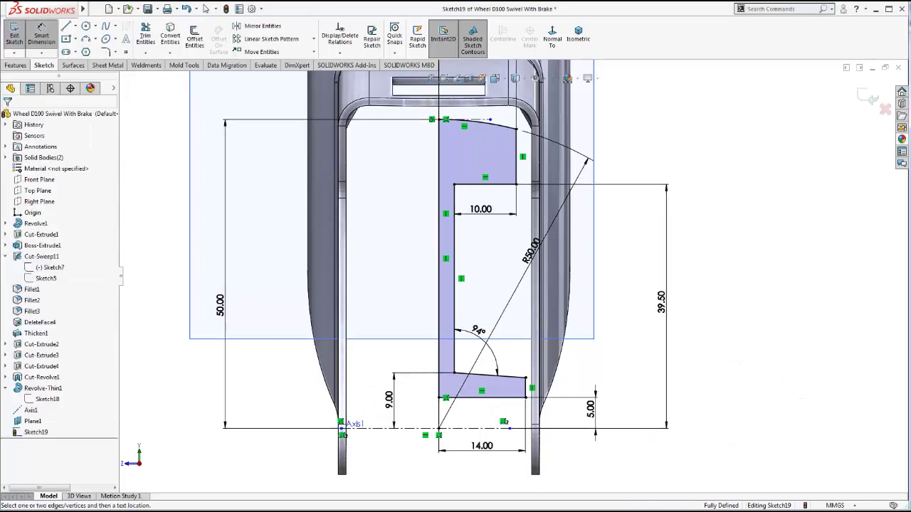
- Fillet the profile corners: 1 mm first, 2 mm on both inner notch corners, 3 mm at the top
left_click(104, 53)
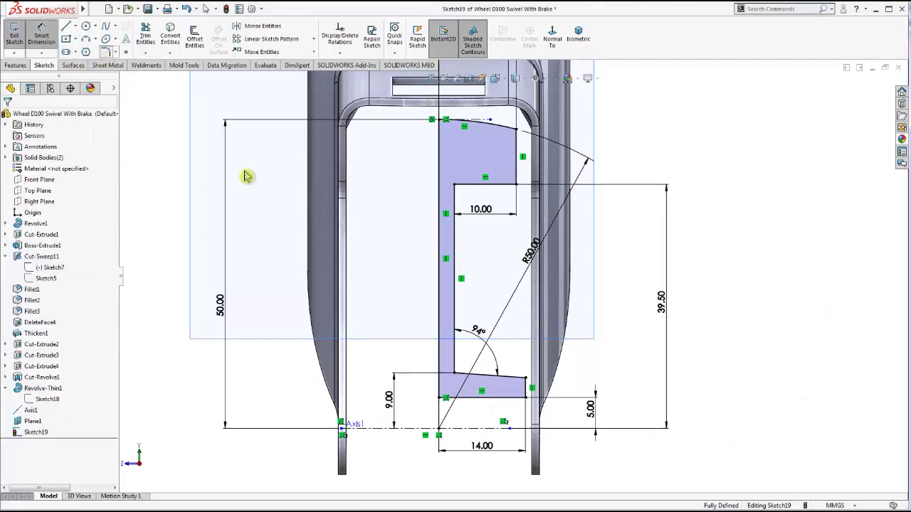
left_click(521, 381)
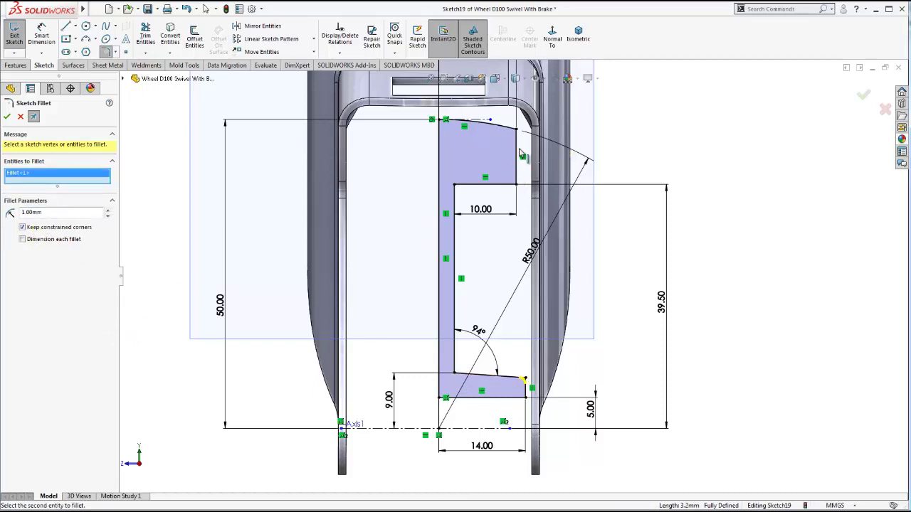
left_click(511, 186)
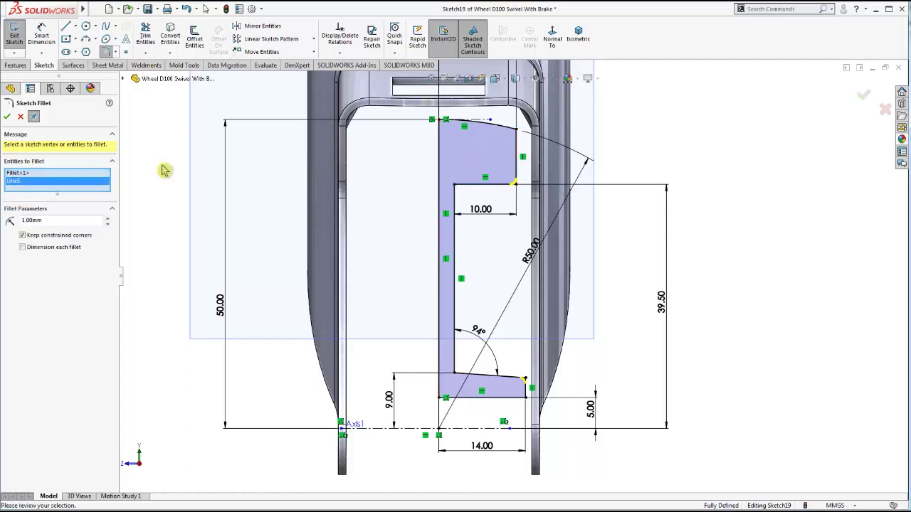
key("Return")
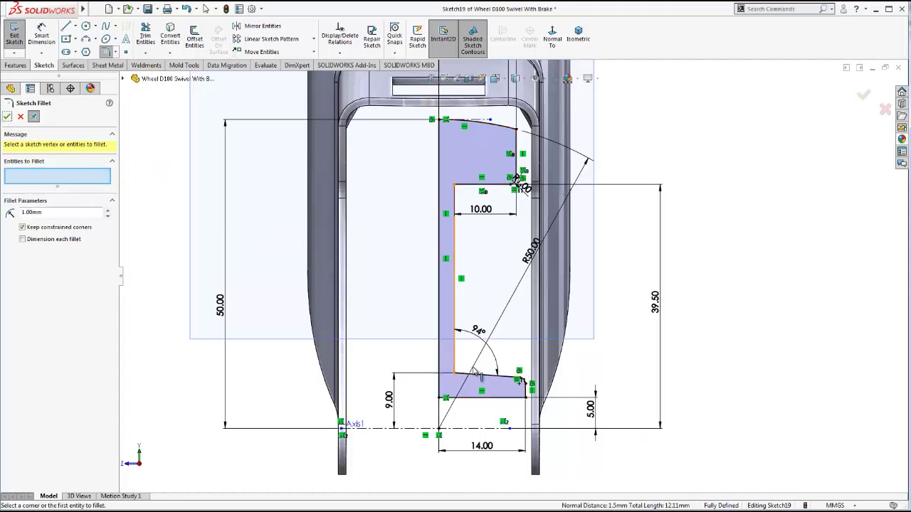
left_click(465, 375)
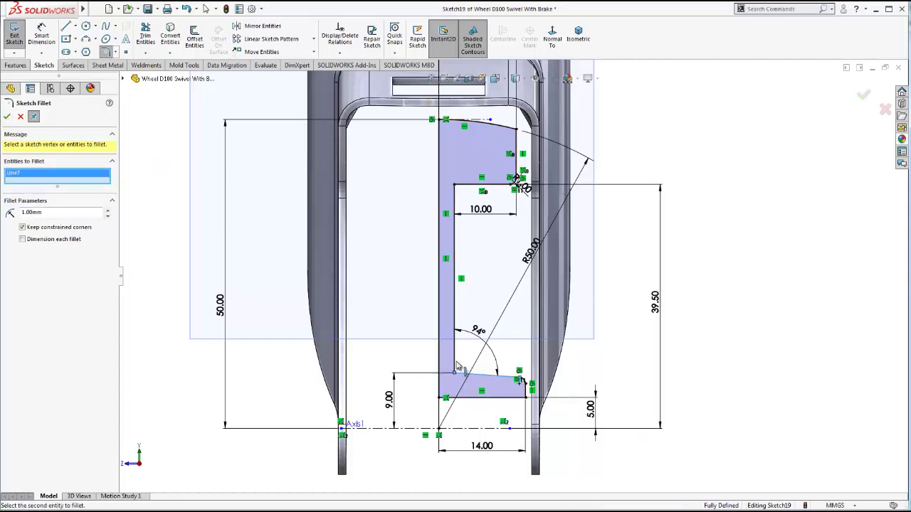
left_click(455, 207)
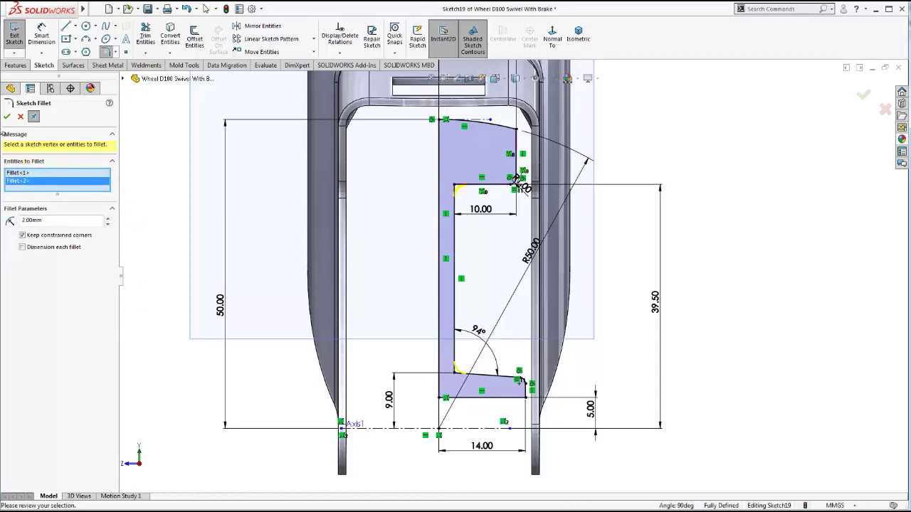
left_click(6, 117)
left_click(506, 131)
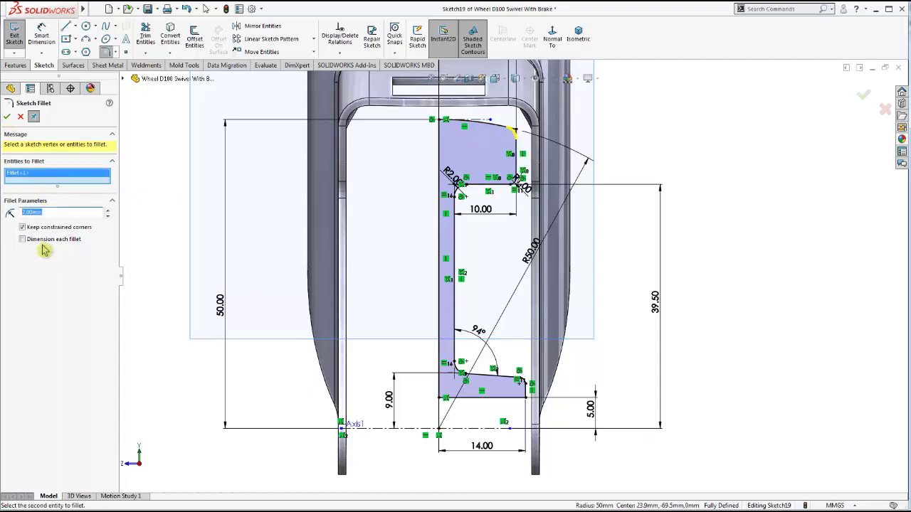
left_click(63, 212)
type("3")
left_click(6, 117)
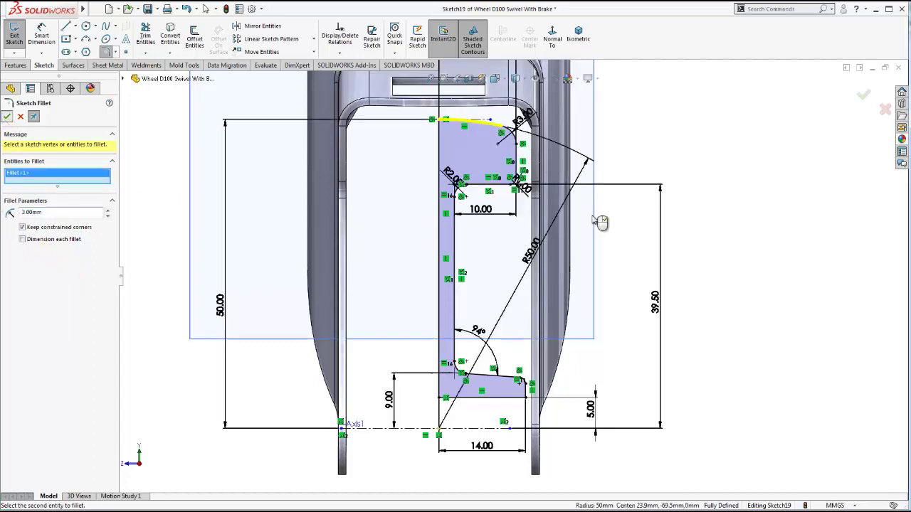
scroll(498, 270, "up", 3)
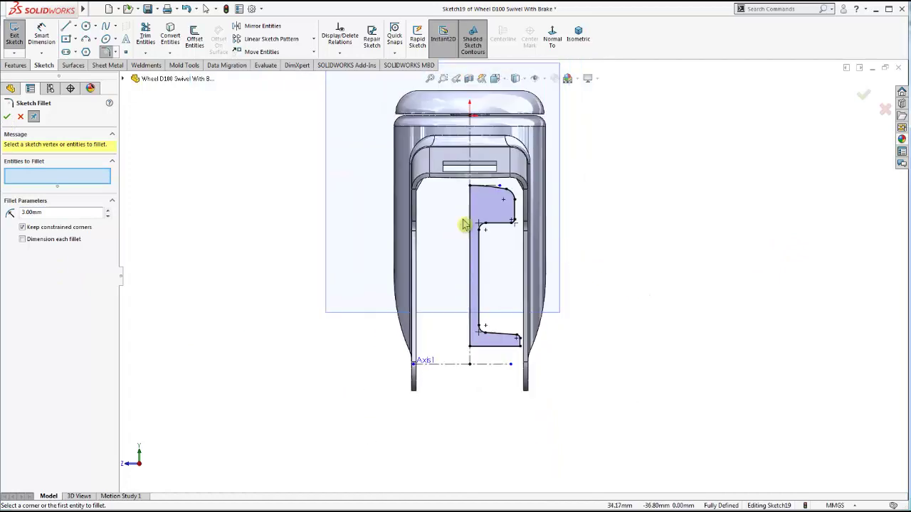
- Revolve Sketch19 a full 360° about Line2 to create the wheel body Revolve2
left_click(7, 117)
left_click(578, 39)
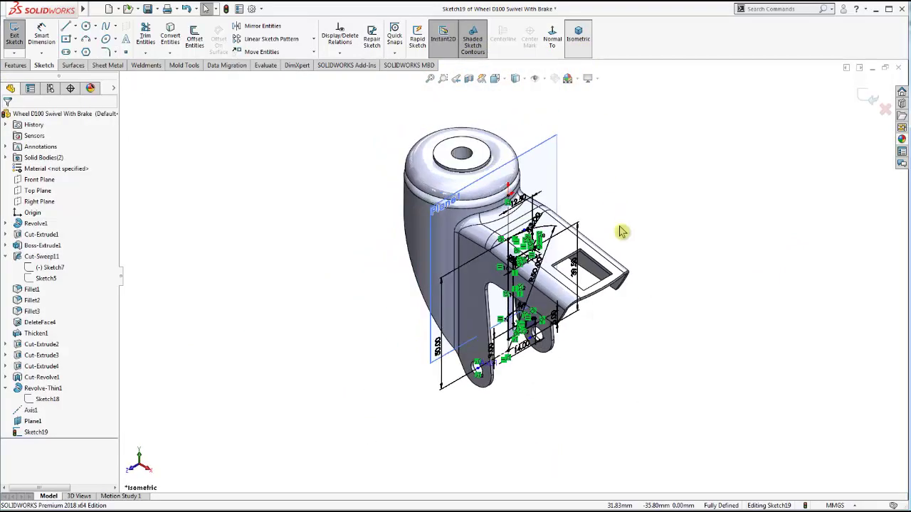
middle_click_drag(562, 265, 506, 277)
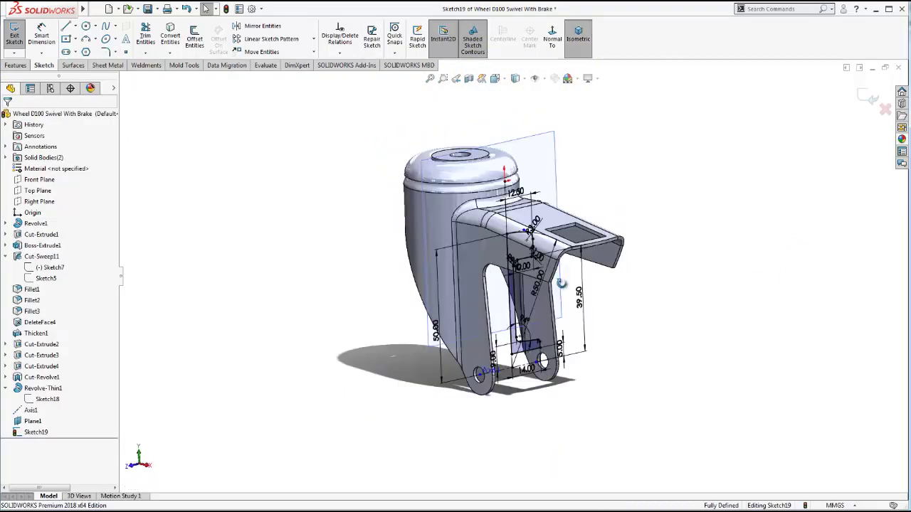
key("ctrl+a")
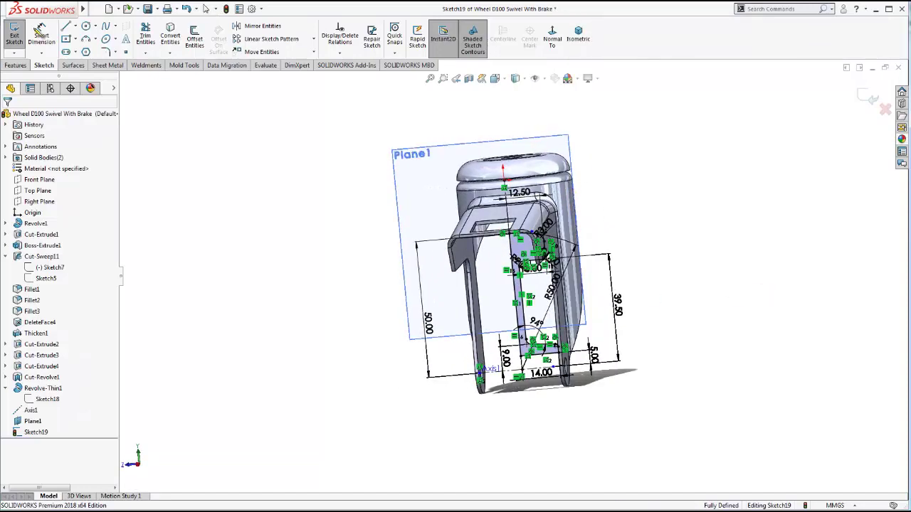
left_click(15, 64)
left_click(55, 47)
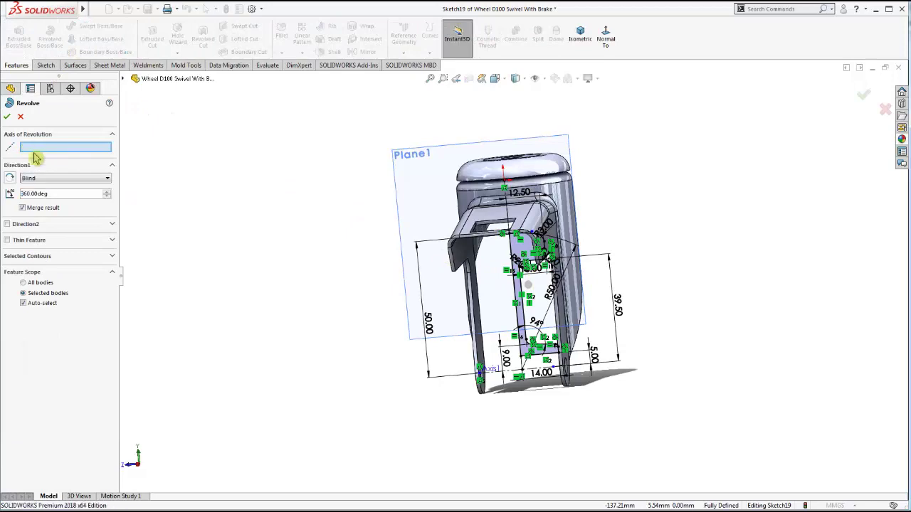
left_click(496, 378)
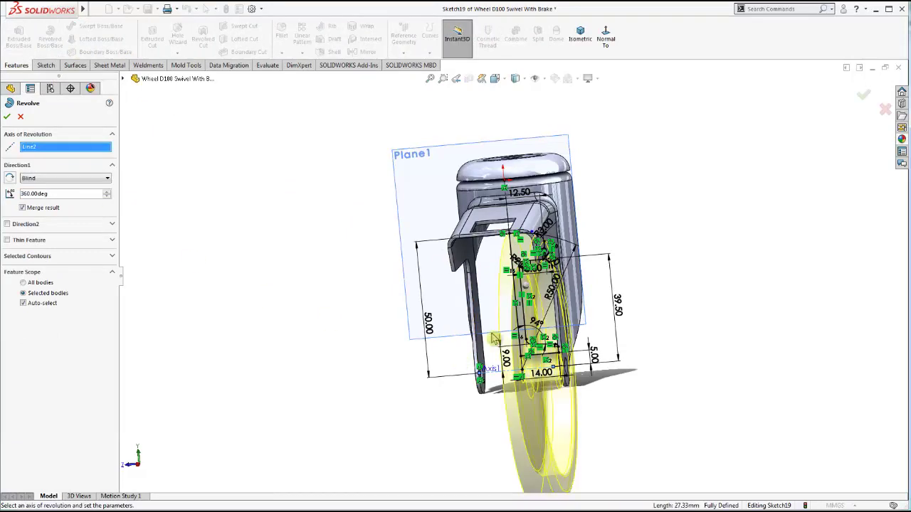
left_click(7, 116)
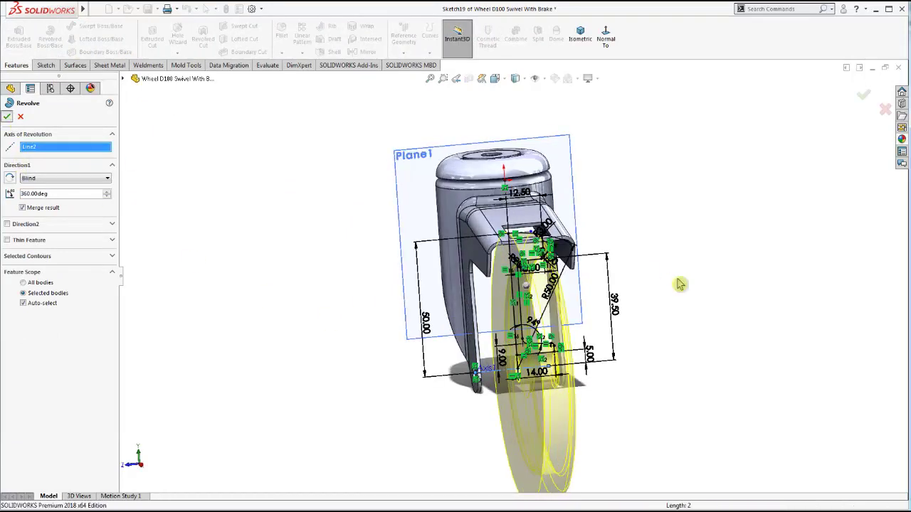
key("ctrl+7")
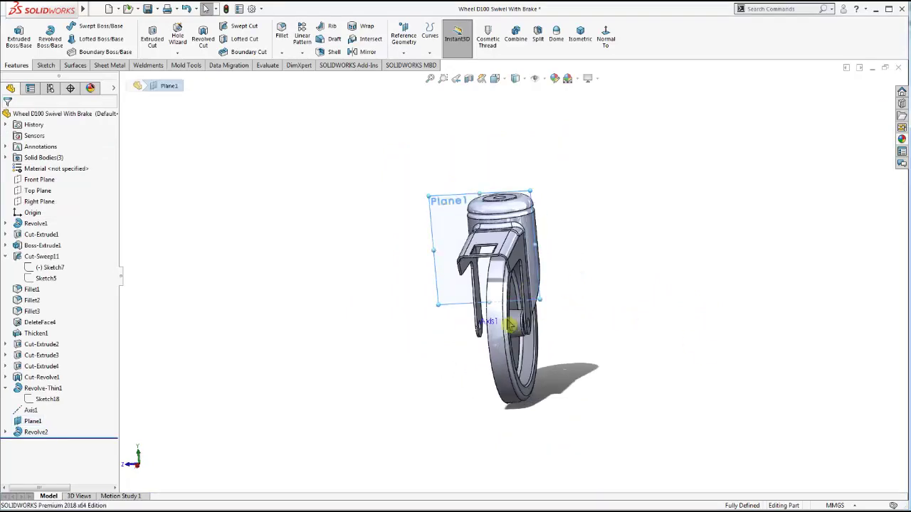
- Mirror the Revolve2 body across its flat side face, merging solids into a full wheel
scroll(487, 317, "down", 5)
middle_click_drag(487, 317, 697, 338)
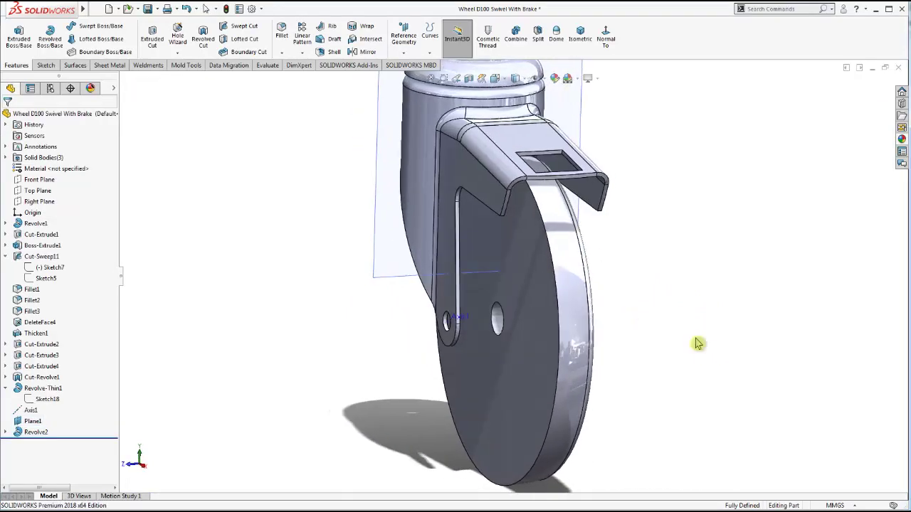
left_click(363, 54)
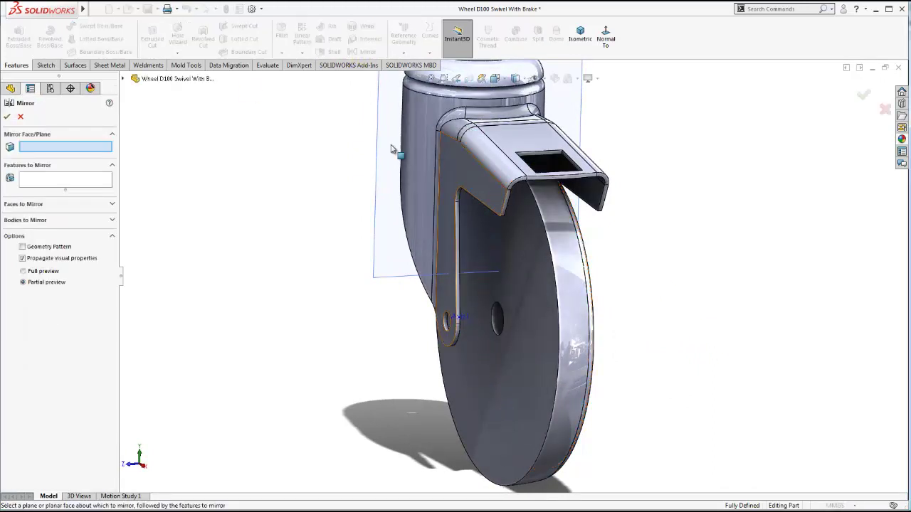
left_click(529, 343)
key("ctrl+7")
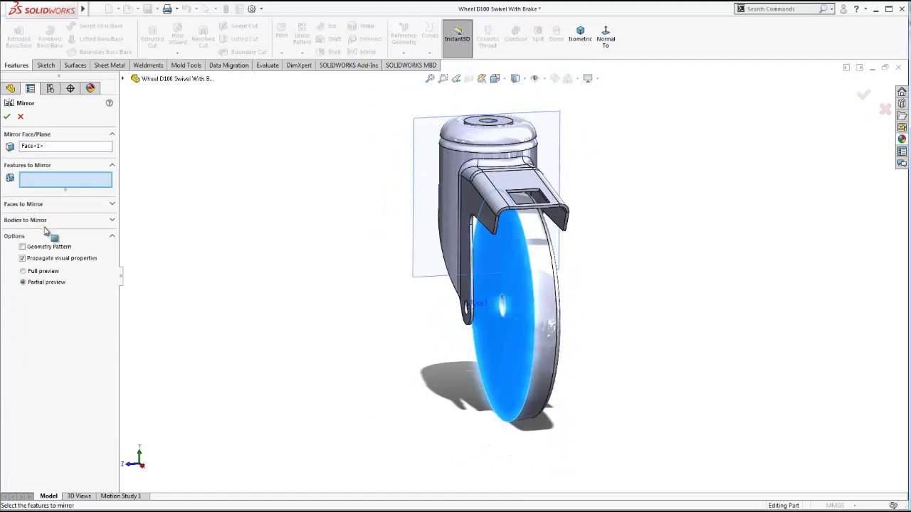
left_click(40, 220)
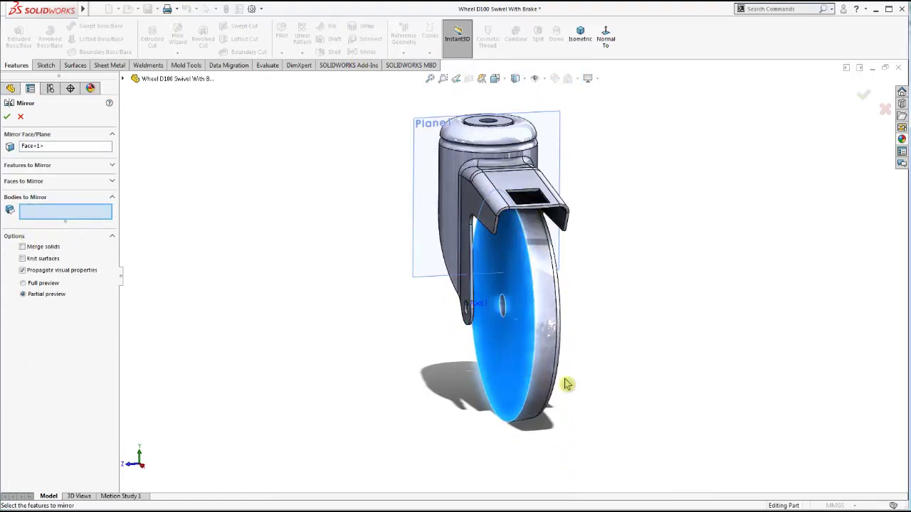
left_click(543, 363)
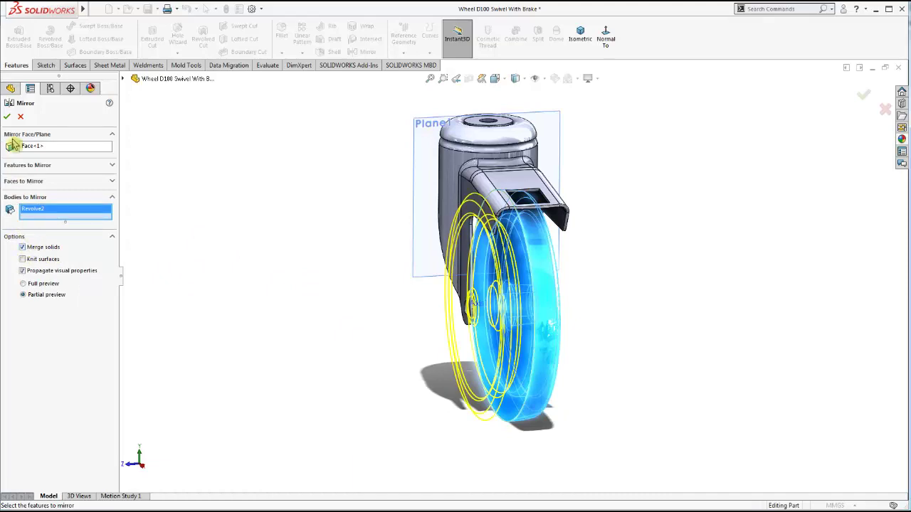
left_click(6, 117)
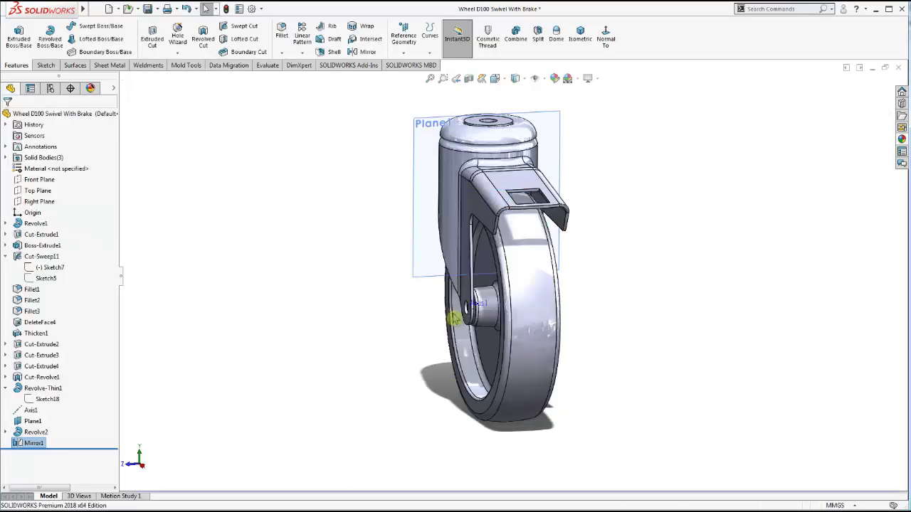
middle_click_drag(453, 320, 412, 321)
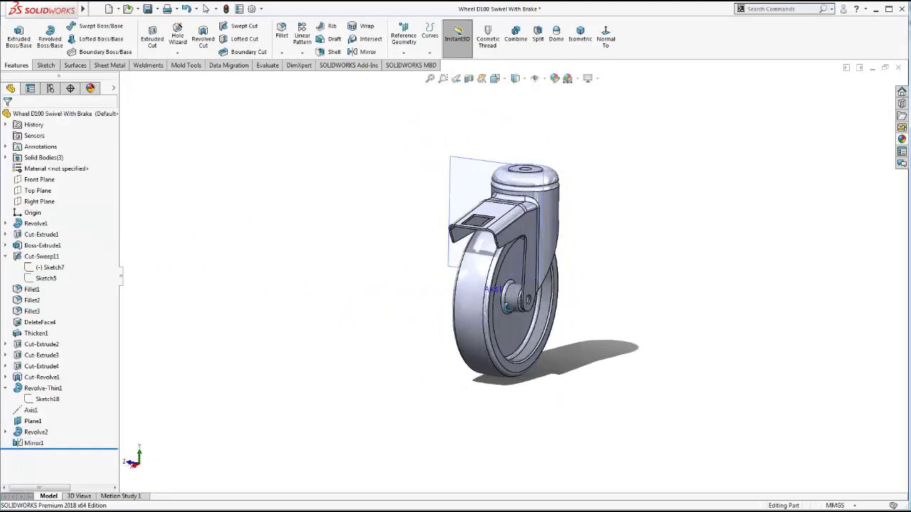
- Open Sketch20 on the bracket arm's flat face, viewed normal to the axle hole
mouse_move(606, 315)
middle_mouse_down()
mouse_move(587, 343)
mouse_move(432, 367)
mouse_move(481, 372)
mouse_move(599, 351)
mouse_move(498, 381)
mouse_move(561, 362)
mouse_move(554, 370)
middle_mouse_up()
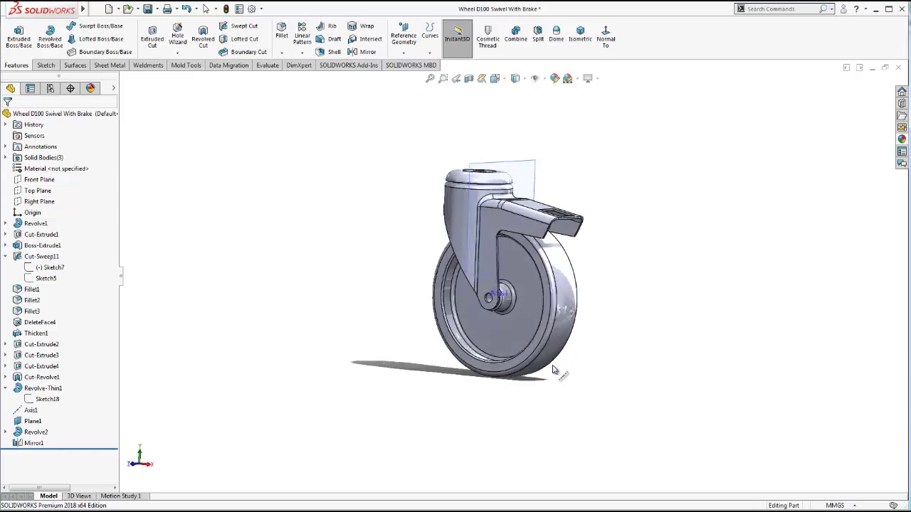
scroll(516, 299, "down", 2)
scroll(517, 300, "down", 3)
scroll(504, 304, "down", 2)
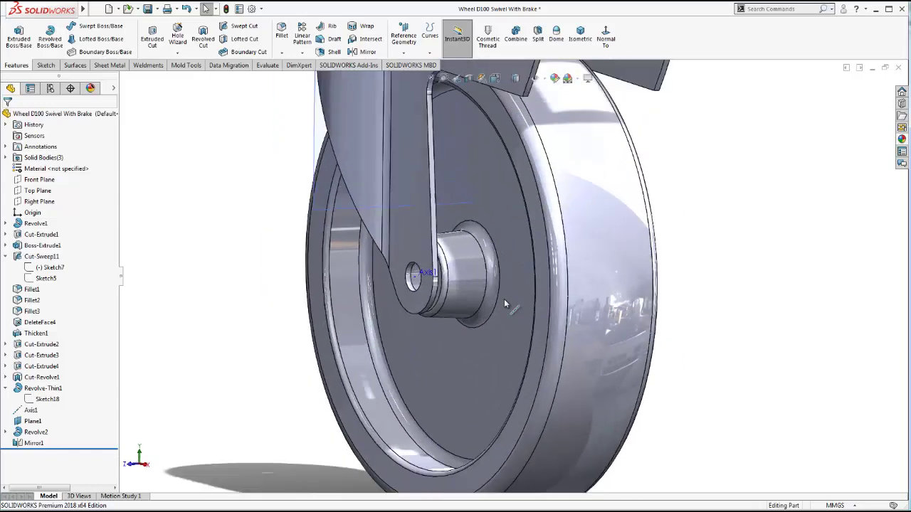
scroll(504, 304, "up", 5)
mouse_move(459, 215)
middle_mouse_down()
mouse_move(474, 255)
mouse_move(502, 281)
mouse_move(437, 291)
mouse_move(529, 270)
mouse_move(475, 265)
middle_mouse_up()
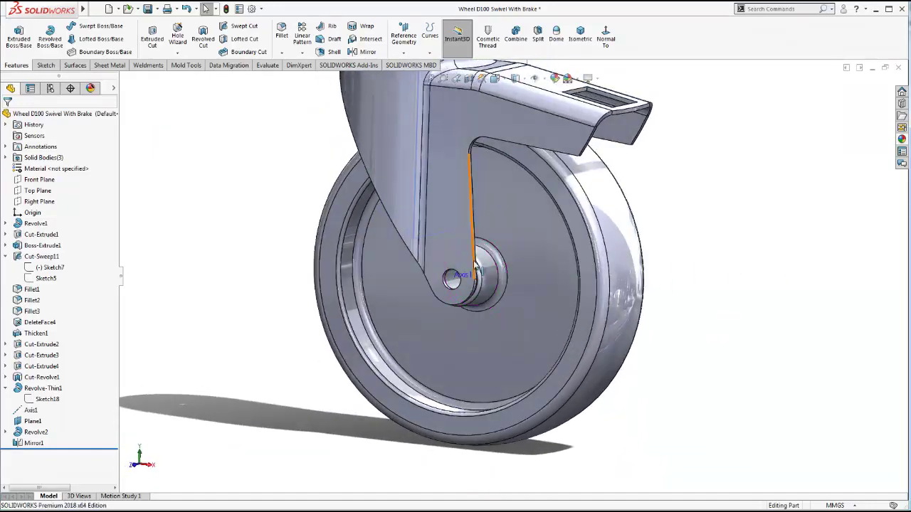
left_click(457, 241)
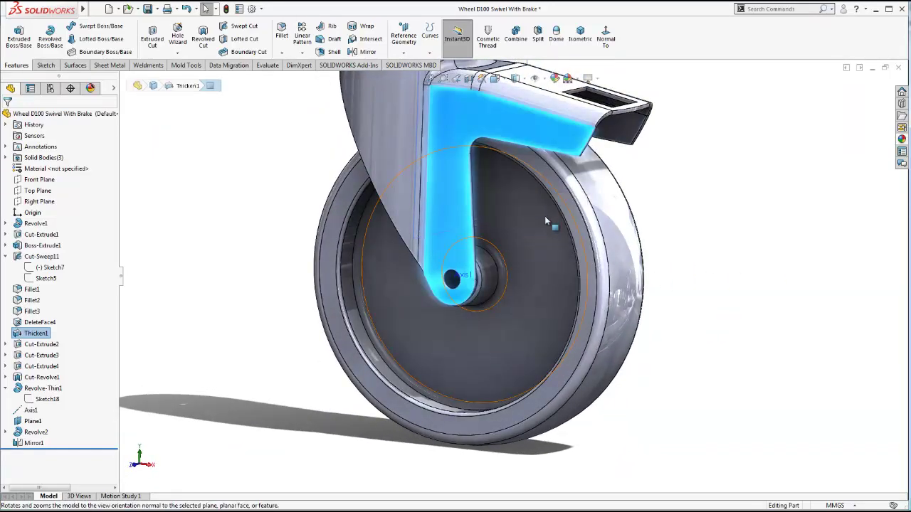
key("ctrl+8")
scroll(539, 308, "down", 3)
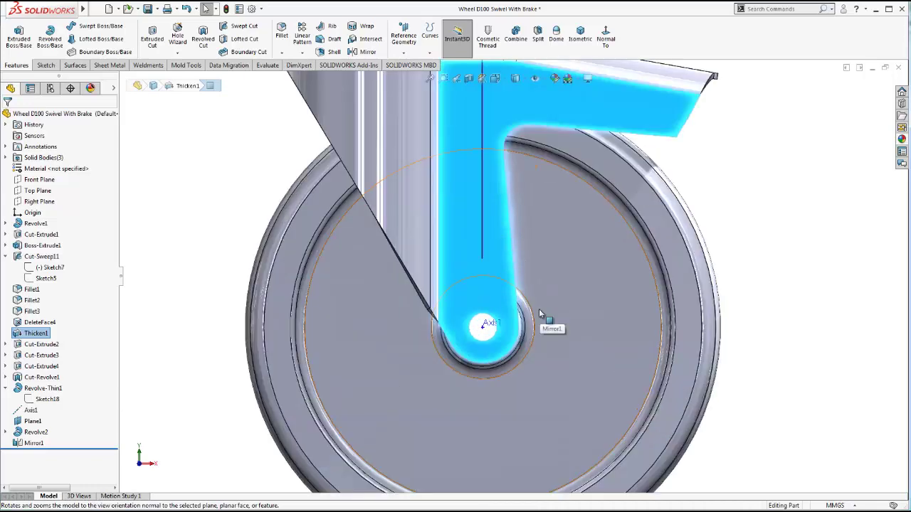
scroll(491, 250, "down", 1)
left_click(538, 236)
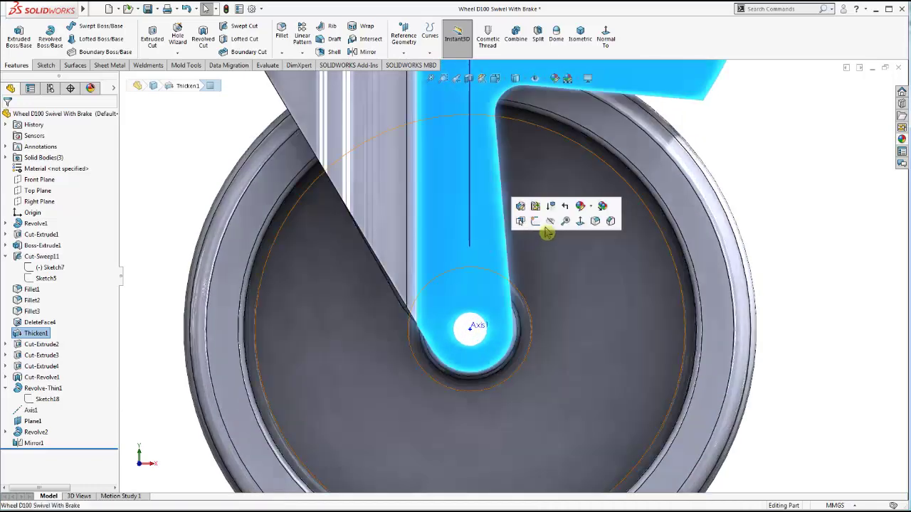
left_click(537, 225)
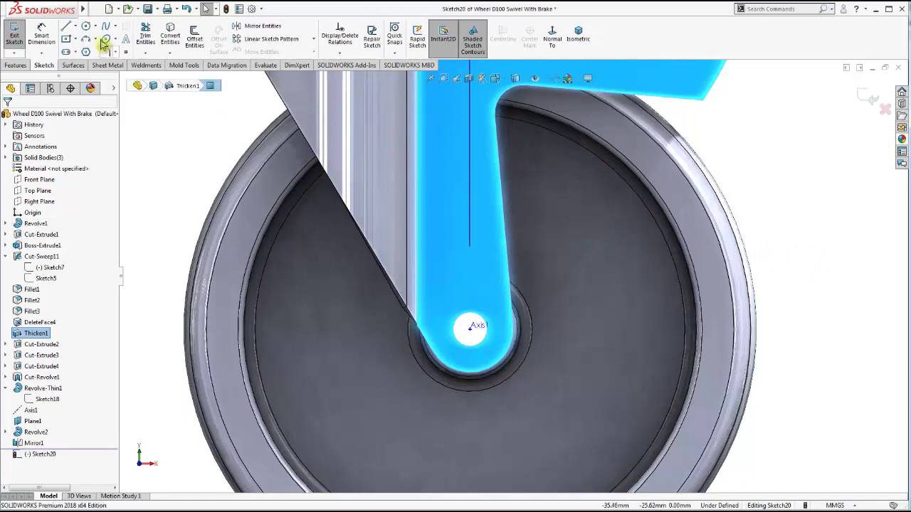
- Draw a small circle centred on the wheel's axle axis
left_click(85, 25)
left_click(470, 329)
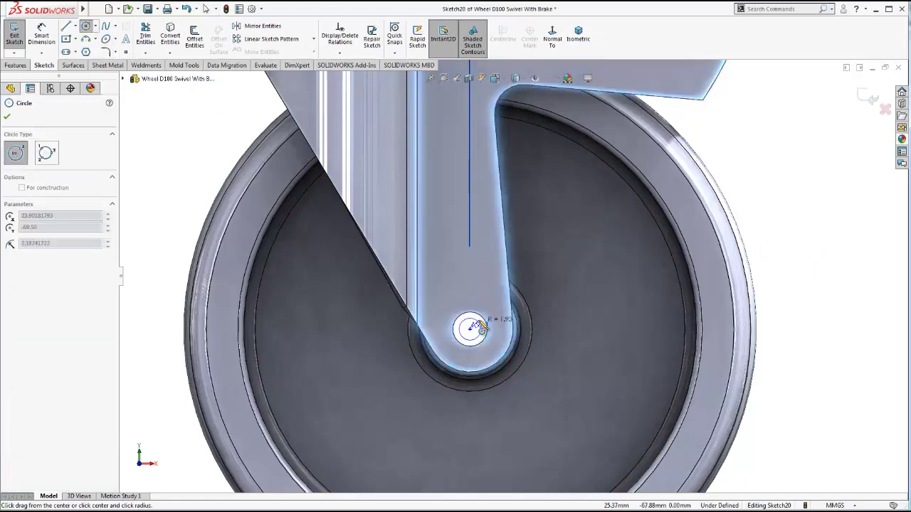
scroll(472, 320, "down", 2)
scroll(477, 309, "down", 2)
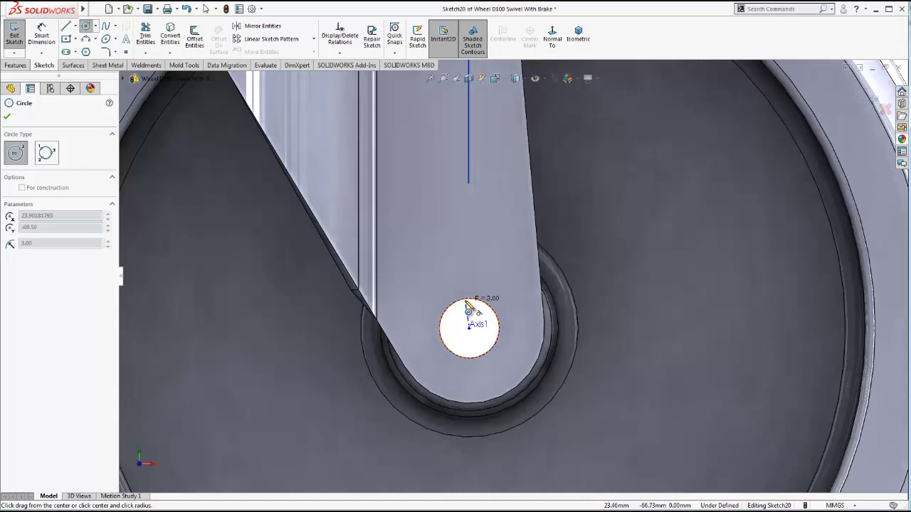
left_click(467, 302)
key("Escape")
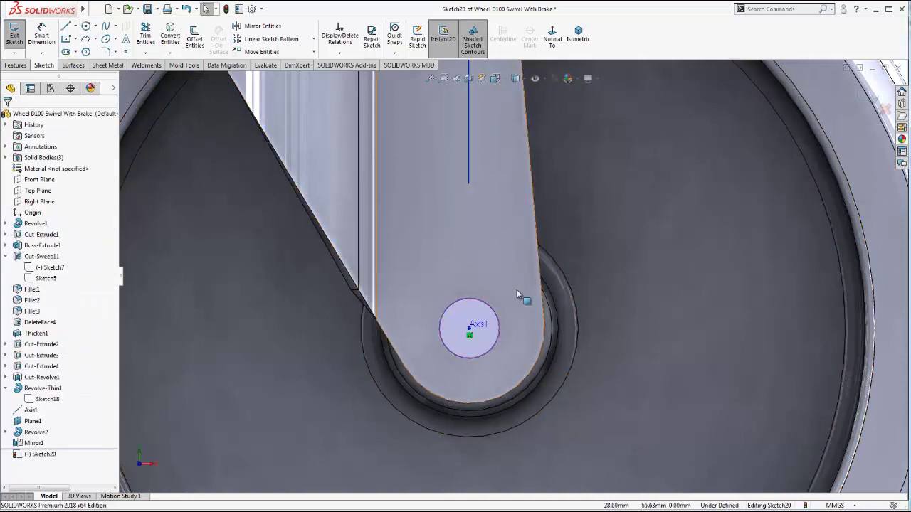
- Dimension the hub circle to Ø6.00 mm, fully defining Sketch20
scroll(518, 289, "up", 3)
scroll(538, 257, "up", 2)
middle_click_drag(539, 256, 166, 144)
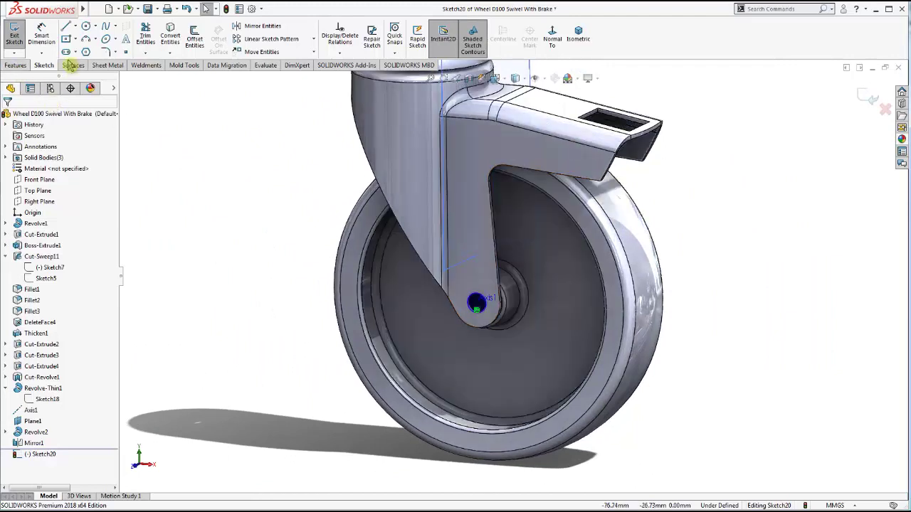
left_click(51, 41)
left_click(474, 302)
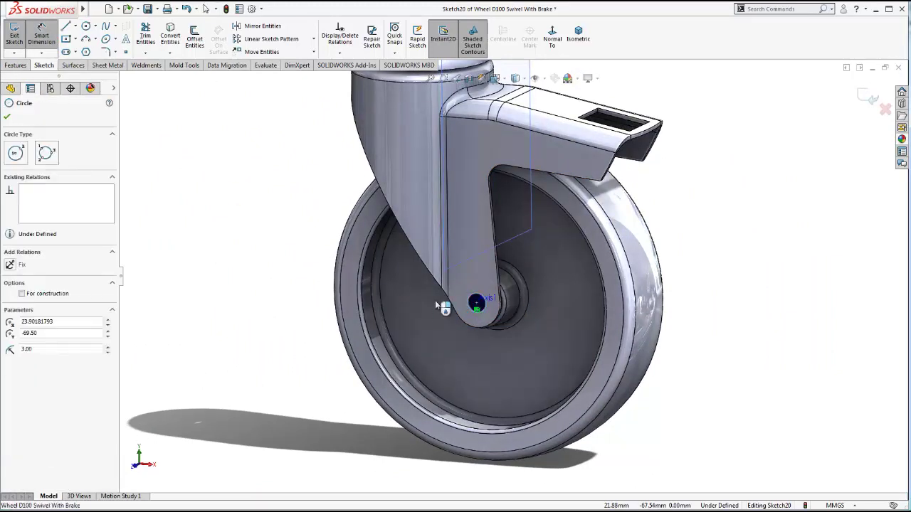
left_click(424, 322)
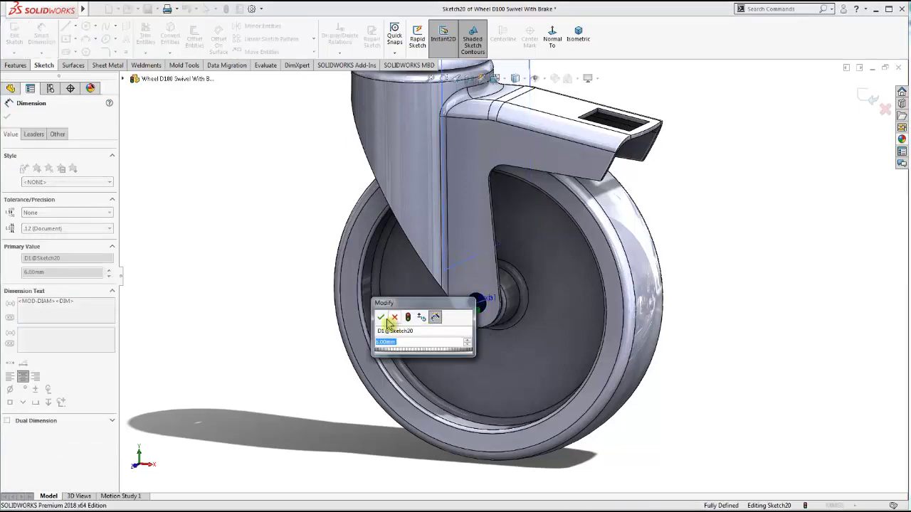
left_click(382, 318)
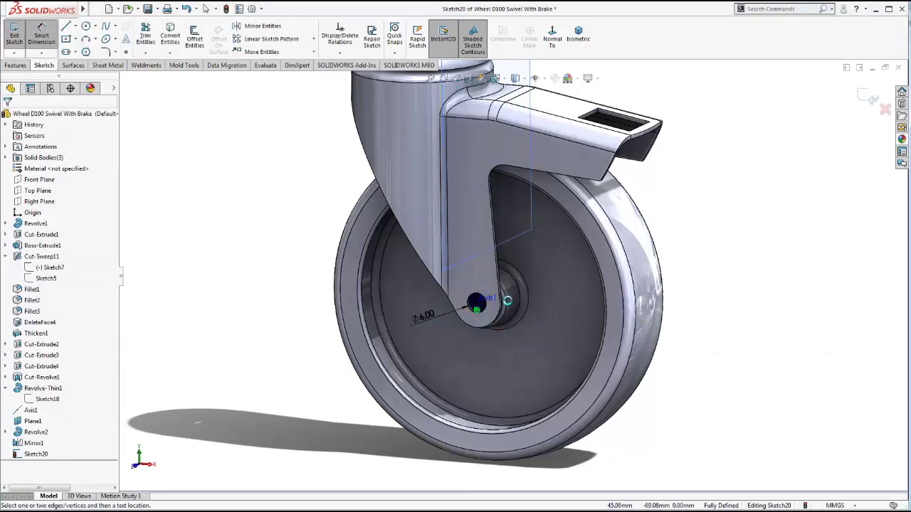
scroll(507, 301, "down", 1)
scroll(488, 299, "up", 2)
scroll(488, 299, "up", 2)
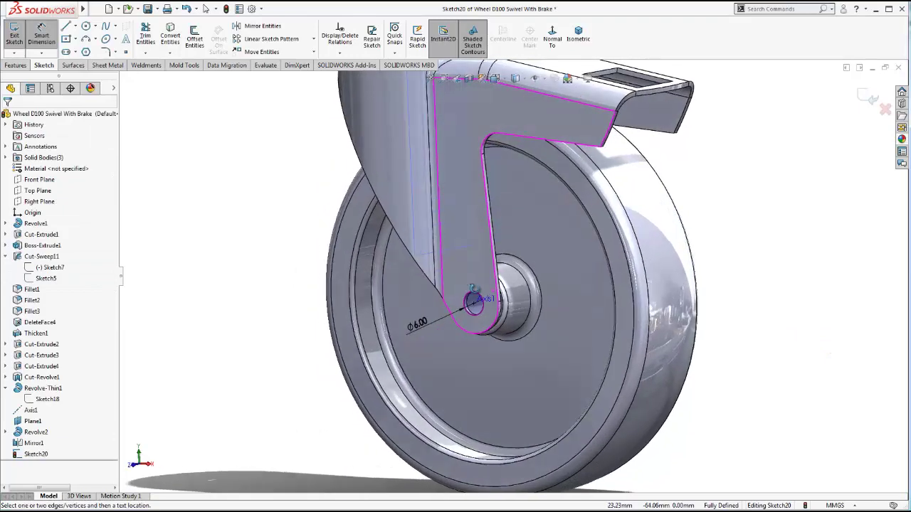
scroll(498, 297, "up", 2)
scroll(592, 286, "up", 2)
left_click(17, 66)
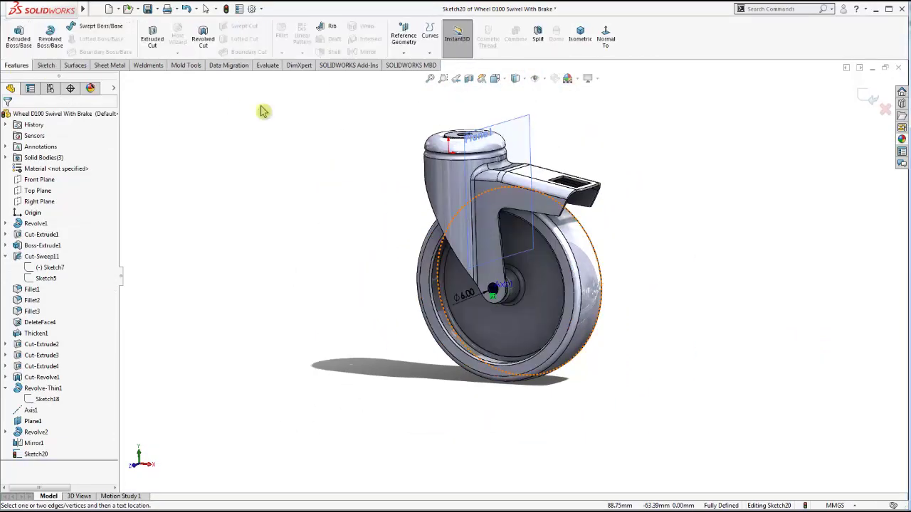
- Extrude the Ø6 hub circle 40 mm in reverse, with Merge result off, as a separate axle-pin body
left_click(23, 45)
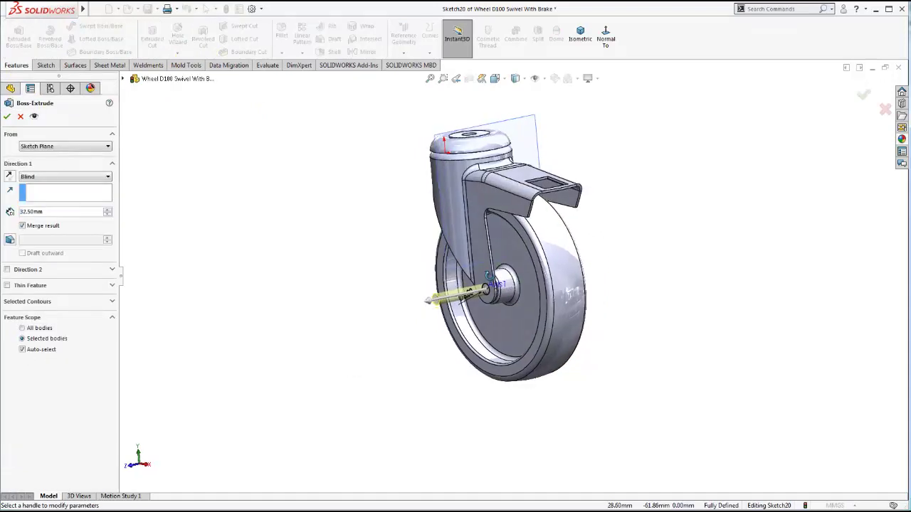
left_click(10, 177)
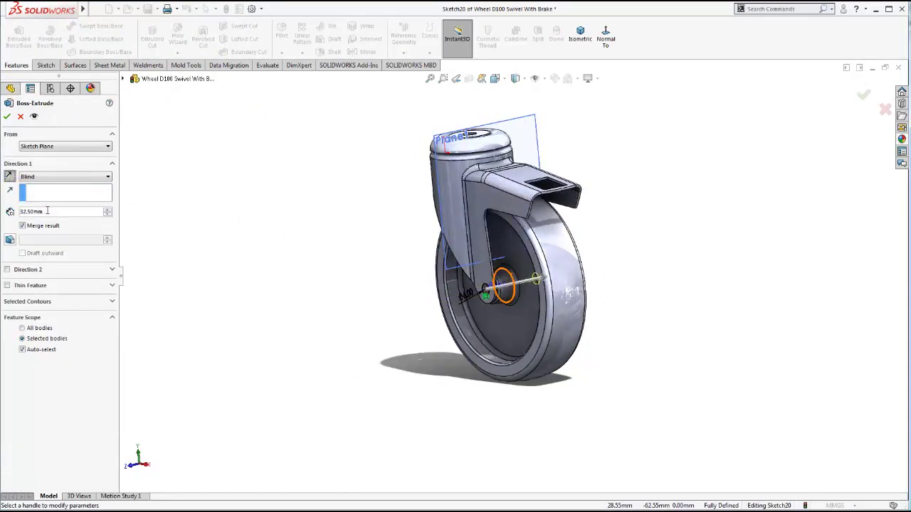
type("40")
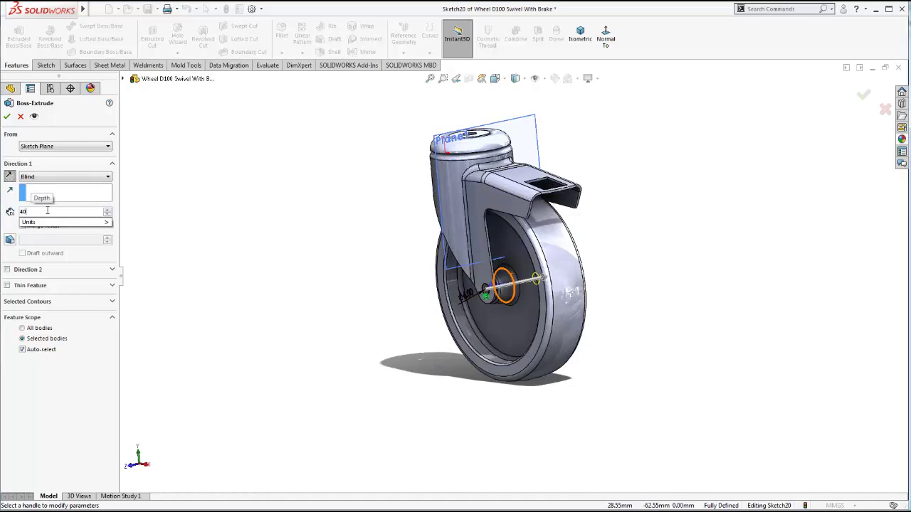
key("Return")
middle_click_drag(390, 262, 429, 295)
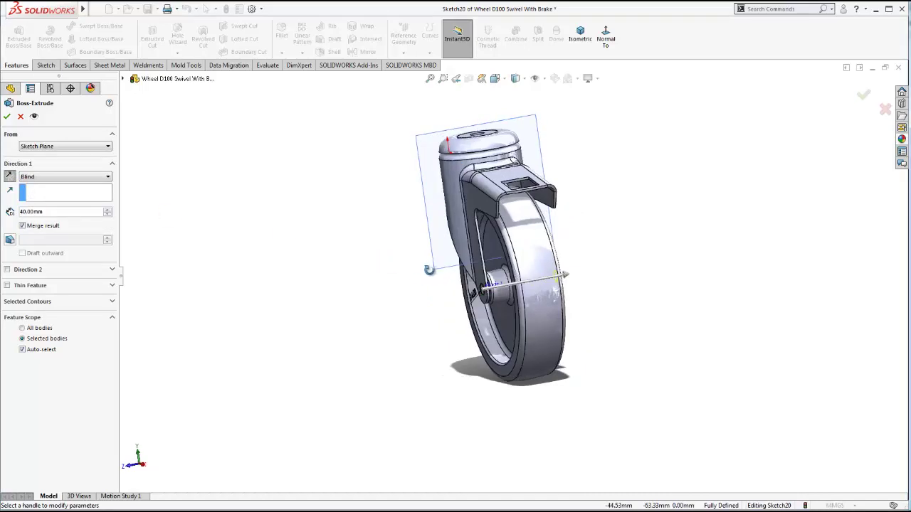
left_click(22, 226)
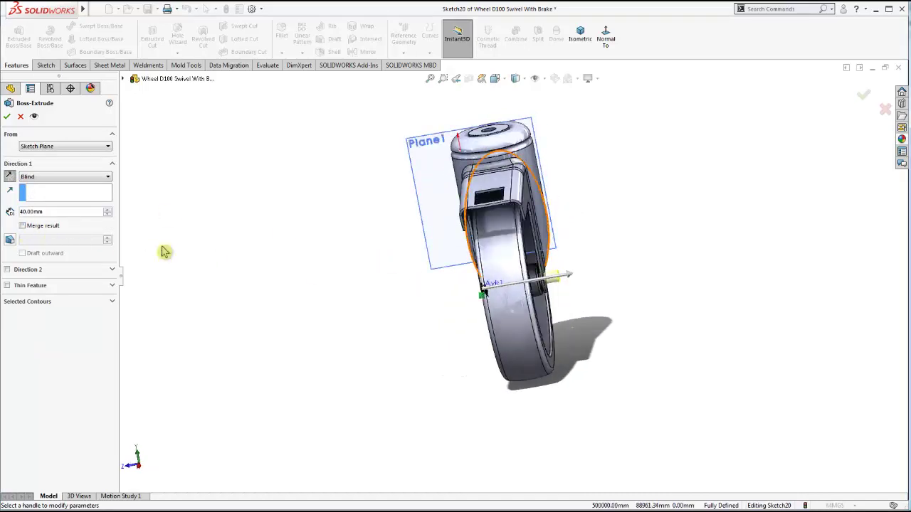
left_click(7, 116)
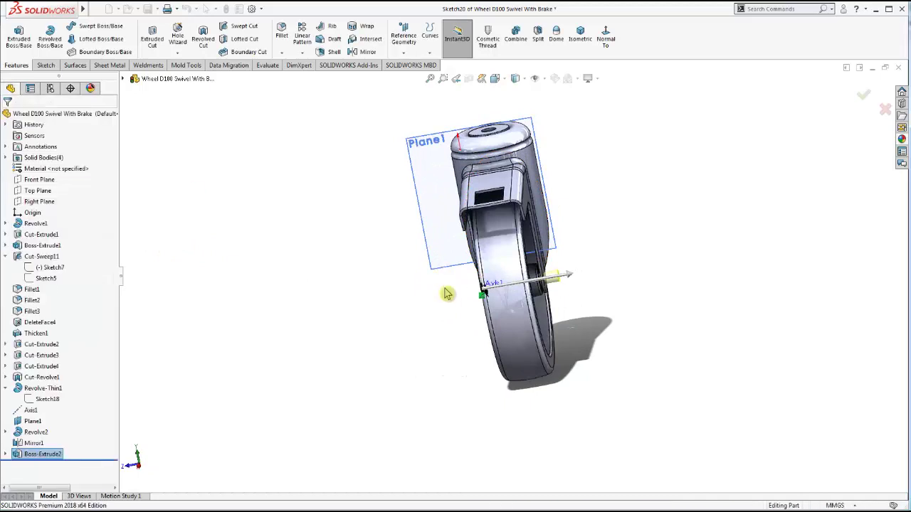
middle_click_drag(497, 304, 514, 298)
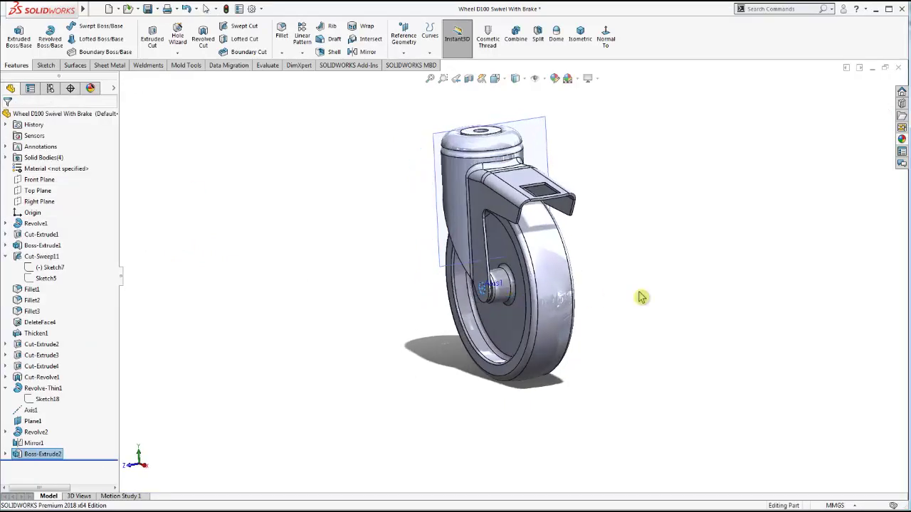
- Hide Axis1 and Plane1 in the model
left_click(642, 295)
left_click(31, 410)
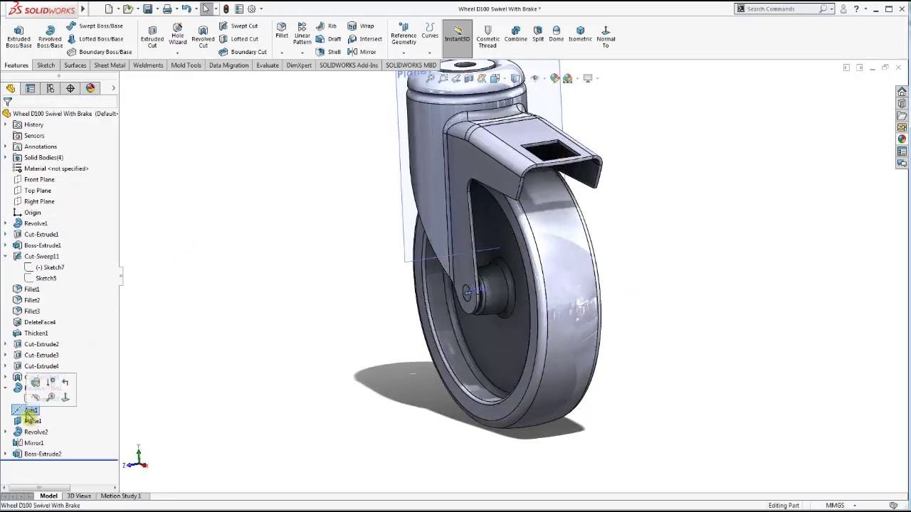
left_click(49, 382)
left_click(33, 421)
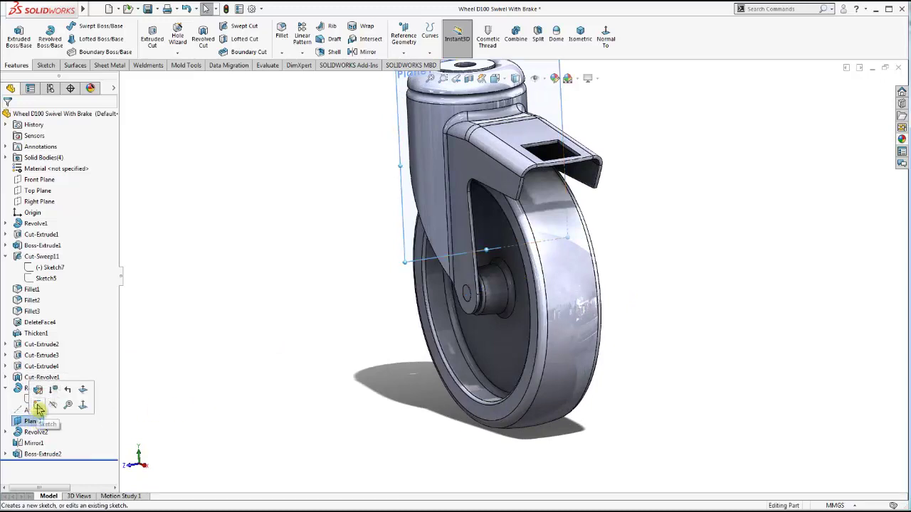
left_click(73, 402)
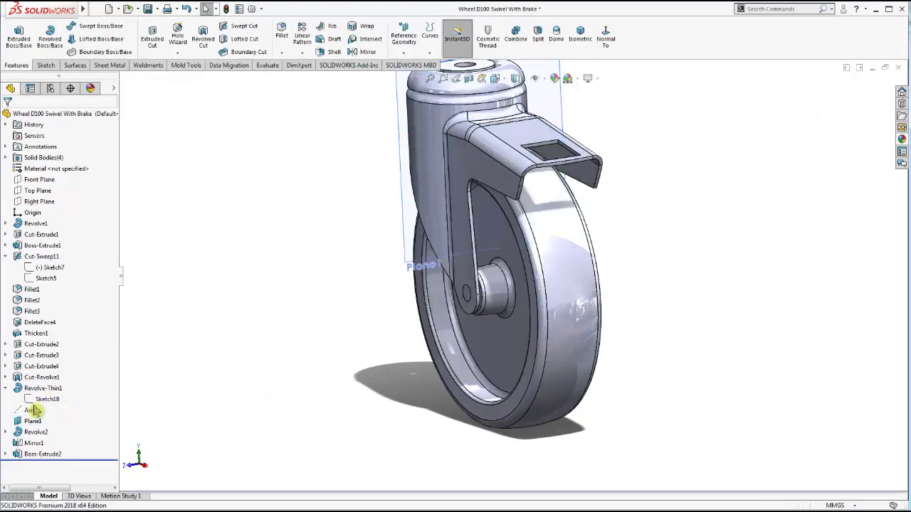
left_click(33, 420)
left_click(55, 405)
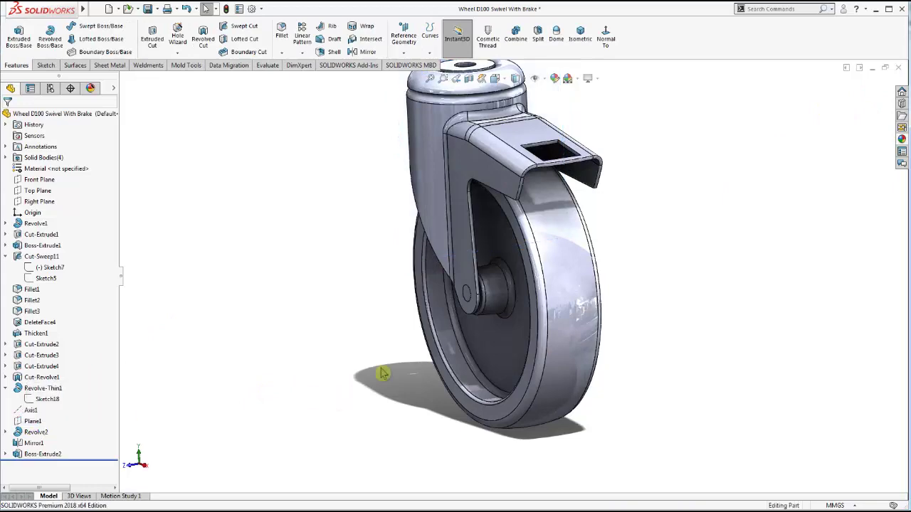
scroll(533, 277, "down", 2)
scroll(533, 277, "up", 2)
scroll(538, 285, "up", 1)
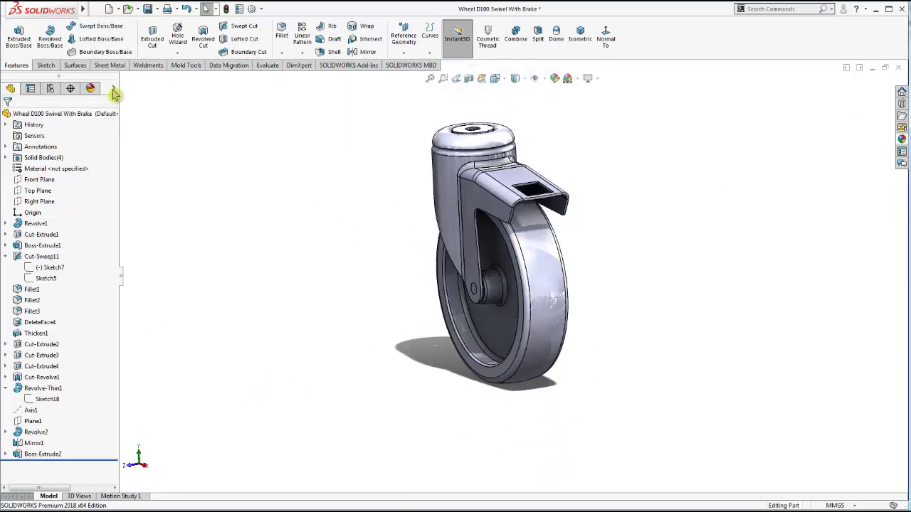
- Hide the Cut-Revolve1, Revolve-Thin1 and Mirror1 bodies so only the axle shaft shows
left_click(113, 94)
left_click(5, 157)
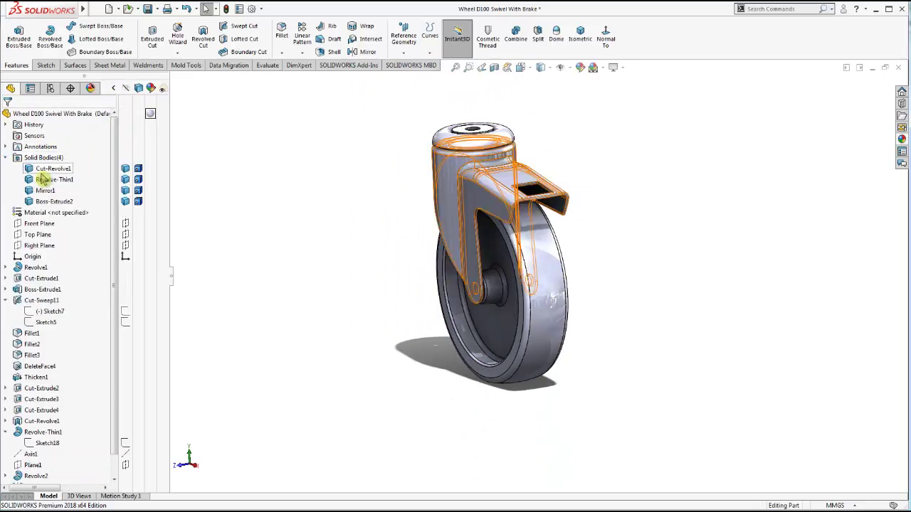
left_click(125, 169)
left_click(128, 180)
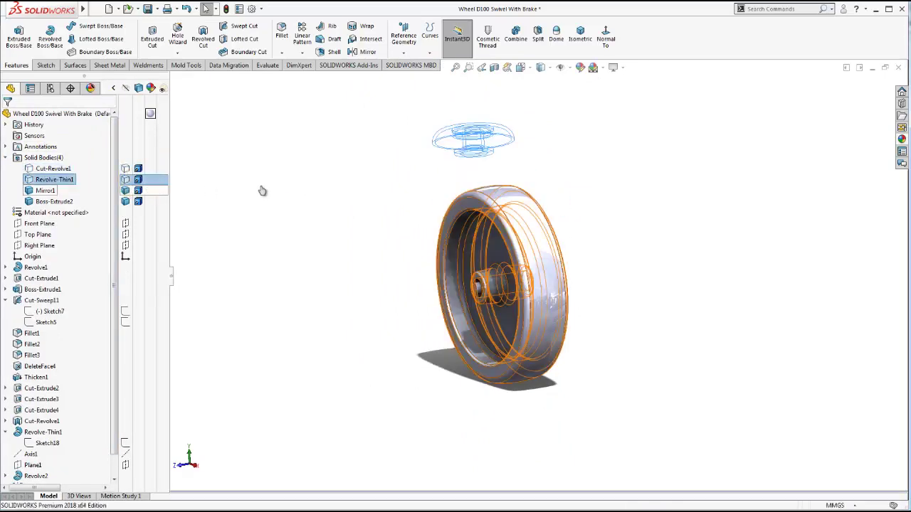
left_click(260, 190)
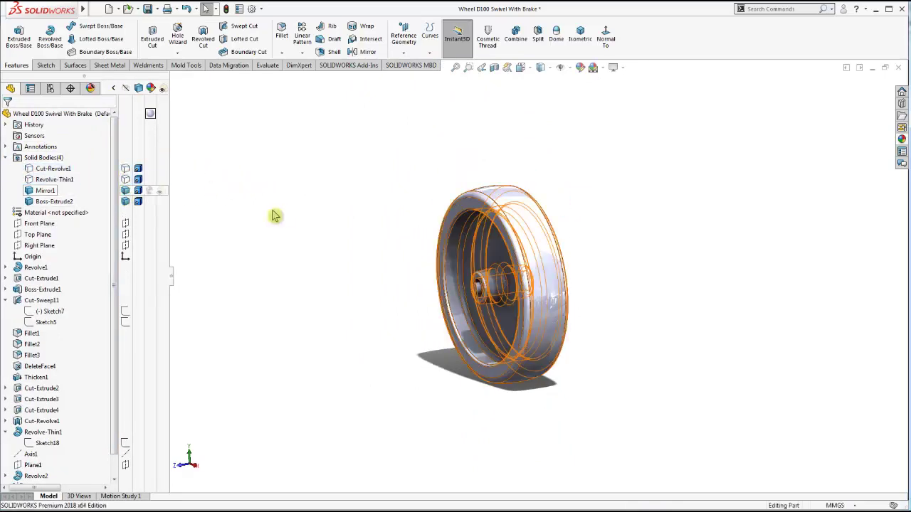
key("Tab")
mouse_move(528, 259)
middle_mouse_down()
mouse_move(484, 293)
mouse_move(502, 299)
middle_mouse_up()
left_click(453, 331)
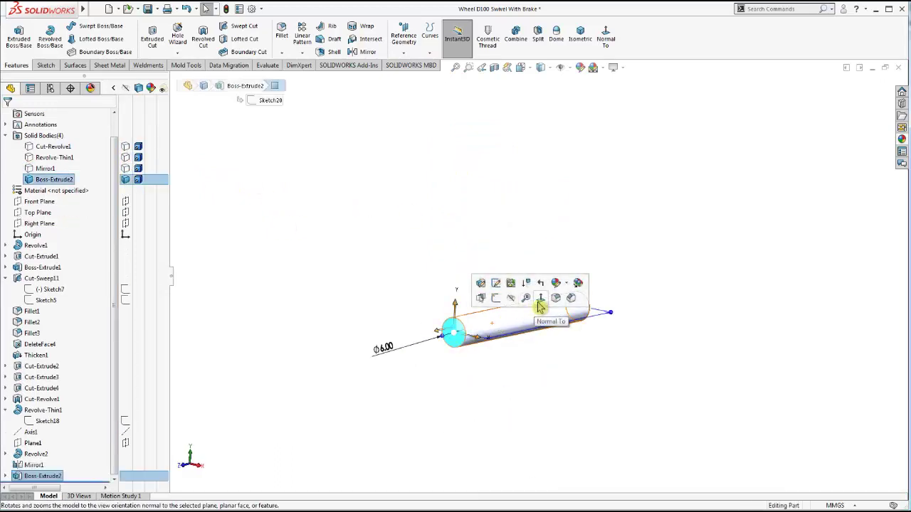
- Start a sketch on the shaft end face, viewed normal, and draw a hexagon centred on it
left_click(540, 299)
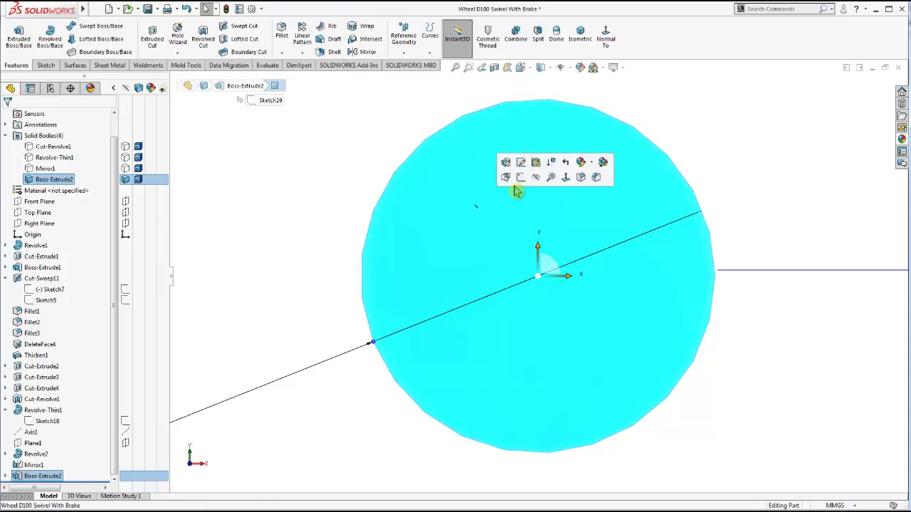
left_click(520, 177)
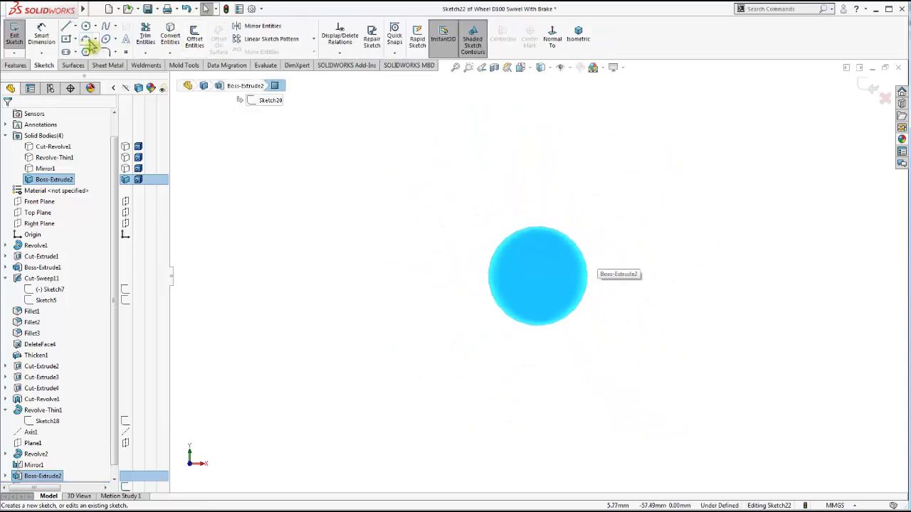
left_click(85, 54)
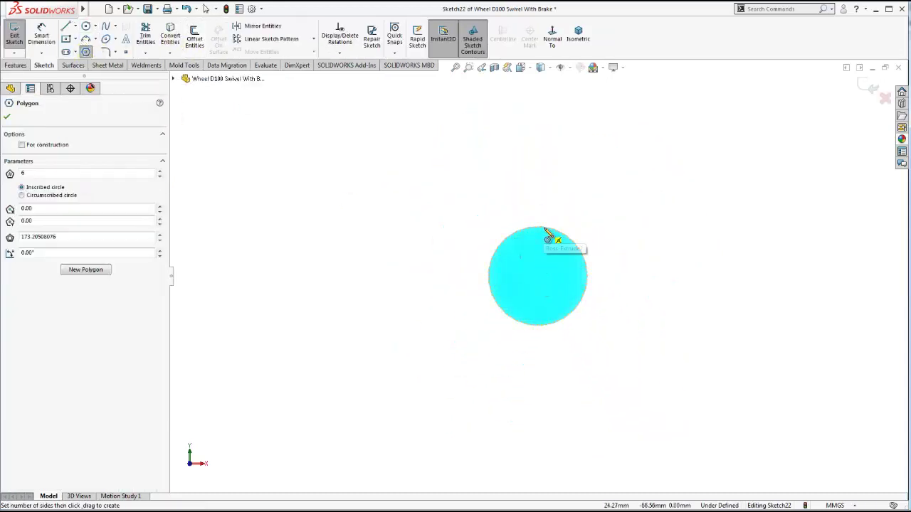
left_click_drag(538, 276, 538, 152)
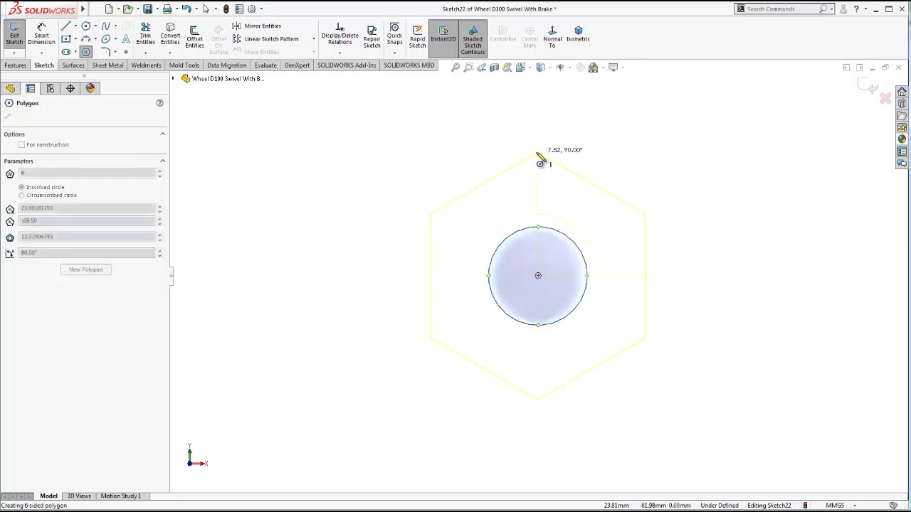
- Dimension the hexagon's inscribed circle to 8.9 mm
left_click(41, 34)
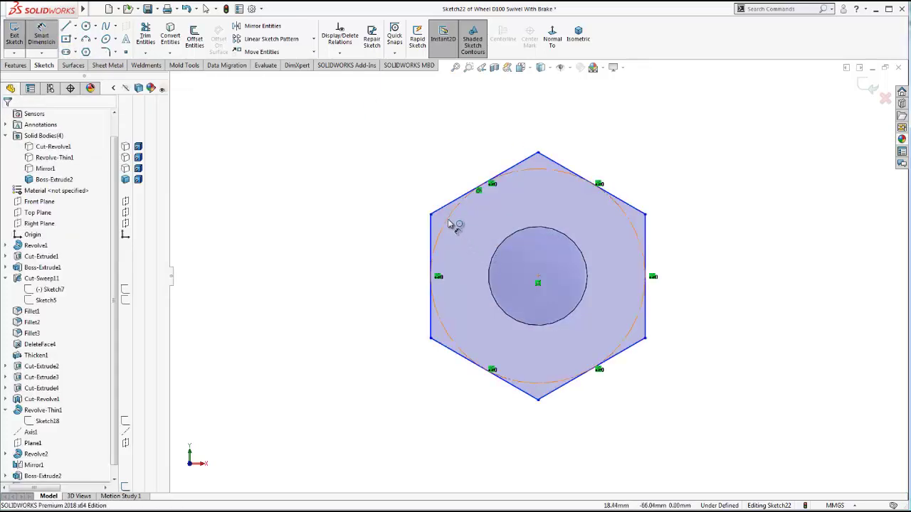
left_click(435, 245)
left_click(370, 253)
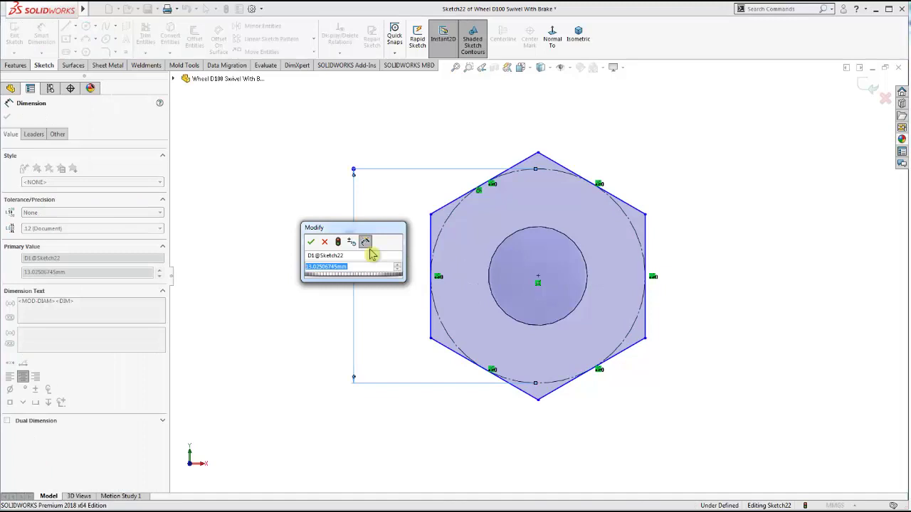
type("8.9")
key("Return")
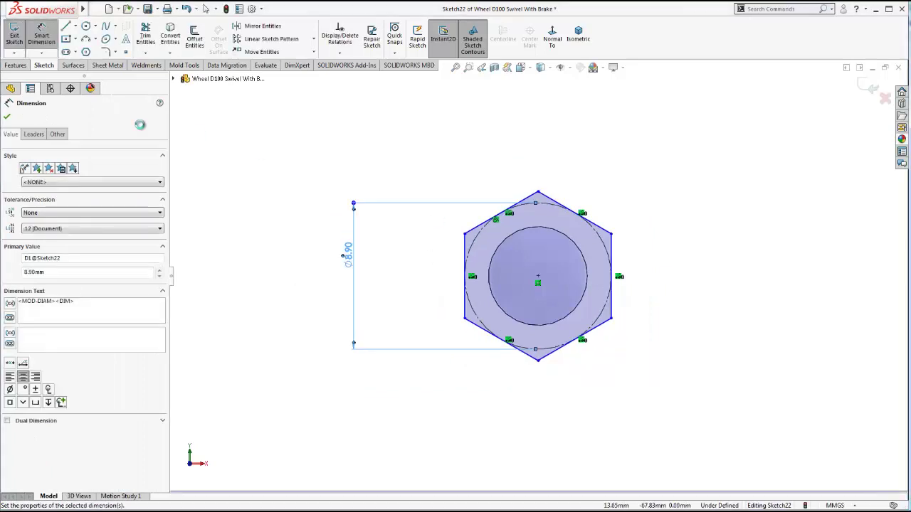
left_click(7, 116)
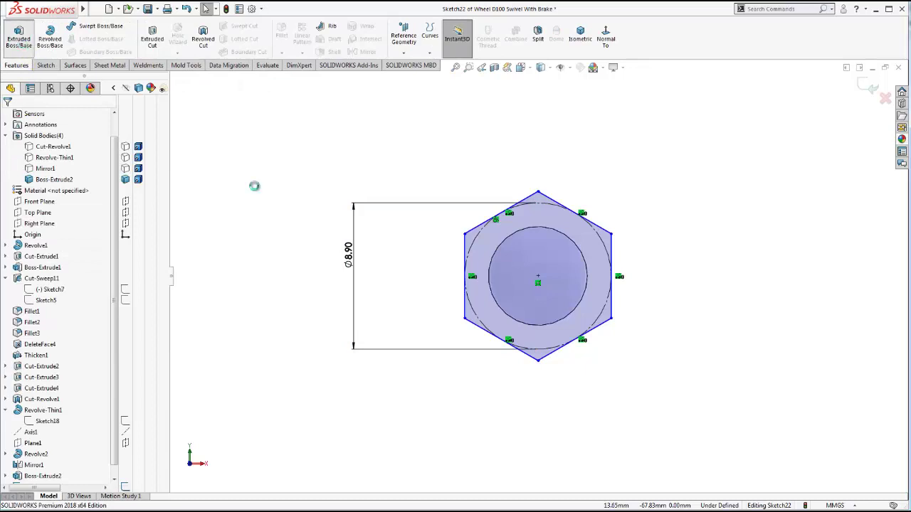
- Extrude the hexagon sketch 5 mm deep to form a hex head on the shaft end
right_click_drag(254, 187, 443, 258)
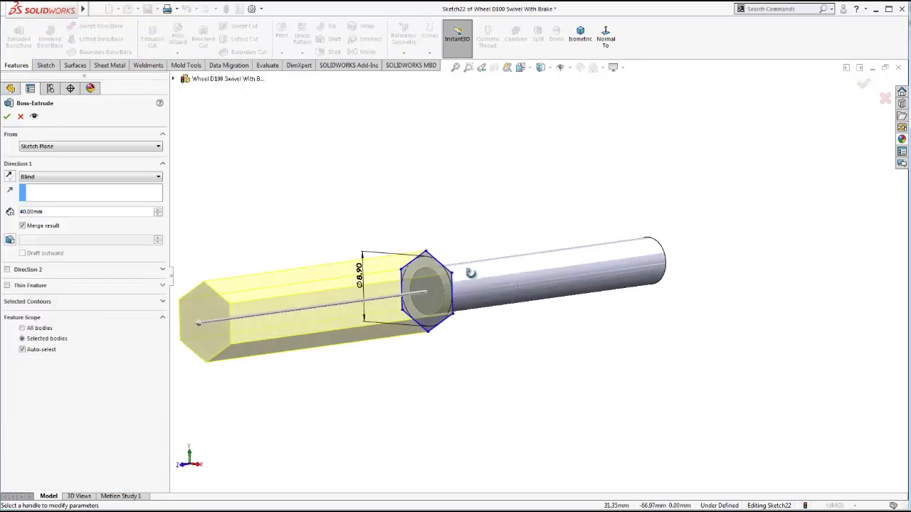
scroll(470, 283, "down", 5)
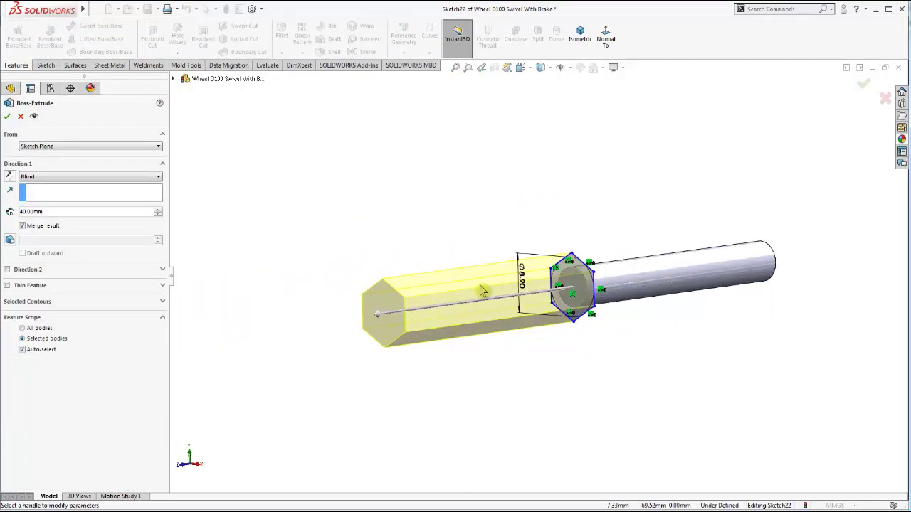
middle_click_drag(481, 290, 494, 291)
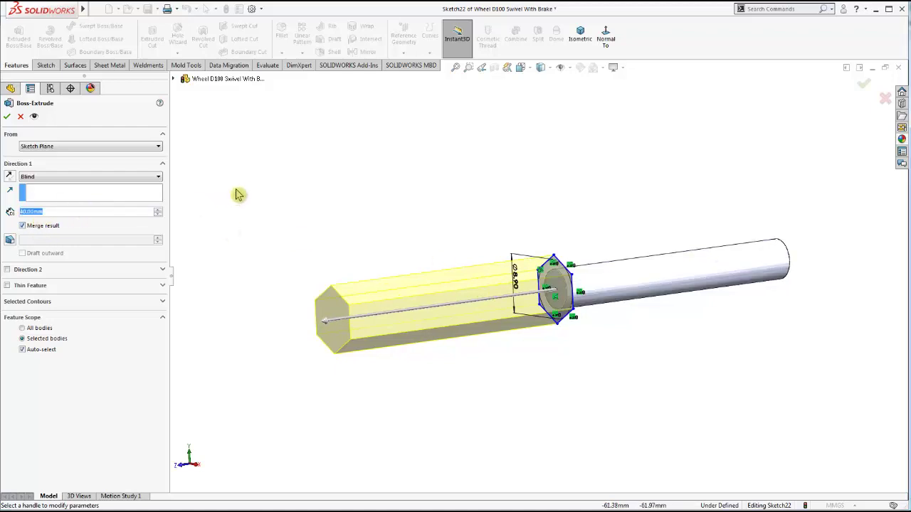
type("5")
left_click(268, 191)
middle_click_drag(415, 284, 395, 329)
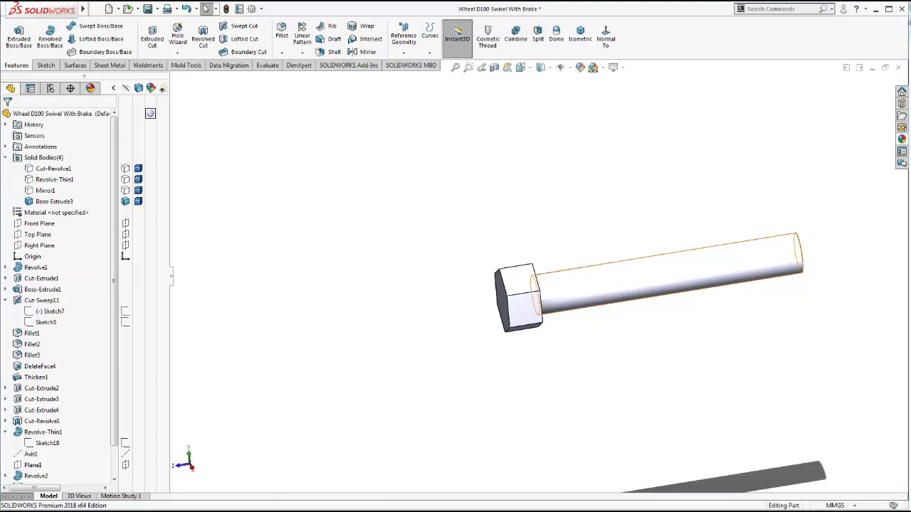
middle_click_drag(465, 341, 517, 354)
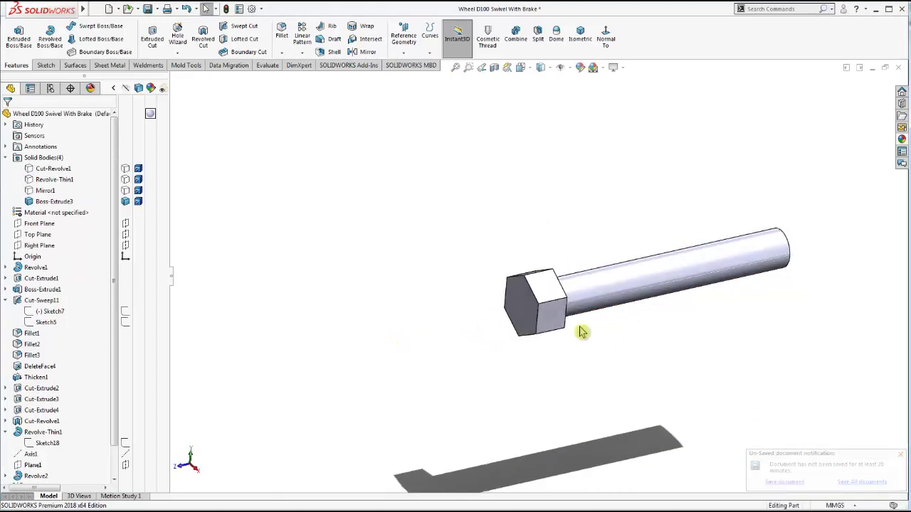
- Open a sketch on the hex head's end face and draw a horizontal centerline corner to corner
left_click(524, 314)
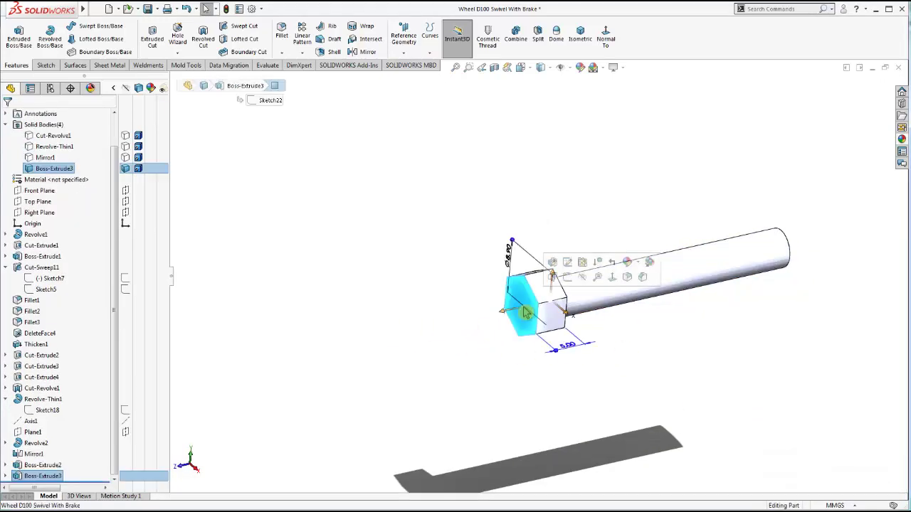
left_click(612, 278)
left_click(507, 221)
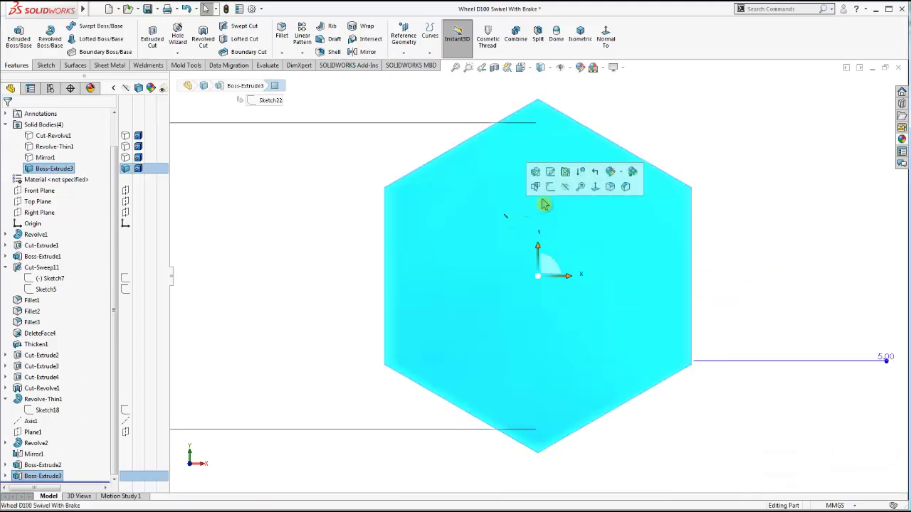
left_click(545, 199)
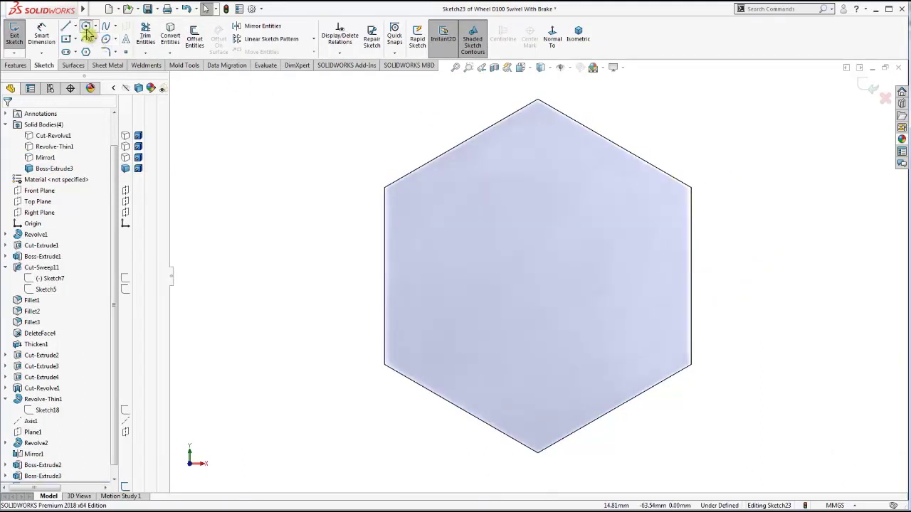
left_click(85, 28)
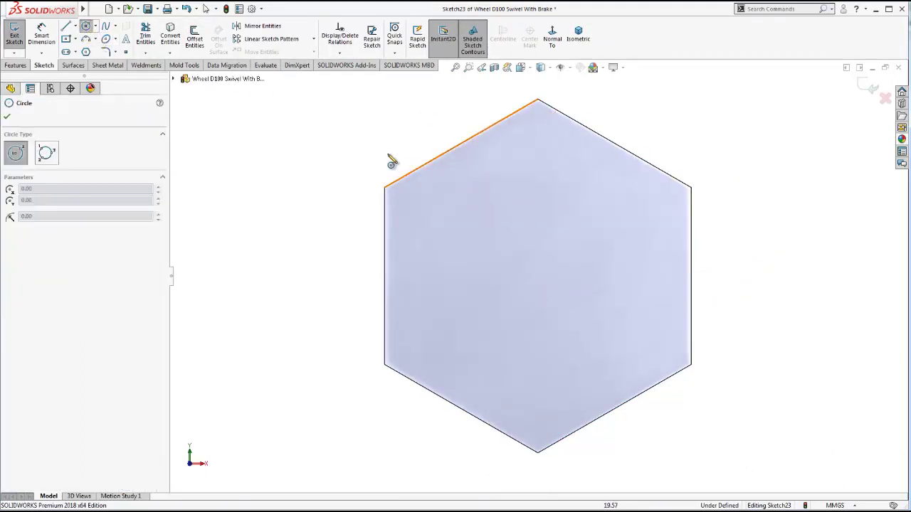
key("Escape")
left_click(75, 26)
left_click(84, 50)
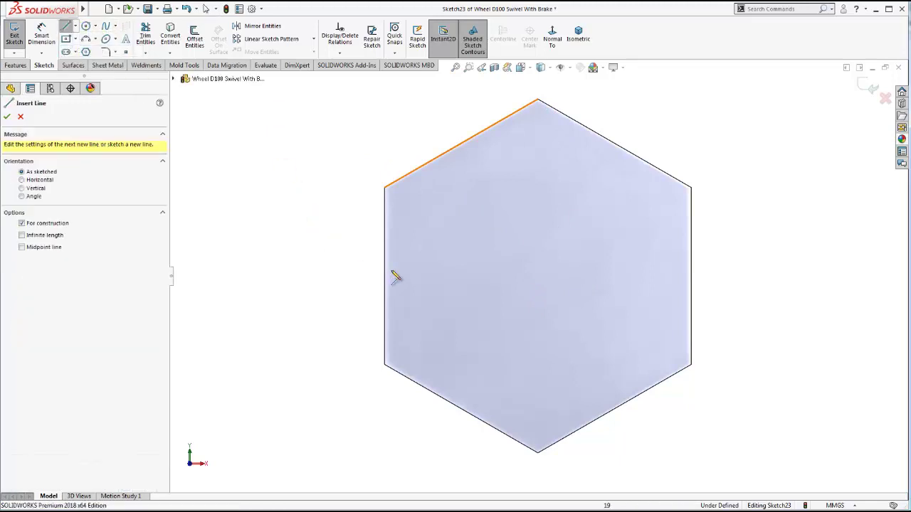
left_click(384, 276)
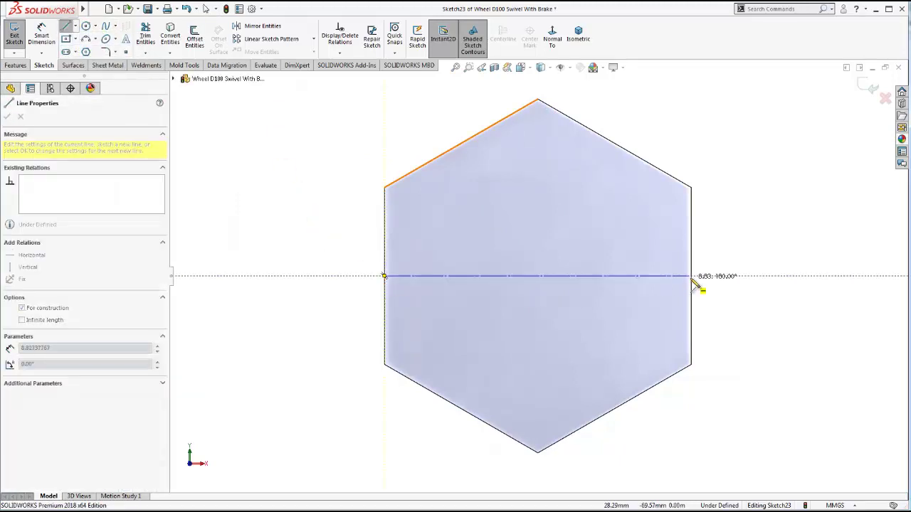
left_click(691, 276)
key("Escape")
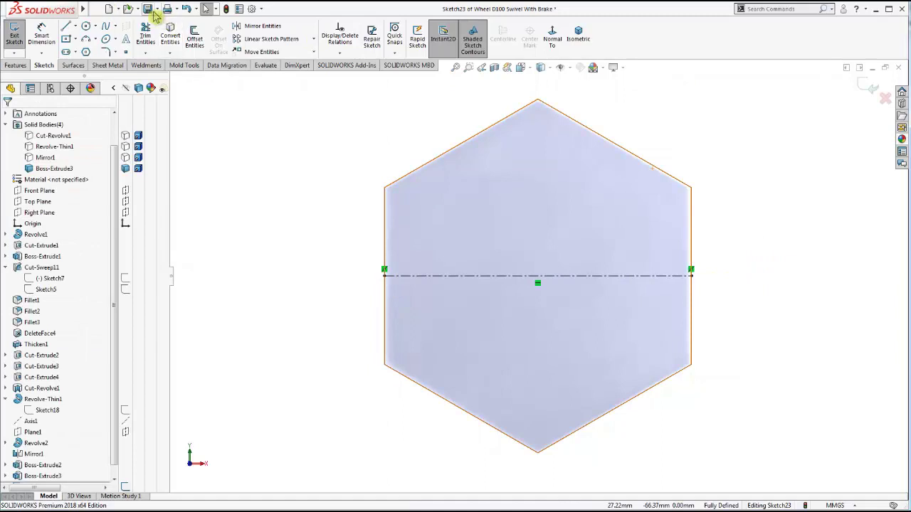
- Draw a radius 4.45 circle centred on the centerline midpoint, touching the hexagon flats
left_click(86, 26)
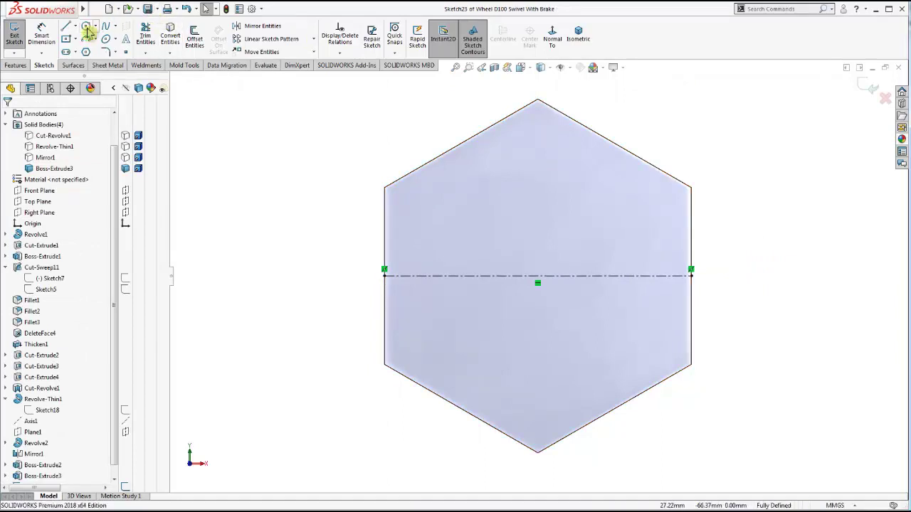
left_click(538, 277)
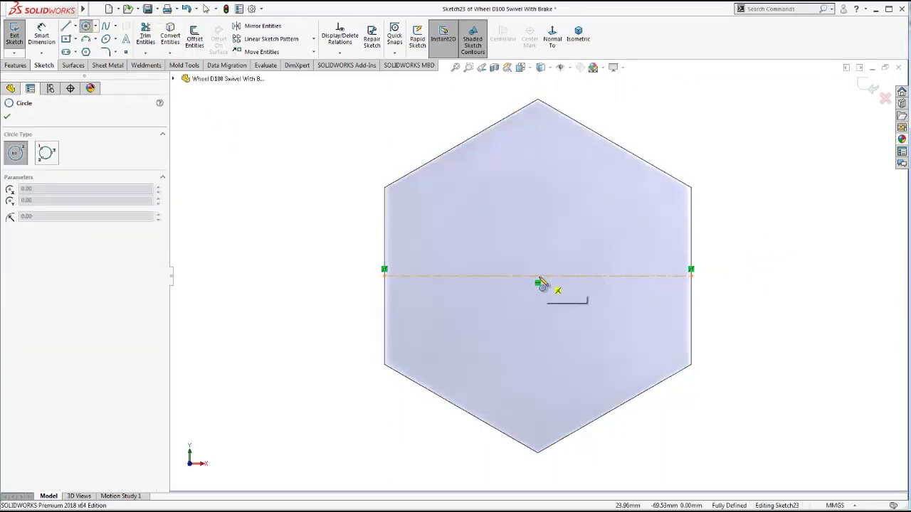
left_click(538, 277)
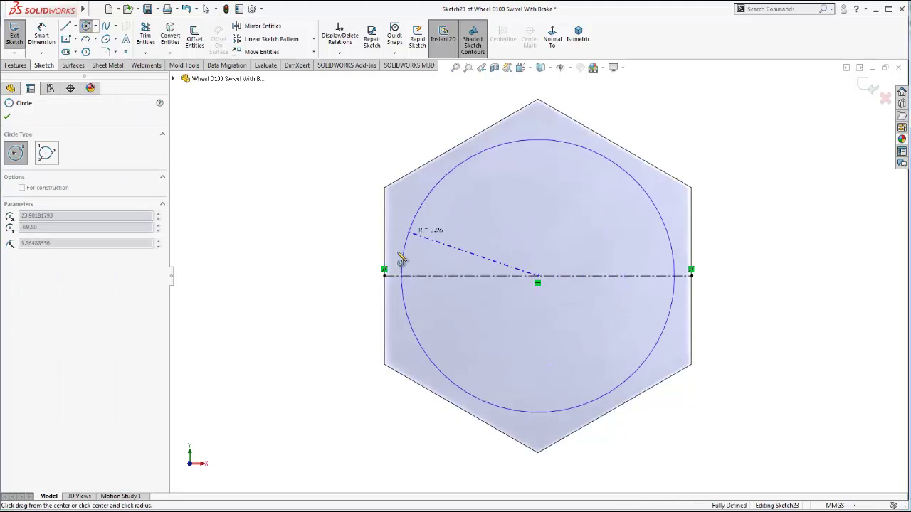
left_click(385, 276)
key("Escape")
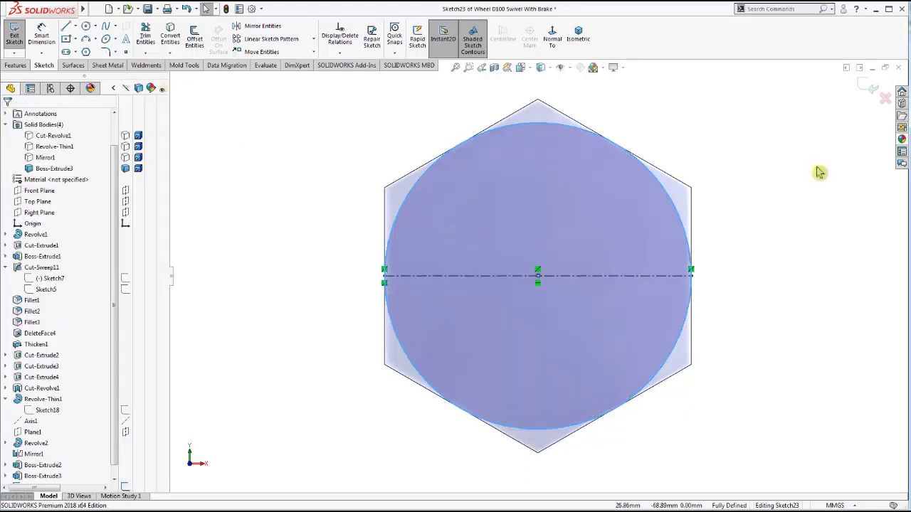
key("z")
left_click(588, 35)
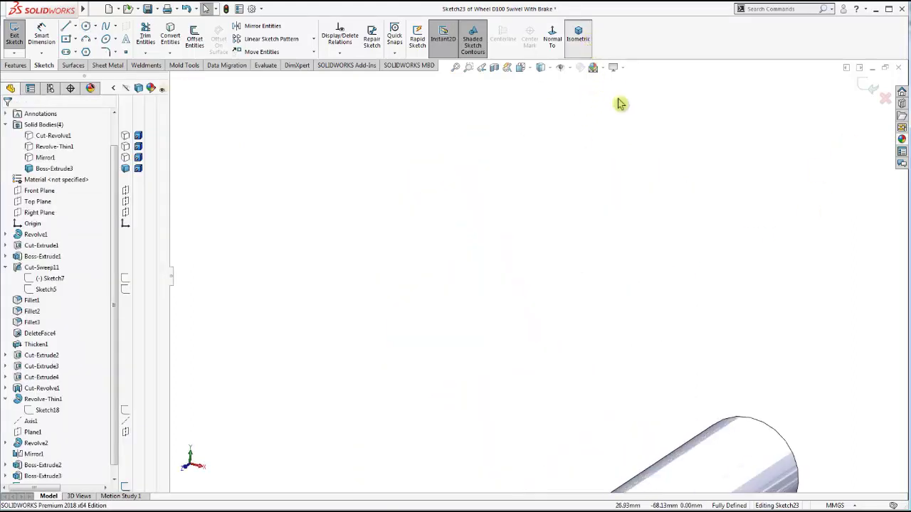
key("z")
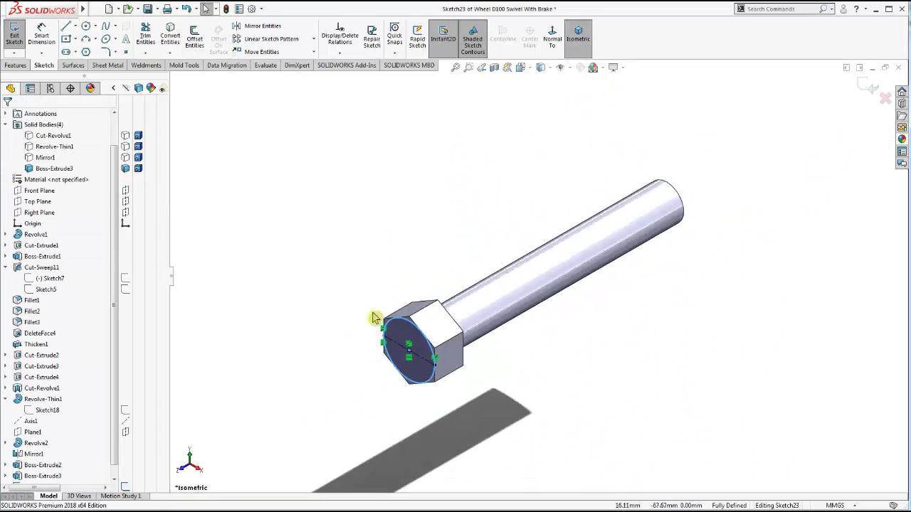
scroll(371, 291, "down", 3)
left_click(15, 65)
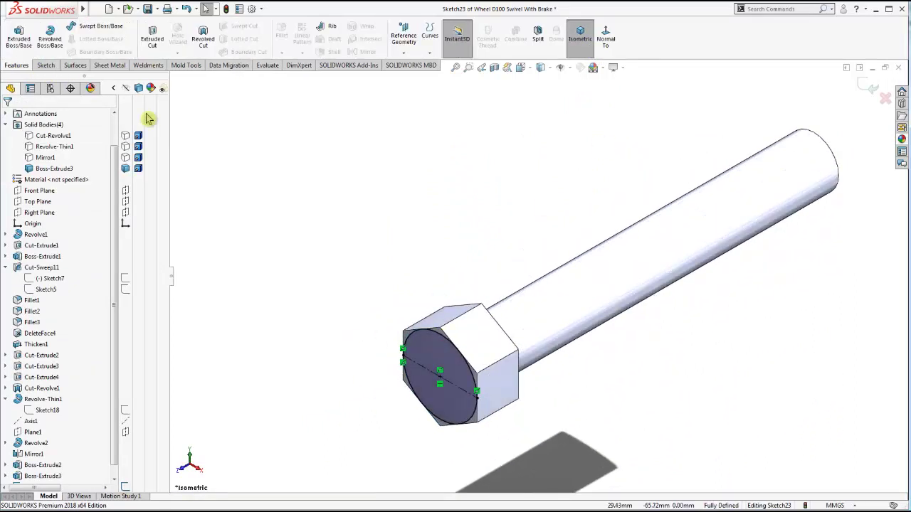
- Cut-extrude the circle sketch 5 mm, flipped side, with a 60° draft to chamfer the hex corners
left_click(154, 43)
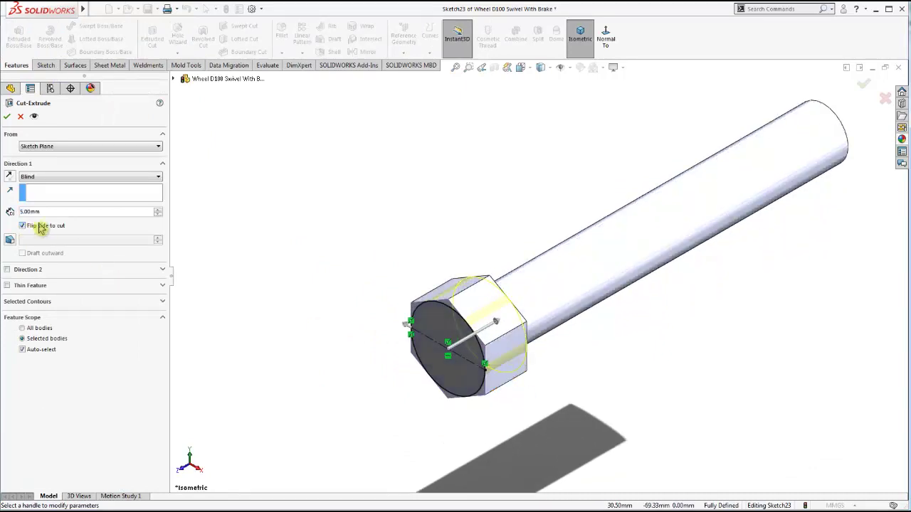
left_click(11, 241)
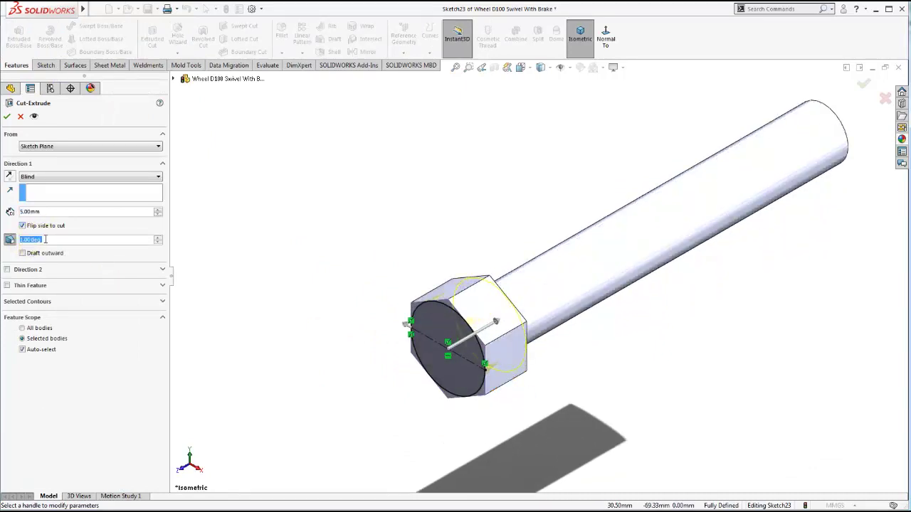
type("60")
key("Return")
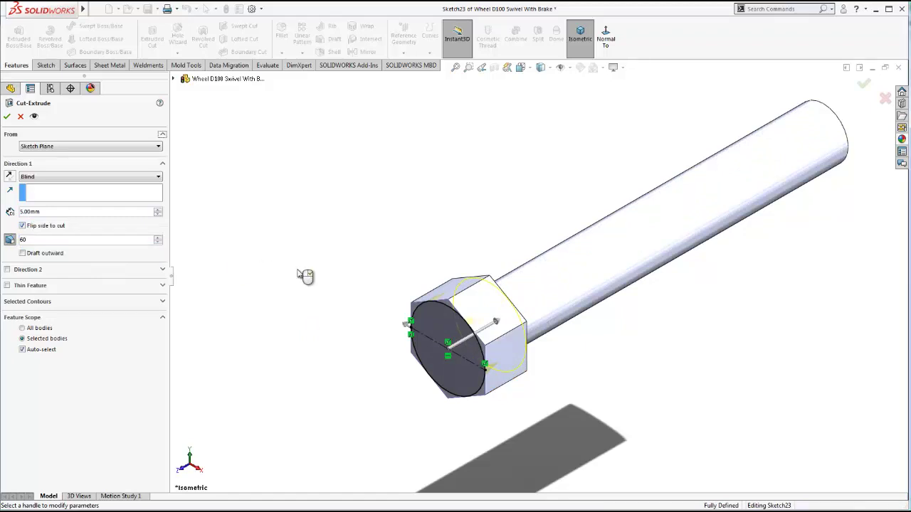
left_click(7, 116)
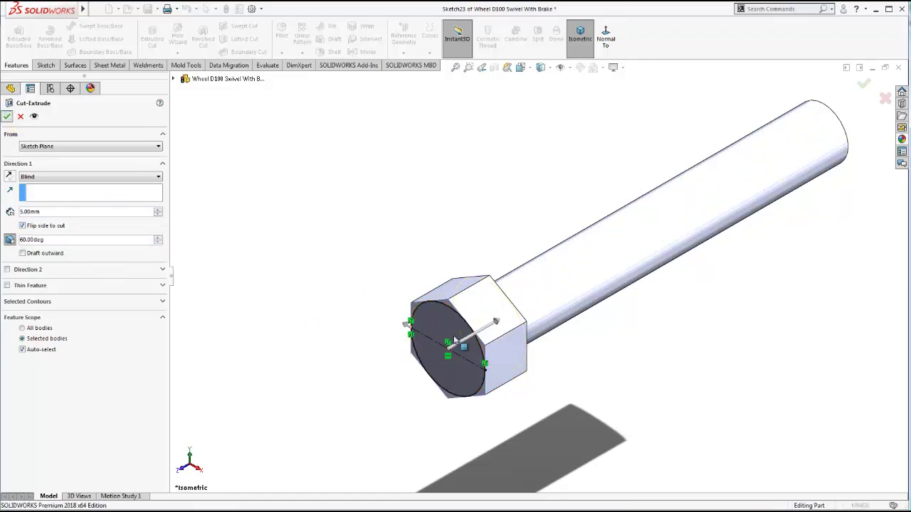
scroll(470, 320, "up", 5)
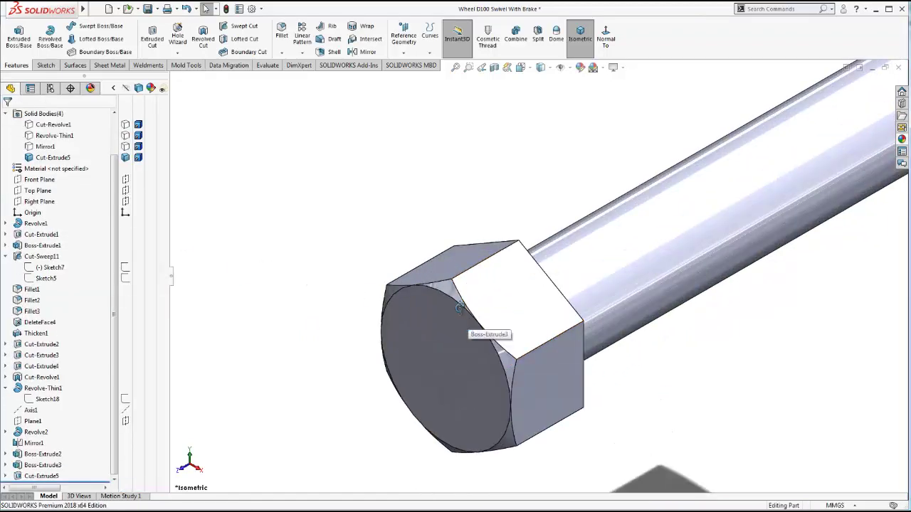
- Show the Mirror1 wheel and Cut-Revolve1 fork bodies again around the bolt
mouse_move(473, 332)
middle_mouse_down()
mouse_move(503, 306)
mouse_move(732, 405)
middle_mouse_up()
scroll(732, 405, "down", 3)
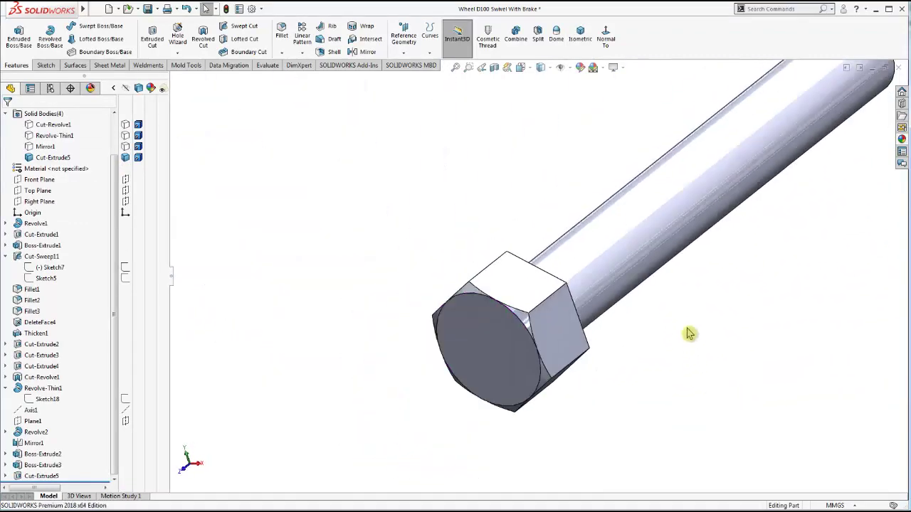
scroll(691, 331, "down", 2)
middle_click_drag(667, 319, 387, 292)
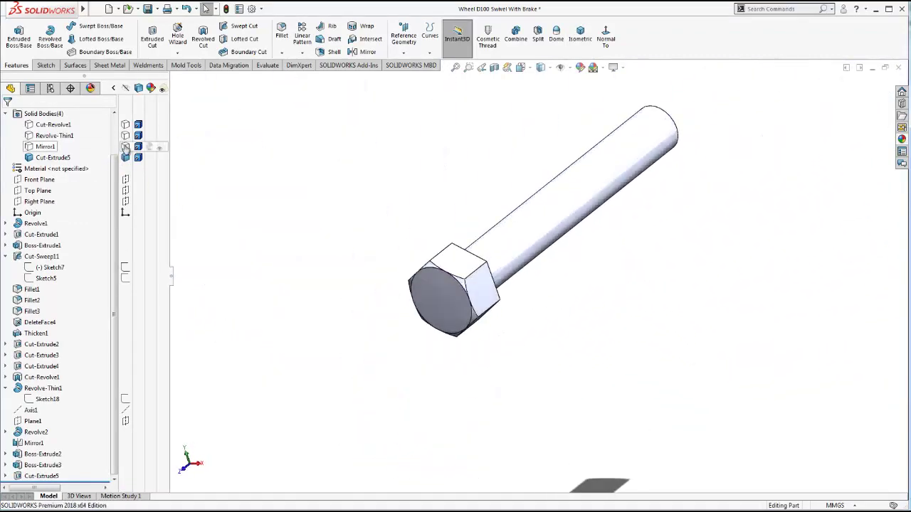
left_click(55, 147)
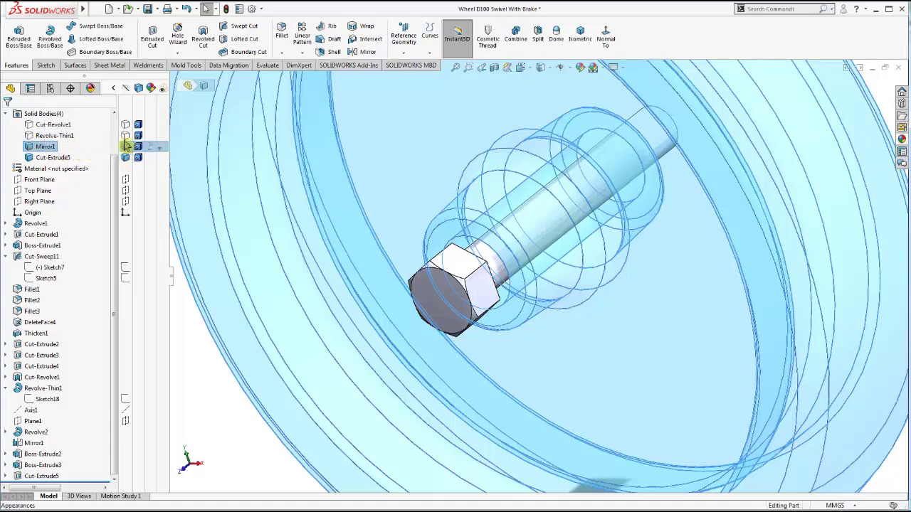
left_click(129, 146)
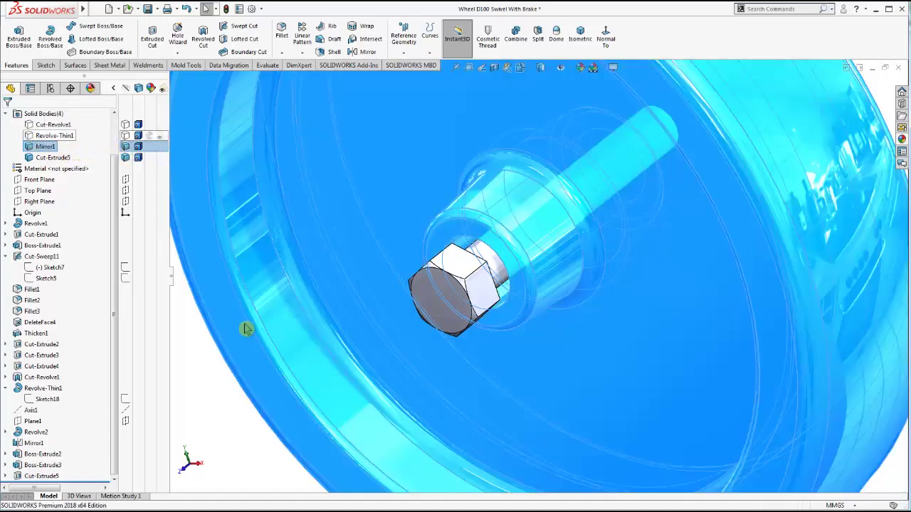
scroll(299, 387, "up", 3)
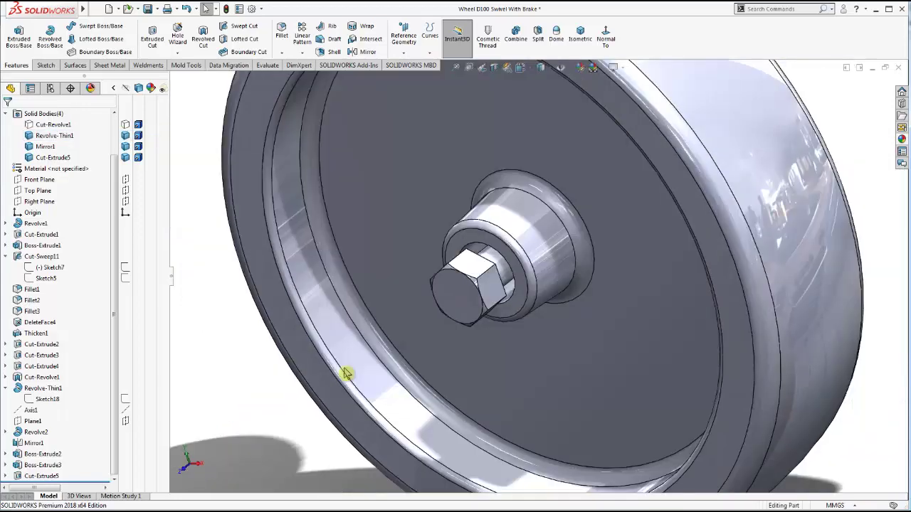
scroll(342, 334, "up", 3)
scroll(264, 256, "up", 2)
left_click(125, 126)
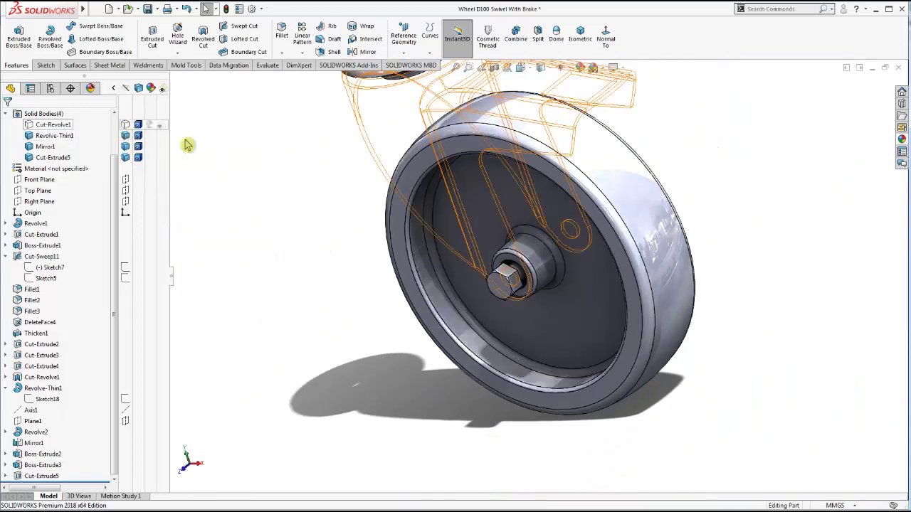
left_click(254, 217)
- Turn the view normal to the fork's face at the hub and select the wheel face
mouse_move(432, 173)
middle_mouse_down()
mouse_move(472, 242)
mouse_move(583, 287)
middle_mouse_up()
scroll(583, 286, "down", 5)
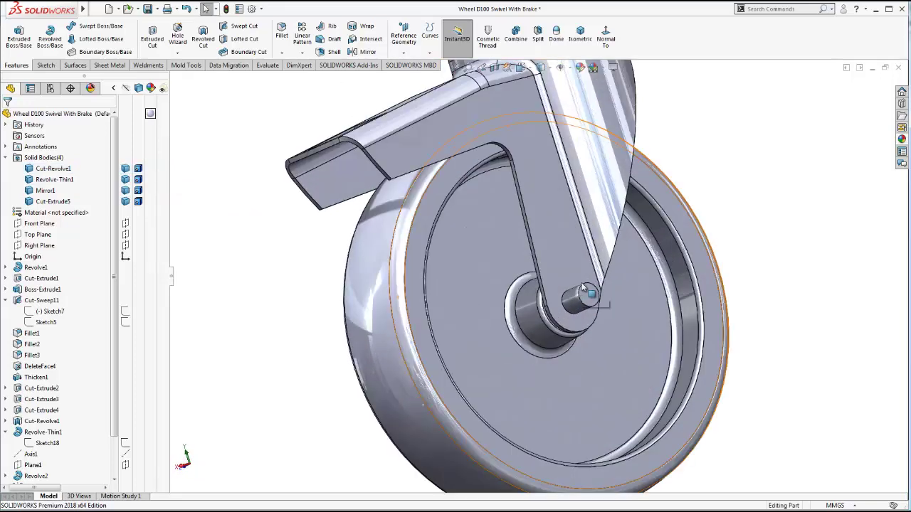
scroll(584, 287, "down", 3)
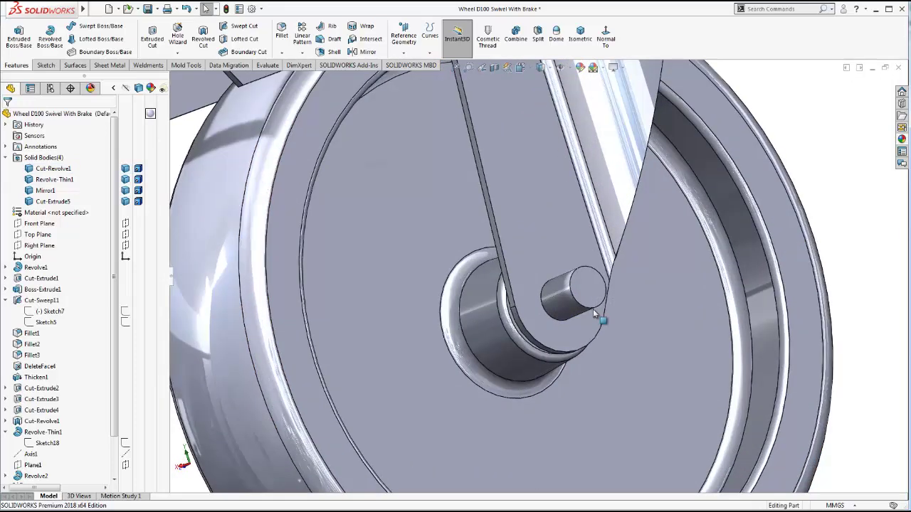
left_click(529, 294)
left_click(619, 264)
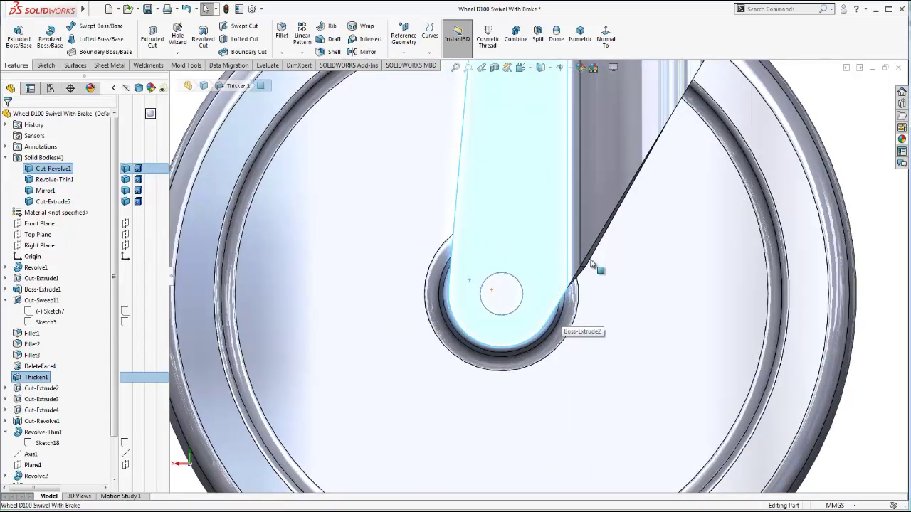
left_click(595, 264)
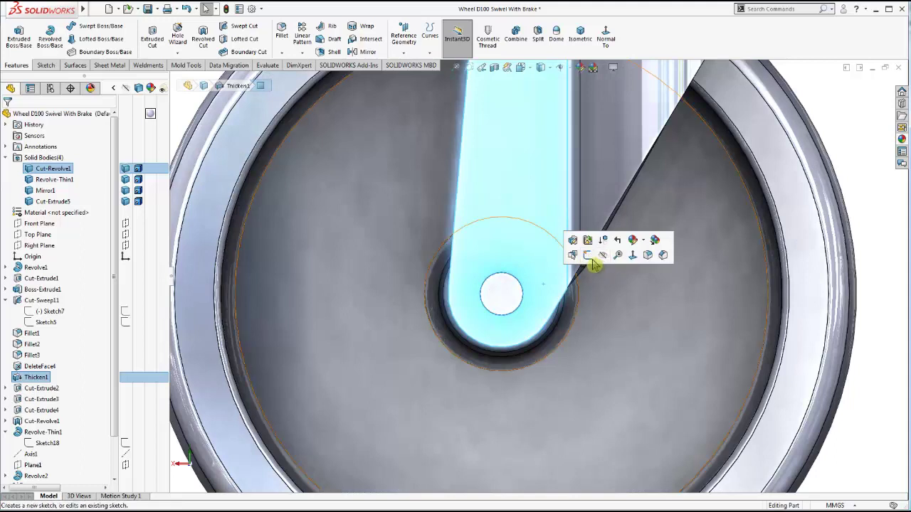
- Sketch a hexagon on the wheel face around the hub and dimension it to 8.90 mm
left_click(589, 255)
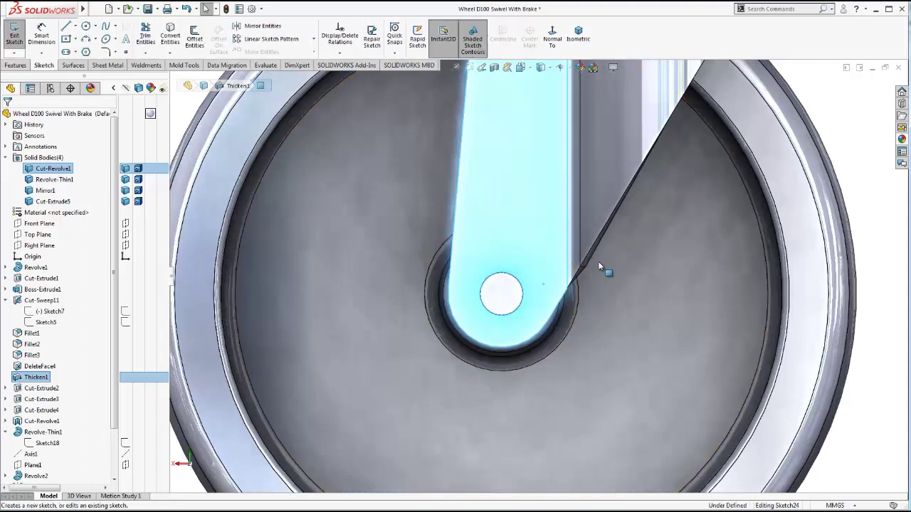
left_click(87, 53)
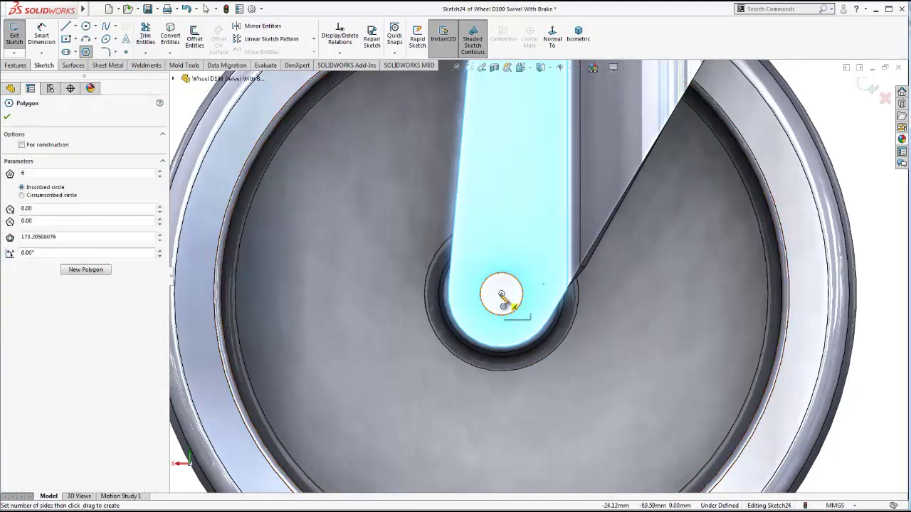
left_click_drag(501, 294, 502, 244)
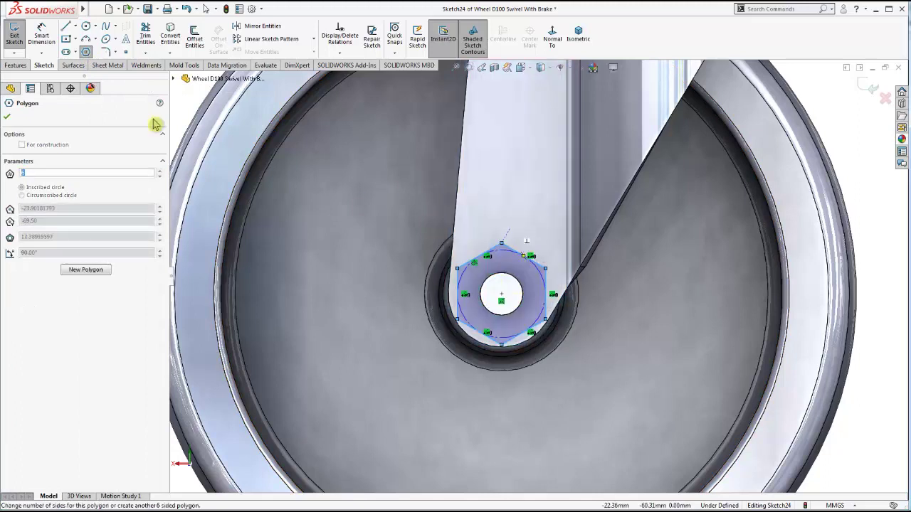
left_click(50, 44)
left_click(462, 284)
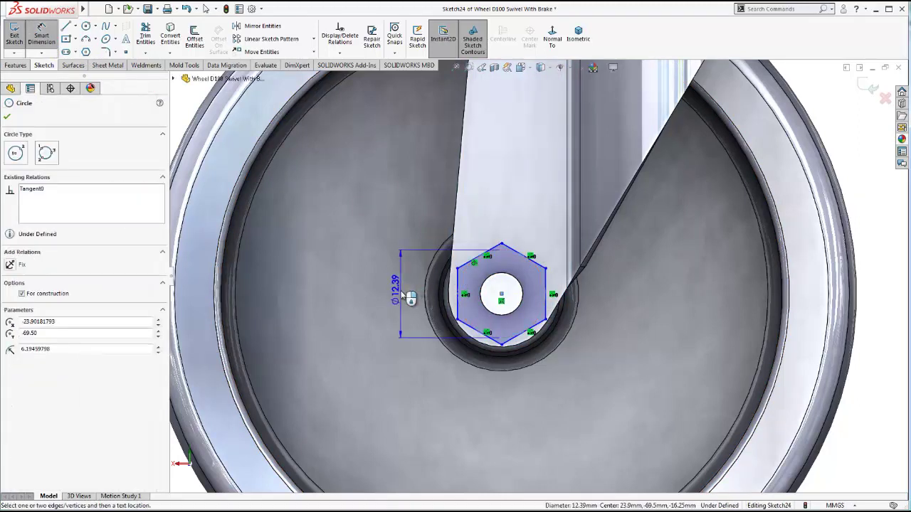
left_click(407, 296)
type("8.9")
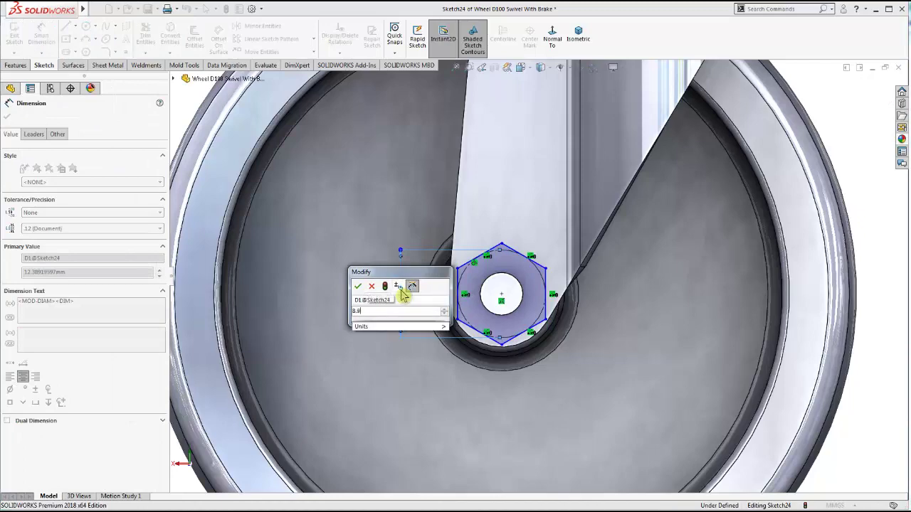
key("Return")
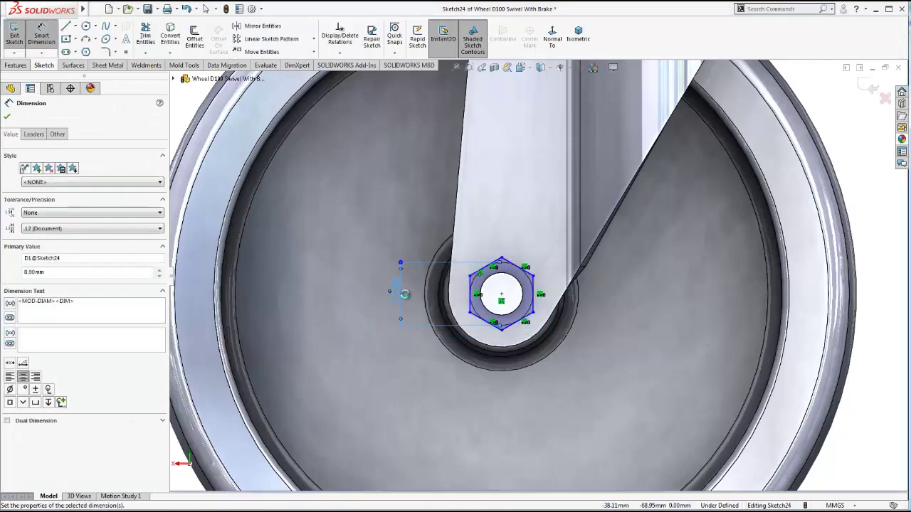
- Hide the fork and wheel bodies, leaving only the bolt visible
scroll(644, 257, "up", 3)
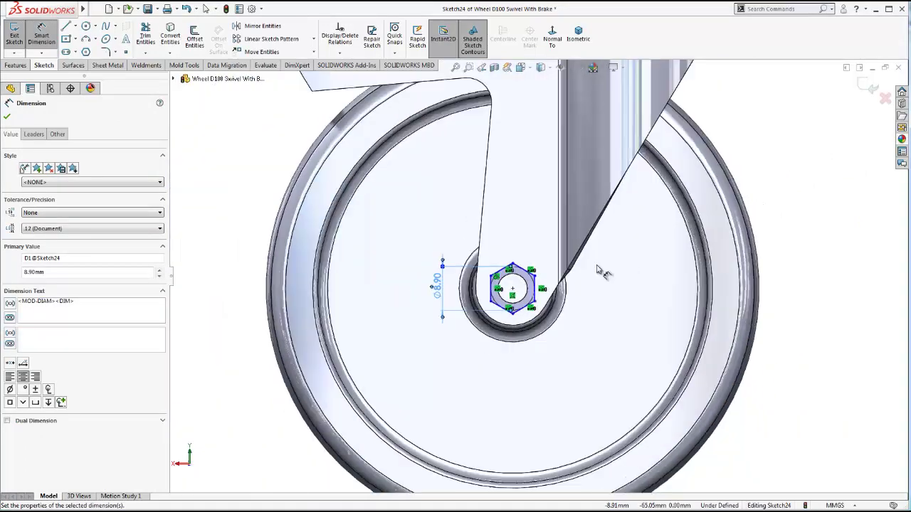
middle_click_drag(609, 281, 610, 276)
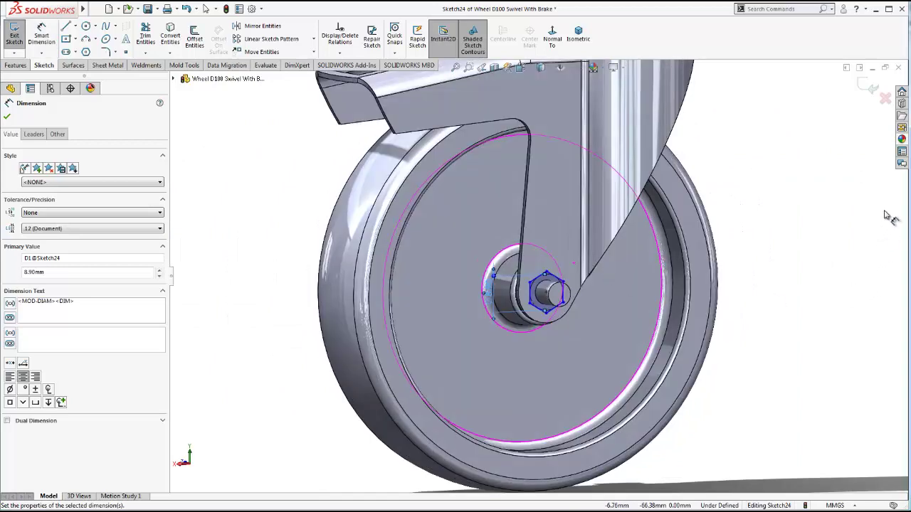
middle_click_drag(887, 217, 834, 221)
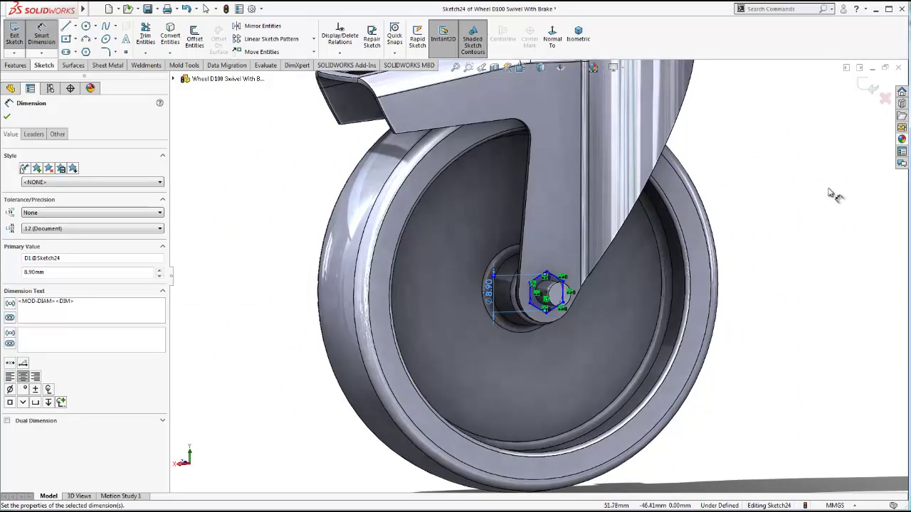
left_click(833, 194)
left_click(125, 168)
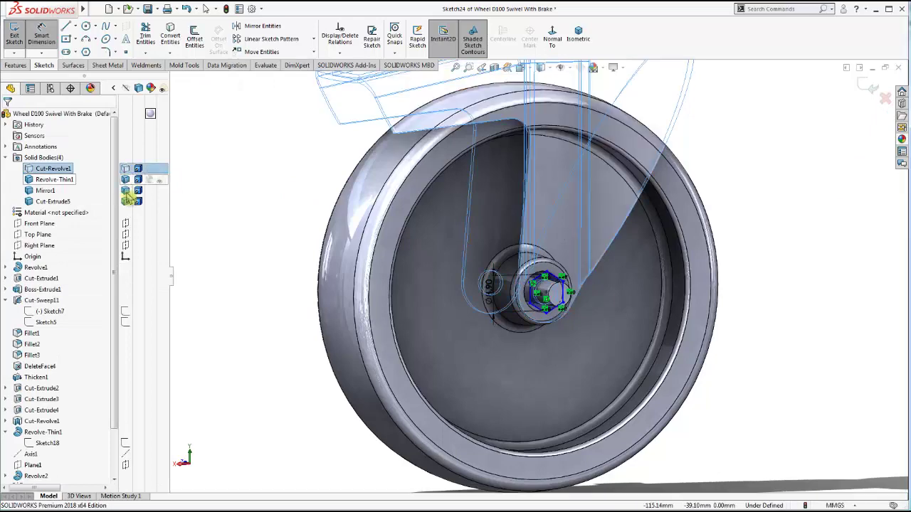
left_click(125, 190)
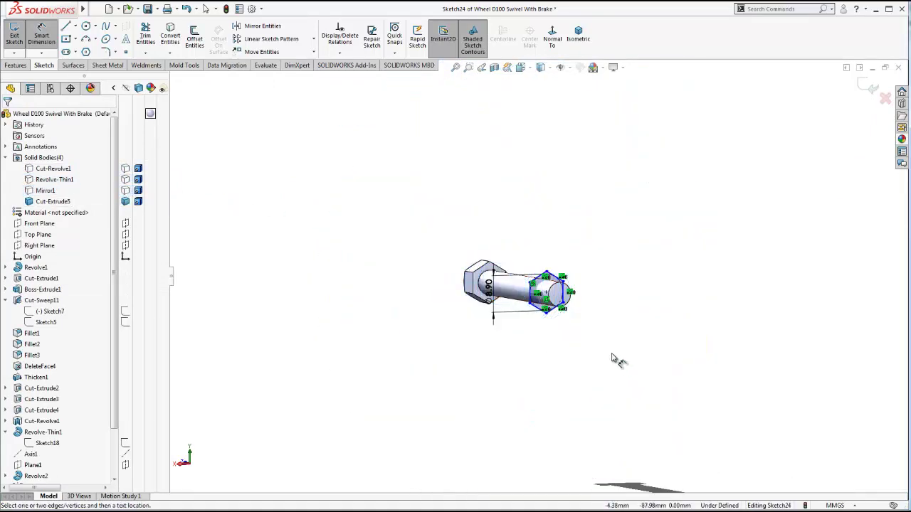
- Convert the axle's circular end edge into the sketch and add a relation fully defining the hexagon
left_click(20, 67)
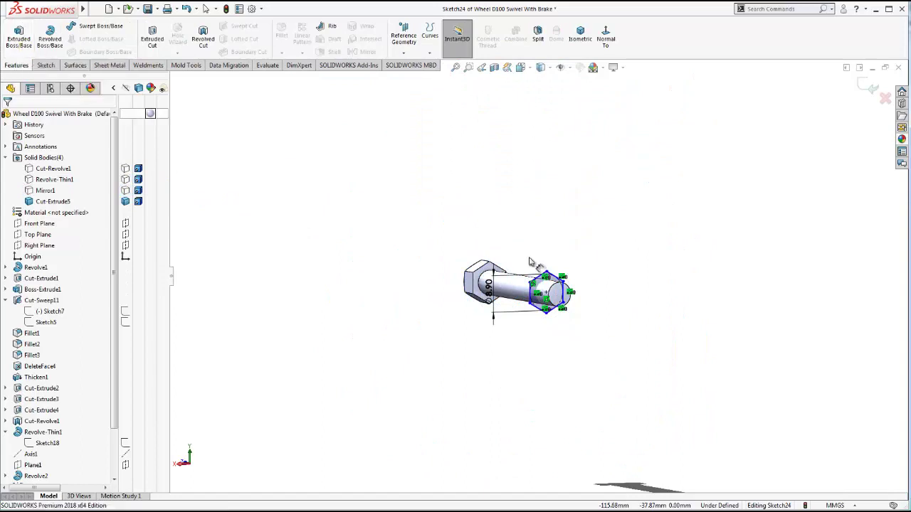
scroll(569, 299, "down", 3)
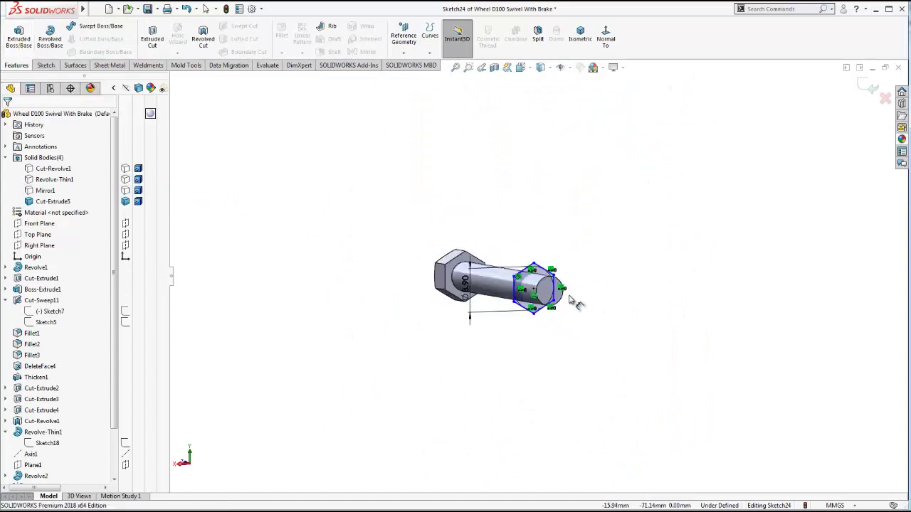
left_click(46, 65)
left_click(169, 40)
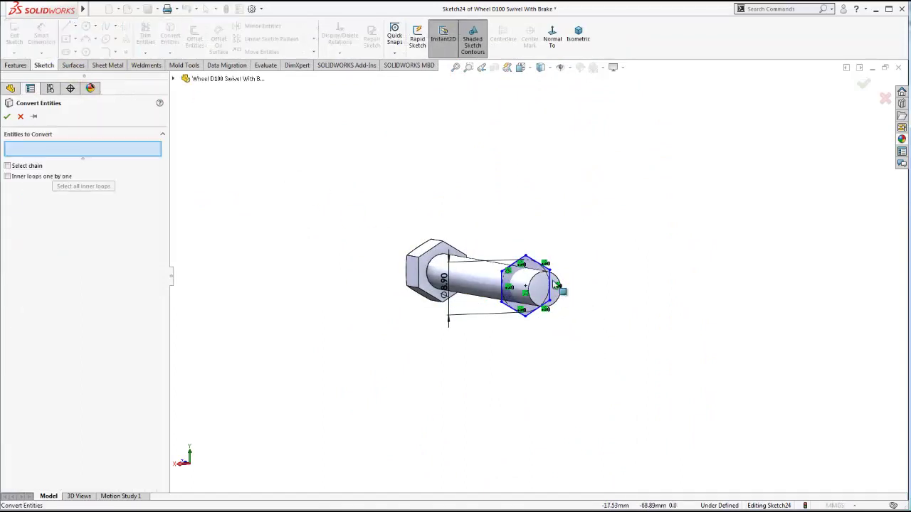
left_click(539, 277)
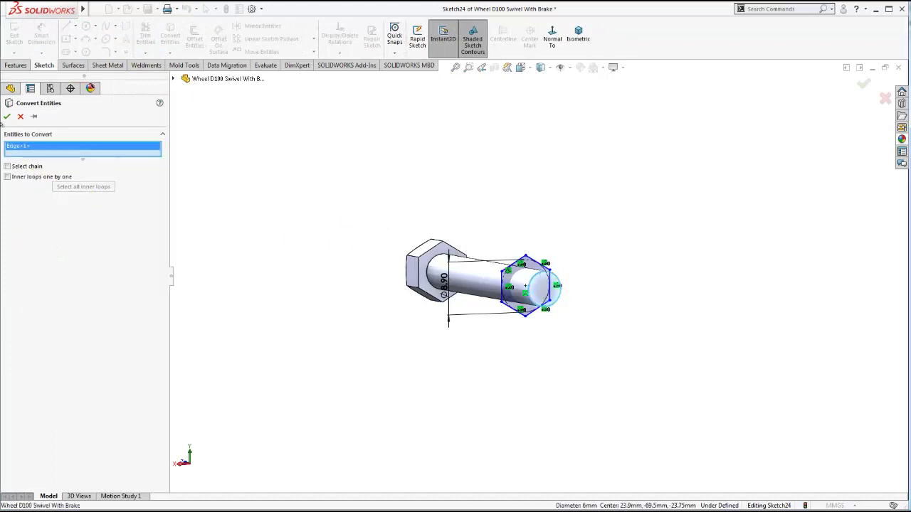
left_click(6, 117)
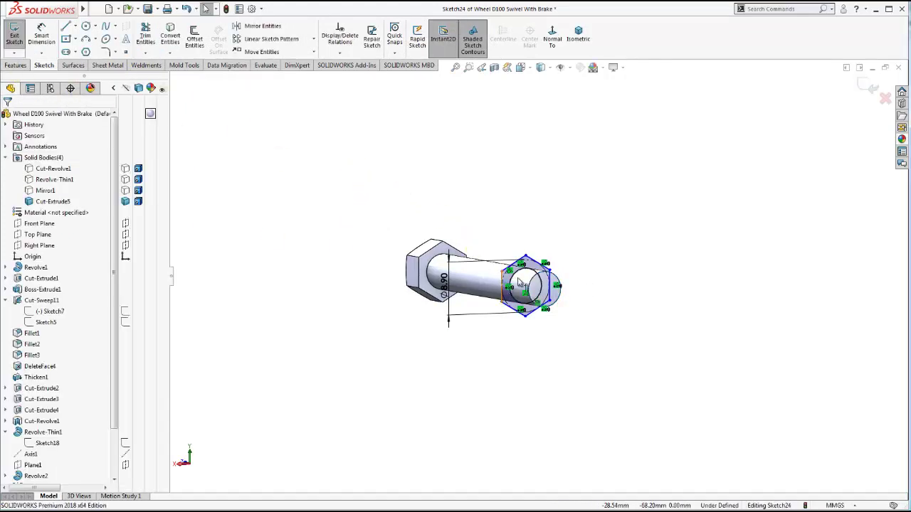
left_click(519, 283)
left_click(553, 241)
left_click(642, 354)
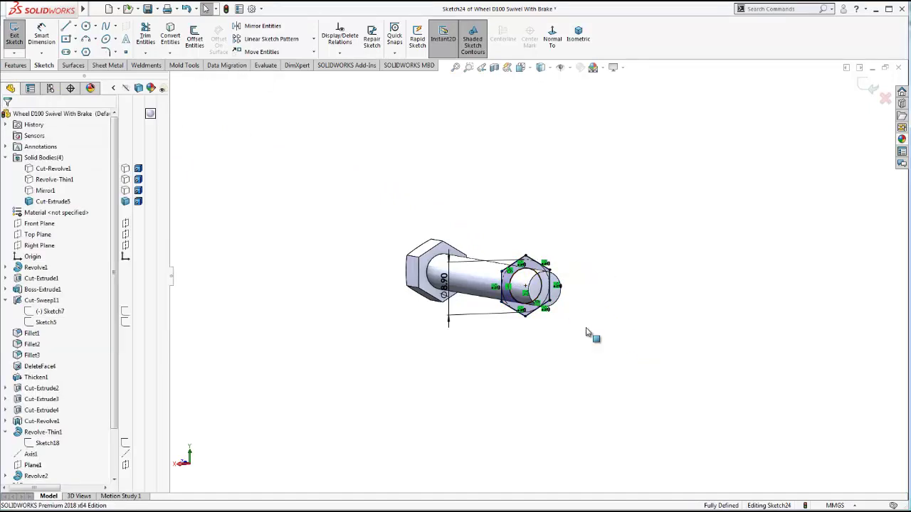
middle_click_drag(582, 331, 577, 340)
- Extrude the hexagon sketch 5 mm blind to form a nut on the bolt's far end
key("e")
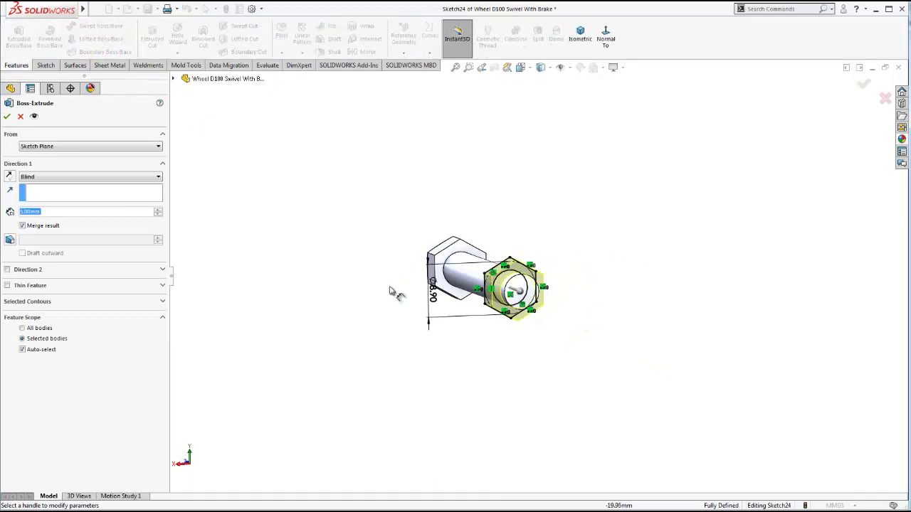
middle_click_drag(556, 311, 587, 340)
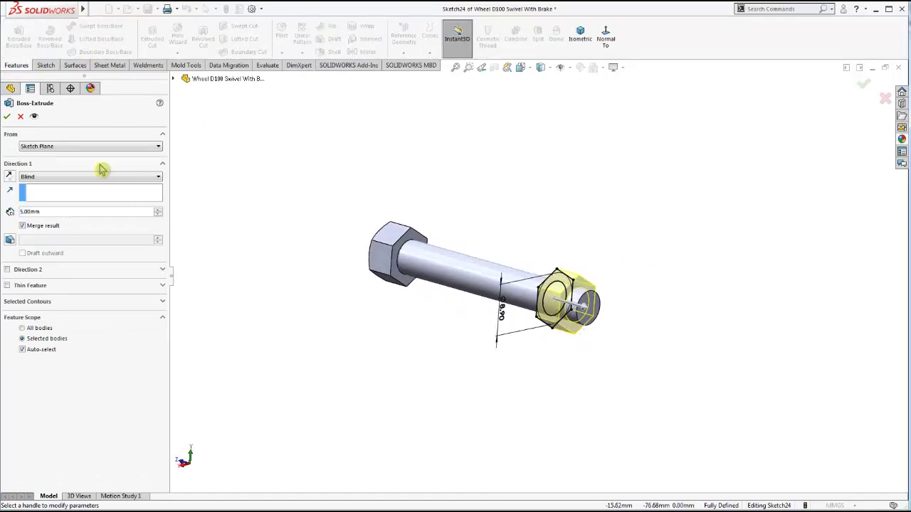
left_click(7, 119)
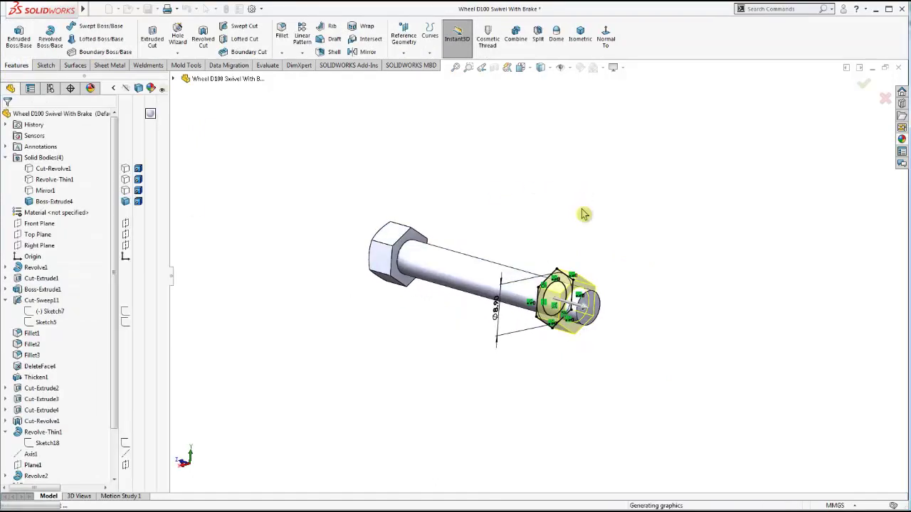
scroll(598, 278, "down", 1)
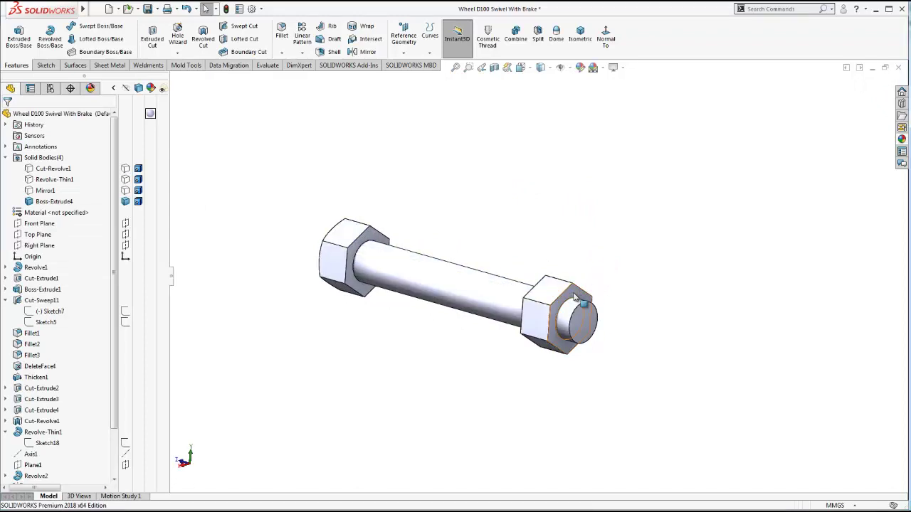
left_click(582, 300)
- Open a sketch on the nut face and draw a circle centred on the hexagon, reaching its sides
key("ctrl+8")
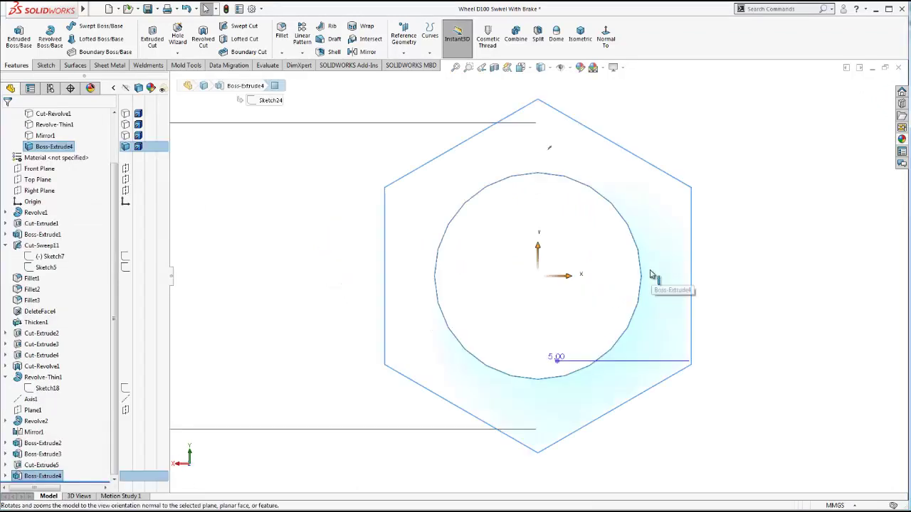
left_click(636, 133)
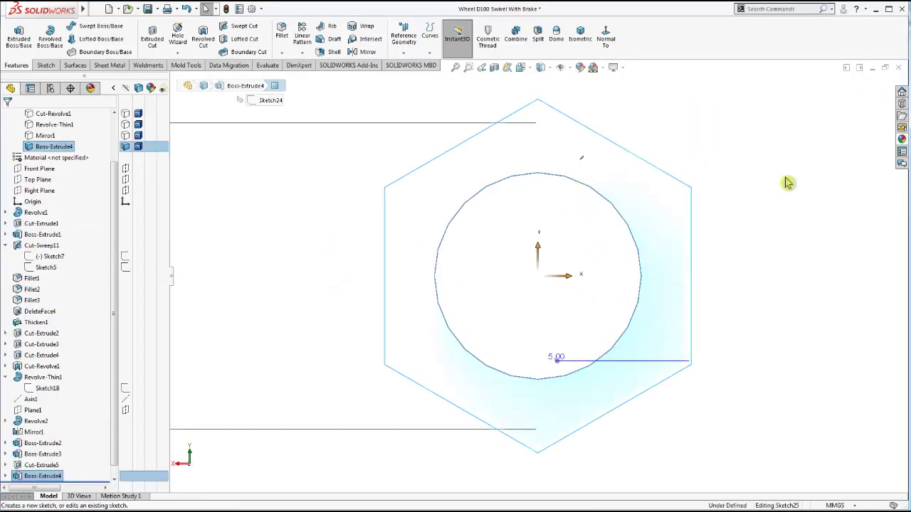
left_click(85, 26)
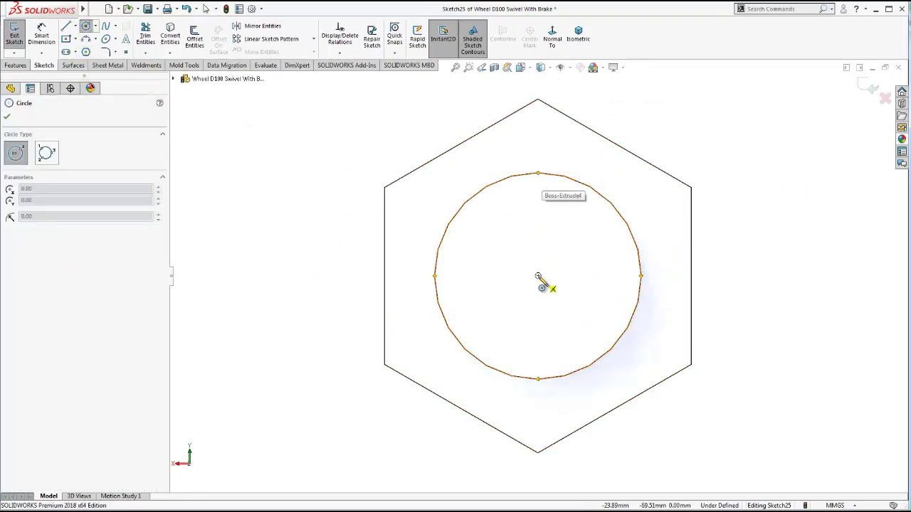
left_click(539, 276)
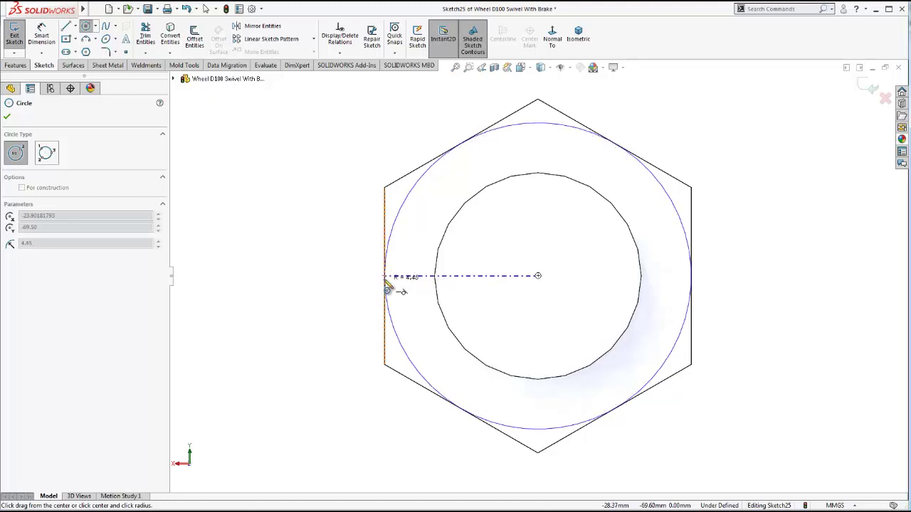
left_click(388, 284)
key("Escape")
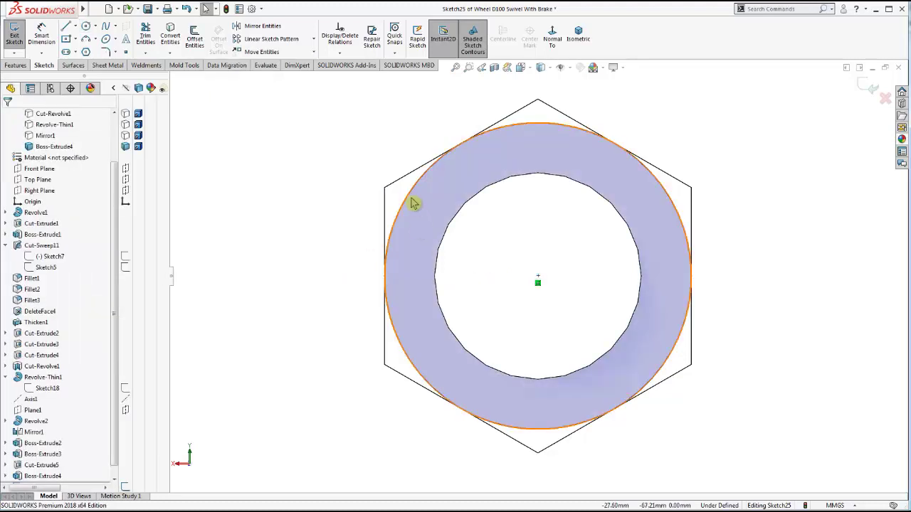
- Make the circle tangent to a hexagon edge so the sketch is fully defined
left_click(380, 223)
left_click(384, 219, "ctrl")
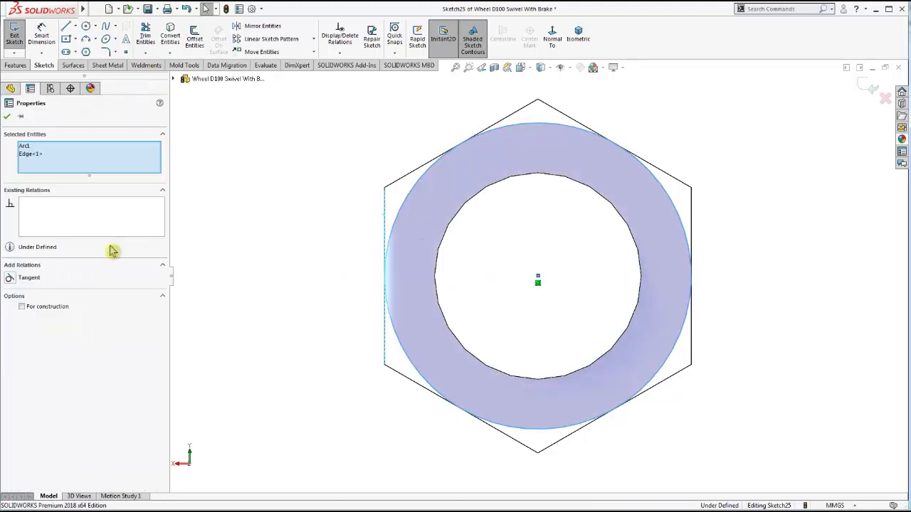
left_click(20, 271)
key("Escape")
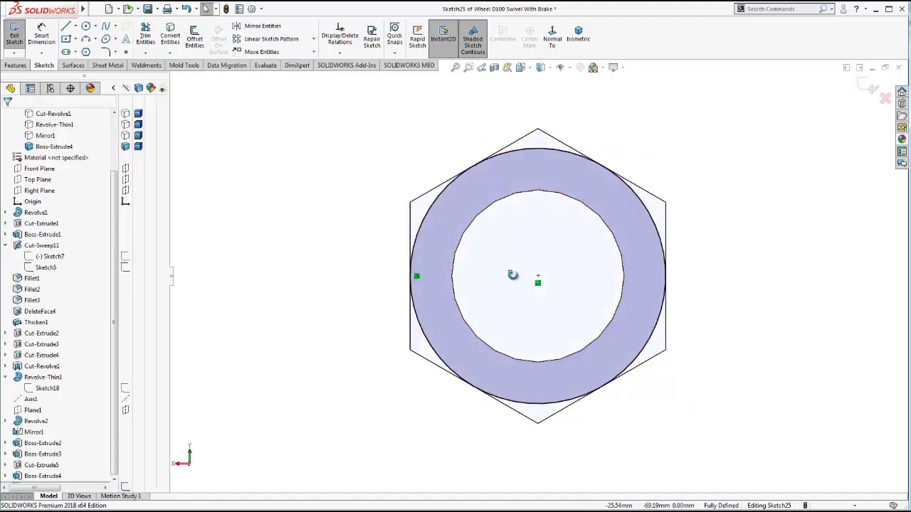
middle_click_drag(512, 275, 532, 297)
scroll(532, 298, "up", 3)
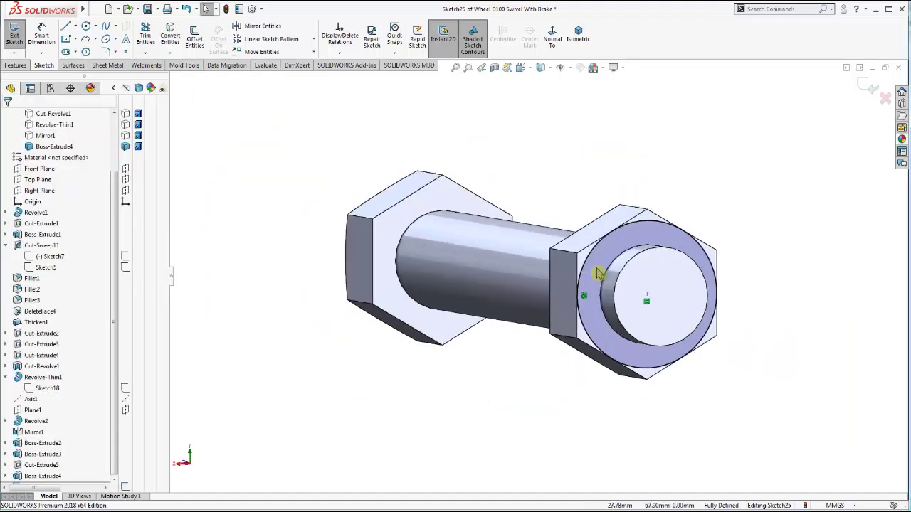
left_click(15, 65)
- Create Cut-Extrude6: a blind 5.00 mm flipped-side cut with a 60° draft chamfering the nut's corners
left_click(152, 39)
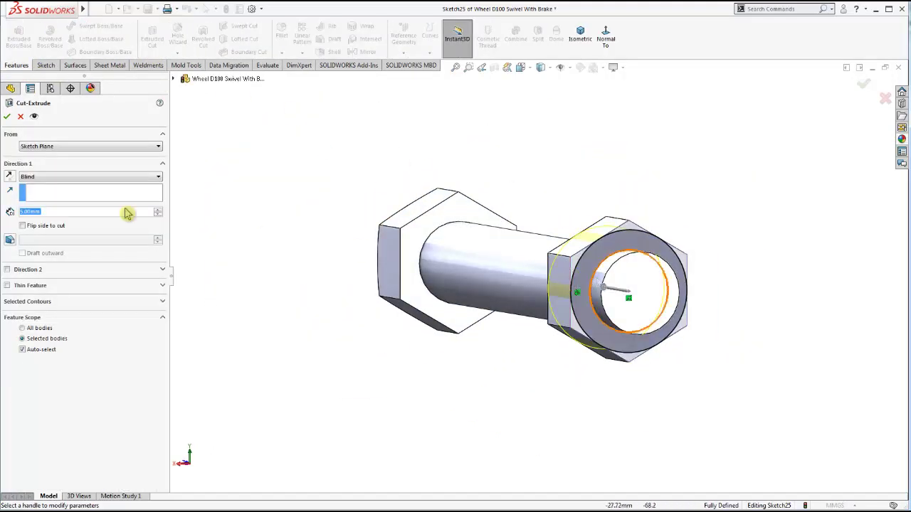
left_click(19, 241)
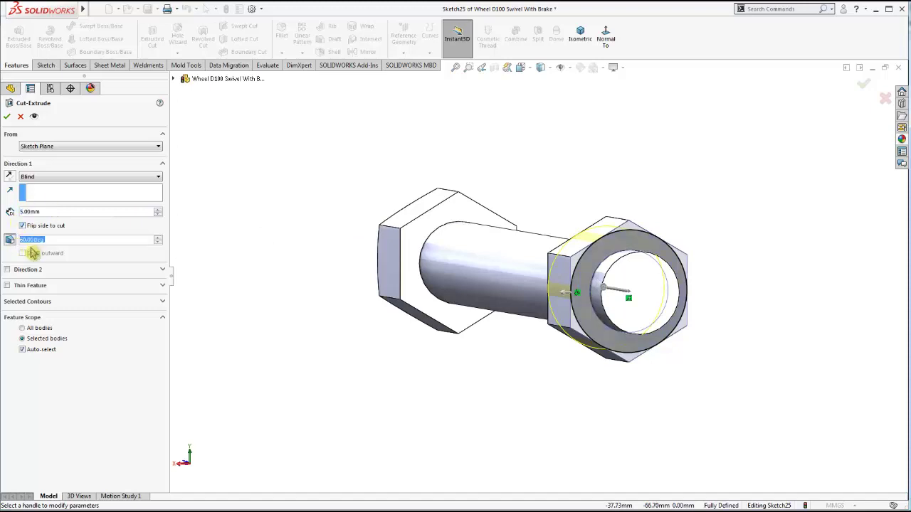
left_click(55, 213)
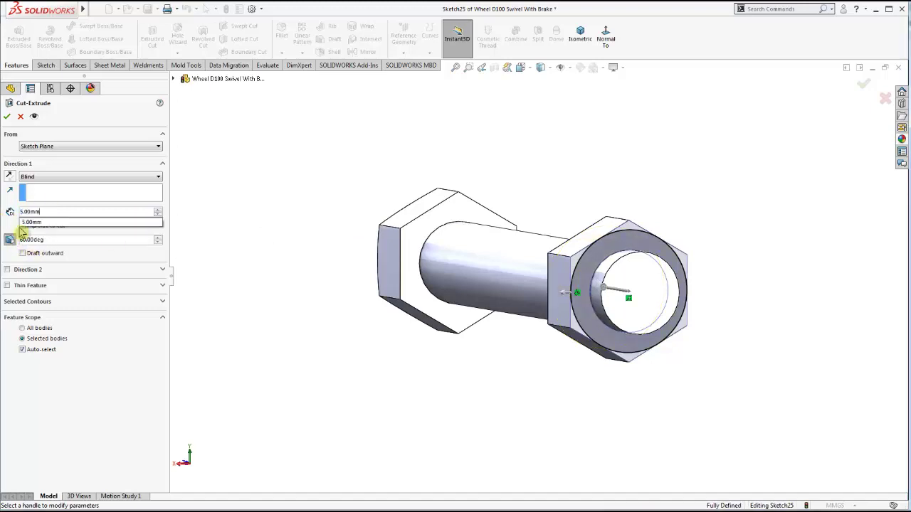
left_click(230, 238)
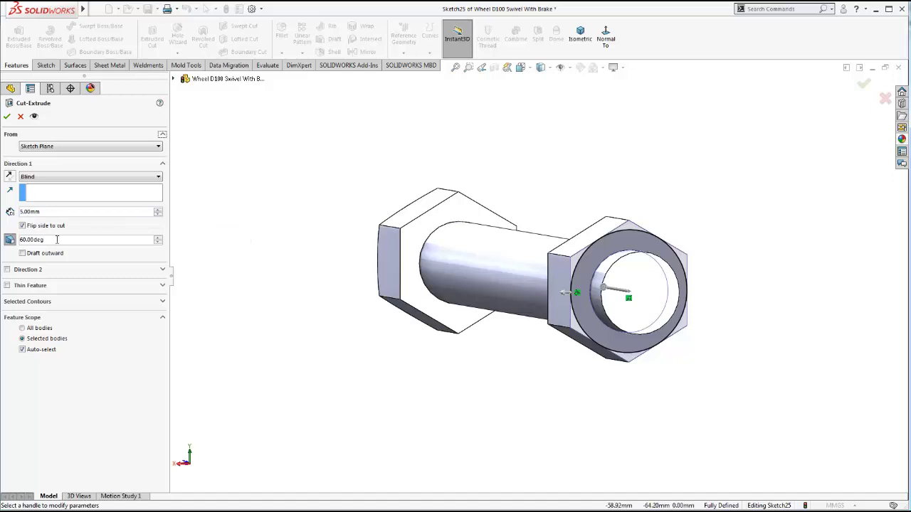
left_click(94, 239)
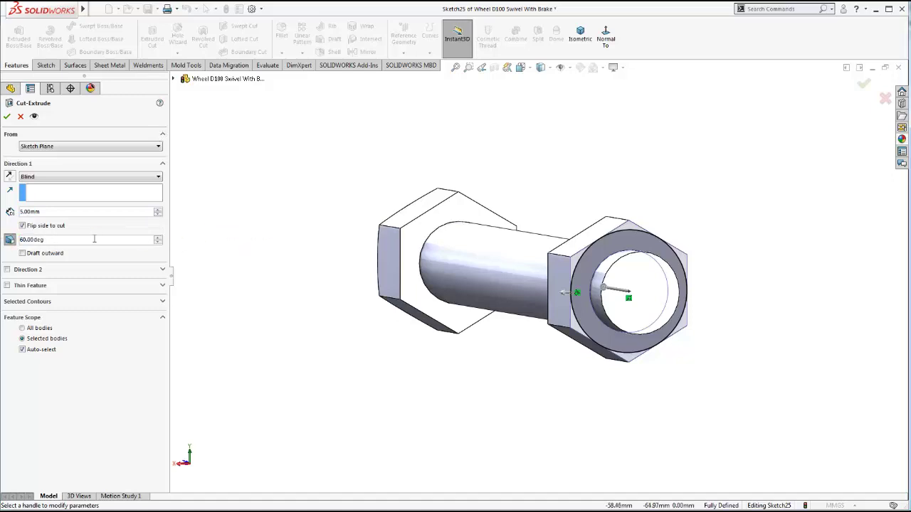
left_click(8, 121)
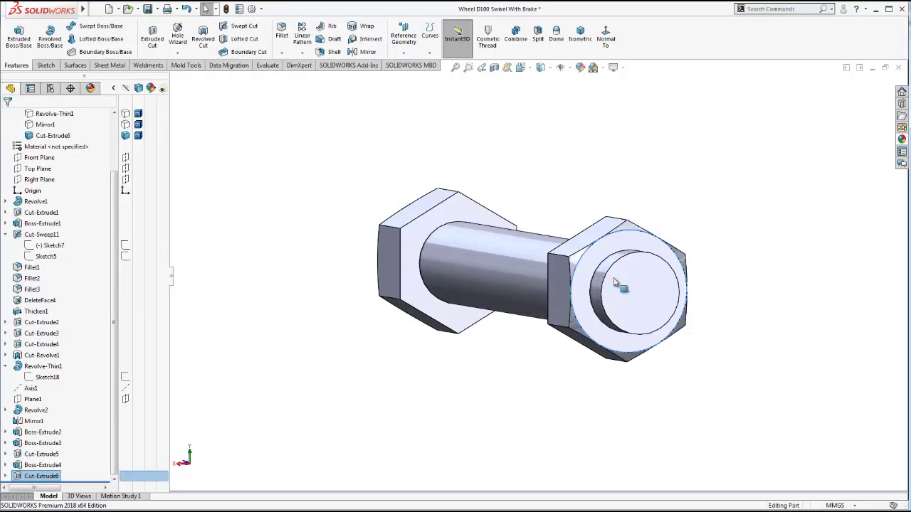
- Orbit to a side-on view and open the bolt shaft feature for editing, then back out
middle_click_drag(613, 280, 728, 263)
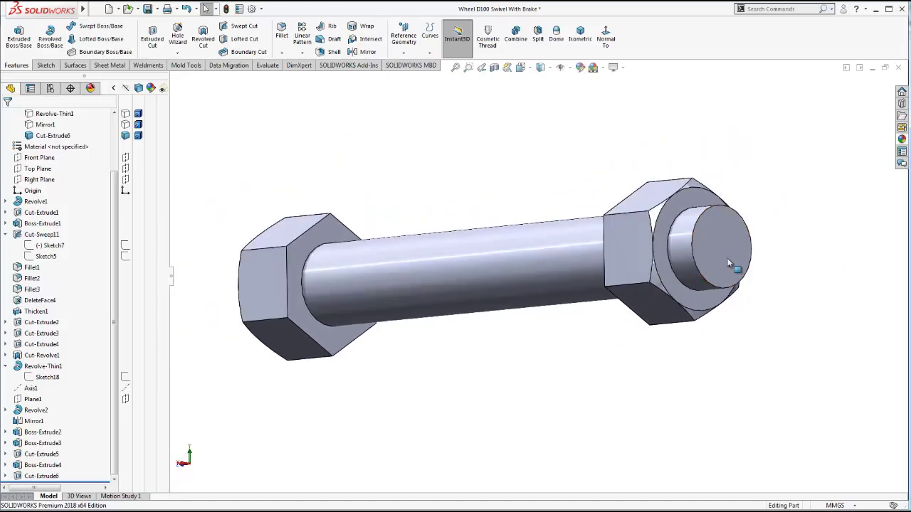
scroll(727, 262, "down", 2)
left_click(607, 219)
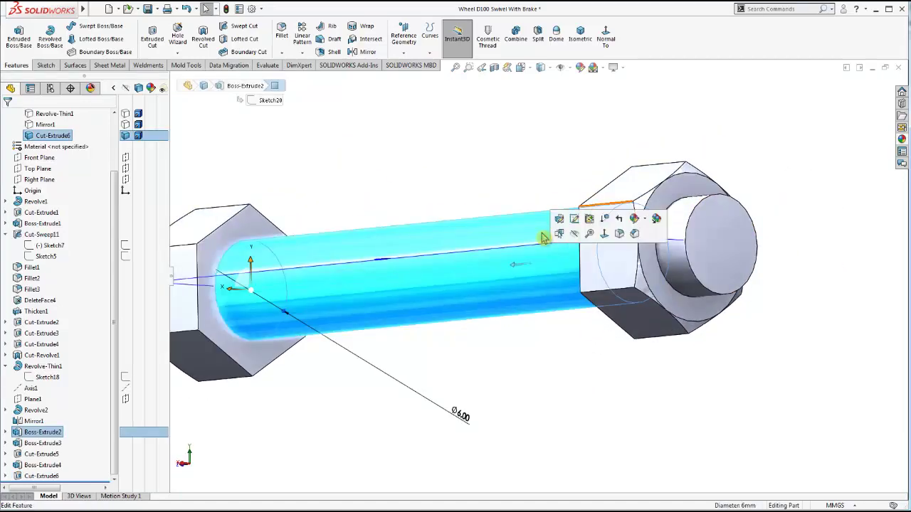
left_click(587, 237)
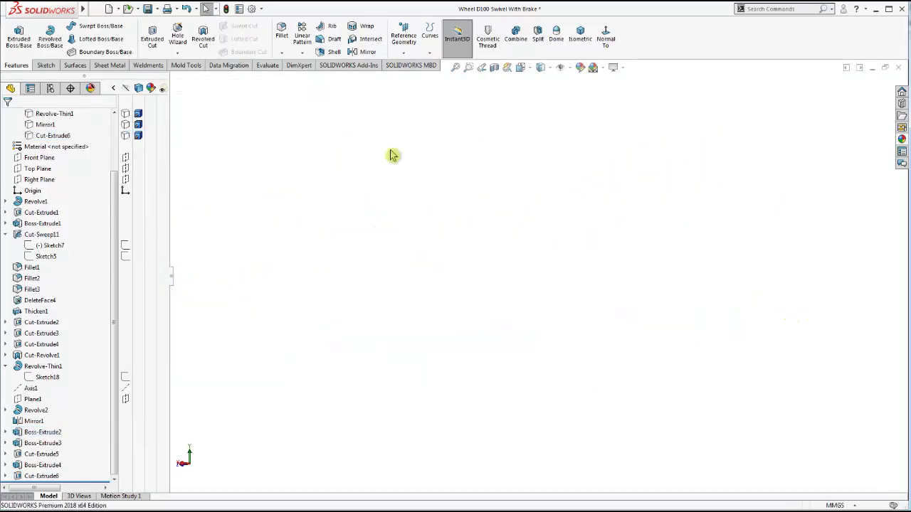
left_click(186, 11)
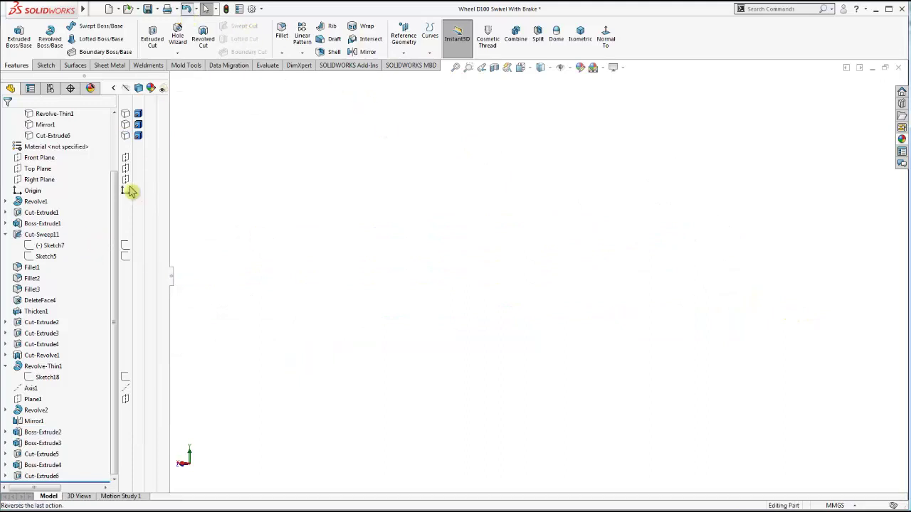
- Turn off Merge result in Boss-Extrude4 so the second nut becomes its own body
left_click(42, 465)
left_click(44, 437)
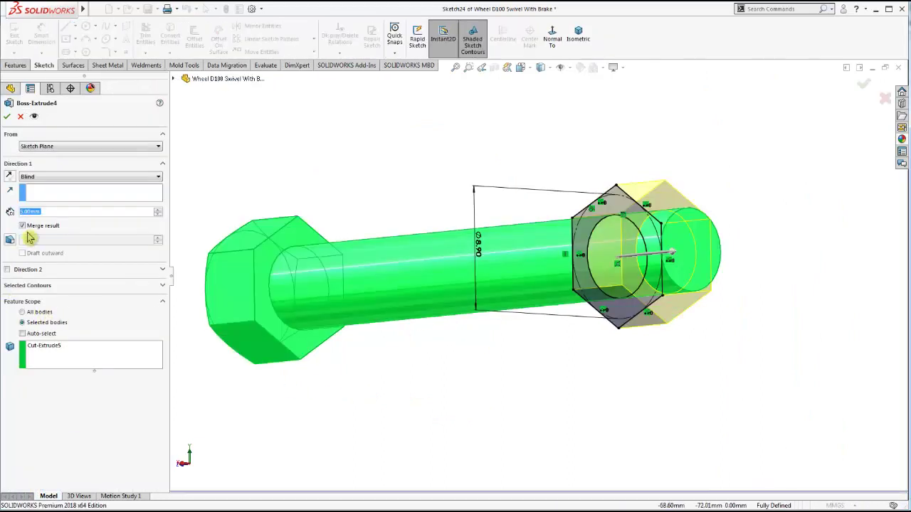
left_click(22, 225)
left_click(9, 119)
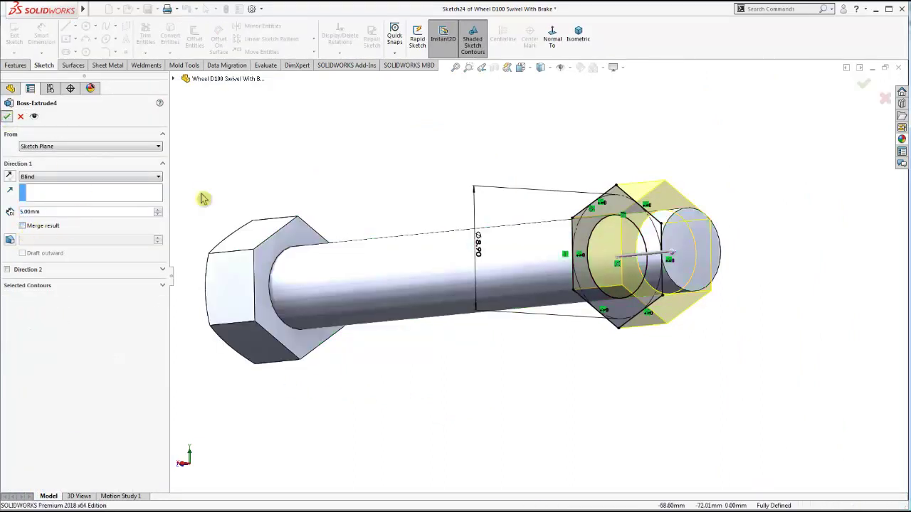
middle_click_drag(715, 201, 638, 220)
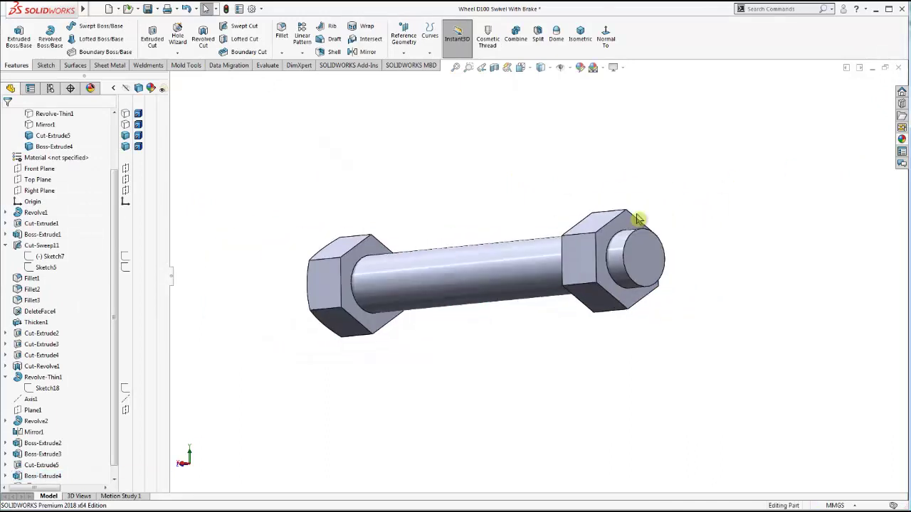
left_click_drag(118, 365, 116, 423)
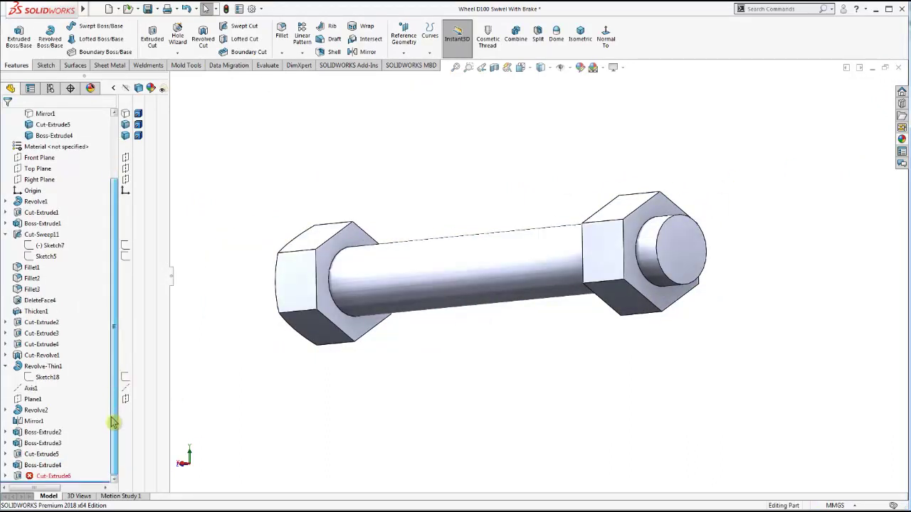
- Cut Sketch25 5.00 mm deep, flipped side, with 60° draft, creating Cut-Extrude7 on the nut
left_click(35, 476)
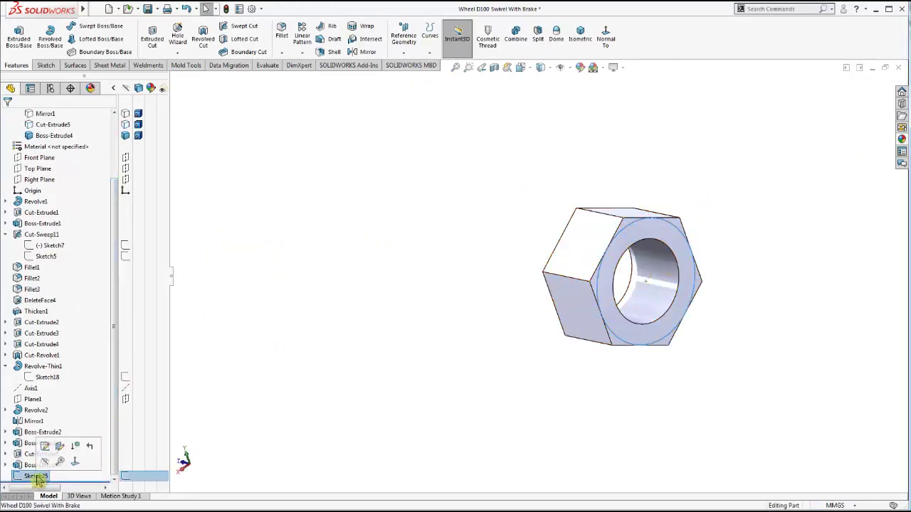
left_click(52, 449)
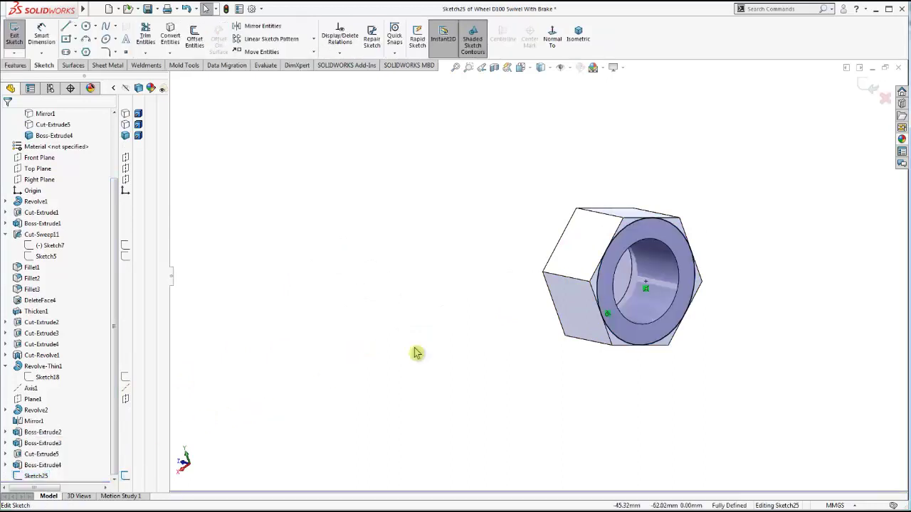
left_click(16, 64)
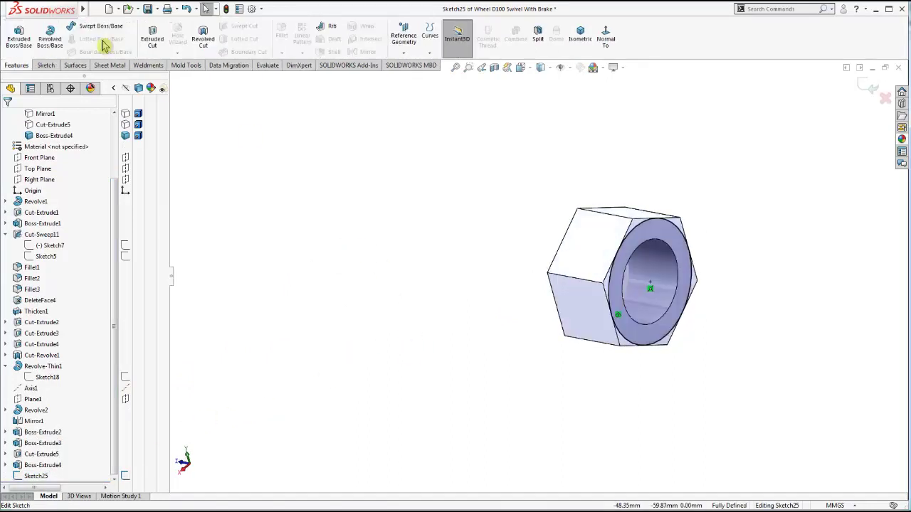
left_click(152, 33)
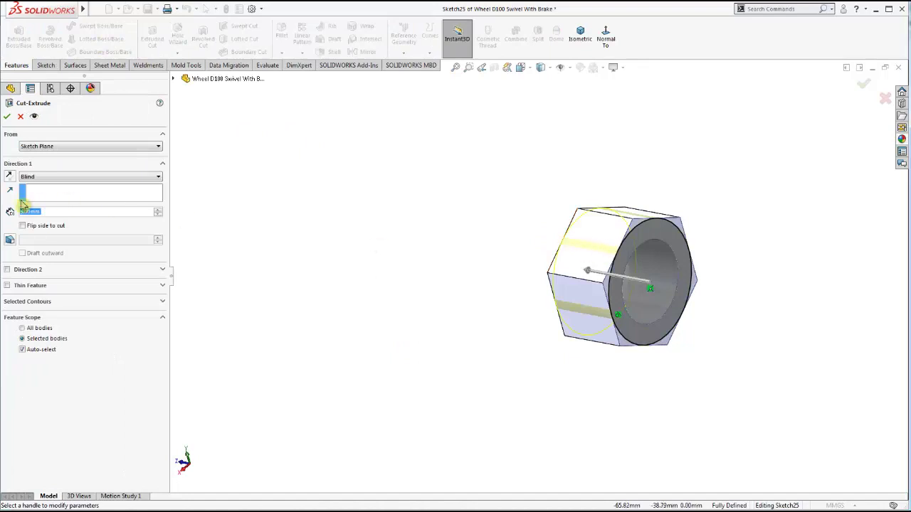
left_click(10, 239)
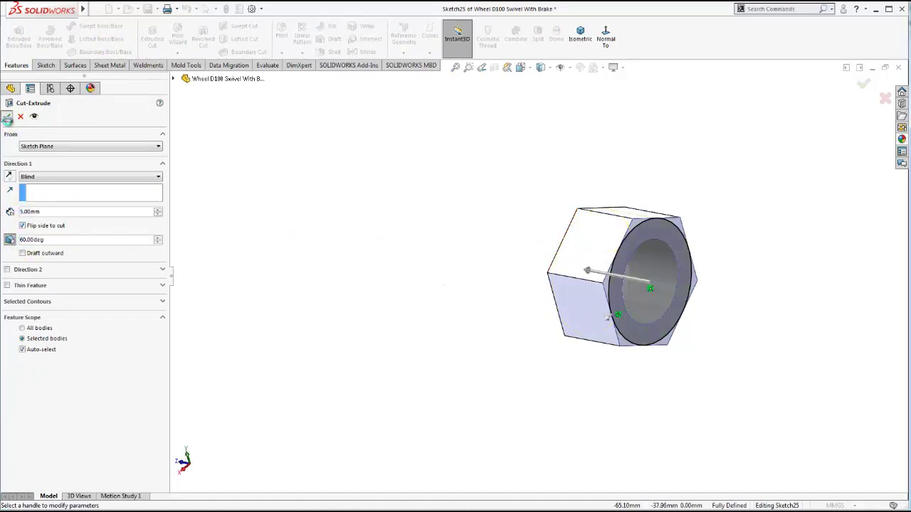
left_click(7, 118)
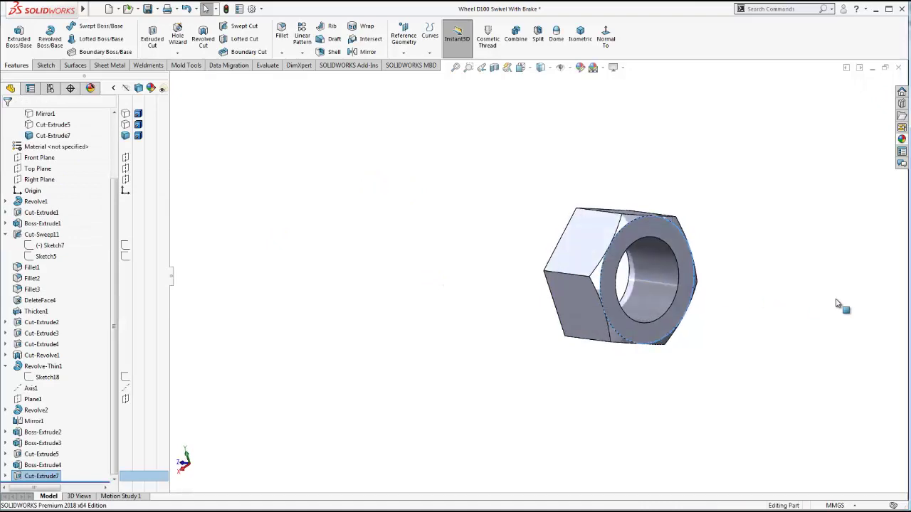
- Orbit around the nut and begin a reference plane, then cancel it
scroll(596, 226, "down", 5)
mouse_move(595, 225)
middle_mouse_down()
mouse_move(588, 256)
mouse_move(697, 258)
middle_mouse_up()
scroll(697, 260, "up", 3)
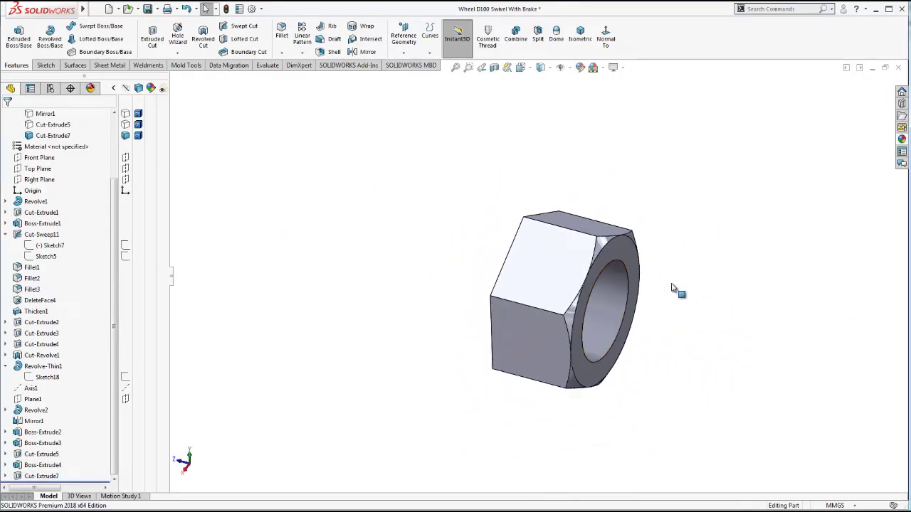
middle_click_drag(674, 288, 669, 285)
left_click(403, 44)
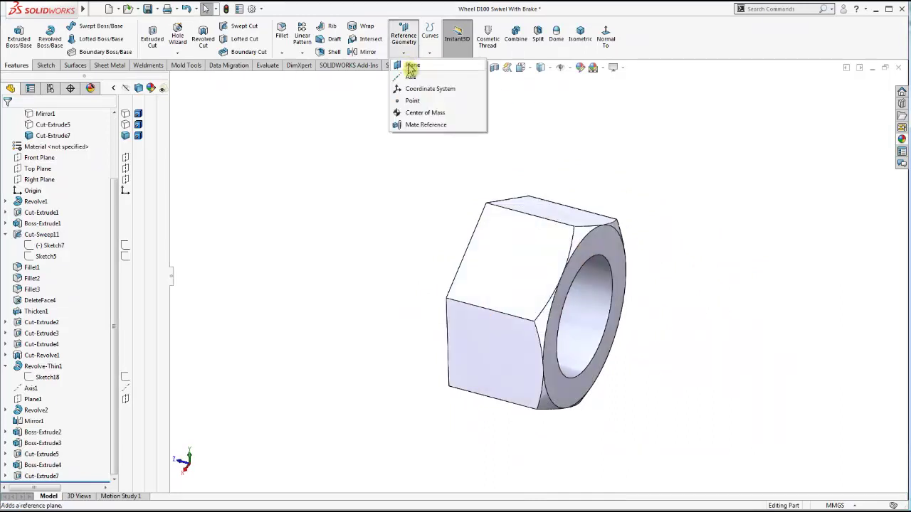
left_click(411, 66)
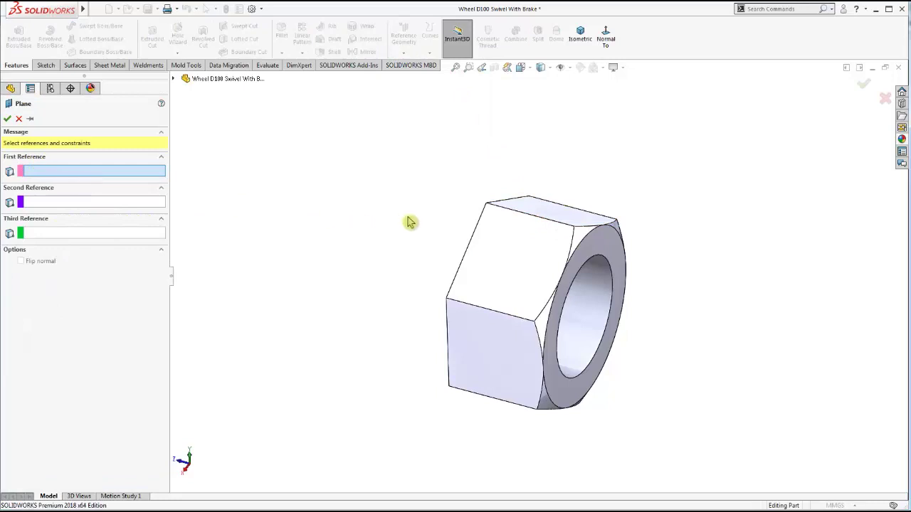
key("Escape")
- Create Plane2 offset 2.50 mm inward from the nut's end face, through its middle
middle_click_drag(491, 242, 542, 265)
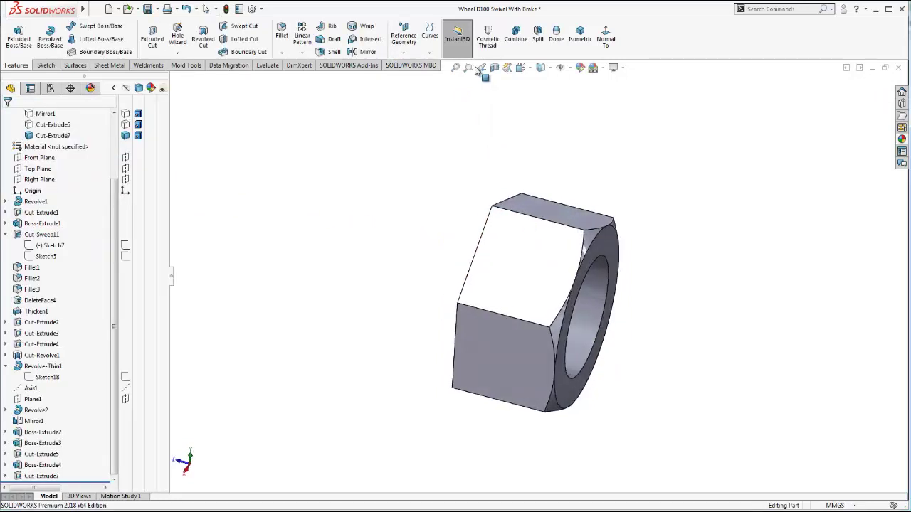
left_click(403, 39)
left_click(411, 67)
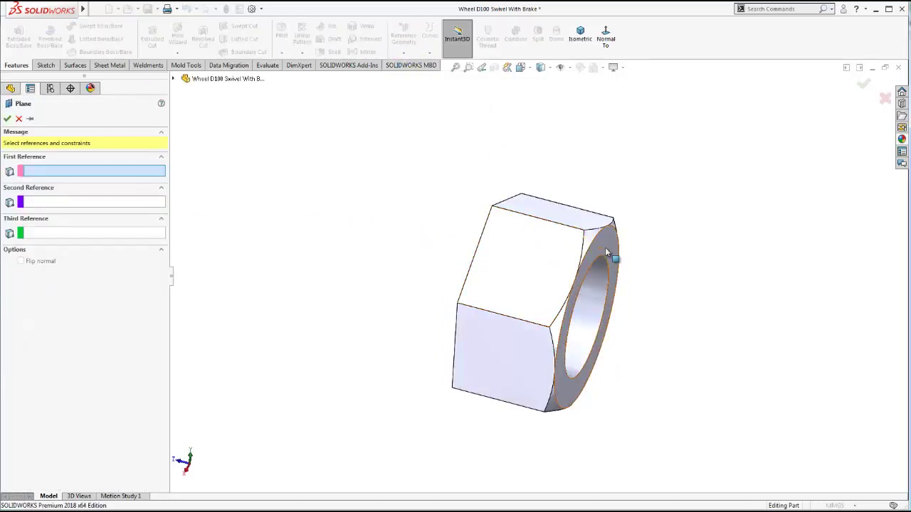
left_click(606, 253)
left_click(21, 254)
type("2.5")
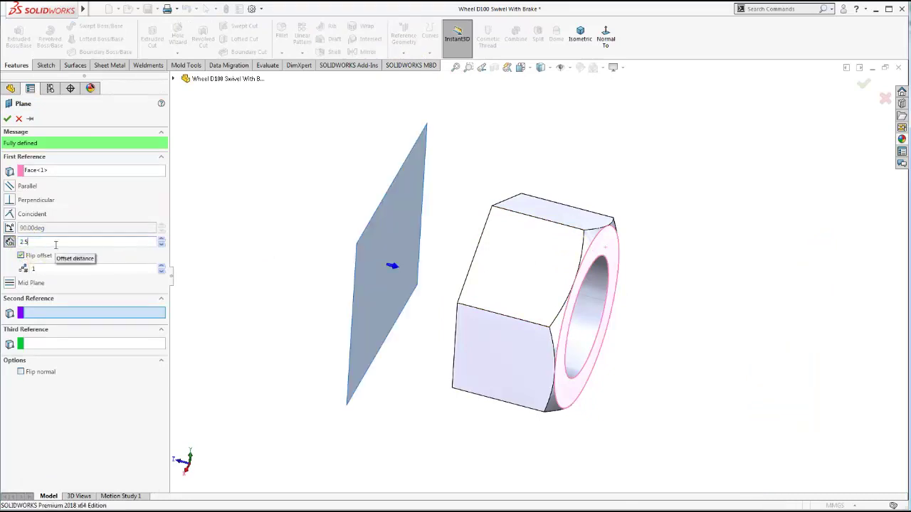
key("Return")
left_click(7, 118)
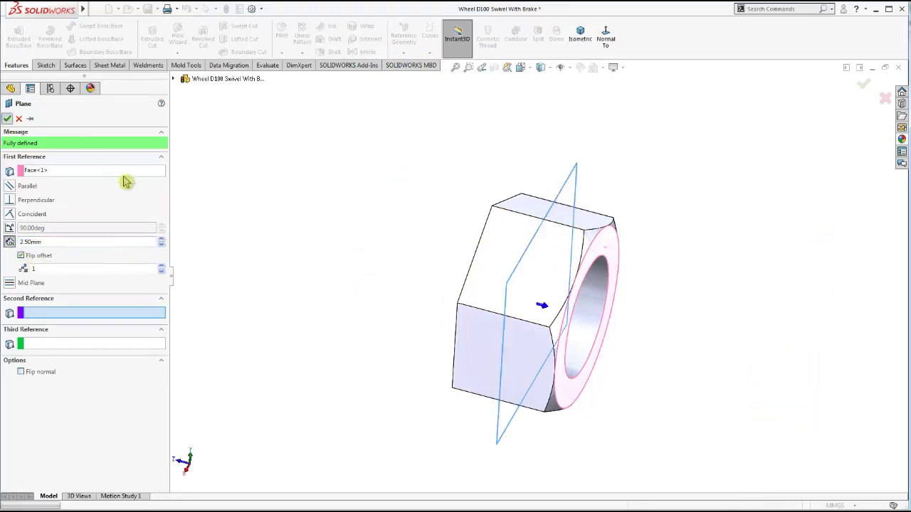
middle_click_drag(427, 268, 441, 266)
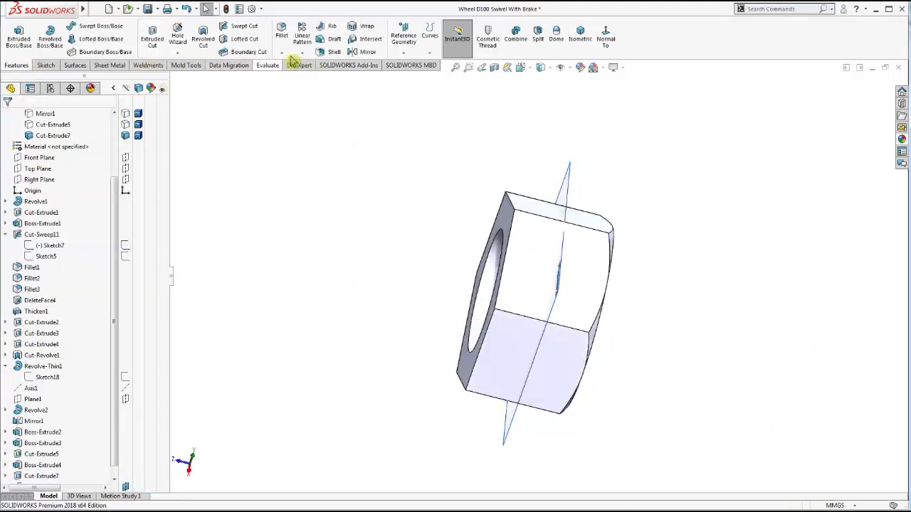
- Mirror Cut-Extrude7 across Plane2 as Mirror2, chamfering both faces of the hex nut
left_click(362, 54)
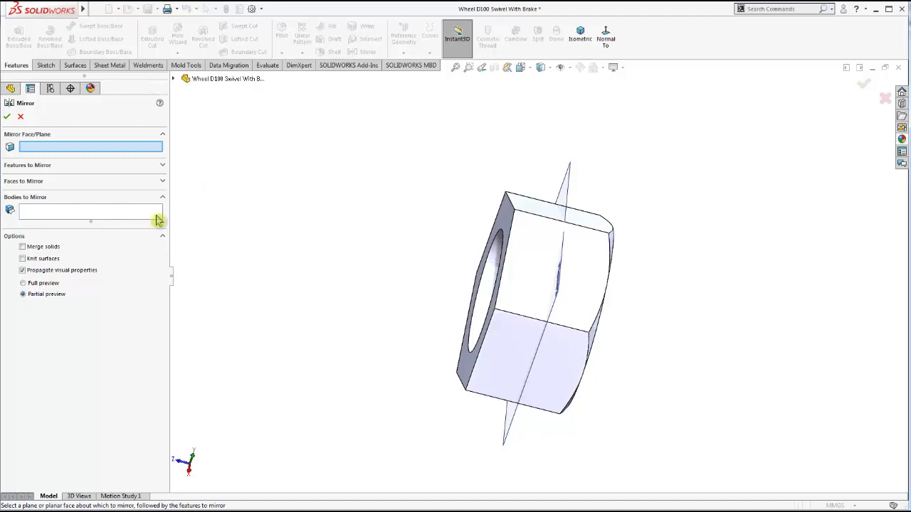
left_click(472, 235)
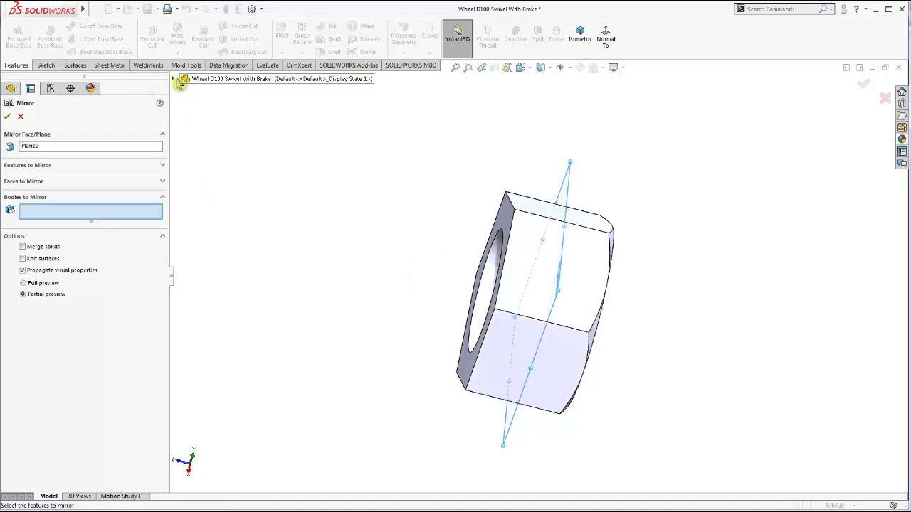
left_click(231, 78)
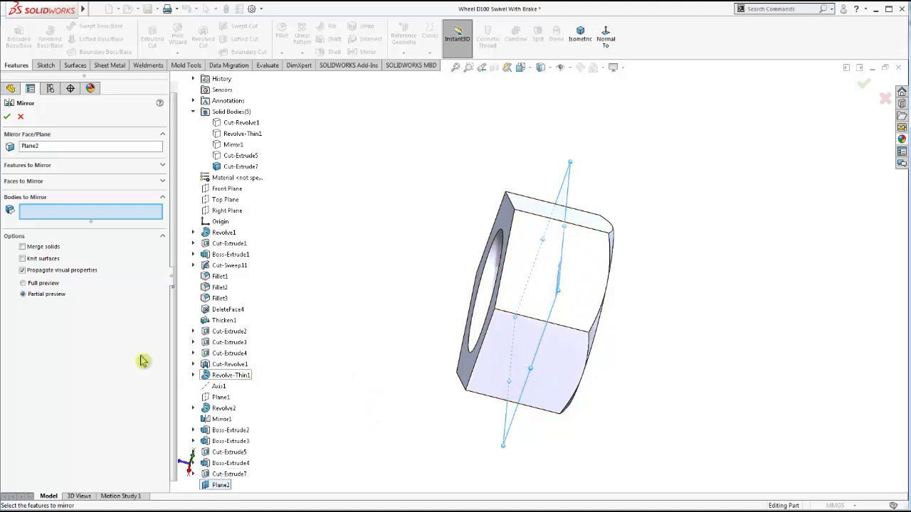
left_click(35, 167)
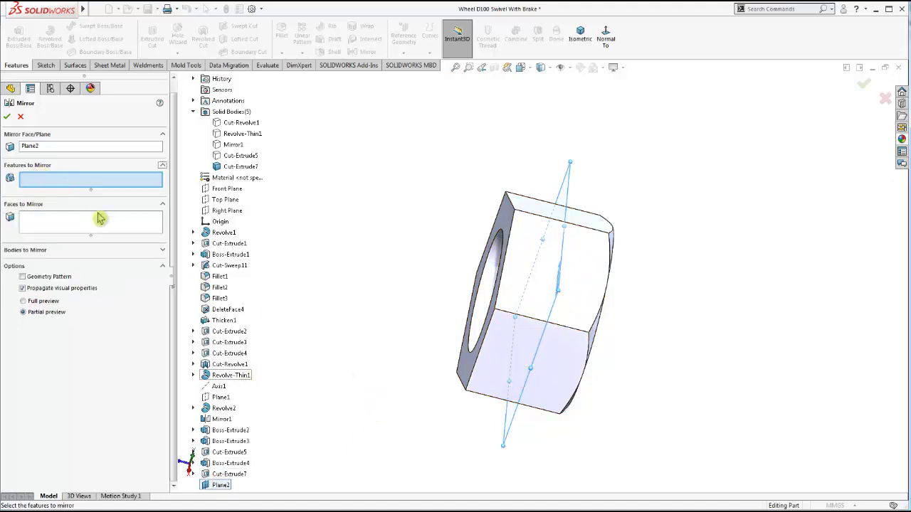
left_click(229, 474)
left_click(6, 117)
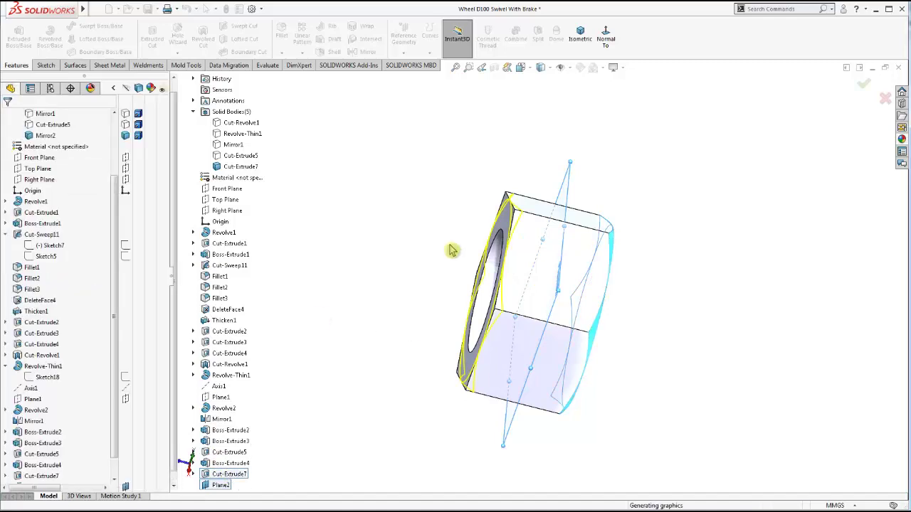
middle_click_drag(579, 234, 530, 248)
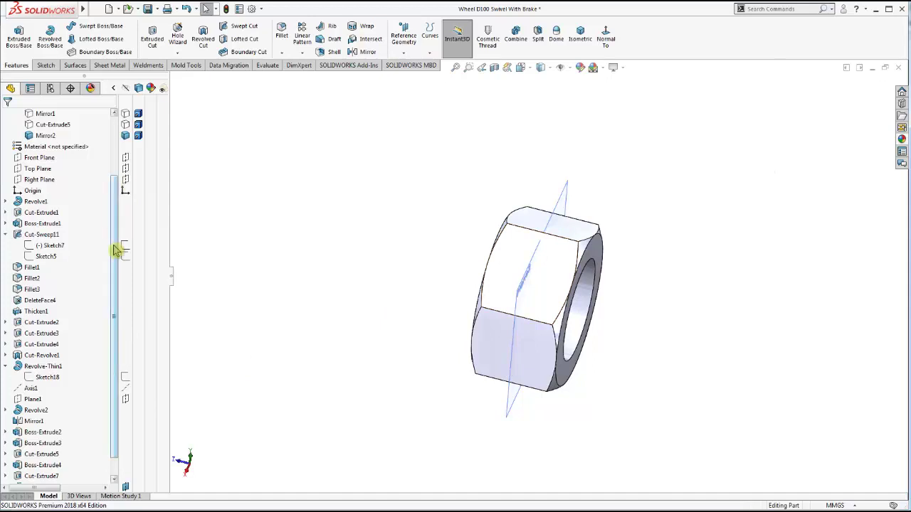
scroll(117, 299, "down", 1)
- Hide Plane2 in the feature tree
left_click(34, 465)
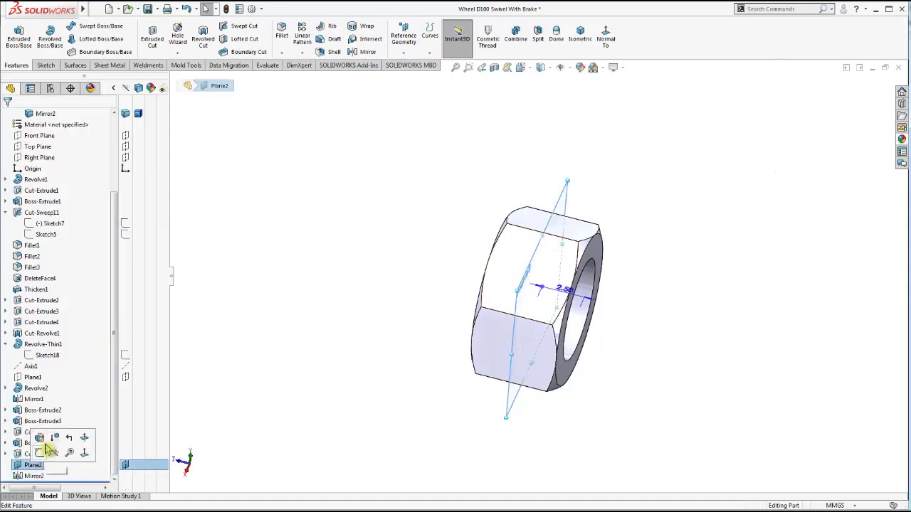
left_click(58, 455)
mouse_move(509, 218)
middle_mouse_down()
mouse_move(533, 246)
mouse_move(488, 259)
mouse_move(540, 258)
middle_mouse_up()
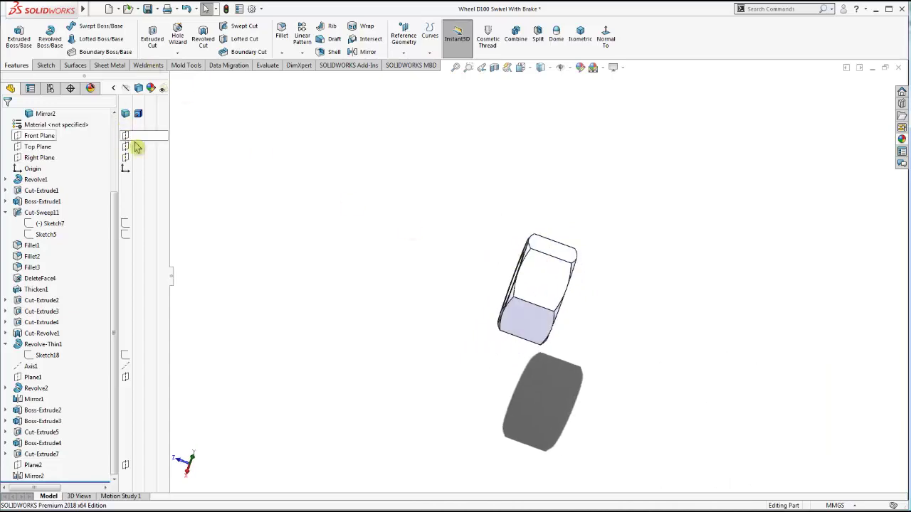
scroll(122, 135, "up", 3)
- Show the hidden bodies including Cut-Revolve1, fit the whole caster and return to isometric view
left_click(126, 202)
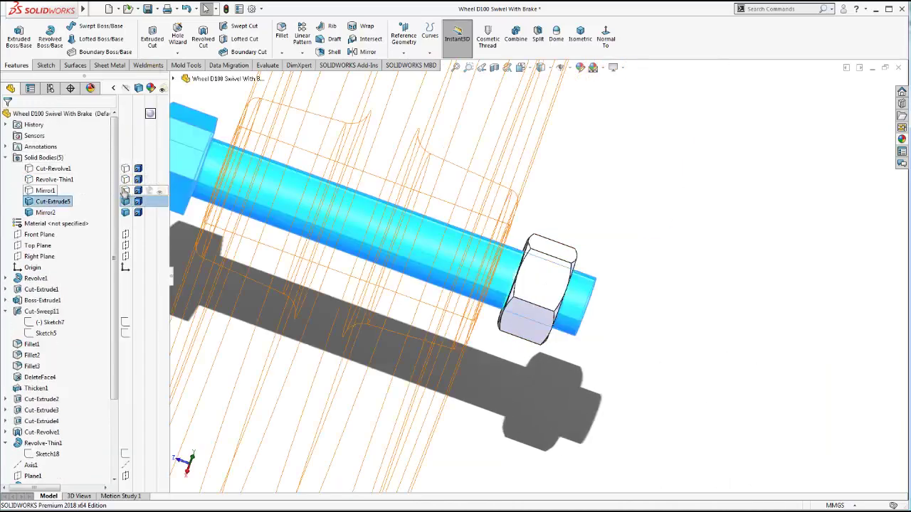
left_click(125, 168)
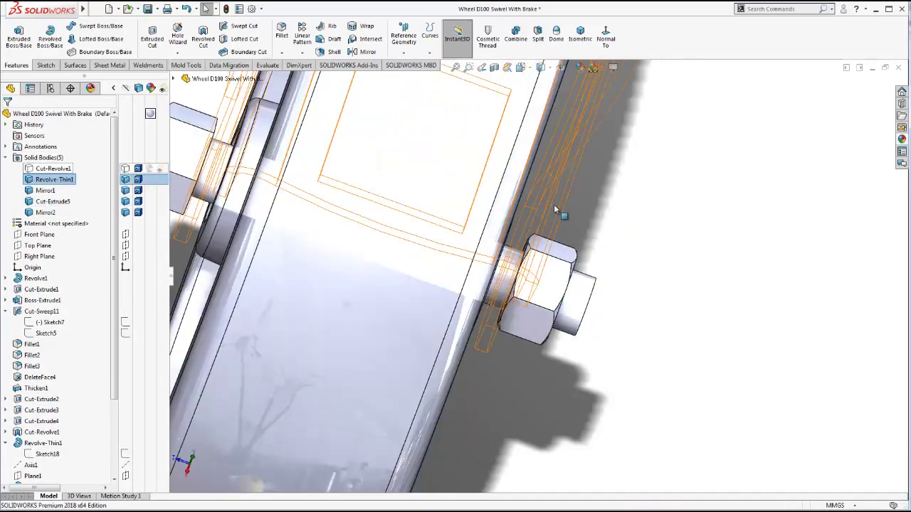
left_click(695, 386)
key("ctrl+7")
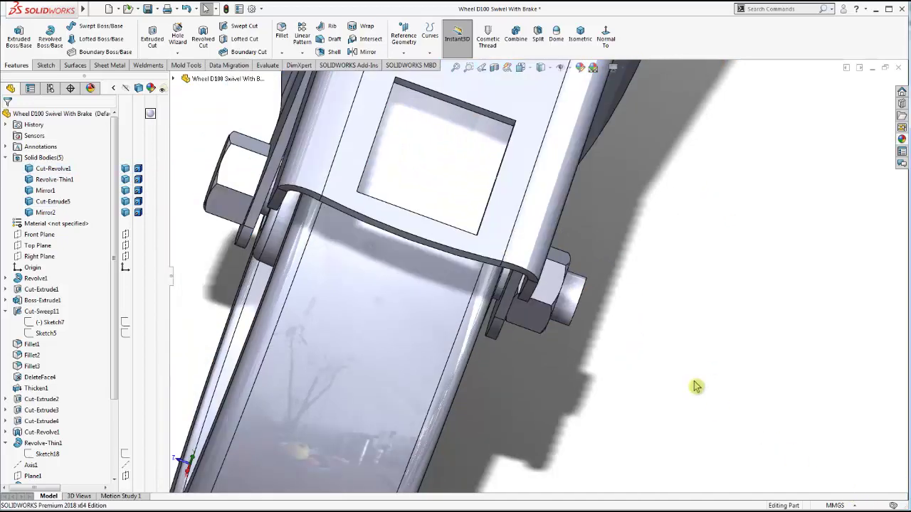
mouse_move(527, 204)
middle_mouse_down()
mouse_move(657, 154)
mouse_move(721, 240)
mouse_move(621, 261)
mouse_move(658, 306)
middle_mouse_up()
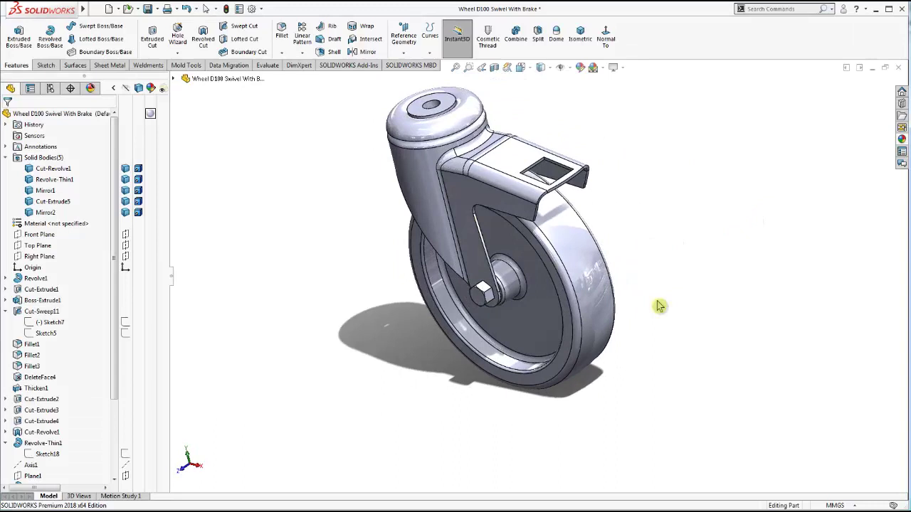
left_click(580, 34)
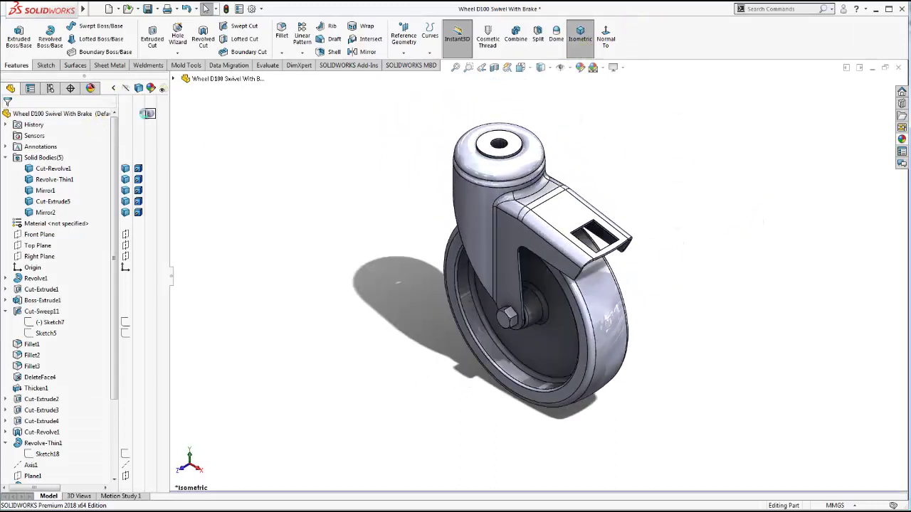
left_click(113, 87)
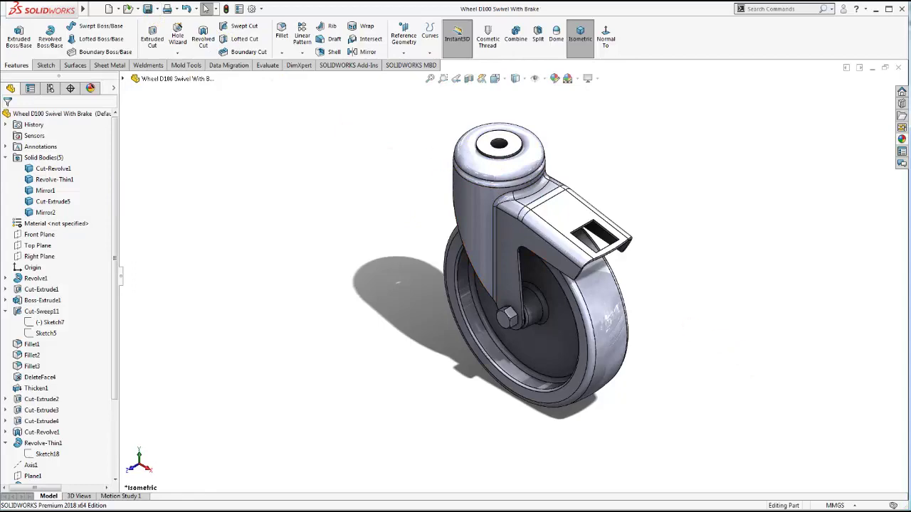
- Start a new sketch on Front Plane
middle_click_drag(668, 338, 707, 328)
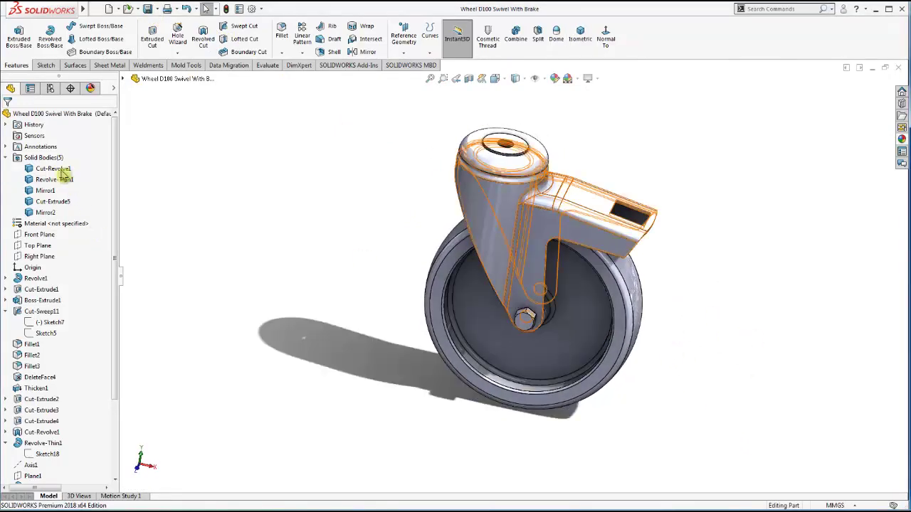
left_click(47, 236)
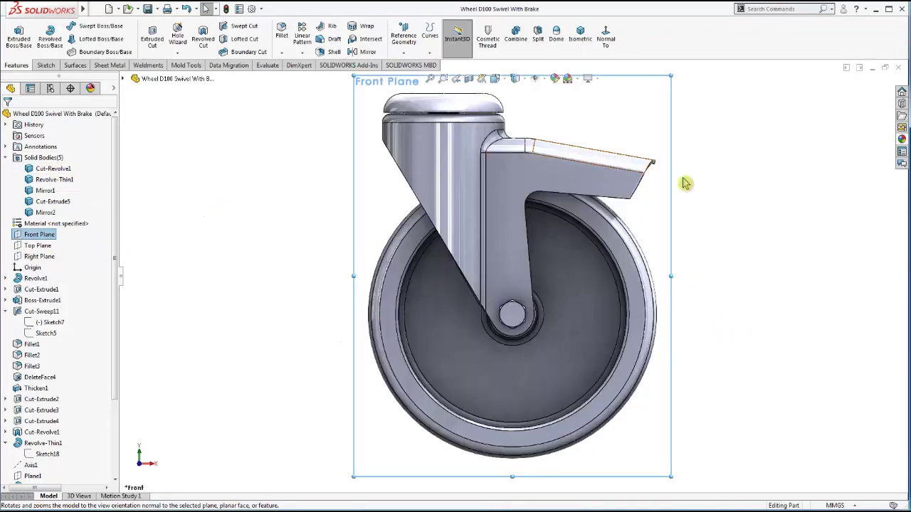
scroll(634, 187, "down", 1)
scroll(587, 190, "down", 1)
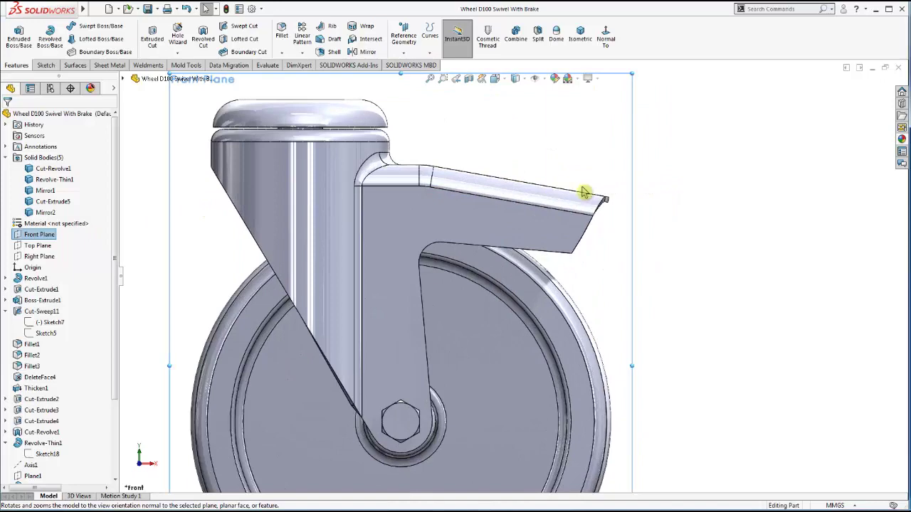
right_click(39, 235)
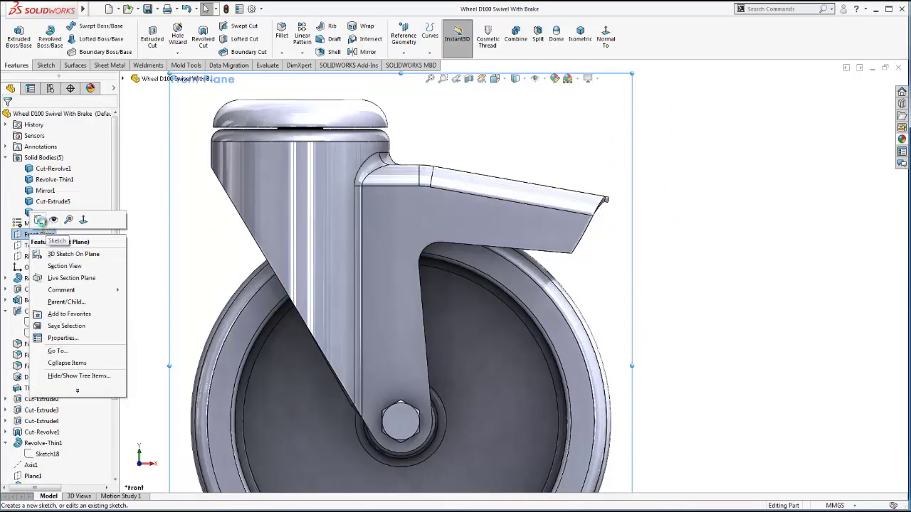
left_click(39, 220)
middle_click_drag(580, 219, 584, 269)
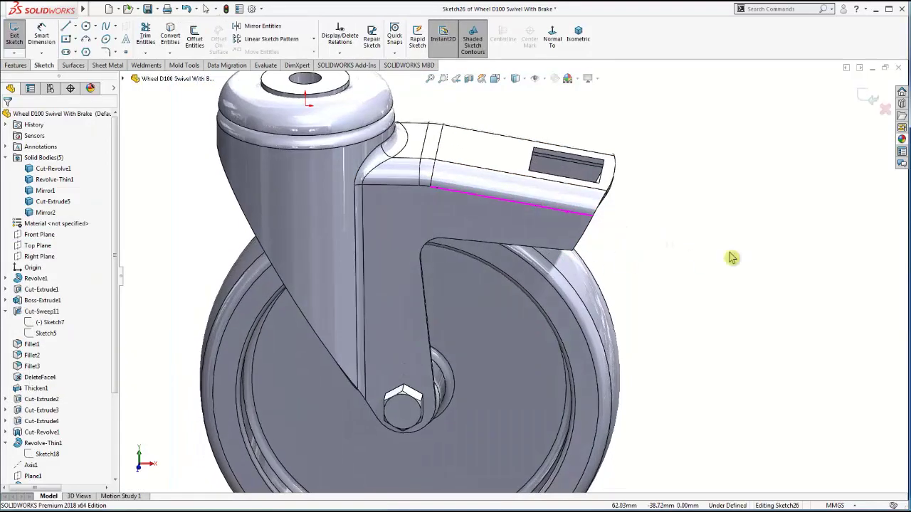
- Convert the top edge of the brake lever's opening into a sketch line
left_click(170, 36)
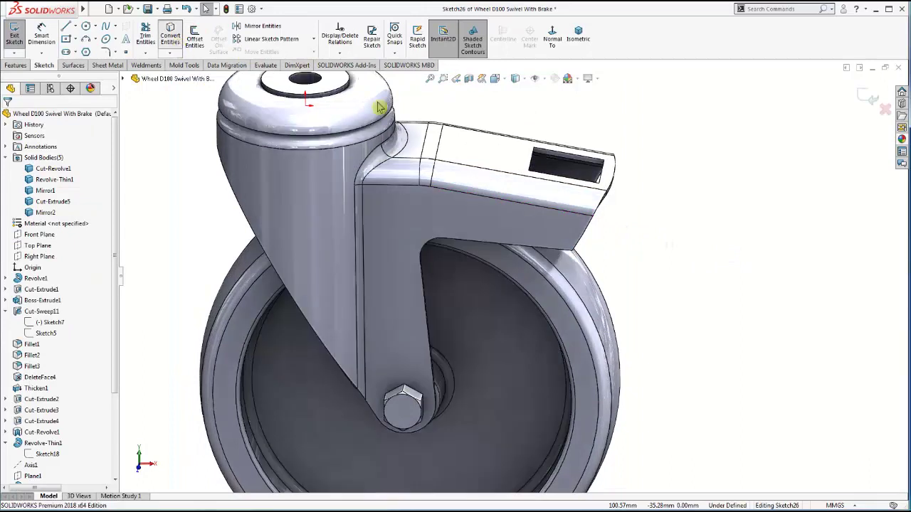
left_click(533, 170)
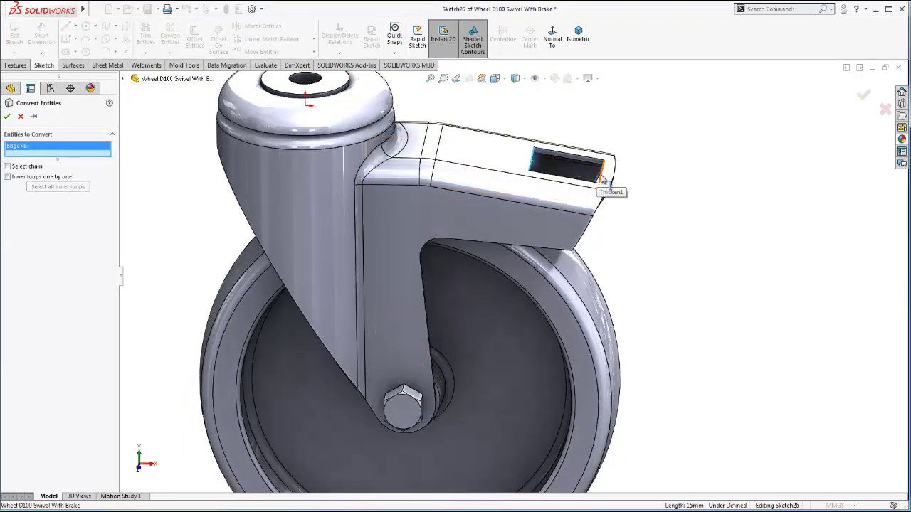
left_click(602, 180)
left_click(8, 117)
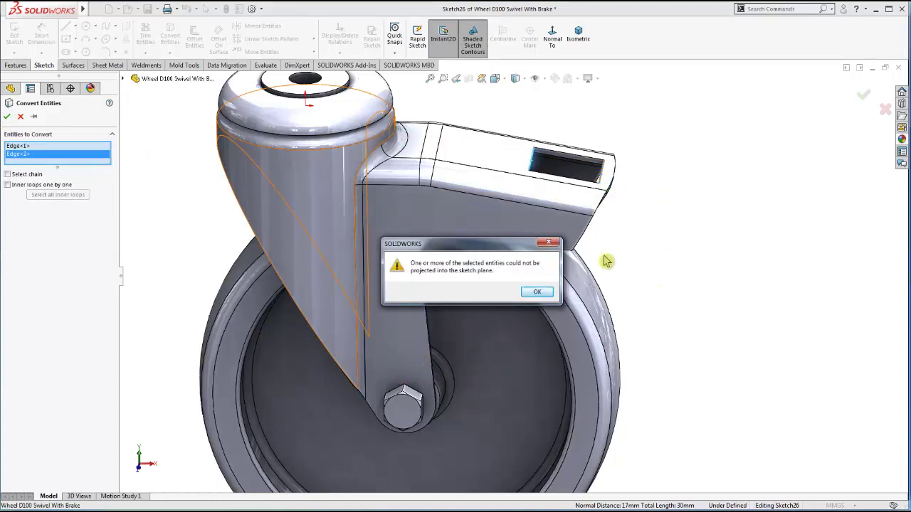
key("Return")
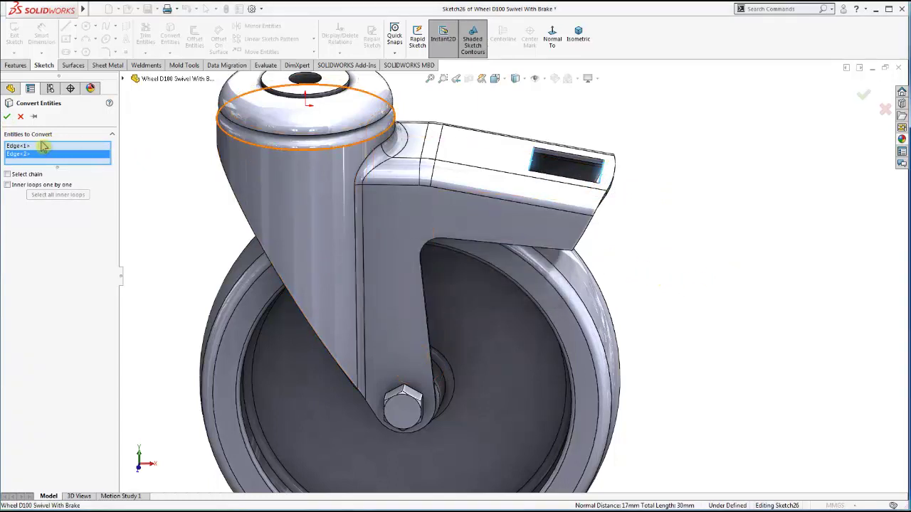
right_click(41, 154)
left_click(66, 160)
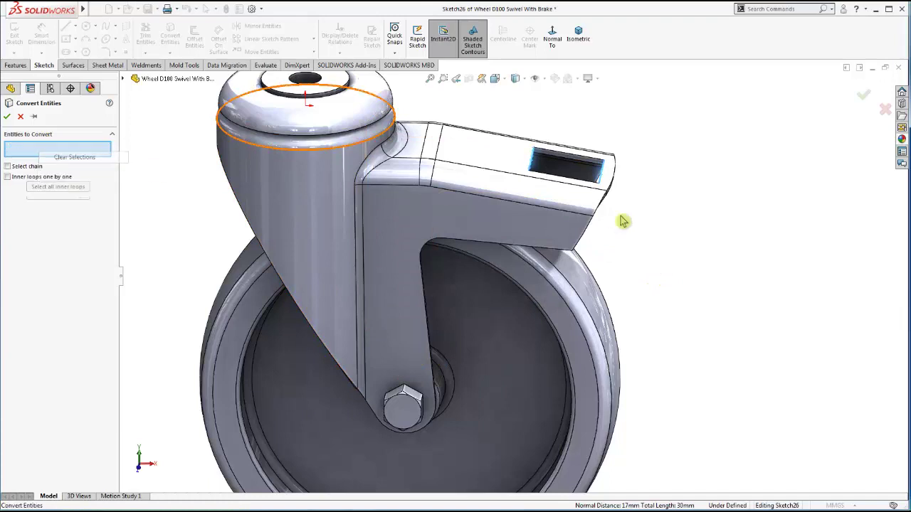
left_click(558, 179)
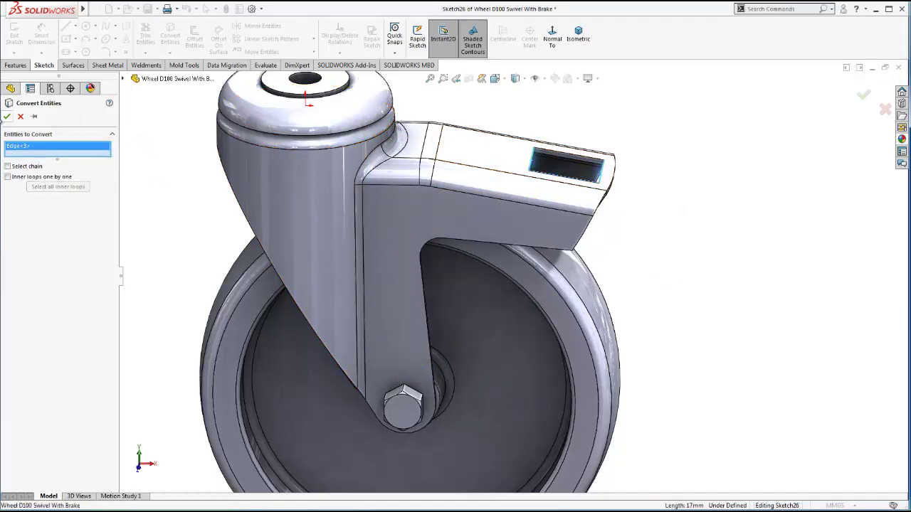
left_click(7, 117)
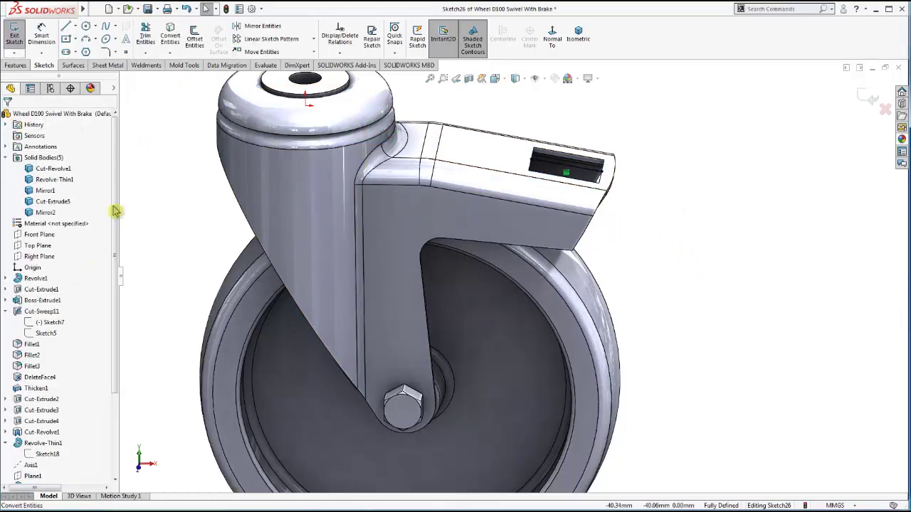
- Look Normal To the sketch and select the converted line on the lever top
left_click(554, 41)
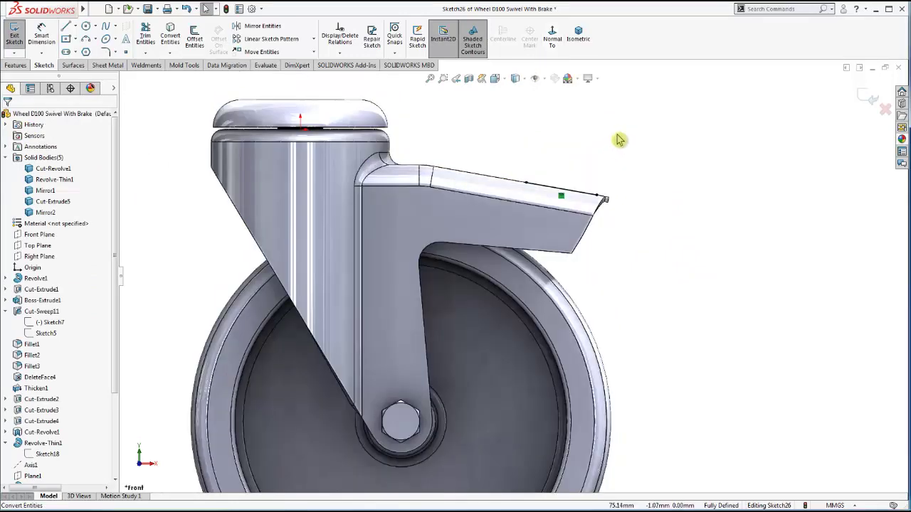
scroll(589, 195, "down", 3)
scroll(583, 200, "down", 3)
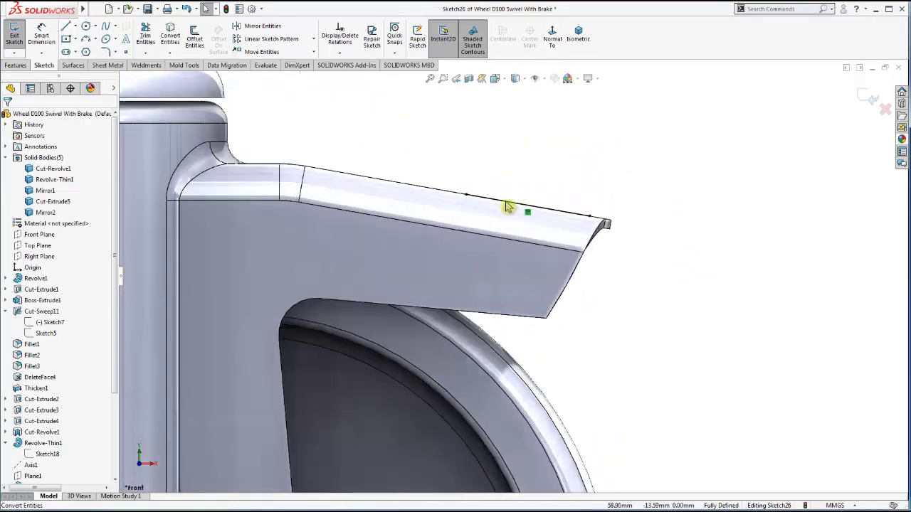
left_click(507, 205)
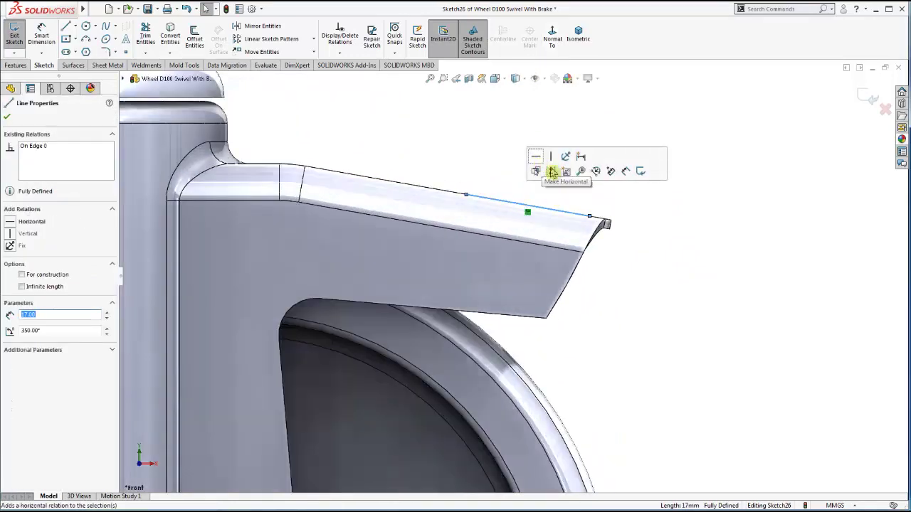
left_click(708, 273)
scroll(658, 257, "down", 1)
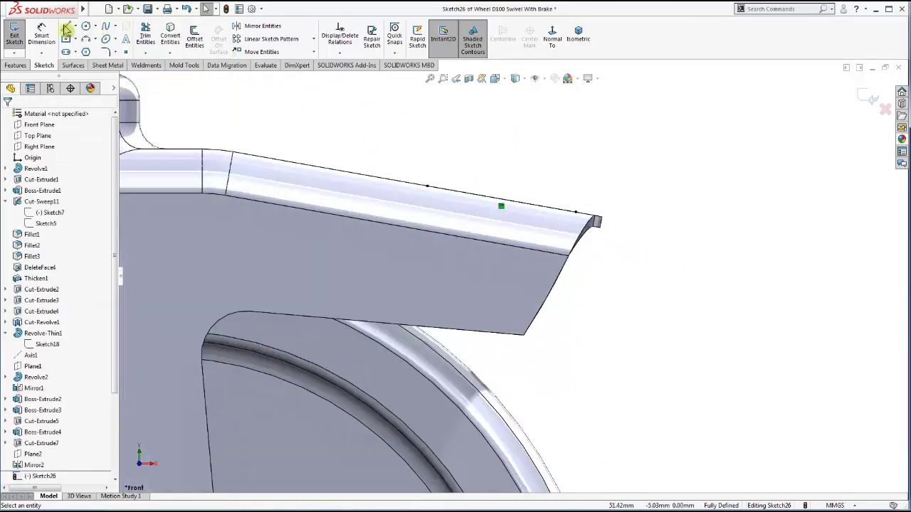
- Draw a stepped line chain along the brake lever's top edge
left_click(66, 27)
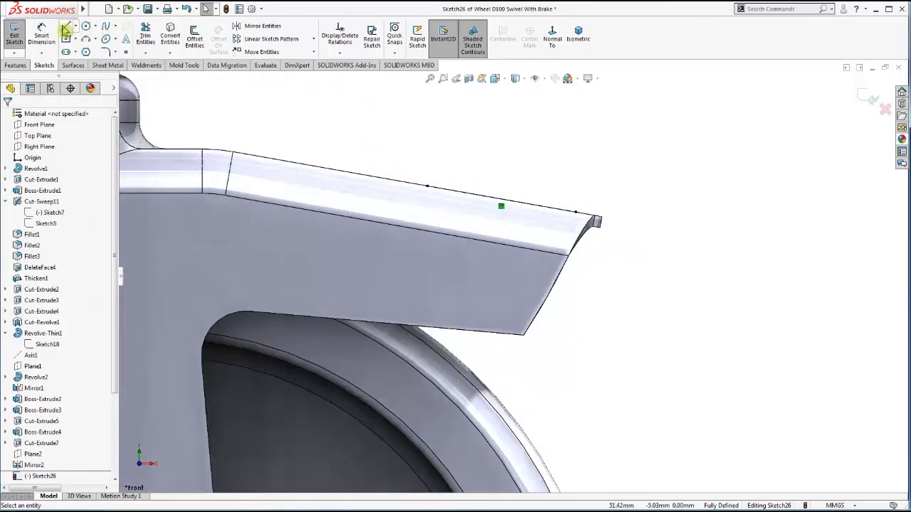
left_click(442, 191)
left_click(438, 205)
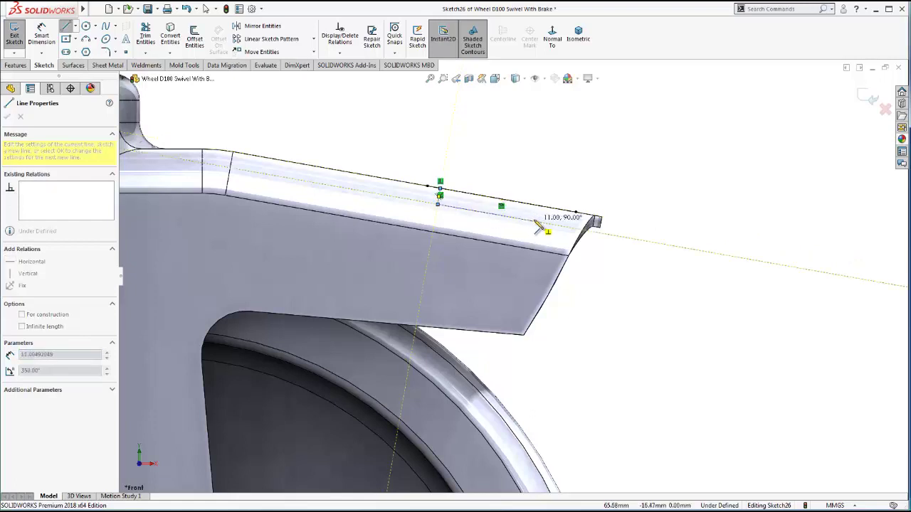
left_click(534, 222)
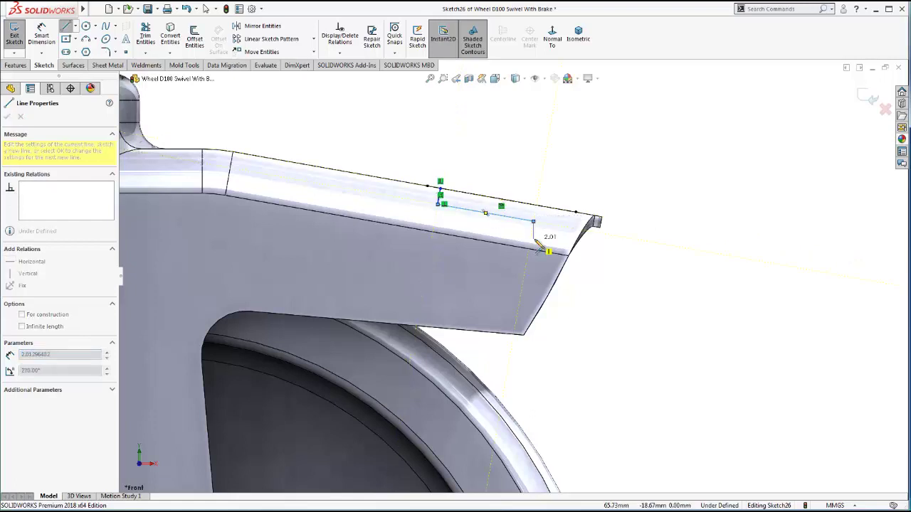
left_click(530, 241)
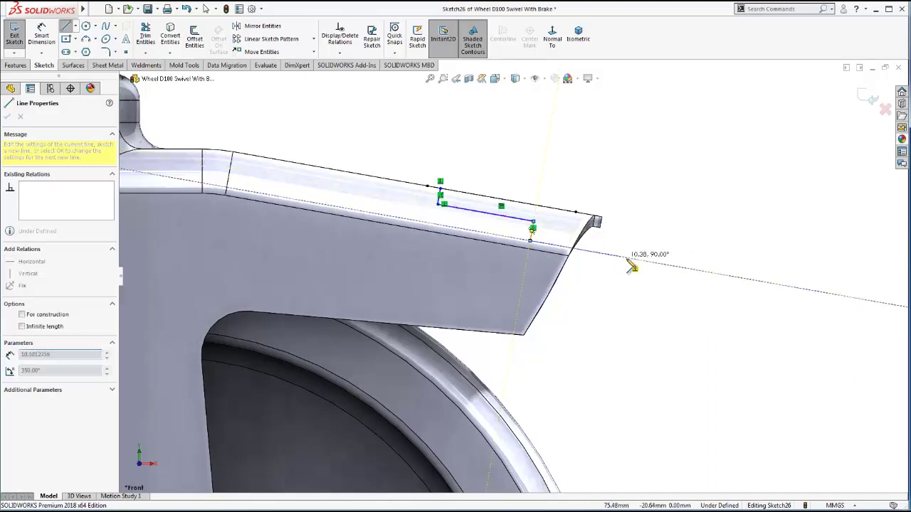
left_click(647, 261)
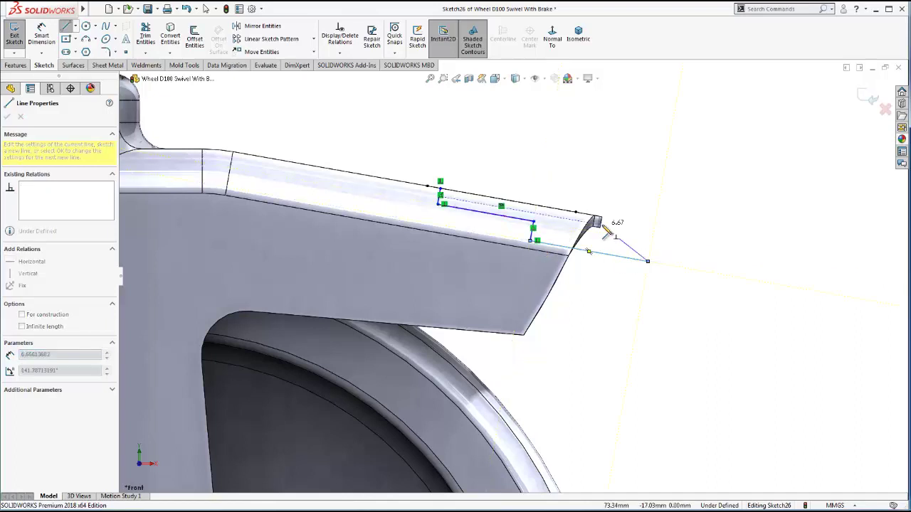
key("Escape")
- Dimension the first short segment 1.5 mm and its step distance 1 mm
key("d")
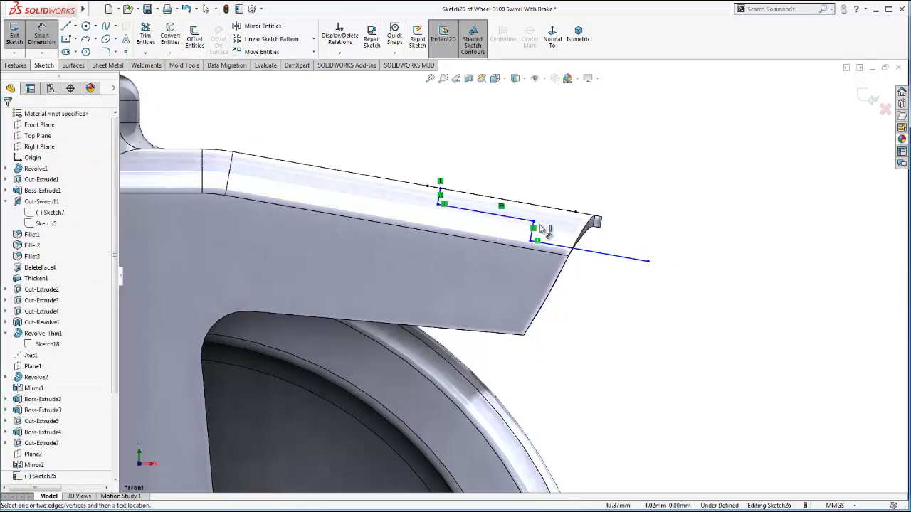
scroll(512, 221, "down", 2)
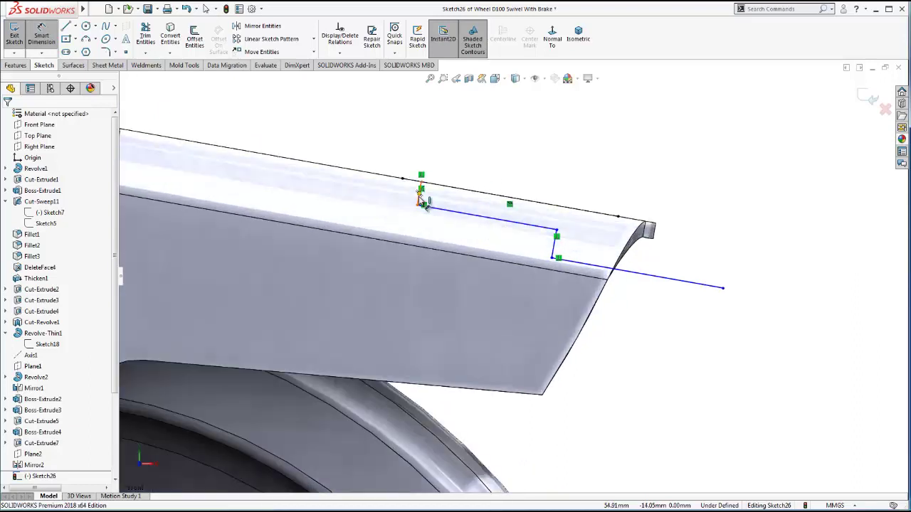
left_click(420, 196)
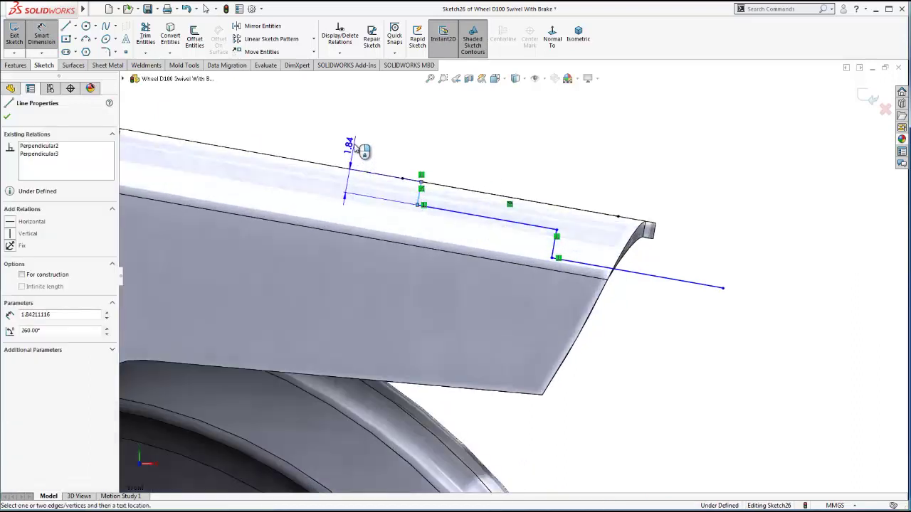
left_click(355, 146)
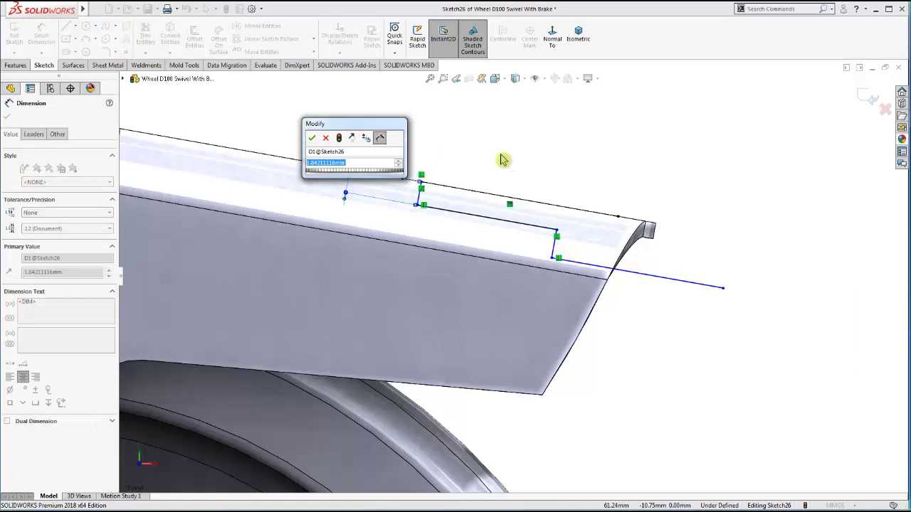
type("1.5")
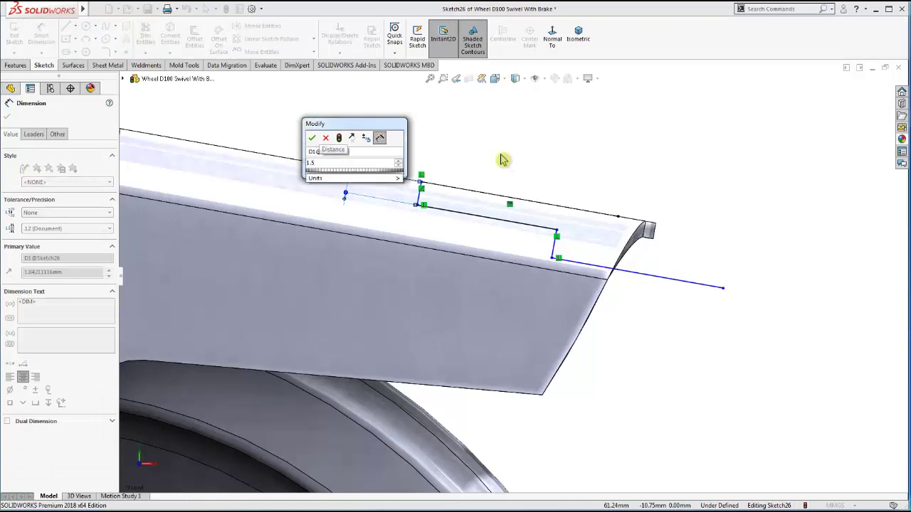
key("Return")
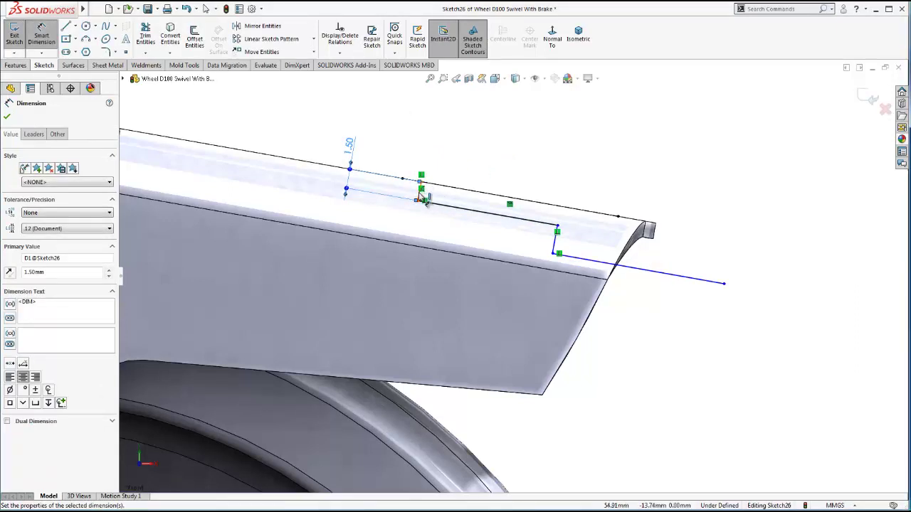
left_click(421, 184)
left_click(401, 177)
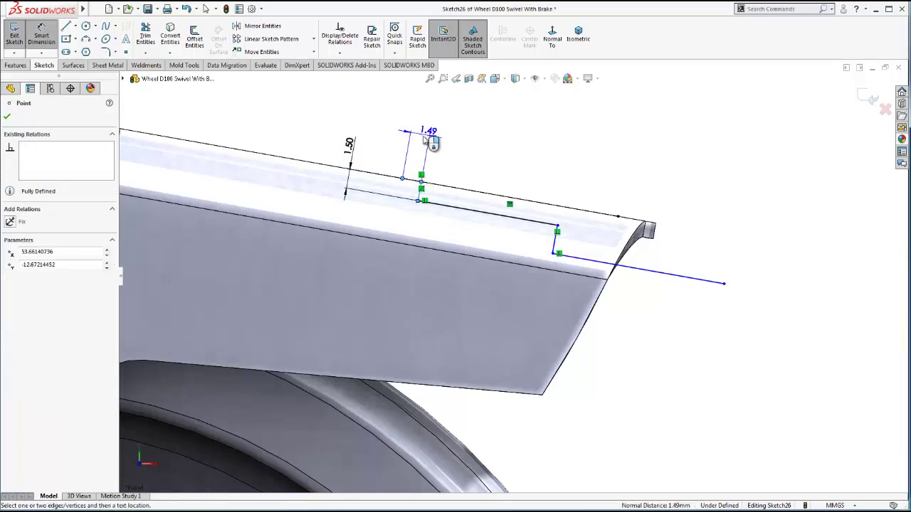
left_click(429, 140)
type("1")
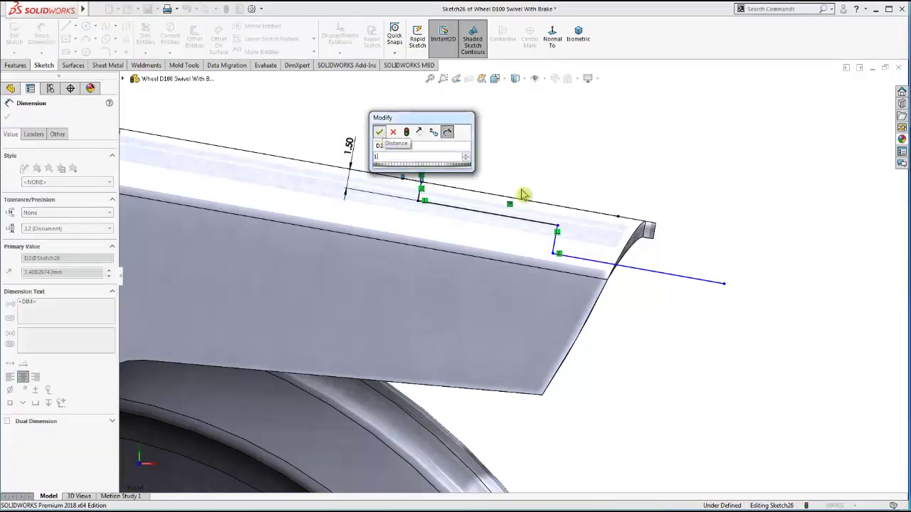
key("Return")
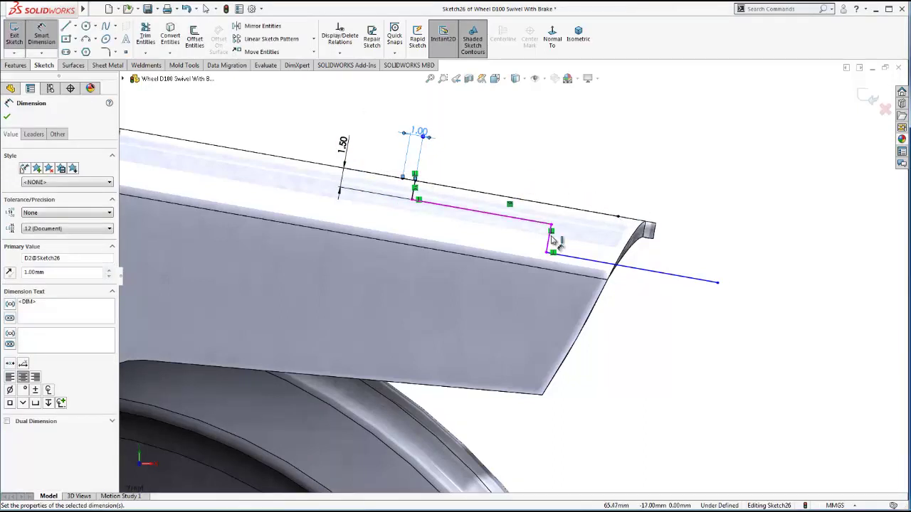
- Add the distance from the lever's end and a 1 mm step height
left_click(549, 242)
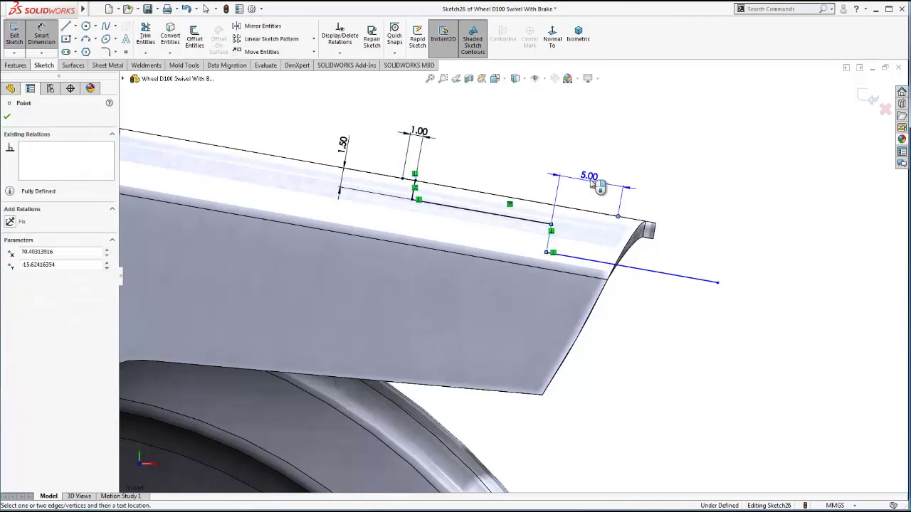
left_click(602, 188)
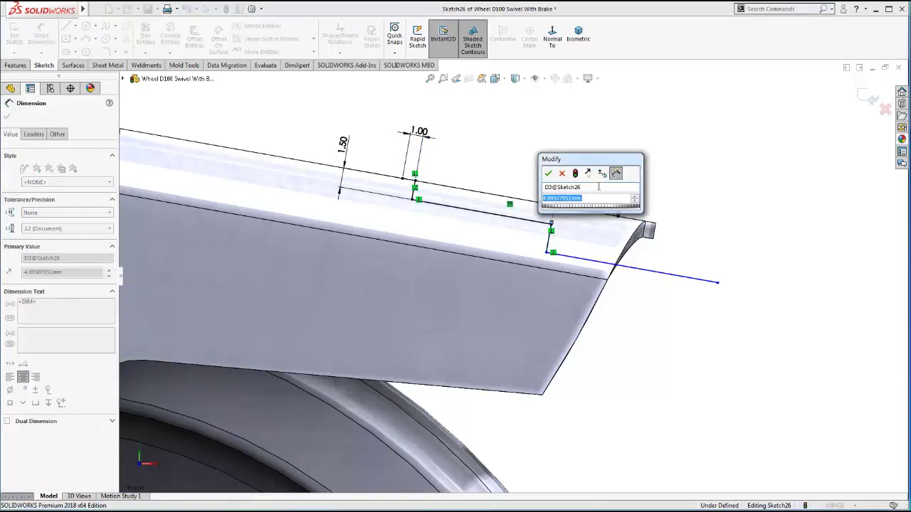
left_click(547, 173)
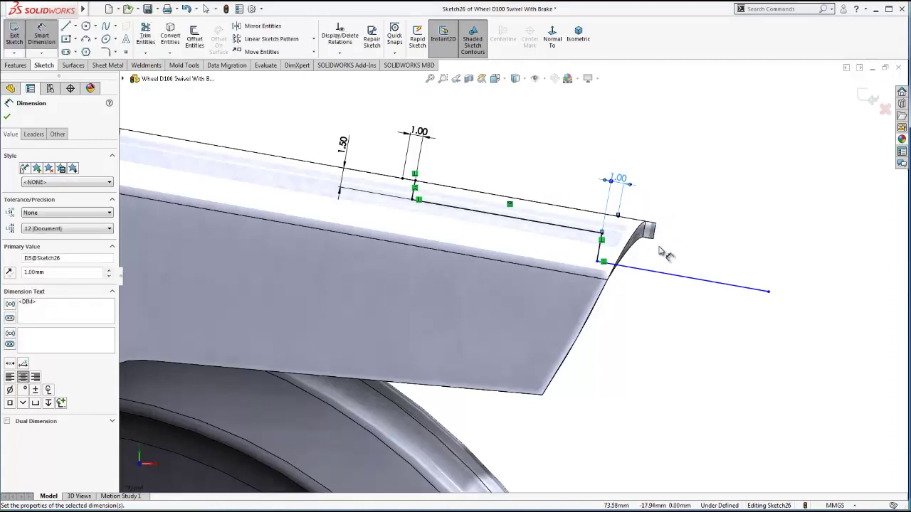
left_click(625, 271)
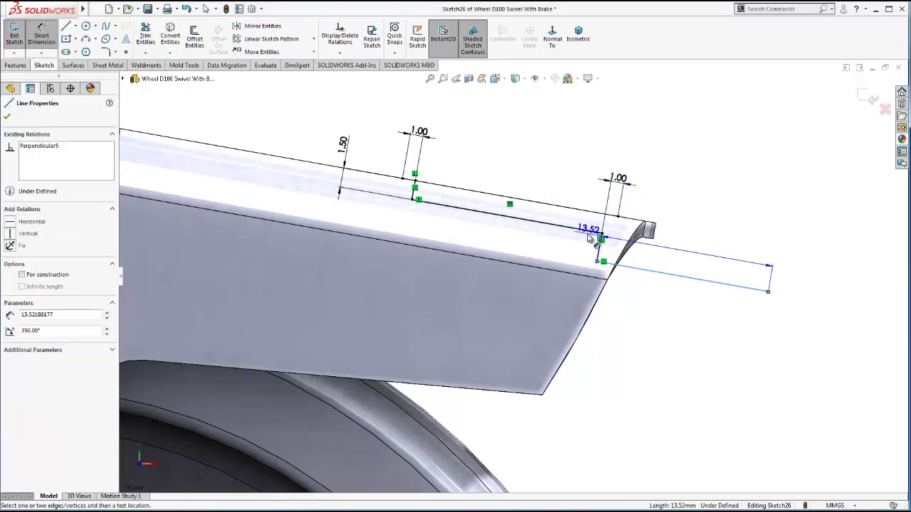
left_click(598, 231)
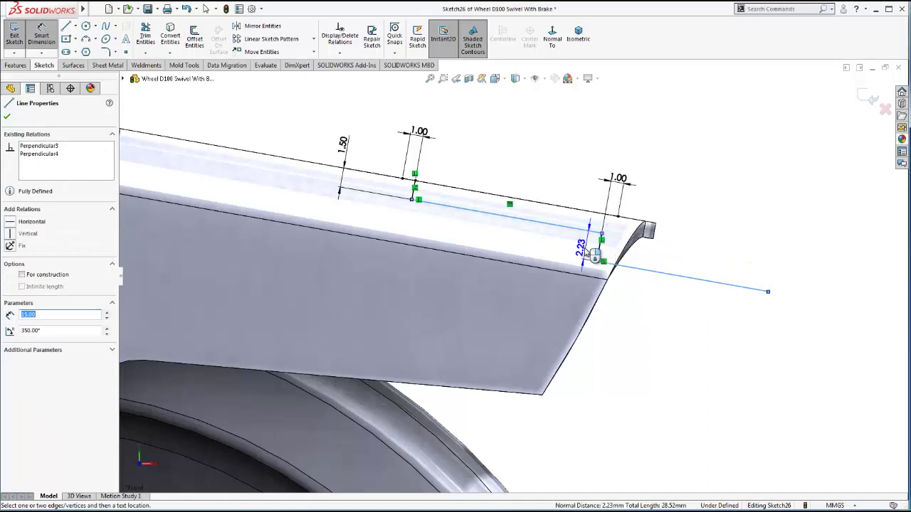
left_click(593, 258)
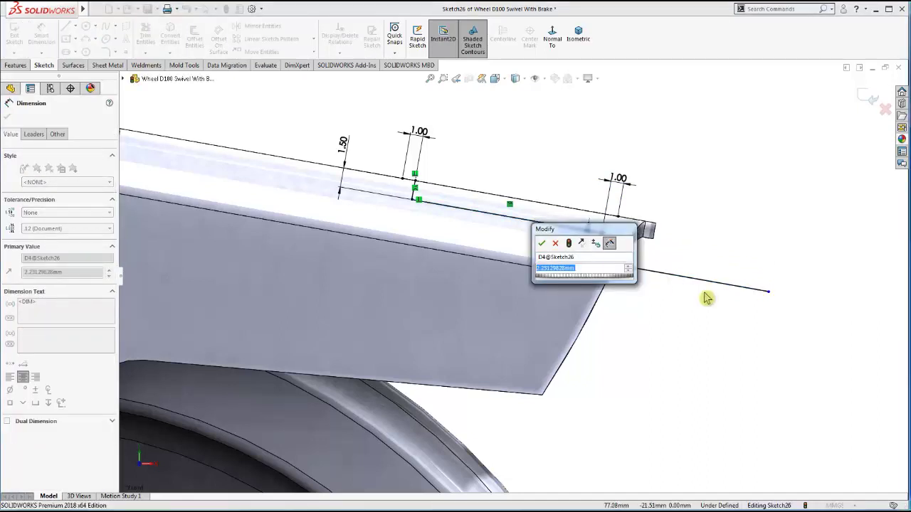
type("1")
left_click(541, 244)
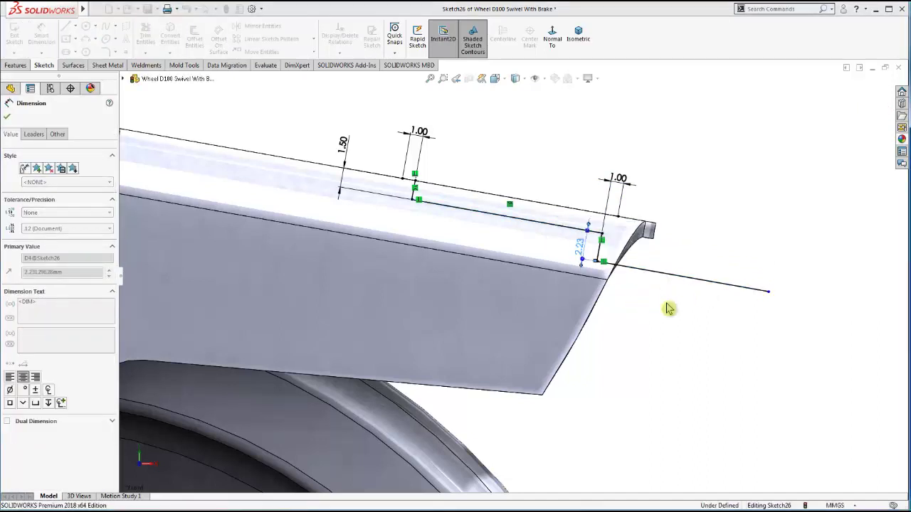
scroll(745, 281, "up", 2)
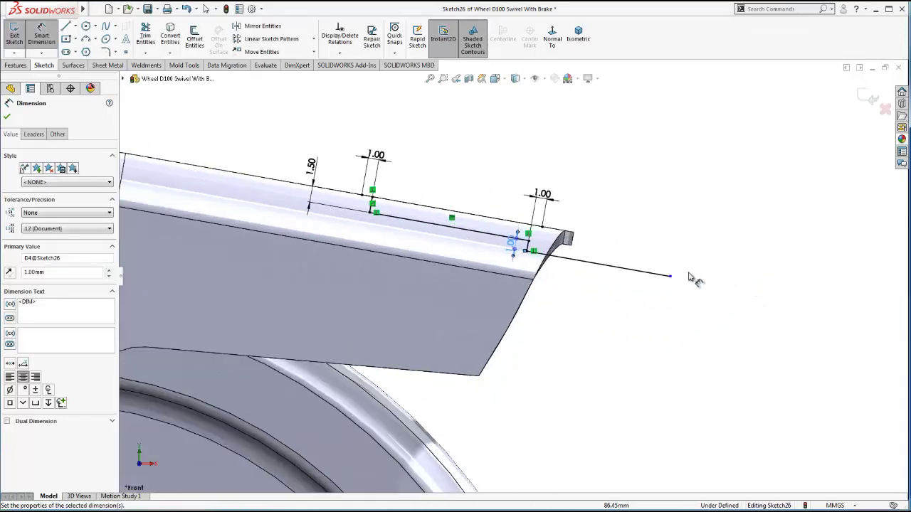
scroll(639, 246, "down", 2)
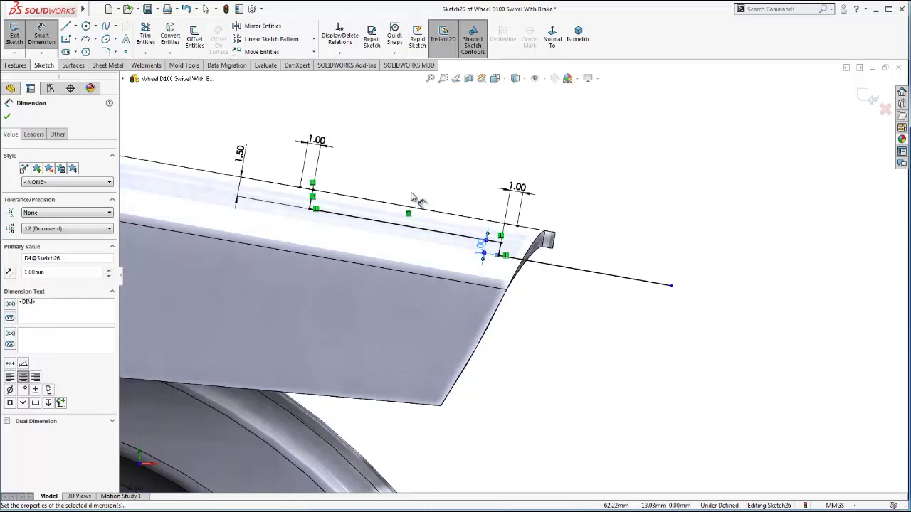
key("Escape")
- Offset the stepped line chain 1.50 mm, undoing a first unwanted copy and reselecting the chain
left_click(205, 47)
type("1.5")
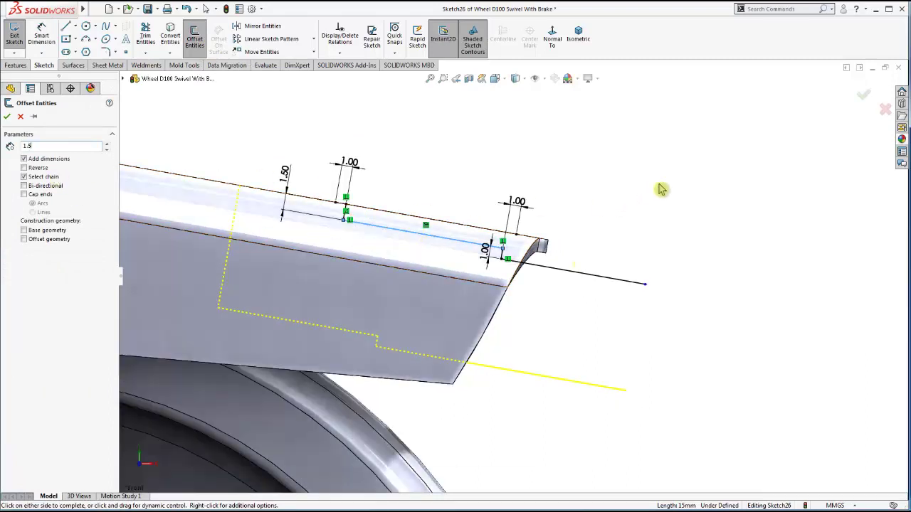
left_click(662, 189)
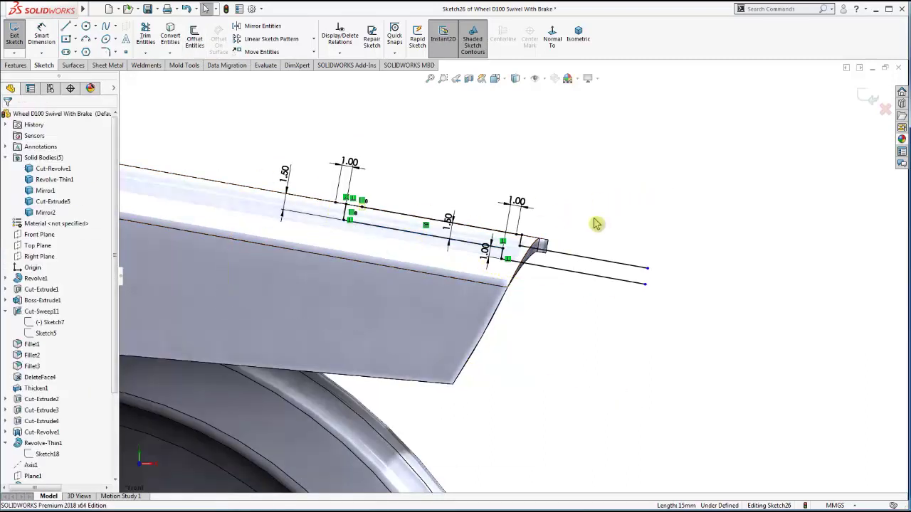
scroll(511, 237, "down", 2)
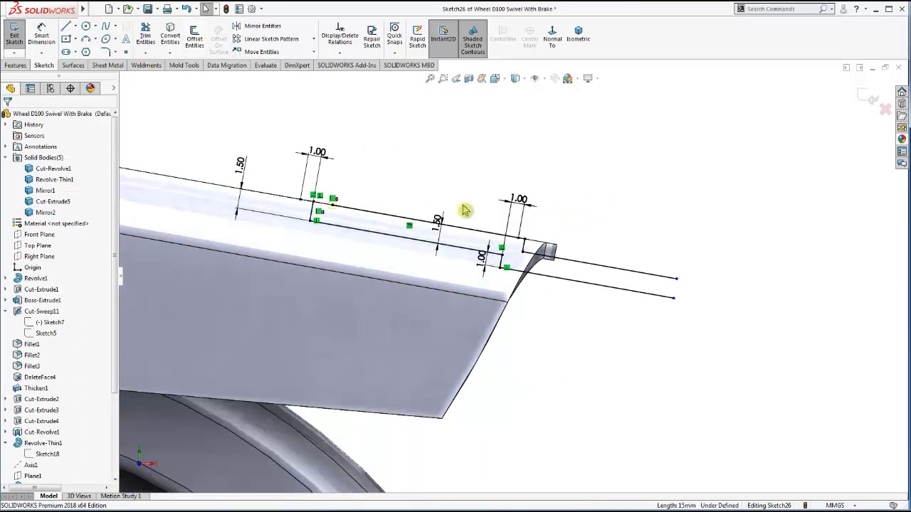
left_click(185, 8)
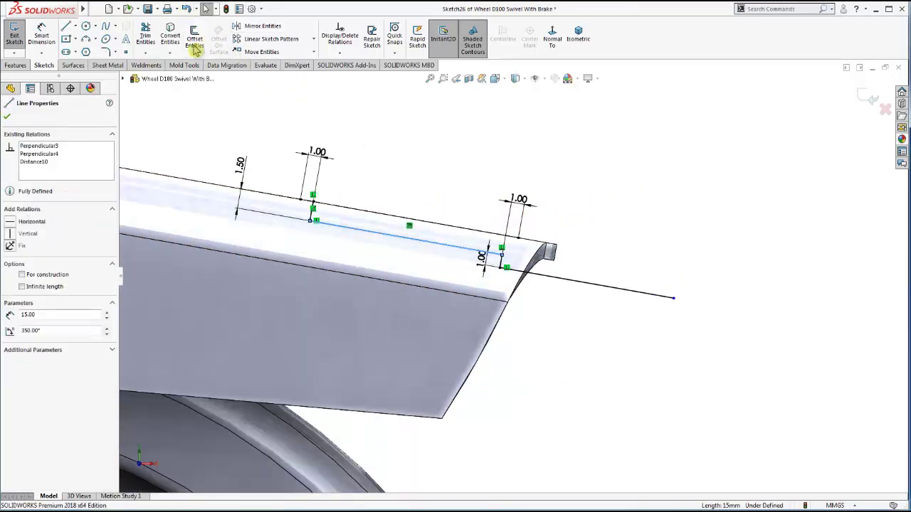
left_click(195, 35)
left_click(377, 230)
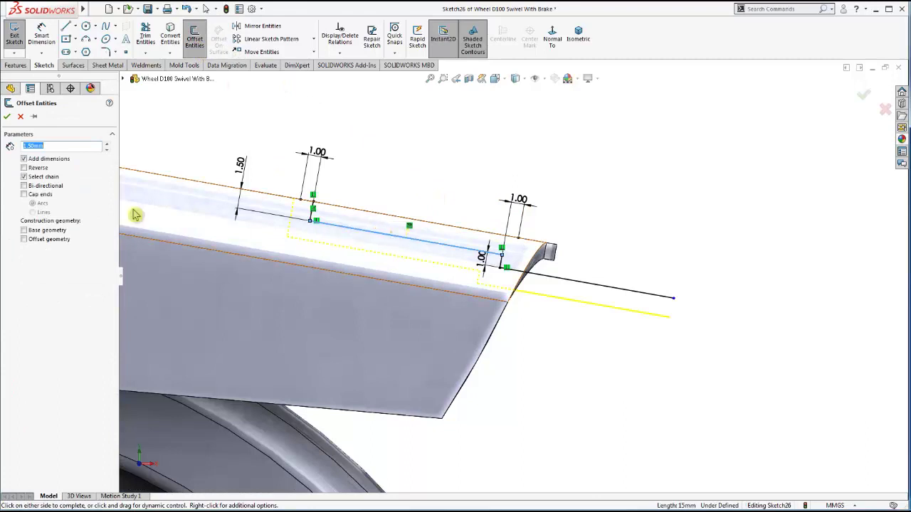
scroll(414, 239, "down", 1)
scroll(510, 249, "down", 1)
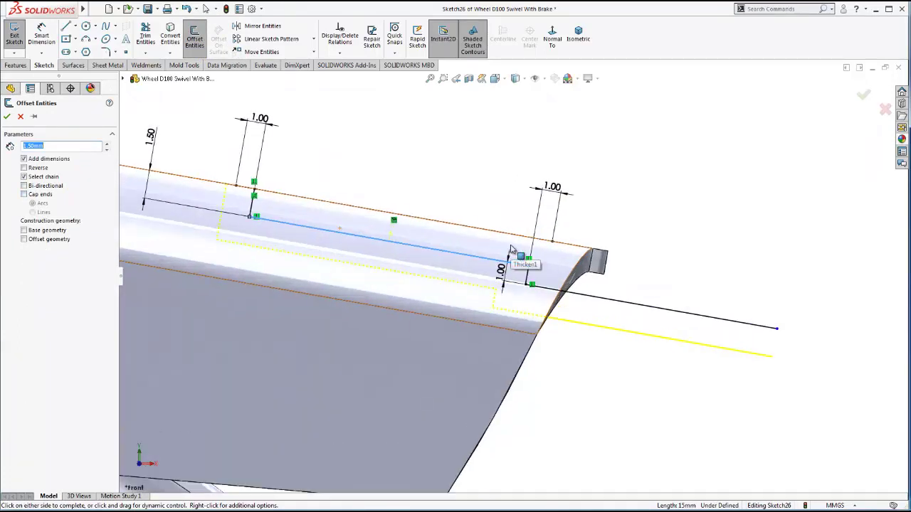
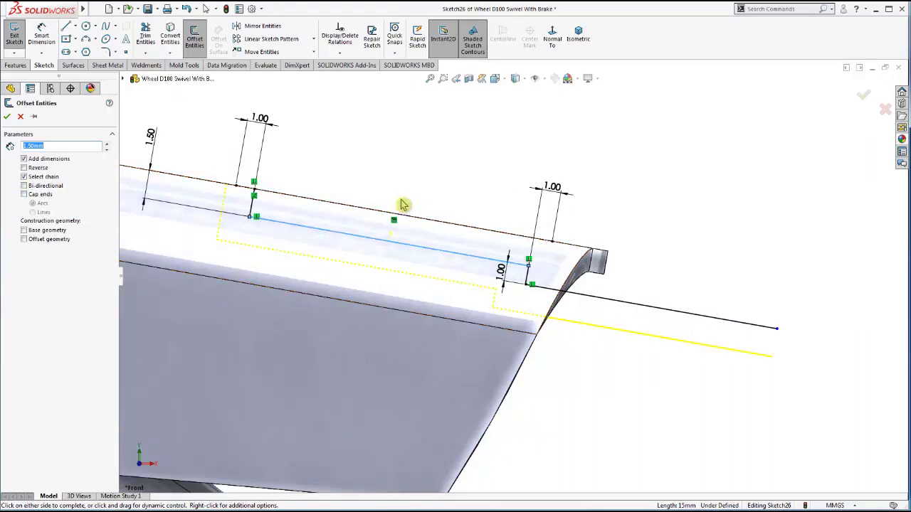
- Finish the offset and change the top 1.00 width dimension to 4.00
left_click(322, 176)
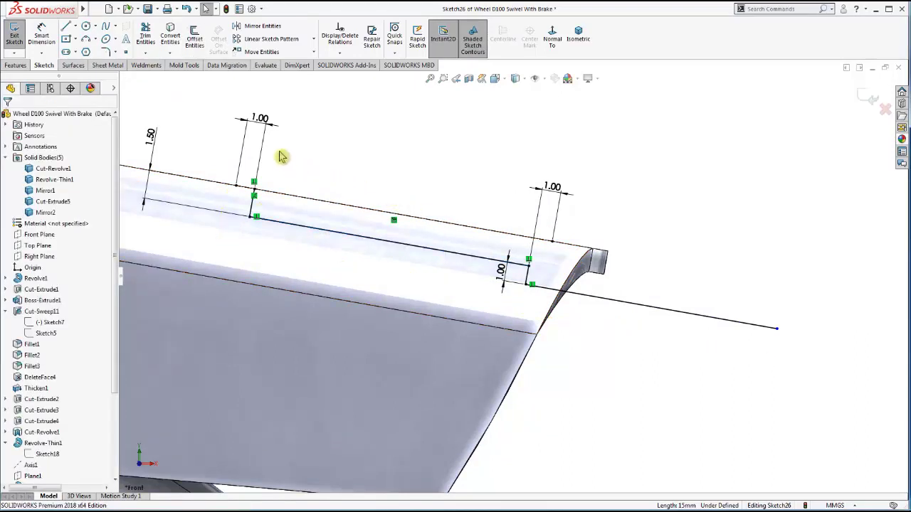
double_click(256, 120)
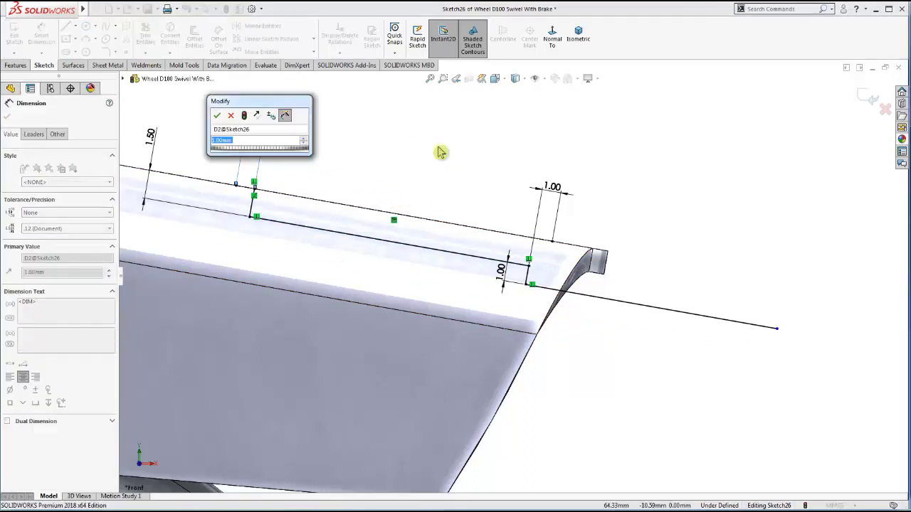
type("4")
key("Return")
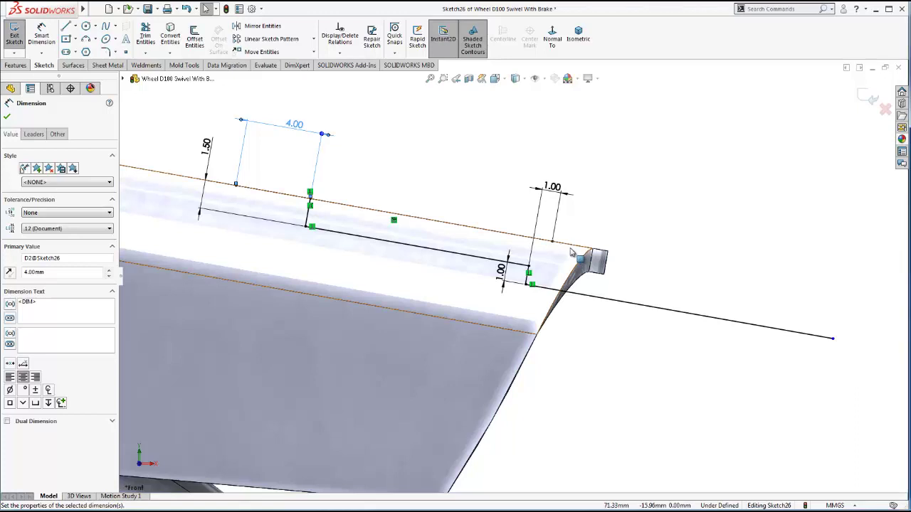
- Offset the long sketch line 1.50 mm, placing the copy below it
left_click(195, 35)
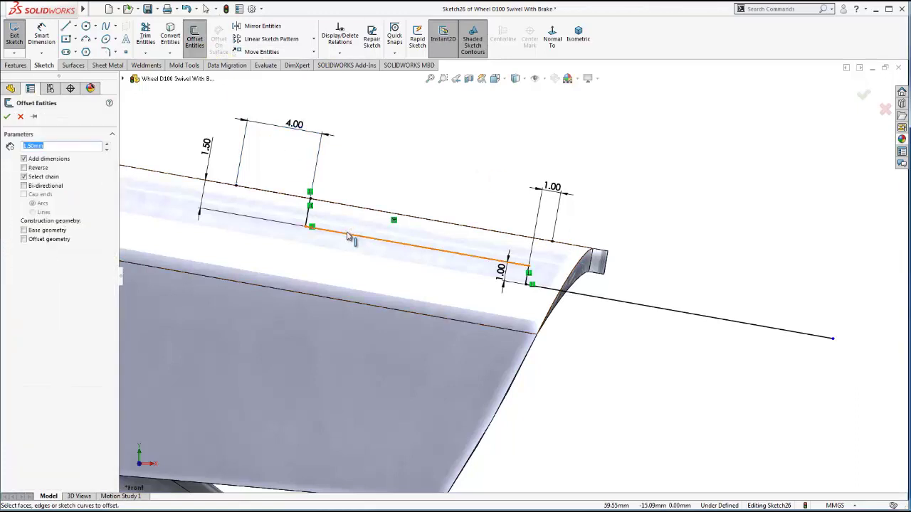
left_click(358, 235)
scroll(721, 305, "up", 1)
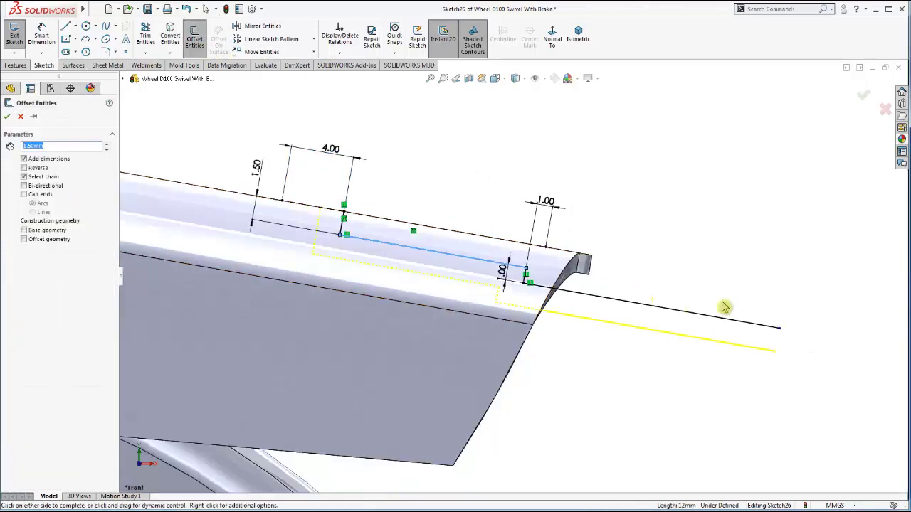
scroll(579, 297, "up", 1)
scroll(556, 294, "up", 1)
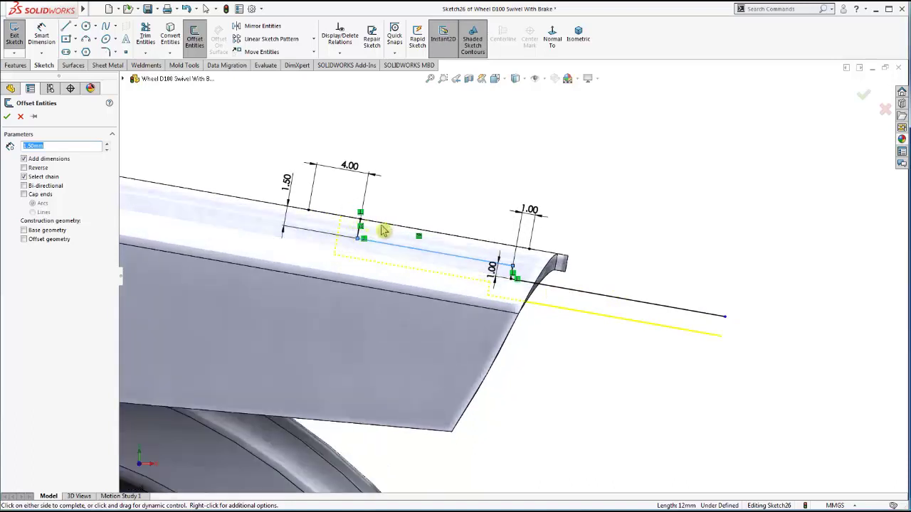
scroll(636, 290, "up", 1)
scroll(695, 306, "up", 2)
scroll(696, 306, "up", 1)
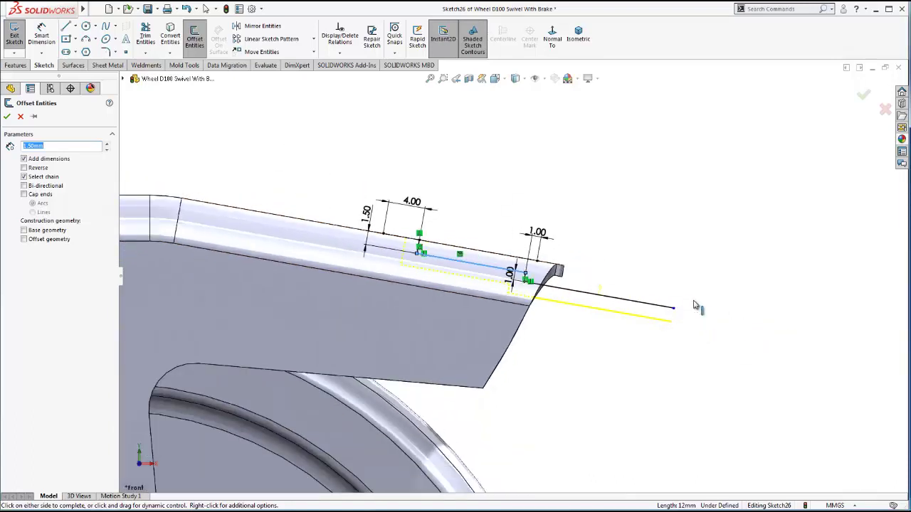
scroll(696, 306, "up", 1)
left_click(244, 134)
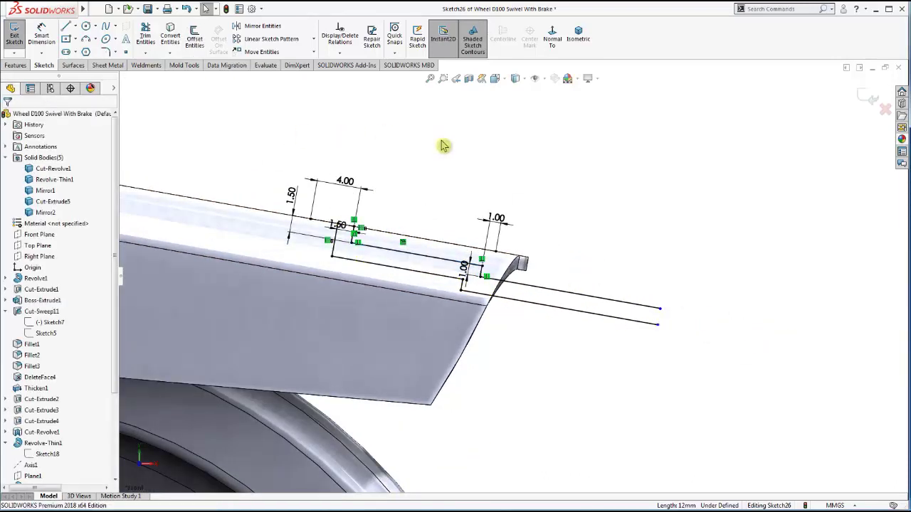
scroll(427, 214, "down", 1)
scroll(386, 209, "down", 1)
- Change the 4.00 width dimension to 3.00
double_click(330, 190)
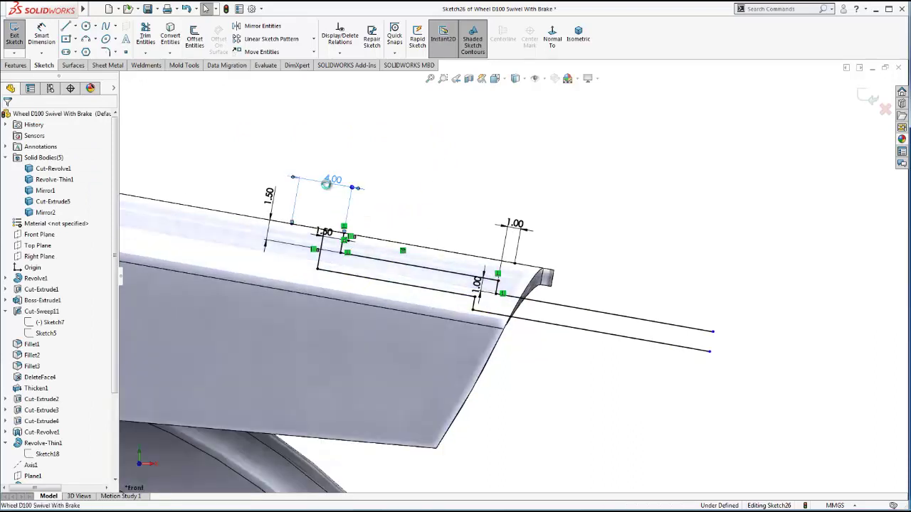
type("3")
key("Return")
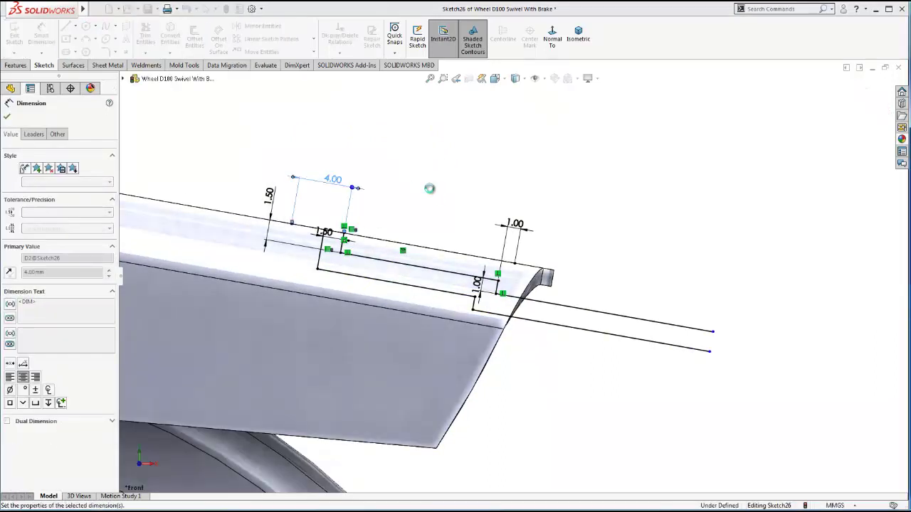
key("Escape")
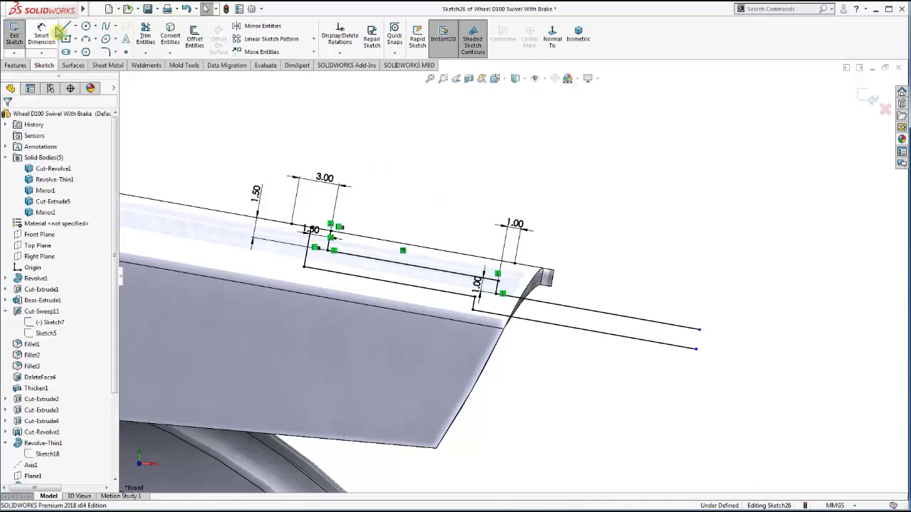
- Draw short connecting lines closing the left and right ends of the offset lines
scroll(324, 210, "down", 2)
scroll(328, 213, "down", 2)
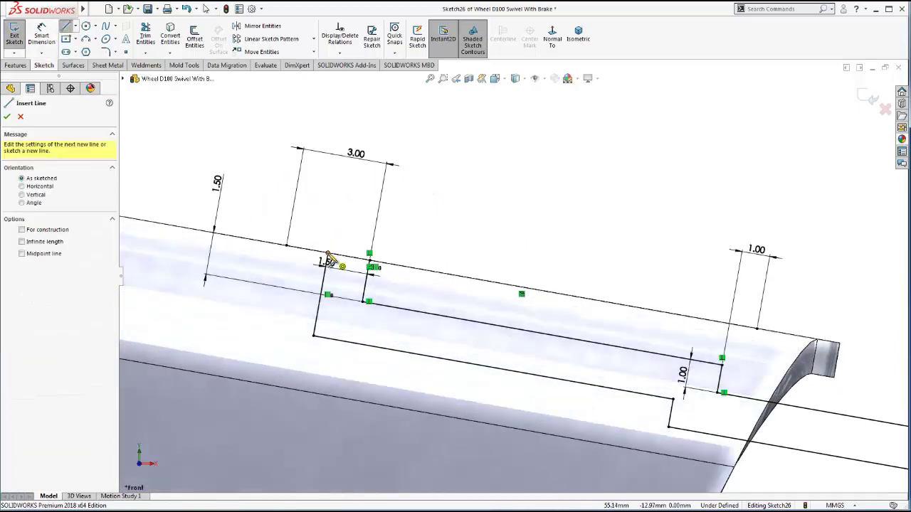
left_click(368, 265)
left_click(375, 259)
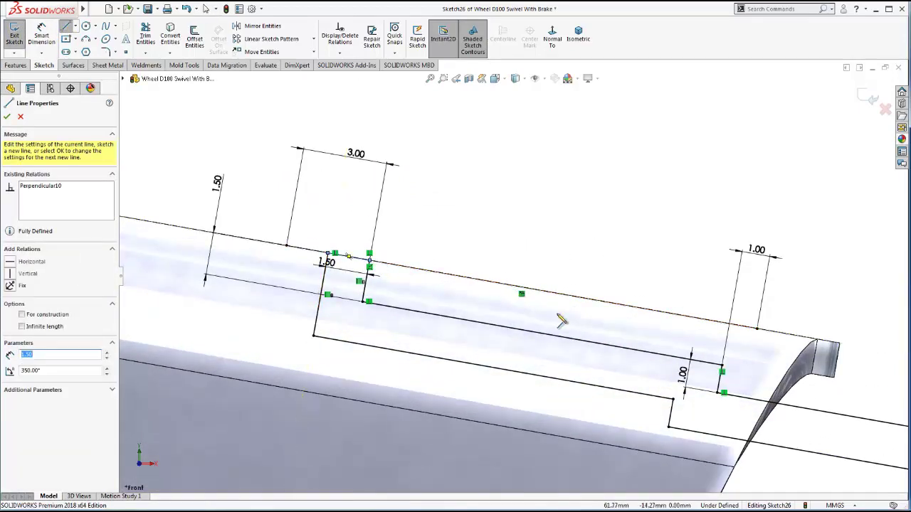
scroll(605, 335, "up", 2)
scroll(628, 340, "up", 3)
scroll(616, 326, "down", 2)
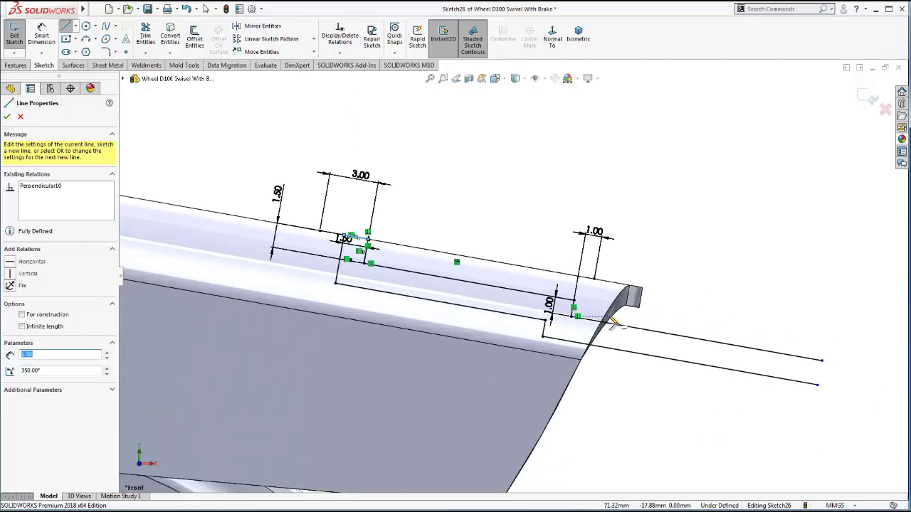
scroll(613, 321, "up", 2)
scroll(625, 327, "down", 2)
key("Escape")
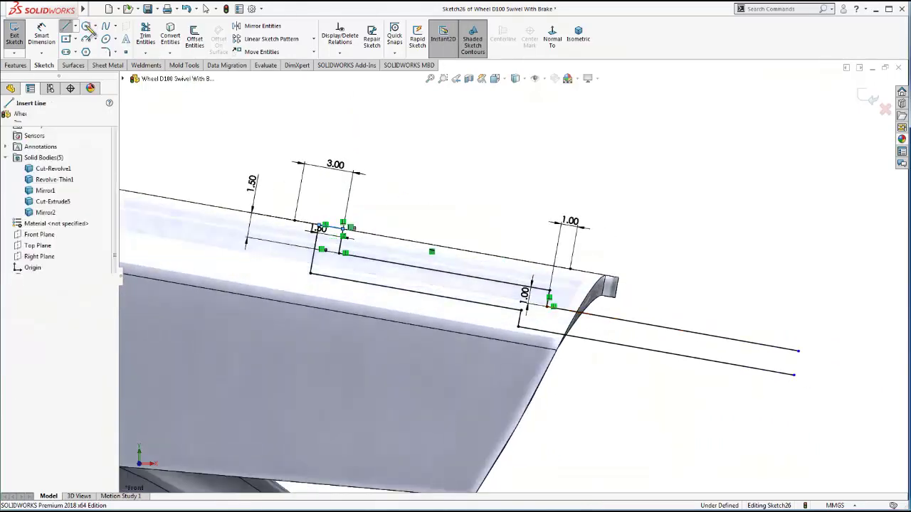
left_click(66, 30)
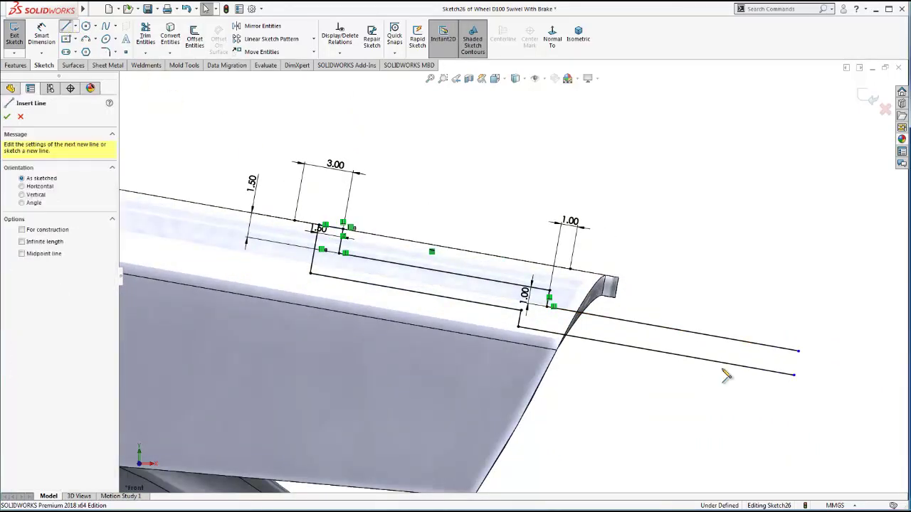
left_click(794, 375)
left_click(798, 351)
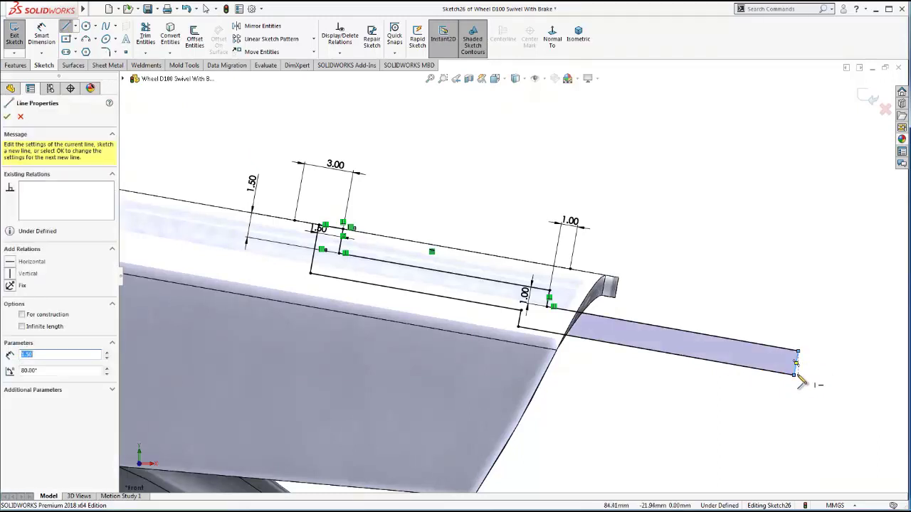
key("Escape")
- Replace the lower offset line with a new bottom line ending in a slanted join
scroll(809, 372, "down", 1)
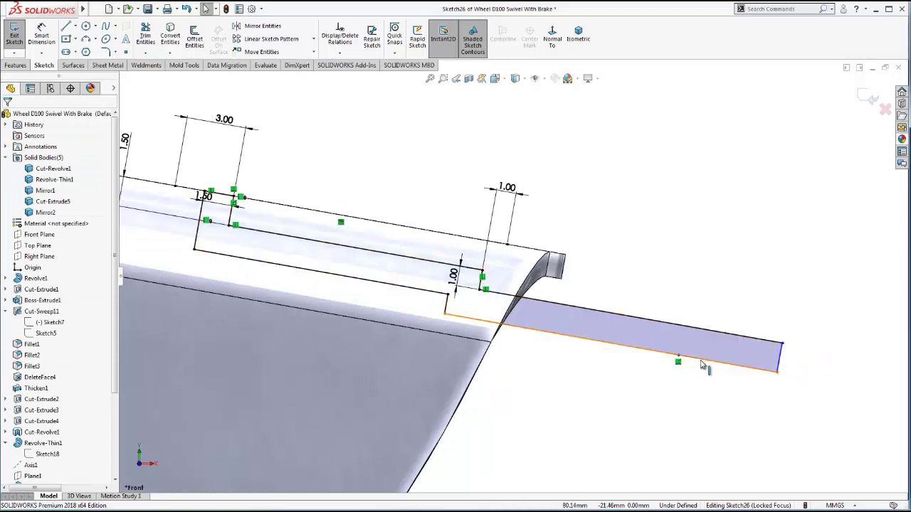
left_click(701, 359)
key("Delete")
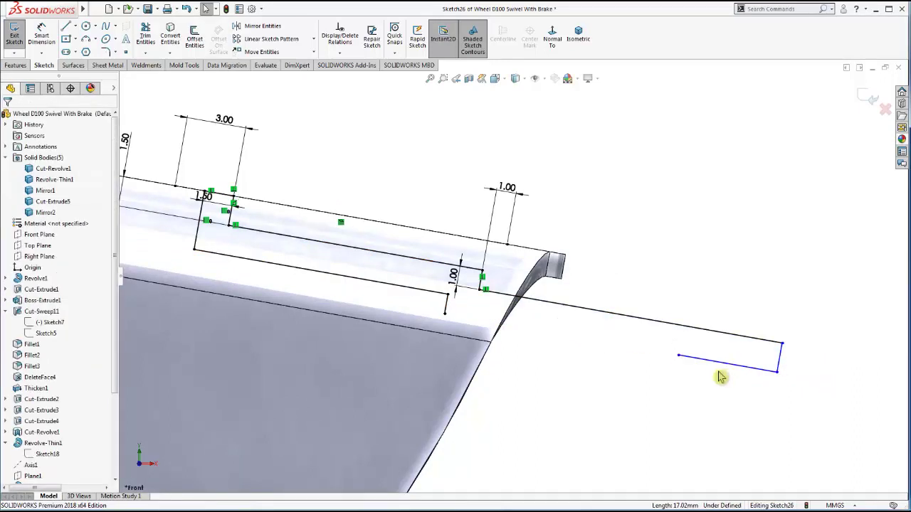
left_click(724, 364)
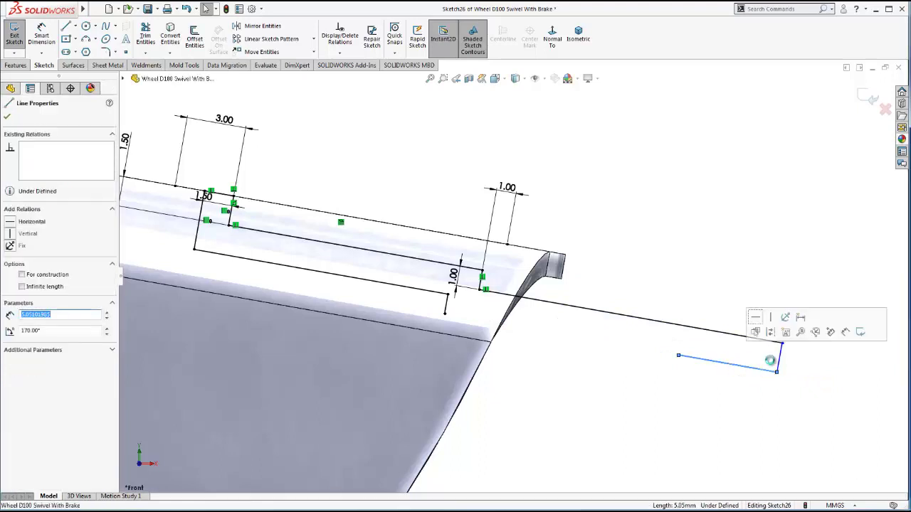
key("Delete")
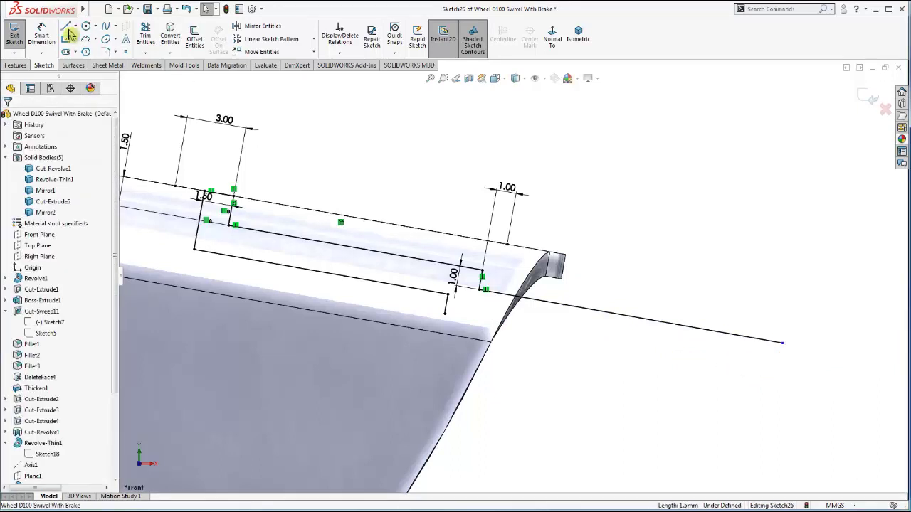
key("l")
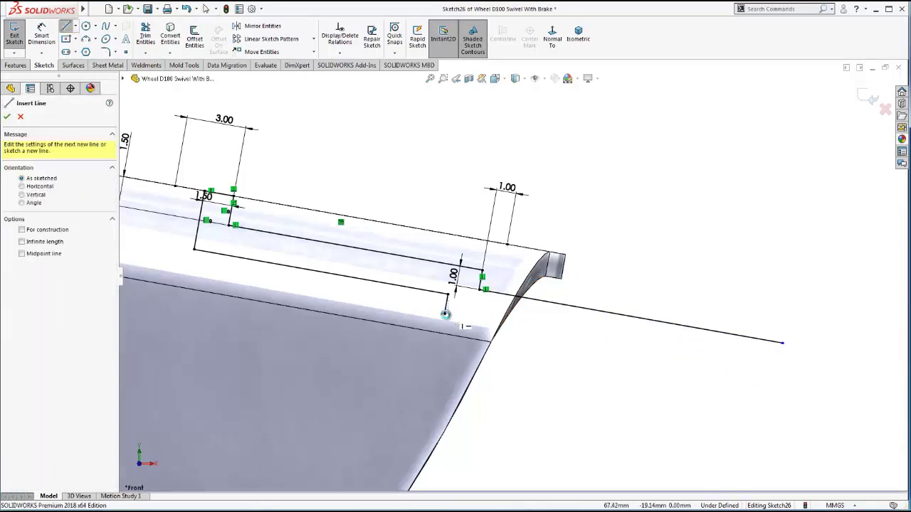
left_click(445, 314)
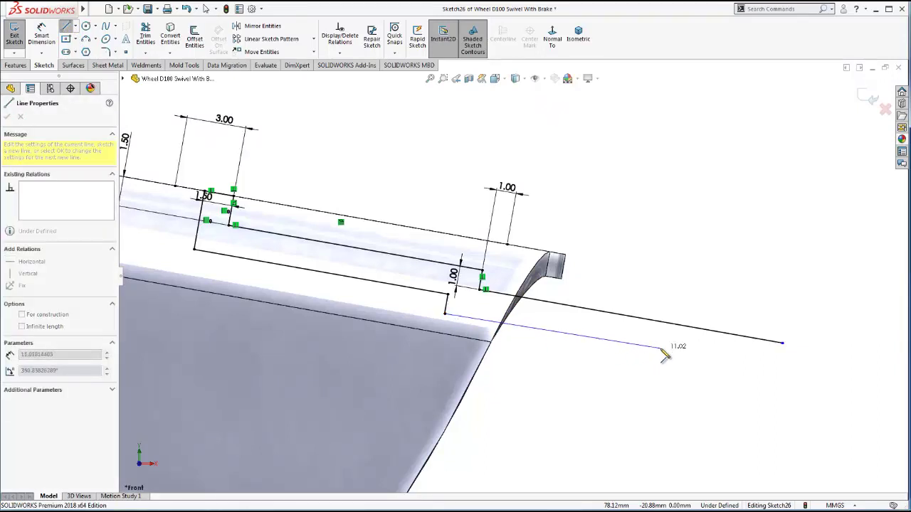
left_click(661, 348)
left_click(679, 329)
key("Escape")
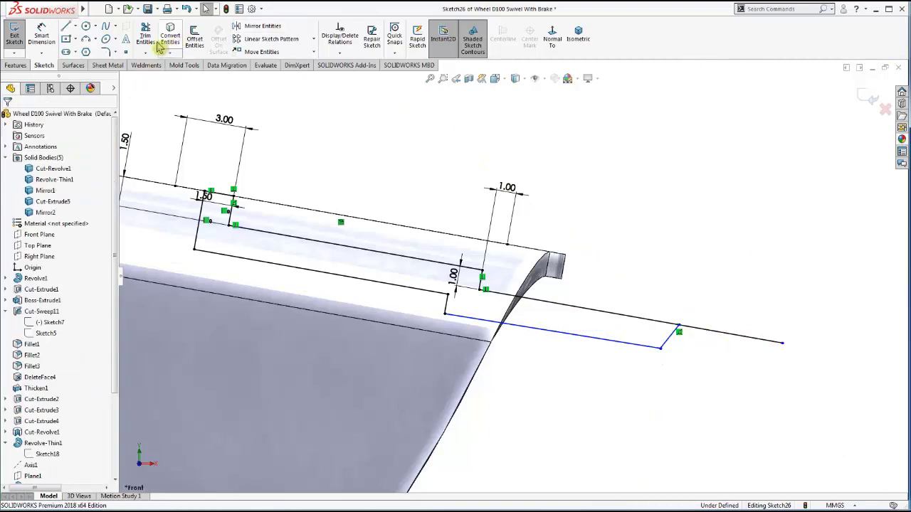
- Trim the upper line's excess and make the bottom line parallel to the long line
left_click(159, 47)
left_click_drag(687, 297, 699, 365)
key("Escape")
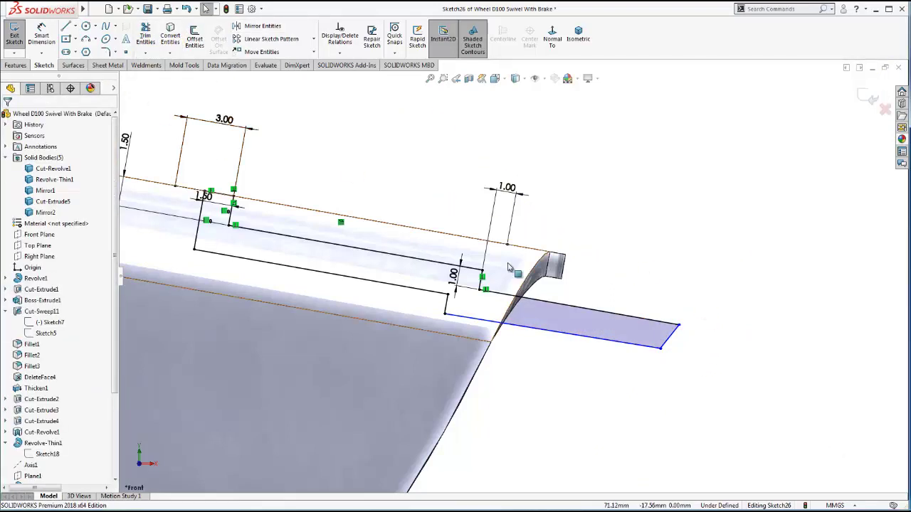
left_click(569, 333)
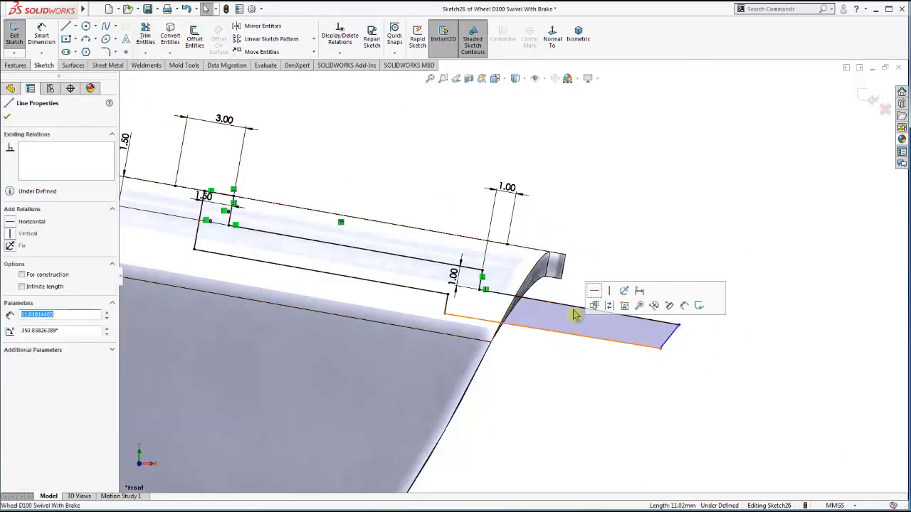
left_click(320, 311, "ctrl")
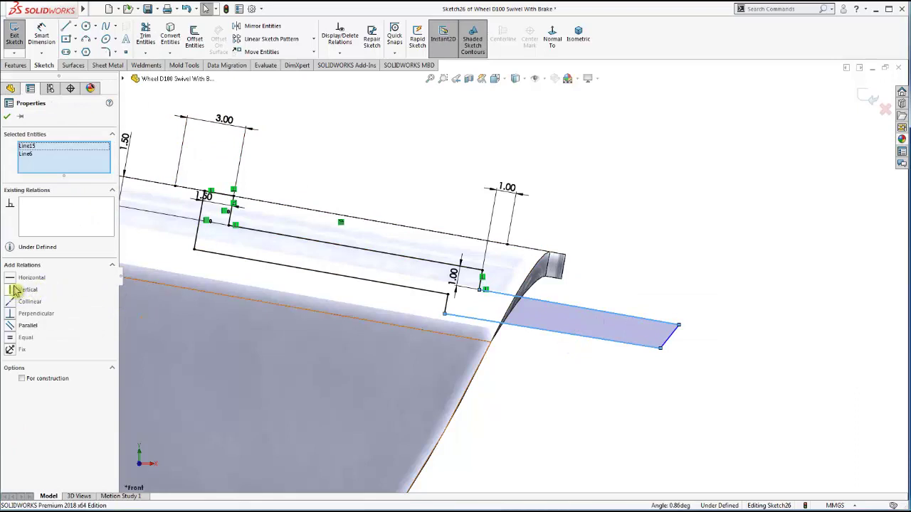
key("Escape")
- Add a 60° angle dimension at the profile's slanted end
left_click(41, 39)
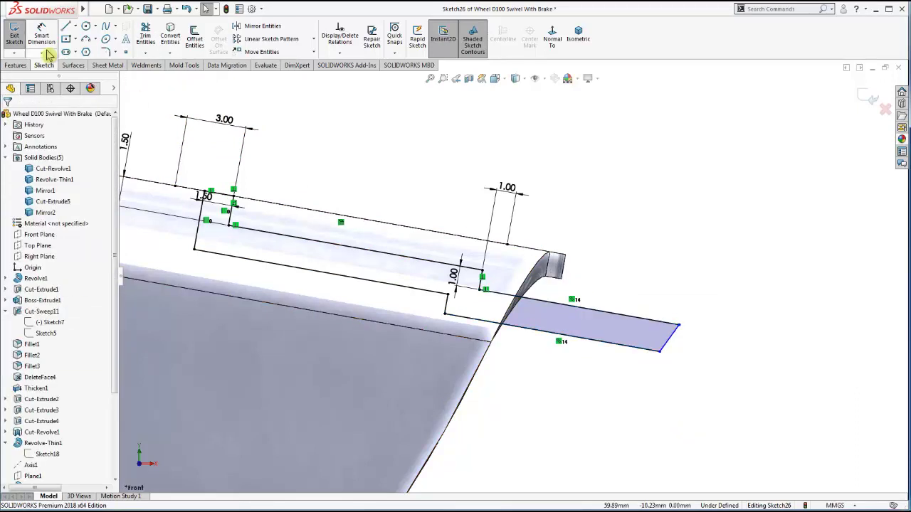
left_click(662, 349)
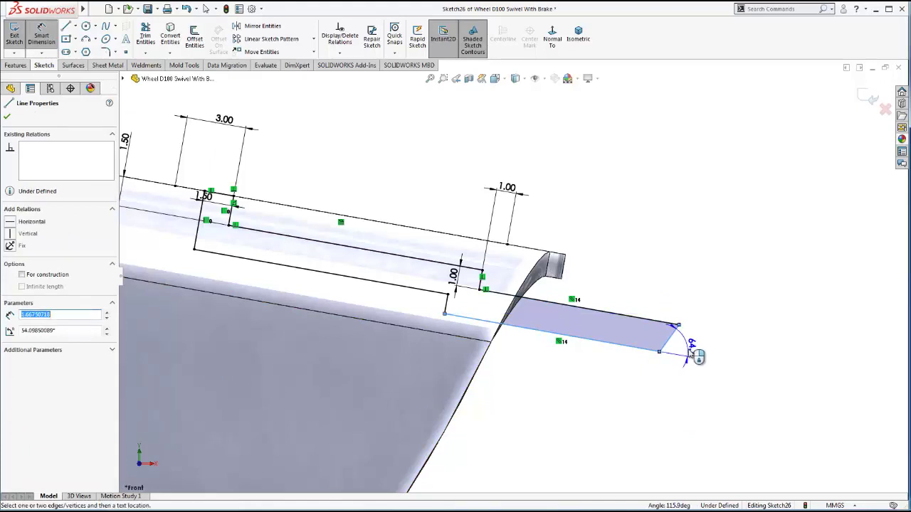
left_click(697, 356)
type("6")
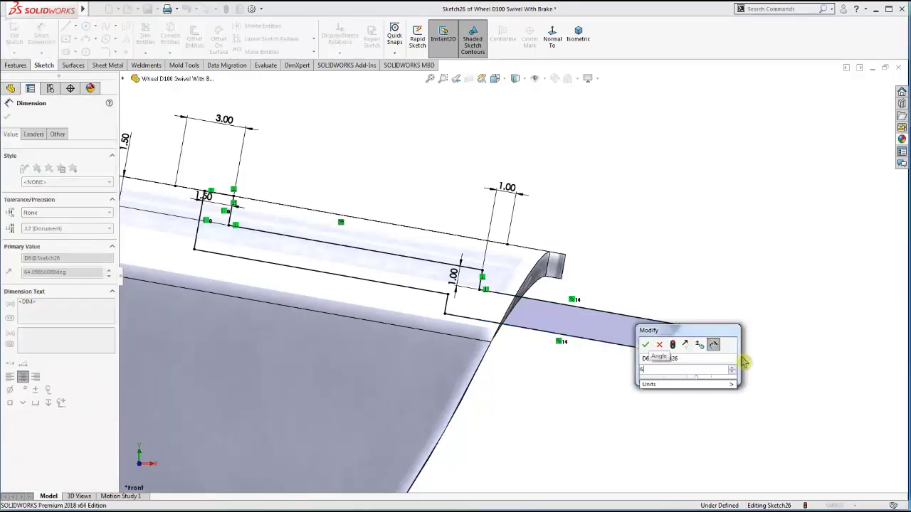
key("Return")
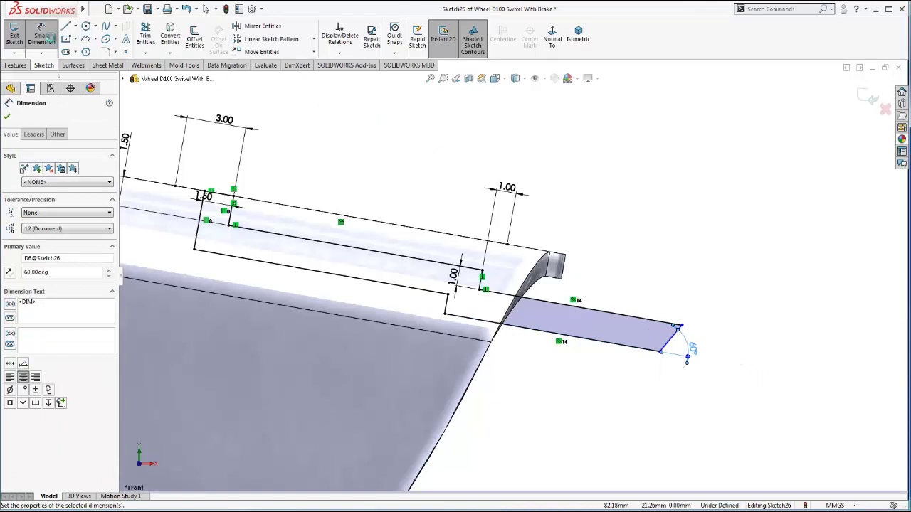
left_click(48, 37)
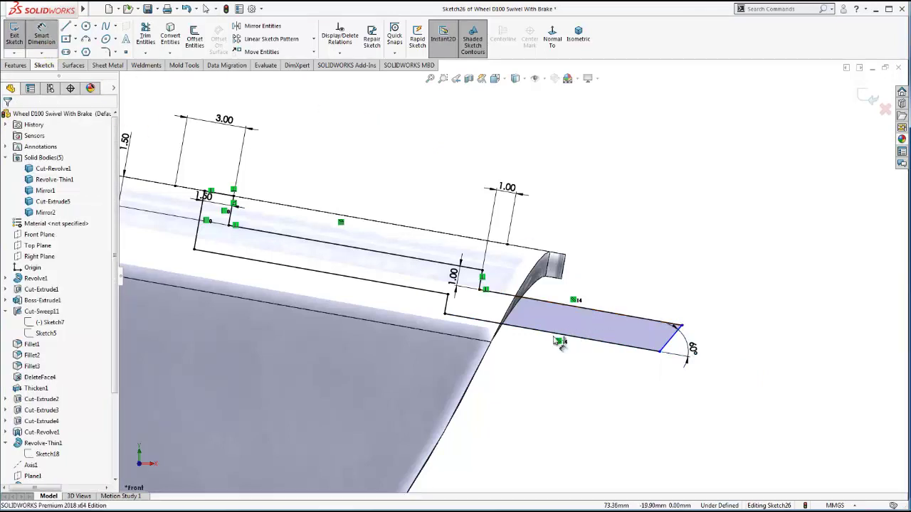
- Dimension the tab's top edge to 8 mm and orbit to view the caster
left_click(557, 304)
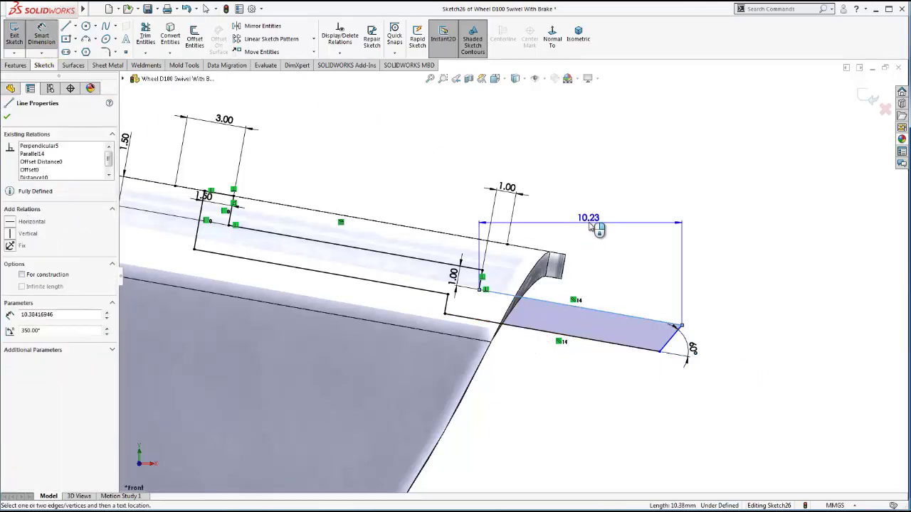
left_click(604, 232)
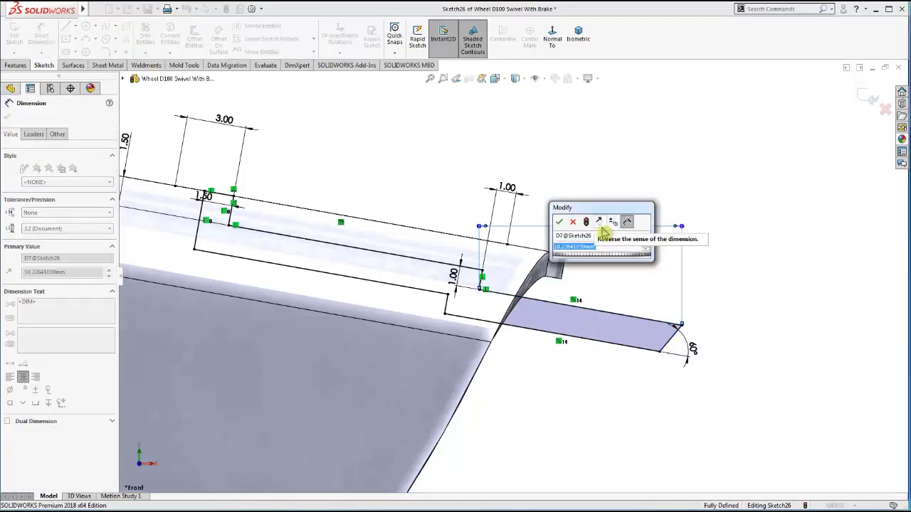
type("8")
key("Return")
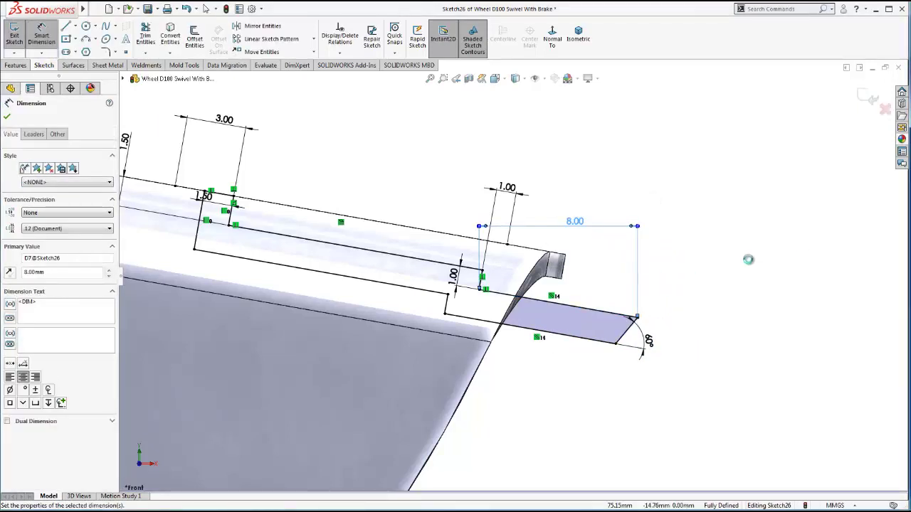
scroll(672, 277, "up", 3)
scroll(667, 279, "up", 2)
middle_click_drag(538, 324, 554, 322)
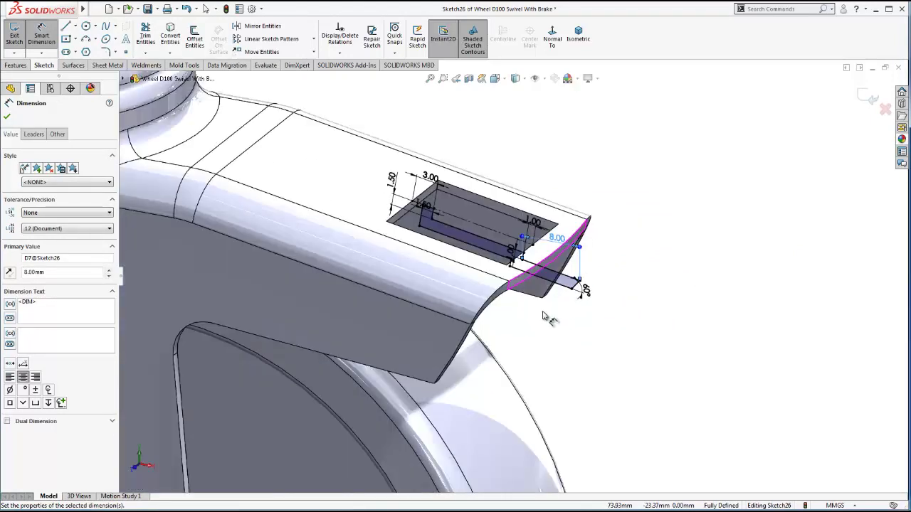
scroll(525, 283, "down", 1)
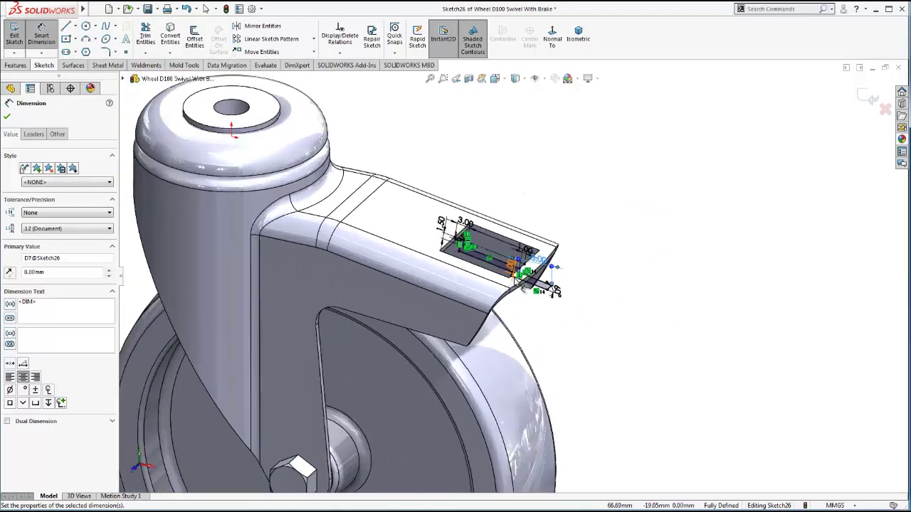
left_click(17, 64)
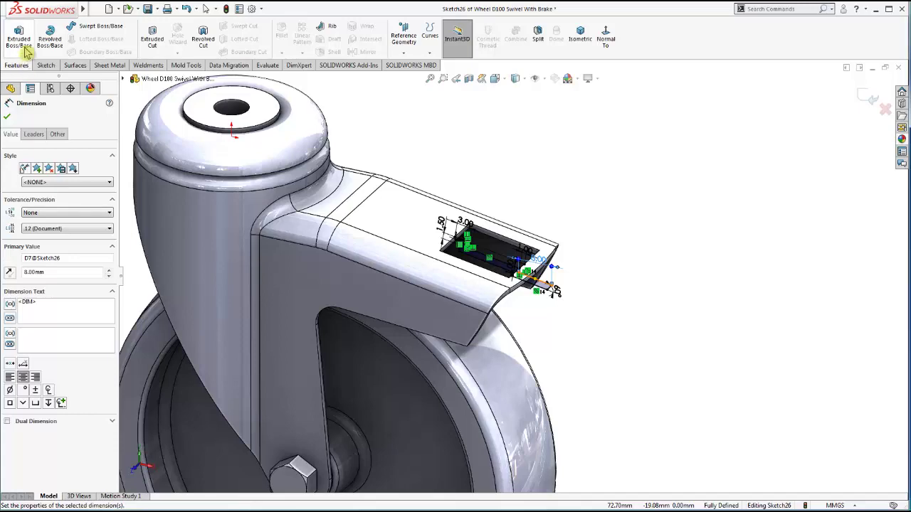
- Start a Mid Plane extrusion of the tab sketch, trying 8 mm then 16 mm depths
left_click(21, 42)
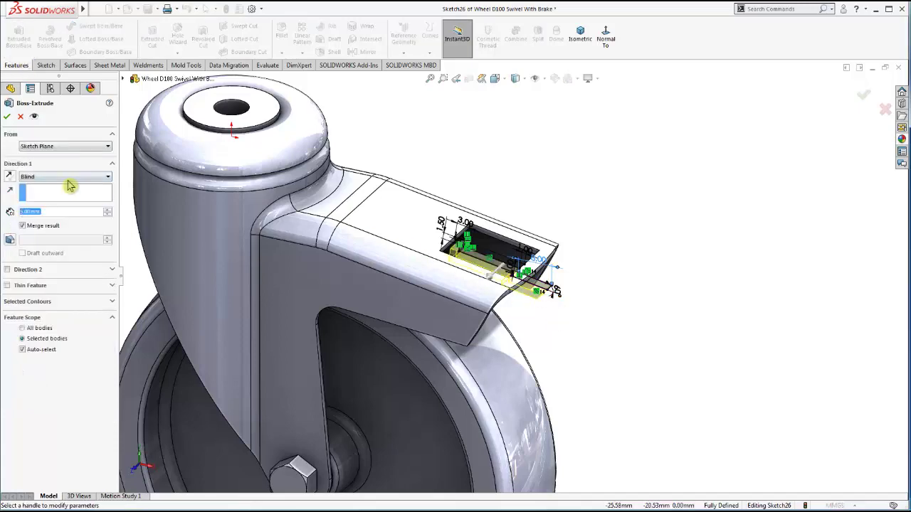
left_click(67, 179)
left_click(43, 239)
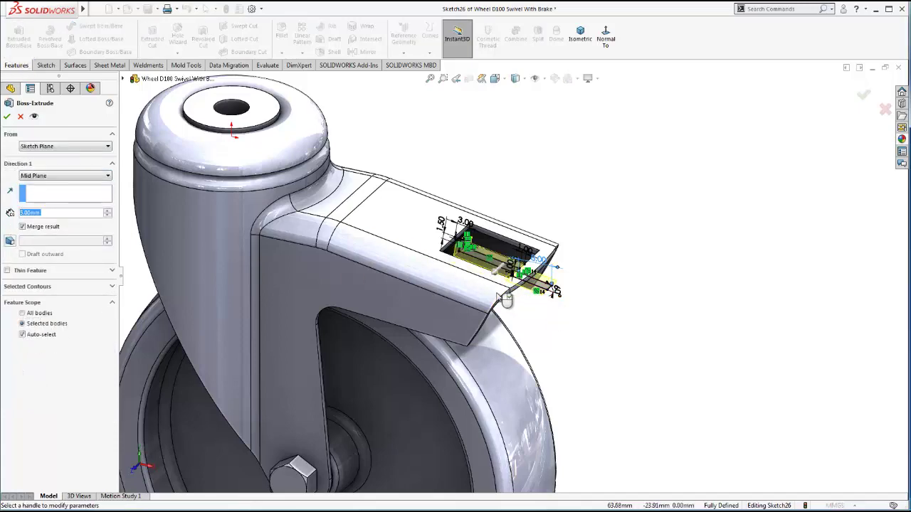
middle_click_drag(503, 300, 486, 316)
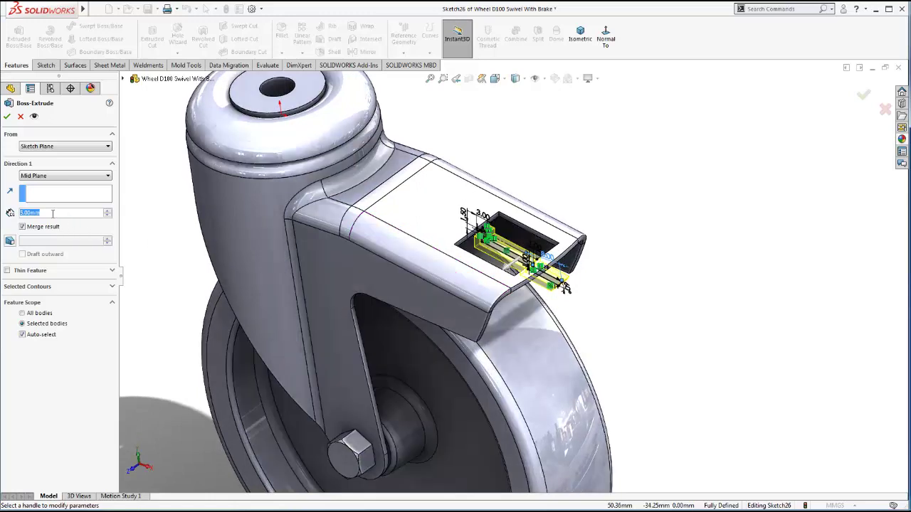
type("8")
key("Return")
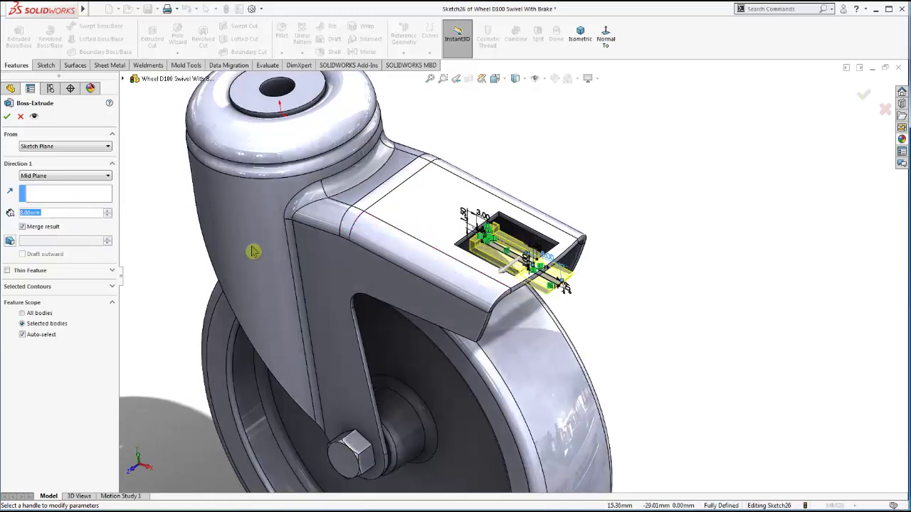
type("1")
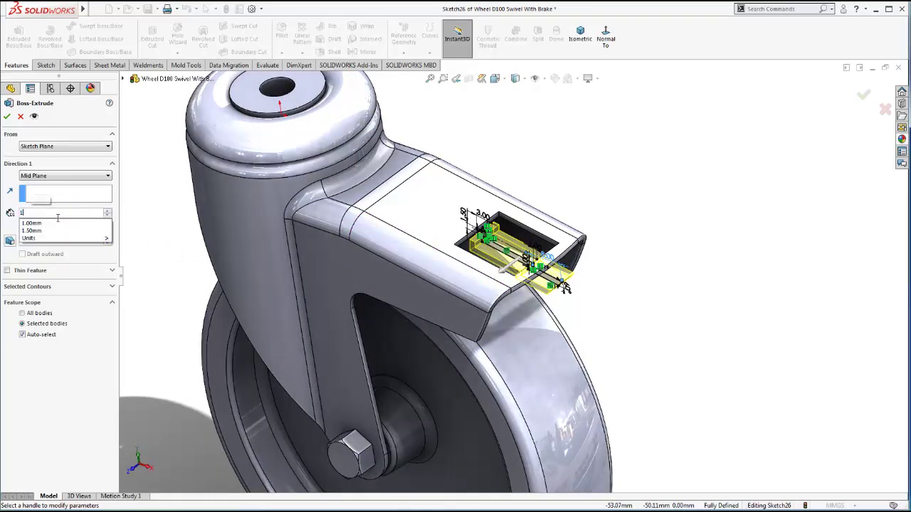
type("6")
key("Return")
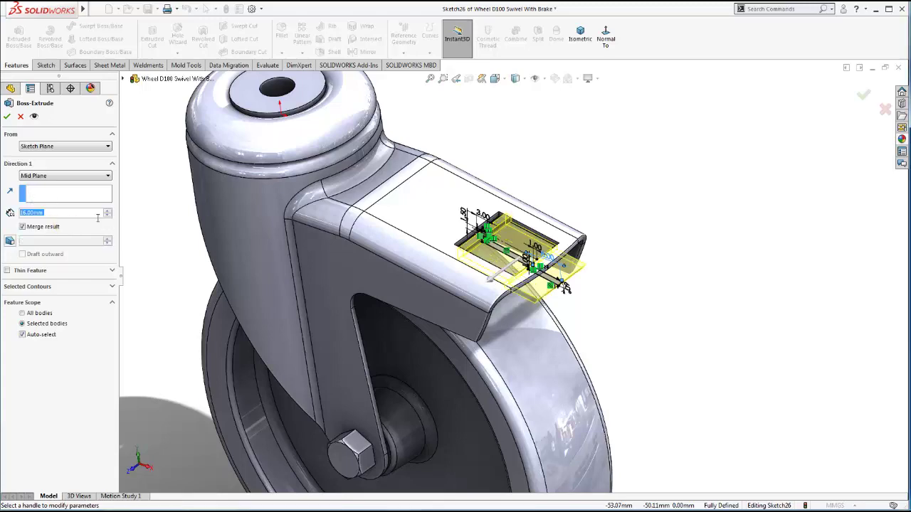
- Set the extrusion depth to 14 mm, uncheck Merge result, and accept
scroll(522, 272, "down", 3)
scroll(496, 270, "down", 2)
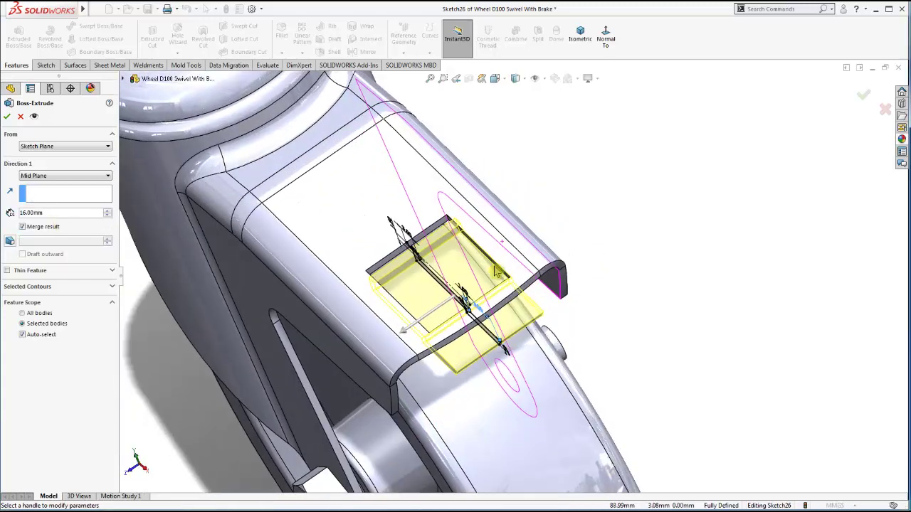
scroll(432, 276, "down", 2)
left_click(49, 212)
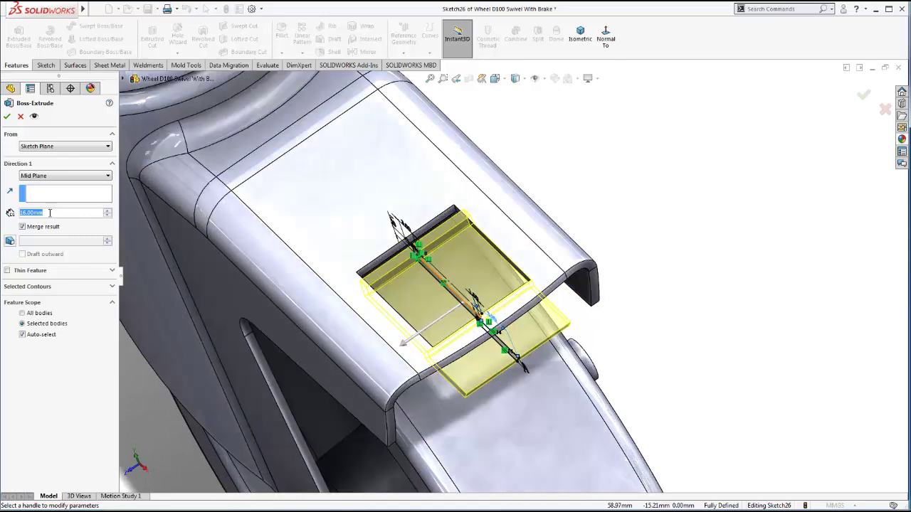
type("14")
key("Return")
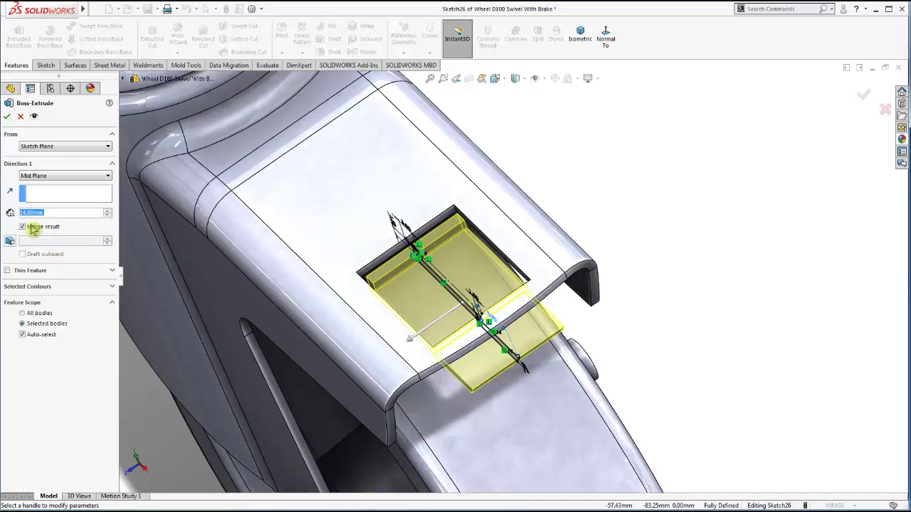
left_click(31, 227)
left_click(6, 117)
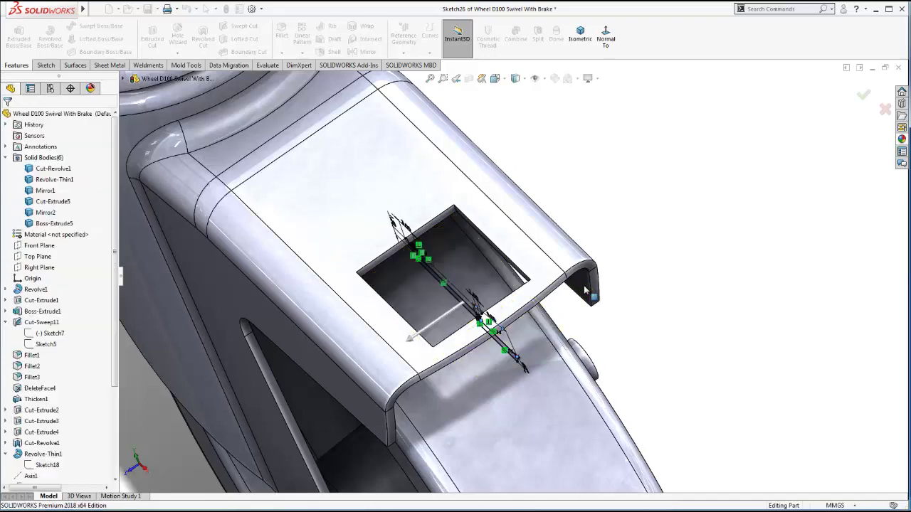
- Inspect the new brake tab, then view the model normal to the Front Plane
mouse_move(559, 335)
middle_mouse_down()
mouse_move(593, 292)
mouse_move(567, 260)
mouse_move(548, 315)
mouse_move(464, 304)
middle_mouse_up()
scroll(464, 304, "up", 2)
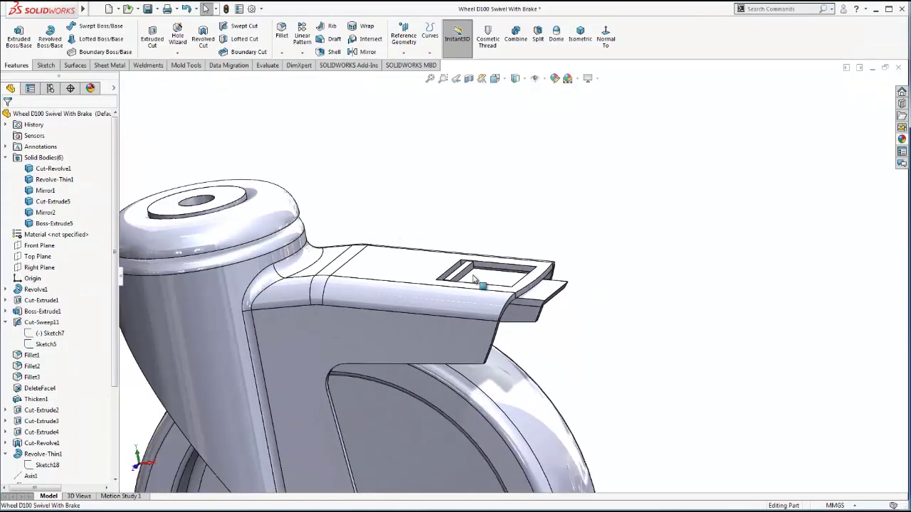
mouse_move(498, 256)
middle_mouse_down()
mouse_move(512, 270)
mouse_move(500, 240)
mouse_move(636, 291)
middle_mouse_up()
scroll(515, 269, "down", 3)
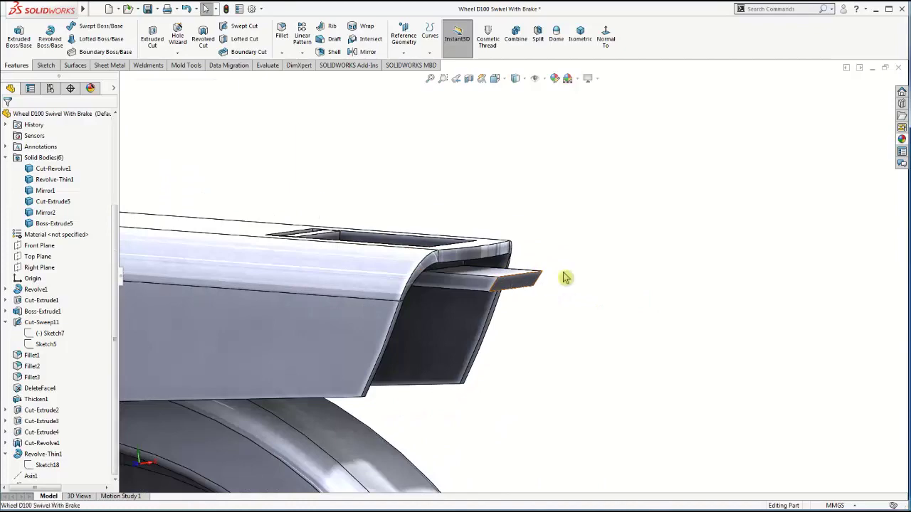
left_click(515, 284)
left_click(585, 318)
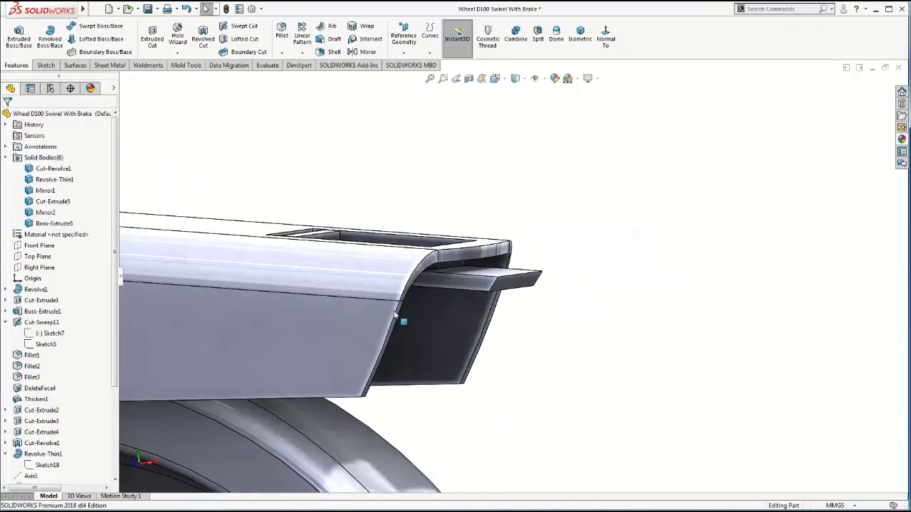
left_click(39, 246)
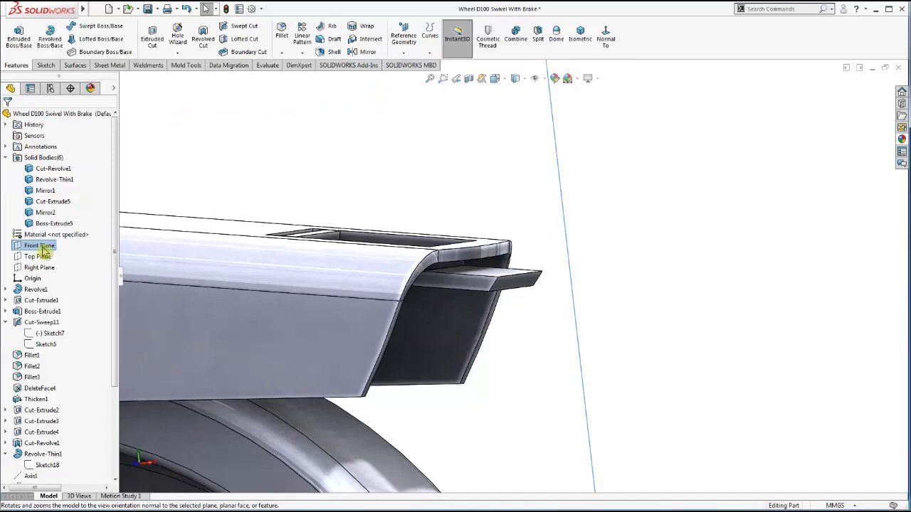
left_click(43, 250)
- Sketch a closed, tilted four-sided outline on the Front Plane at the brake tab's tip
right_click(43, 251)
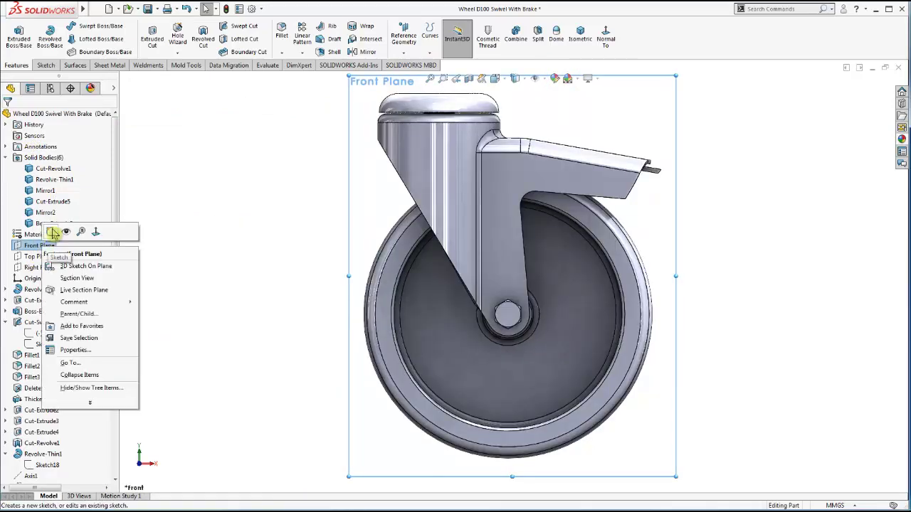
left_click(63, 231)
scroll(674, 175, "down", 3)
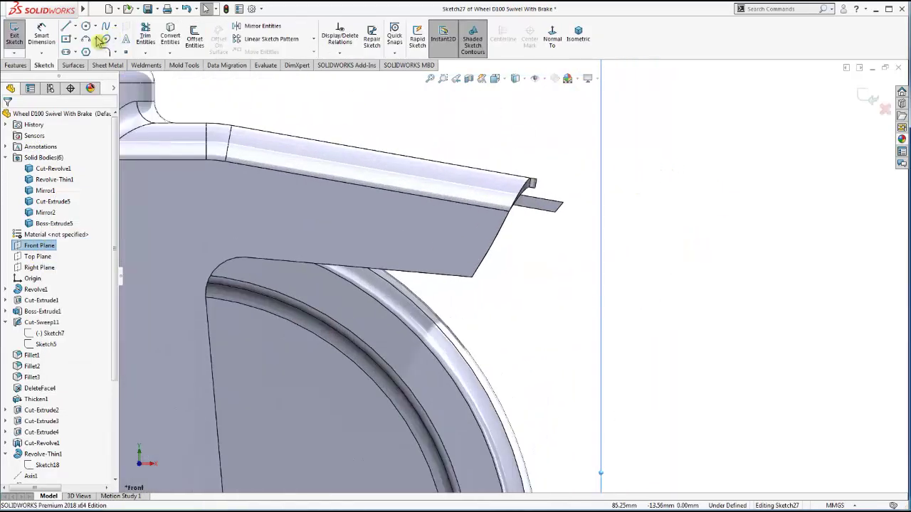
left_click(66, 26)
left_click(555, 211)
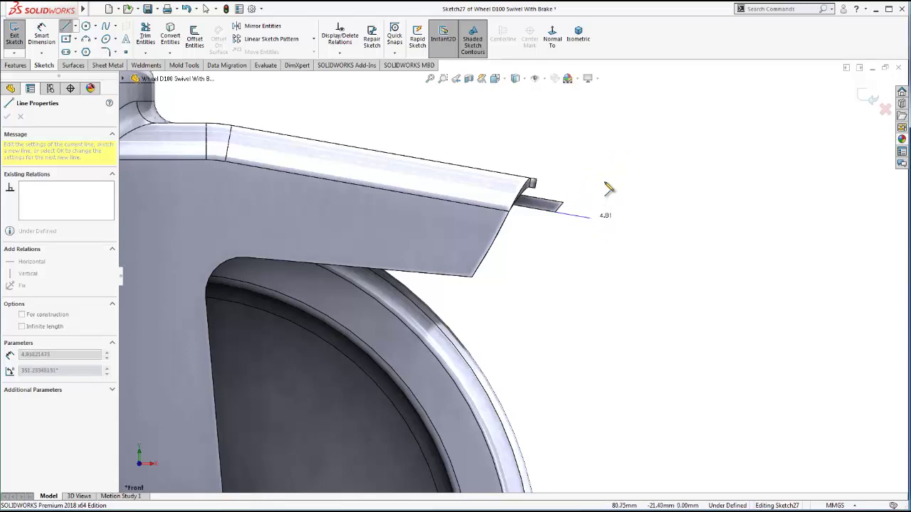
left_click(613, 146)
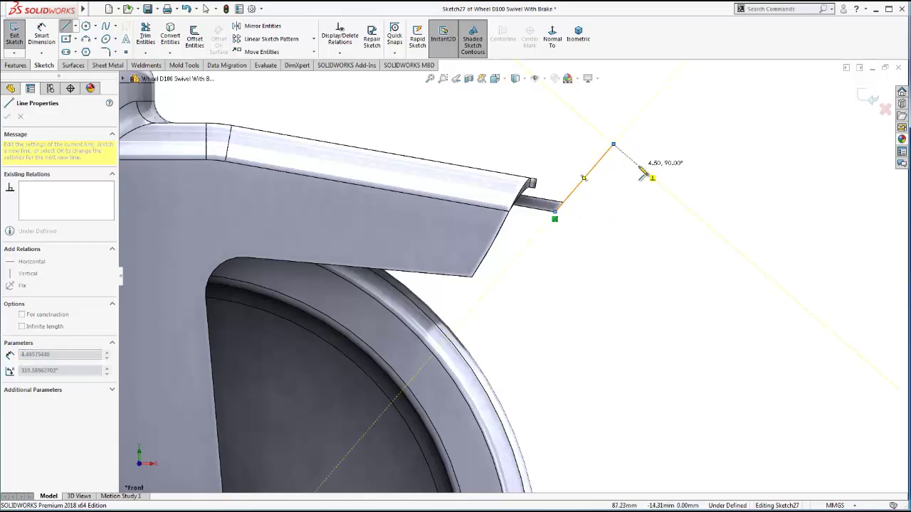
left_click(638, 166)
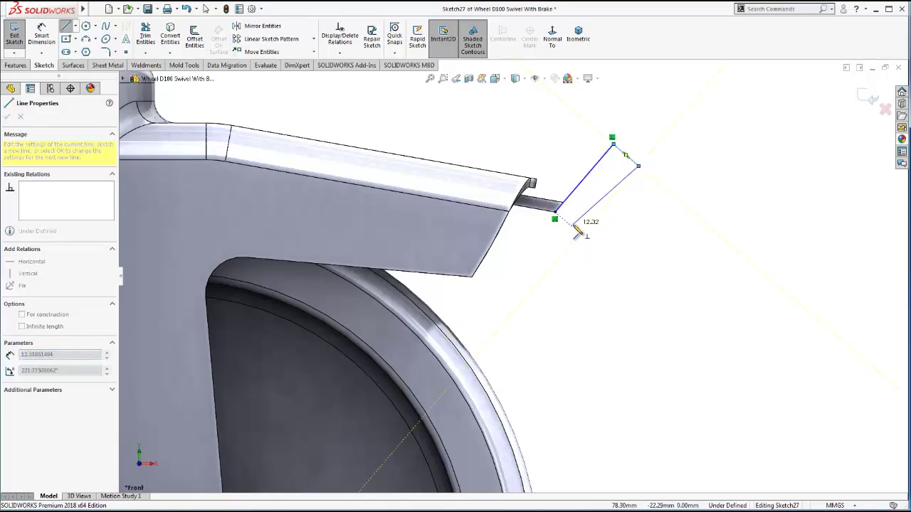
left_click(581, 234)
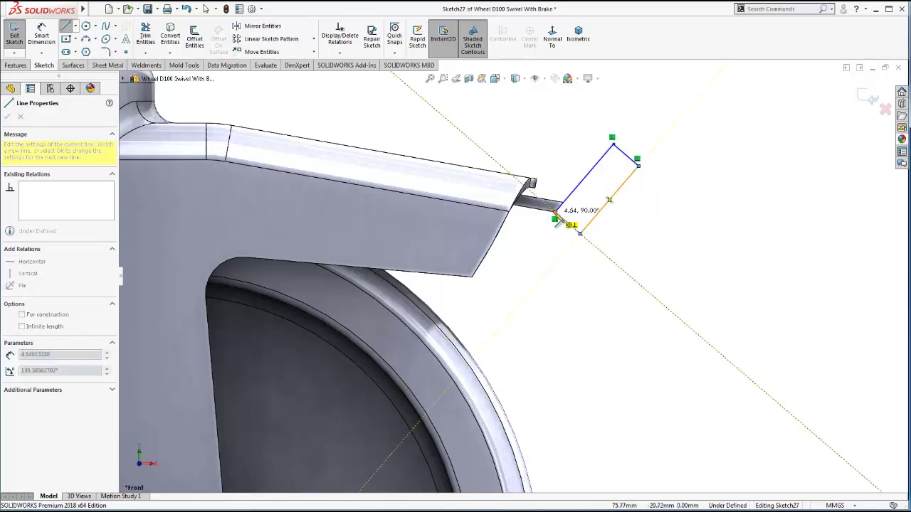
left_click(555, 211)
key("Escape")
- Select the outline's upper-left side in preparation for dimensioning
scroll(576, 226, "down", 3)
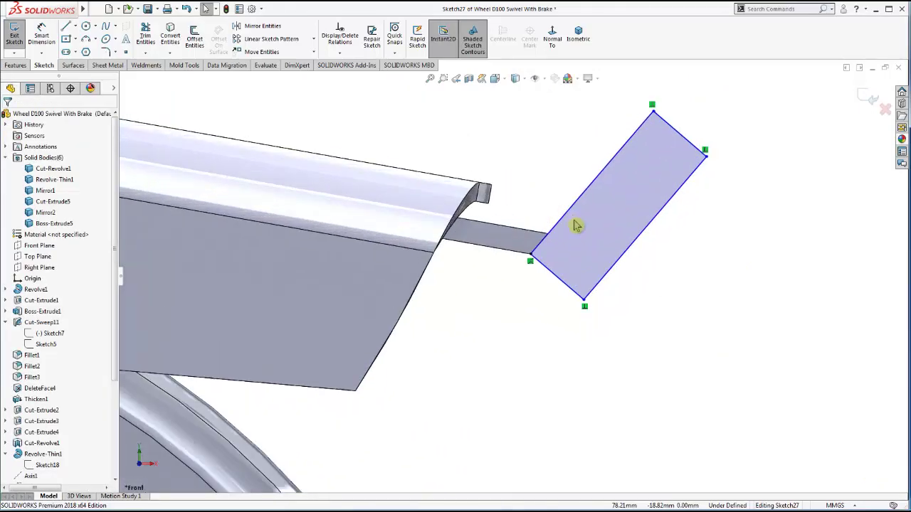
scroll(576, 225, "down", 3)
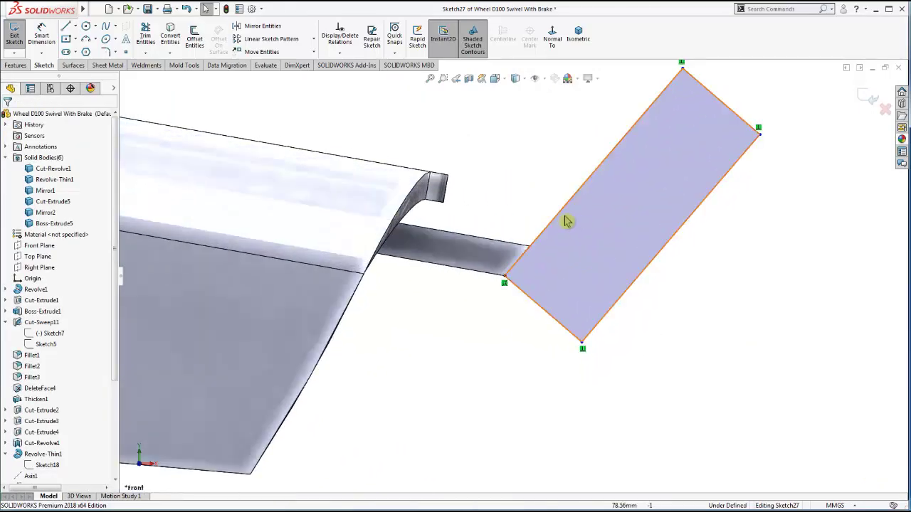
left_click(520, 259)
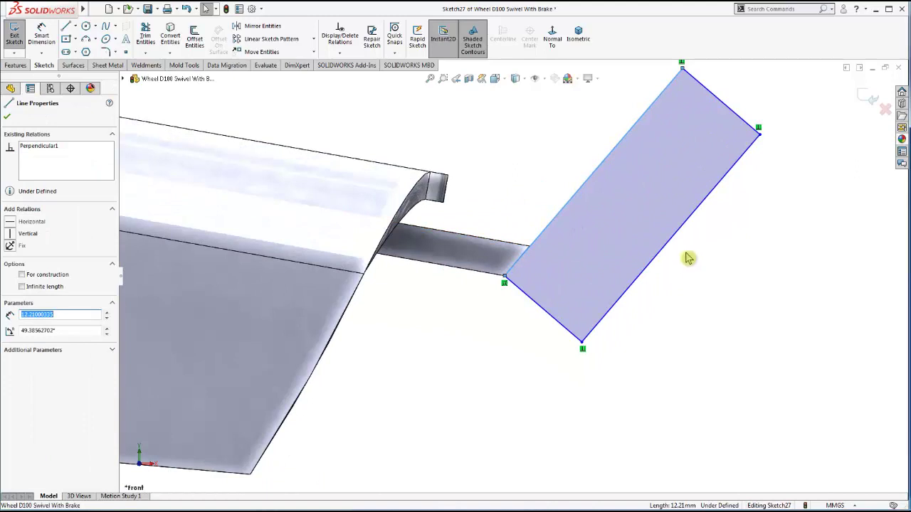
left_click(41, 35)
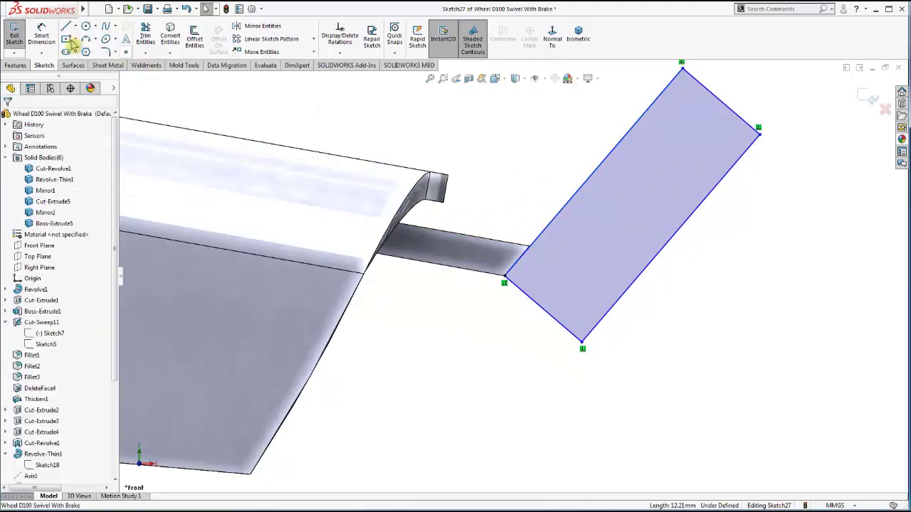
- Dimension the rectangle's short edge to 1.50 mm
left_click(716, 90)
left_click(758, 93)
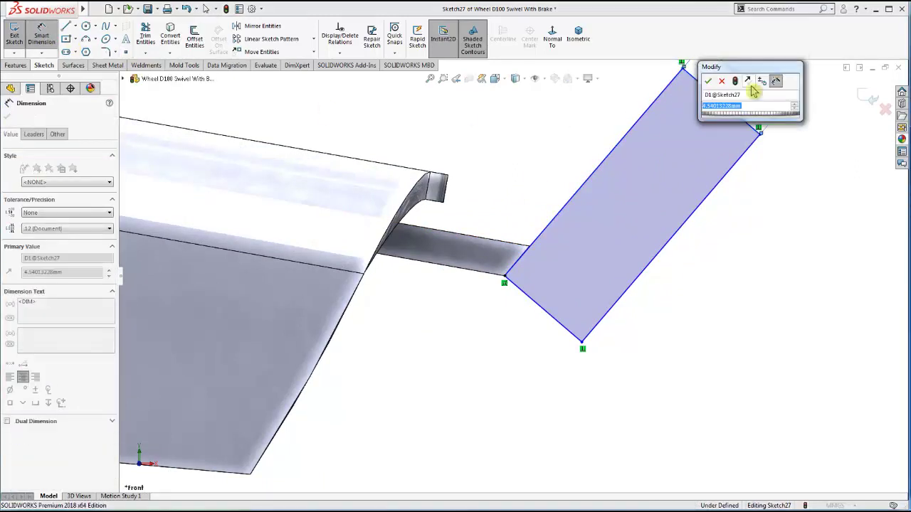
type("1.5")
key("Return")
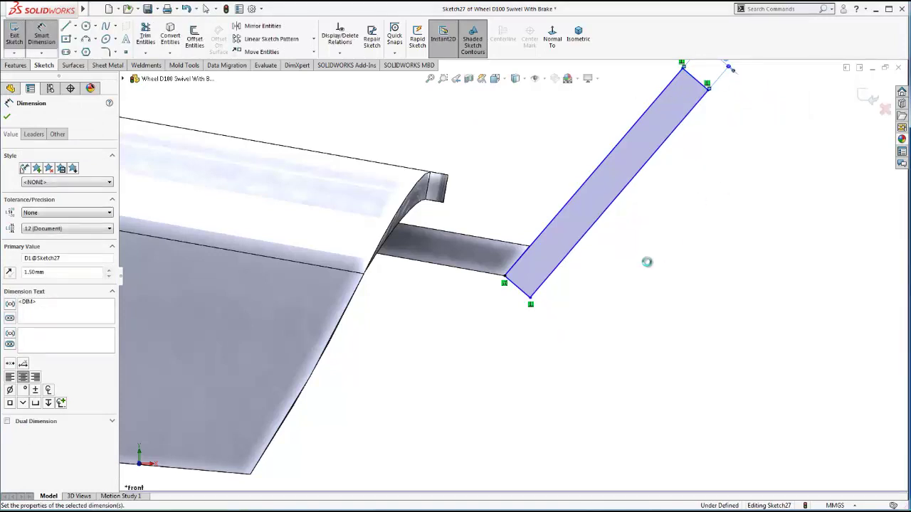
scroll(605, 266, "down", 3)
scroll(539, 258, "up", 3)
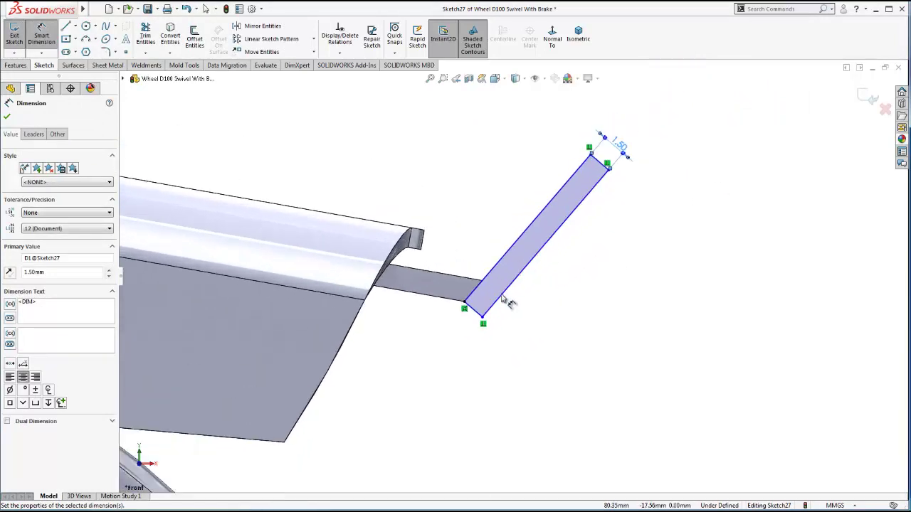
- Delete the strip's short bottom edge
key("Escape")
key("Escape")
left_click(475, 311)
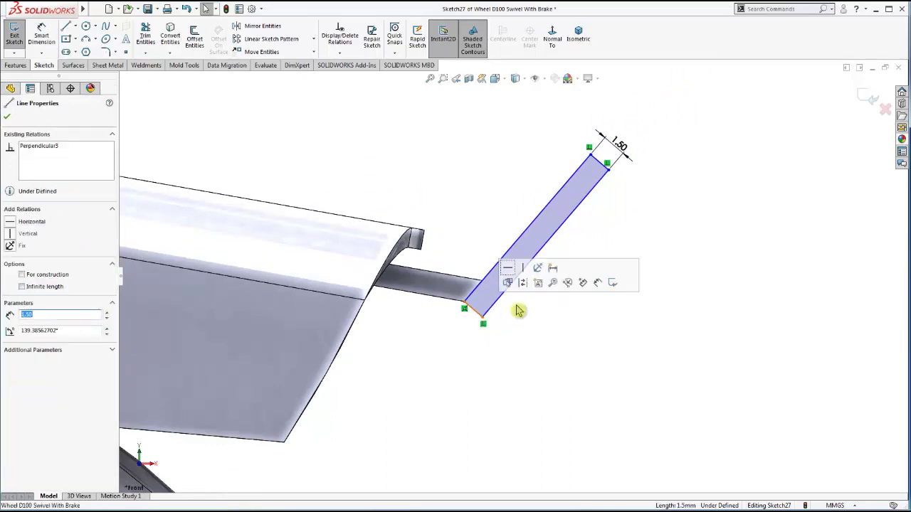
key("Delete")
- Draw a line from the strip's lower end, make it collinear with the bracket's lower edge, and trim
scroll(489, 313, "down", 2)
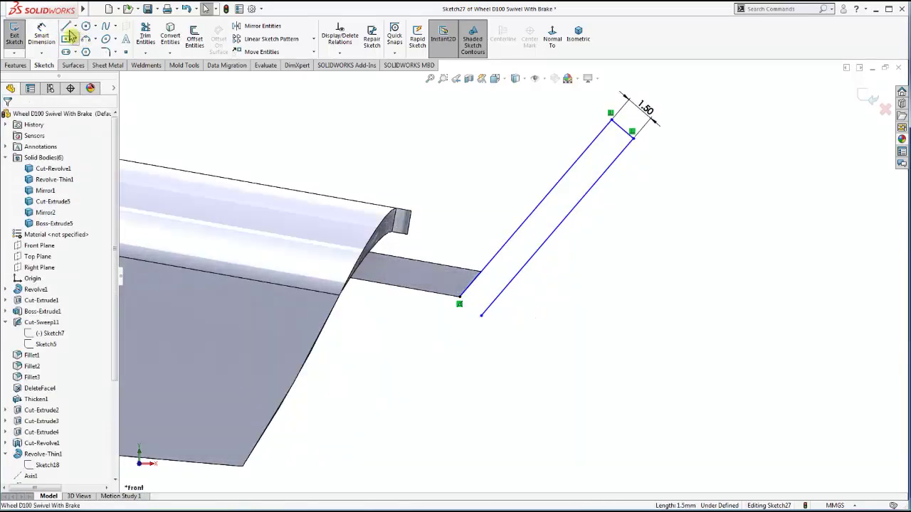
left_click(68, 30)
left_click(482, 315)
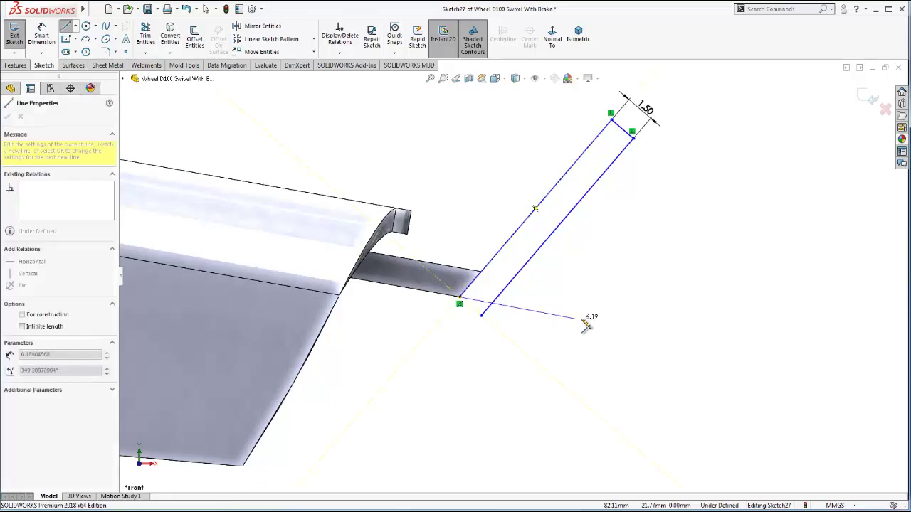
left_click(613, 320)
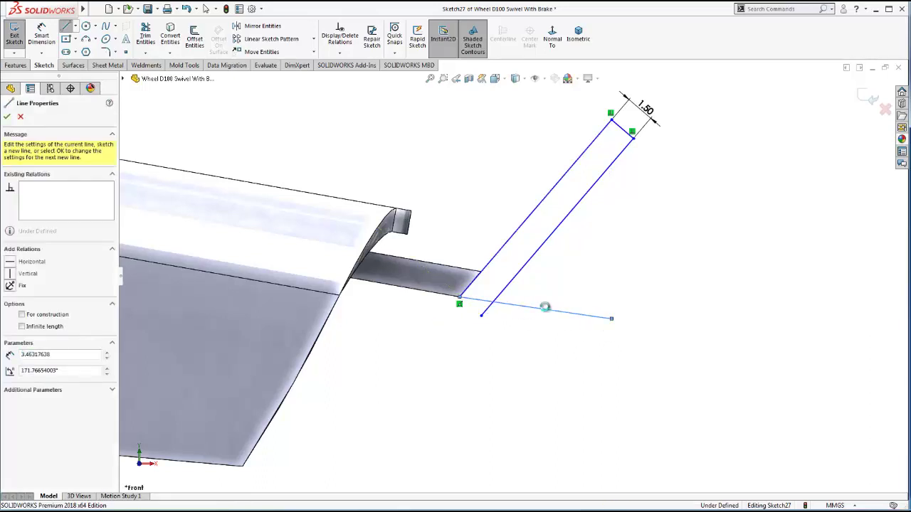
key("Escape")
left_click(425, 295, "ctrl")
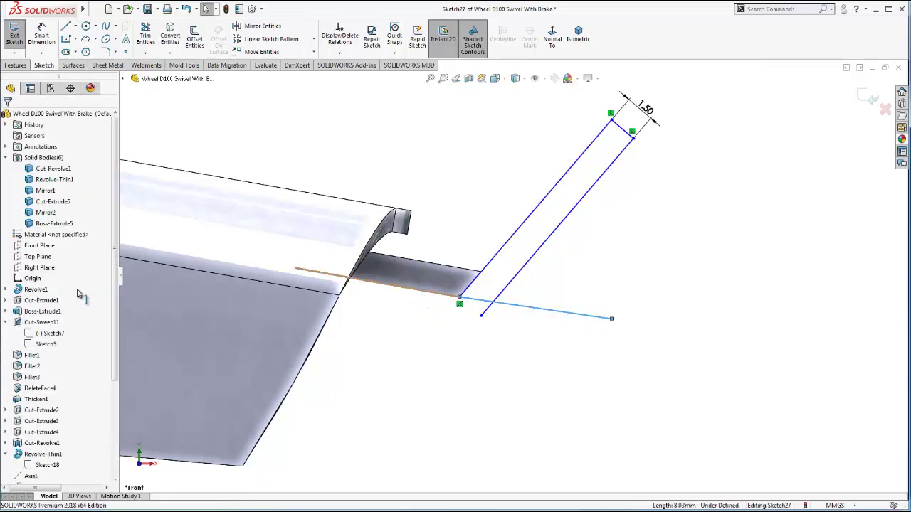
left_click(16, 281)
left_click(455, 398)
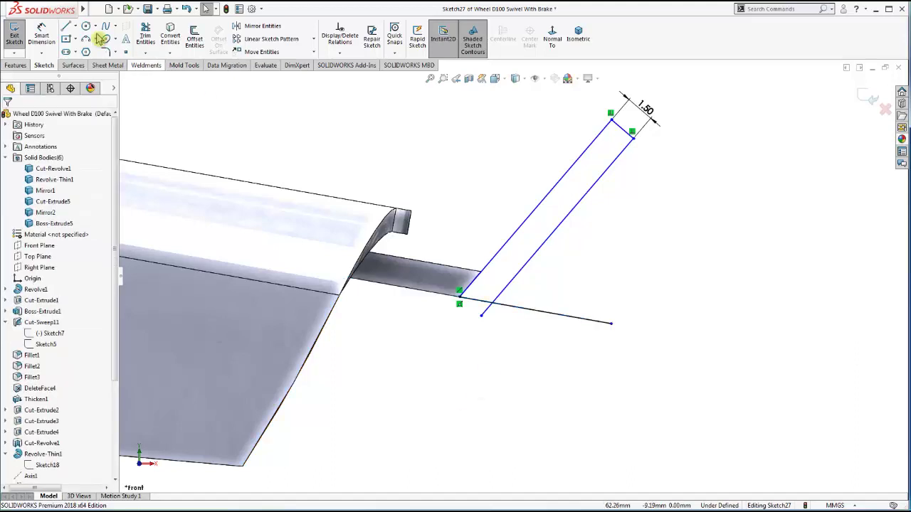
left_click(146, 39)
key("Escape")
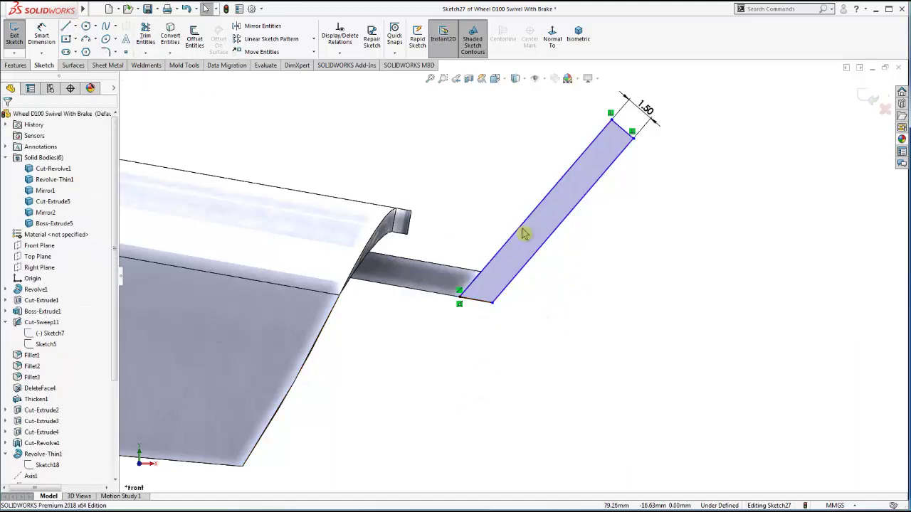
- Drag the strip to a shallower angle and select its long side
left_click(67, 28)
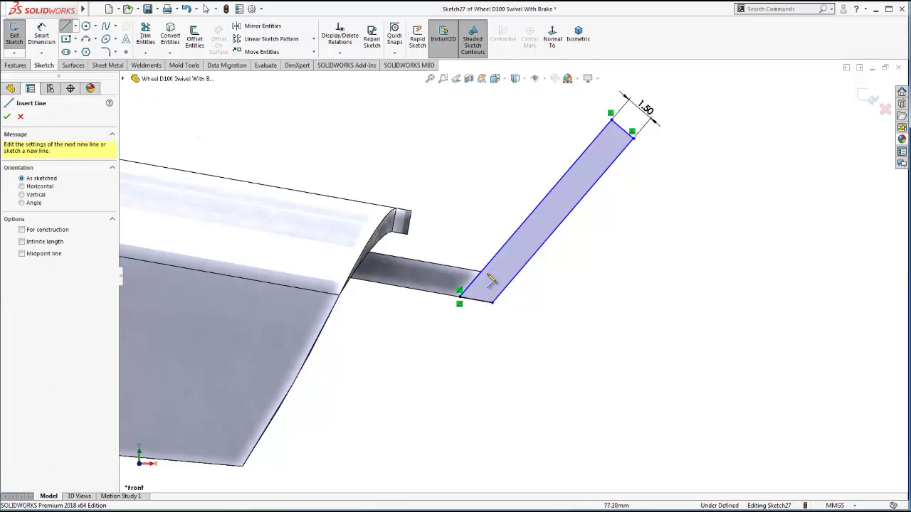
key("Escape")
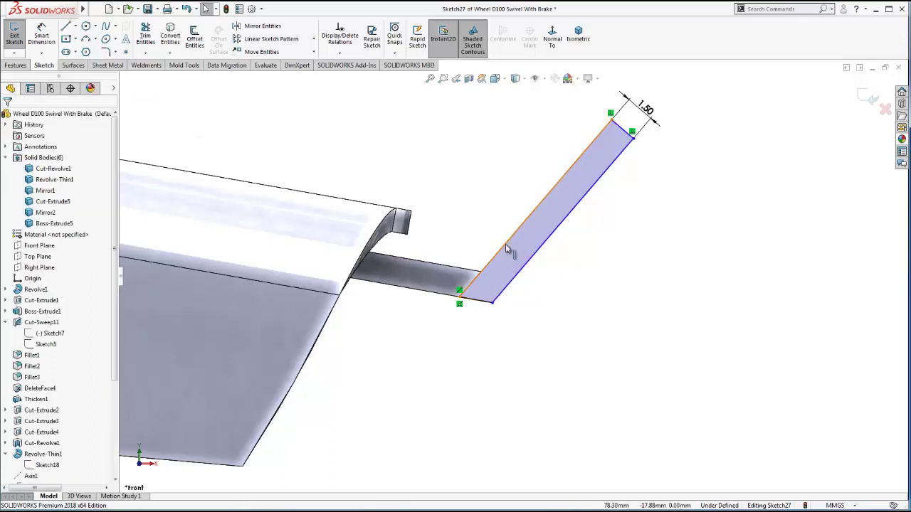
left_click_drag(507, 247, 509, 270)
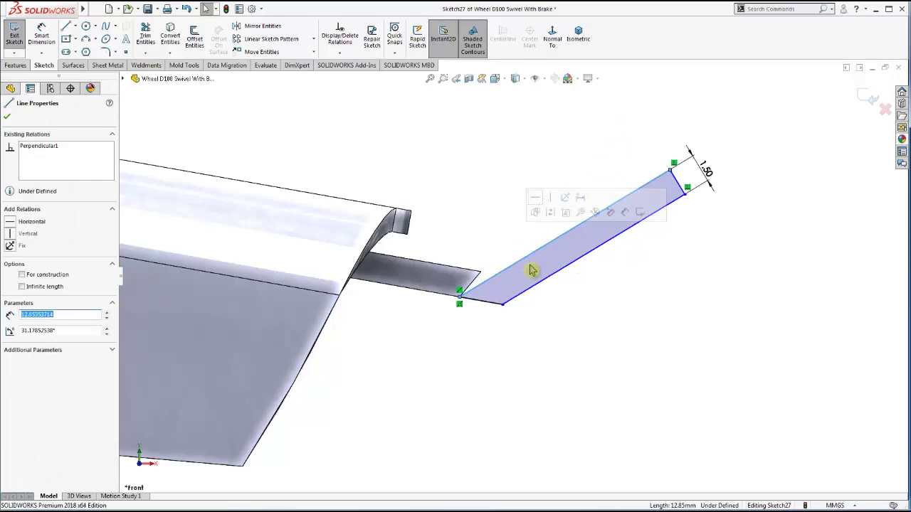
left_click(508, 266)
- Make the strip's long side collinear with the bracket's top edge
left_click(470, 281, "ctrl")
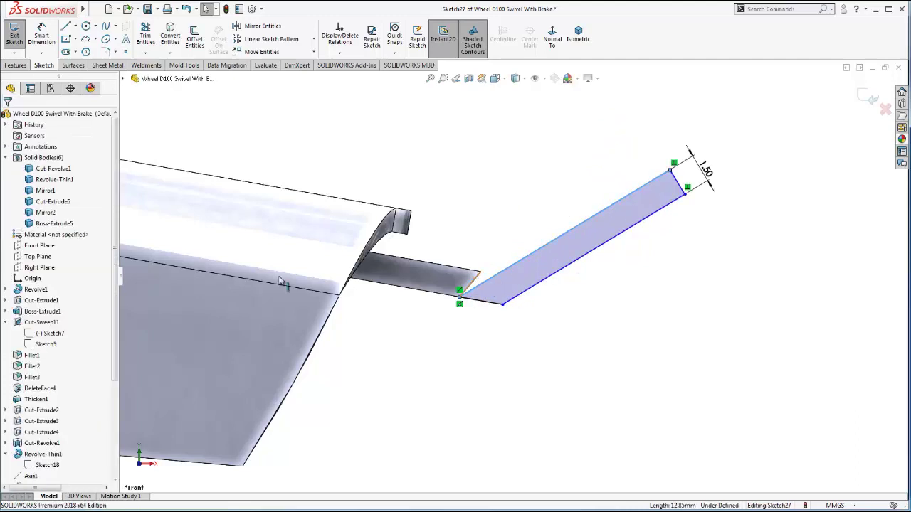
left_click(10, 279)
left_click(624, 291)
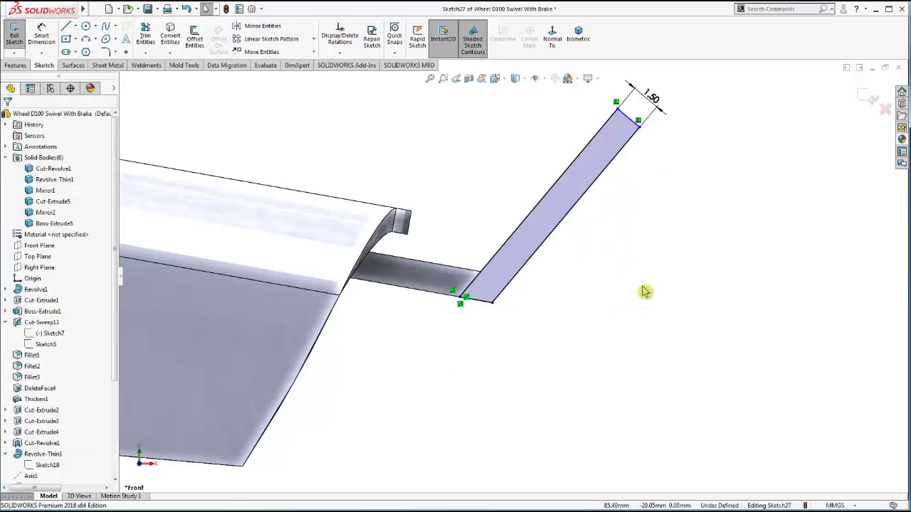
- Dimension the strip's long side to 12 mm and orbit out to see the bracket
left_click(42, 36)
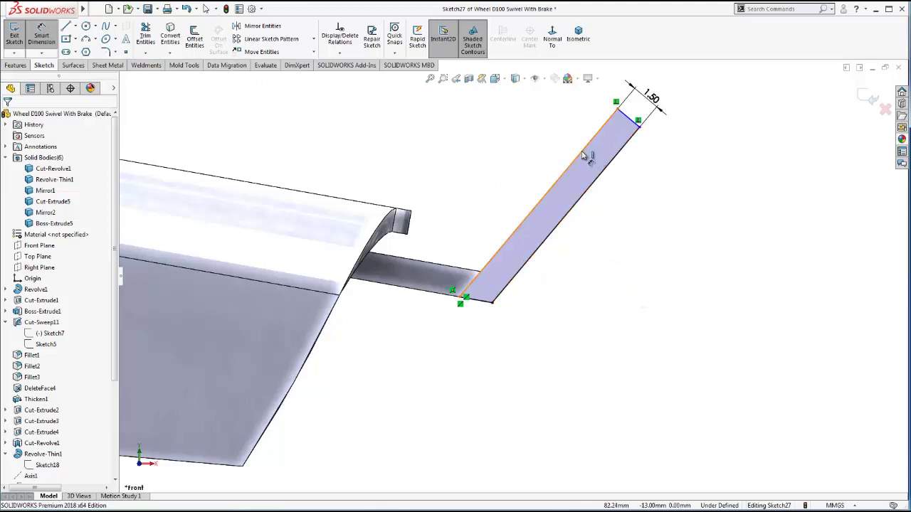
left_click(498, 148)
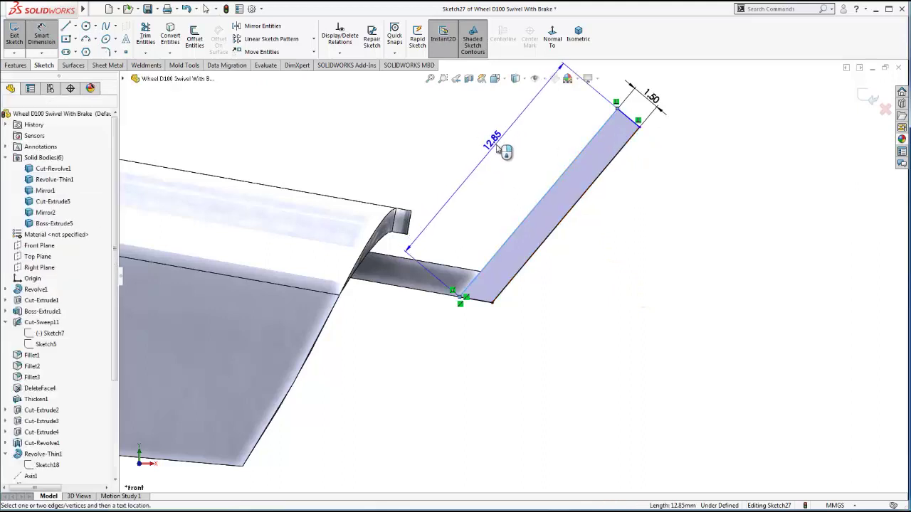
left_click(516, 154)
type("12")
key("Return")
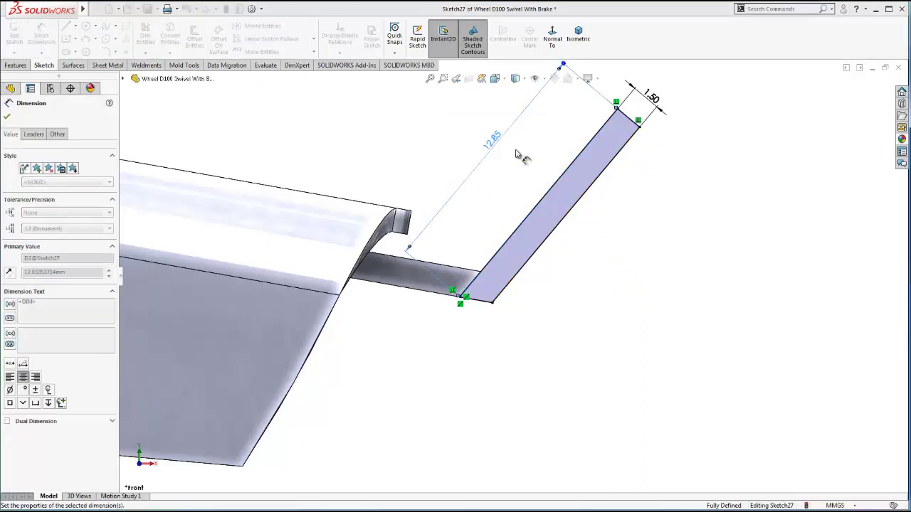
key("Escape")
scroll(647, 254, "up", 5)
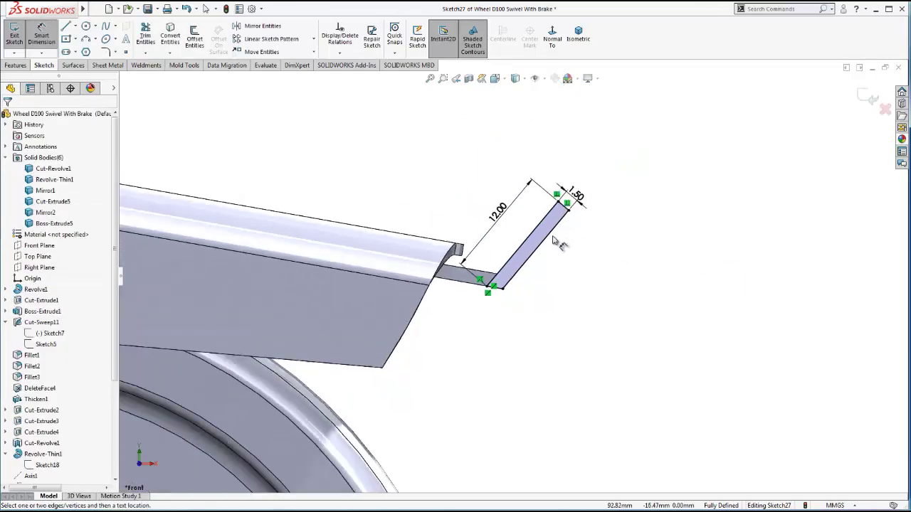
mouse_move(647, 254)
middle_mouse_down()
mouse_move(496, 332)
mouse_move(504, 301)
middle_mouse_up()
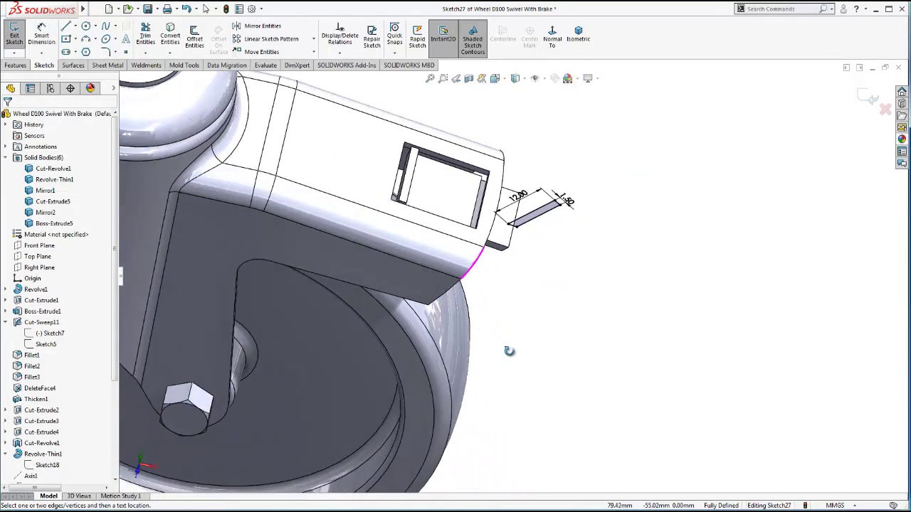
- Extrude the strip sketch 20 mm mid-plane to form the brake tab
left_click(16, 66)
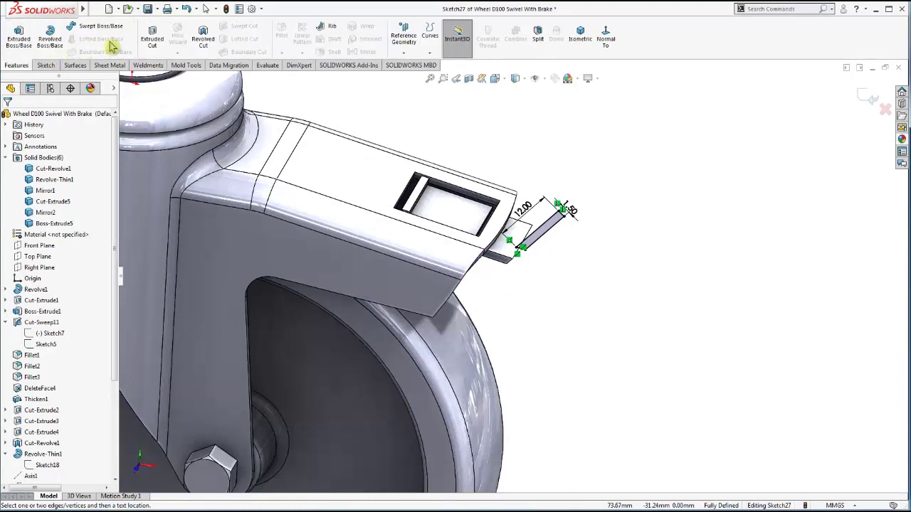
left_click(12, 48)
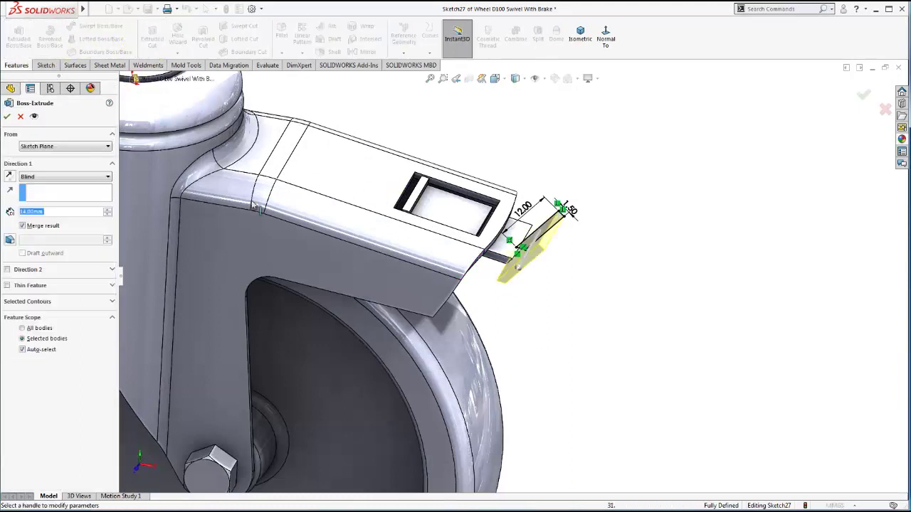
left_click(42, 178)
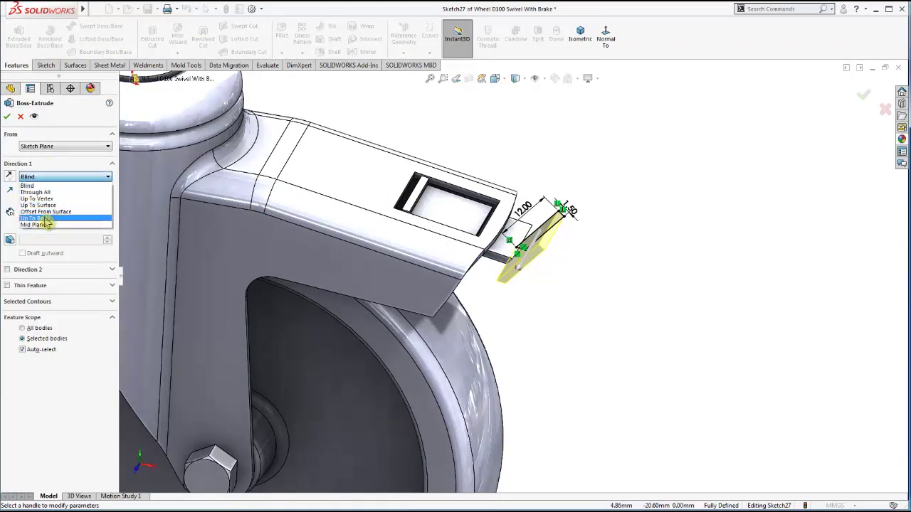
left_click(43, 225)
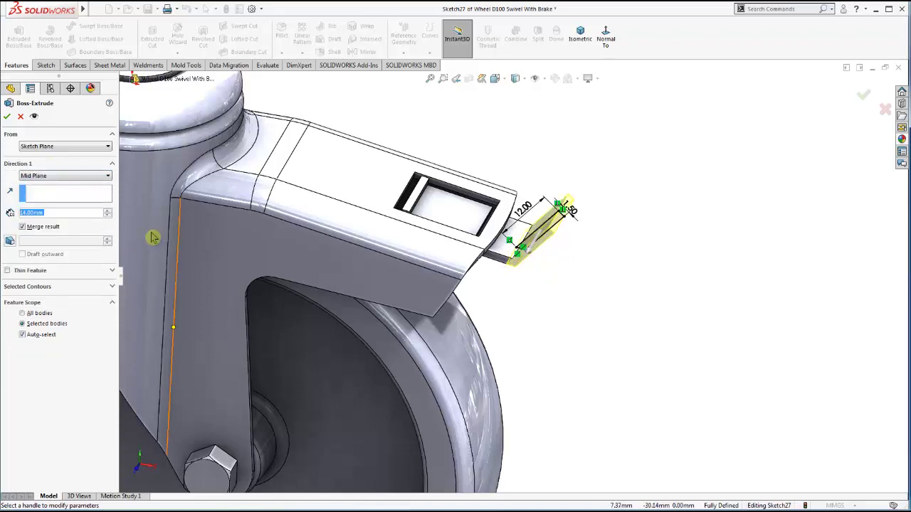
type("20")
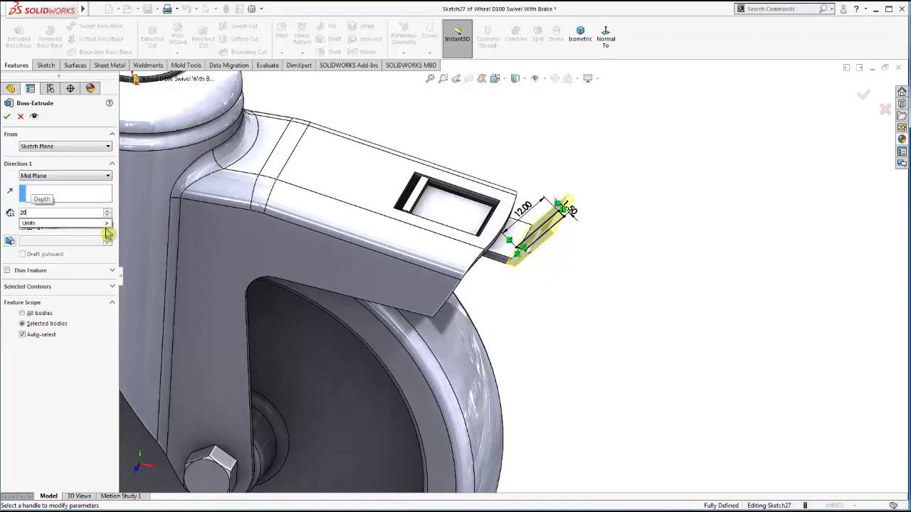
key("Return")
scroll(534, 242, "up", 5)
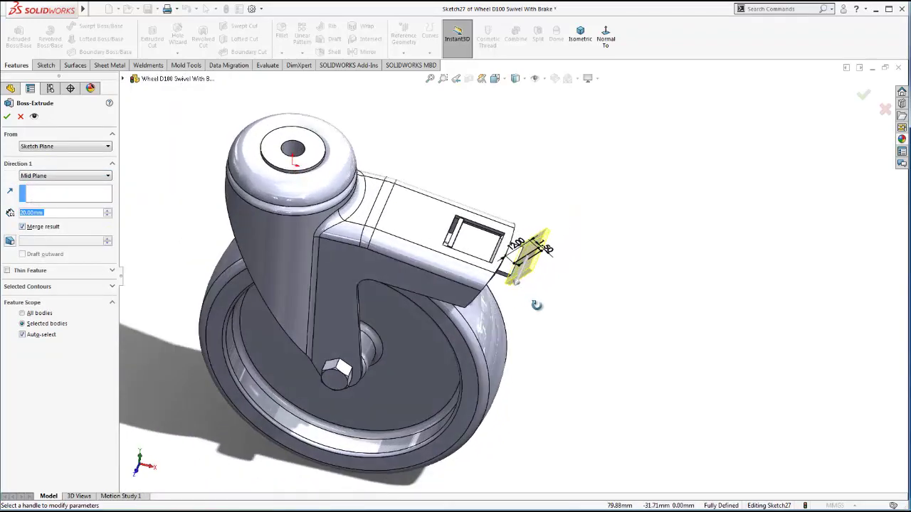
mouse_move(533, 305)
middle_mouse_down()
mouse_move(563, 199)
mouse_move(592, 205)
mouse_move(533, 185)
mouse_move(546, 214)
mouse_move(549, 152)
mouse_move(535, 189)
mouse_move(540, 206)
middle_mouse_up()
left_click(7, 116)
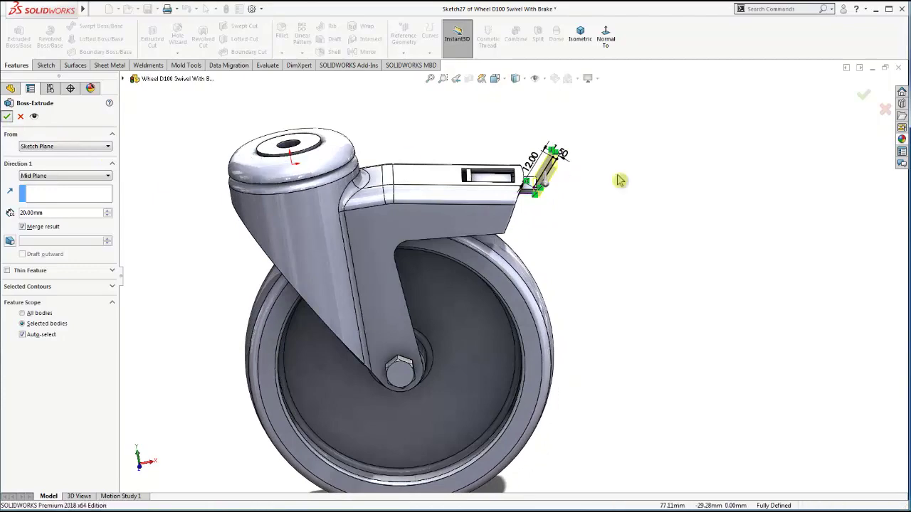
- View the caster isometrically, orbit until the brake tab is edge-on, and scroll to Sketch27
left_click(580, 33)
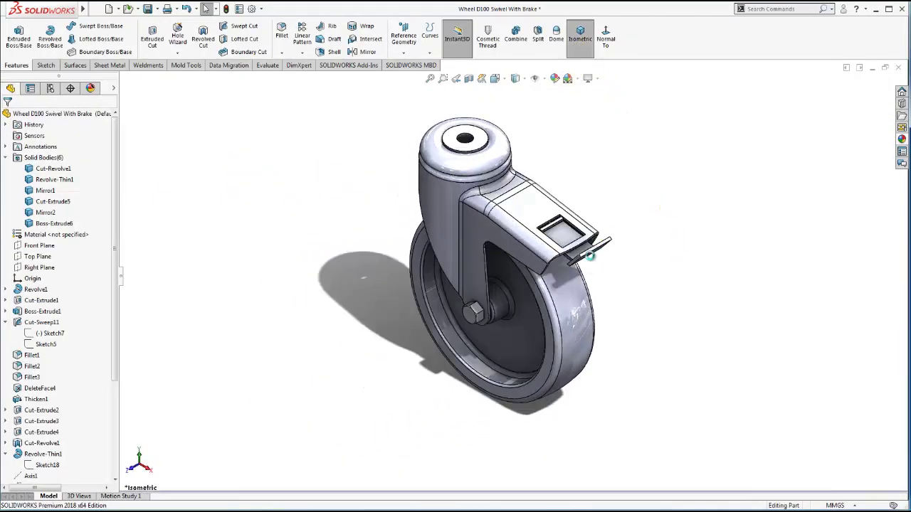
scroll(588, 271, "down", 1)
scroll(584, 268, "down", 1)
scroll(590, 249, "down", 2)
mouse_move(595, 229)
middle_mouse_down()
mouse_move(659, 247)
mouse_move(605, 278)
mouse_move(616, 308)
mouse_move(585, 279)
mouse_move(621, 280)
middle_mouse_up()
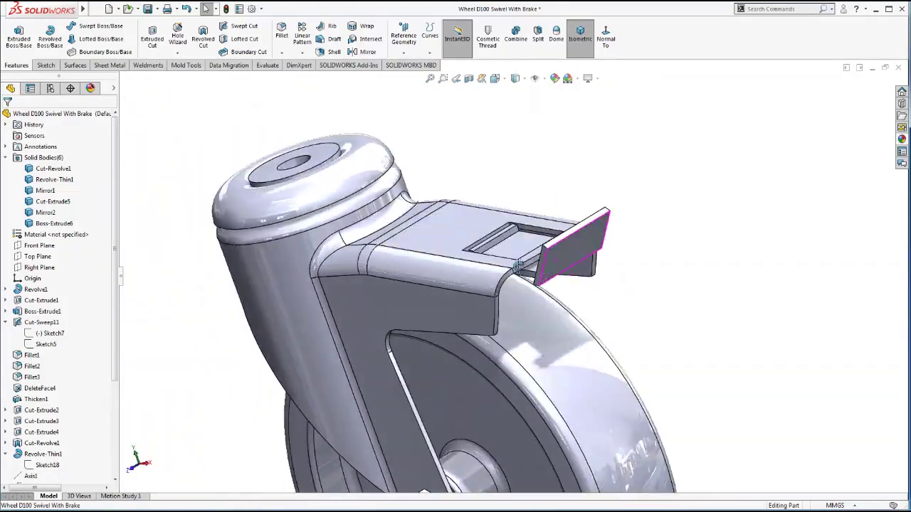
scroll(574, 275, "up", 2)
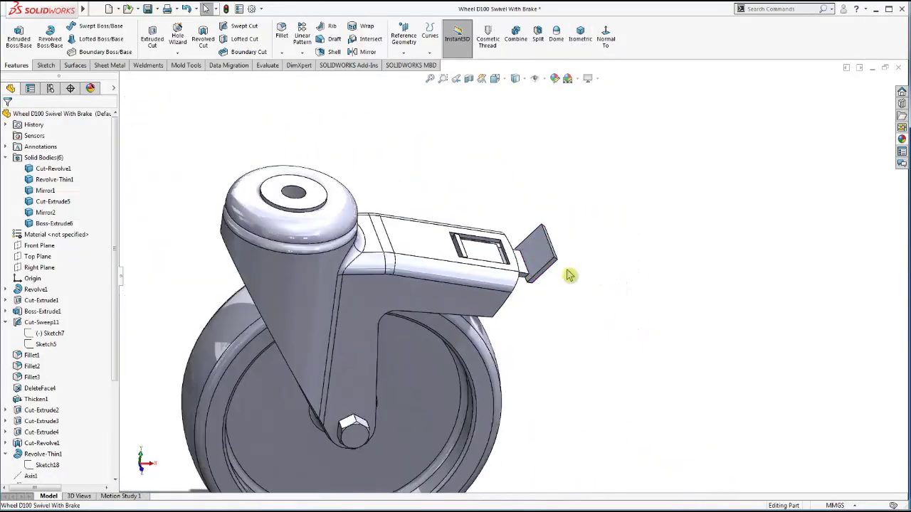
scroll(538, 264, "down", 2)
mouse_move(519, 266)
middle_mouse_down()
mouse_move(475, 264)
mouse_move(502, 245)
middle_mouse_up()
scroll(476, 262, "up", 3)
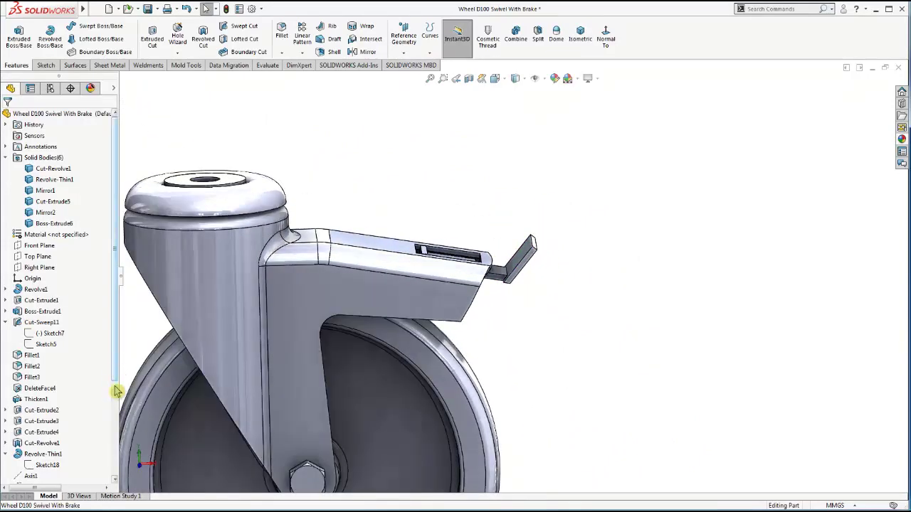
mouse_move(116, 367)
left_mouse_down()
mouse_move(106, 468)
mouse_move(43, 483)
left_mouse_up()
- Change Sketch27's 12.00 lever length dimension to 15 mm and rebuild the tab
left_click(45, 477)
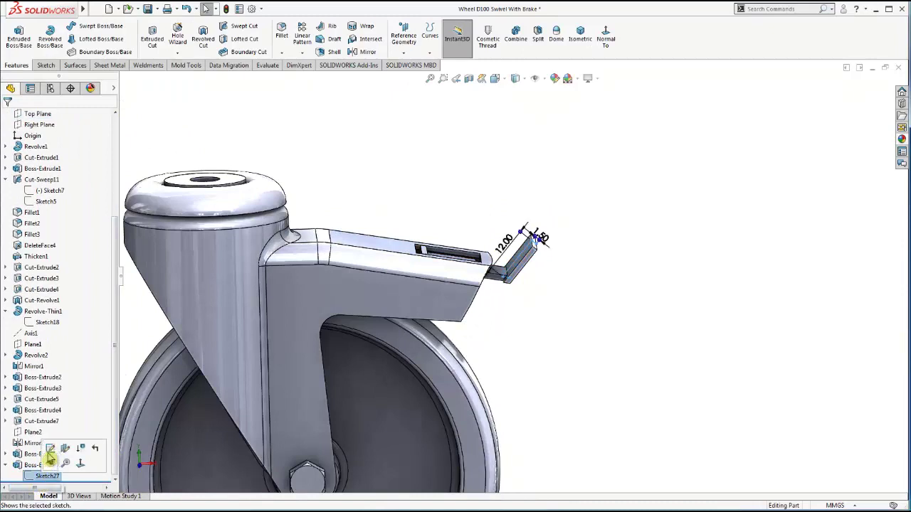
left_click(62, 447)
double_click(510, 248)
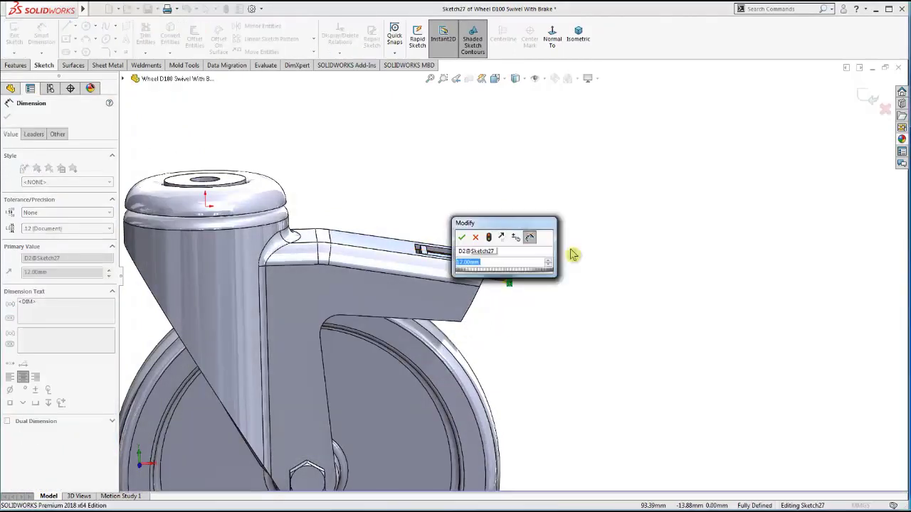
type("15")
key("Return")
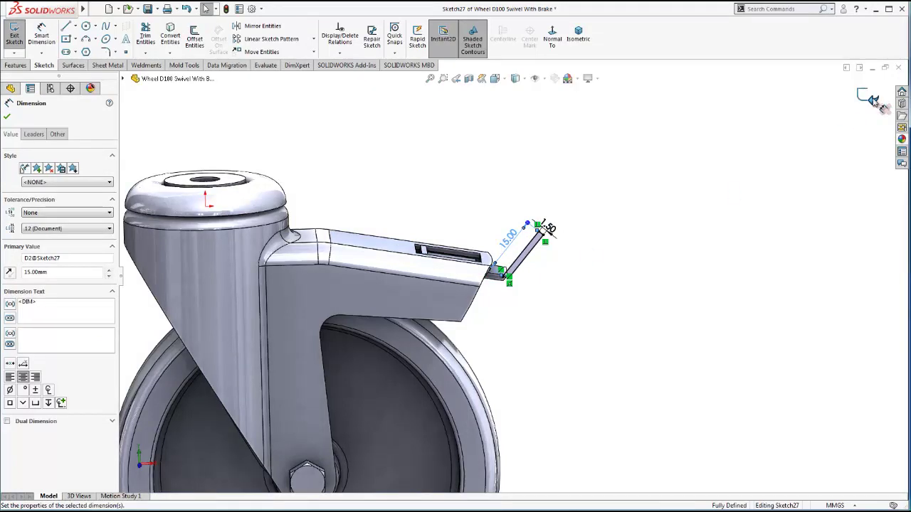
left_click(868, 97)
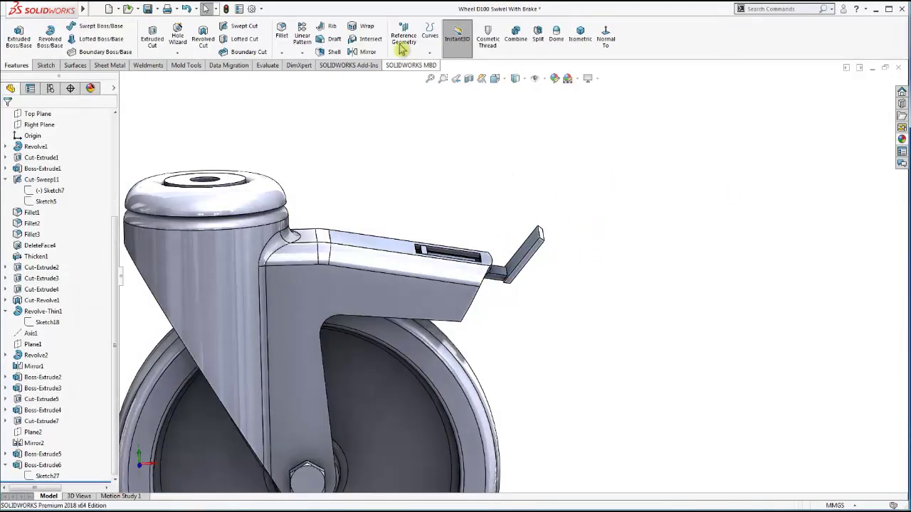
- Round the two brake lever edges with a 5 mm fillet
key("ctrl+f")
scroll(540, 245, "down", 3)
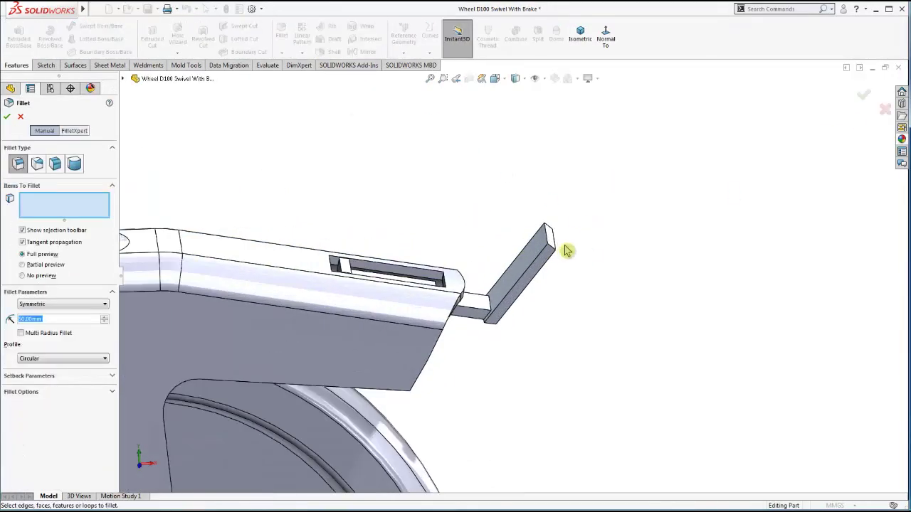
left_click(555, 245)
middle_click_drag(554, 245, 583, 222)
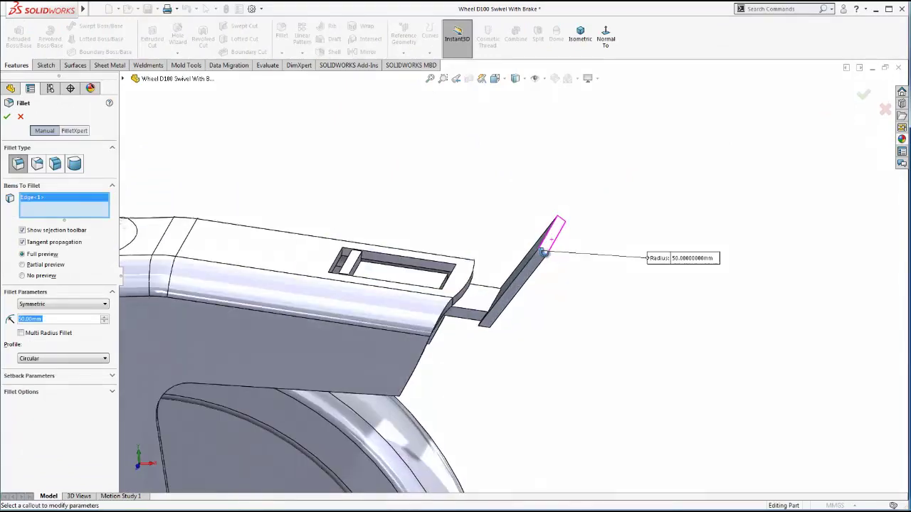
left_click(266, 264)
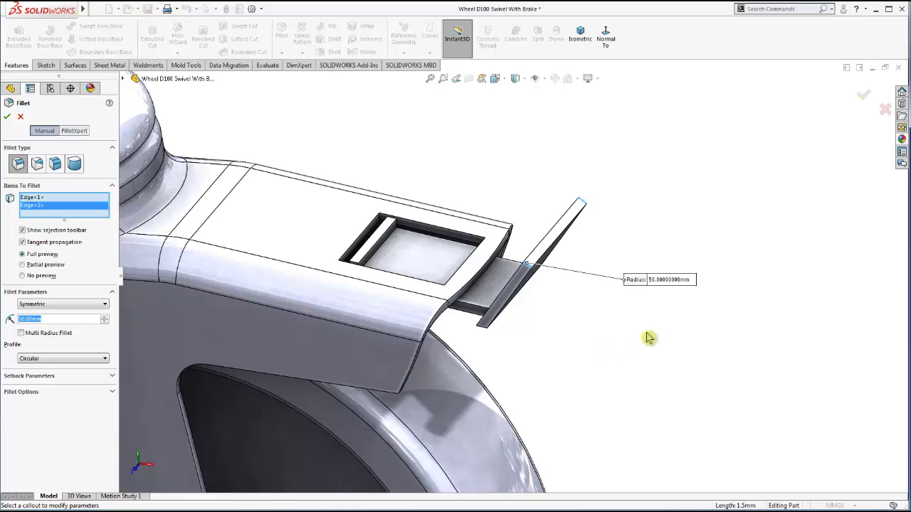
type("5")
key("Return")
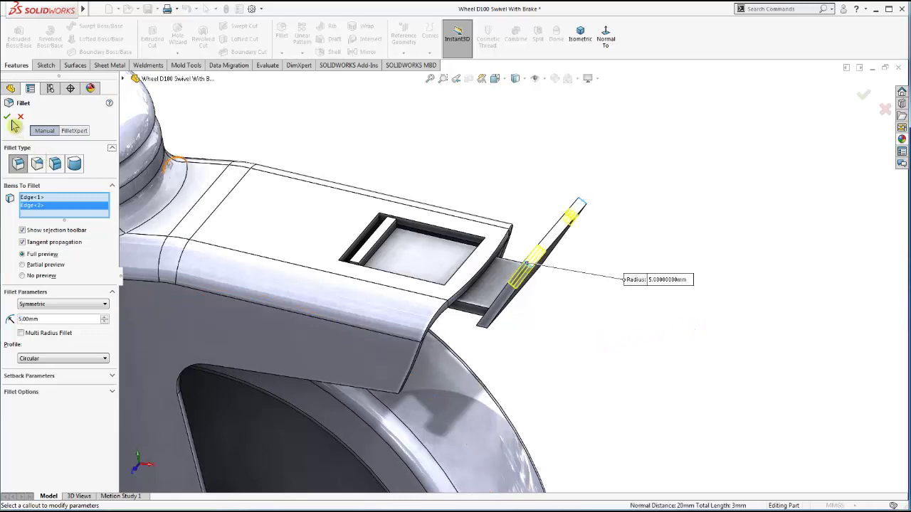
left_click(7, 117)
mouse_move(526, 270)
middle_mouse_down()
mouse_move(537, 308)
mouse_move(549, 307)
middle_mouse_up()
scroll(513, 298, "up", 5)
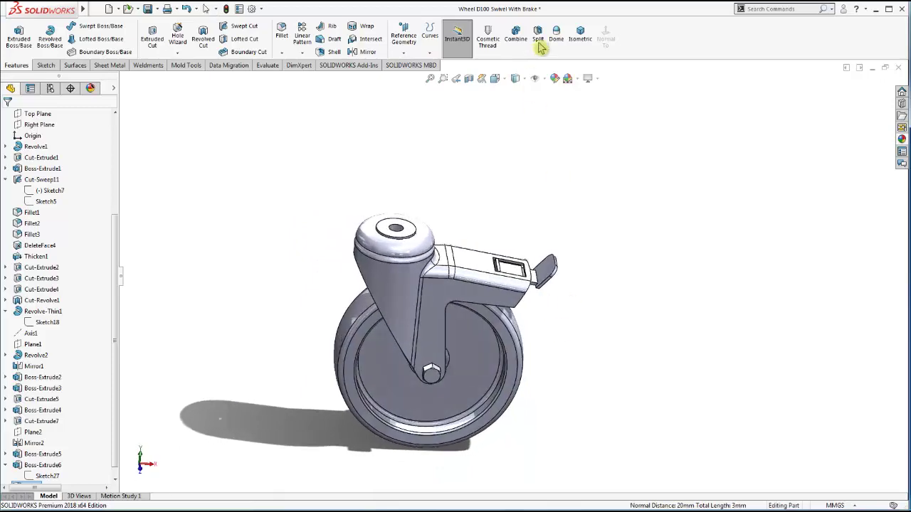
- View the caster isometrically, orbit around it, and select the tire body
left_click(580, 34)
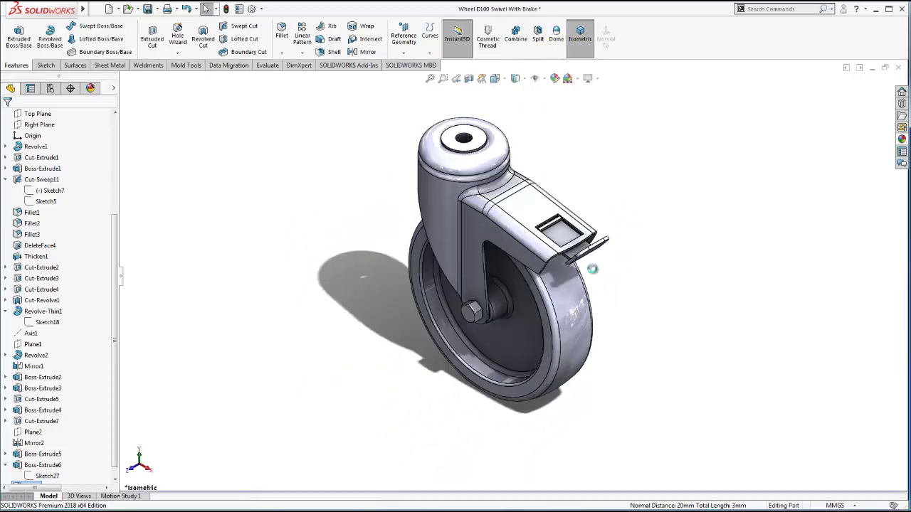
mouse_move(677, 223)
middle_mouse_down()
mouse_move(705, 254)
mouse_move(606, 372)
mouse_move(697, 350)
mouse_move(637, 464)
mouse_move(632, 374)
mouse_move(587, 401)
mouse_move(780, 362)
mouse_move(828, 401)
mouse_move(576, 393)
mouse_move(582, 422)
mouse_move(531, 329)
mouse_move(645, 365)
middle_mouse_up()
middle_click_drag(580, 340, 661, 336)
left_click(533, 209)
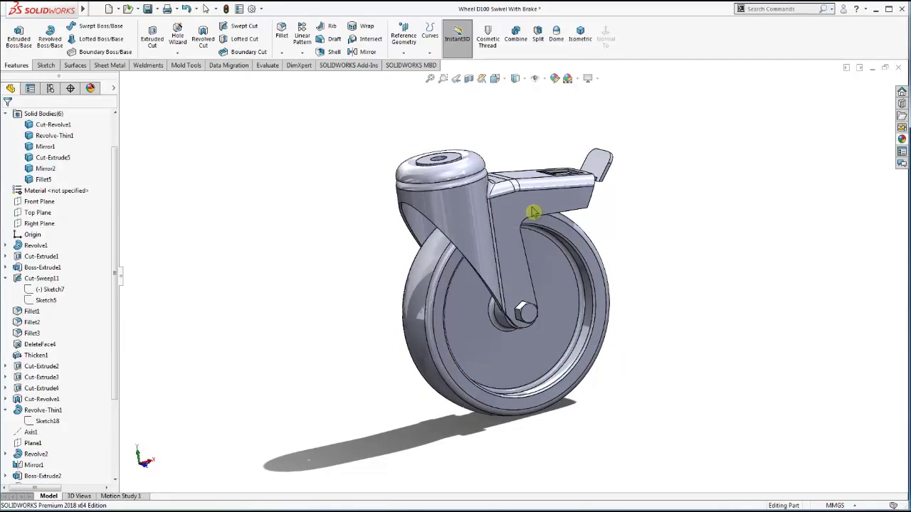
left_click(596, 246)
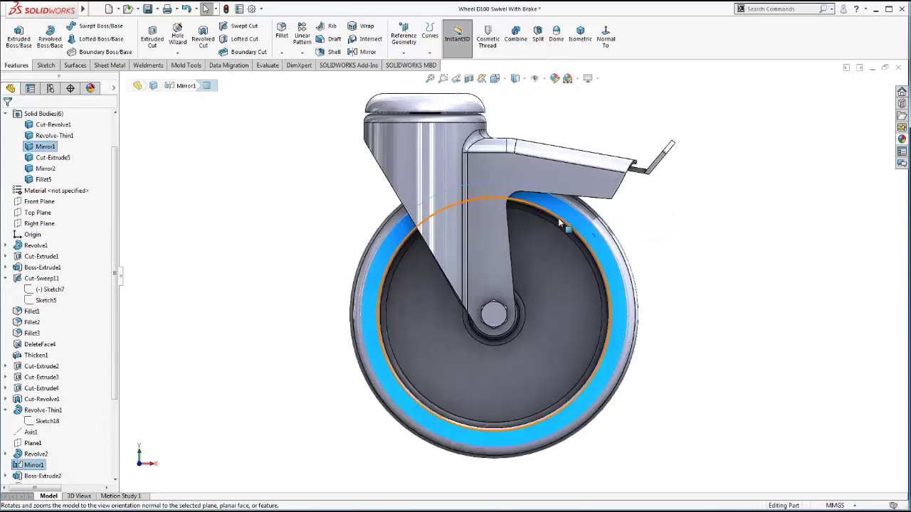
- Sketch on the wheel face, converting the tire's inner edge into an 81 mm circle
left_click(562, 218)
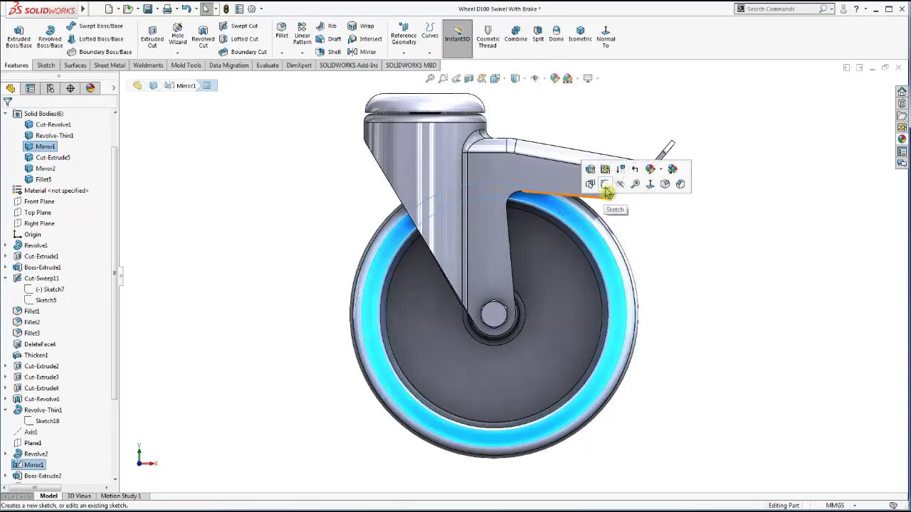
left_click(605, 185)
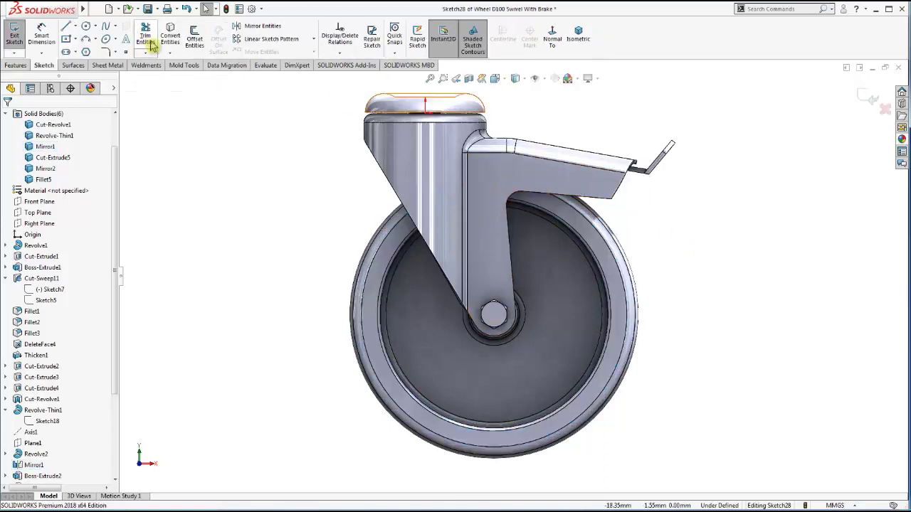
left_click(560, 222)
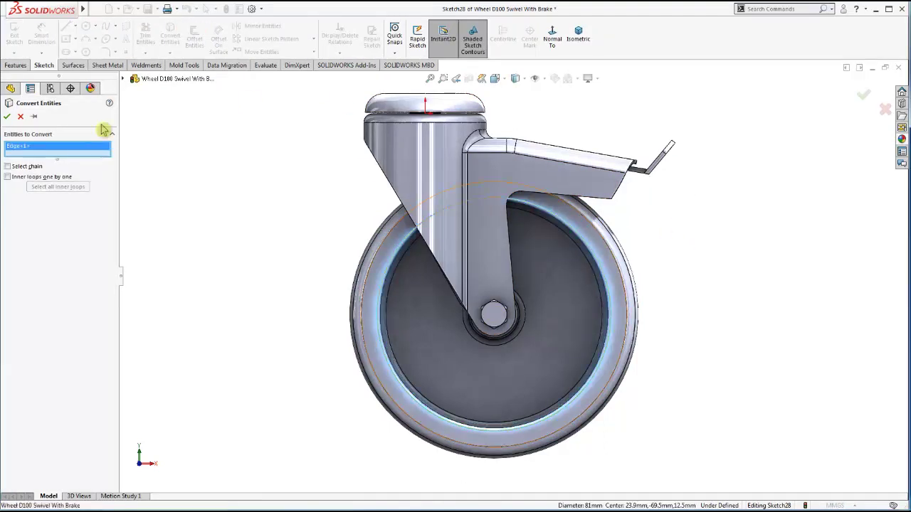
left_click(7, 116)
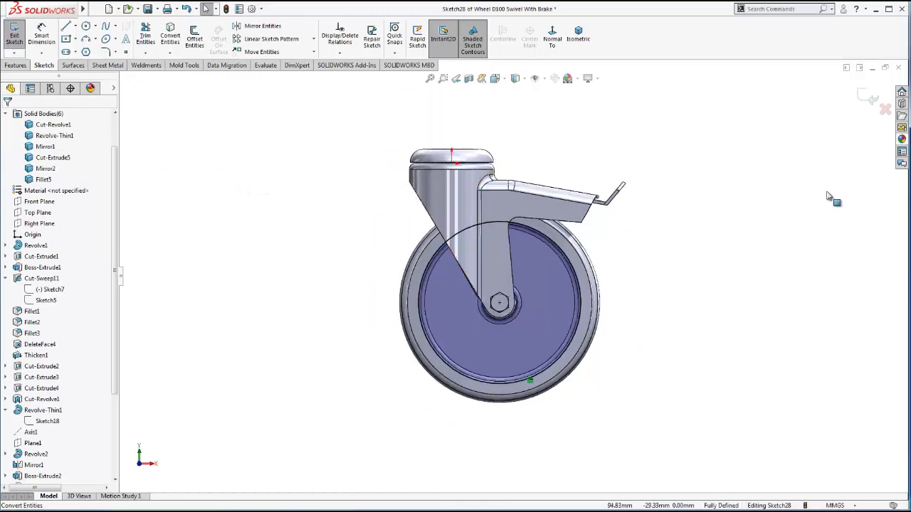
left_click(113, 88)
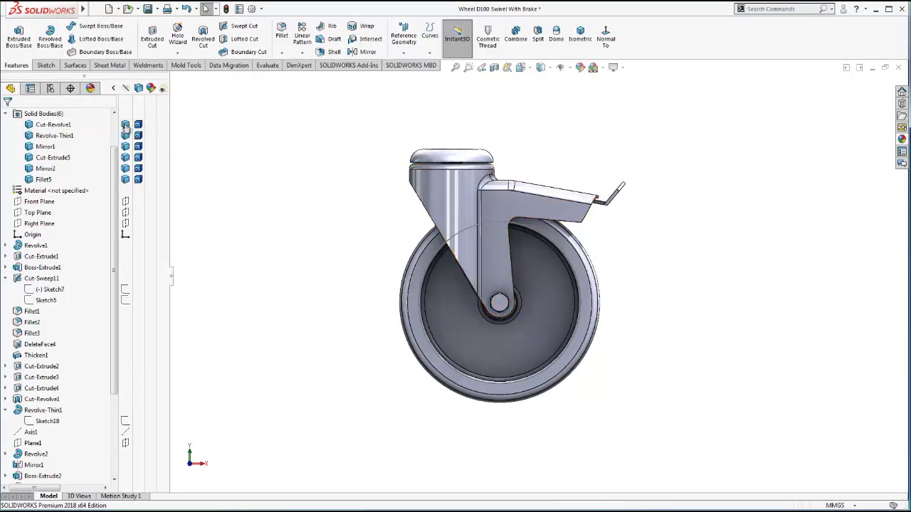
- Hide the bracket, top cap, Cut-Extrude5 and Mirror2 bodies, keeping Mirror1 visible
left_click(125, 125)
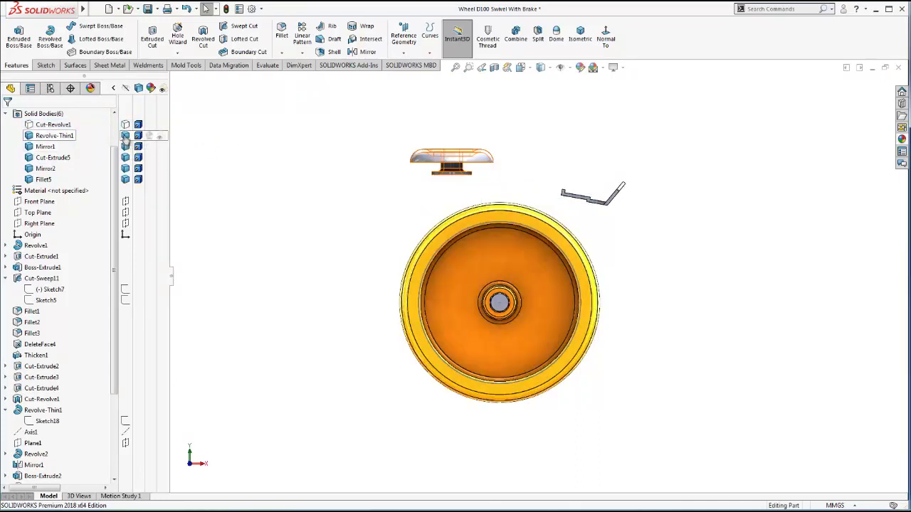
left_click(125, 135)
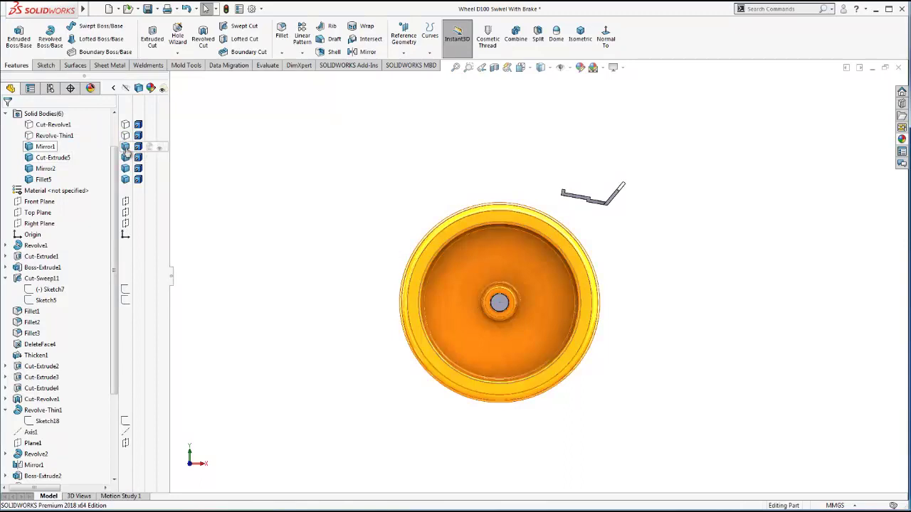
left_click(125, 147)
left_click(125, 147)
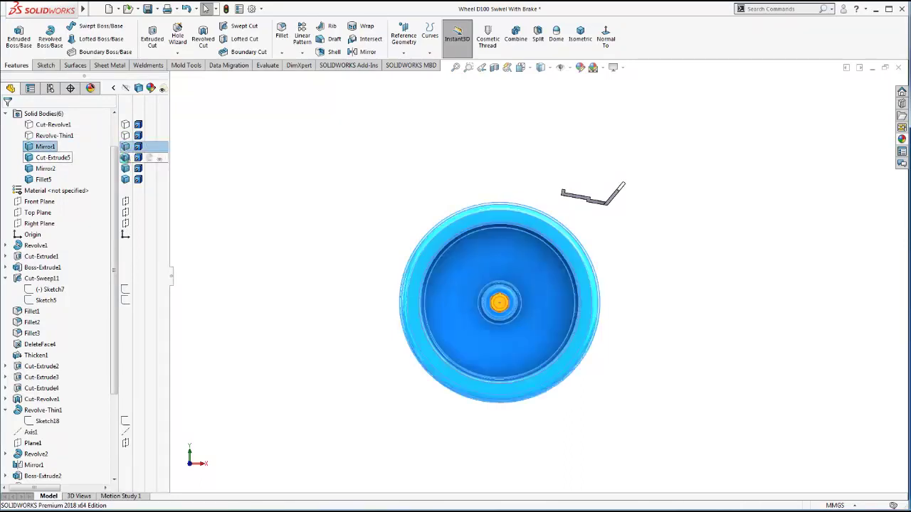
left_click(125, 157)
left_click(126, 168)
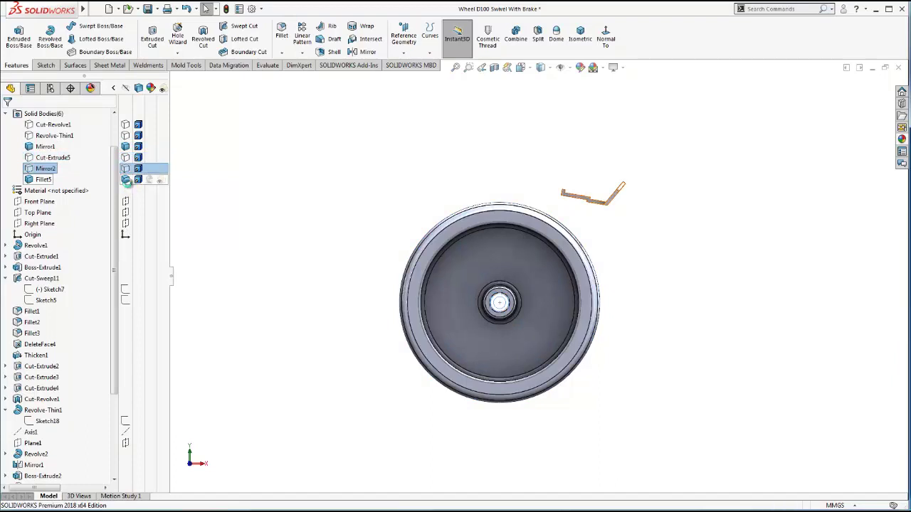
key("Down")
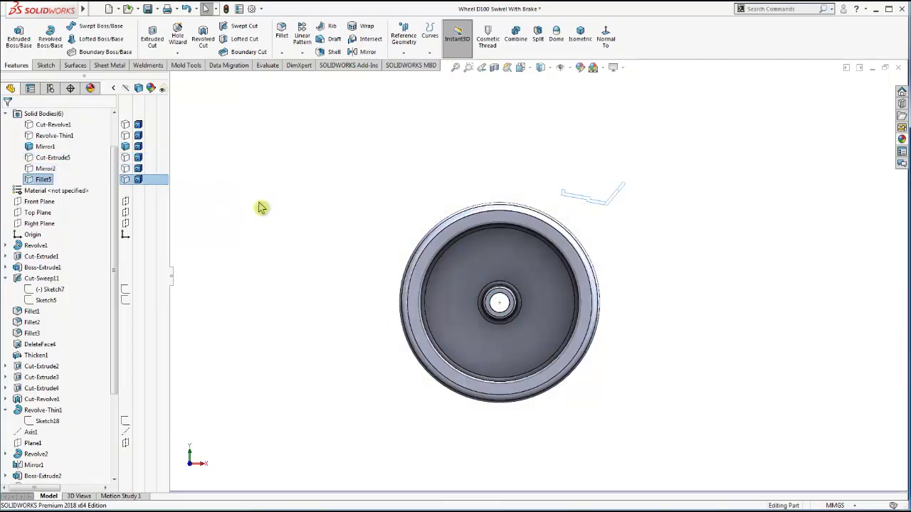
left_click(262, 207)
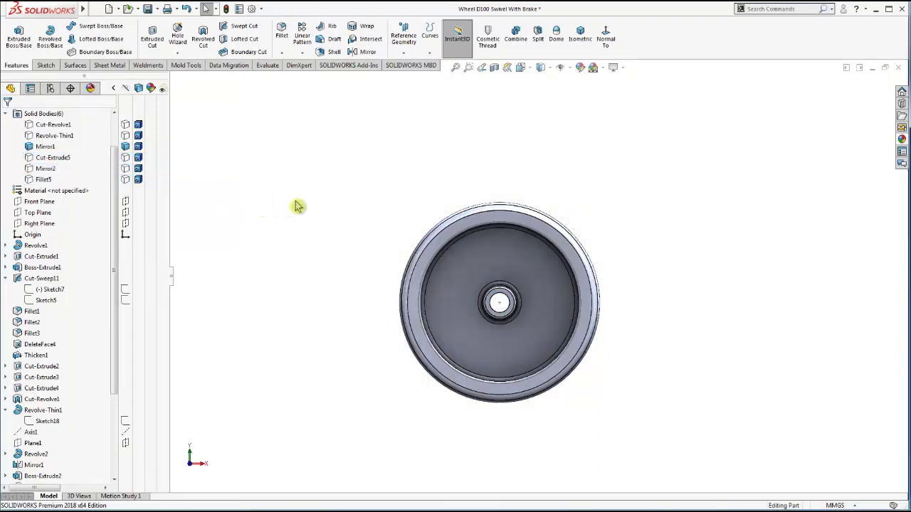
- Split the wheel using Sketch28 as the trim tool, cutting it into two bodies
left_click(538, 35)
scroll(582, 251, "down", 2)
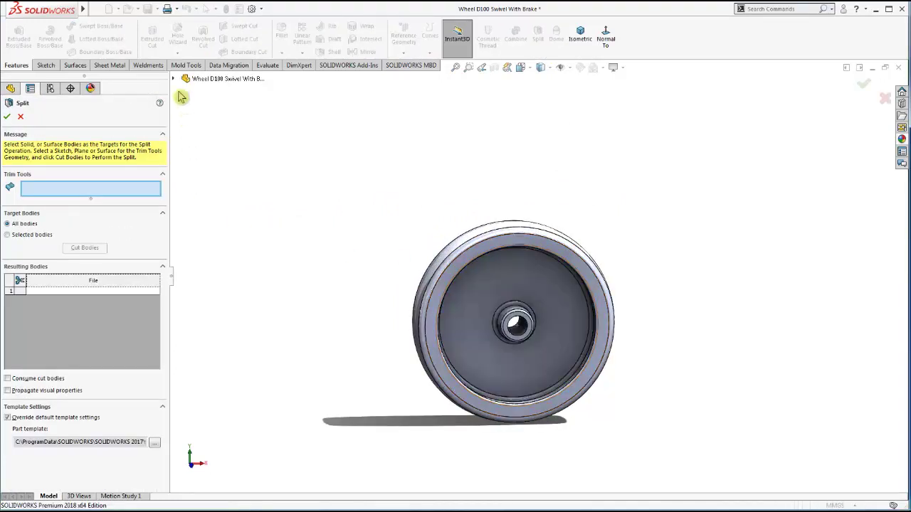
left_click(175, 79)
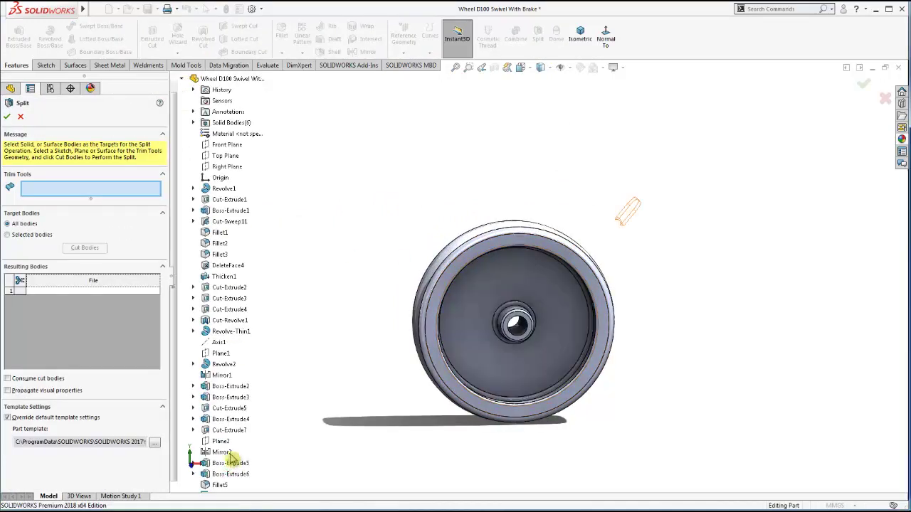
left_click(228, 488)
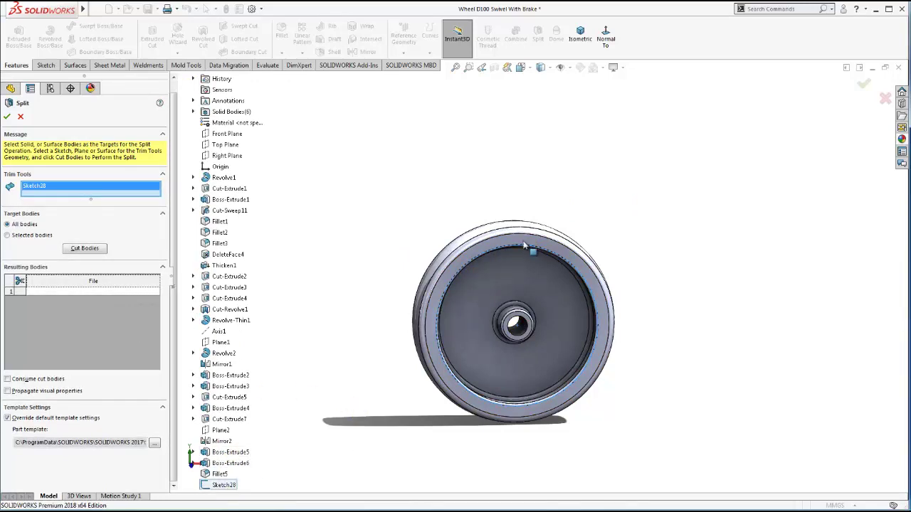
left_click(85, 248)
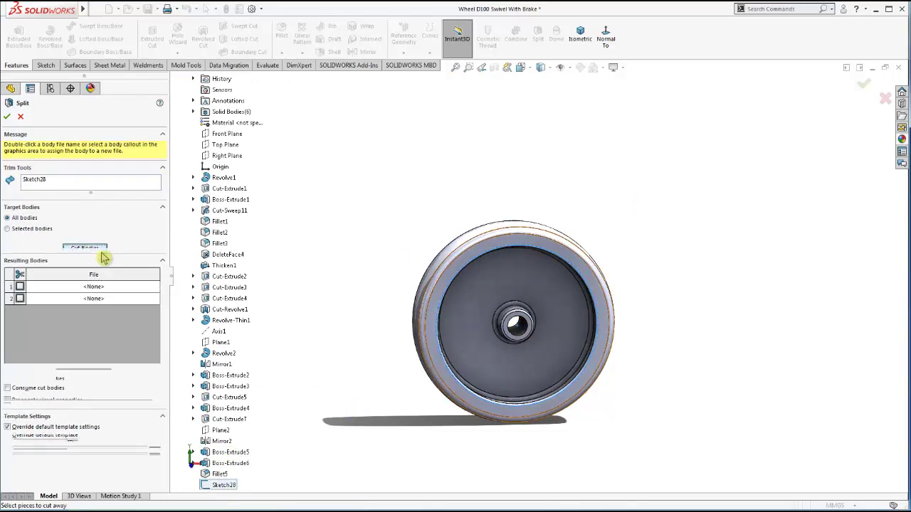
left_click(6, 116)
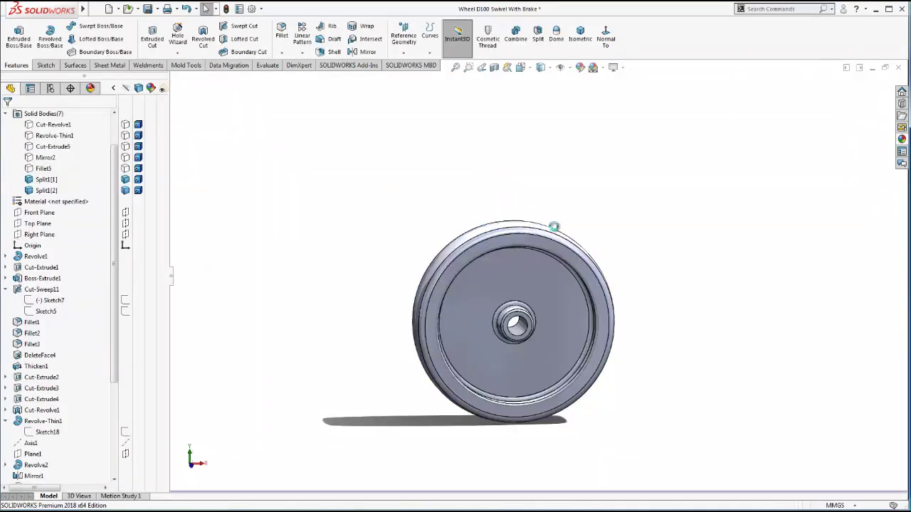
- Return the wheel to isometric view and pick hub body Split1[2] in Solid Bodies
scroll(507, 281, "down", 2)
scroll(484, 313, "down", 2)
scroll(462, 342, "down", 2)
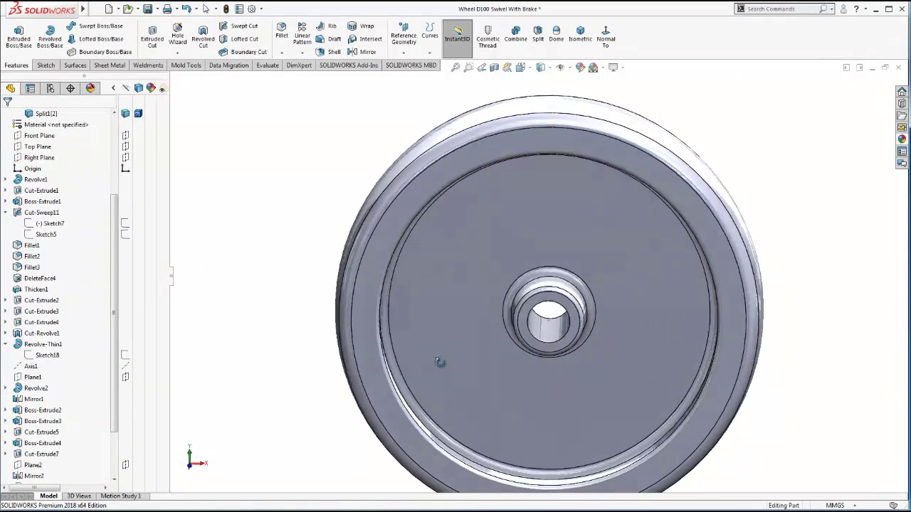
middle_click_drag(439, 362, 400, 343)
left_click(378, 298)
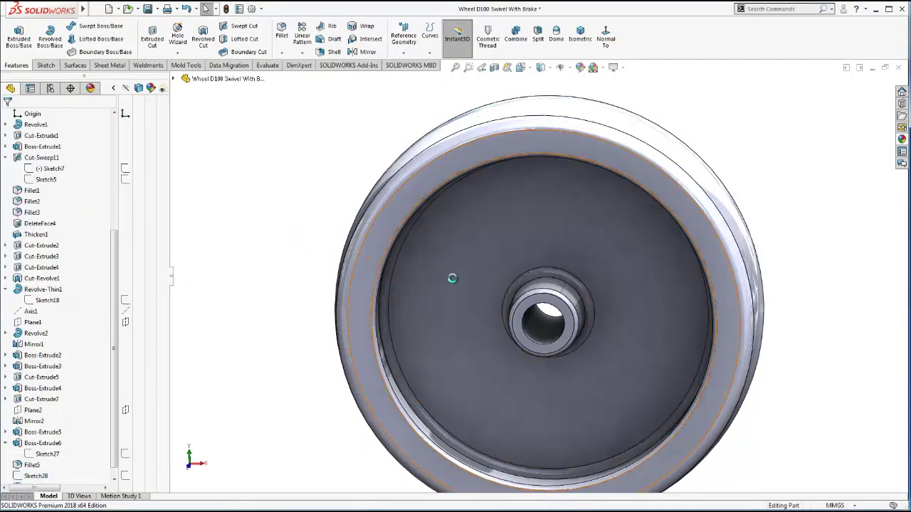
key("ctrl+7")
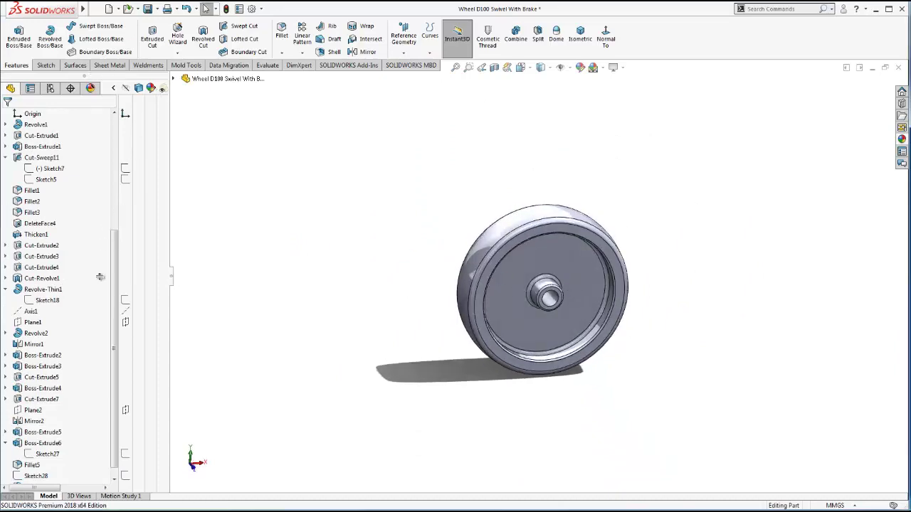
left_click_drag(114, 294, 118, 176)
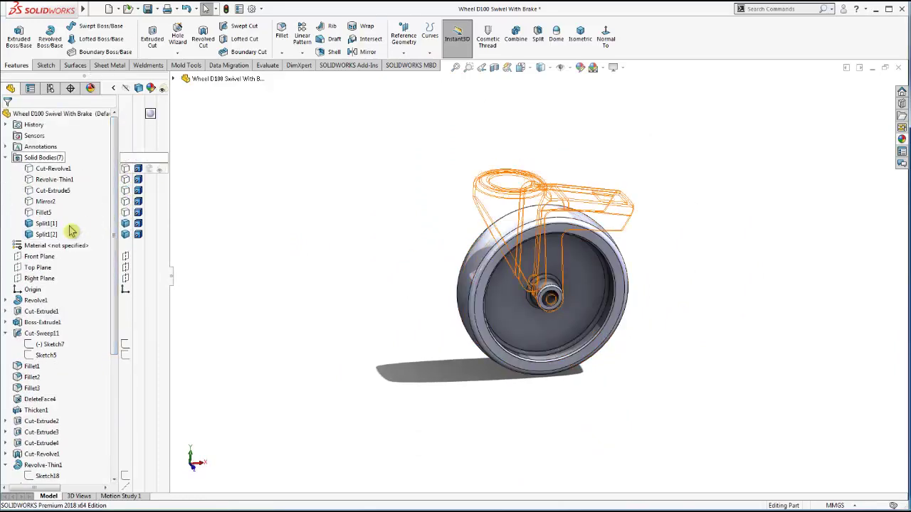
left_click(45, 236)
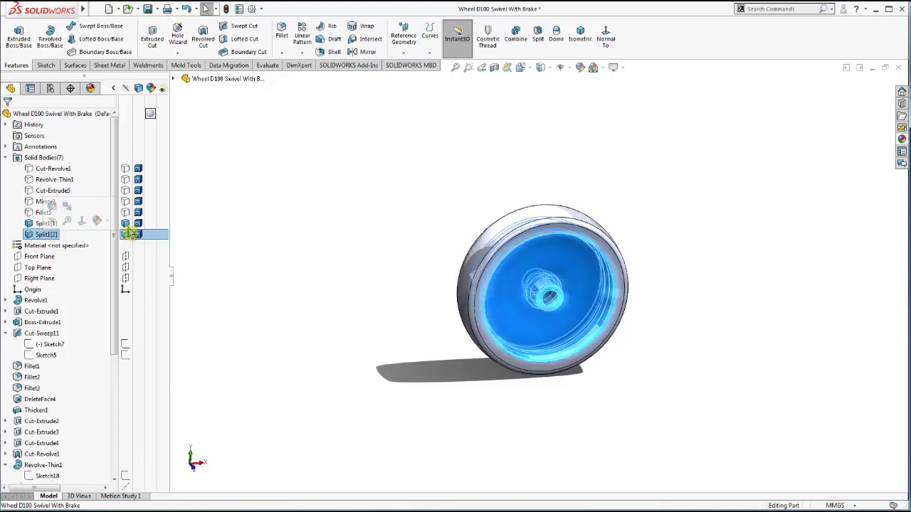
- Colour the Split1[1] tire body black and show it again
left_click(151, 224)
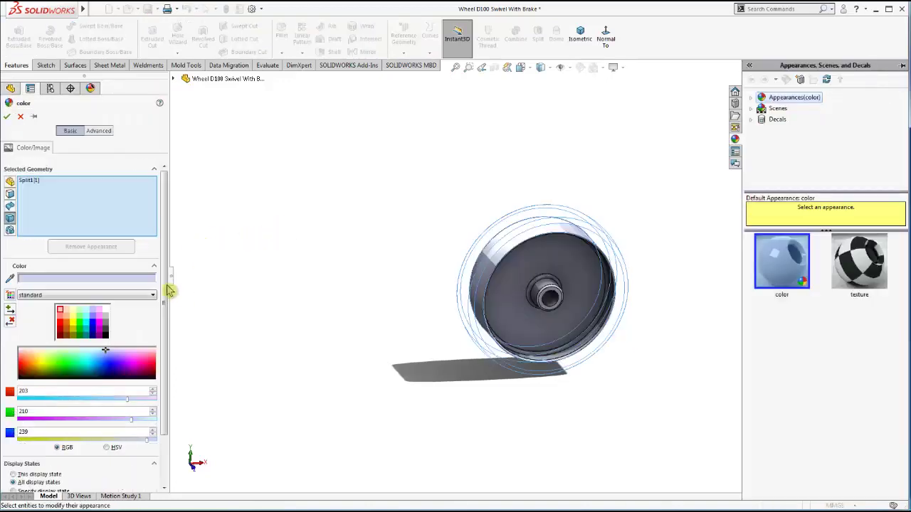
left_click(105, 336)
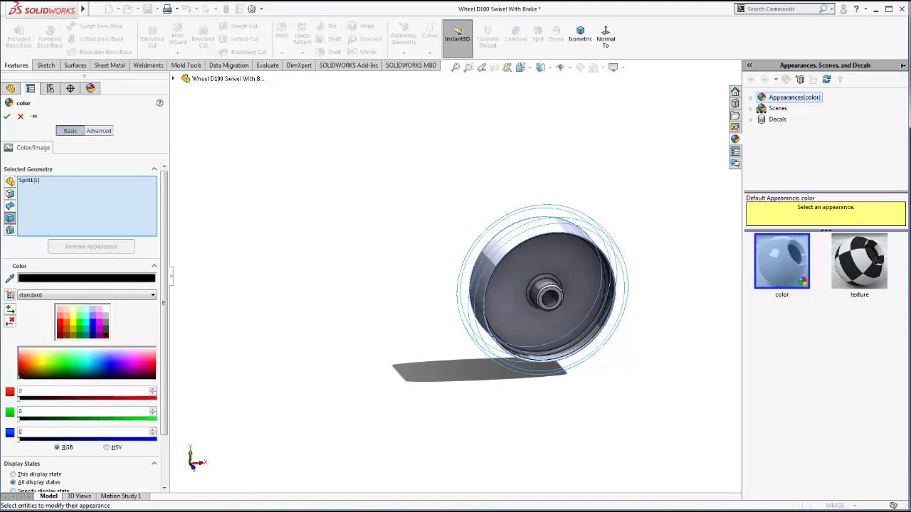
left_click(7, 118)
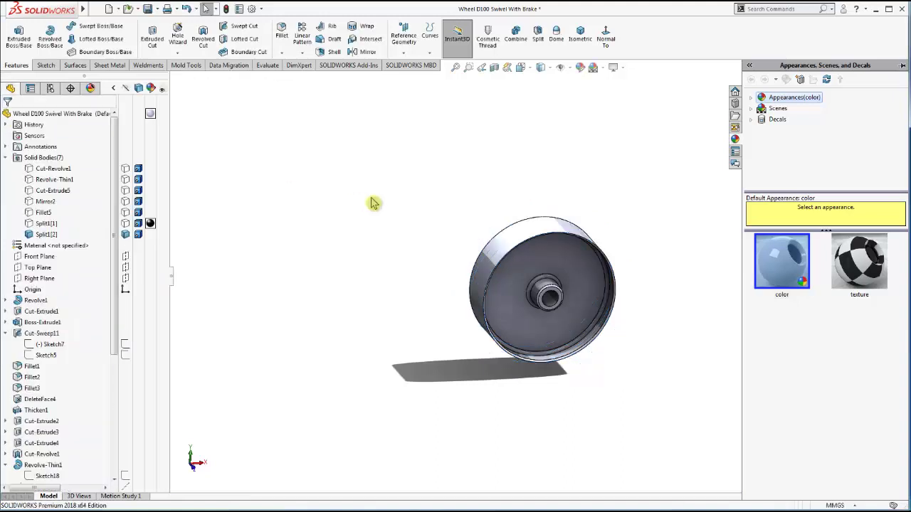
left_click(125, 224)
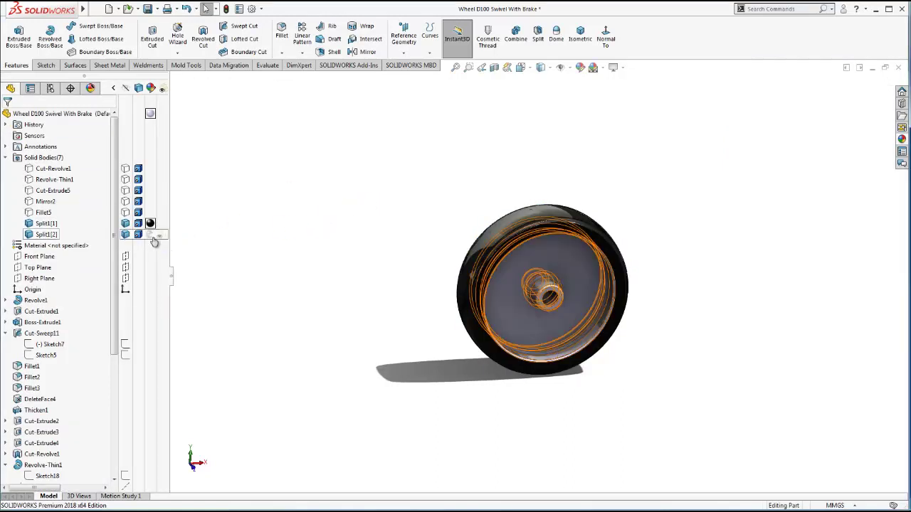
- Colour the Split1[2] hub body light grey (RGB 192,192,192)
left_click(150, 236)
left_click(231, 241)
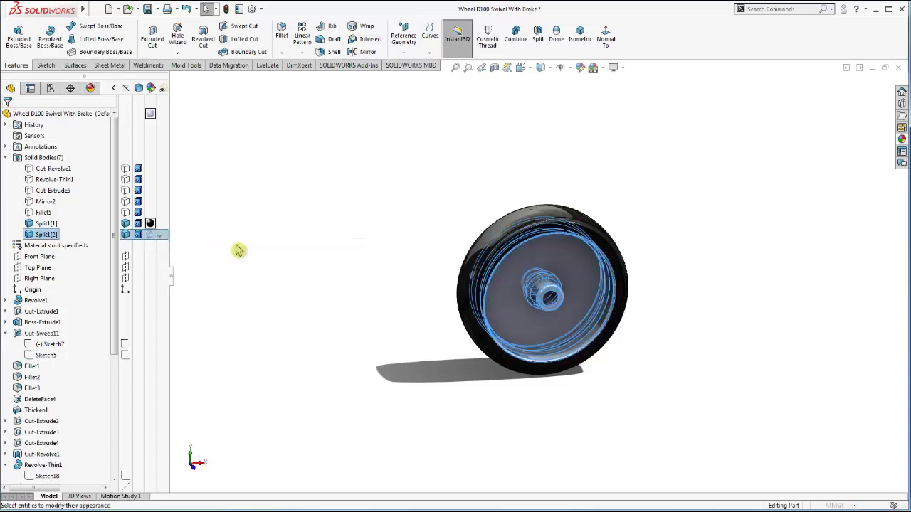
left_click(107, 331)
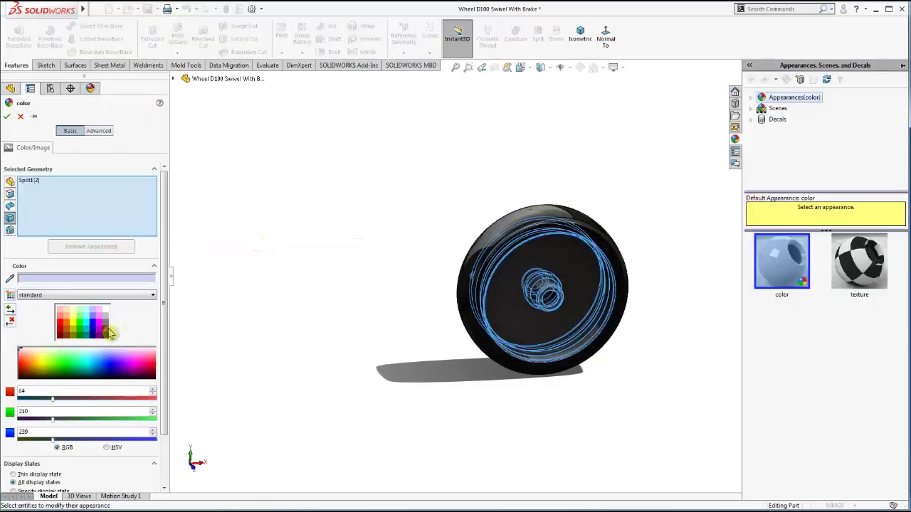
left_click(106, 325)
left_click(107, 320)
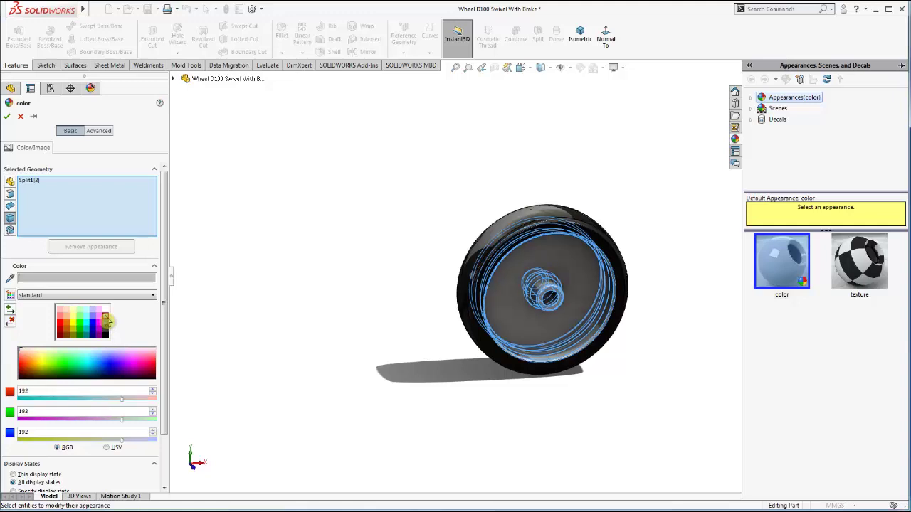
left_click(9, 118)
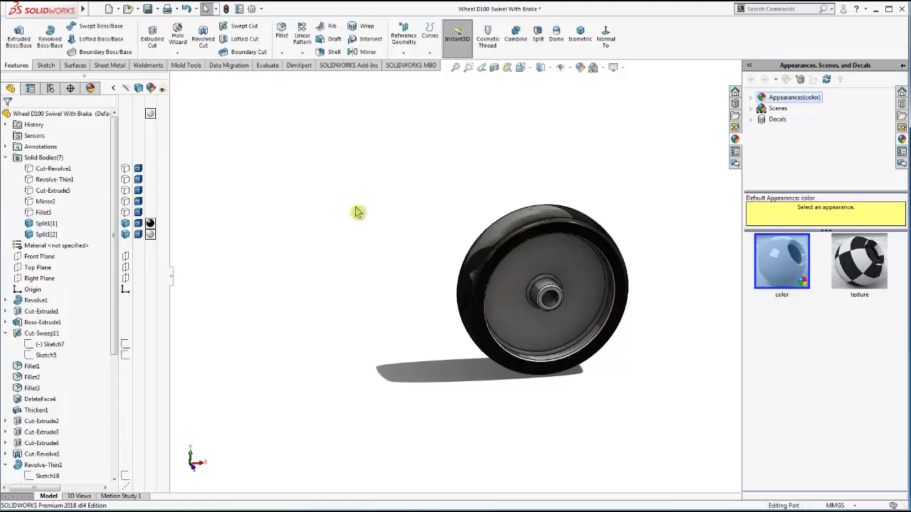
- Start editing the Fillet5 body's colour to white
left_click(150, 212)
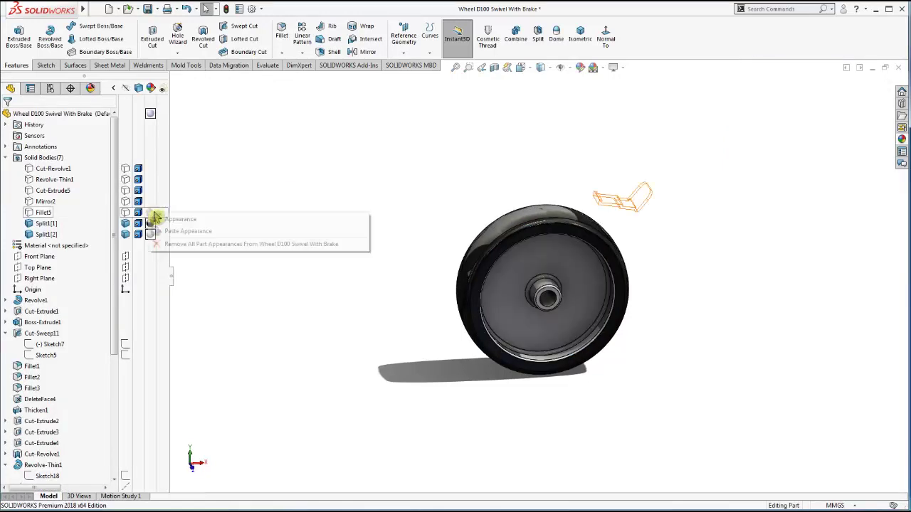
left_click(210, 220)
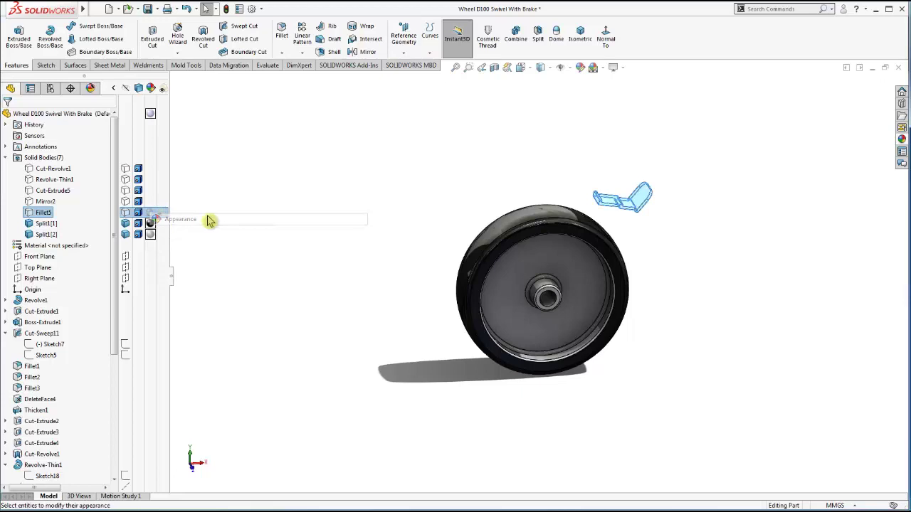
left_click(159, 214)
- Make Fillet5 white, then paste that white onto Mirror2, Cut-Extrude5, Revolve-Thin1 and Cut-Revolve1
left_click(106, 311)
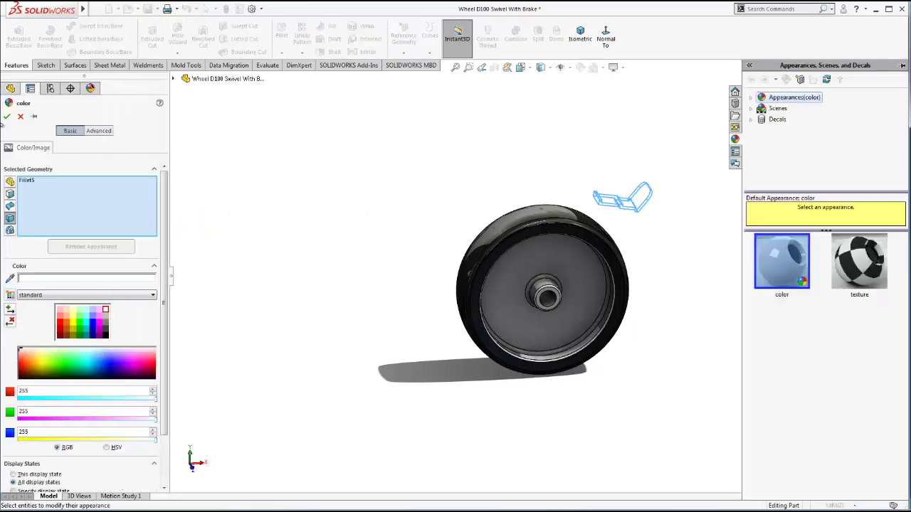
left_click(10, 120)
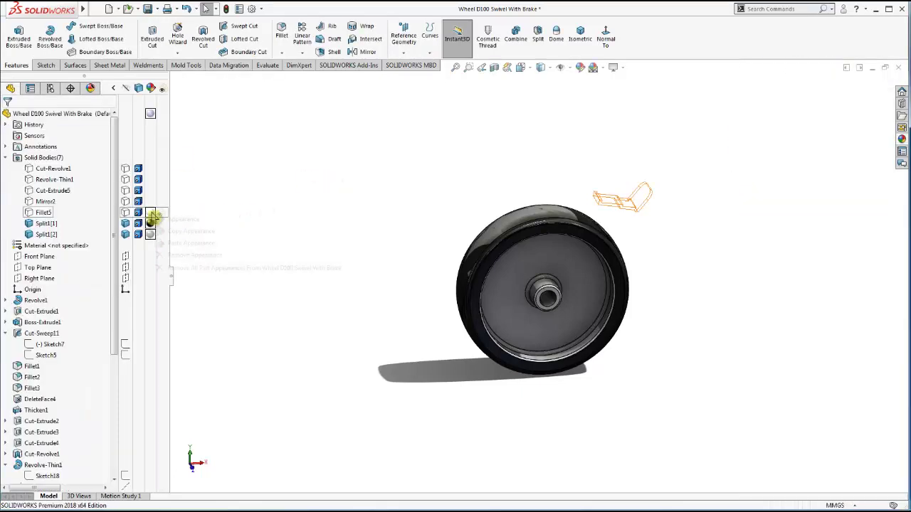
left_click(185, 232)
left_click(150, 203)
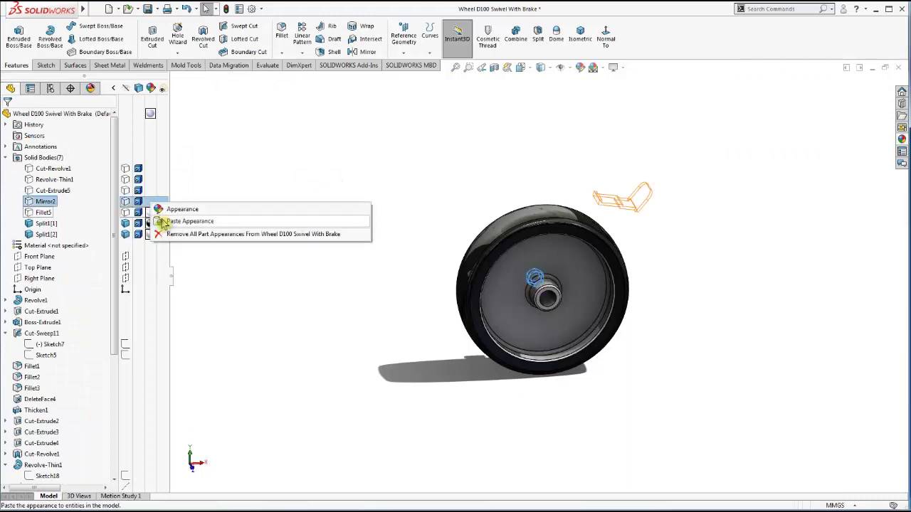
left_click(163, 221)
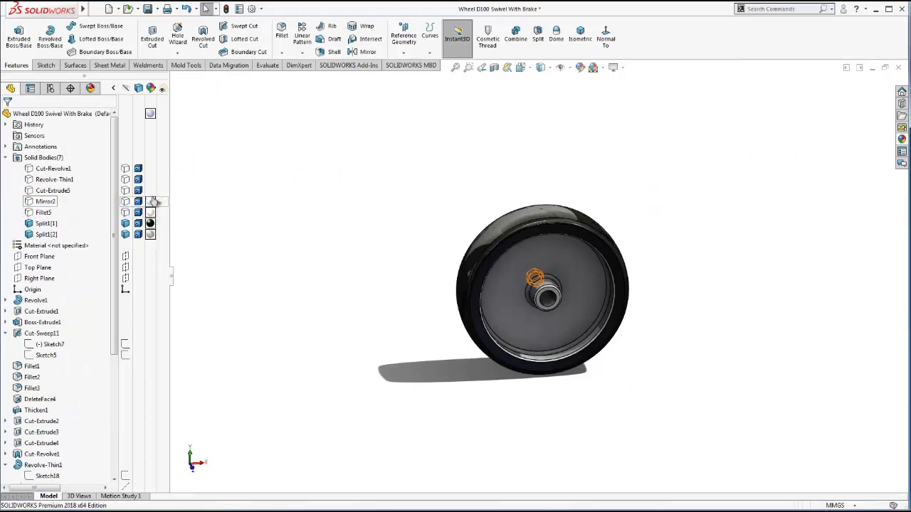
left_click(150, 190)
left_click(163, 207)
left_click(150, 179)
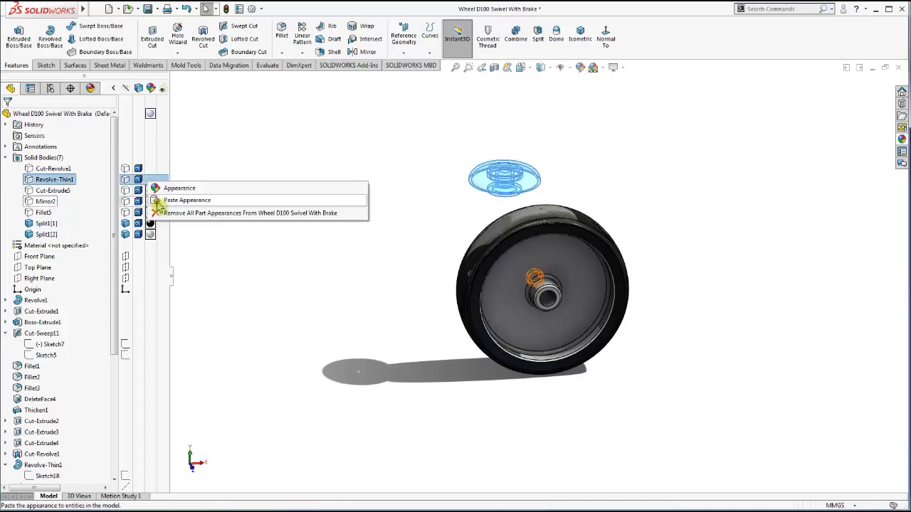
left_click(150, 169)
left_click(167, 188)
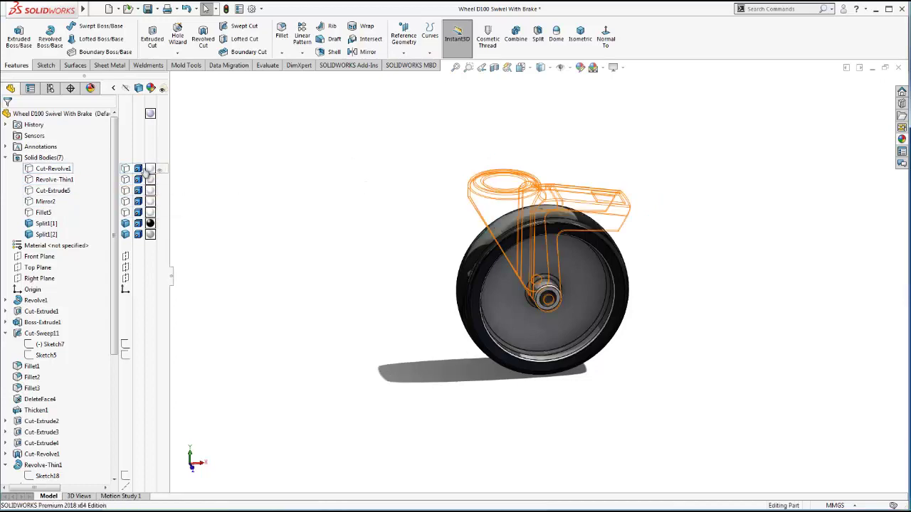
- Show the hidden Cut-Revolve1, Revolve-Thin1, Cut-Extrude5, Fillet5 and Mirror2 bodies again
left_click(126, 169)
left_click(126, 180)
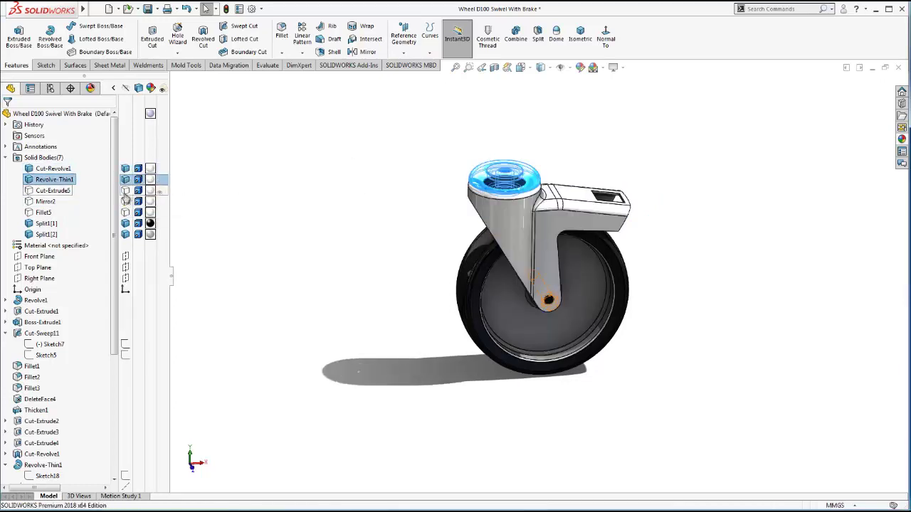
left_click(126, 191)
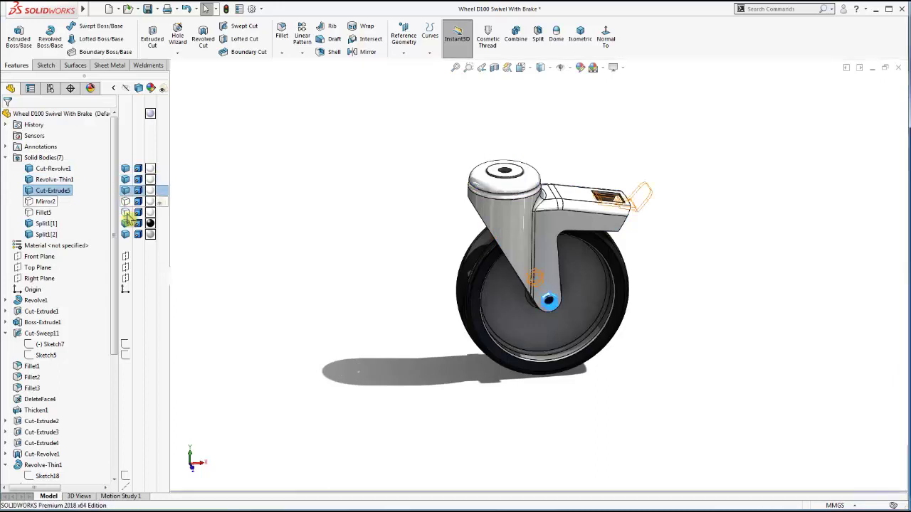
left_click(126, 212)
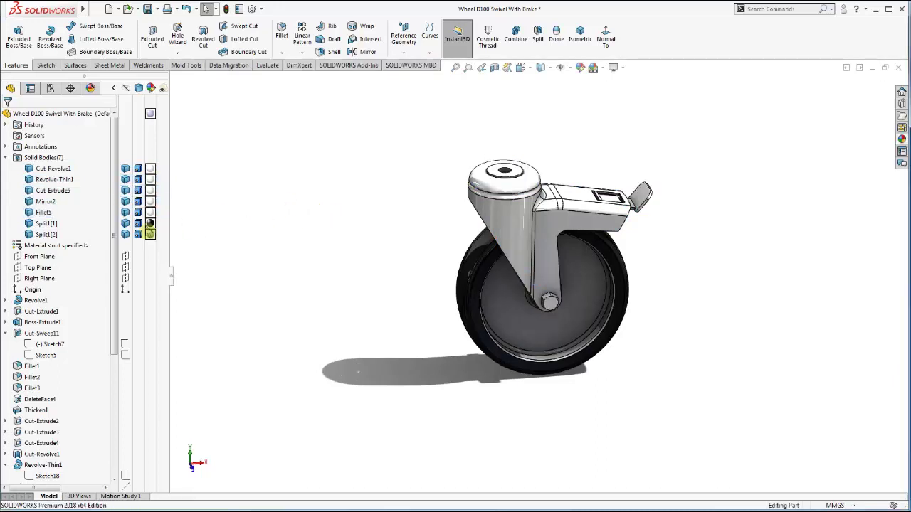
- Colour the Fillet5 brake pedal body red (RGB 255,0,0)
left_click(49, 223)
left_click(262, 227)
left_click(45, 213)
left_click(150, 213)
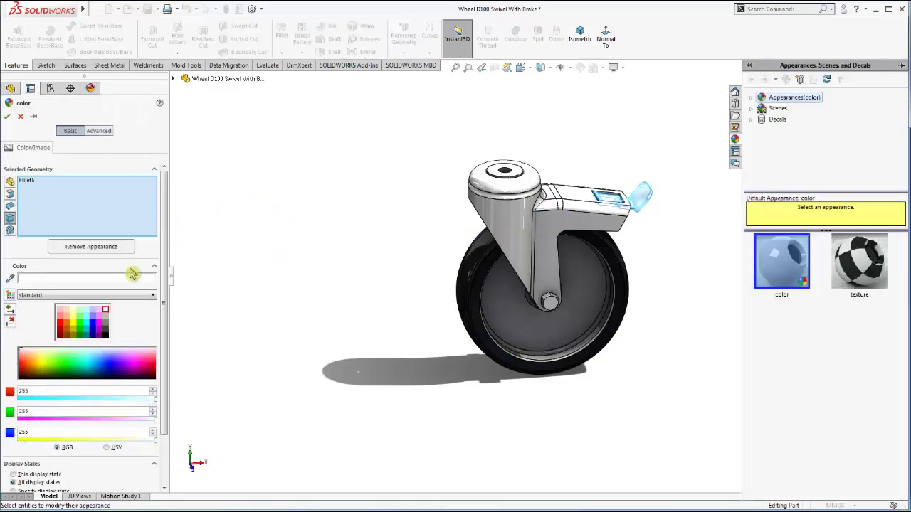
left_click(61, 326)
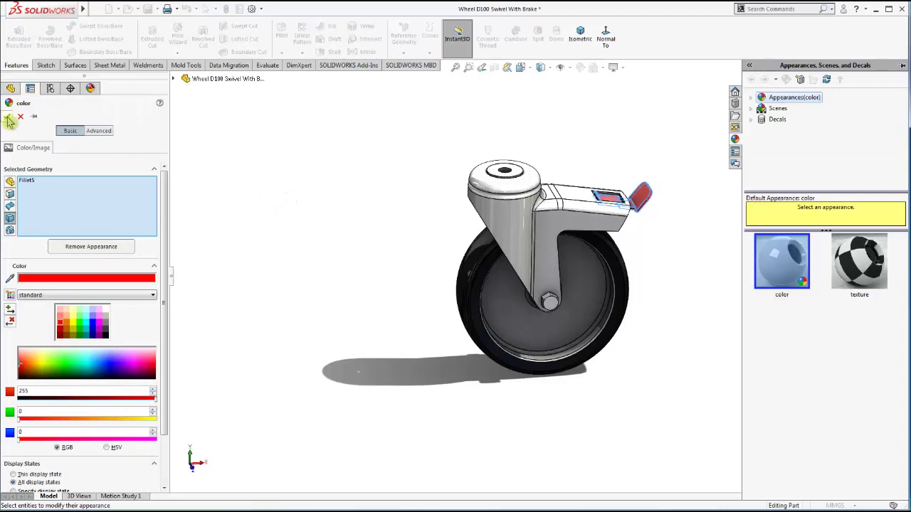
left_click(9, 119)
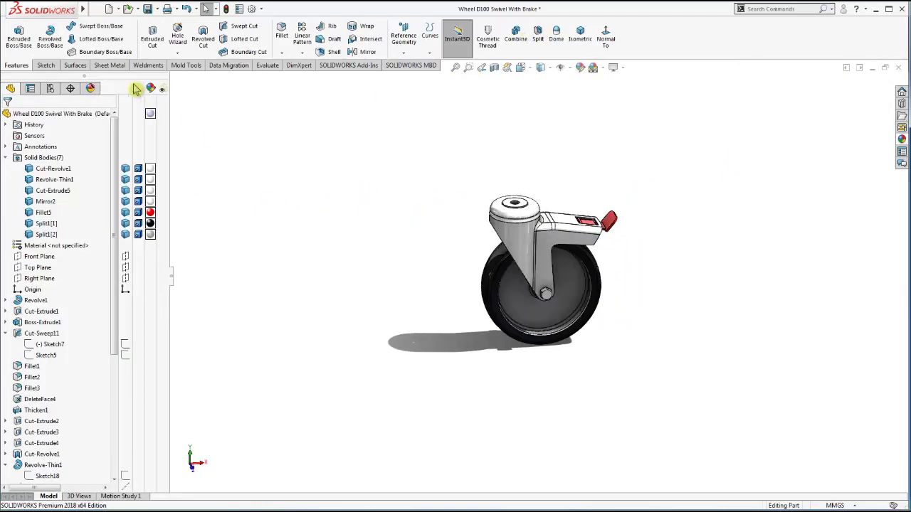
- Switch to the isometric view and zoom in on the coloured caster
left_click(580, 34)
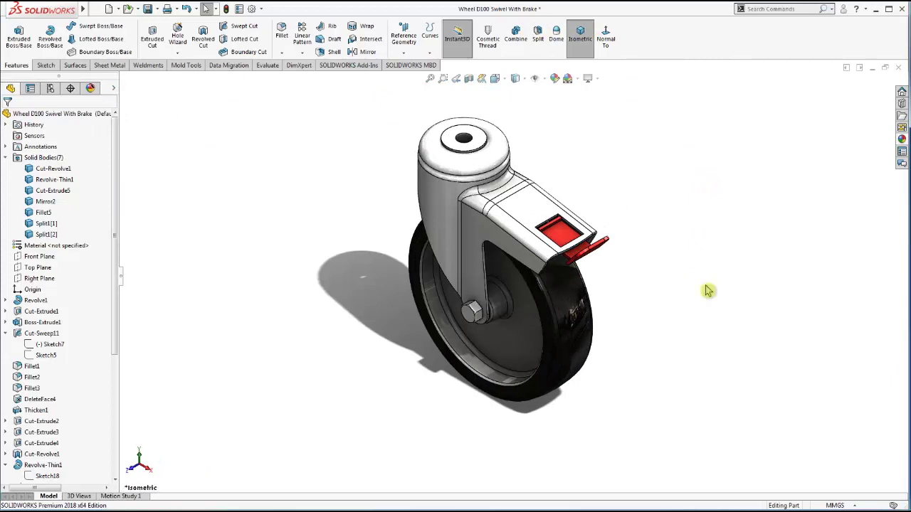
scroll(590, 256, "up", 2)
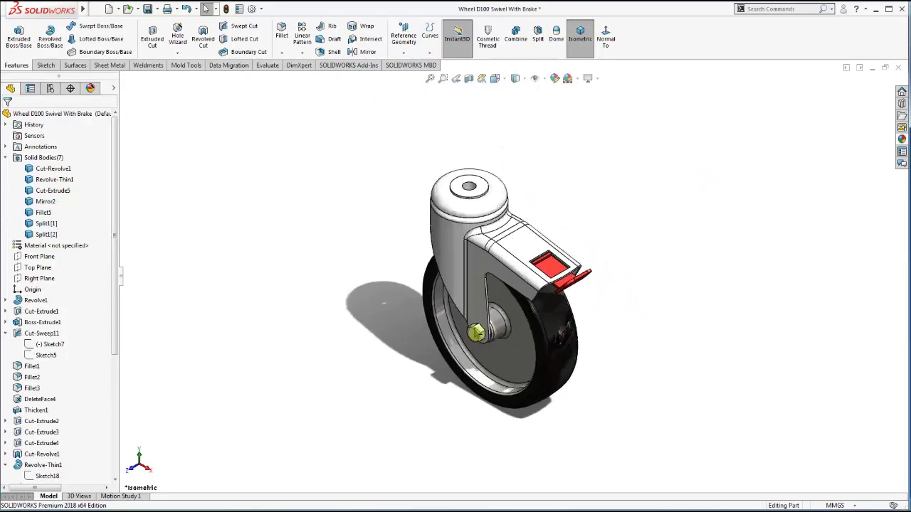